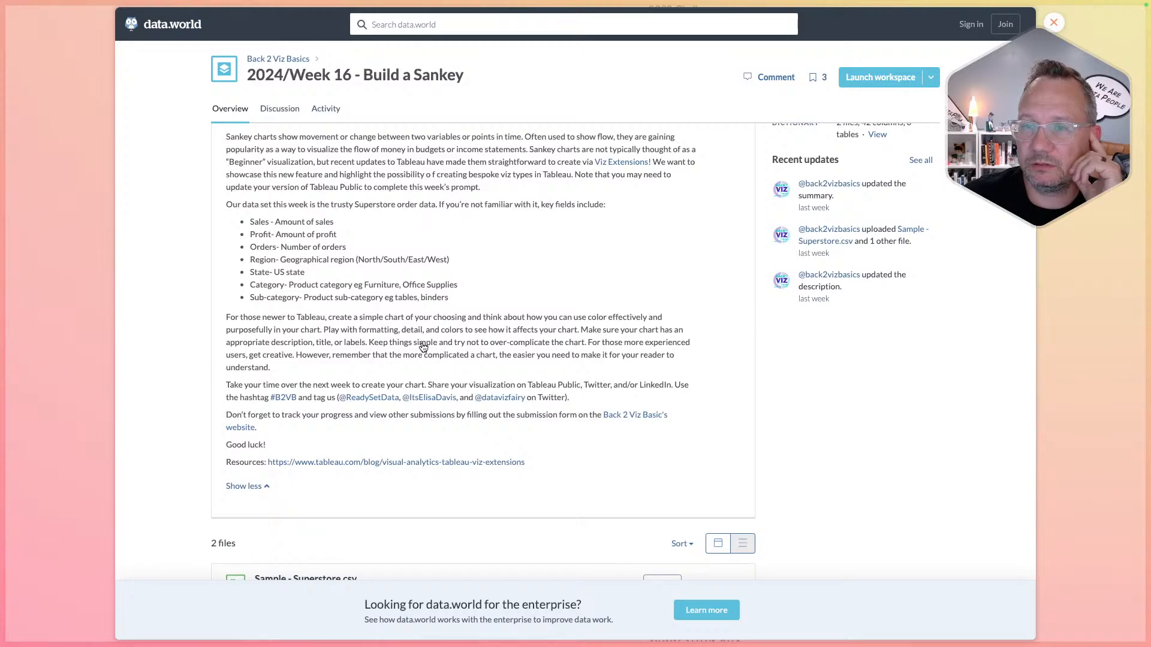
- Review the Week 16 Build a Sankey challenge page and close the dataset overlay
scroll(423, 347, down, 1)
scroll(423, 348, down, 4)
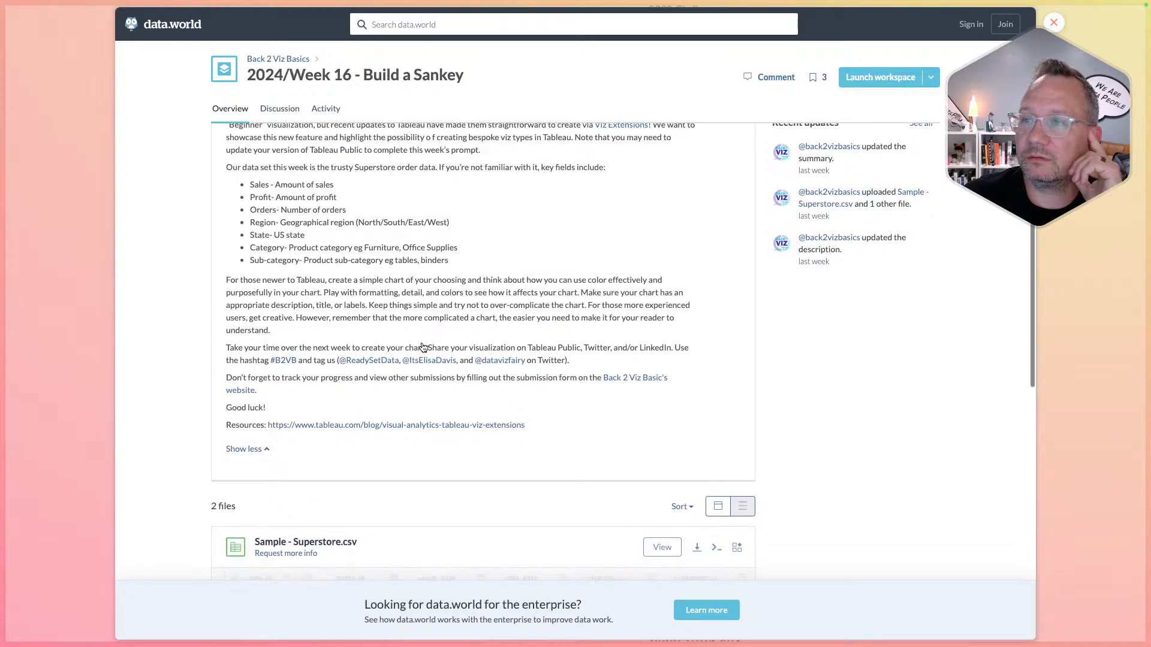
scroll(423, 347, down, 5)
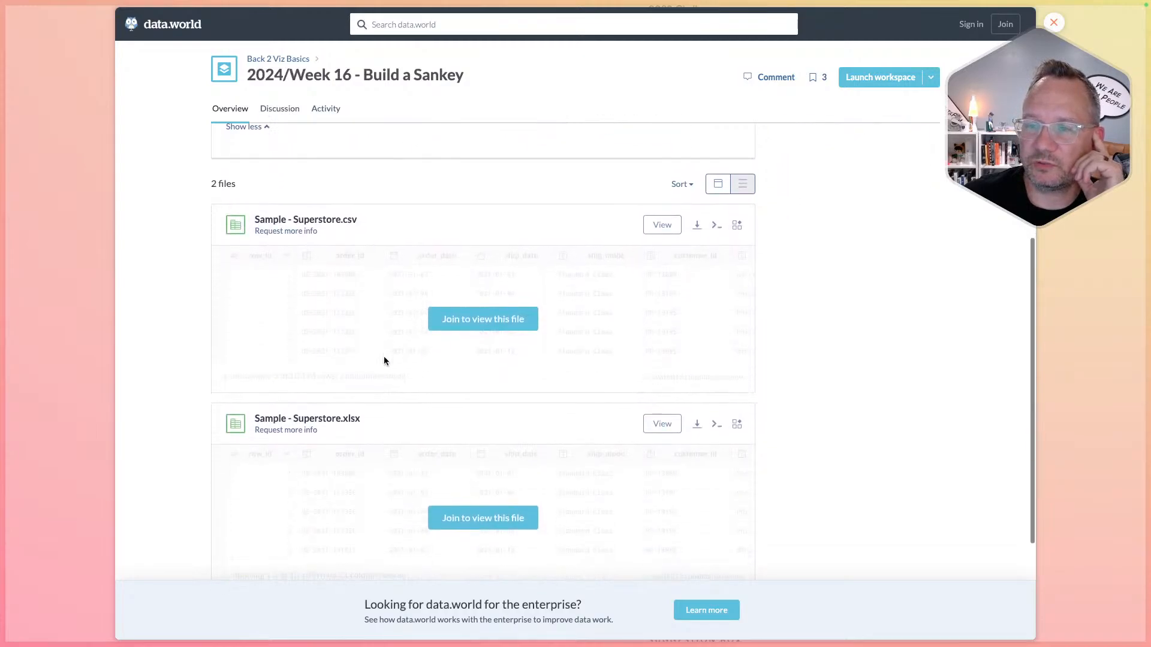
scroll(385, 360, up, 10)
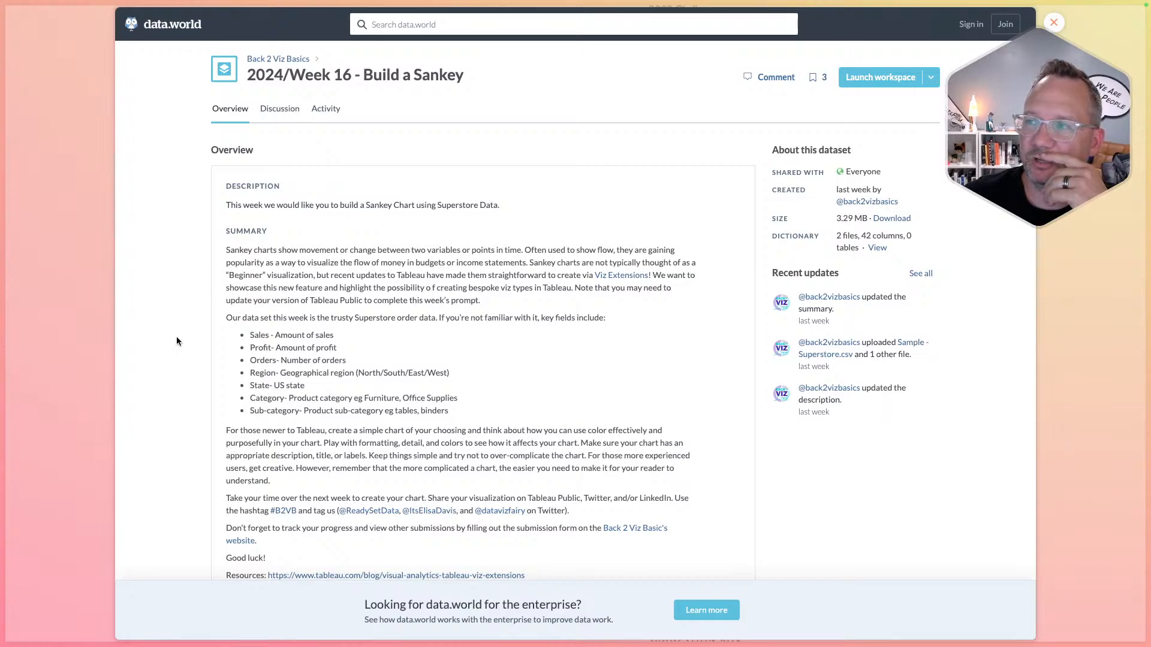
click(101, 362)
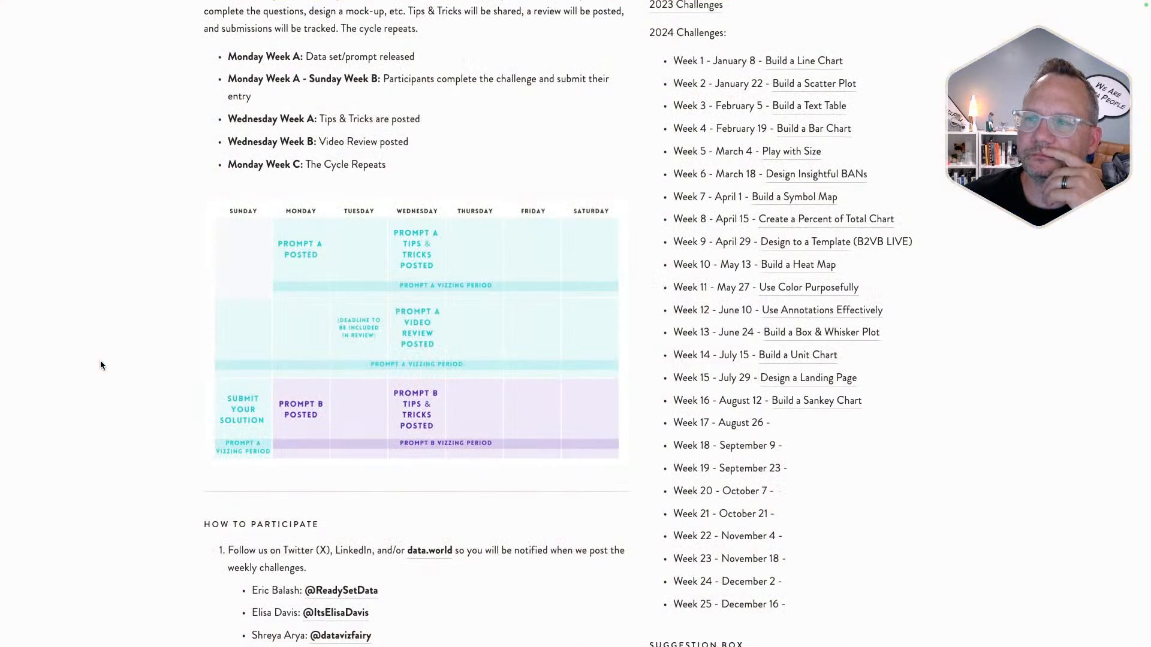
- Switch to Tableau Desktop's blank Sheet 1
scroll(100, 361, right, 5)
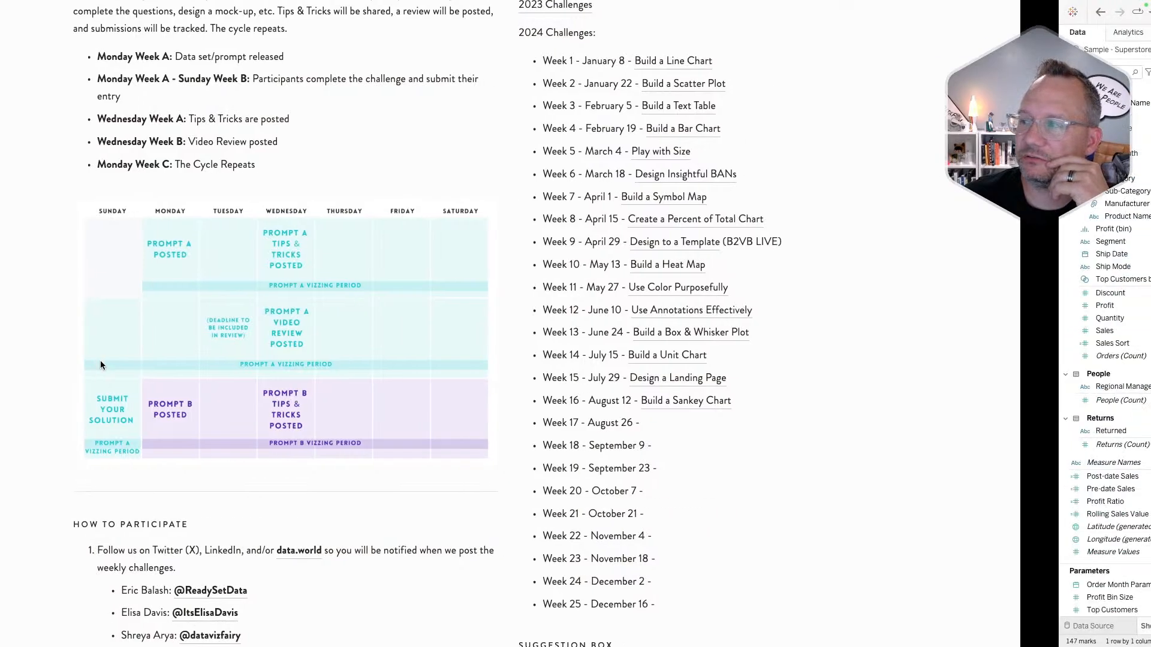
scroll(100, 361, left, 5)
mouse_move(342, 643)
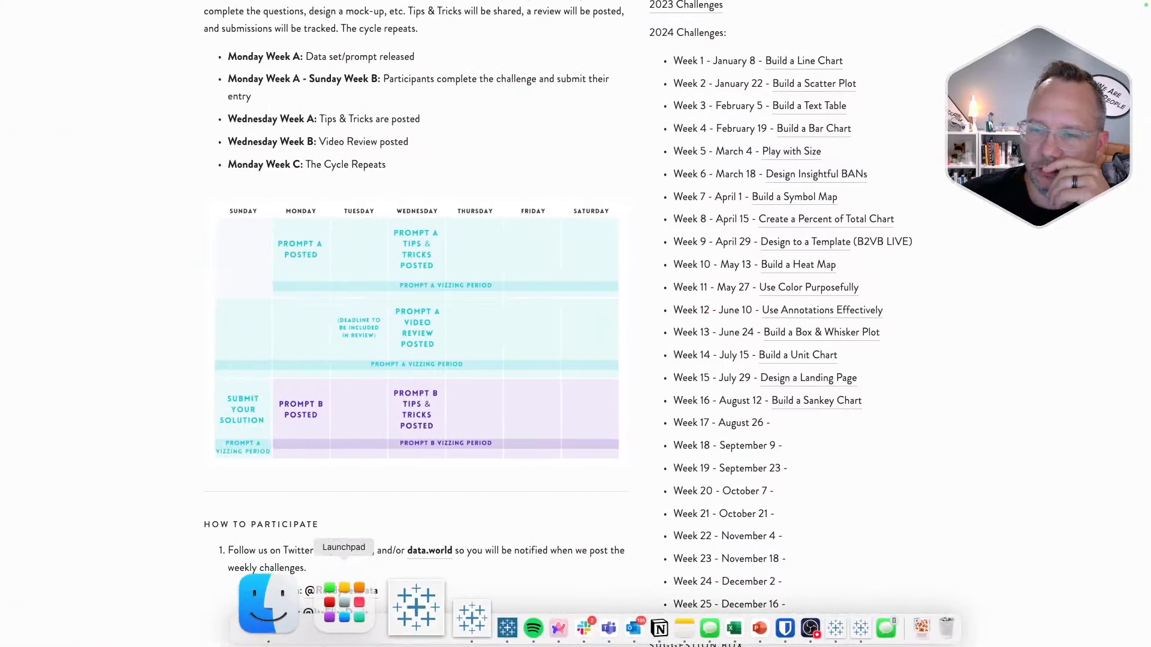
click(734, 629)
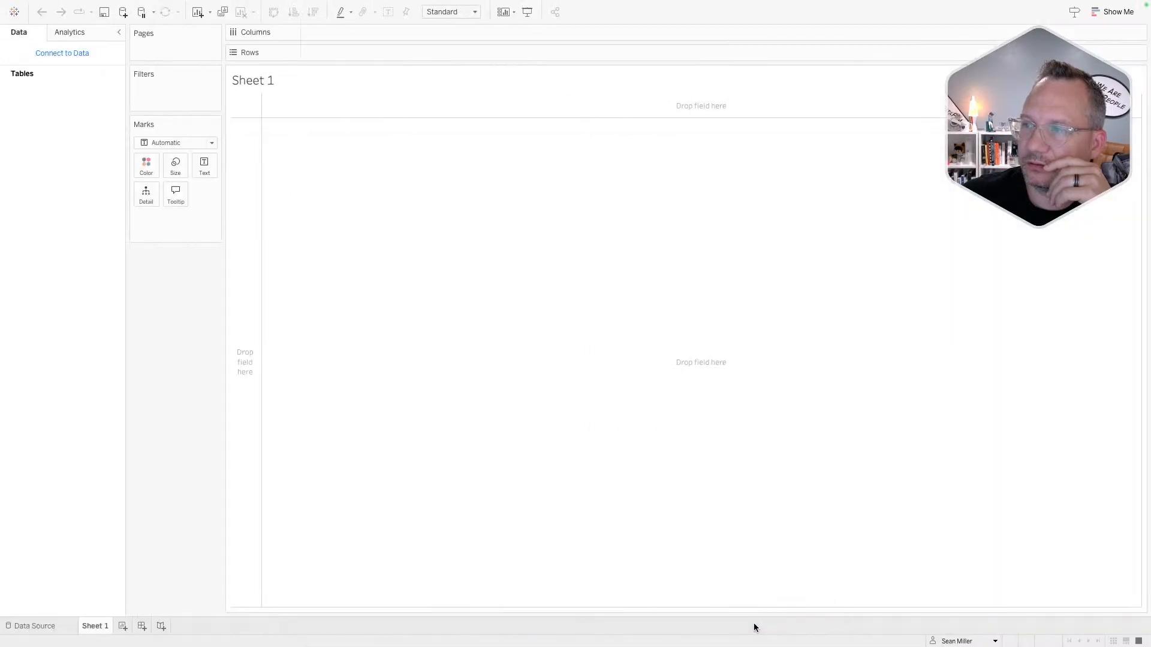
- Connect Sheet 1 to the saved Sample - Superstore data source
click(72, 54)
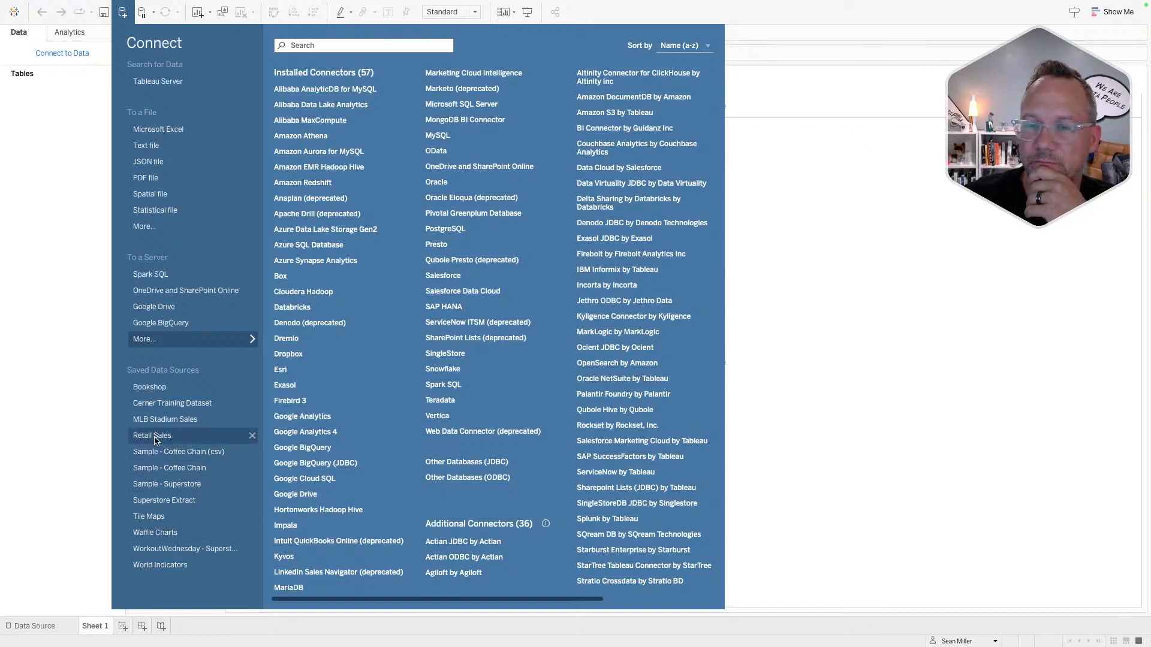
click(174, 477)
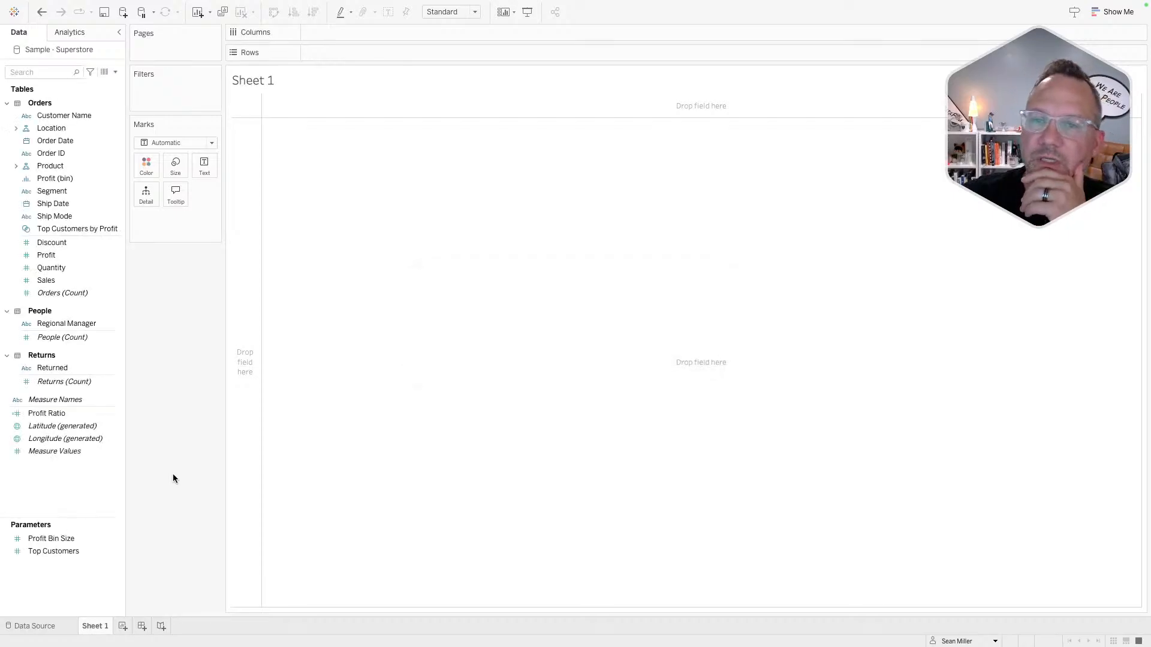
click(211, 144)
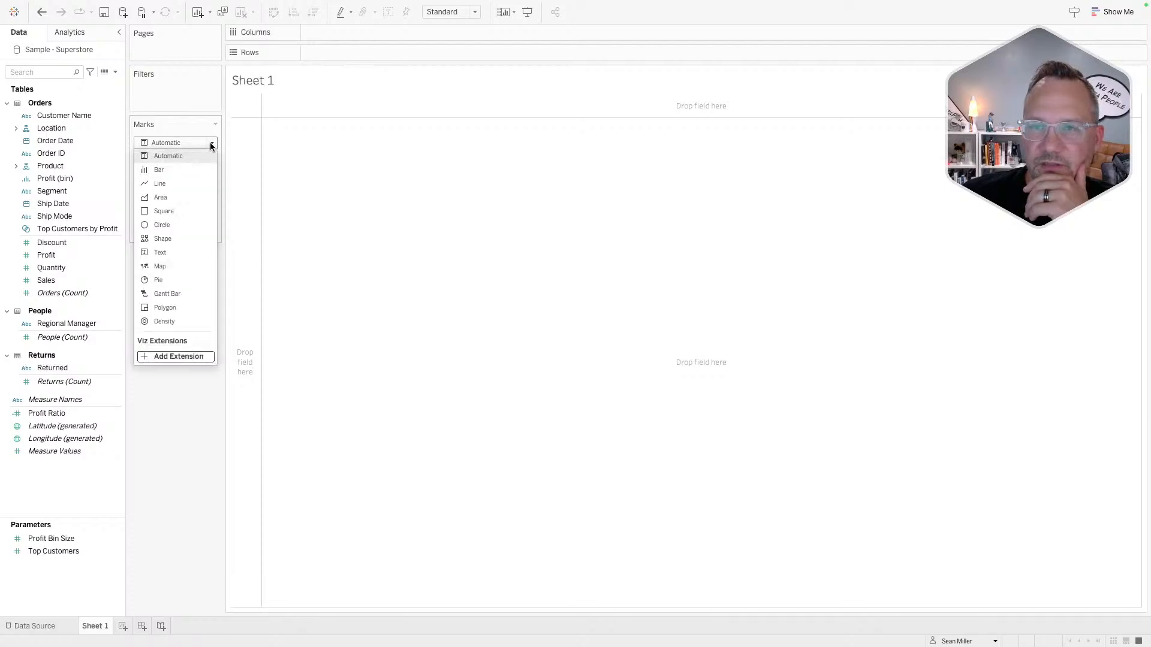
- Browse the viz extension gallery and search it for 'sankey'
click(179, 357)
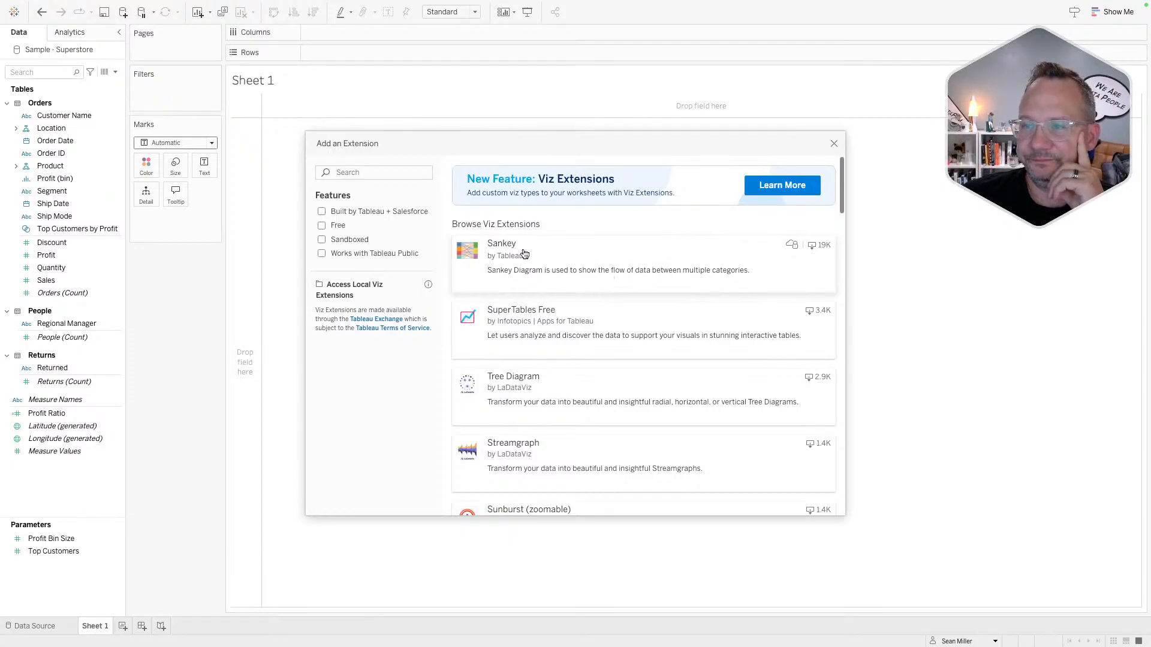
scroll(550, 288, down, 1)
scroll(551, 289, down, 5)
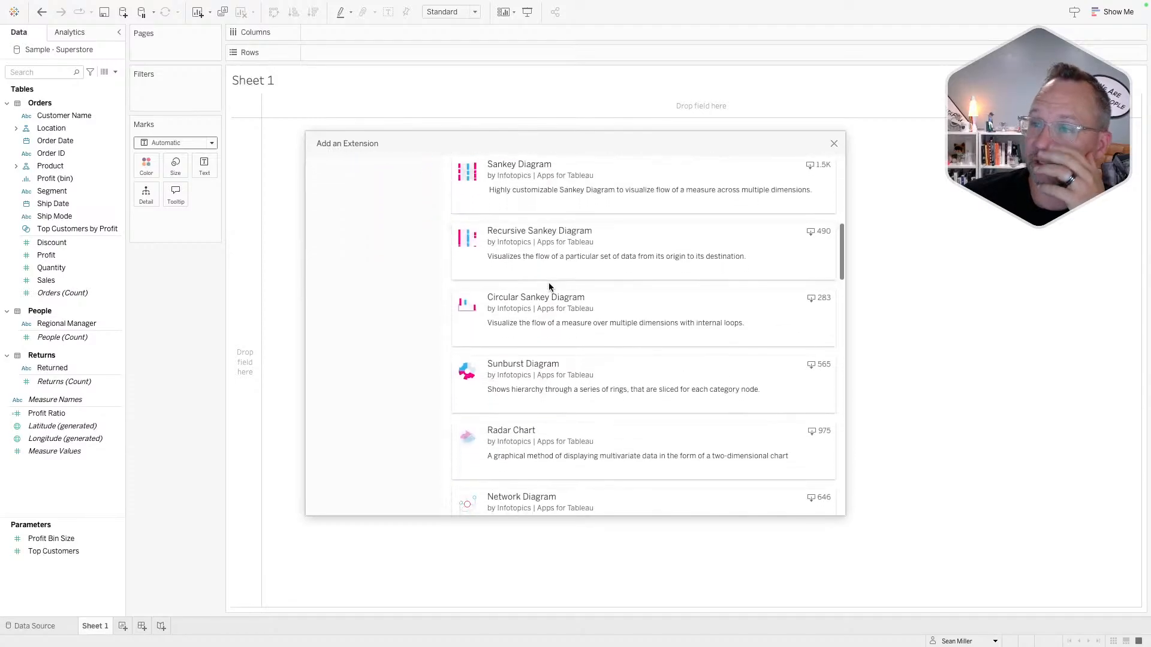
scroll(606, 187, up, 6)
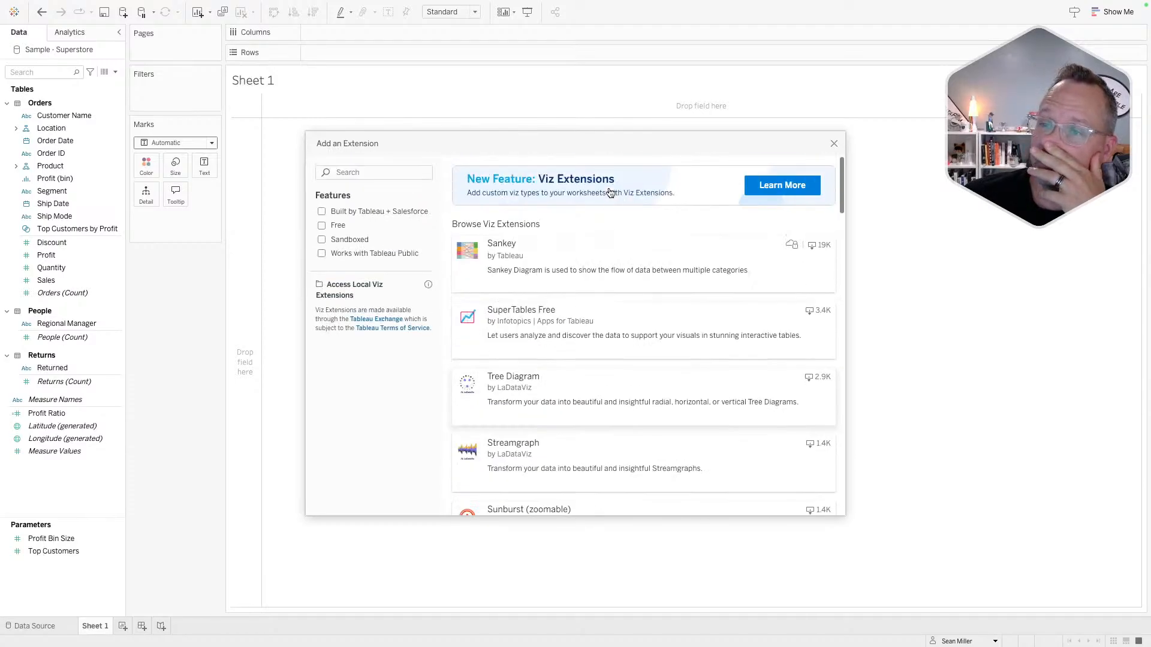
click(374, 172)
text(sanke)
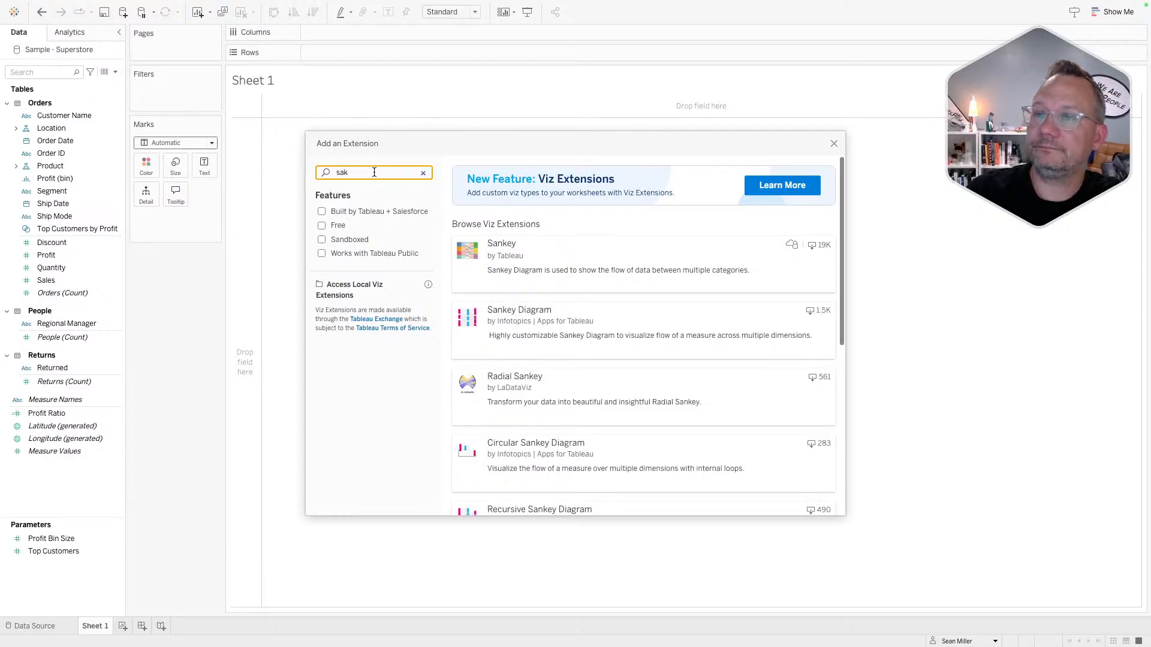
text(y)
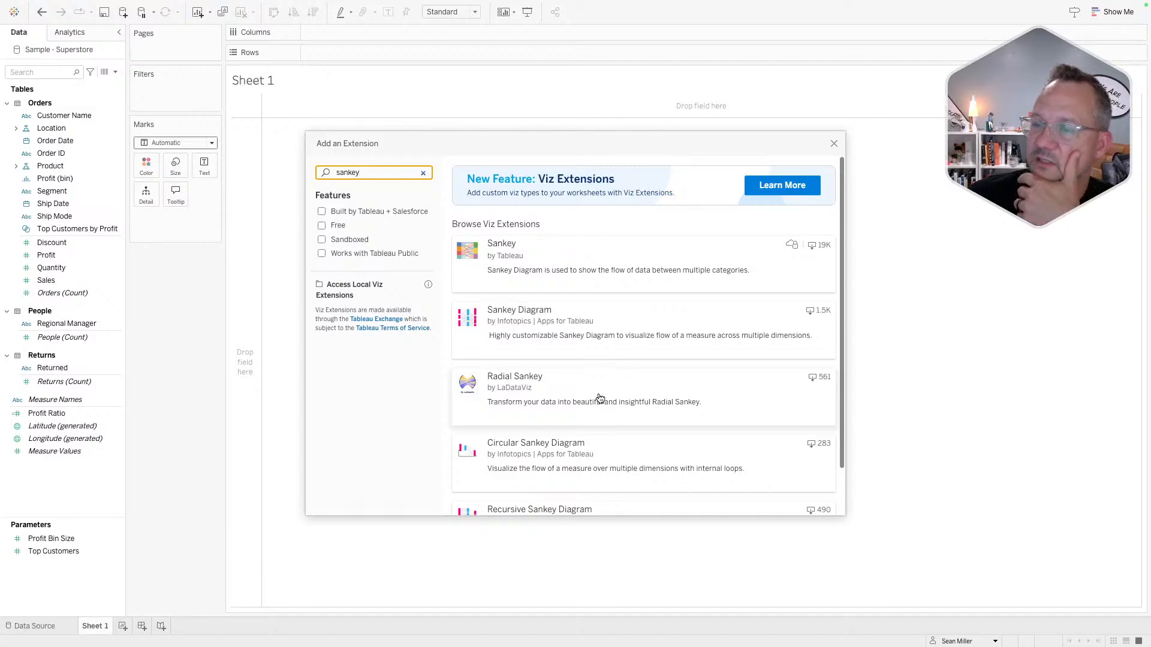
scroll(657, 342, down, 2)
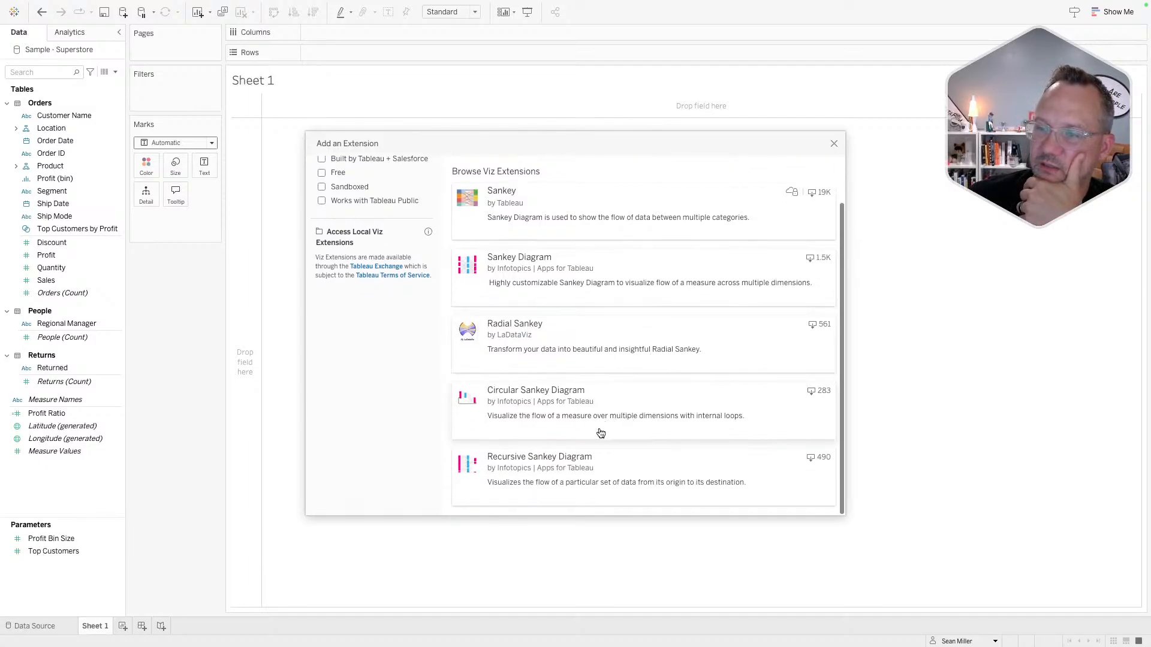
scroll(623, 469, up, 2)
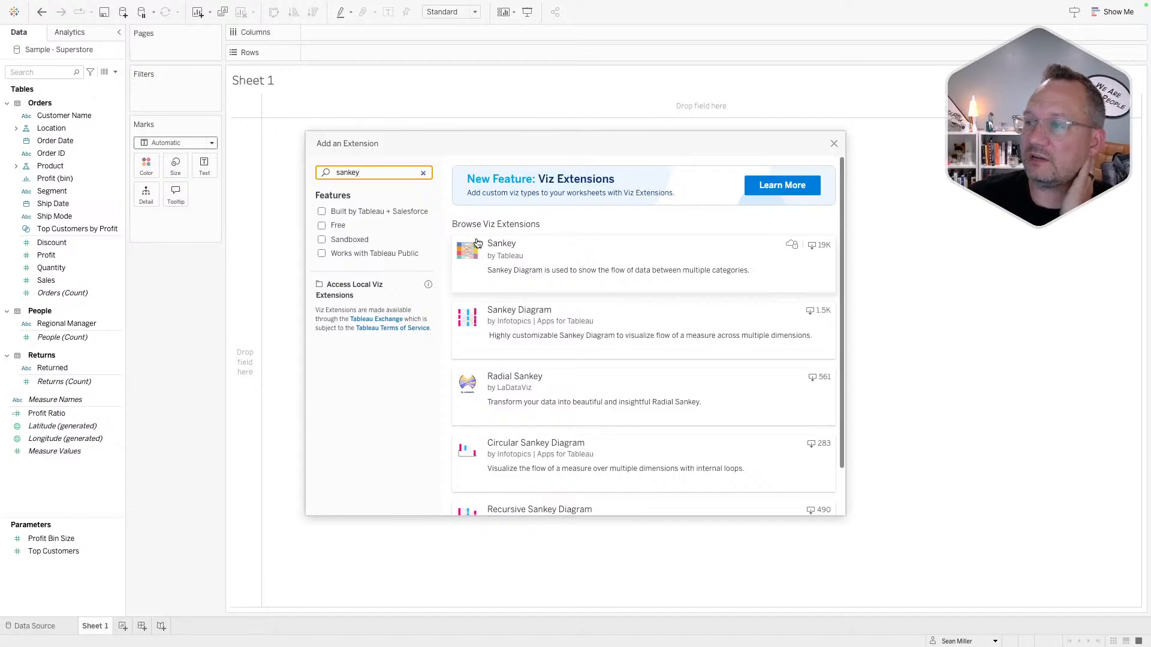
- Try a 'ladata' search, then apply Sankey by Tableau as the mark type
click(424, 174)
scroll(586, 278, down, 10)
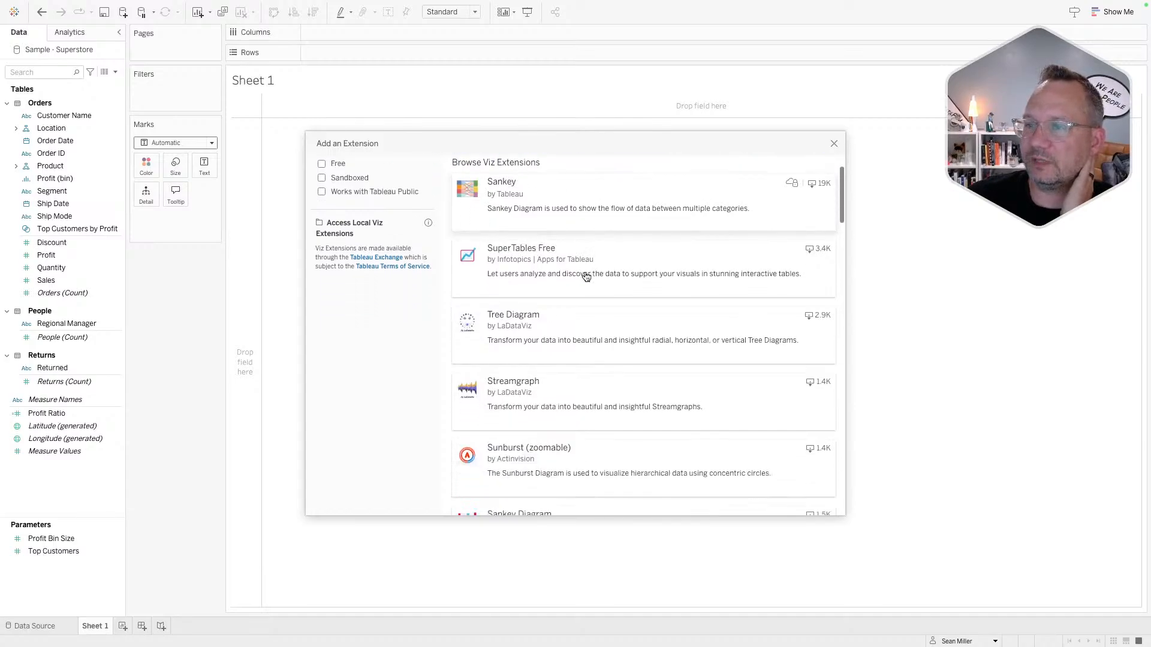
scroll(586, 277, up, 10)
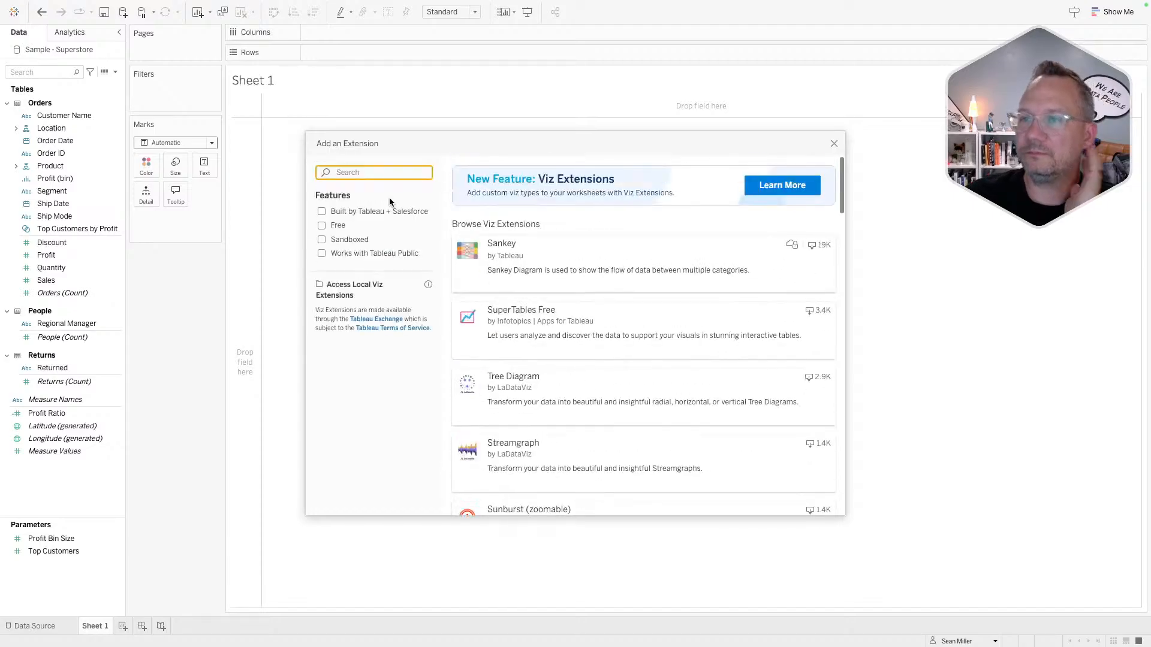
text(ladata)
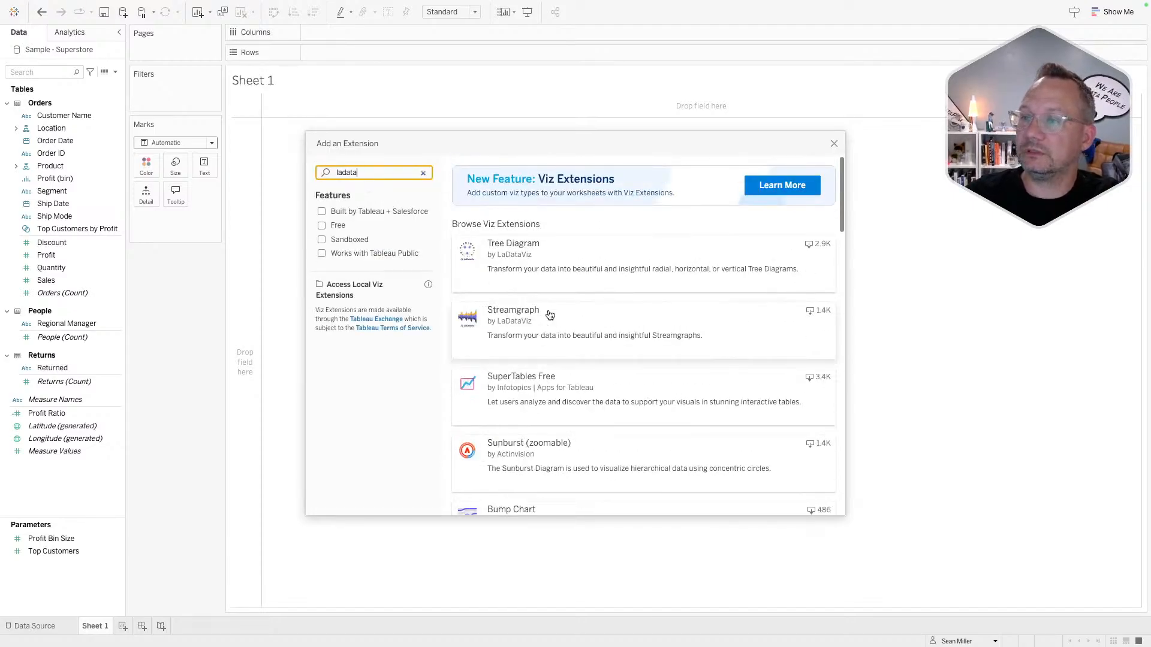
scroll(548, 314, down, 3)
scroll(548, 315, down, 7)
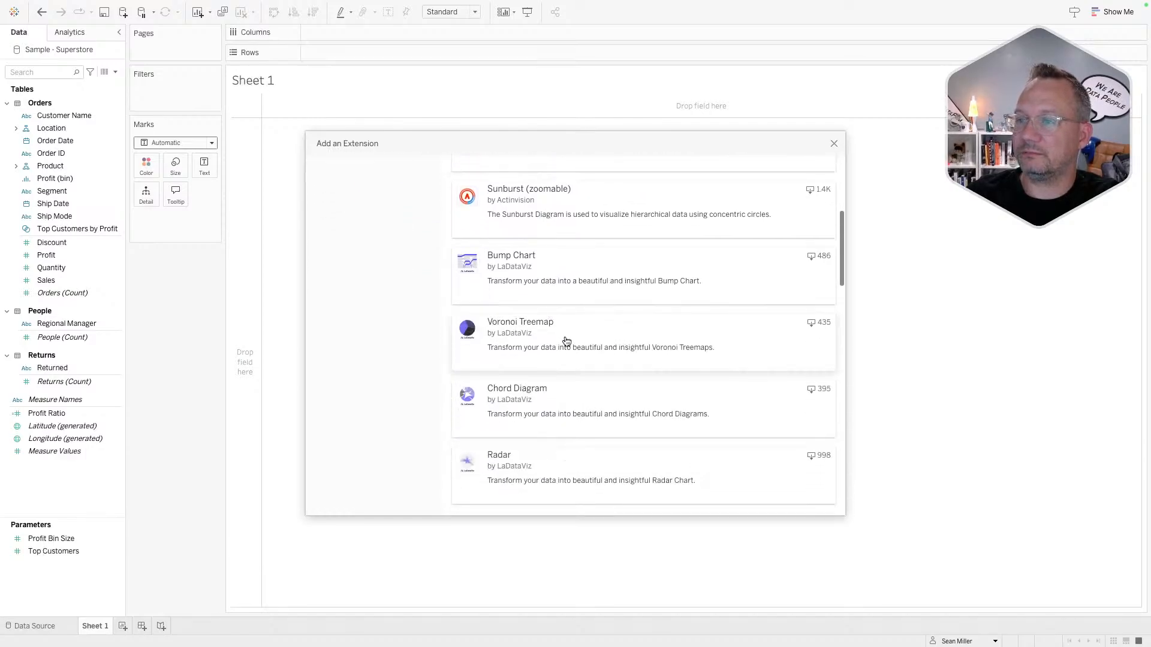
scroll(565, 342, up, 10)
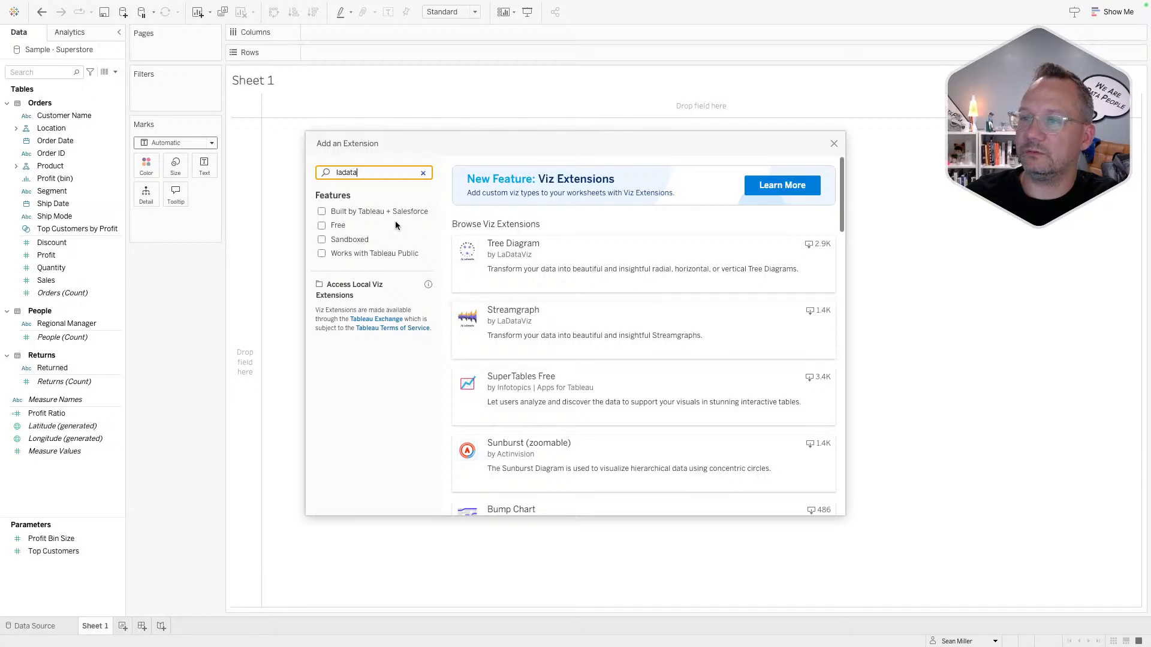
click(424, 173)
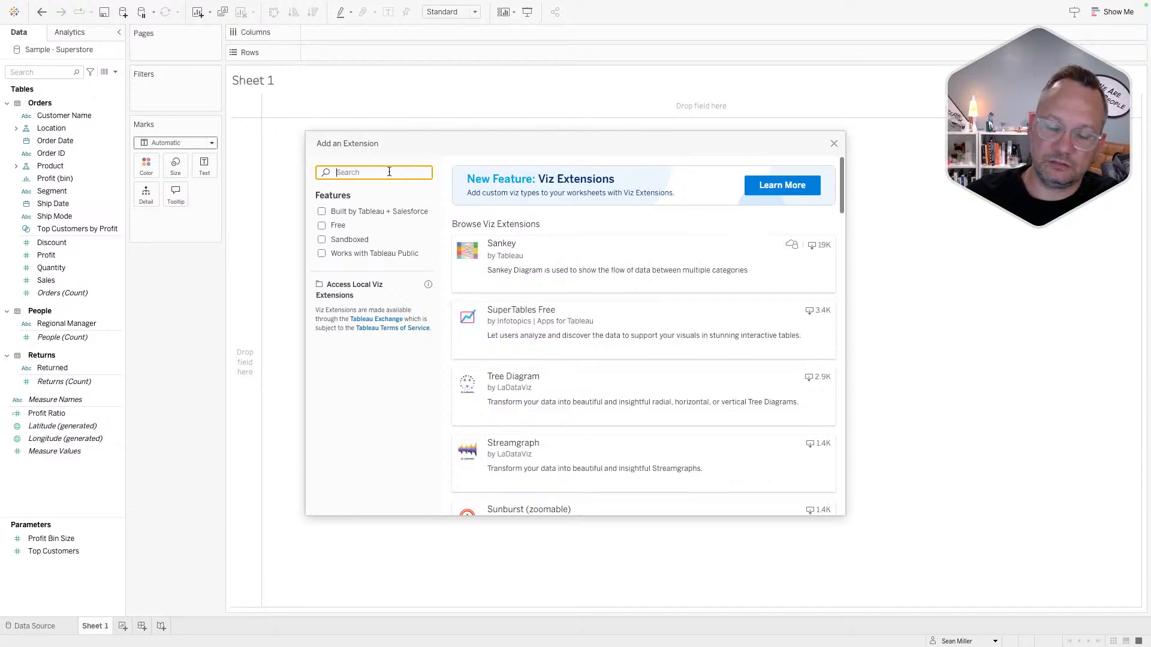
click(544, 251)
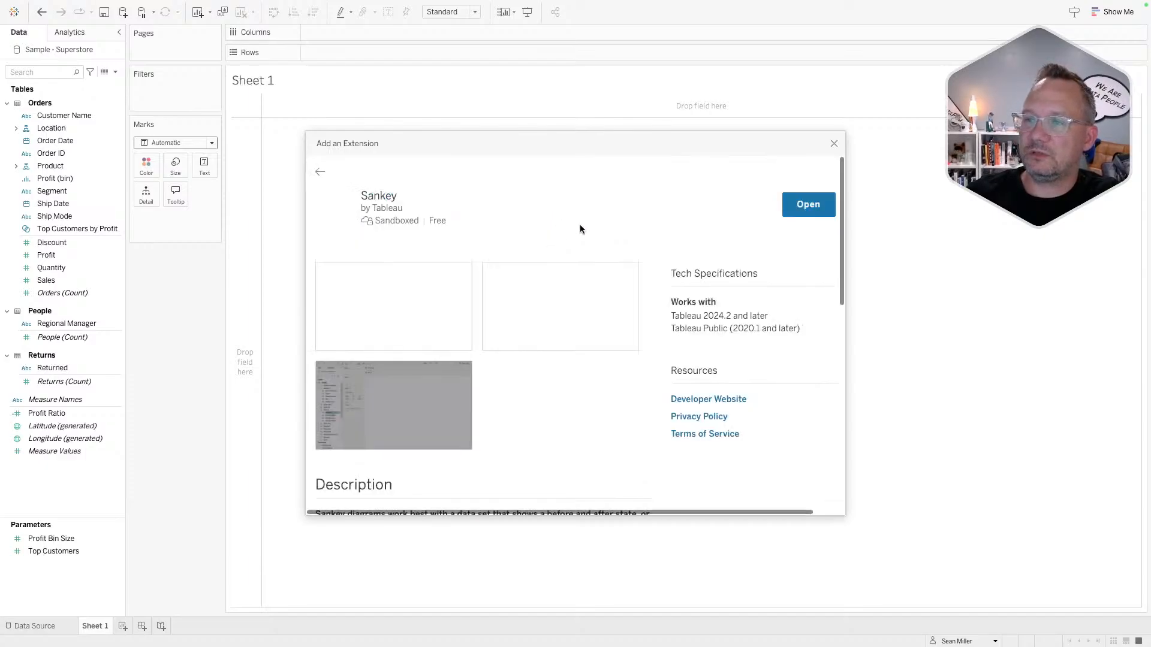
click(804, 205)
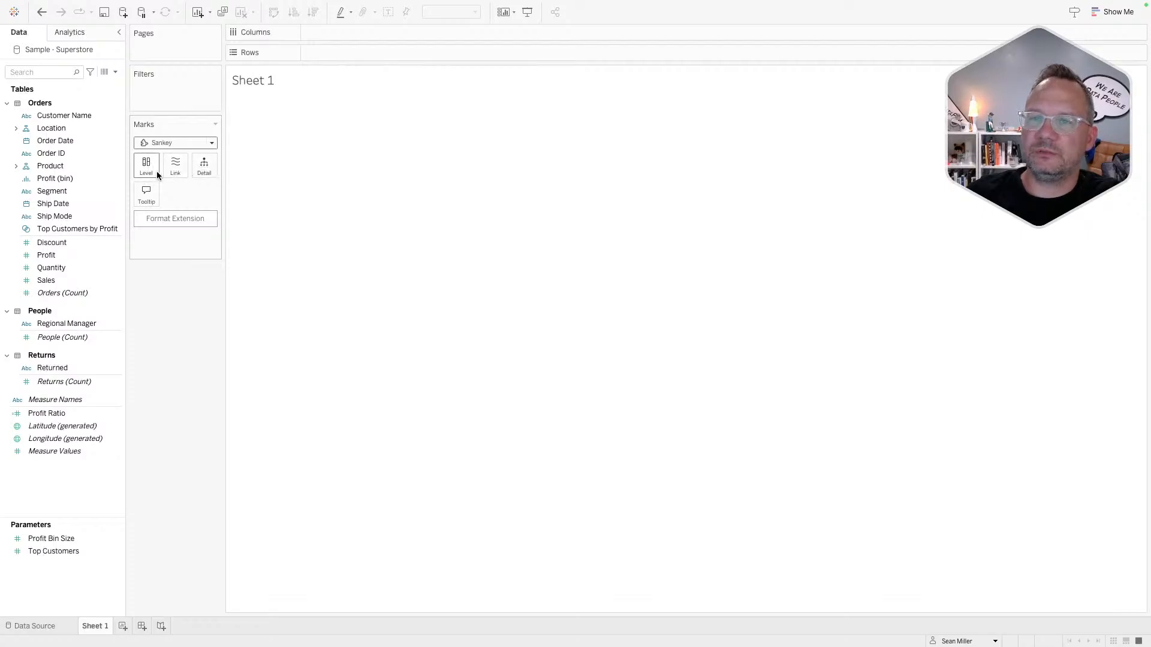
- Filter Country/Region to United States
click(118, 426)
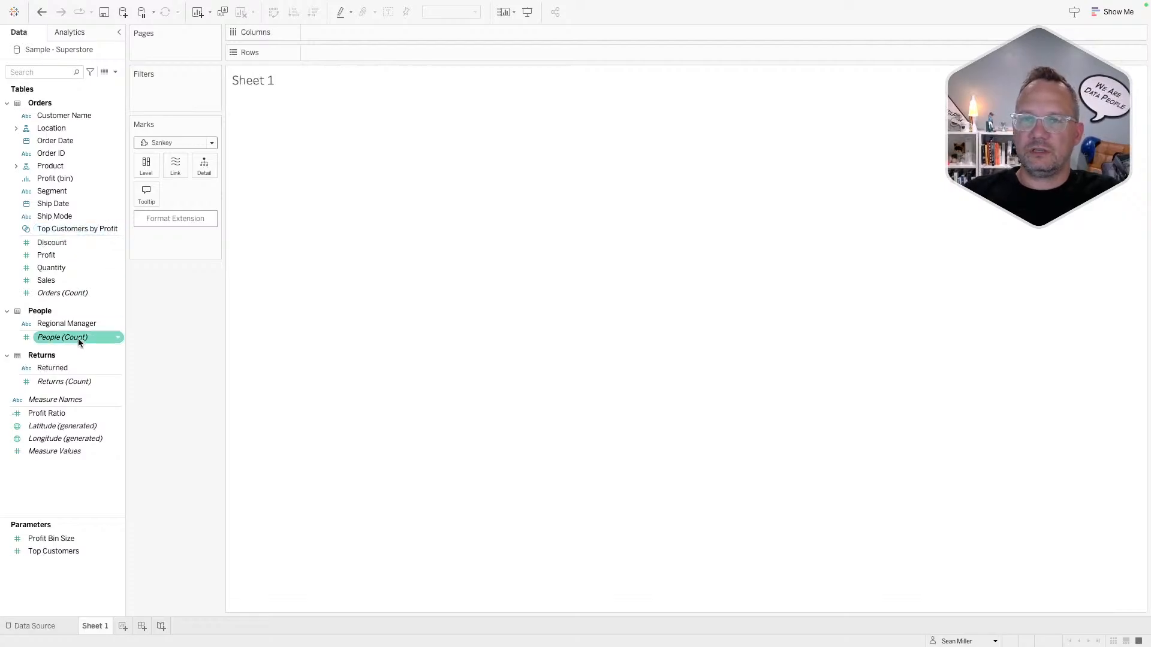
click(16, 128)
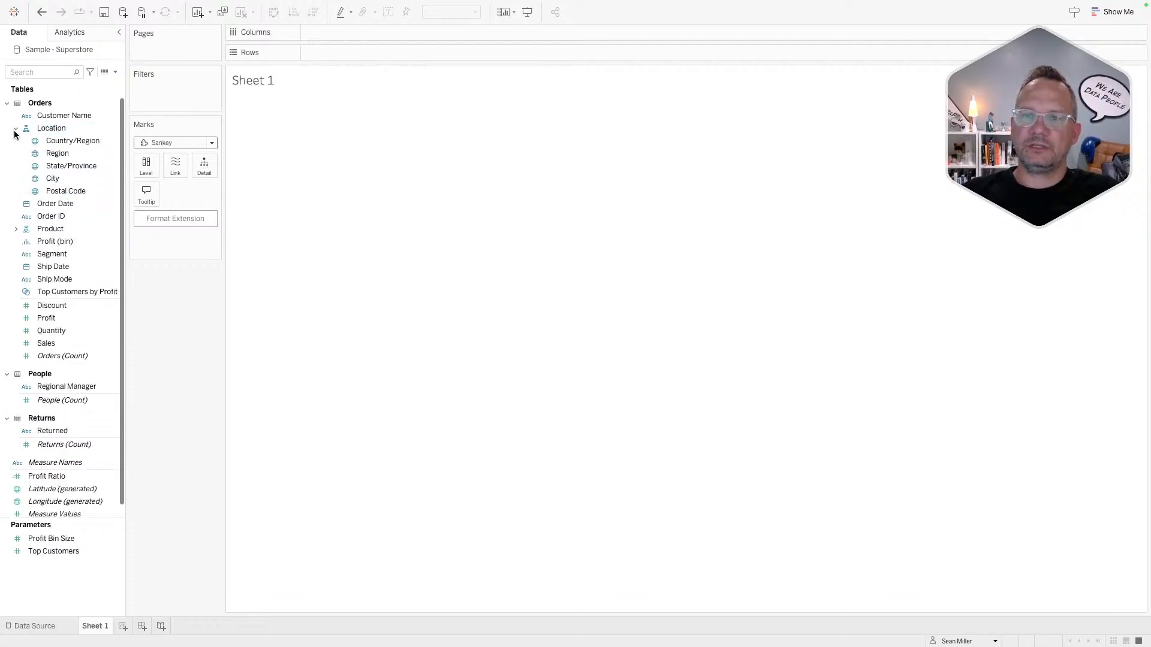
drag(66, 140, 169, 96)
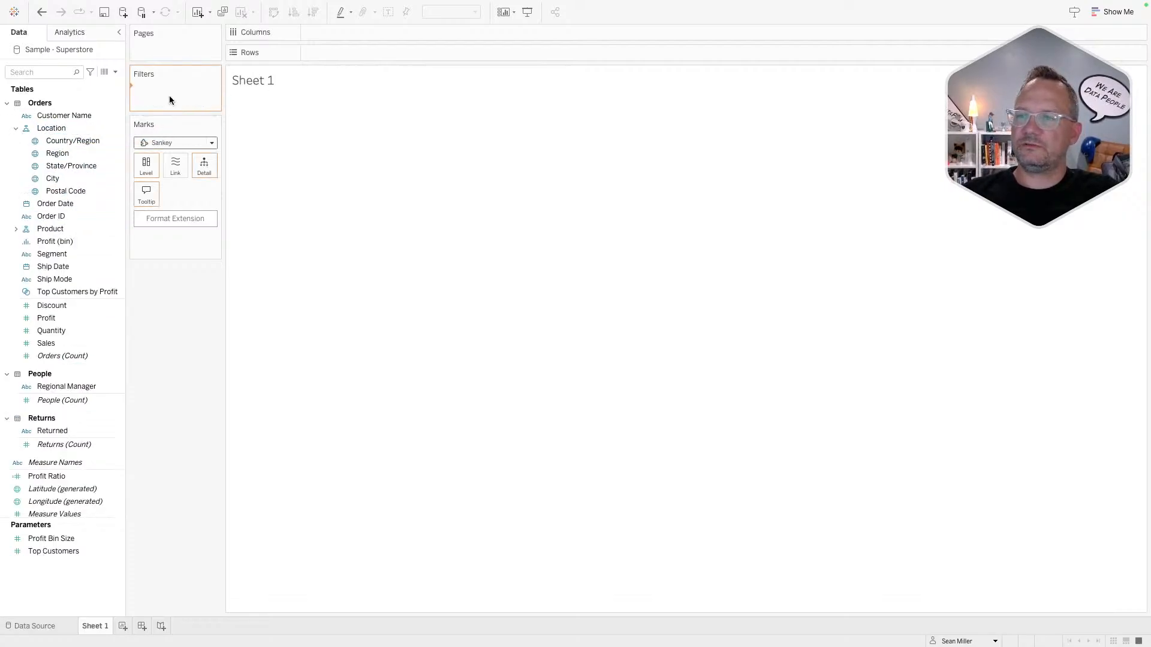
click(473, 234)
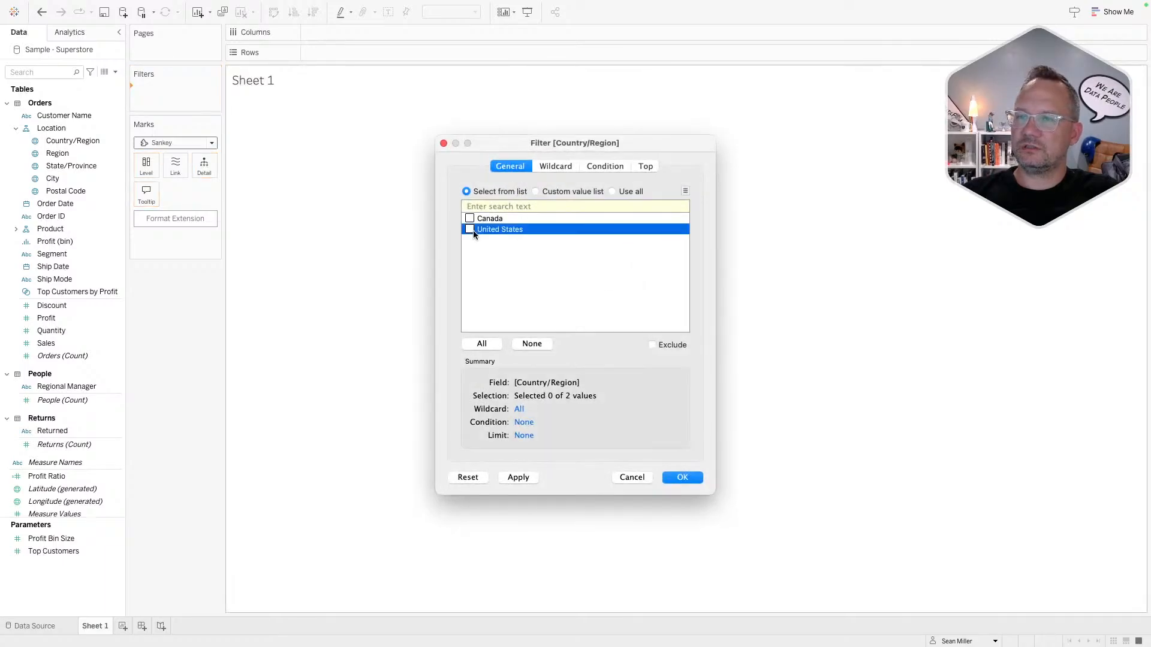
click(680, 478)
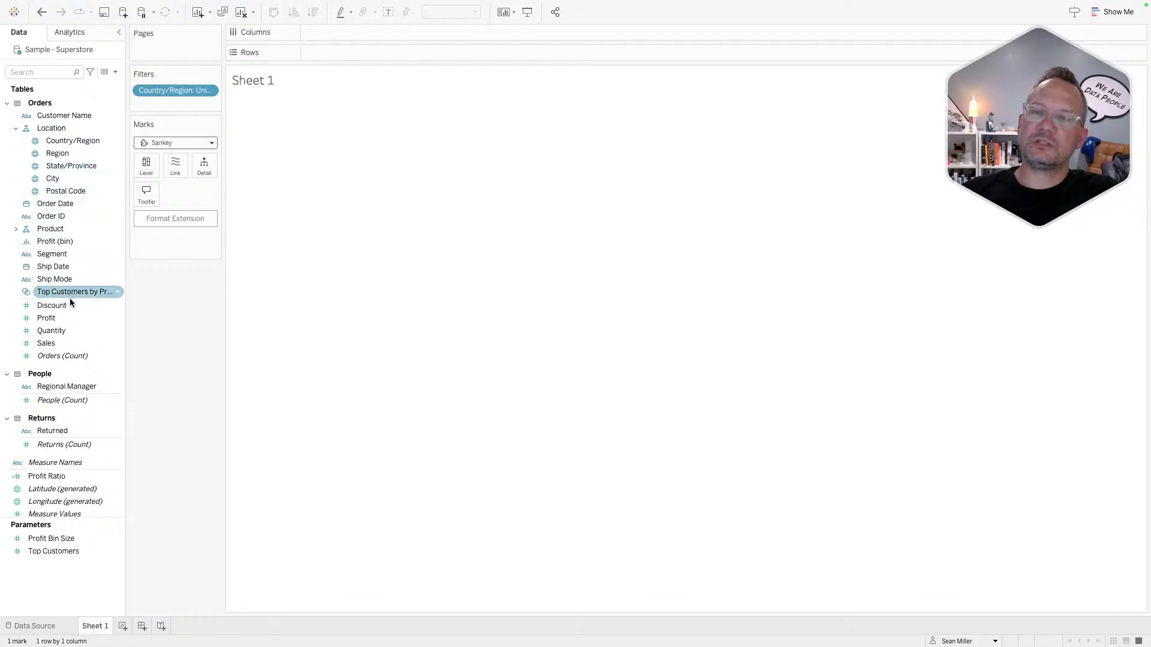
- Make Country/Region and Region the Sankey levels, with flows sized by SUM(Sales)
click(79, 142)
drag(79, 140, 144, 163)
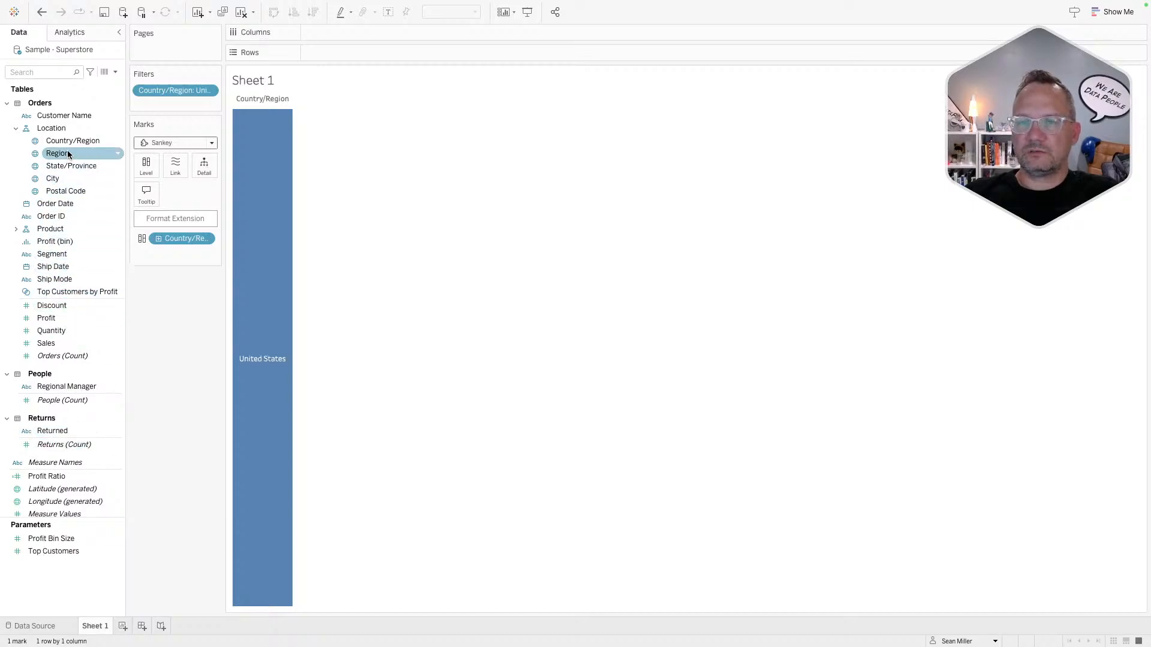
drag(71, 152, 142, 160)
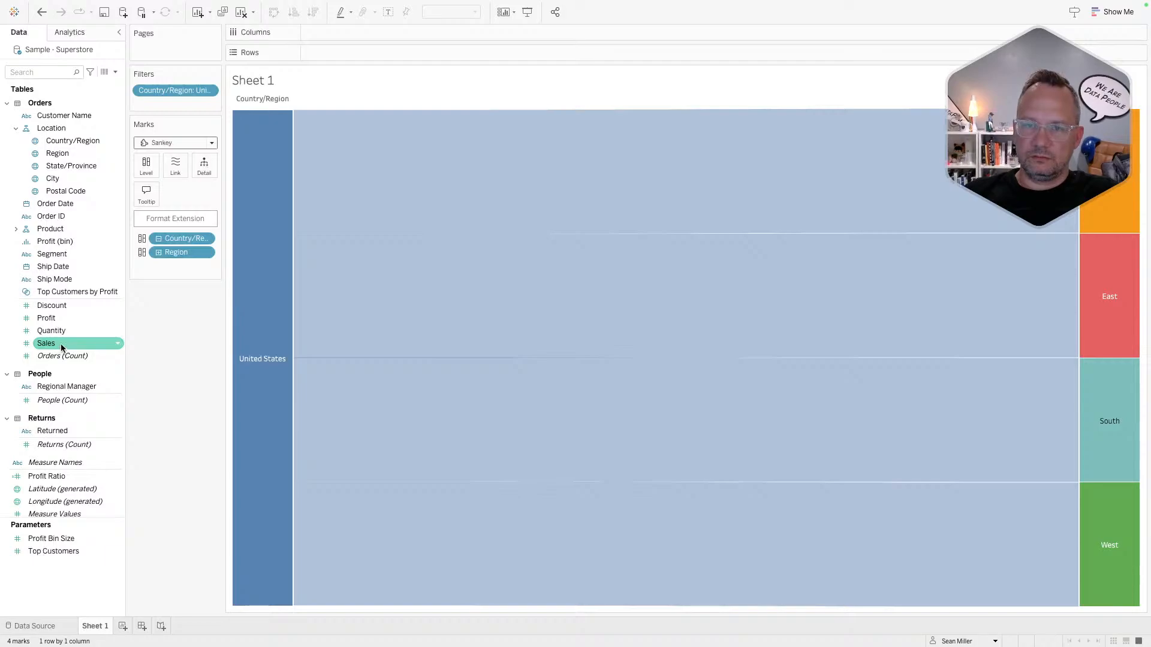
drag(62, 347, 175, 169)
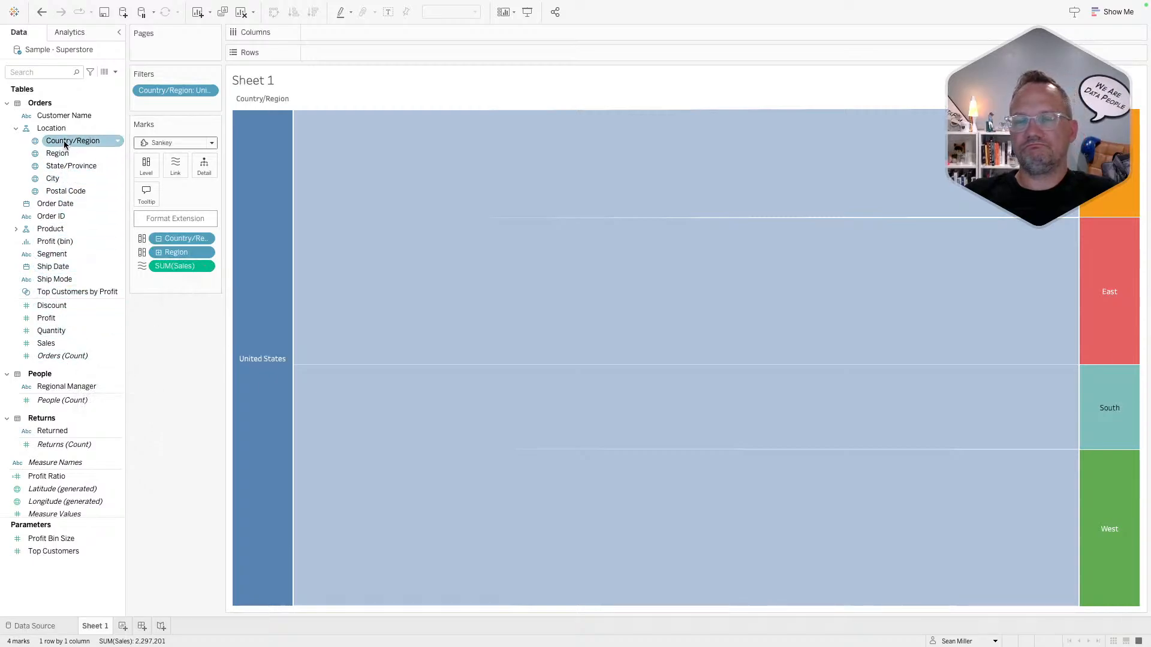
click(15, 229)
- Add Category, Segment and Ship Mode as further Sankey levels after Region
drag(60, 241, 134, 164)
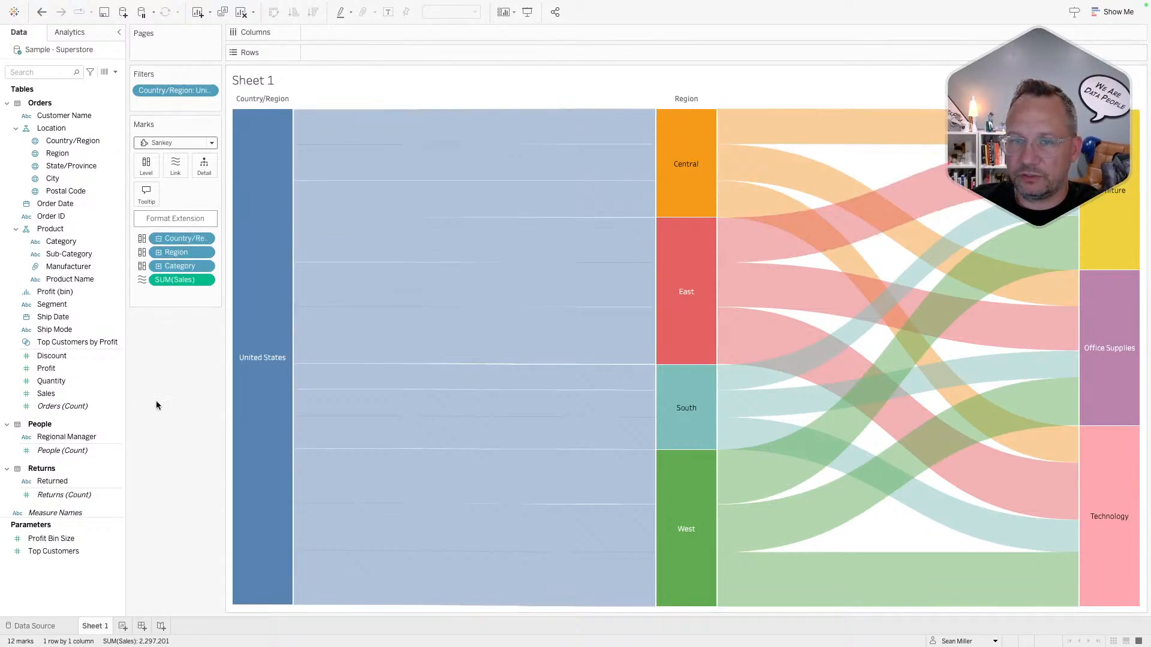
click(80, 305)
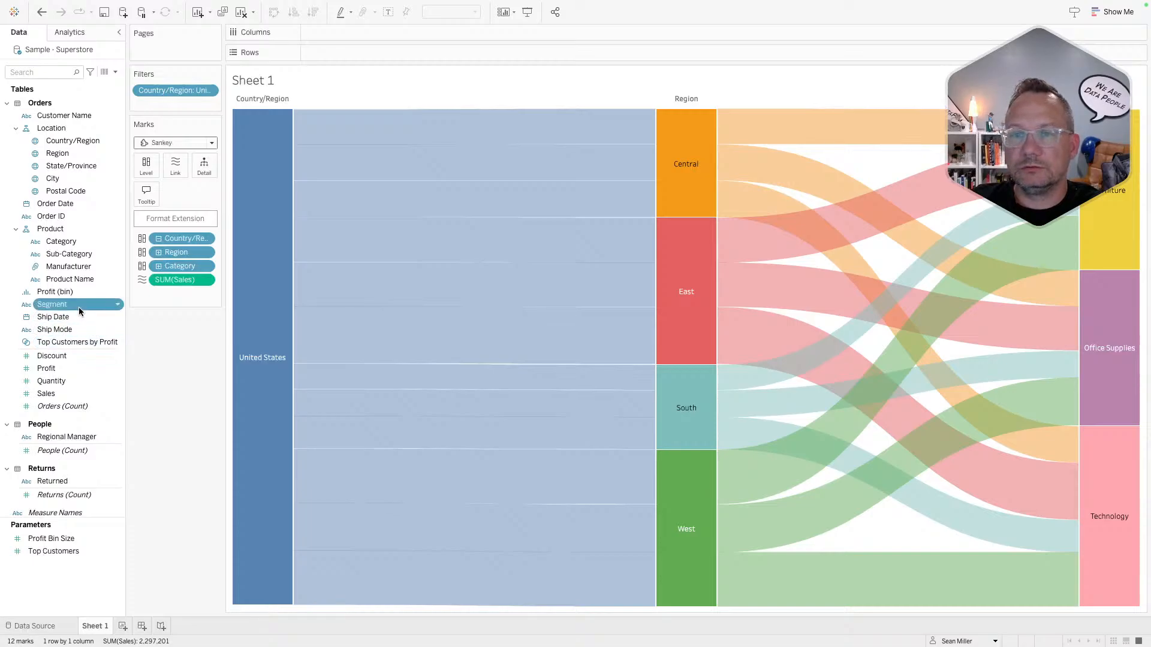
drag(80, 307, 143, 173)
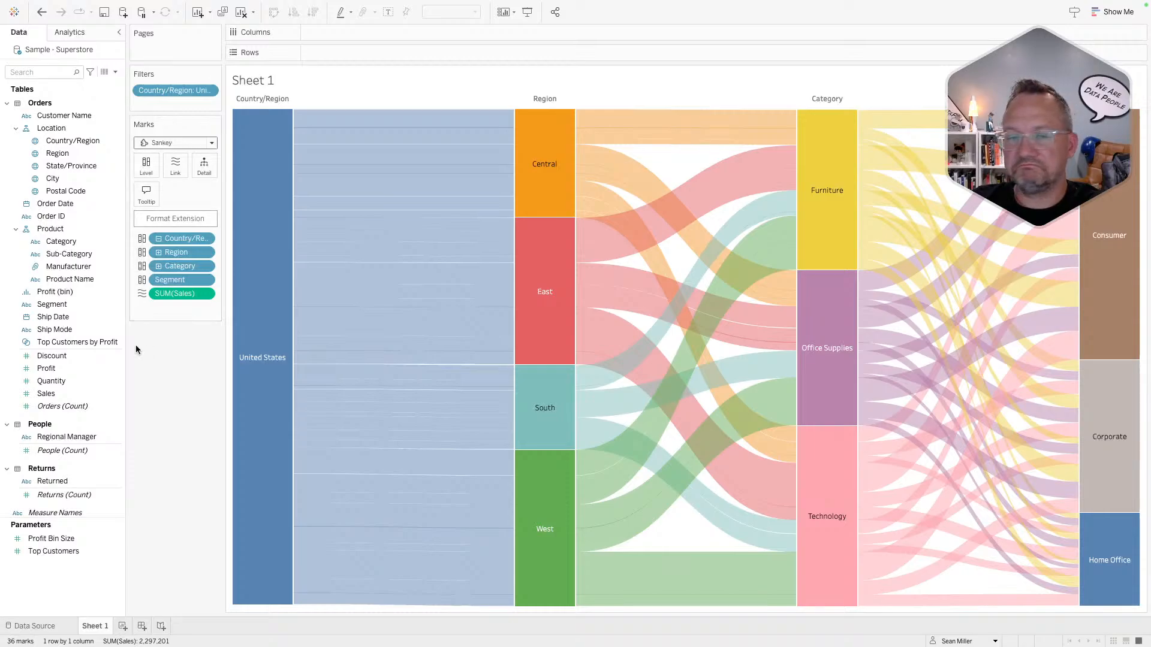
click(72, 331)
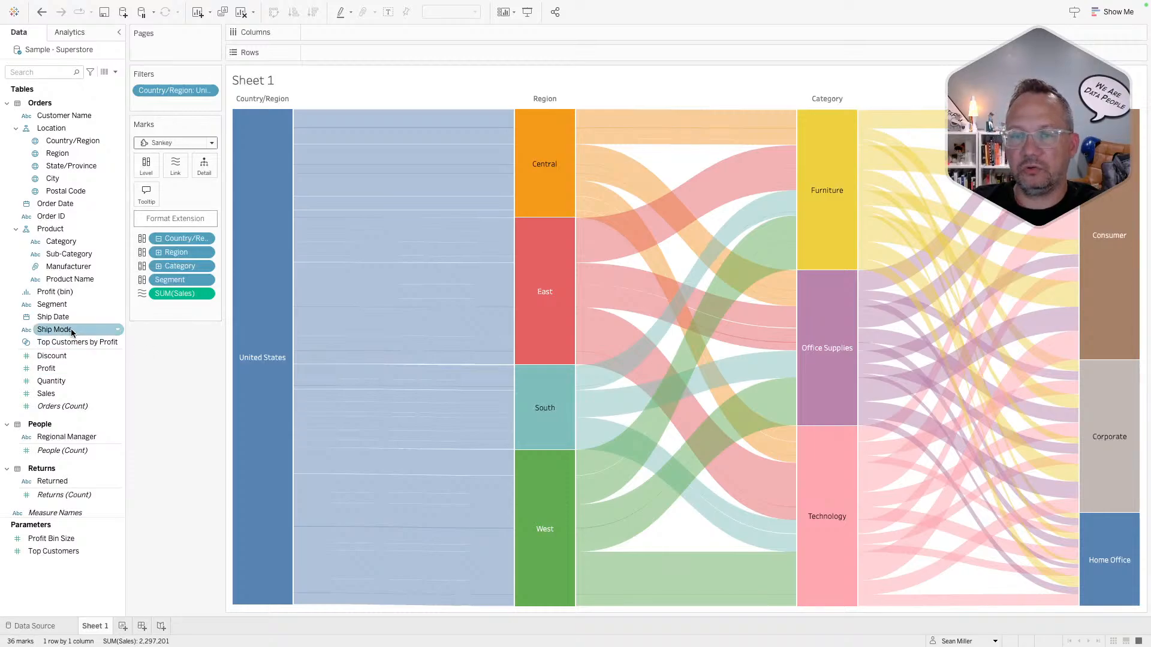
drag(71, 329, 142, 167)
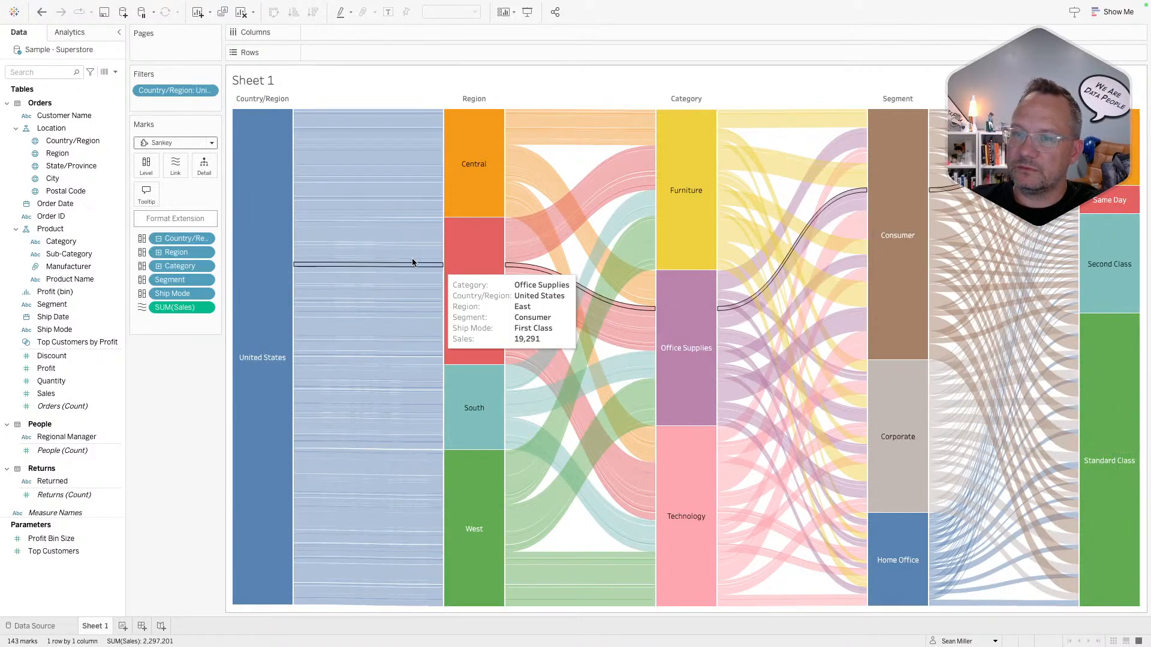
- Drop the Country/Region level, then test and clear highlighting on the Central region flows
drag(181, 238, 176, 455)
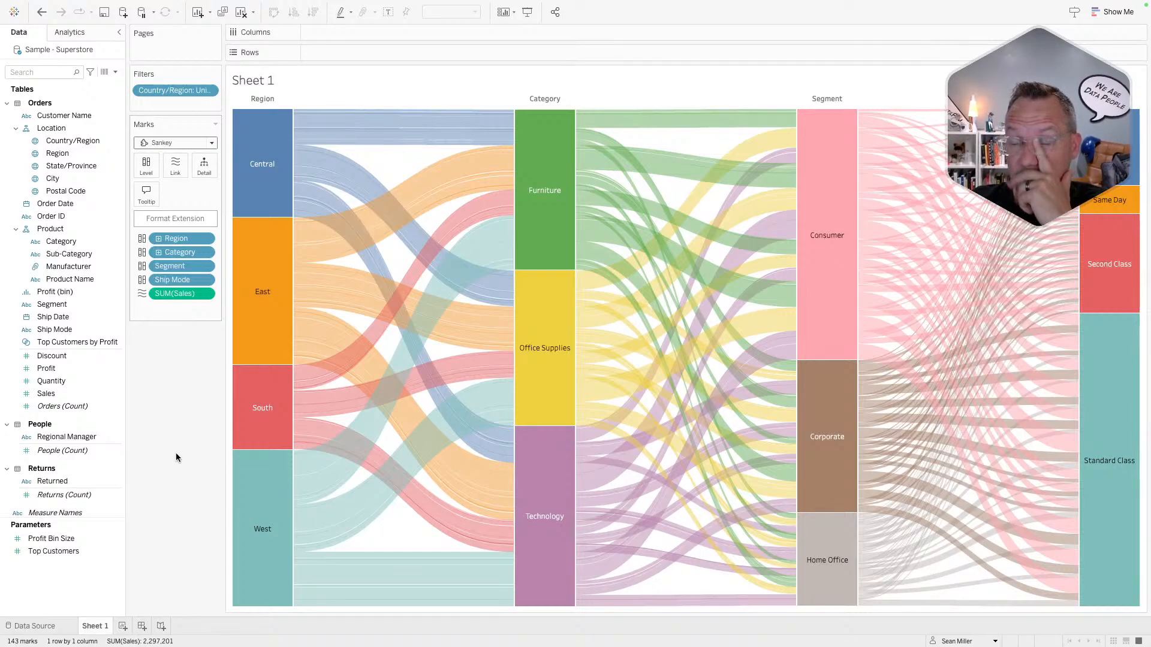
mouse_move(362, 110)
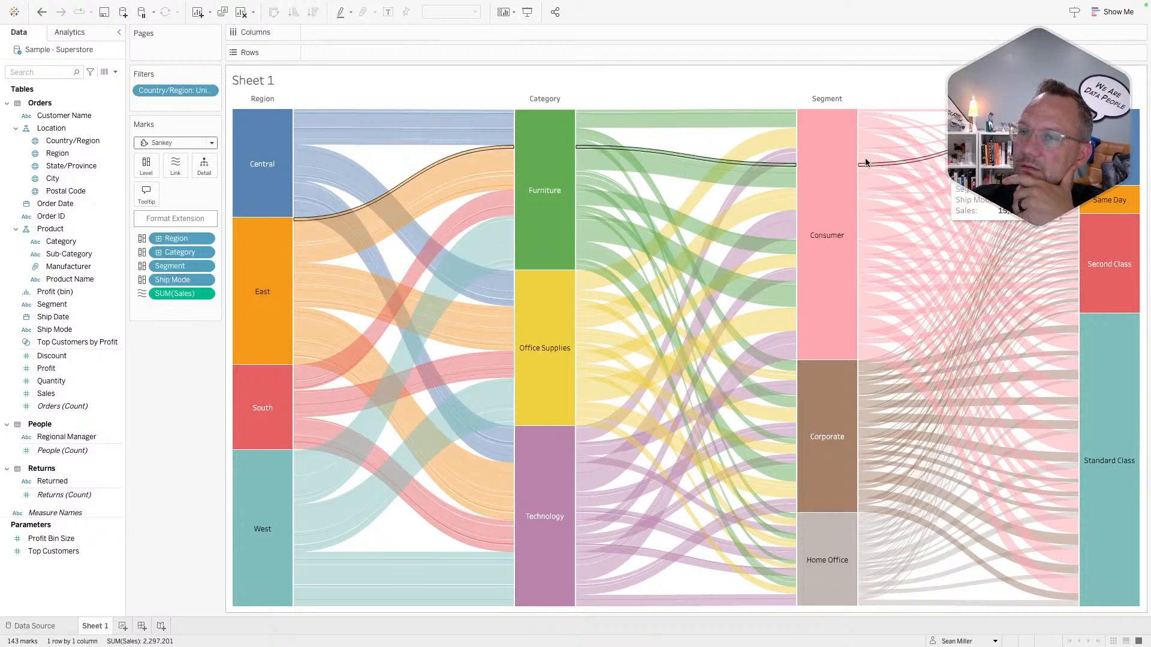
mouse_move(402, 206)
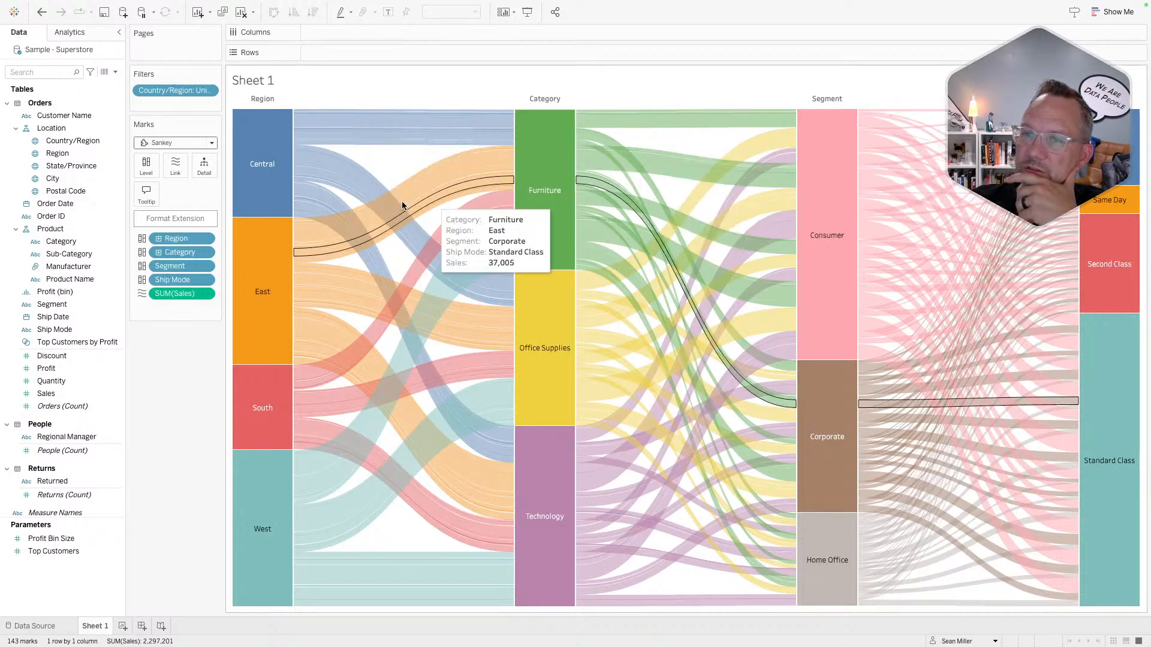
click(305, 159)
click(304, 157)
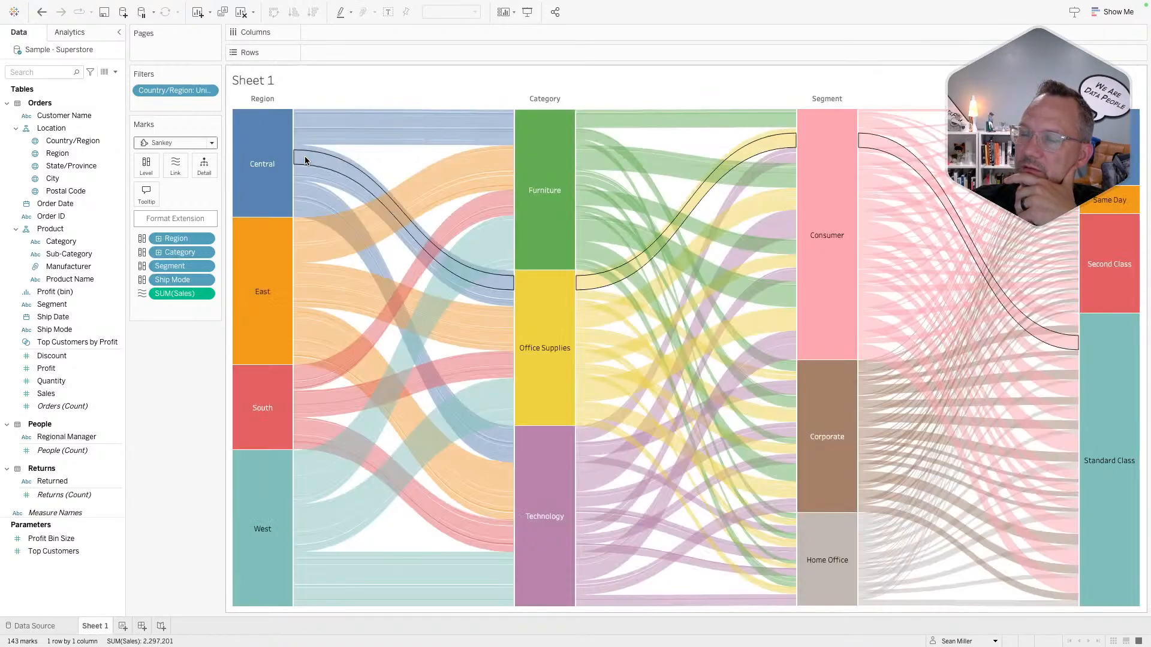
click(249, 167)
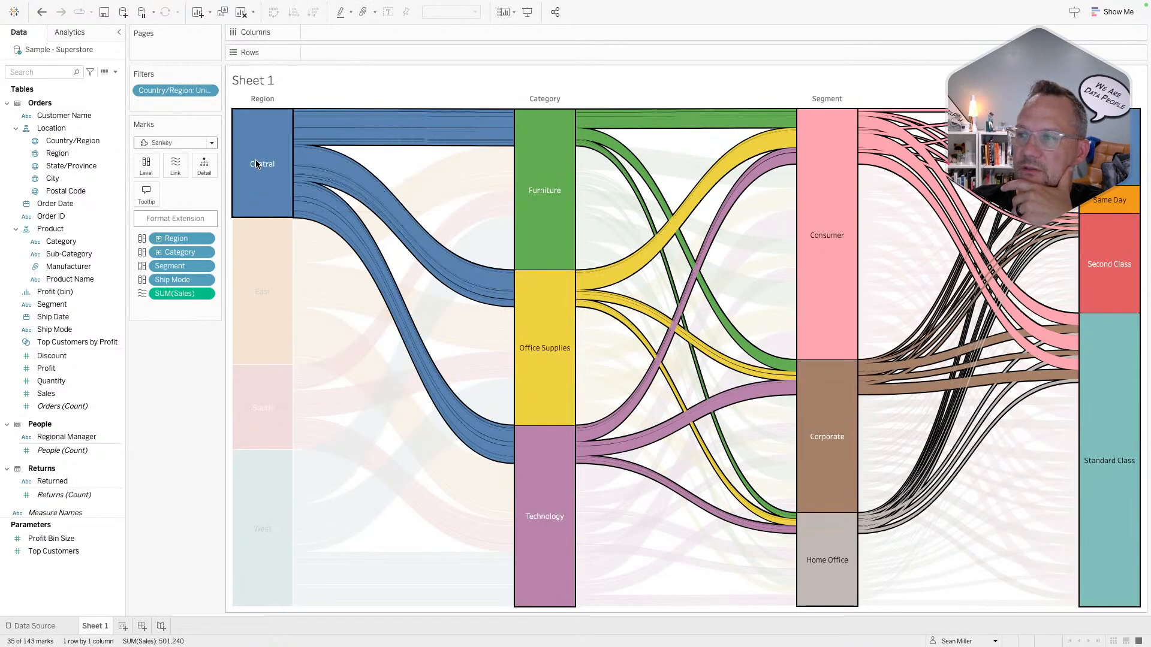
click(255, 159)
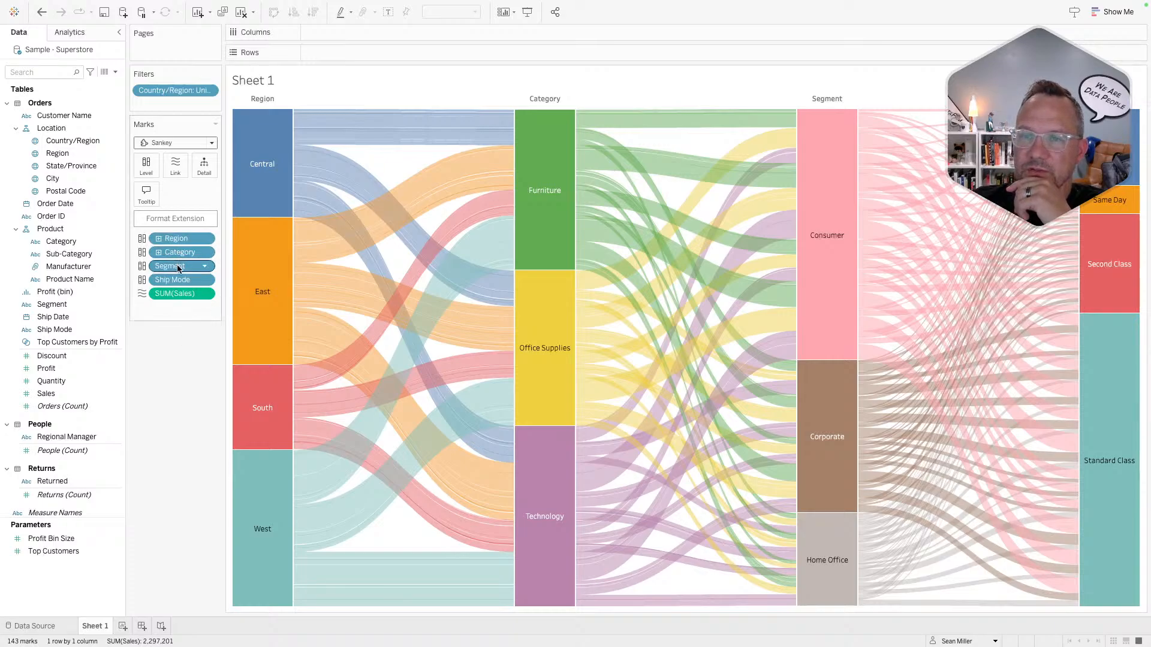
- Reorder the Level pills so Category leads, followed by Ship Mode, Region and Segment
drag(178, 253, 178, 270)
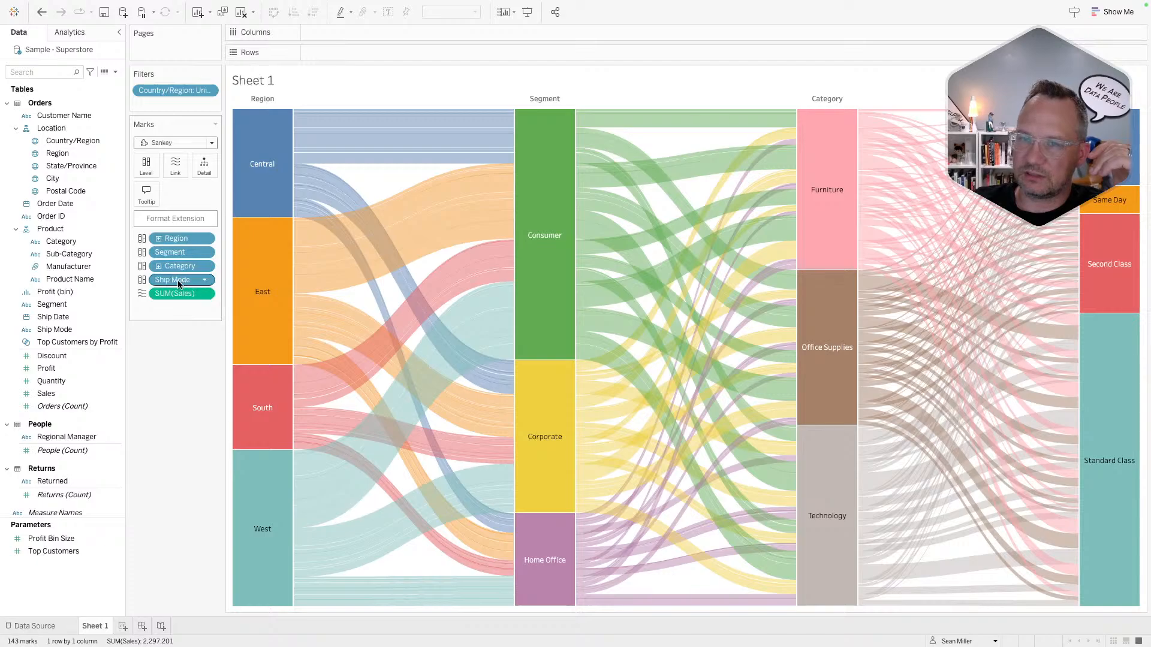
drag(177, 279, 178, 235)
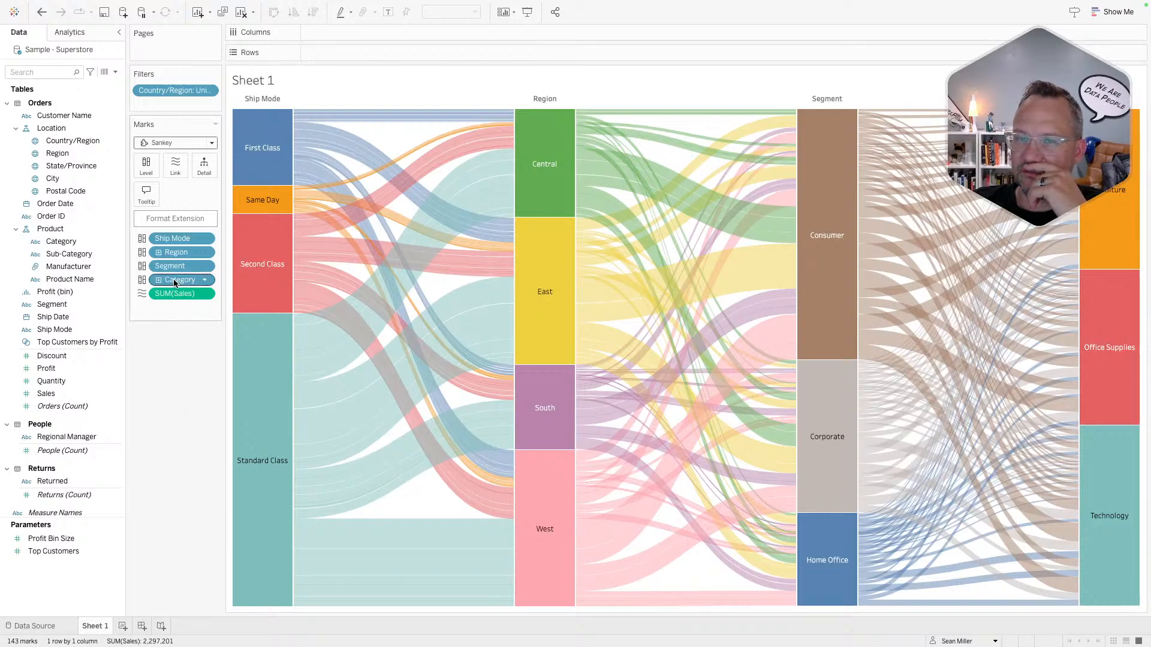
drag(175, 283, 173, 232)
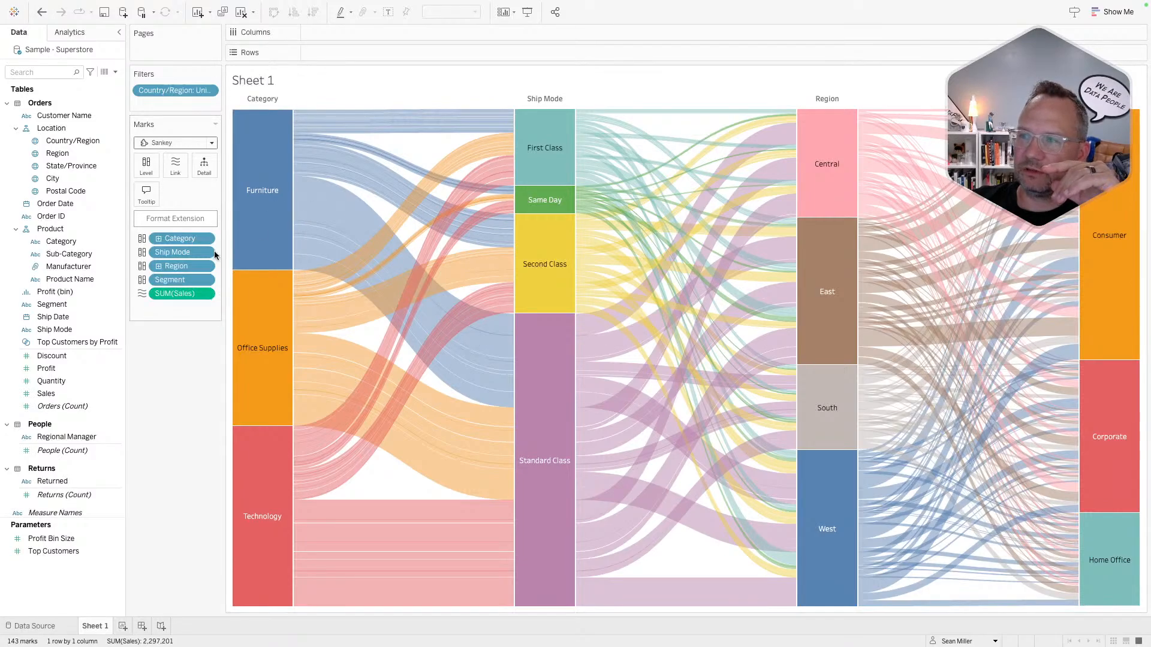
click(262, 210)
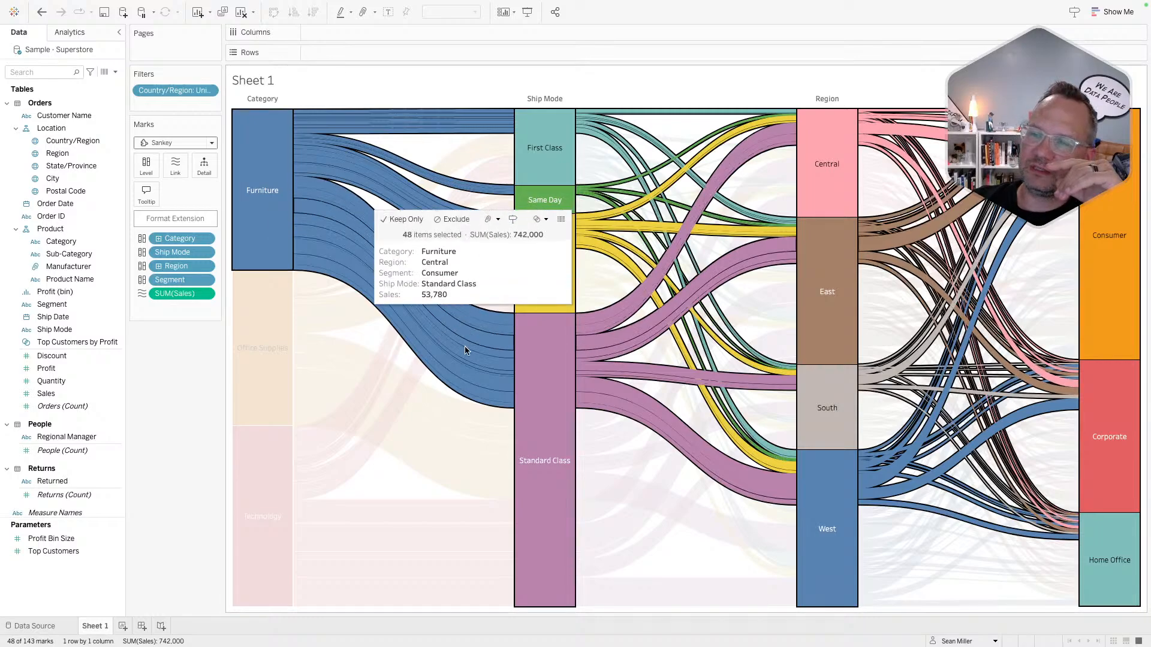
click(189, 365)
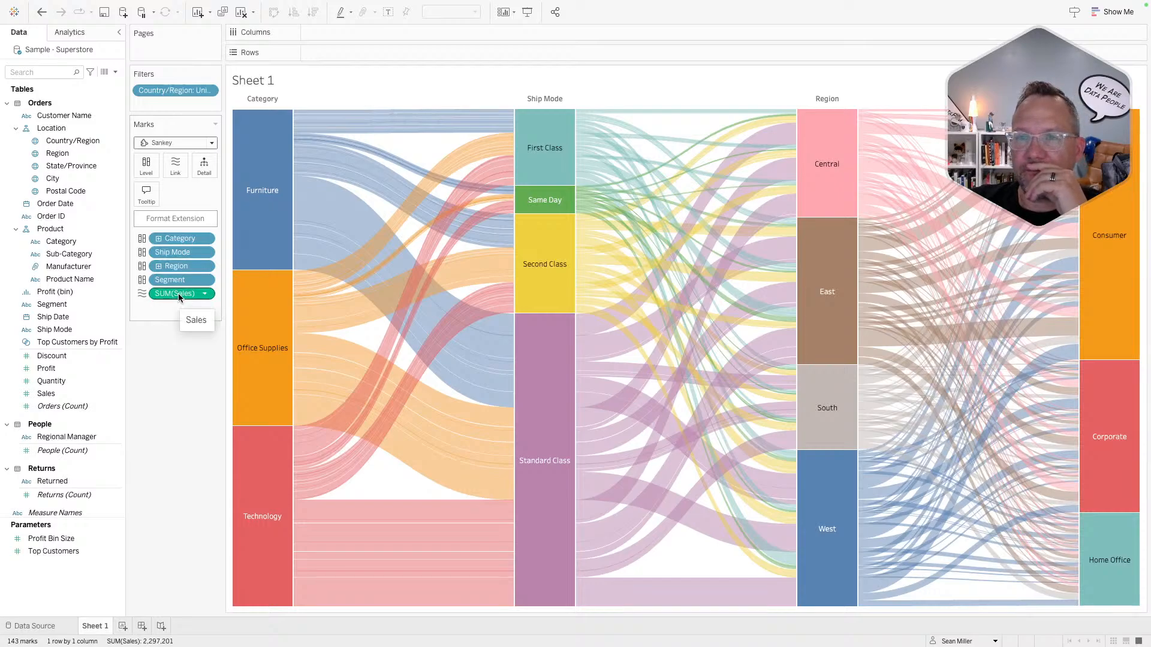
- In the Sankey format settings, try Ignore Nulls, horizontal edge alignment and header toggles, leaving them as they were
click(172, 217)
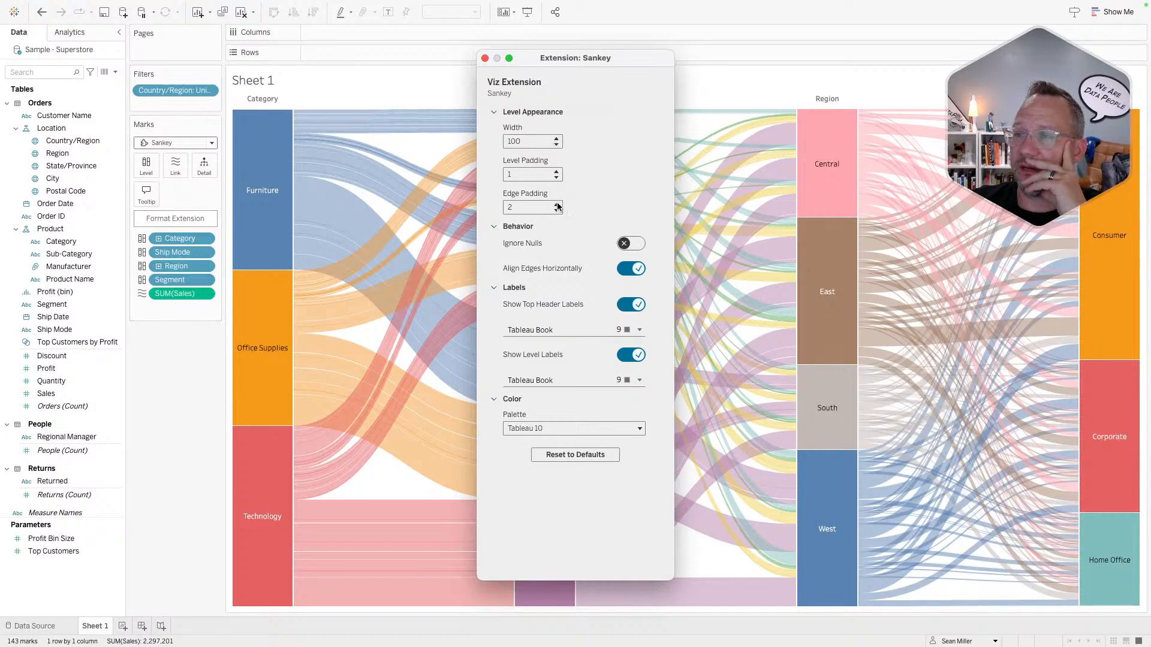
click(626, 244)
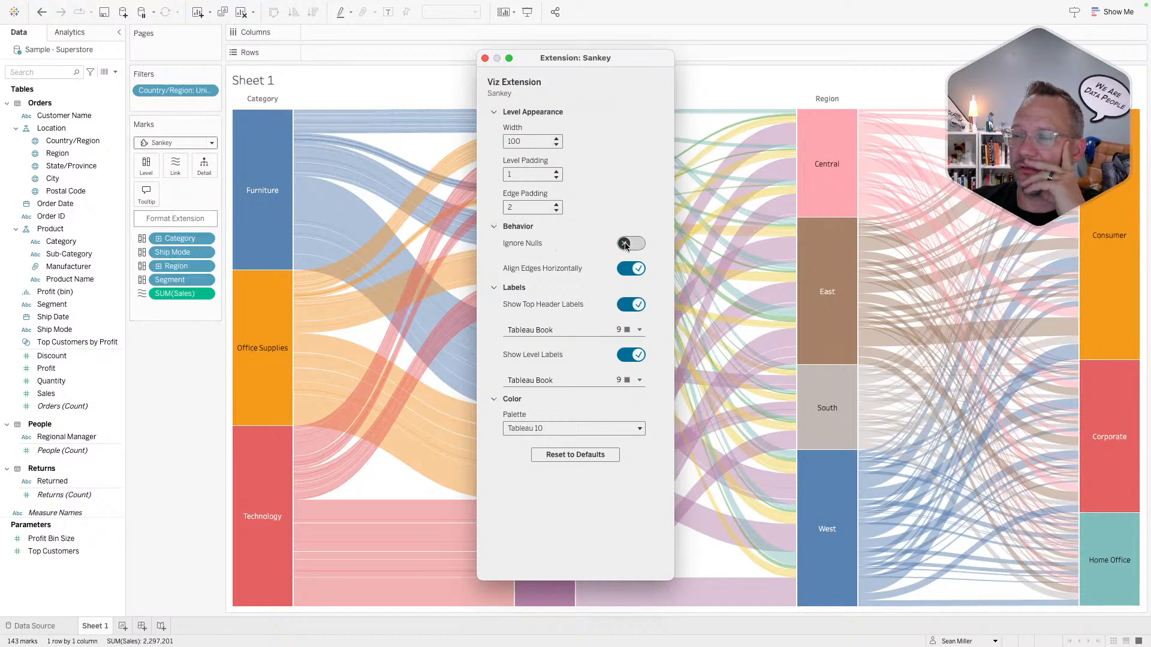
click(626, 244)
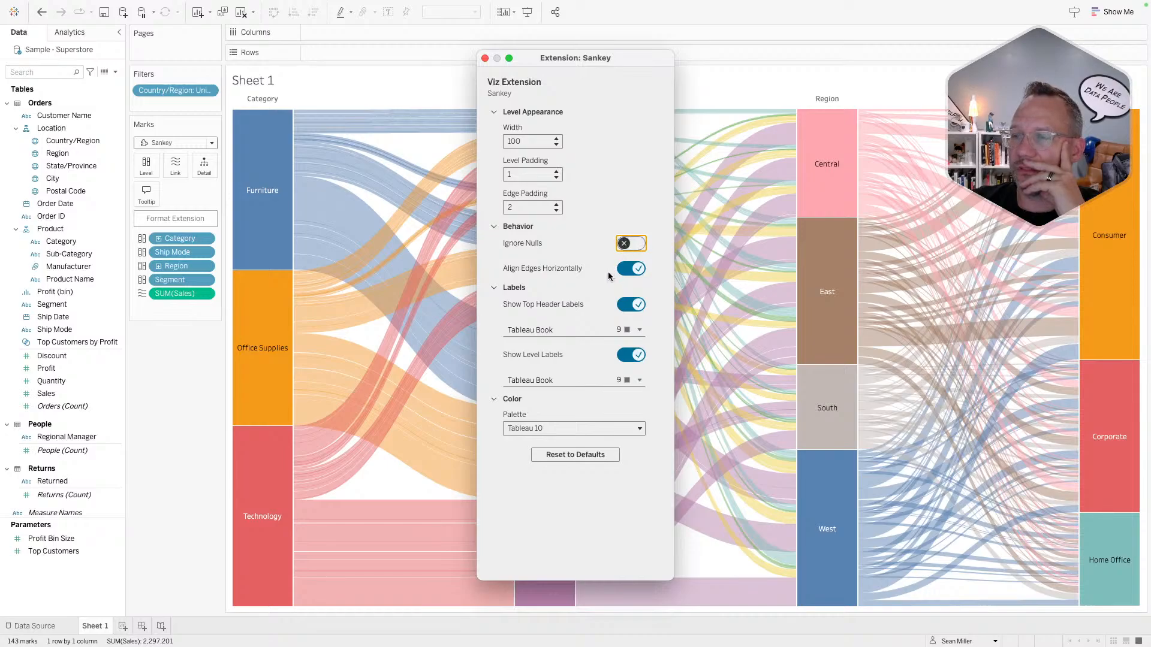
click(628, 270)
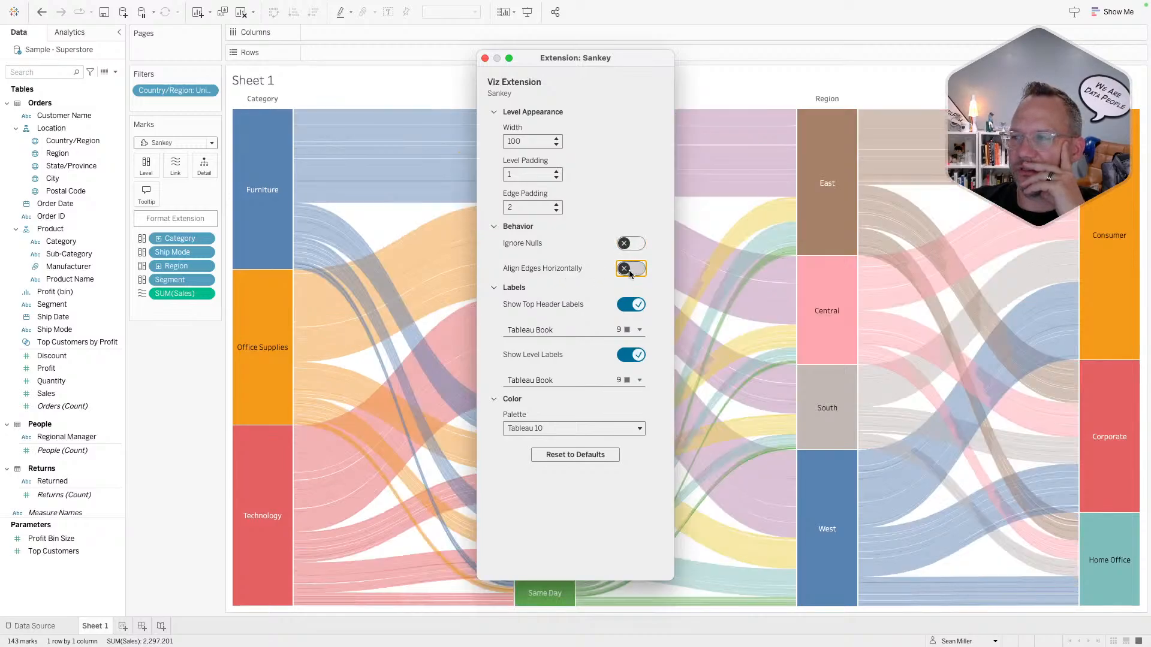
click(628, 270)
click(629, 270)
click(629, 270)
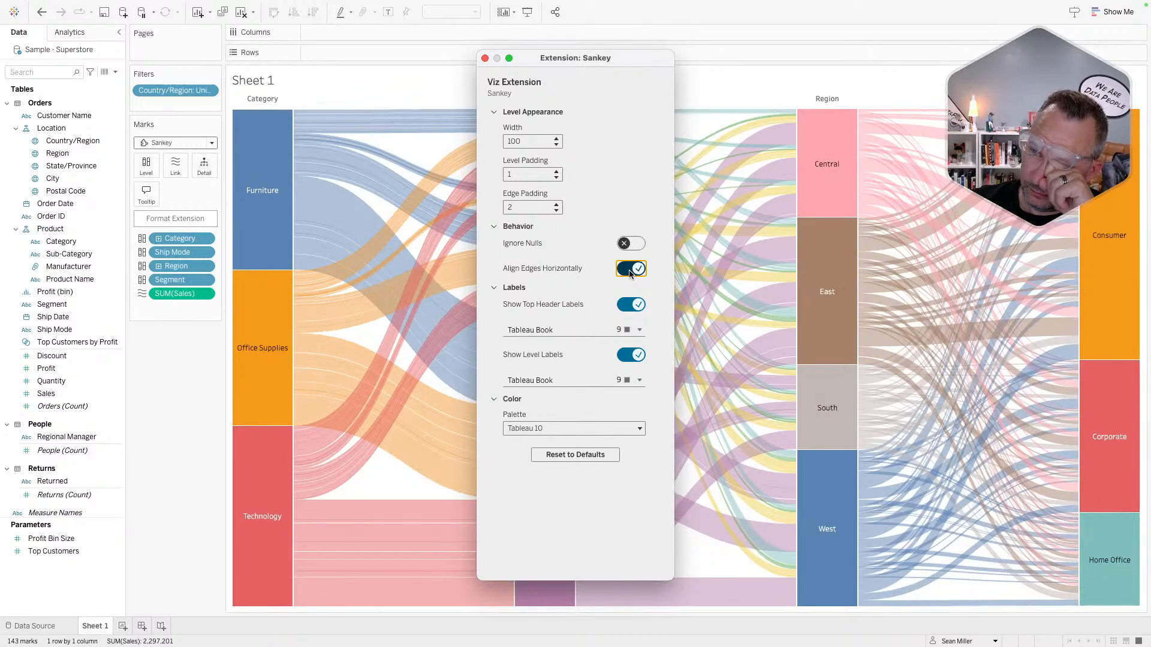
click(629, 304)
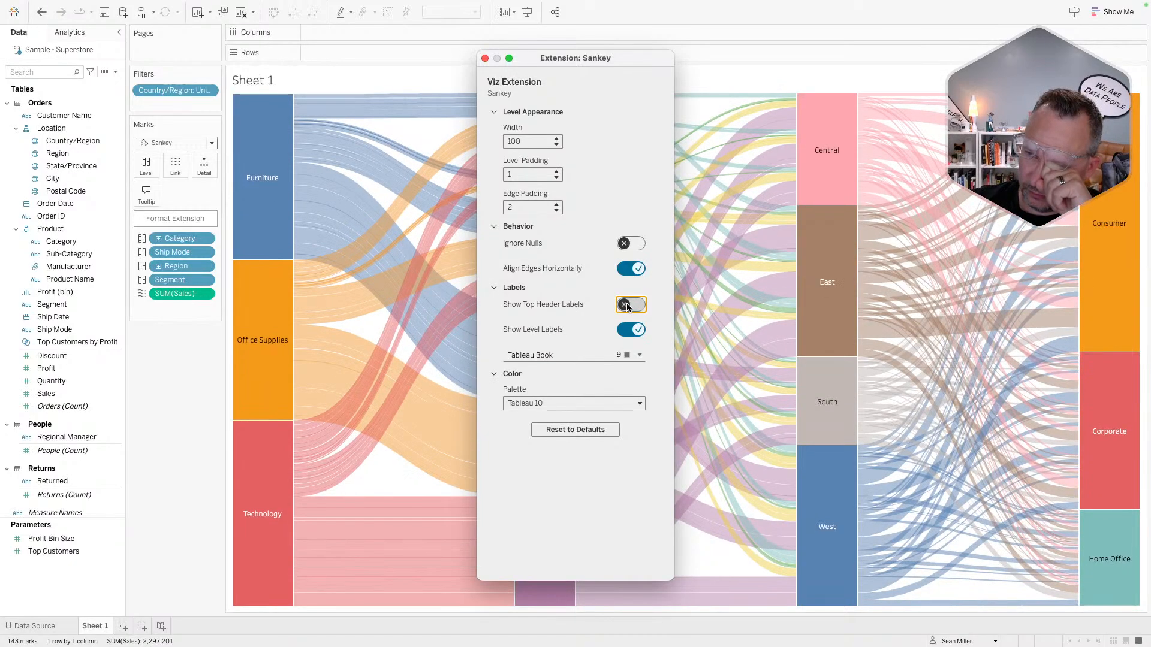
click(628, 305)
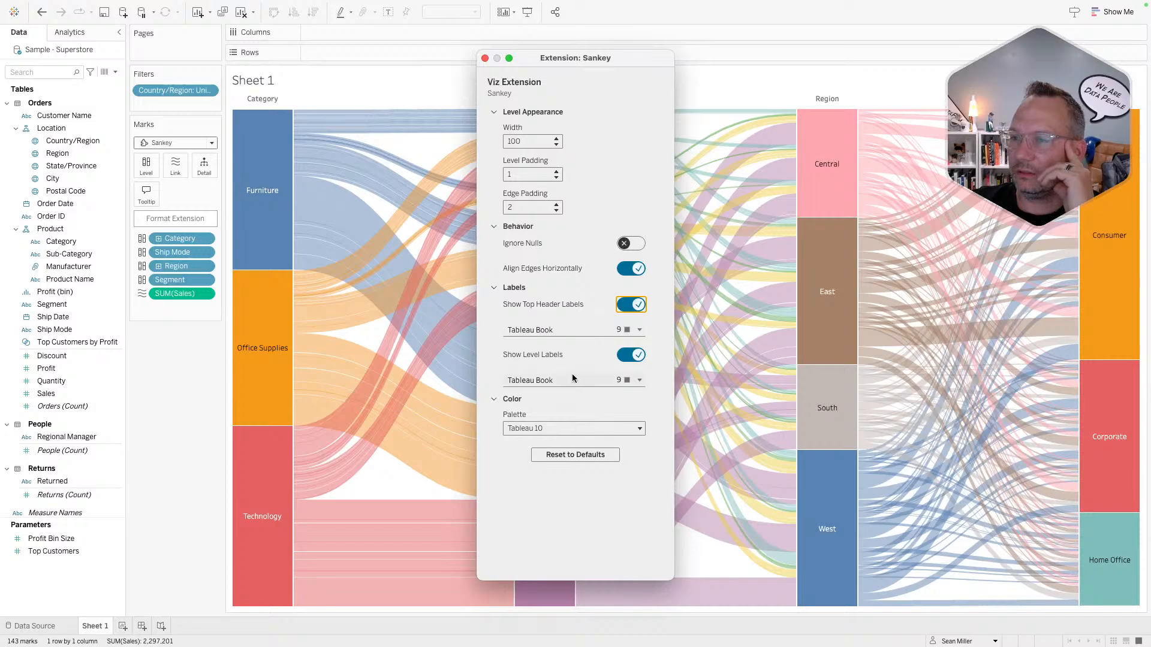
- Browse the colour palettes and keep Tableau 10
click(527, 428)
scroll(564, 483, down, 5)
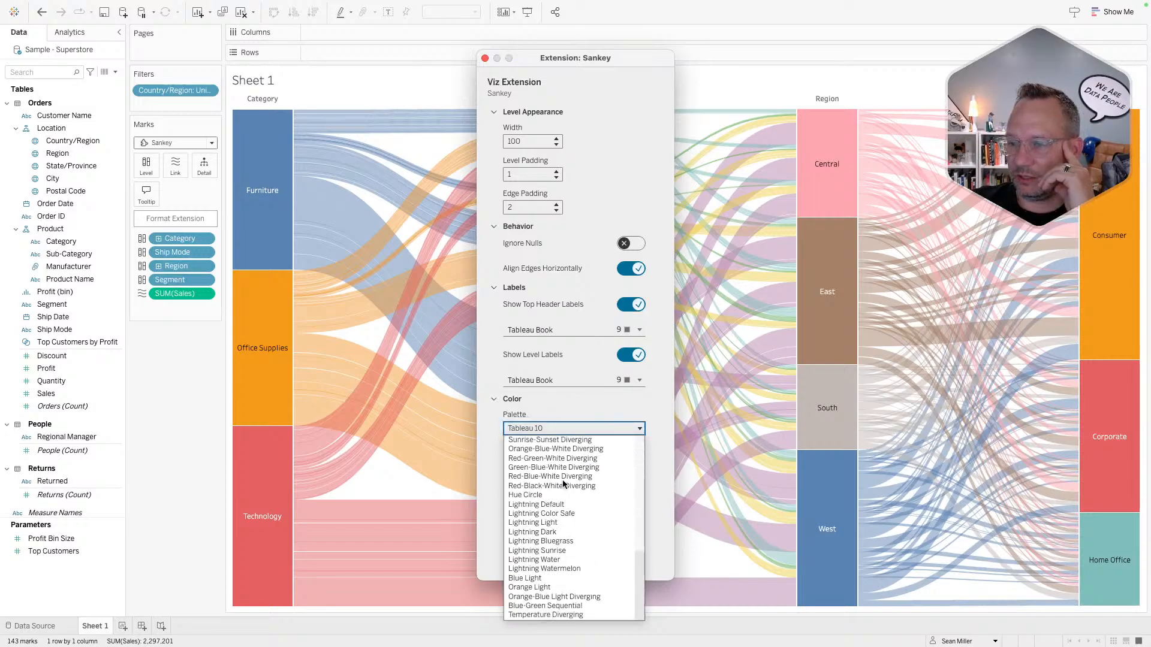
scroll(563, 481, up, 10)
click(566, 405)
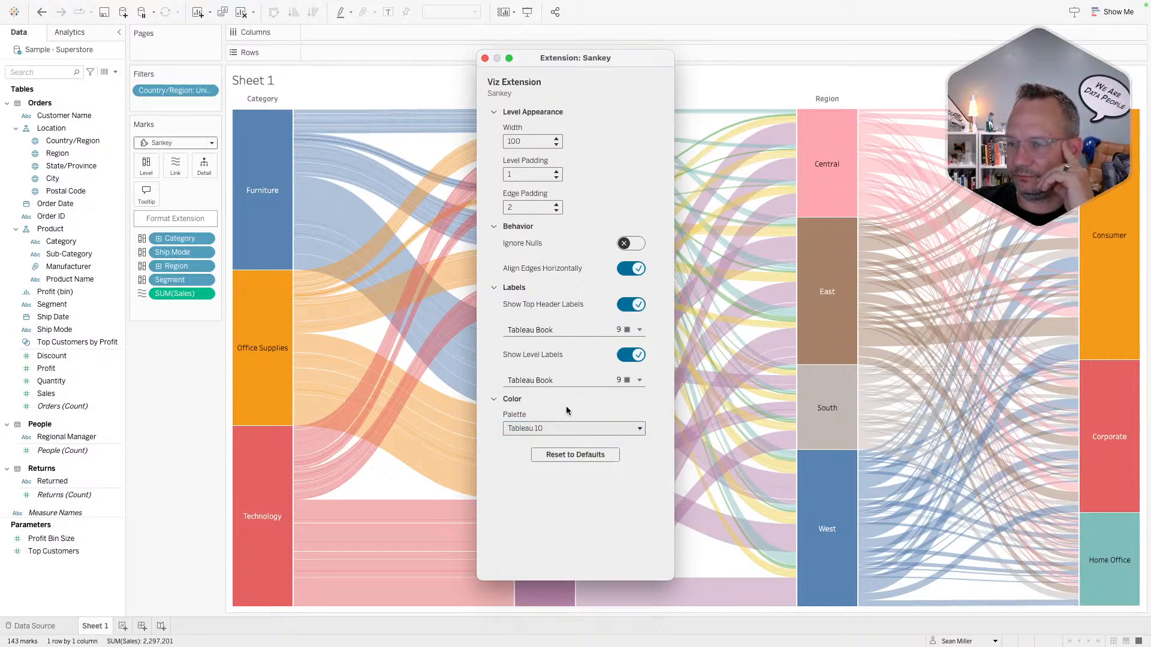
click(560, 424)
scroll(557, 531, down, 5)
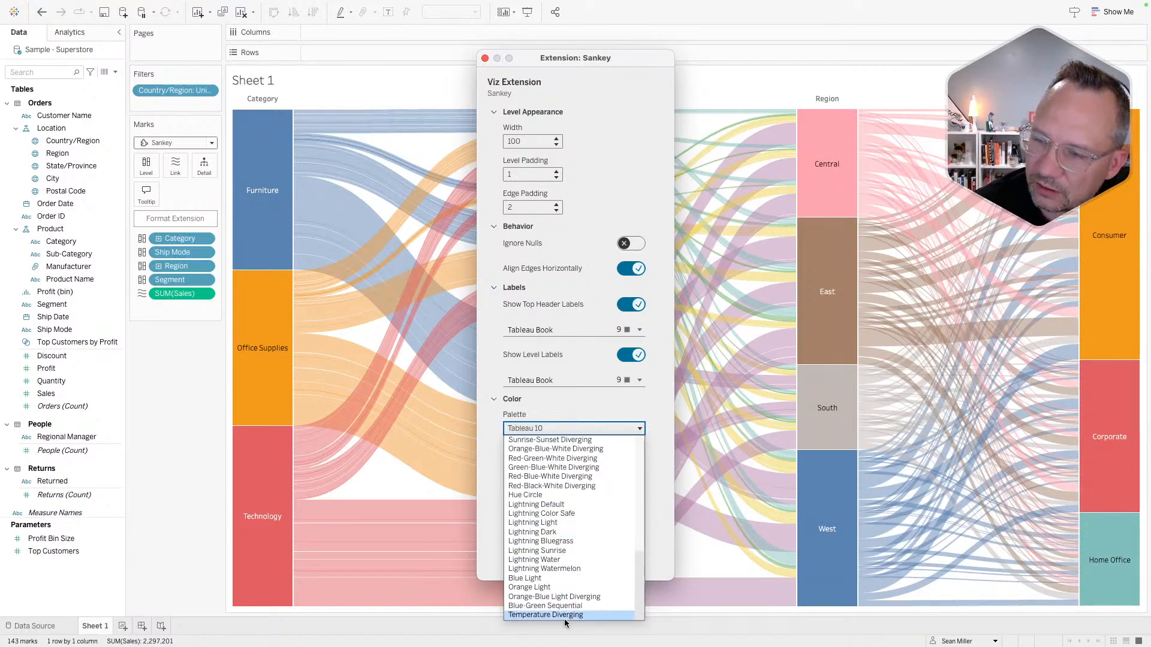
scroll(565, 599, up, 6)
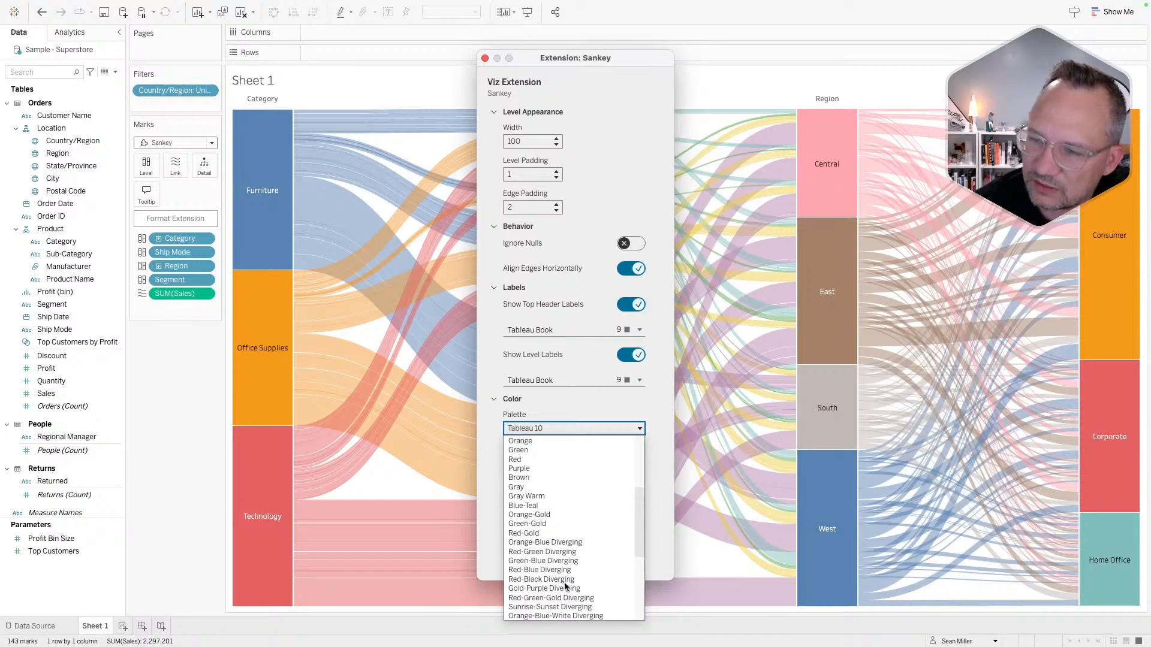
scroll(565, 585, up, 5)
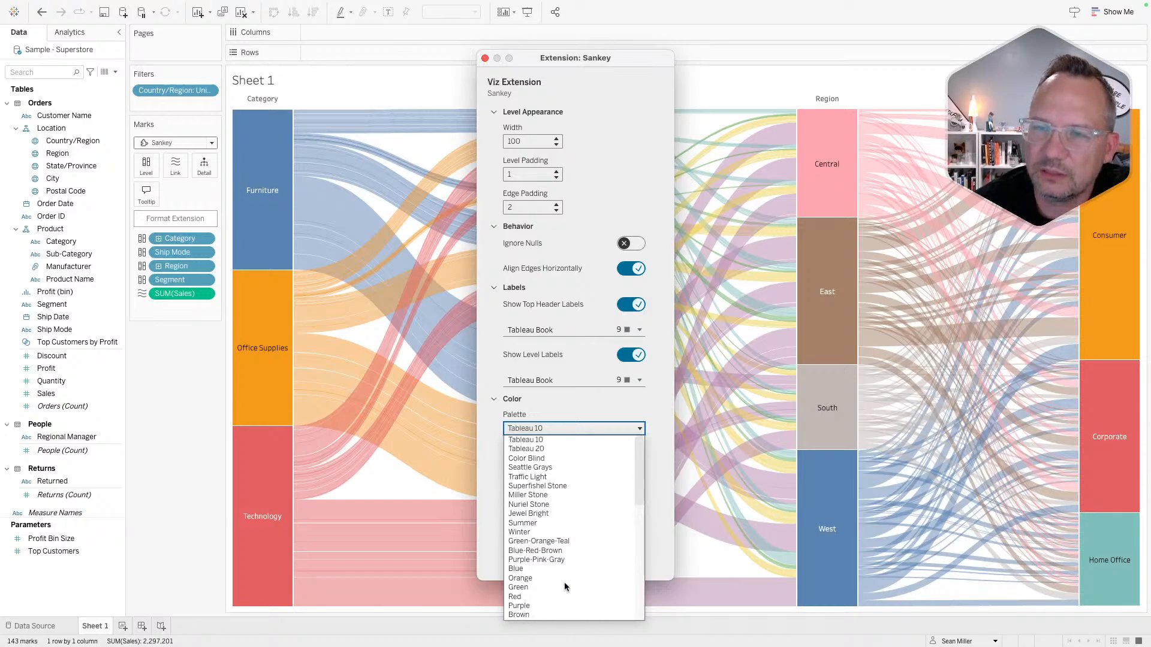
click(566, 411)
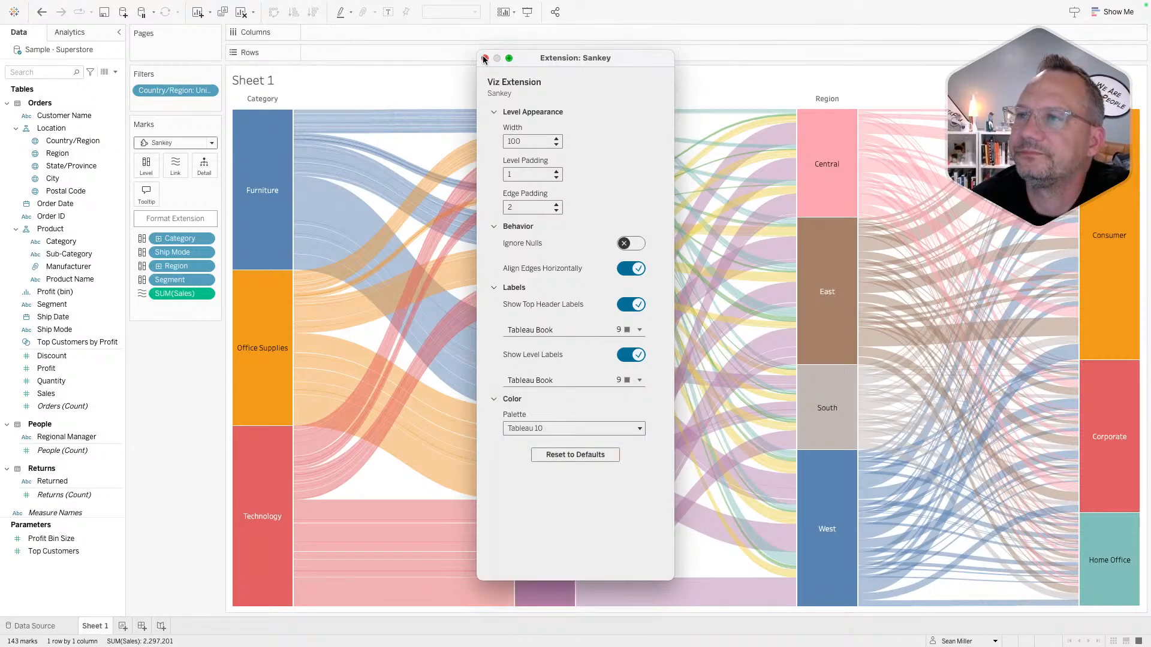
- Set the Sankey bar Width to 110 and Level Padding to 15
click(556, 140)
click(556, 140)
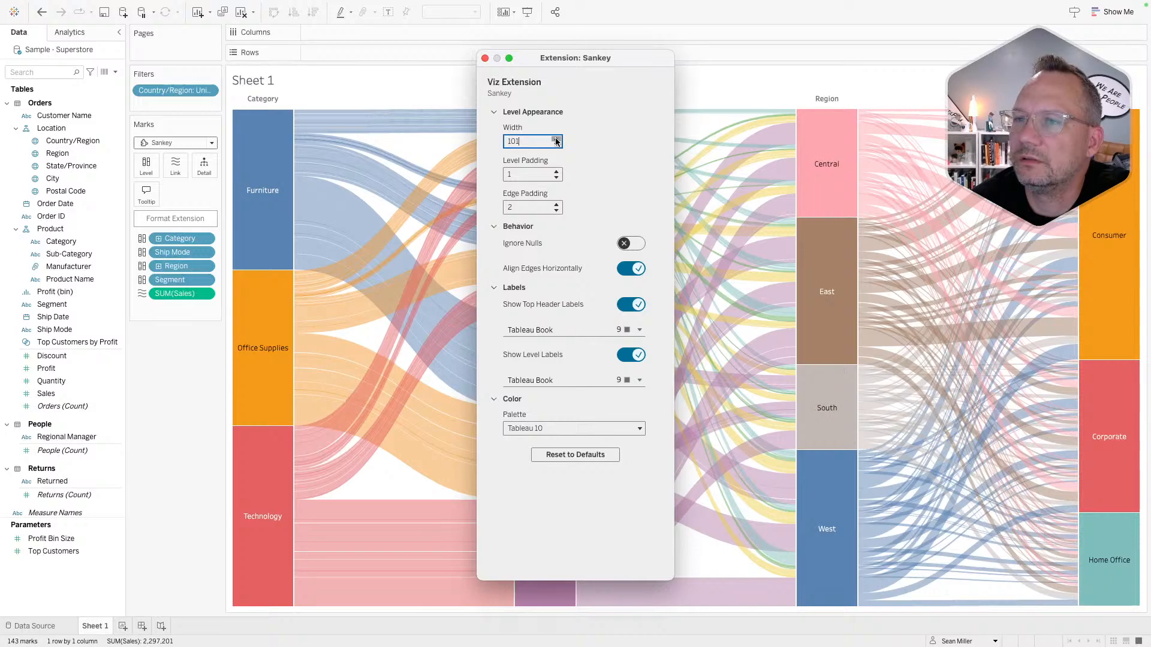
click(557, 139)
click(557, 140)
click(556, 140)
click(556, 140)
click(557, 139)
click(556, 140)
double_click(534, 139)
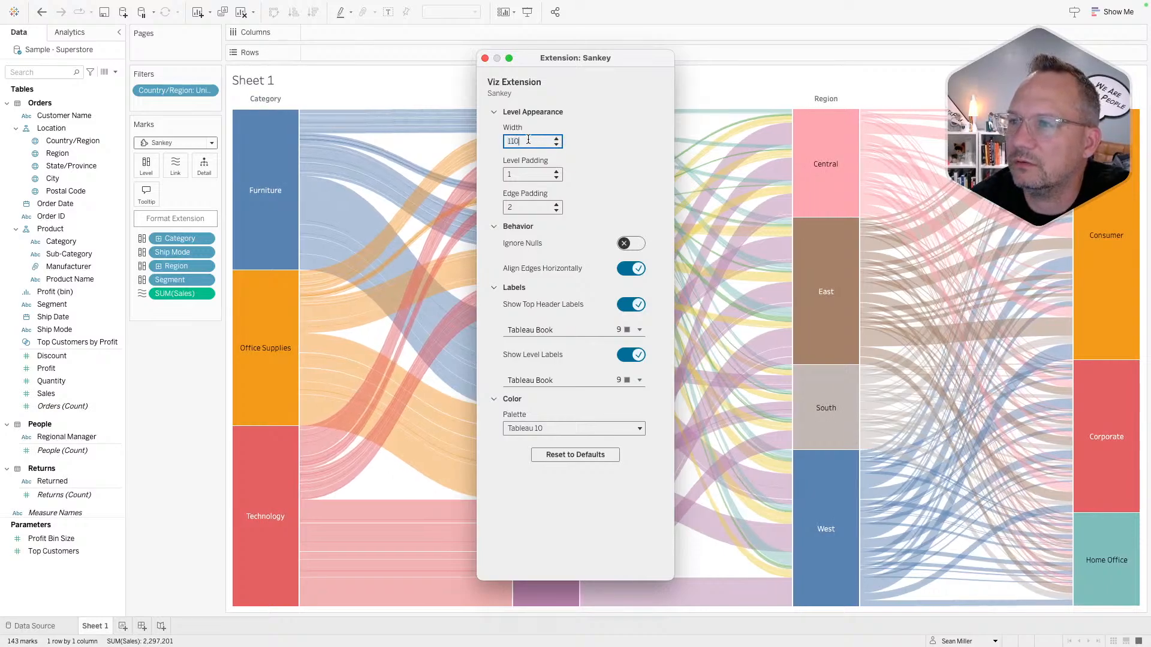
click(556, 172)
click(557, 172)
click(557, 171)
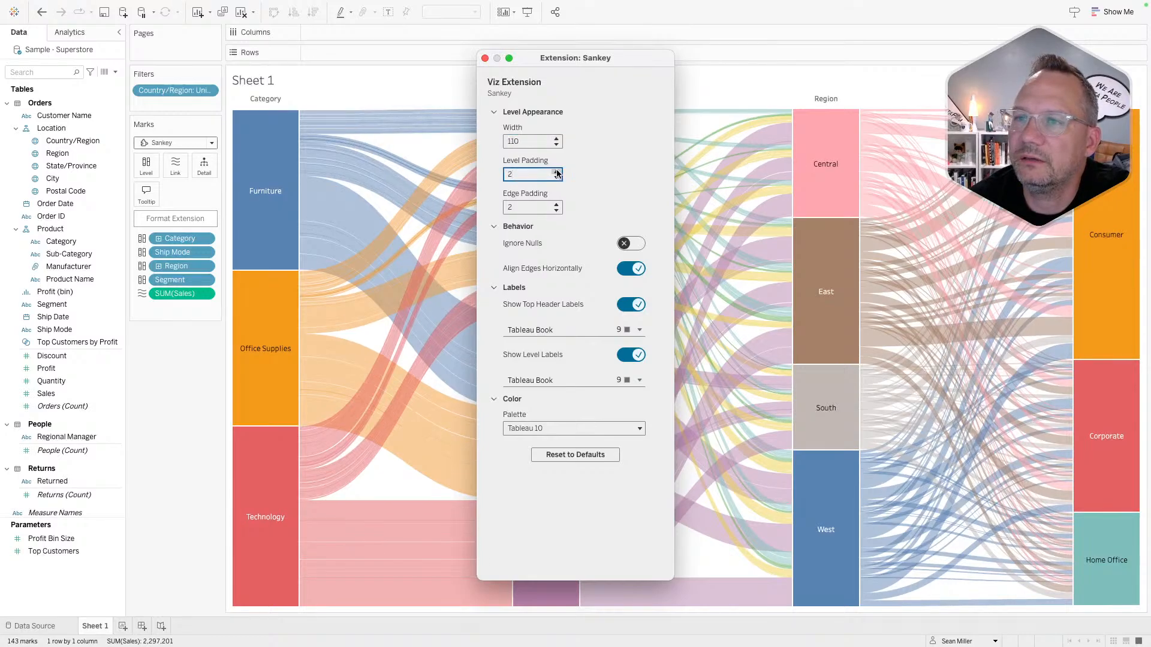
click(556, 171)
click(556, 171)
click(556, 171)
click(557, 171)
click(556, 172)
click(556, 172)
click(557, 171)
click(557, 171)
click(556, 171)
click(557, 172)
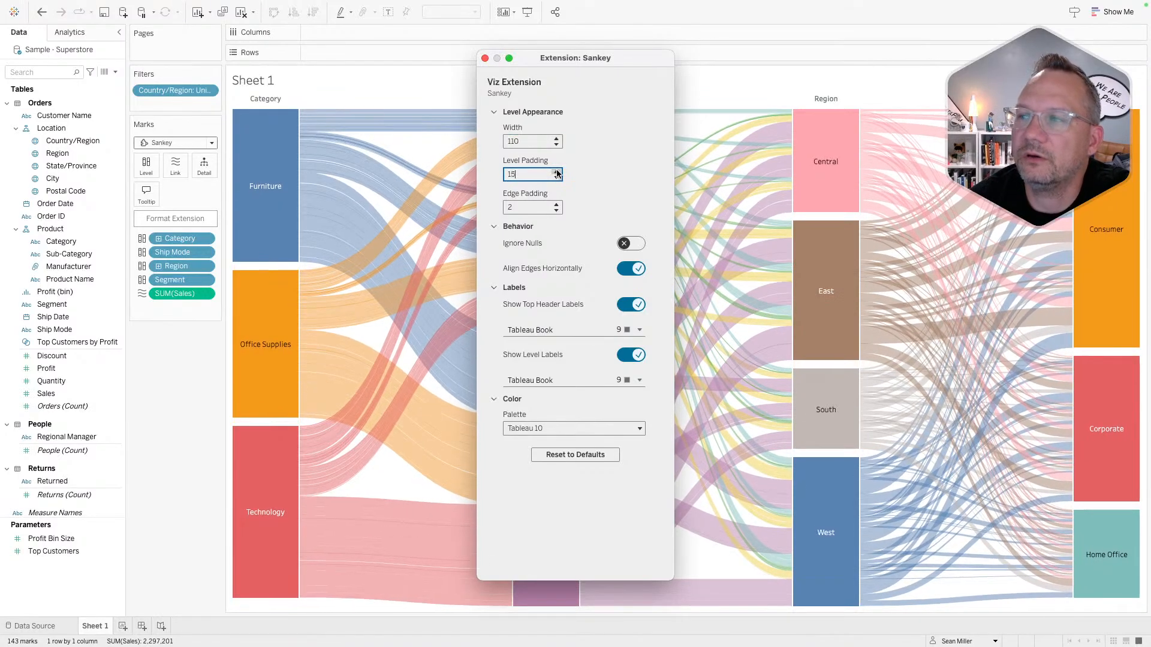
click(556, 171)
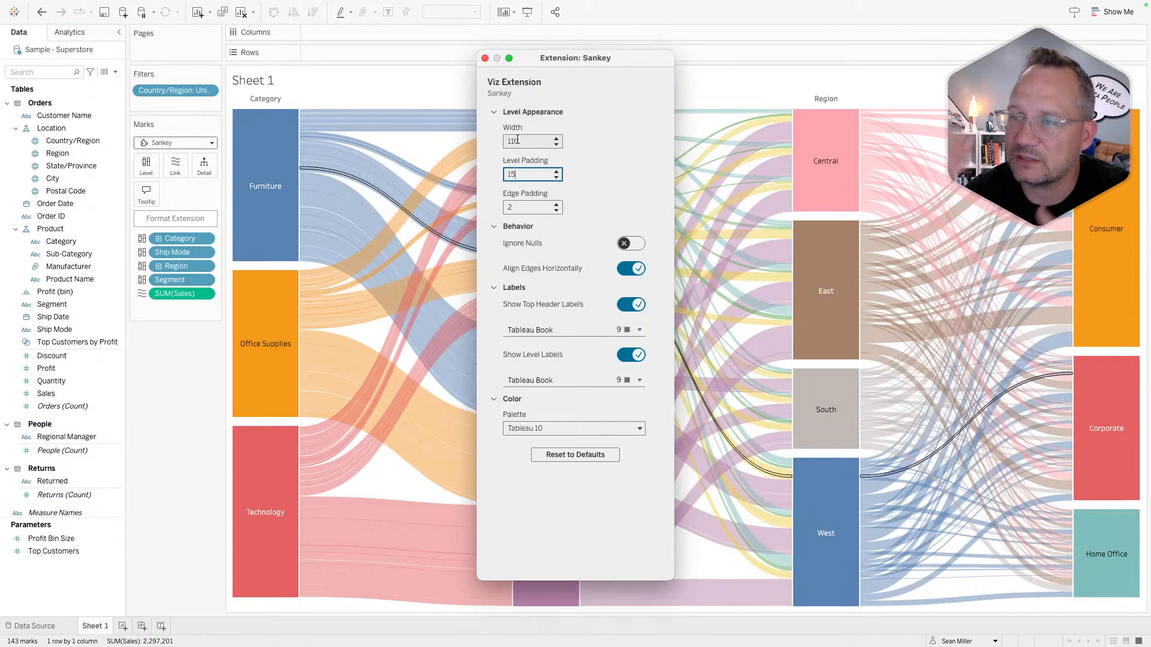
- Raise Edge Padding to 9 and close the format window
click(557, 210)
click(557, 205)
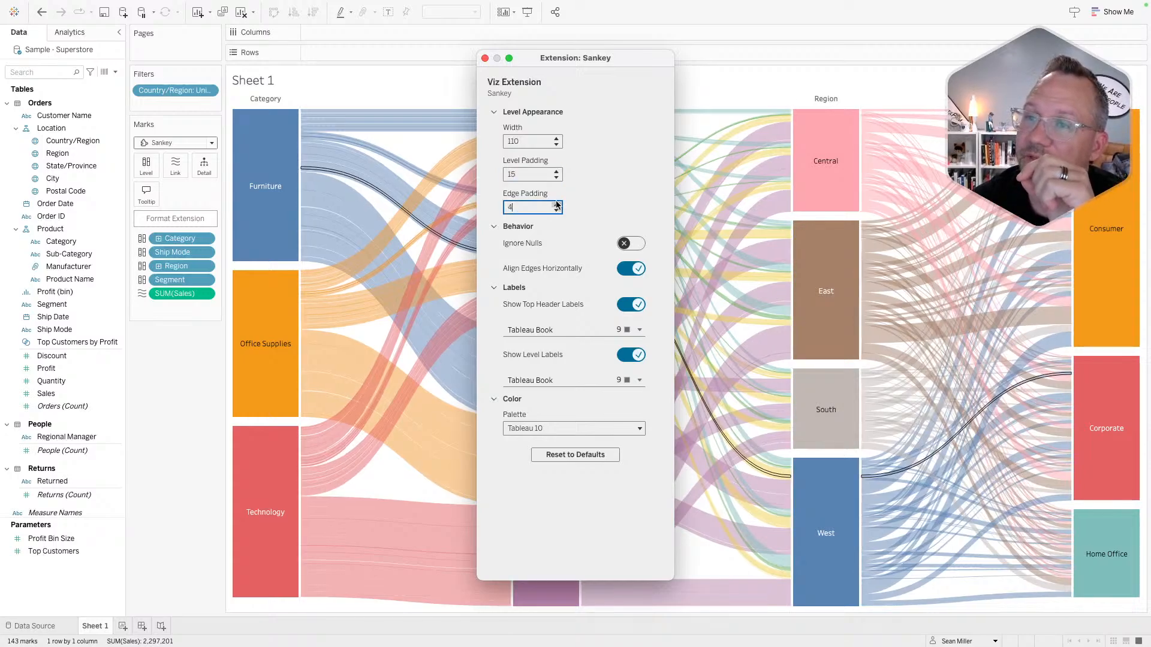
click(556, 204)
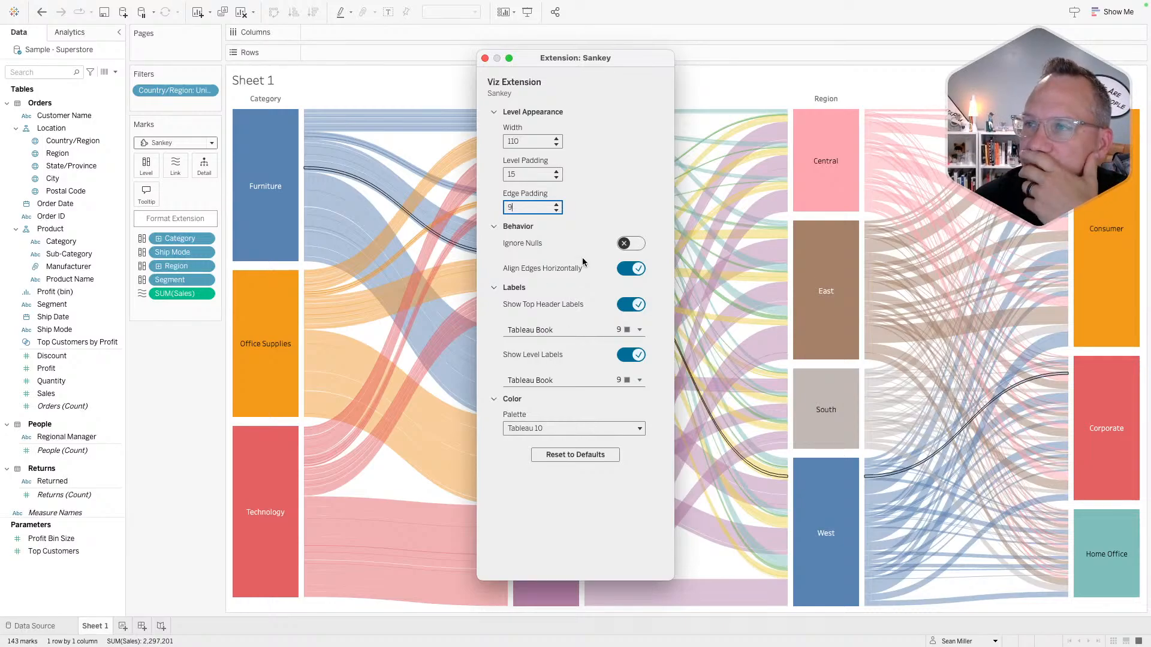
click(485, 58)
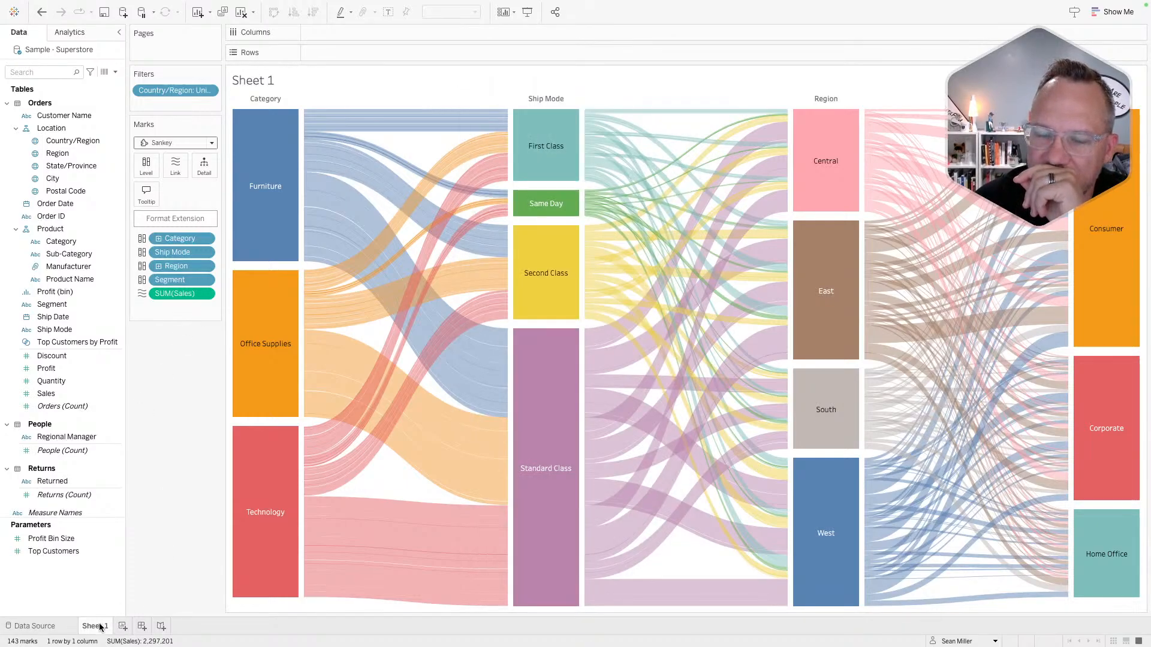
- Create Sheet 2 and apply the 'sankey' search result Sankey Diagram extension, allowing it to run
click(122, 627)
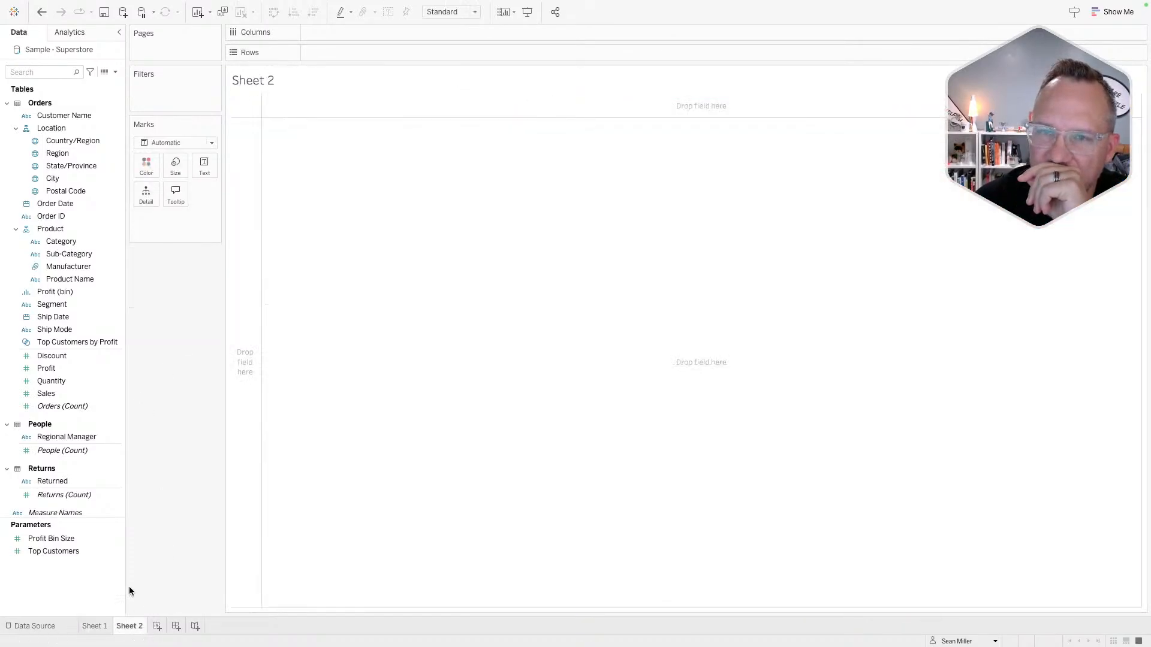
click(180, 142)
click(171, 369)
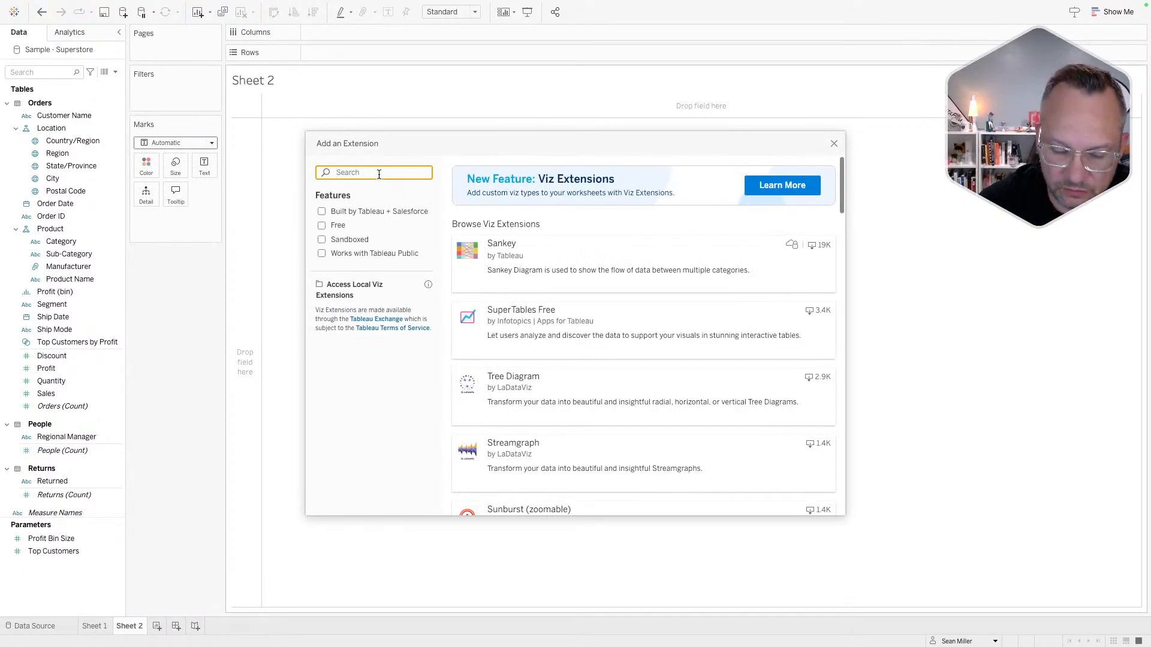
text(sankey)
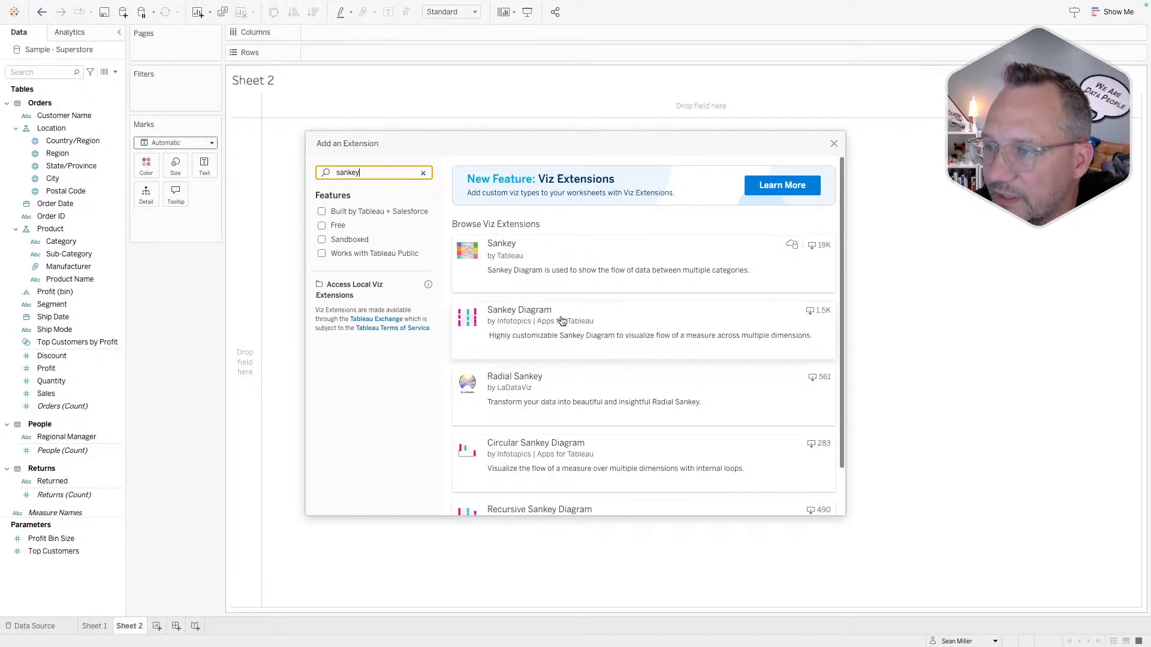
click(648, 323)
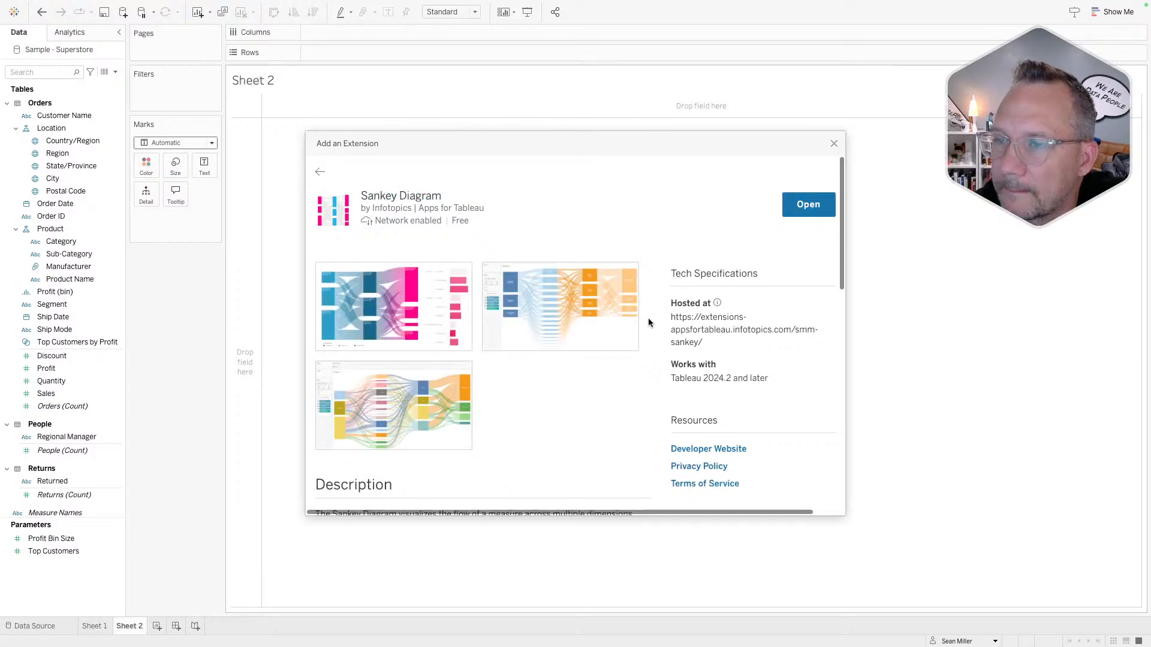
click(810, 201)
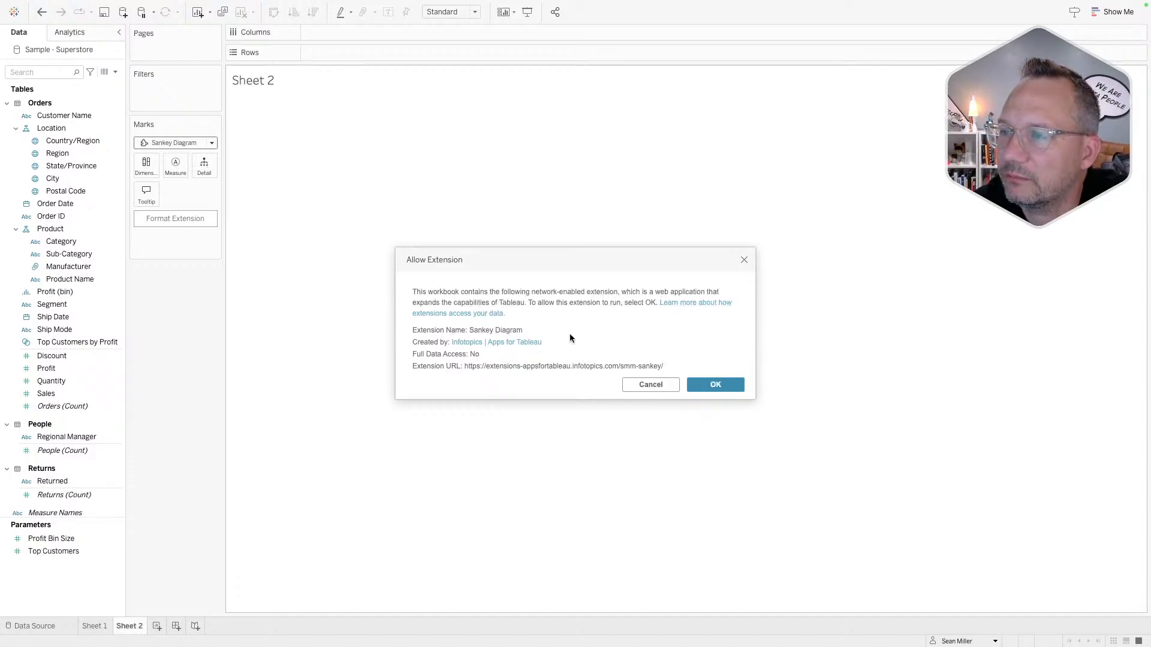
click(717, 387)
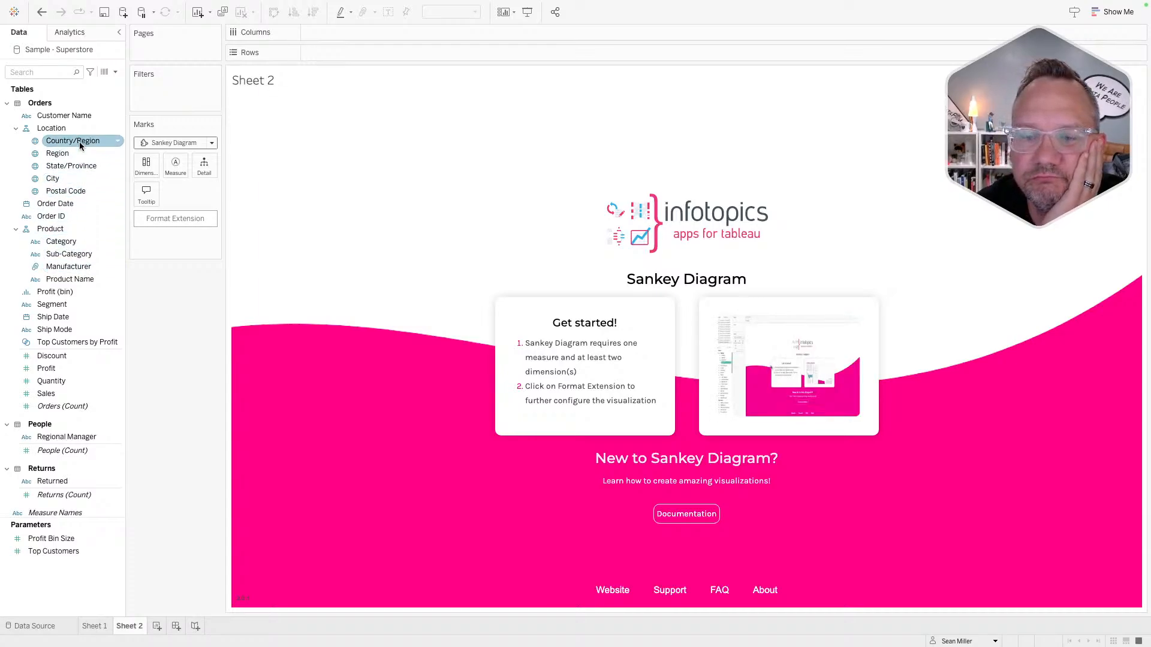
- Filter Sheet 2 on Country/Region to keep only United States
drag(72, 140, 168, 105)
click(470, 229)
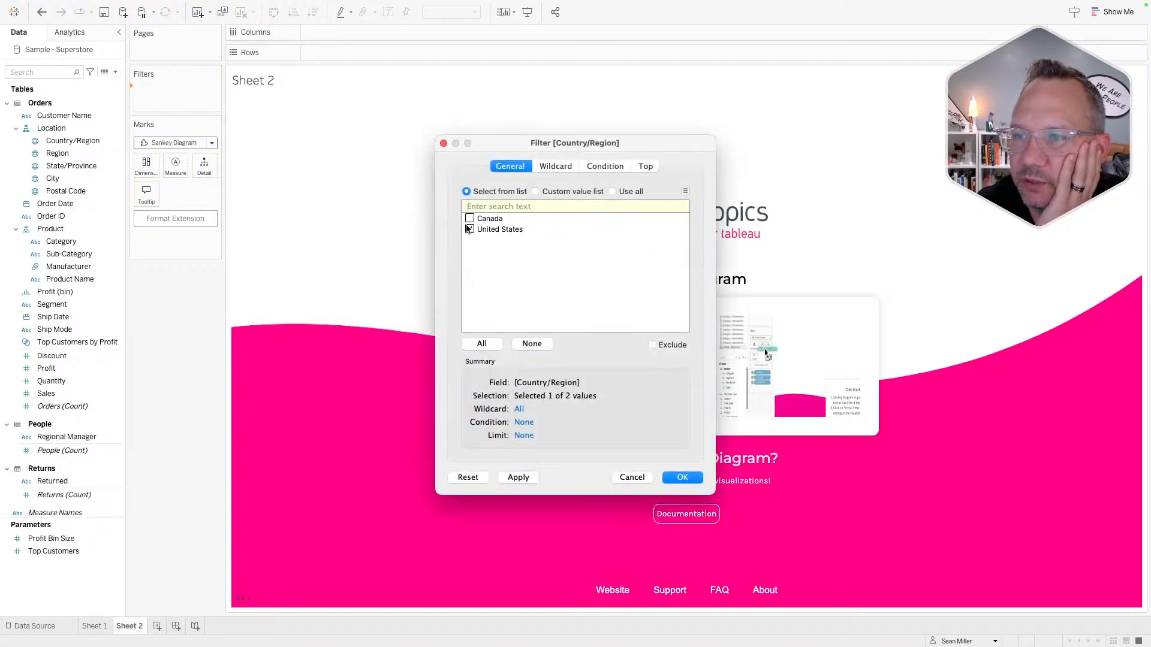
click(682, 477)
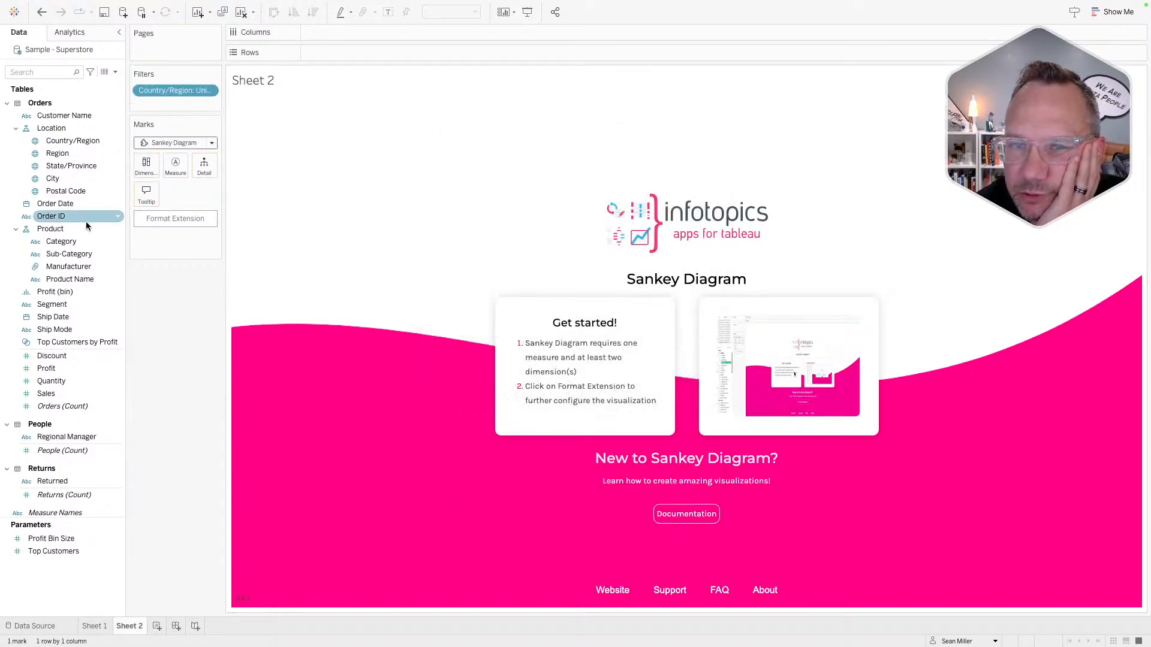
- Add Region, Segment and Category as Sankey levels with Sales as the measure
drag(77, 155, 144, 168)
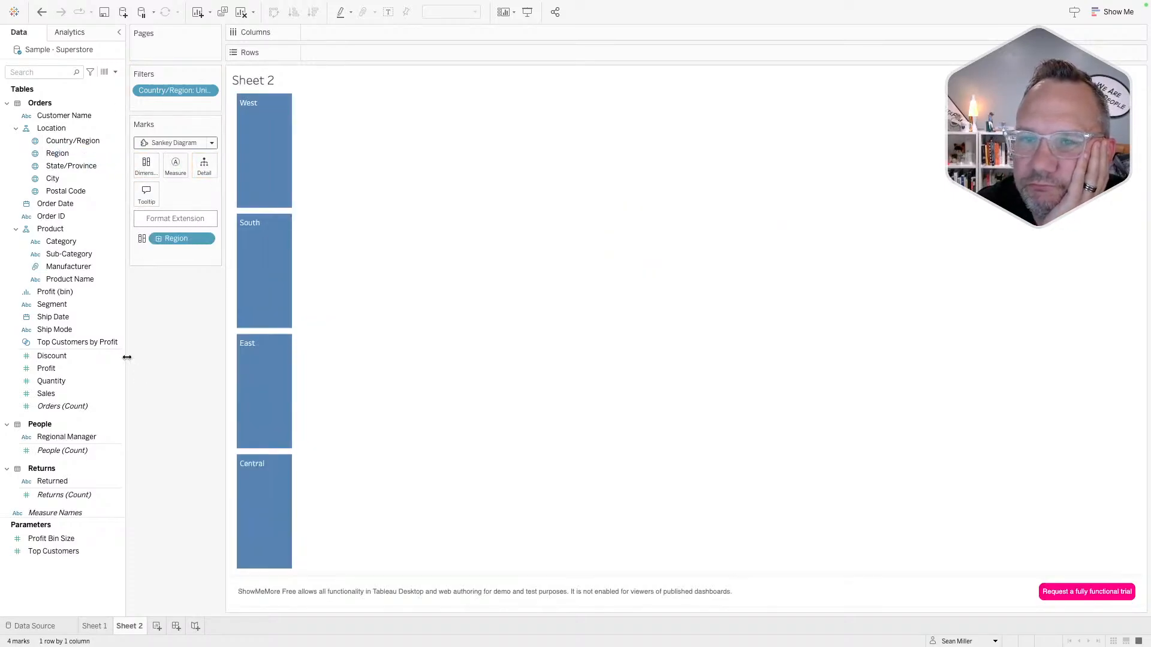
drag(48, 394, 175, 167)
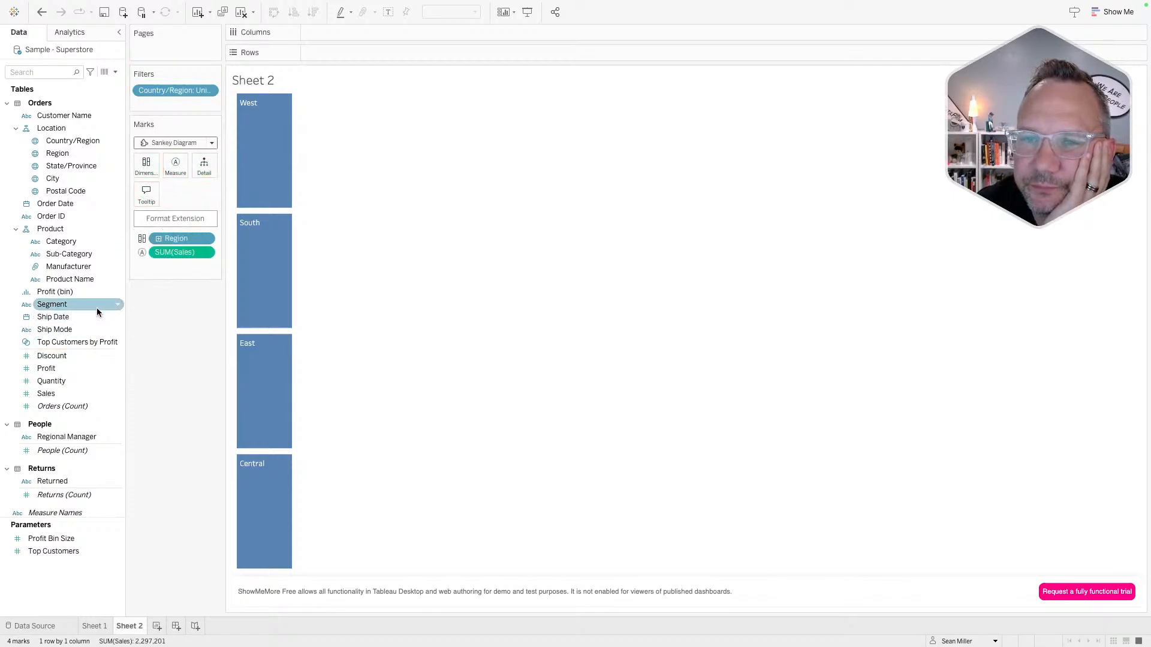
drag(73, 259, 141, 311)
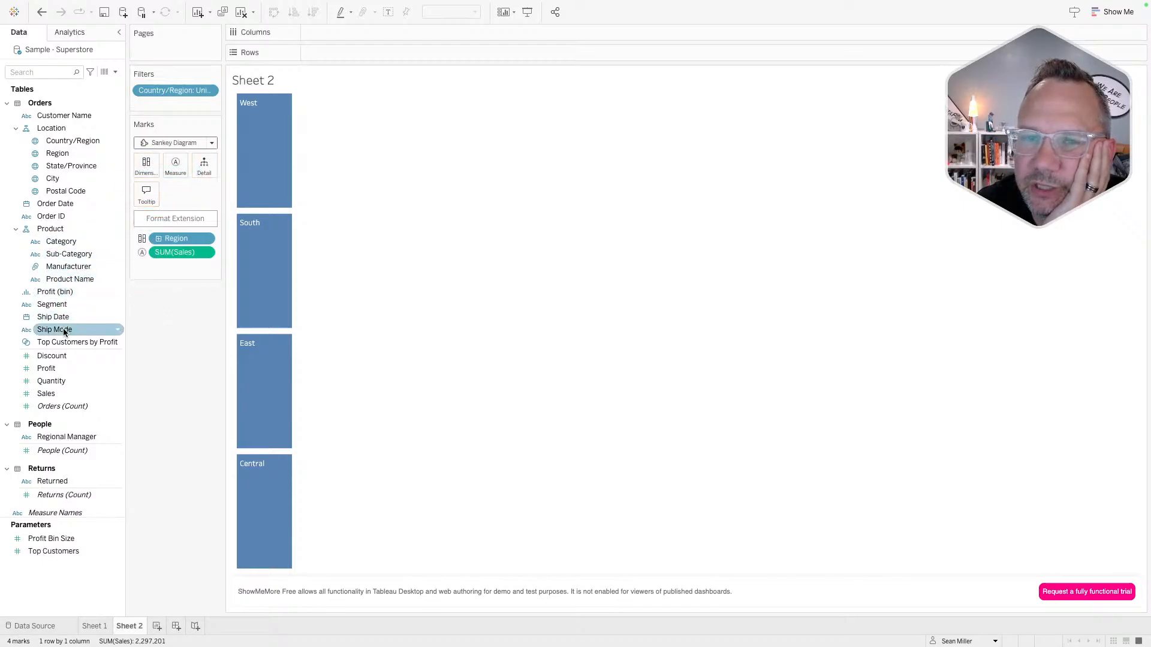
drag(65, 304, 144, 168)
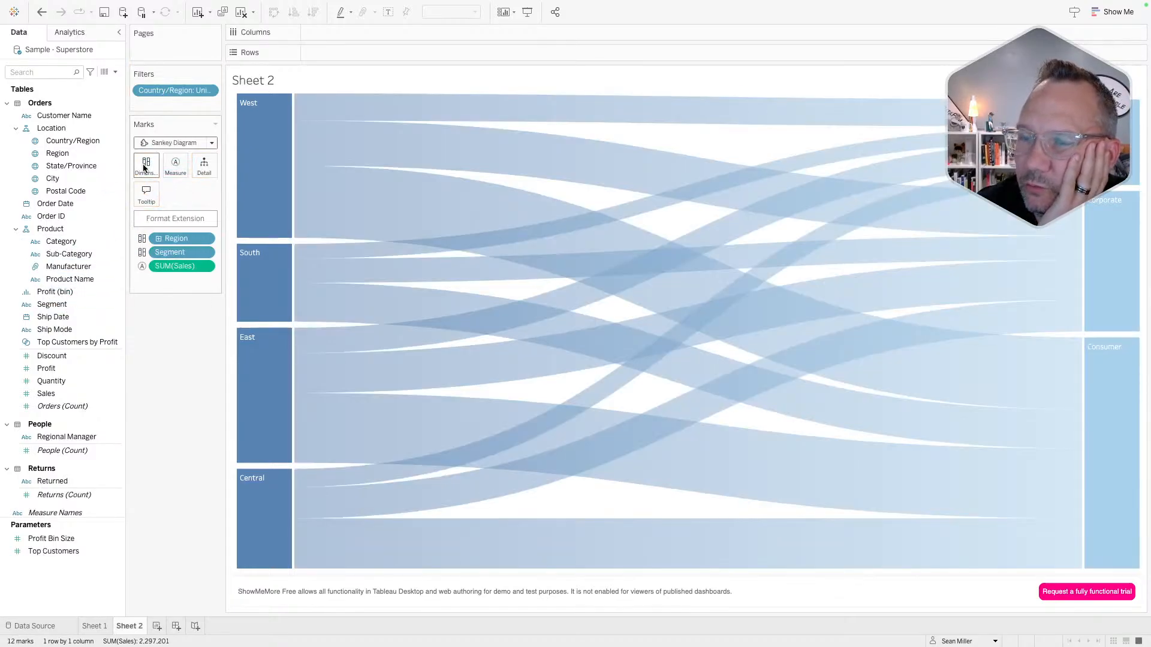
mouse_move(401, 207)
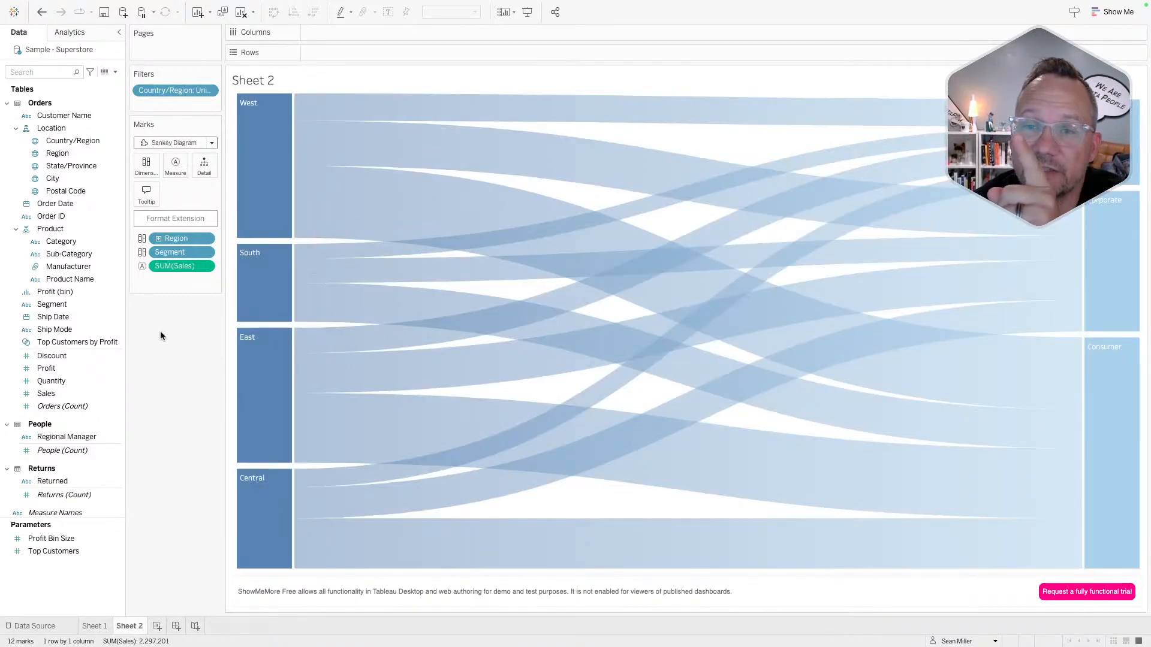
click(75, 242)
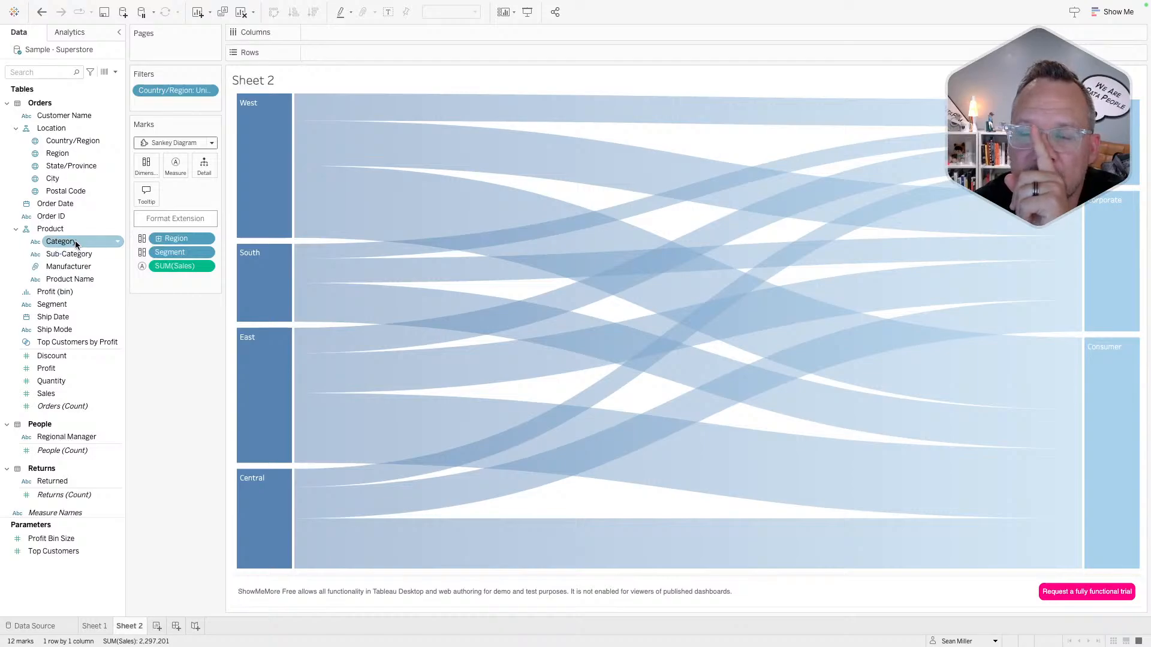
mouse_move(246, 193)
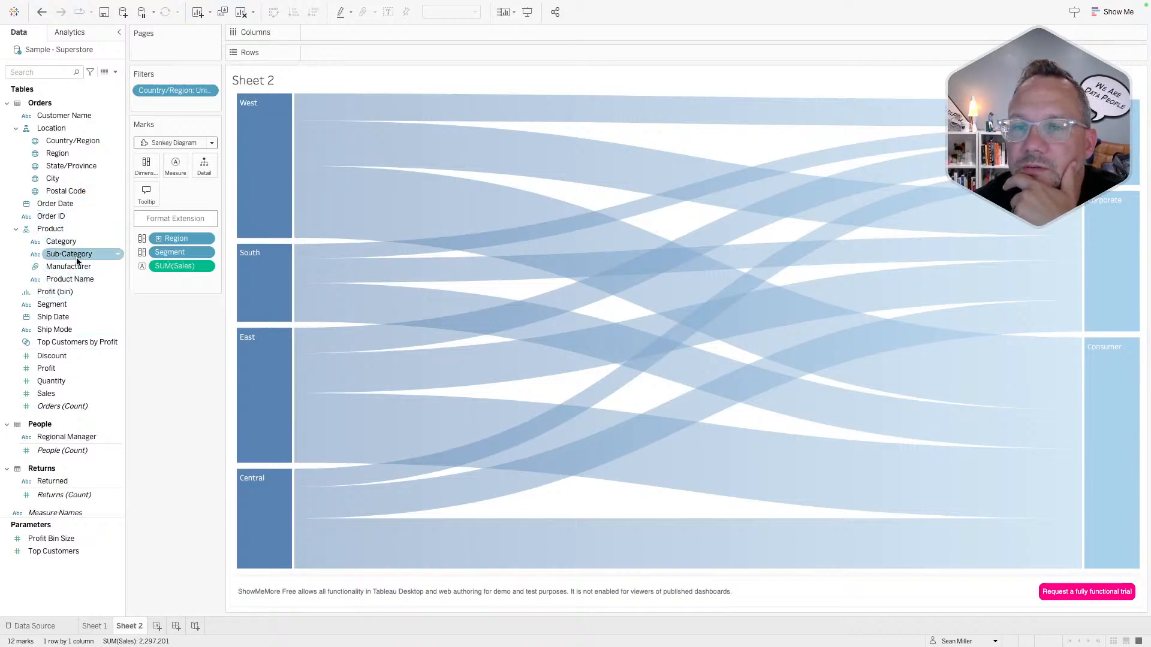
mouse_move(299, 239)
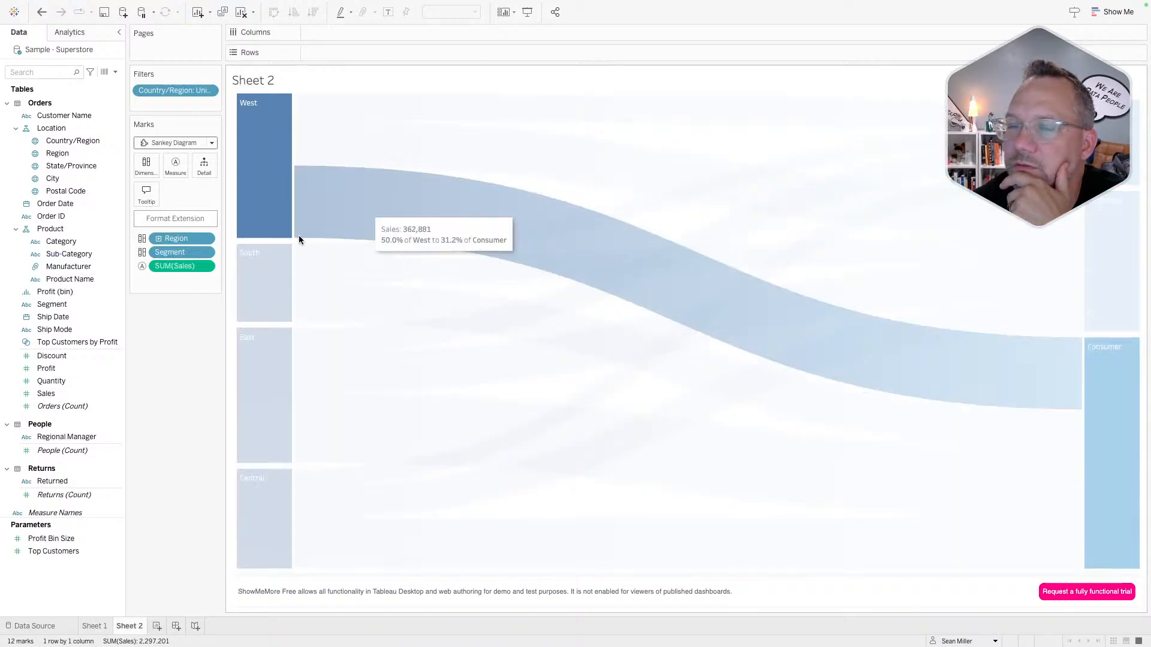
drag(74, 242, 140, 169)
mouse_move(351, 102)
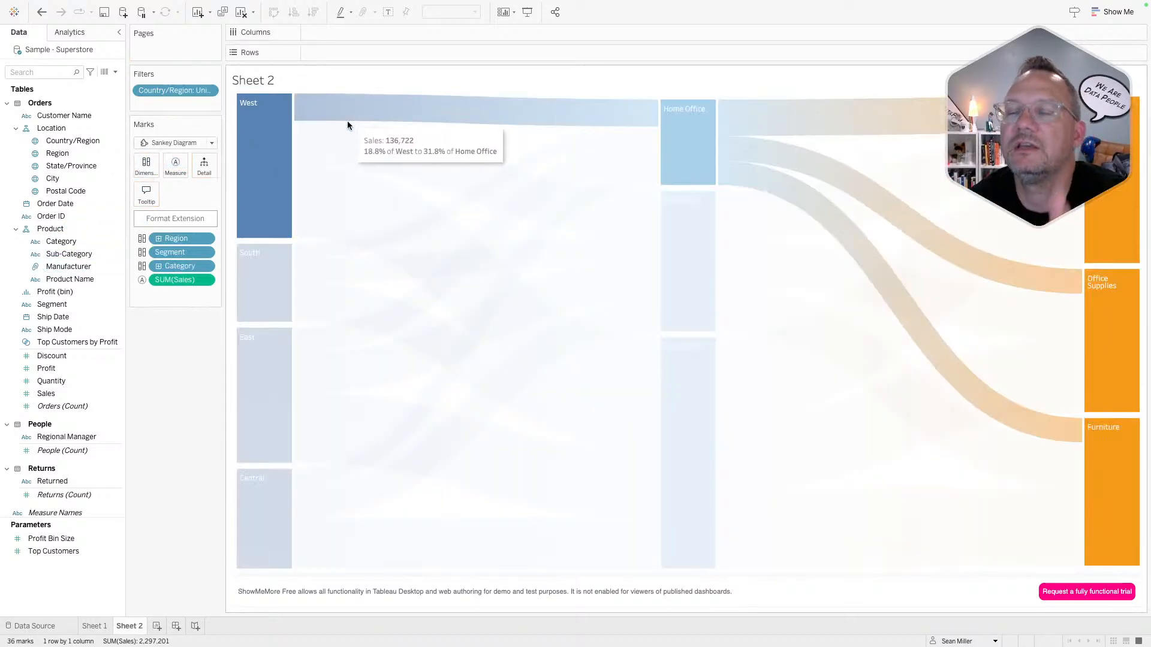
mouse_move(337, 161)
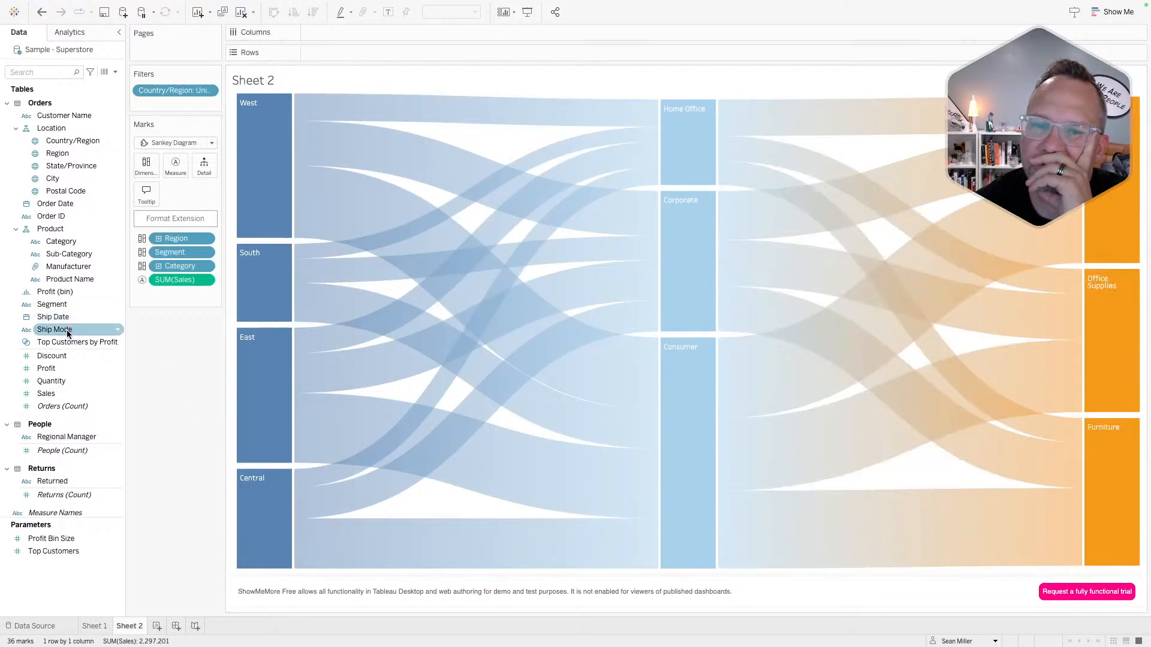
- Add Ship Mode as a fourth Sankey level after Category
drag(68, 330, 142, 170)
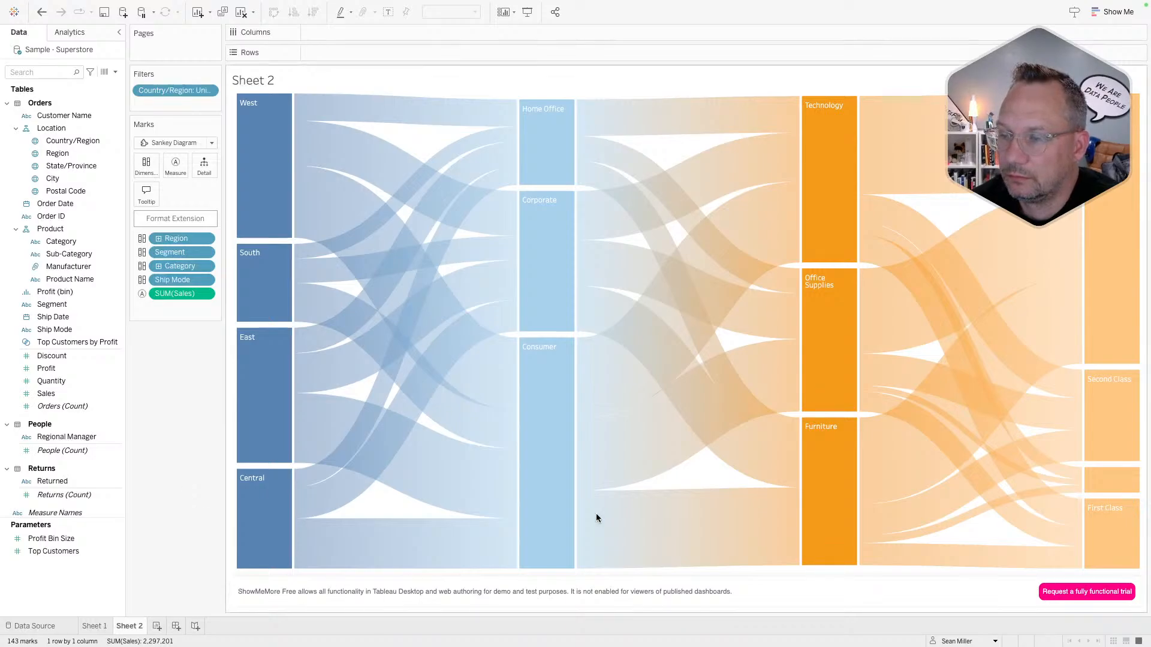
mouse_move(587, 353)
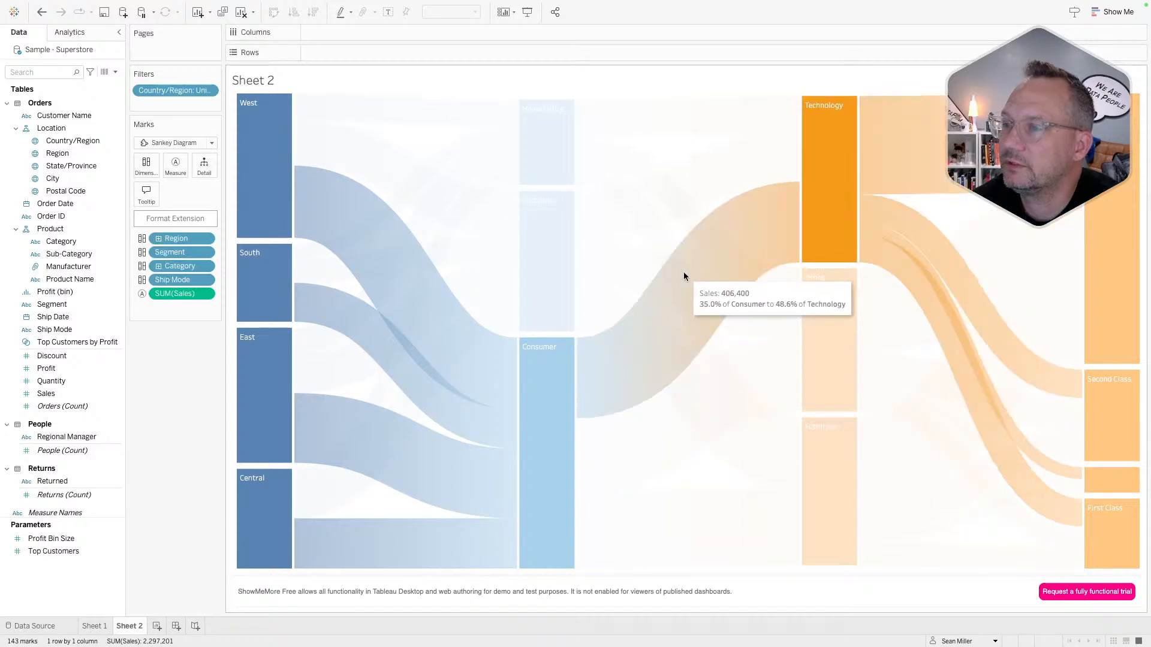
mouse_move(681, 196)
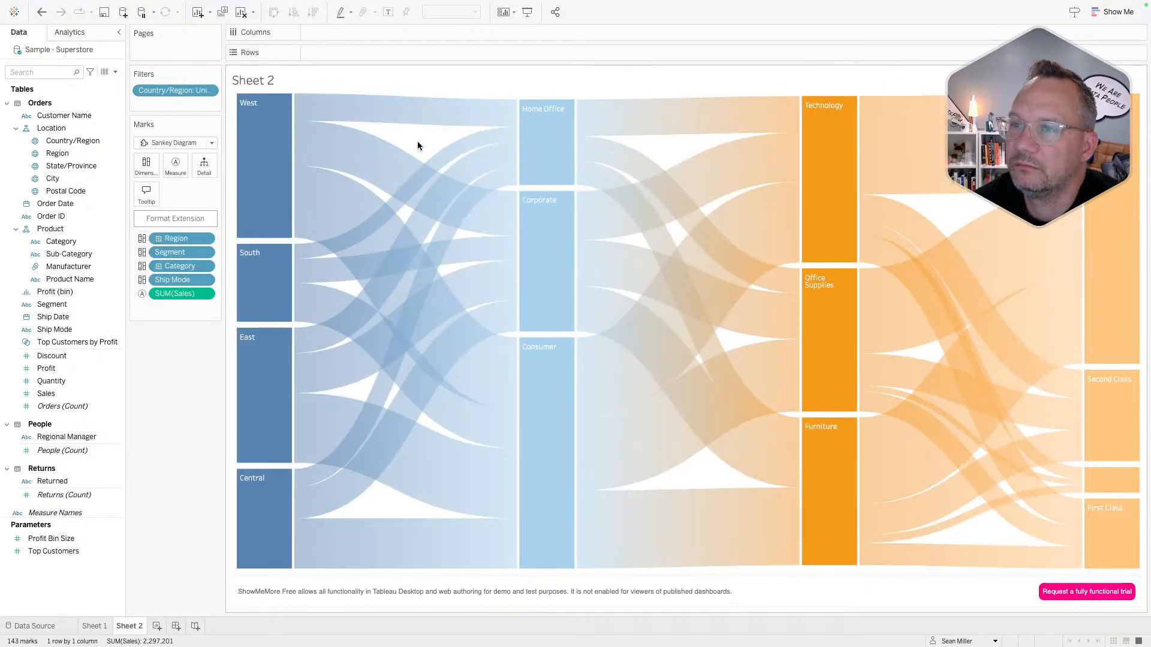
mouse_move(390, 183)
mouse_move(415, 205)
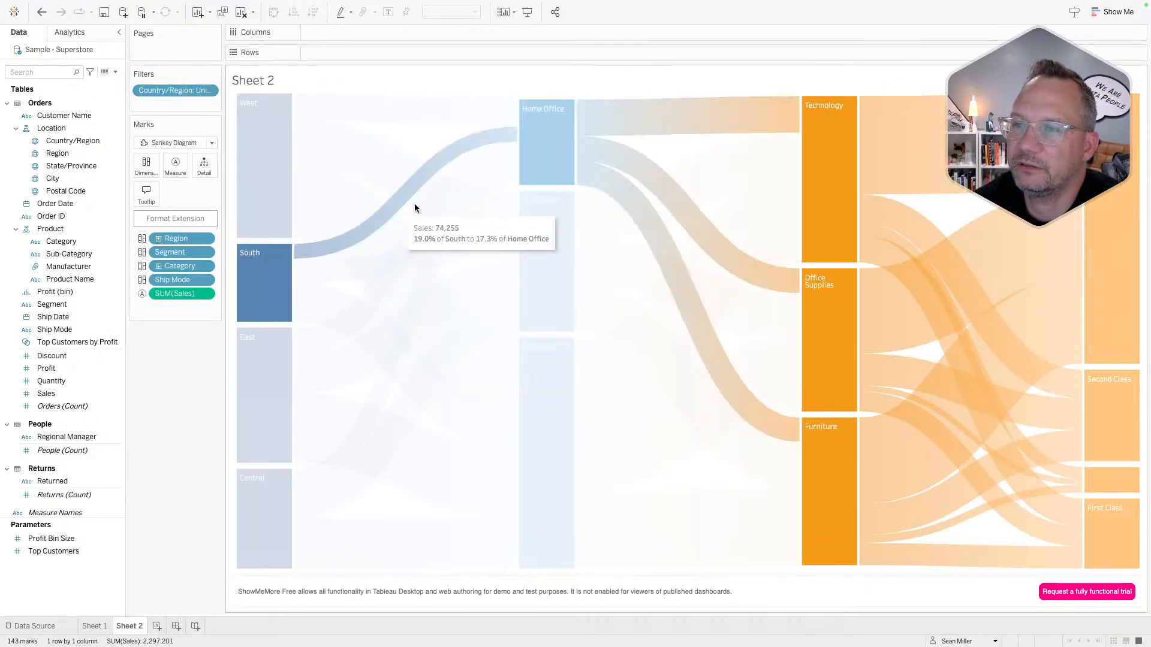
mouse_move(436, 260)
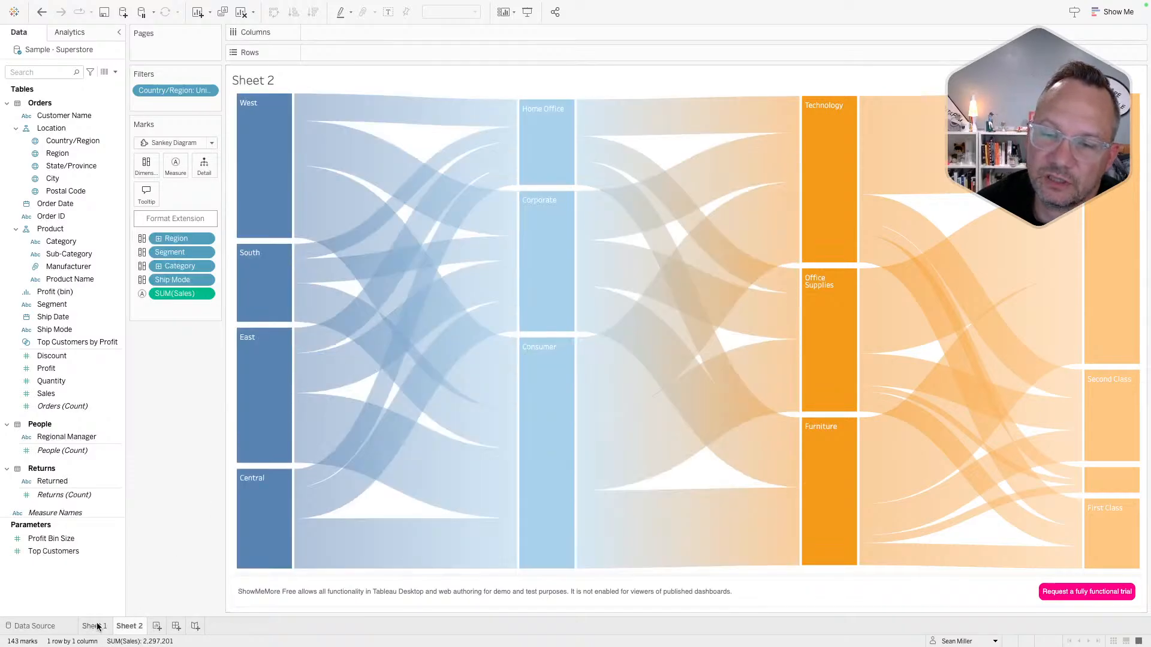
- Switch back and forth between Sheet 1's and Sheet 2's Sankeys, ending on Sheet 2
click(94, 626)
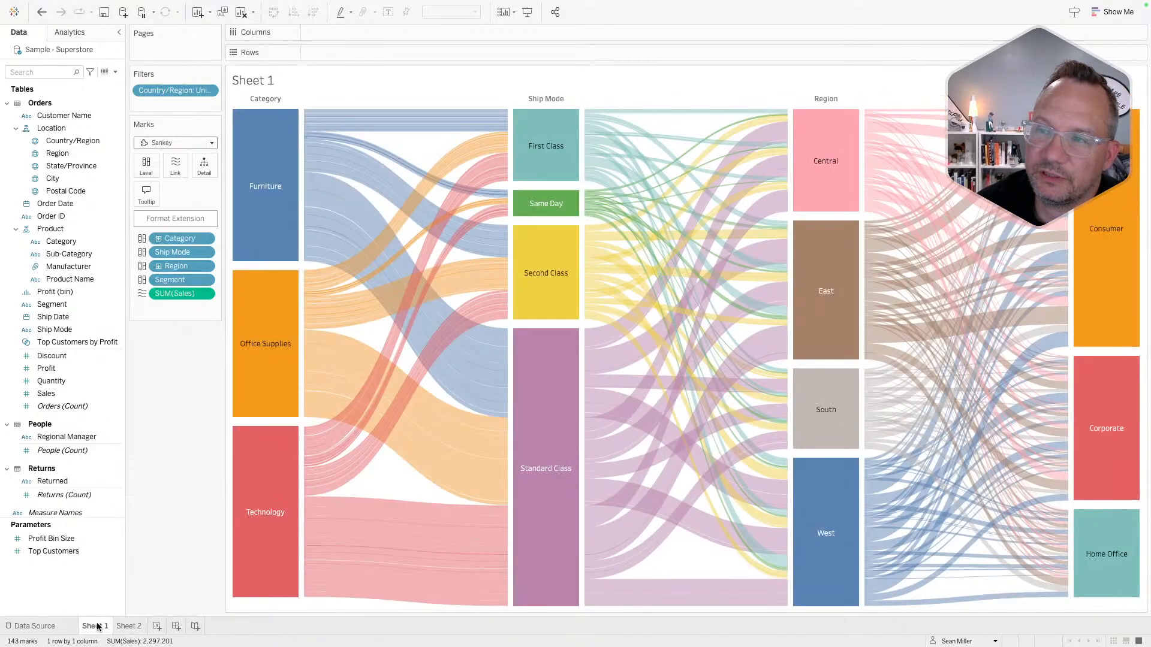
mouse_move(335, 339)
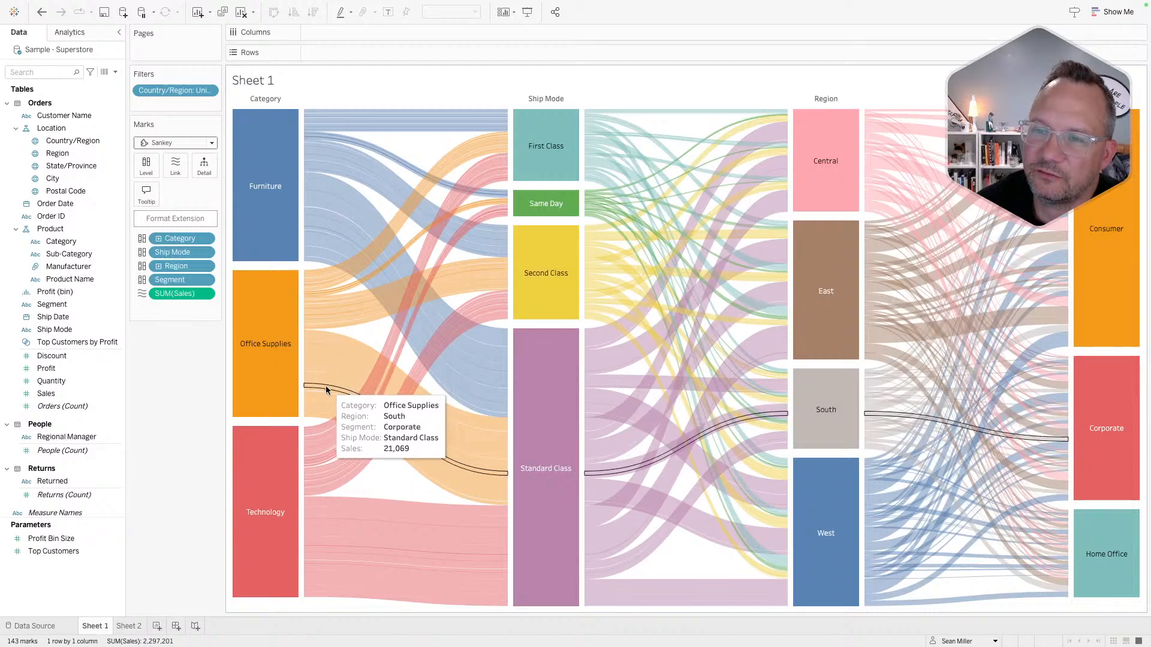
mouse_move(323, 397)
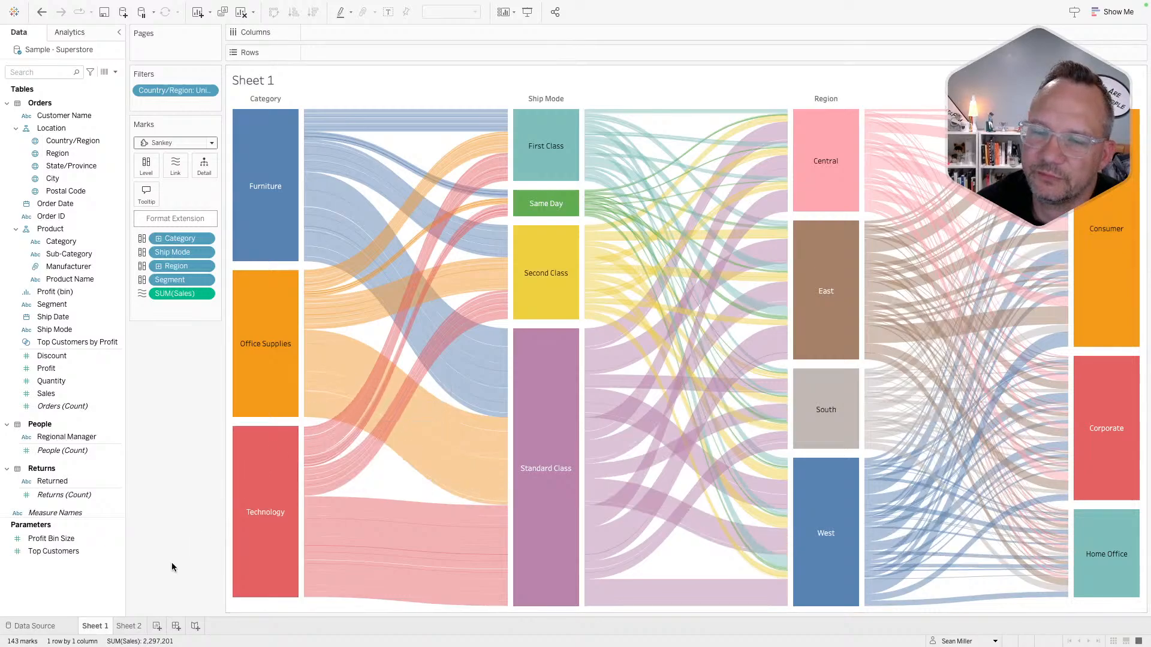
click(136, 627)
mouse_move(311, 419)
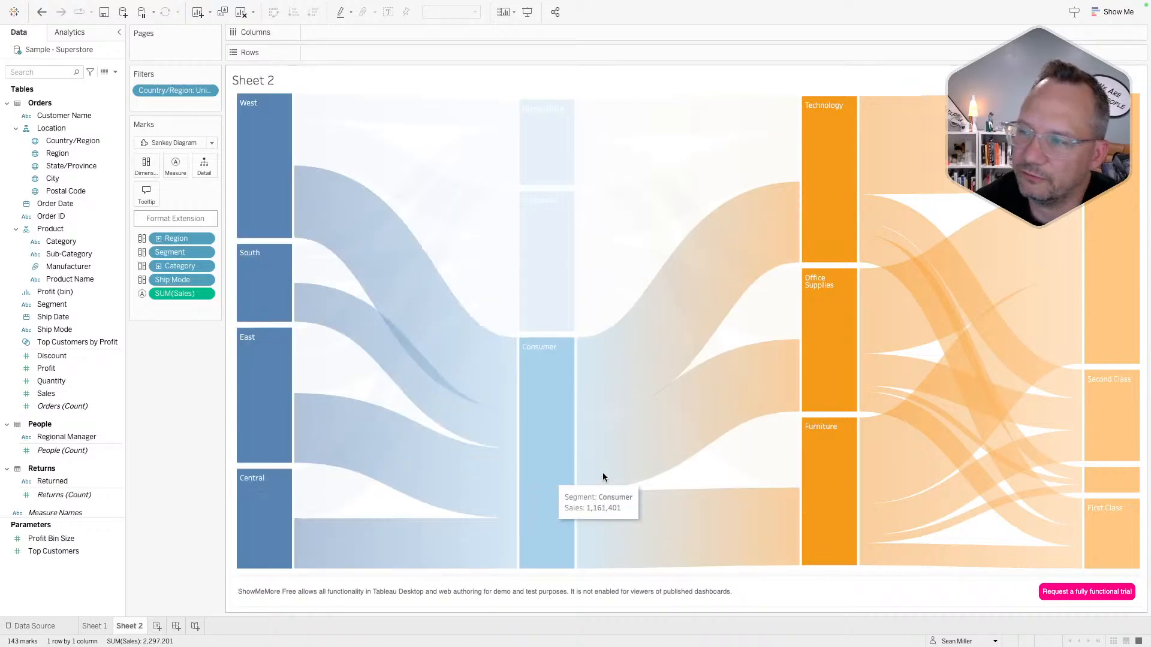
mouse_move(865, 322)
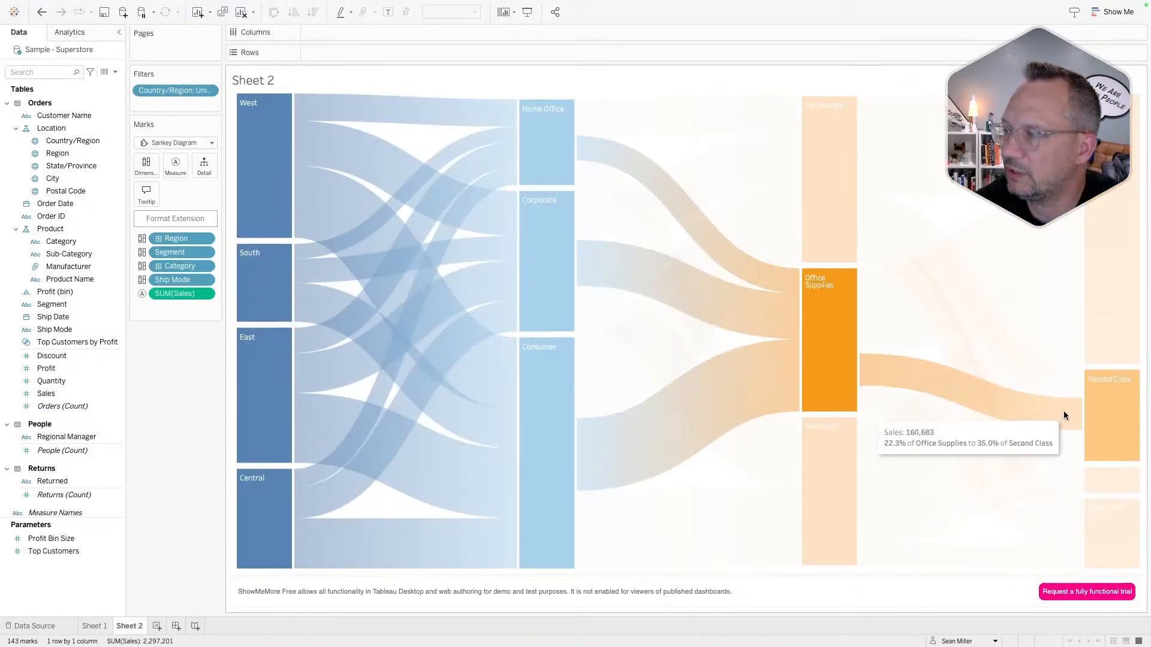
mouse_move(1042, 278)
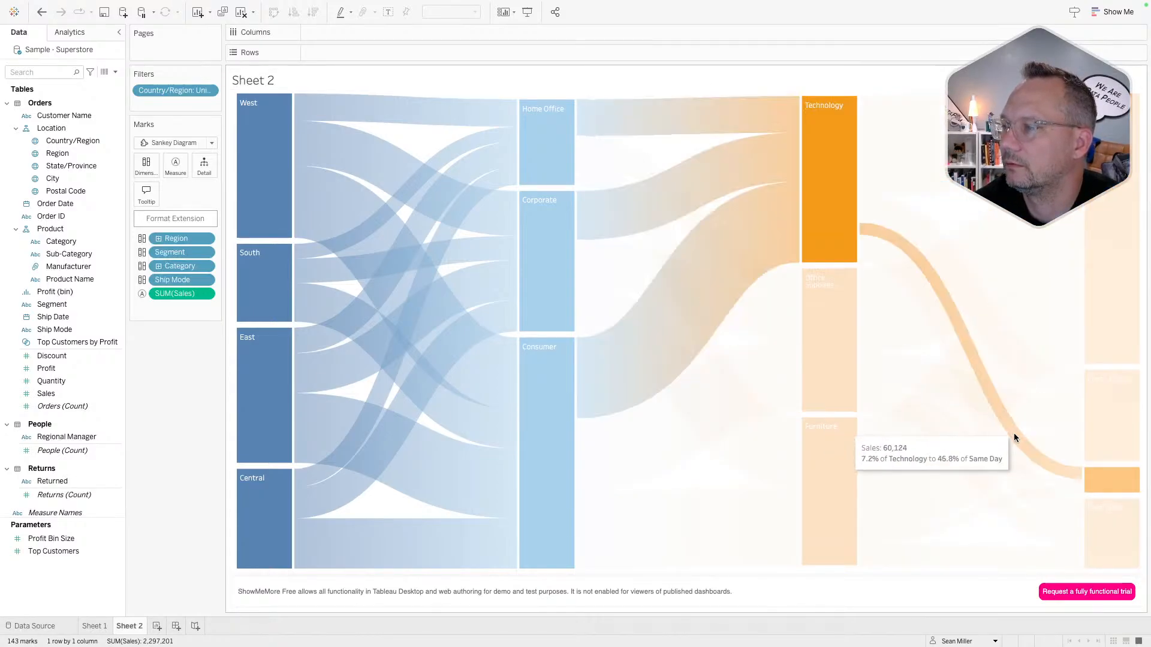
mouse_move(1006, 435)
click(94, 626)
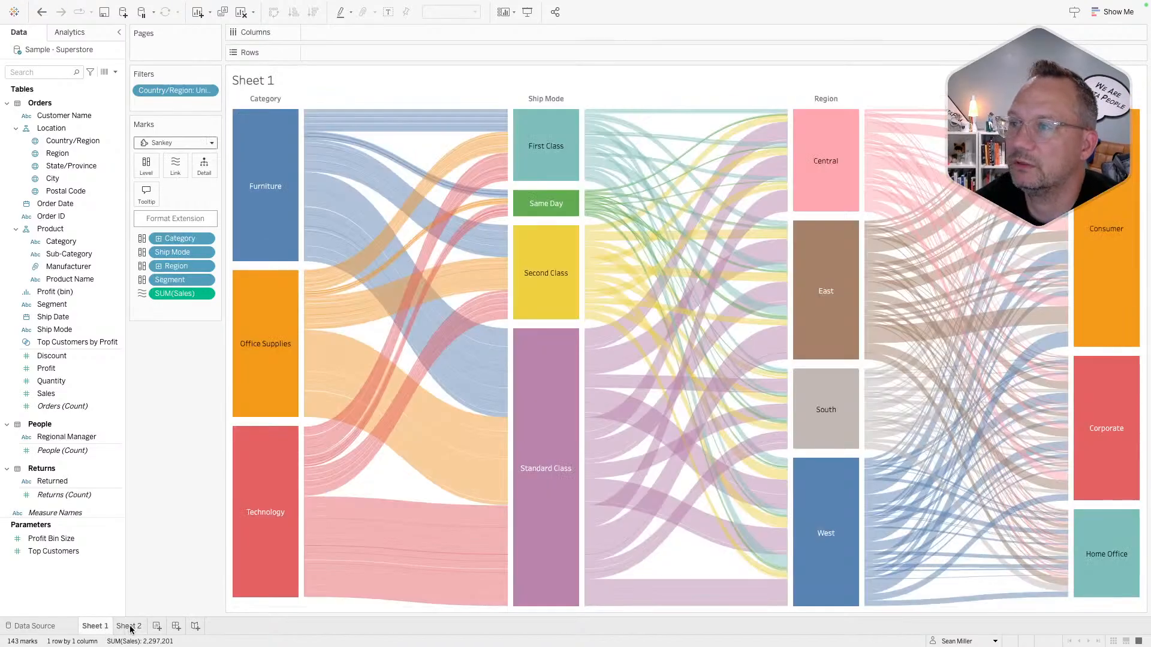
mouse_move(131, 629)
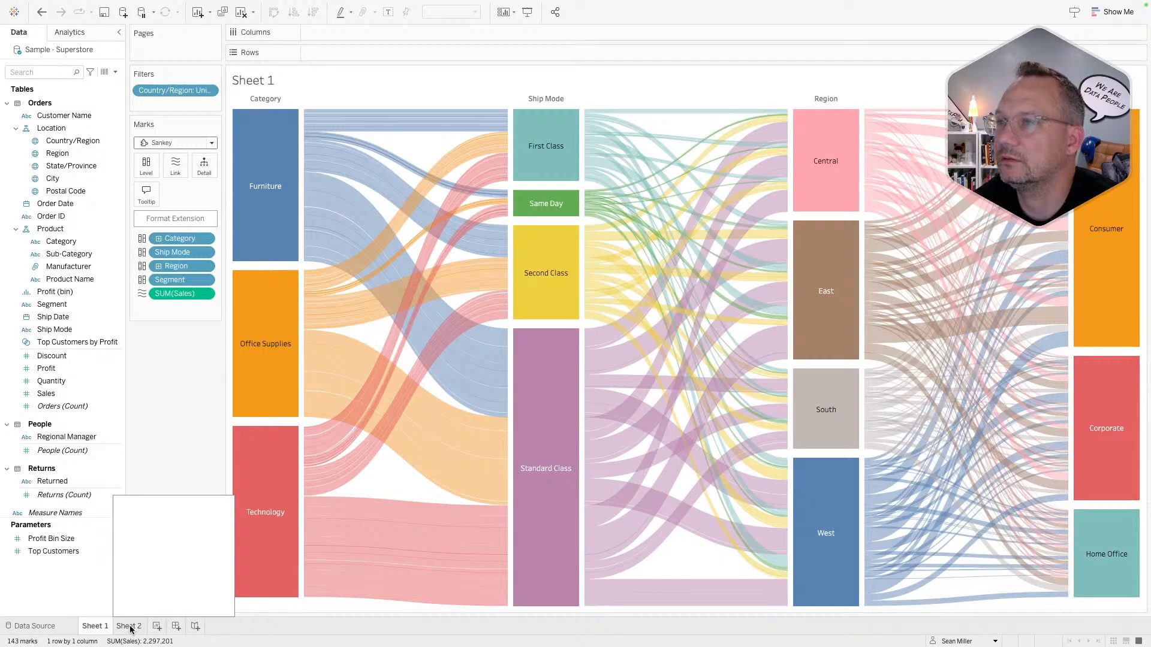
click(130, 628)
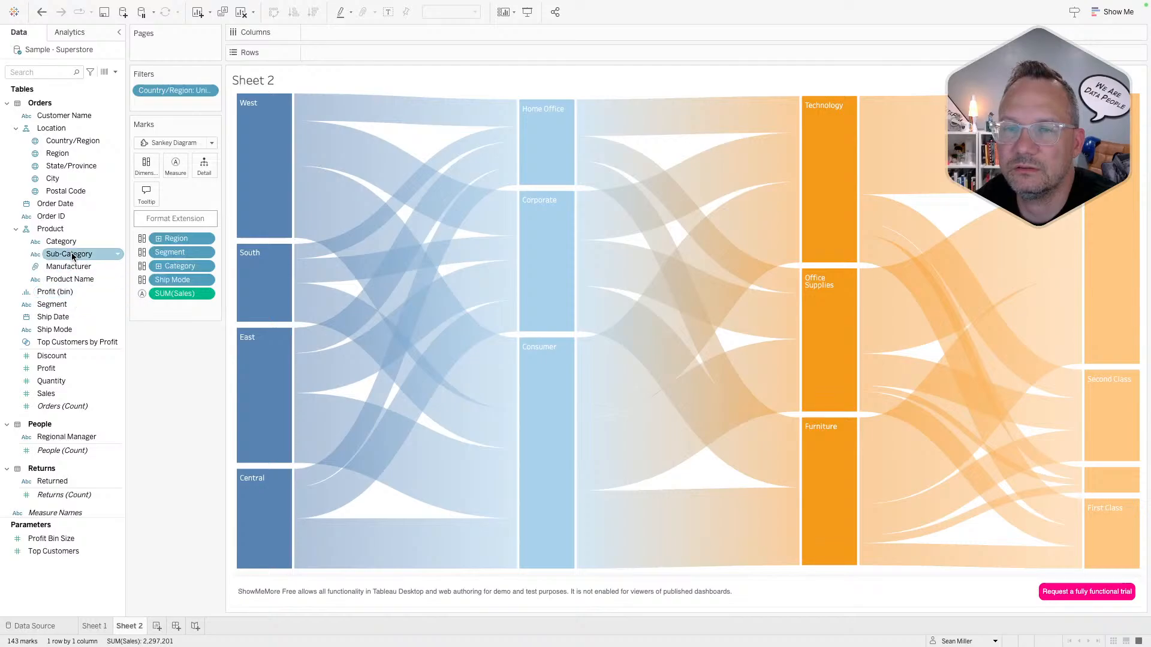
drag(68, 253, 205, 172)
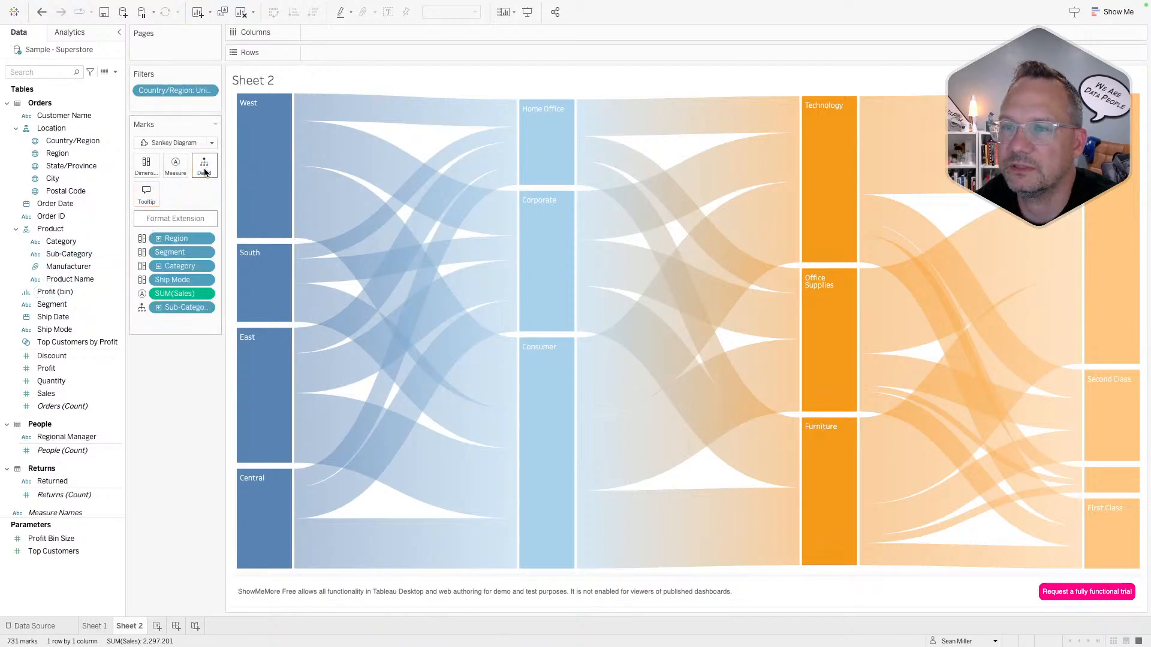
mouse_move(375, 246)
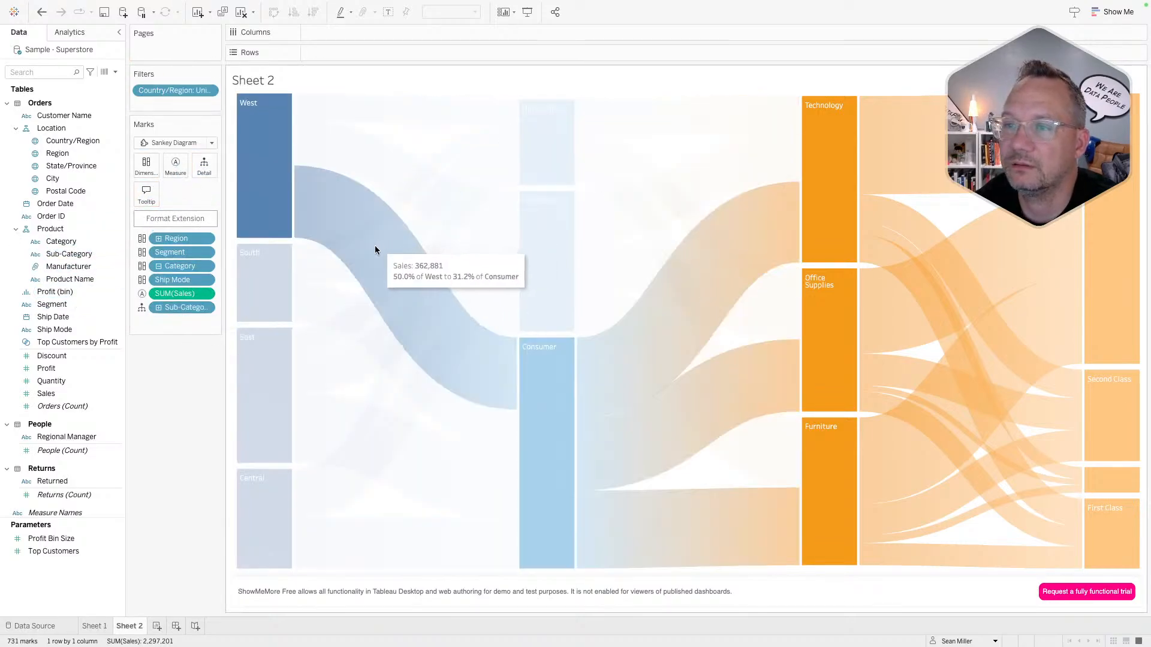
drag(182, 307, 157, 390)
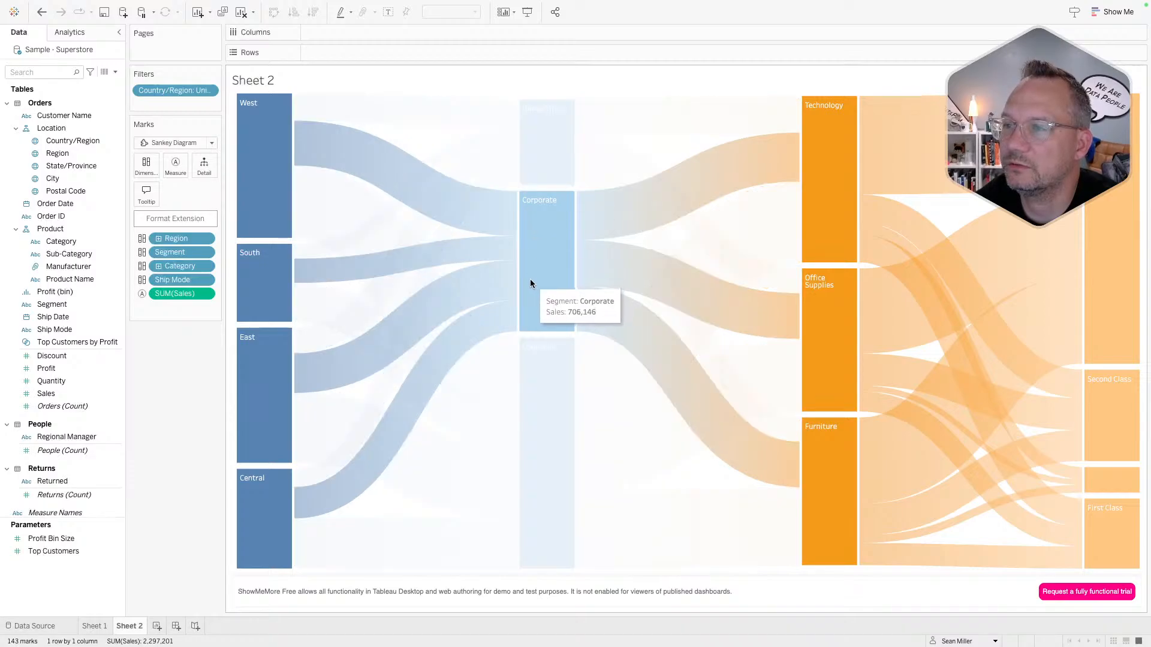
mouse_move(299, 249)
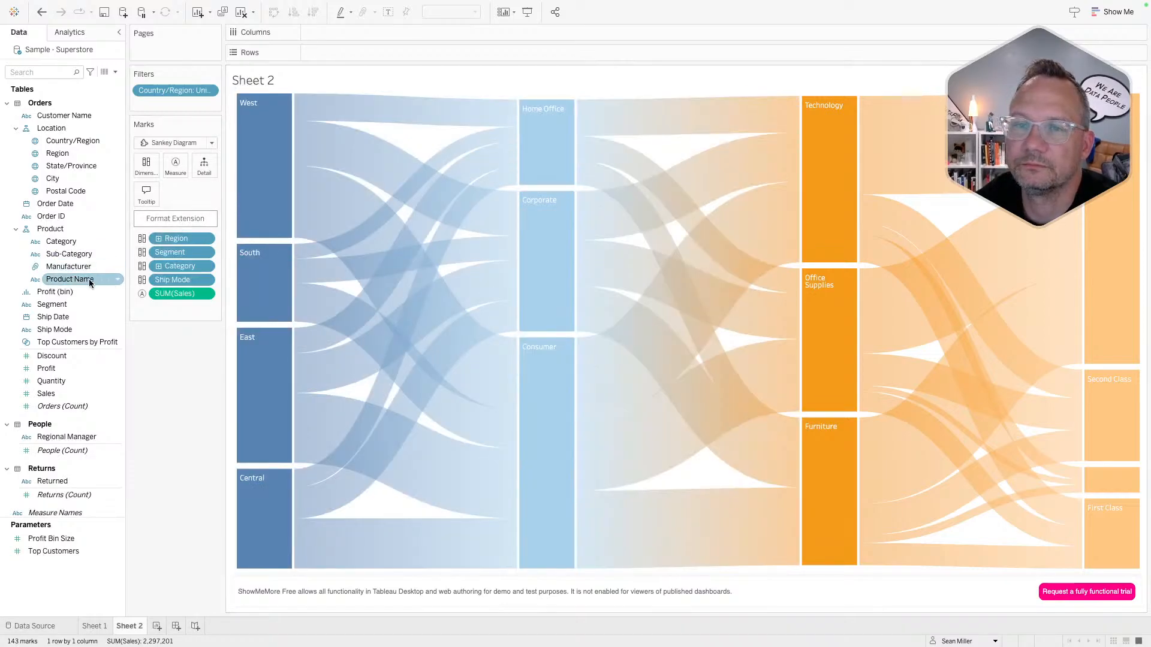
drag(76, 258, 147, 194)
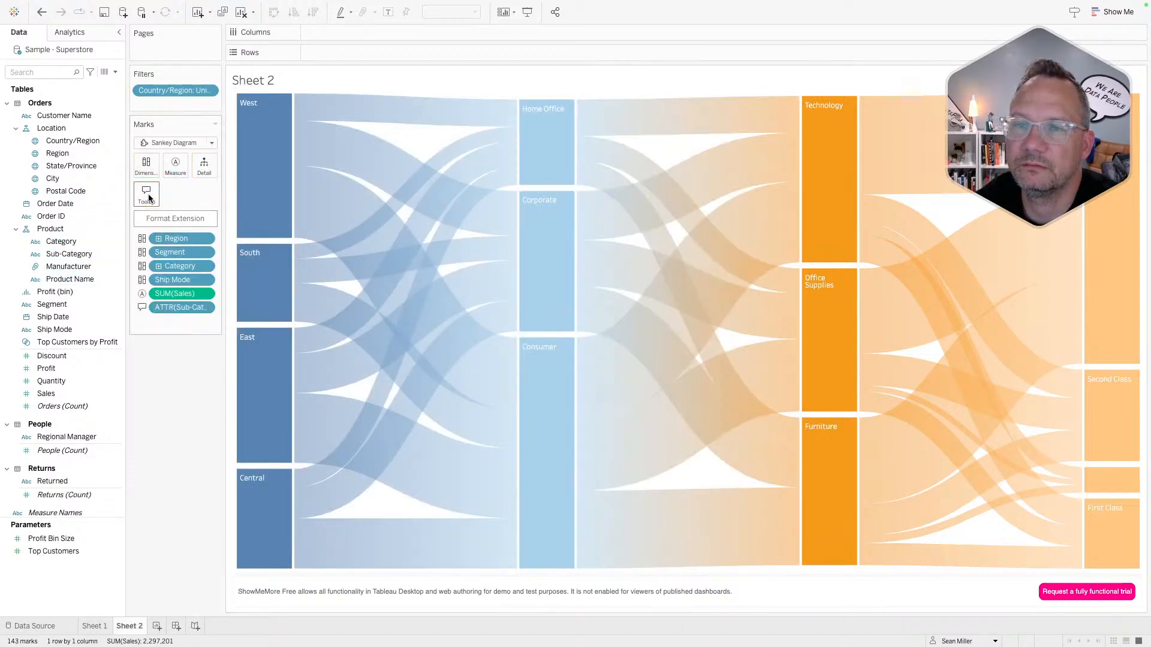
mouse_move(272, 210)
mouse_move(374, 268)
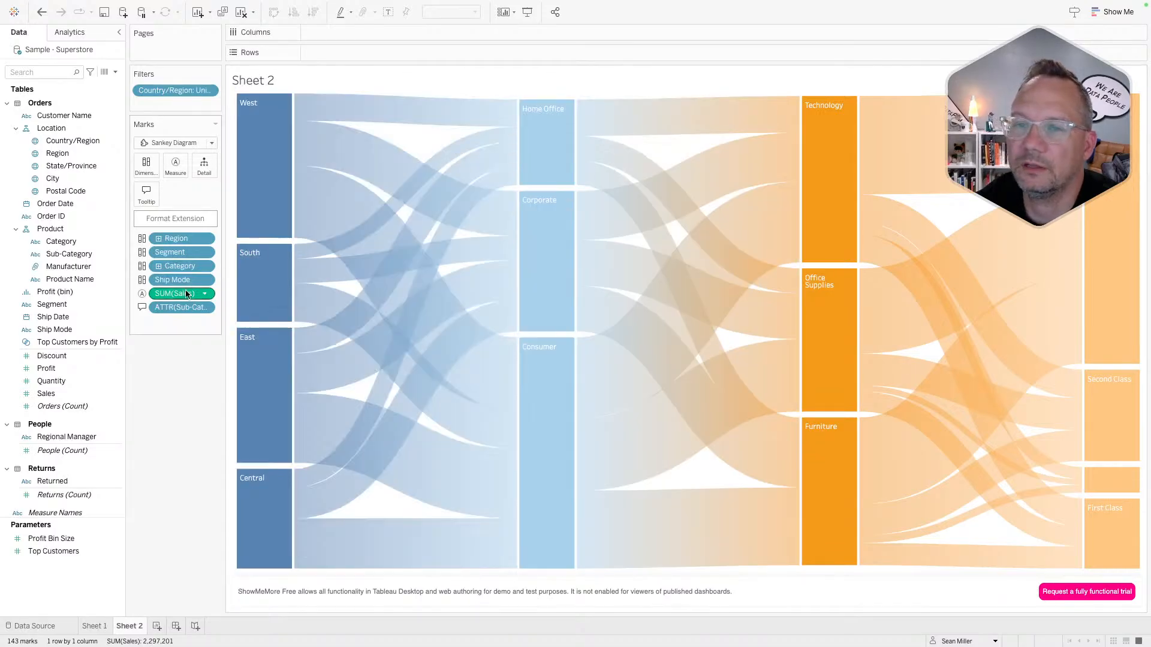
drag(176, 308, 170, 339)
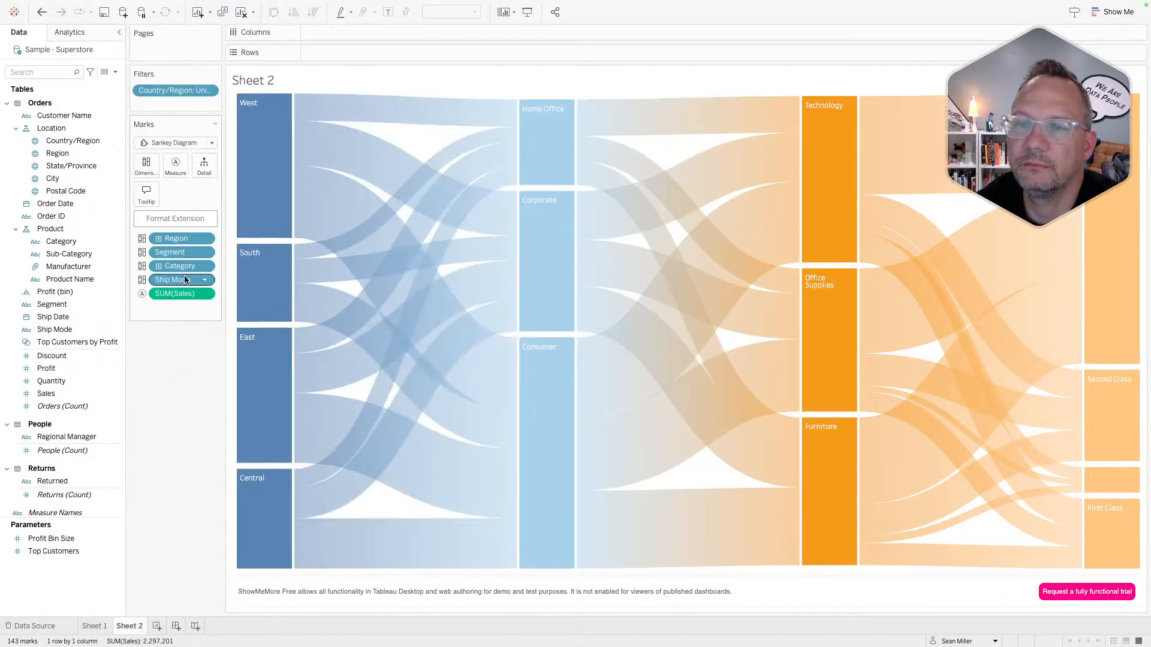
- Set the Sankey node width to 121 and keep the Left layout after trying the others
click(175, 219)
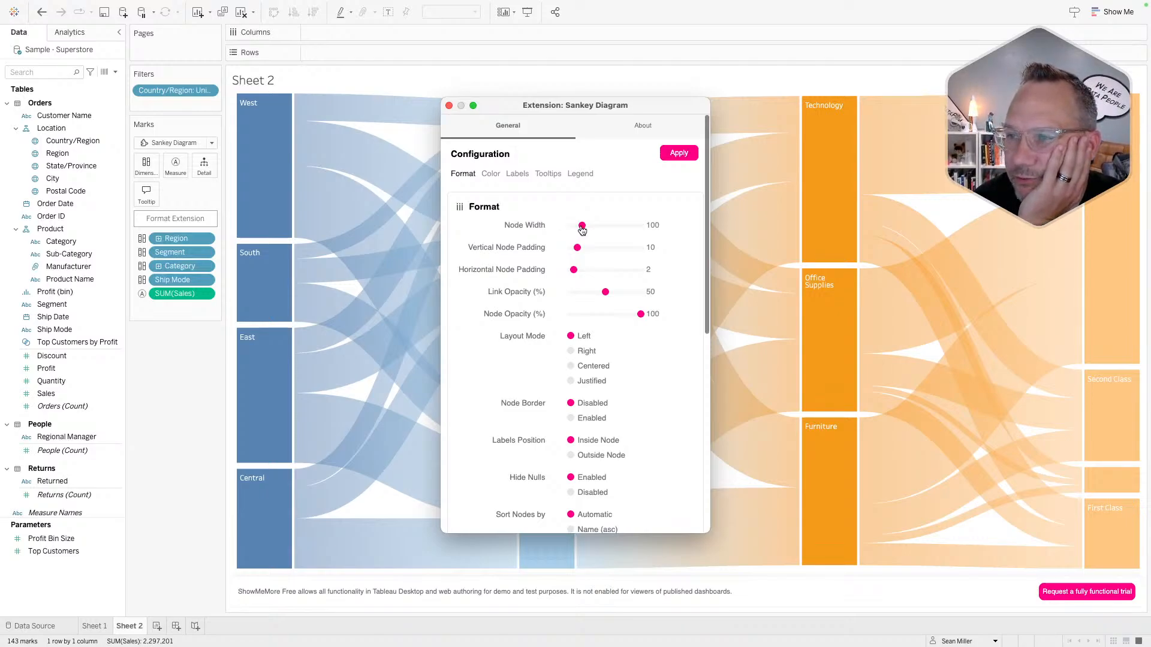
drag(582, 227, 654, 314)
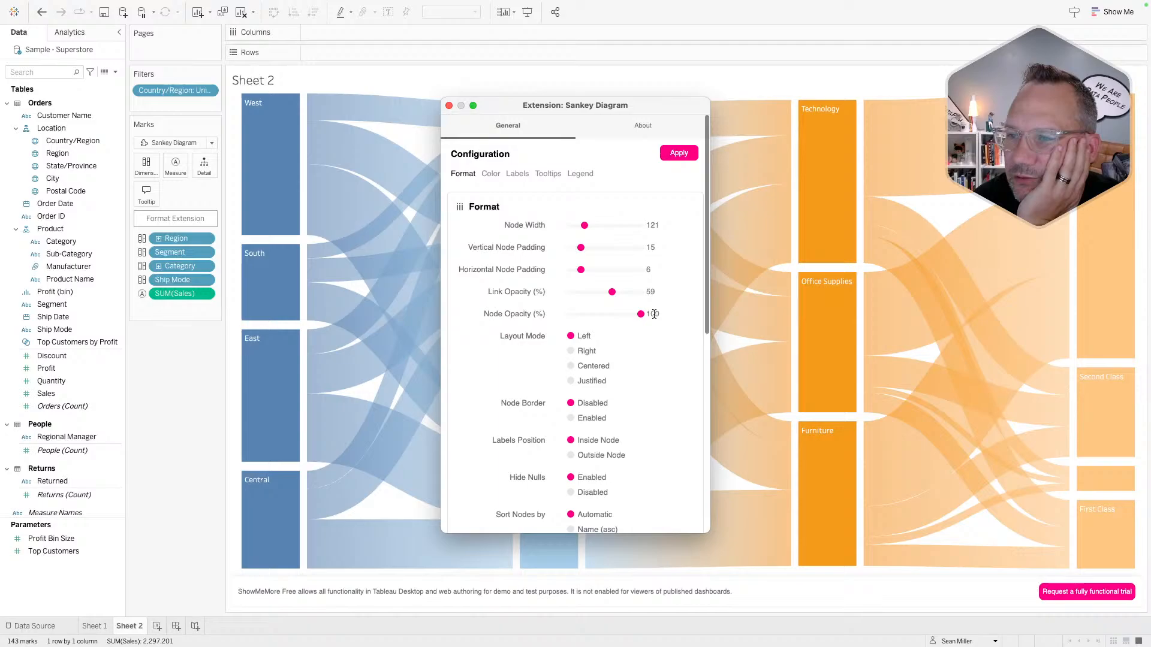
click(572, 352)
click(571, 366)
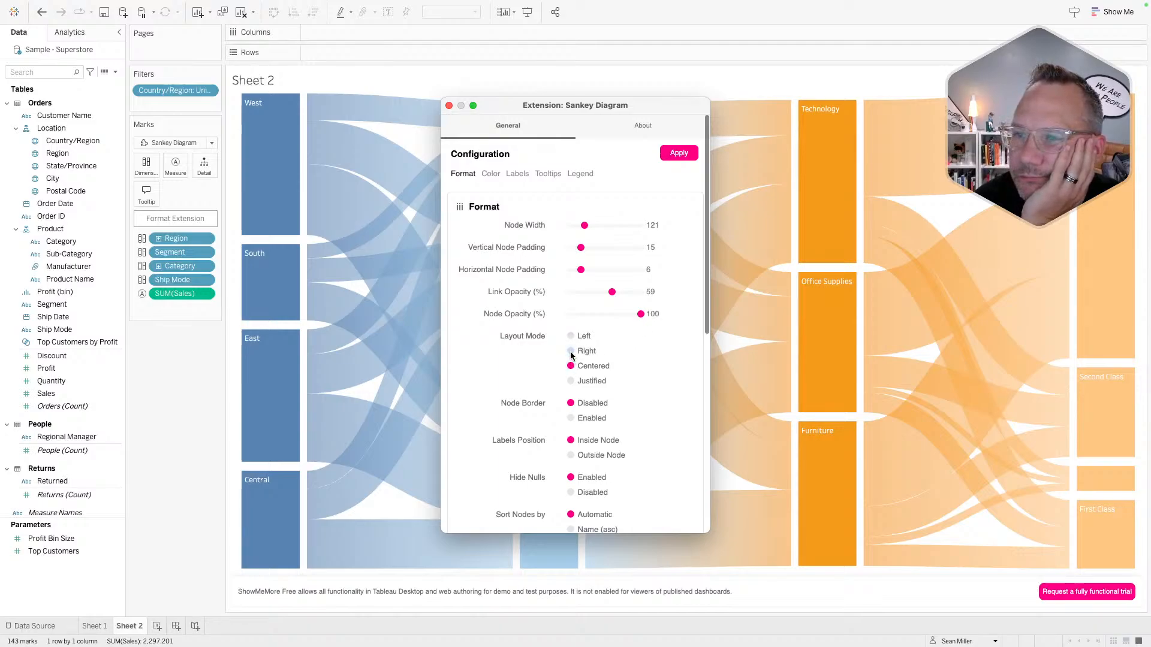
click(571, 351)
click(571, 380)
click(571, 366)
click(570, 337)
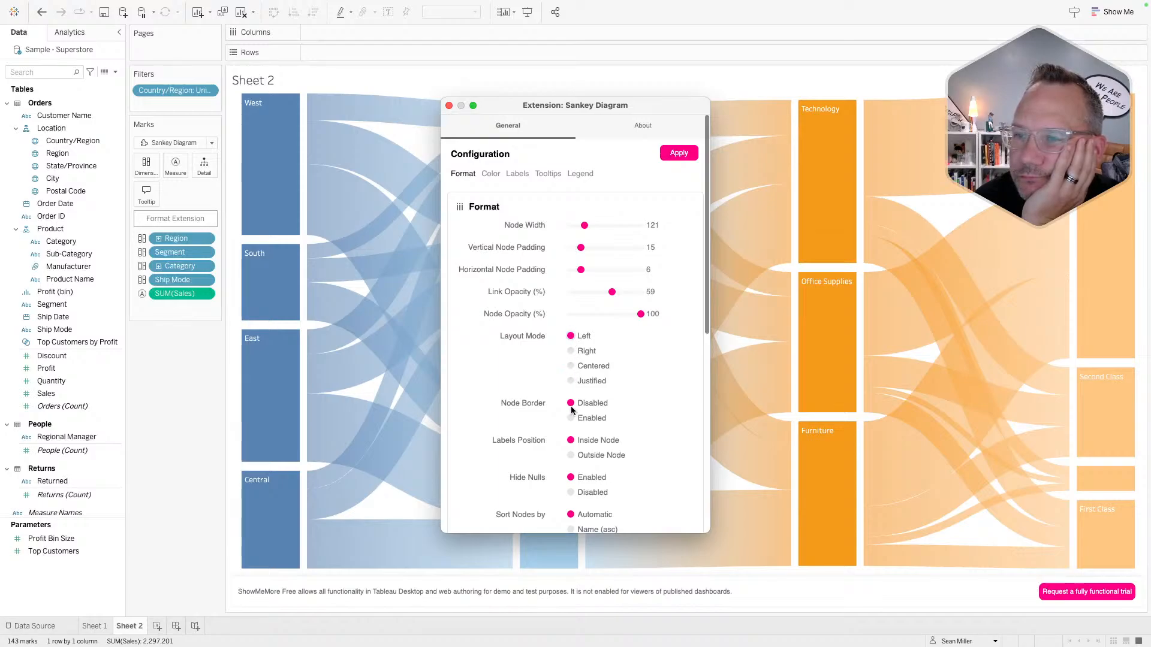
- Try node borders, outside labels and showing nulls, then restore each original setting
click(570, 419)
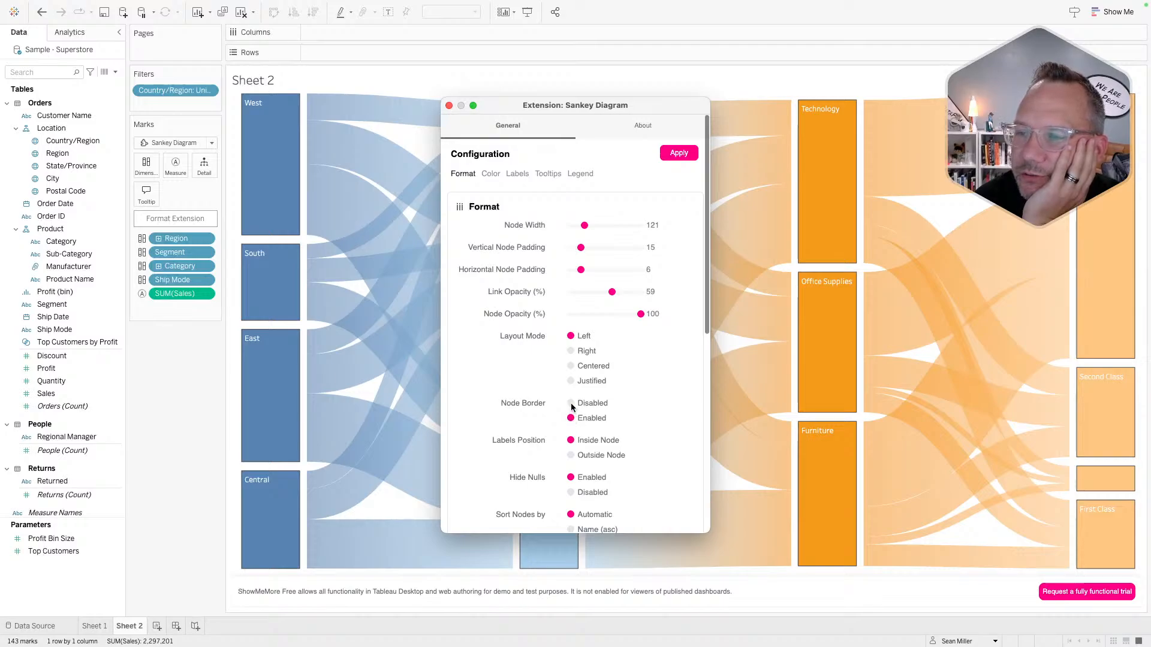
click(571, 403)
click(570, 455)
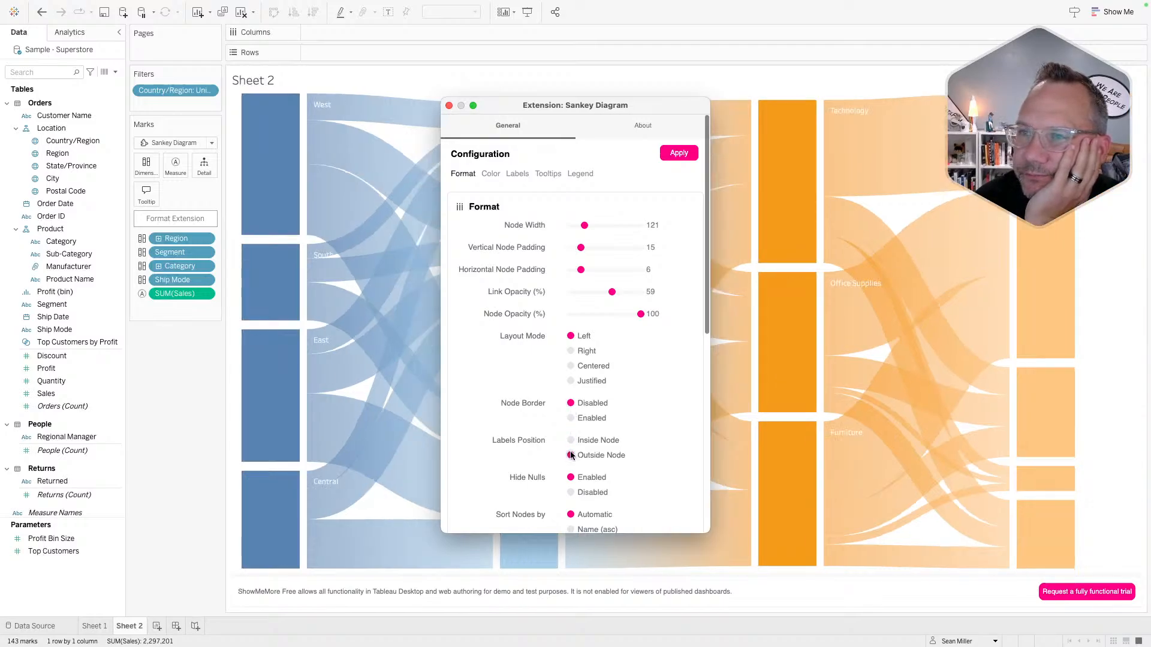
click(571, 441)
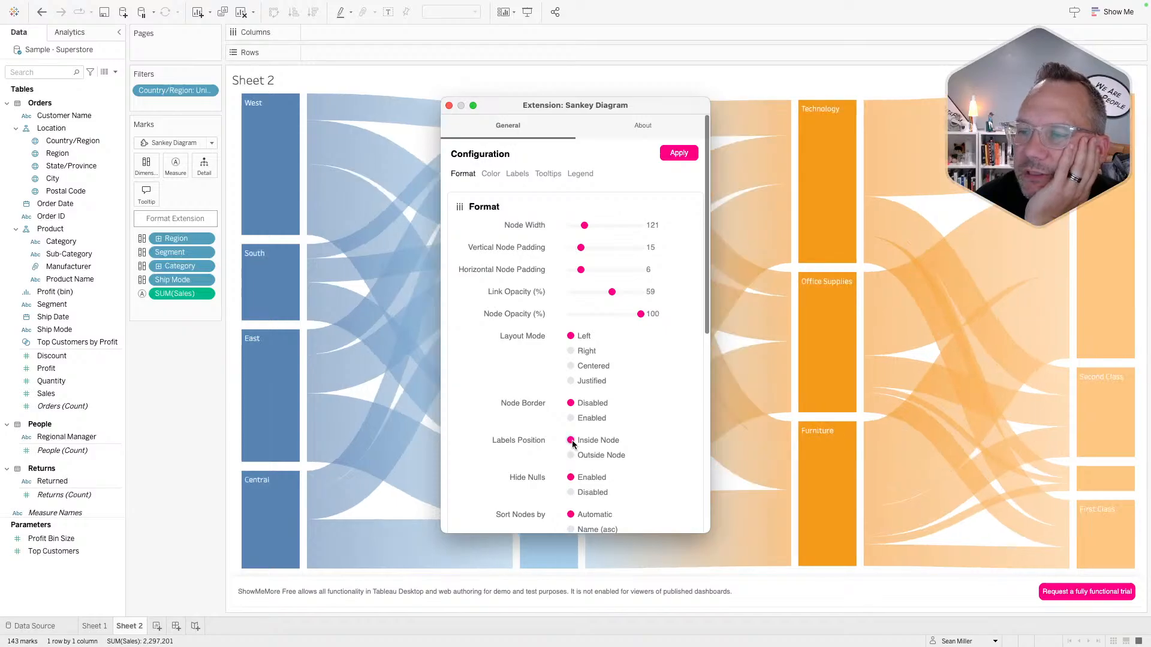
click(571, 492)
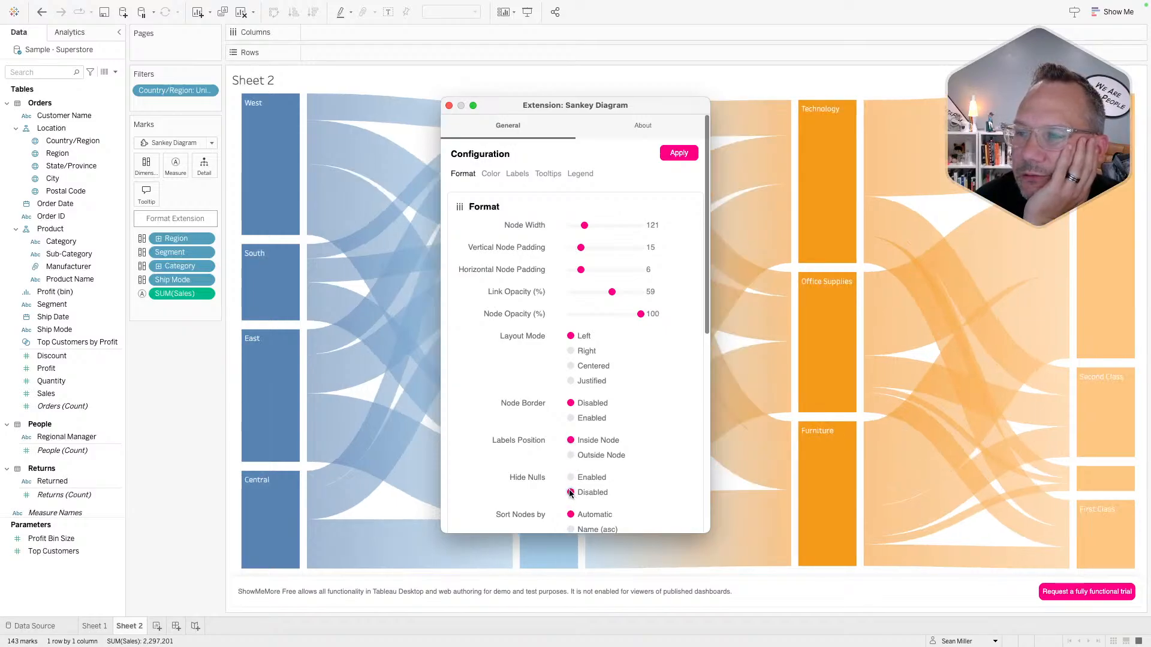
click(570, 477)
- Sort nodes and links by value, high to low, and enable the Sankey header
scroll(571, 480, down, 3)
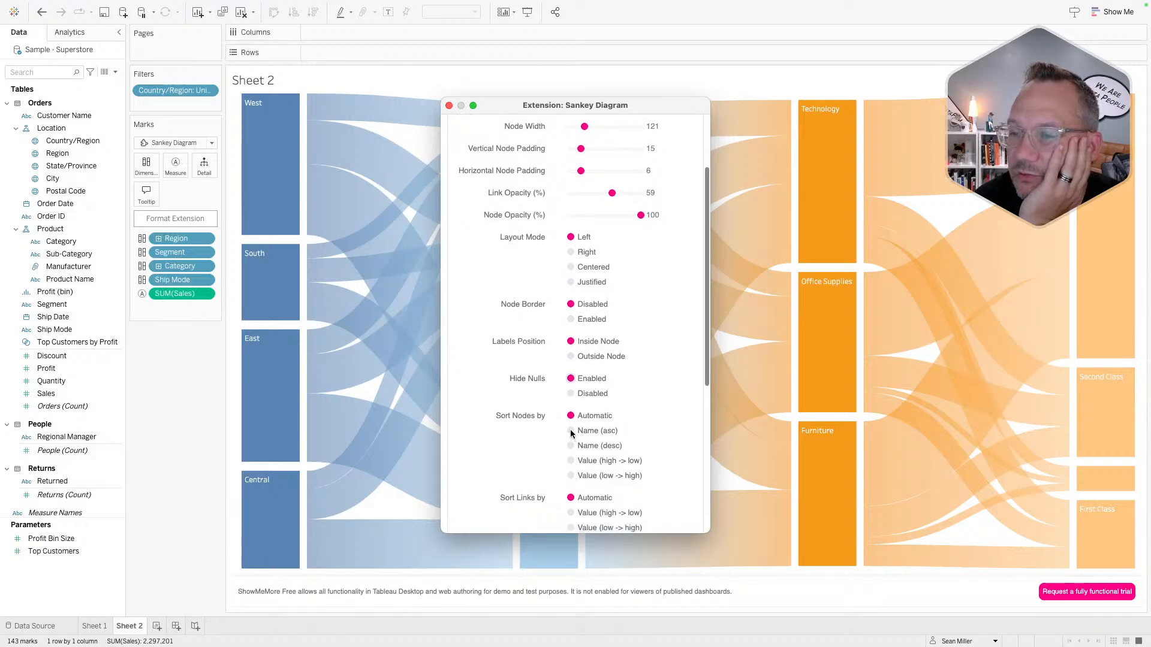
click(571, 461)
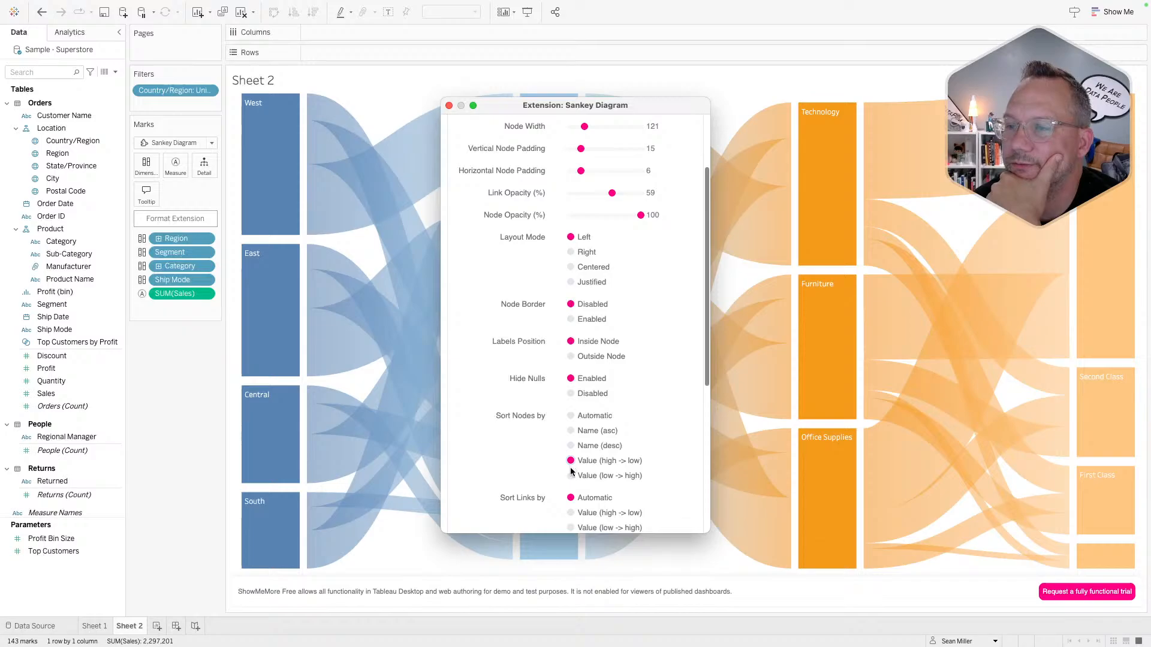
scroll(572, 495, down, 2)
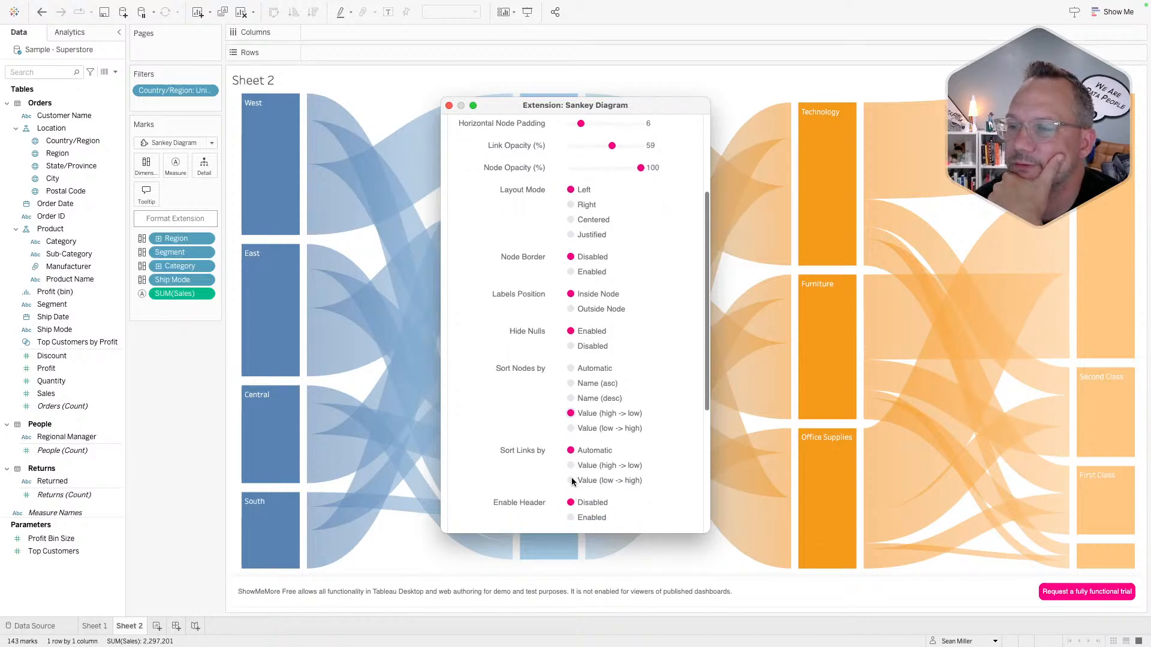
click(570, 466)
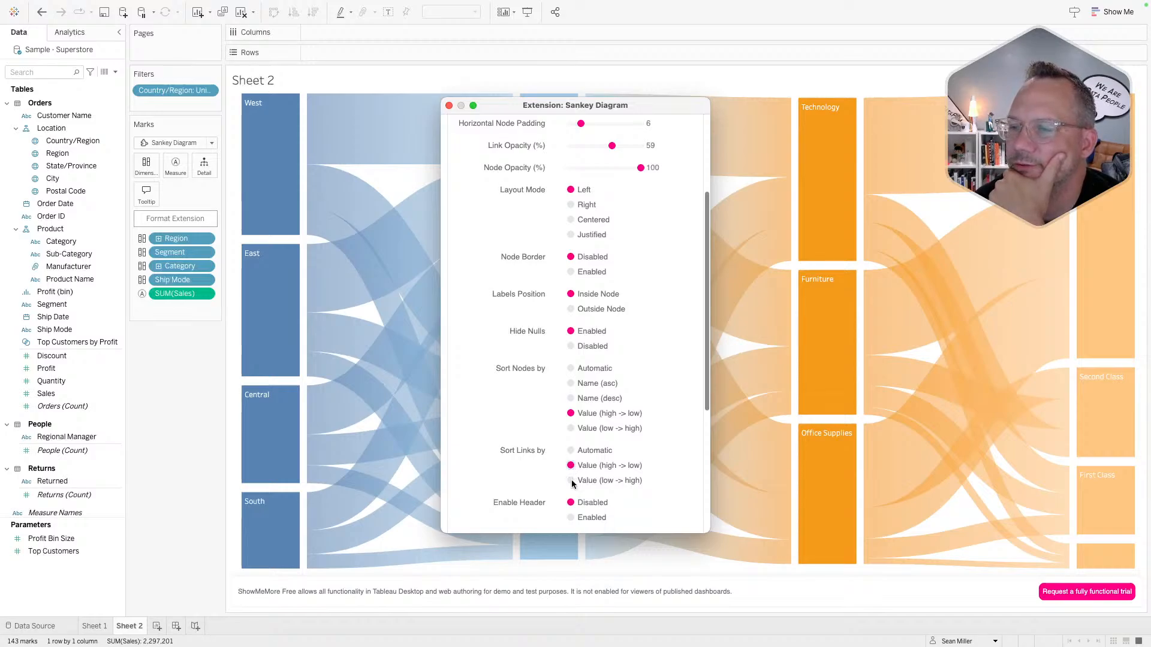
scroll(572, 485, down, 2)
click(570, 461)
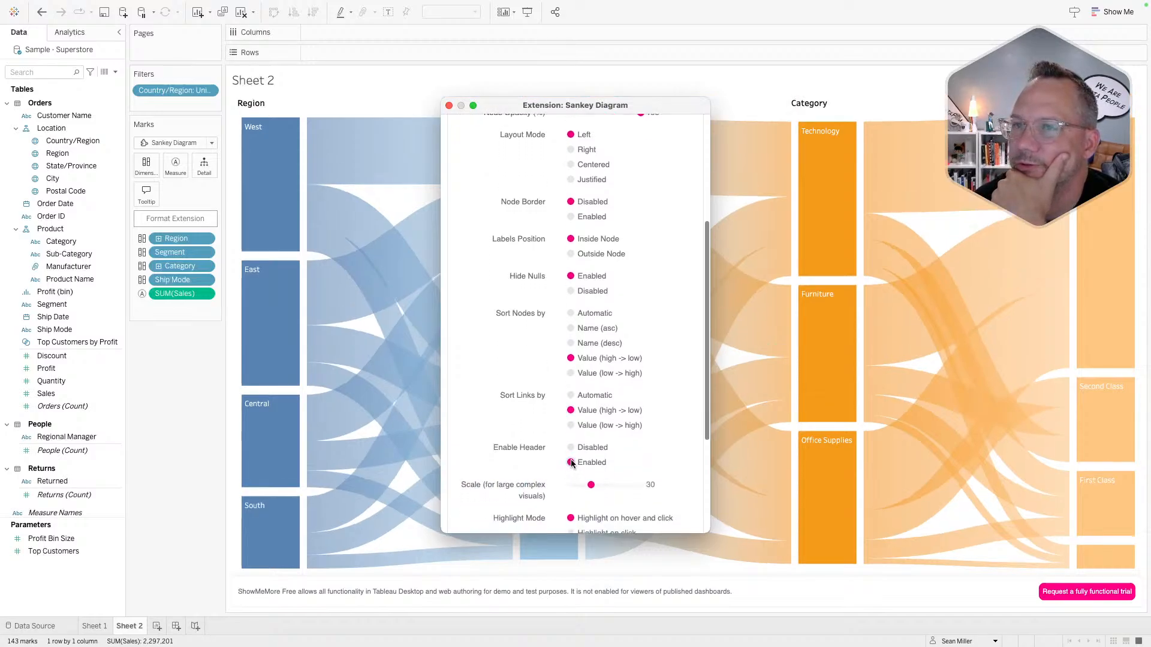
scroll(572, 463, down, 3)
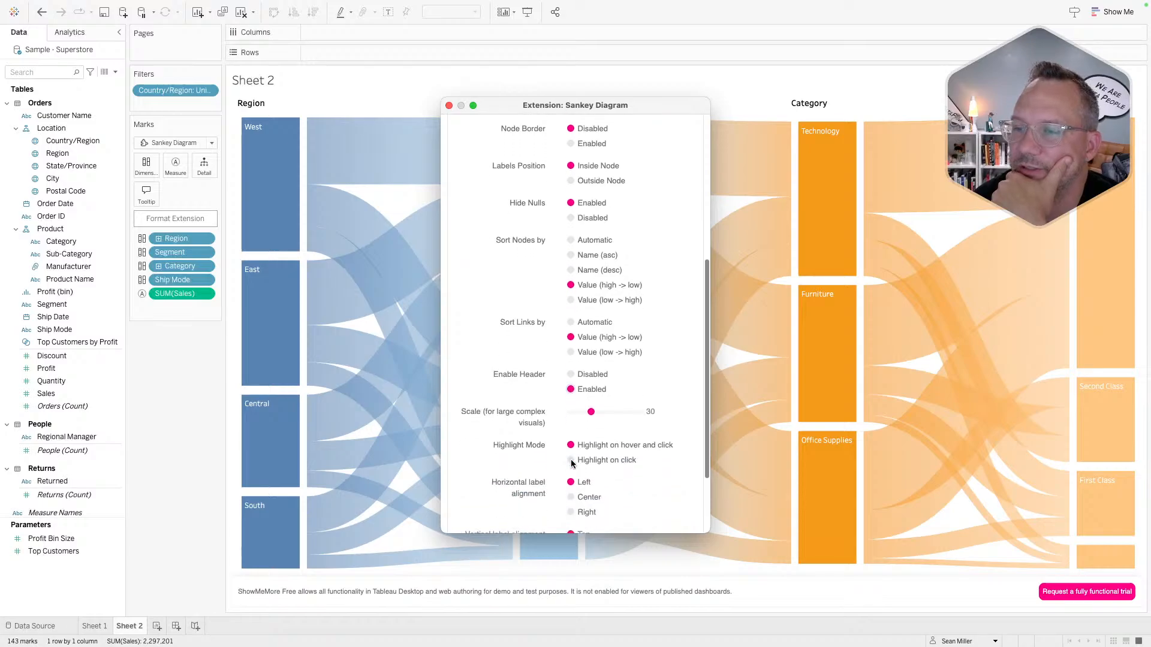
- Adjust the Sankey scale, leaving it at 30
click(613, 412)
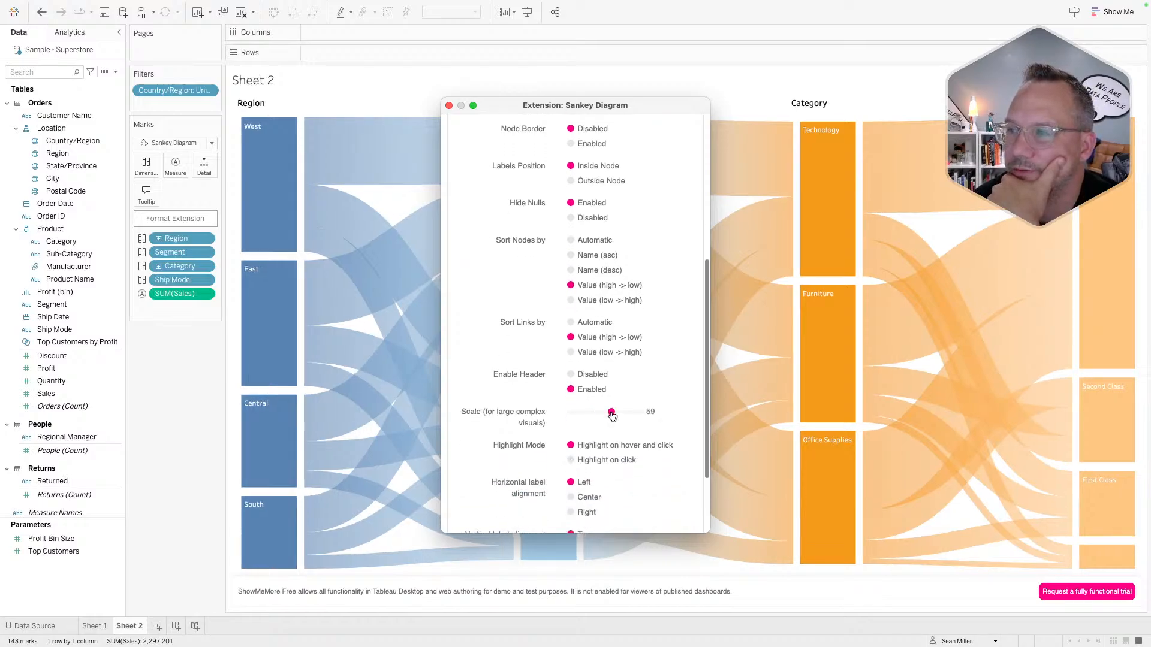
click(601, 413)
drag(595, 417, 641, 413)
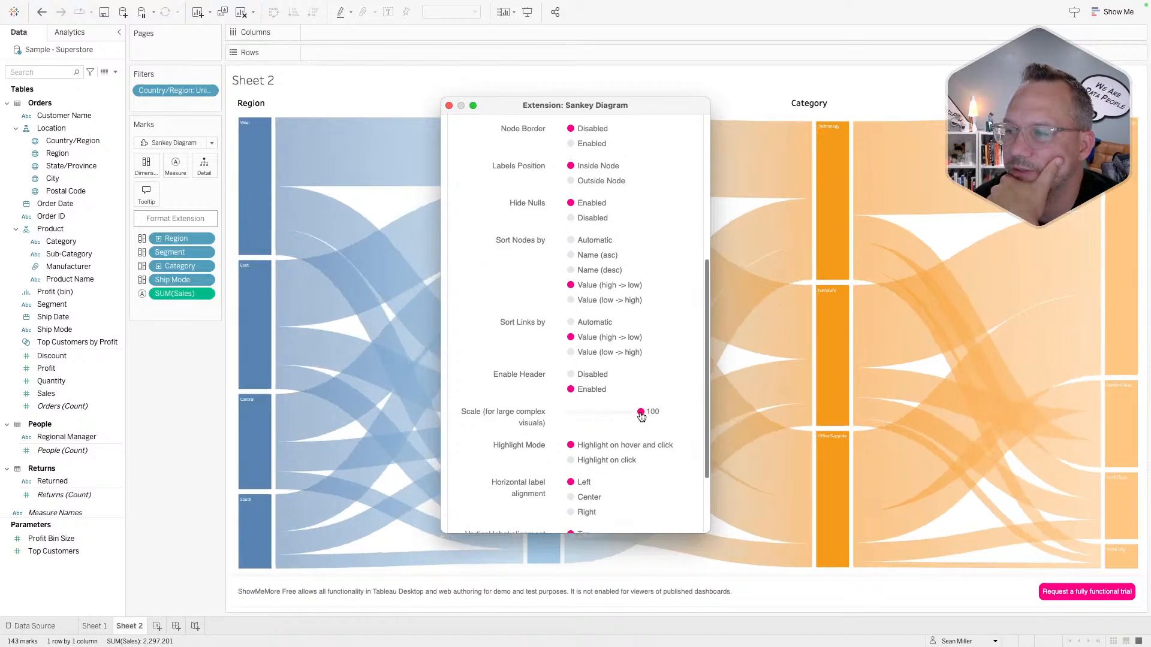
click(591, 413)
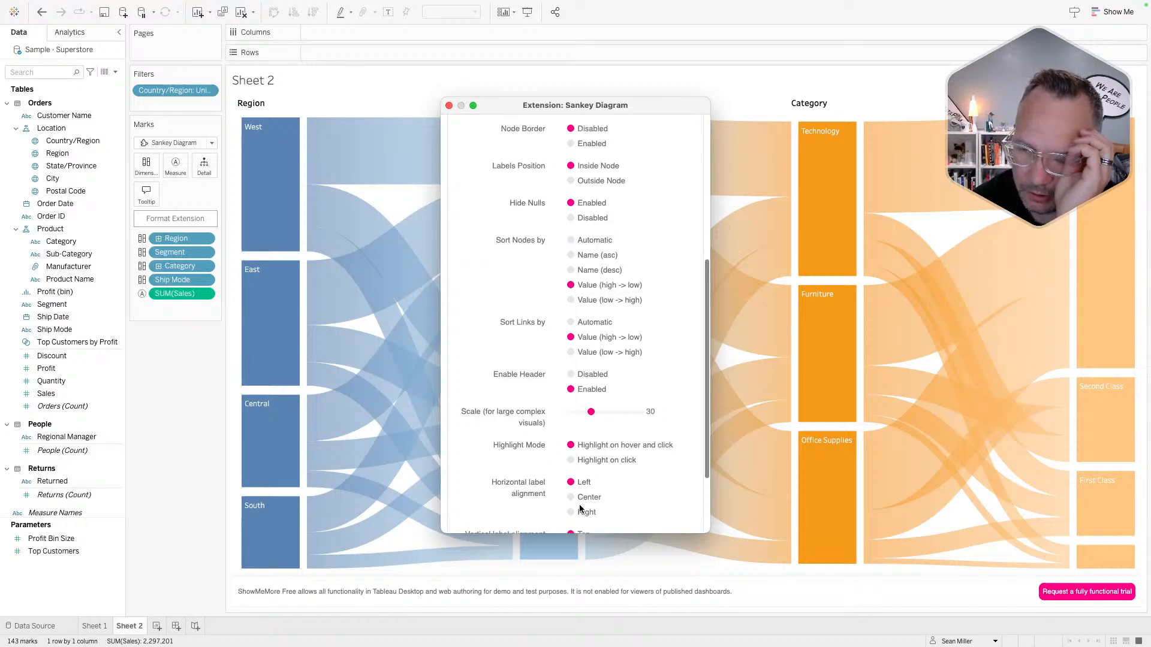
- Align the node labels Bottom vertically and Left horizontally
scroll(576, 509, down, 3)
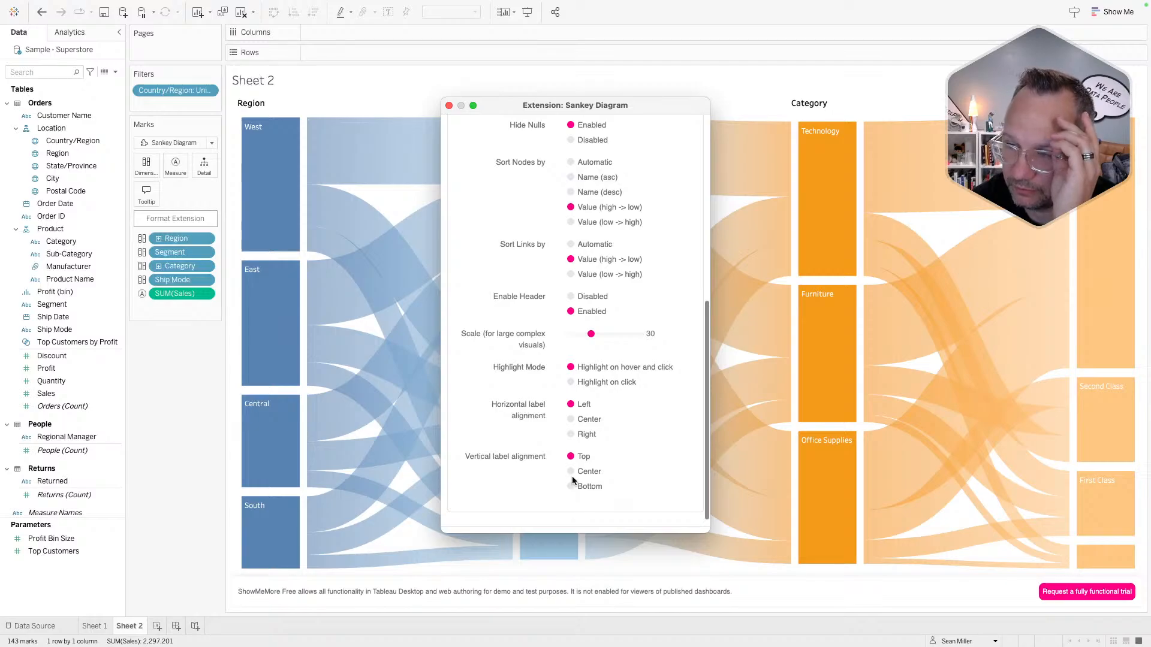
click(571, 472)
click(571, 486)
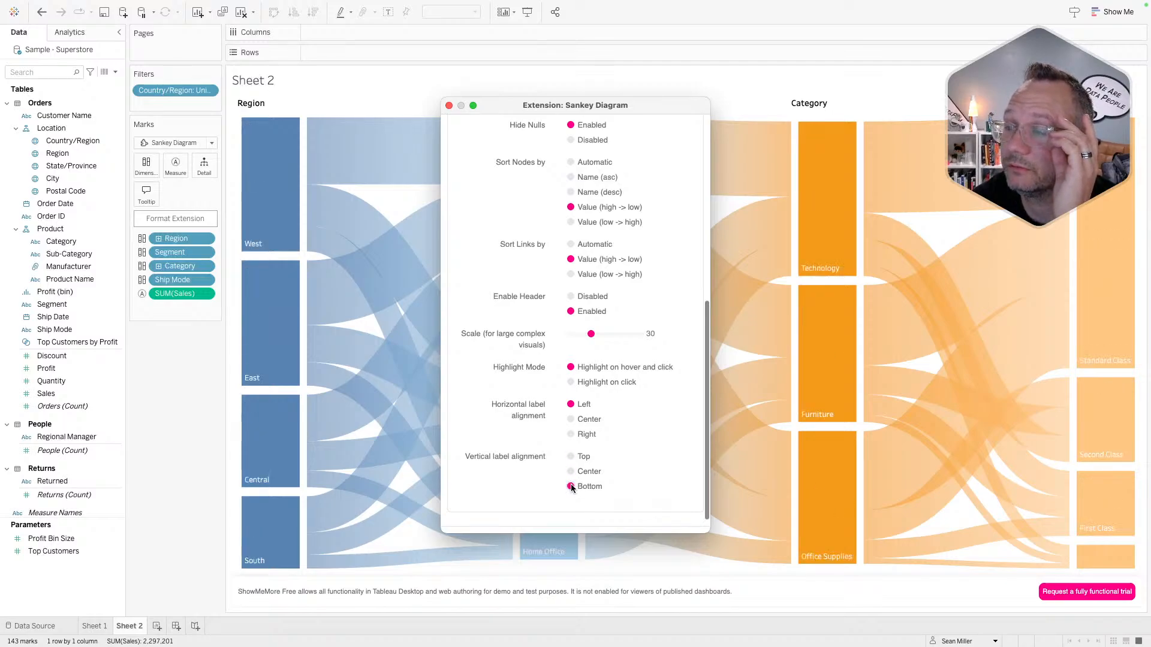
click(571, 420)
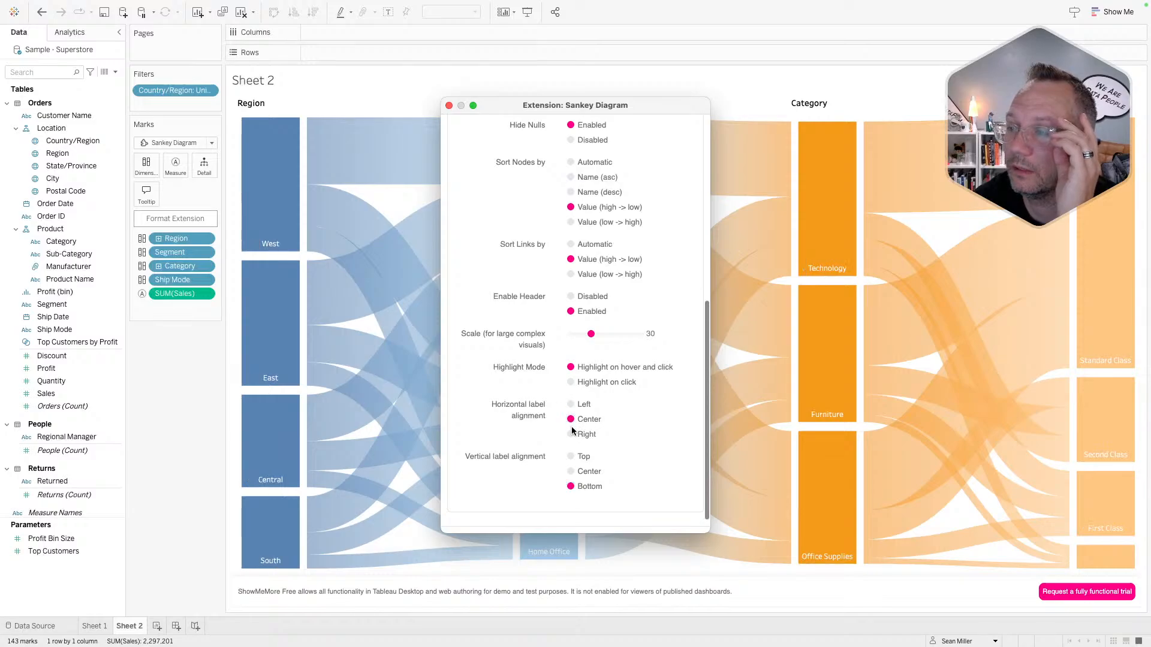
click(571, 434)
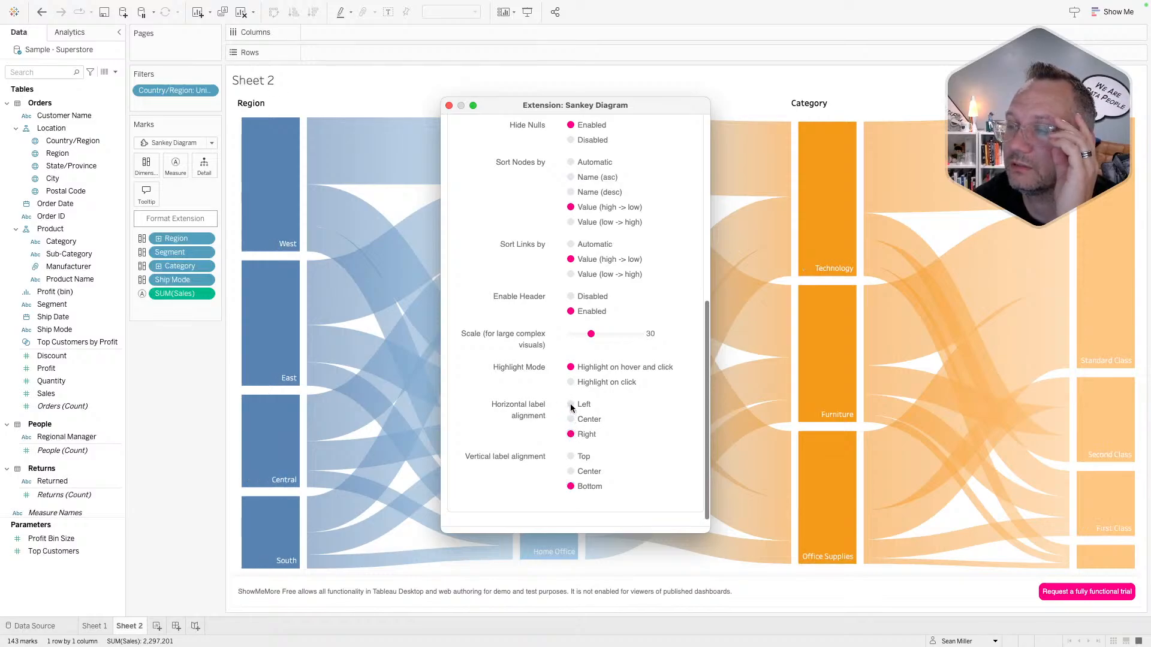
click(571, 408)
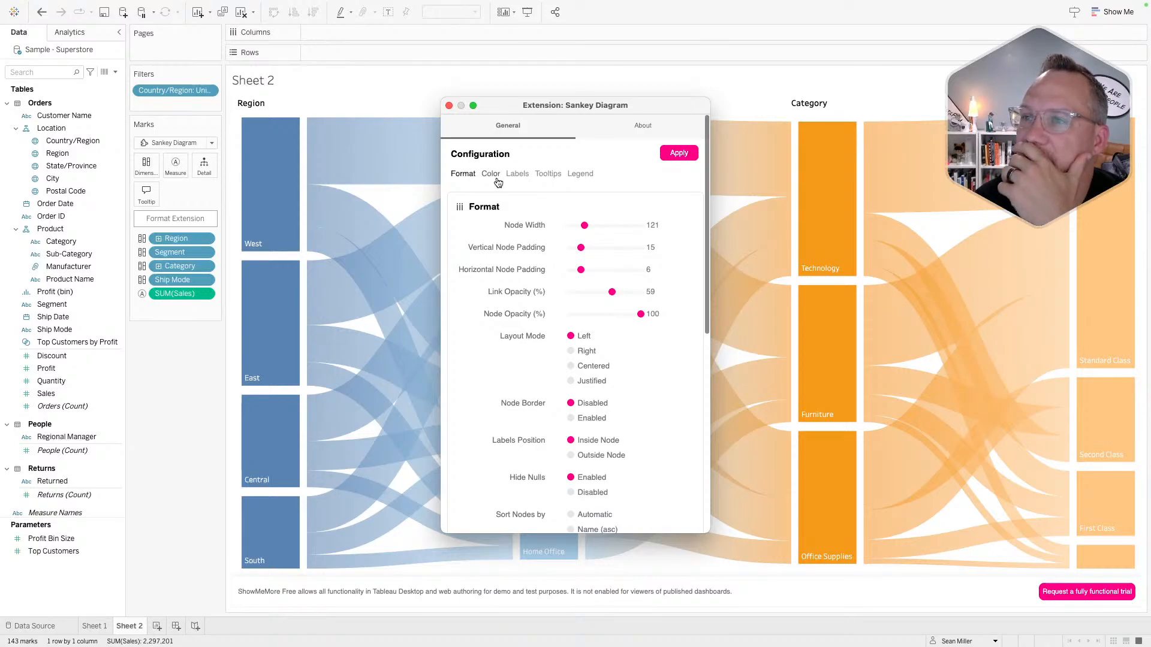
- Set the Sankey background to dark purple #641a50, leaving the node label colour unchanged
click(496, 179)
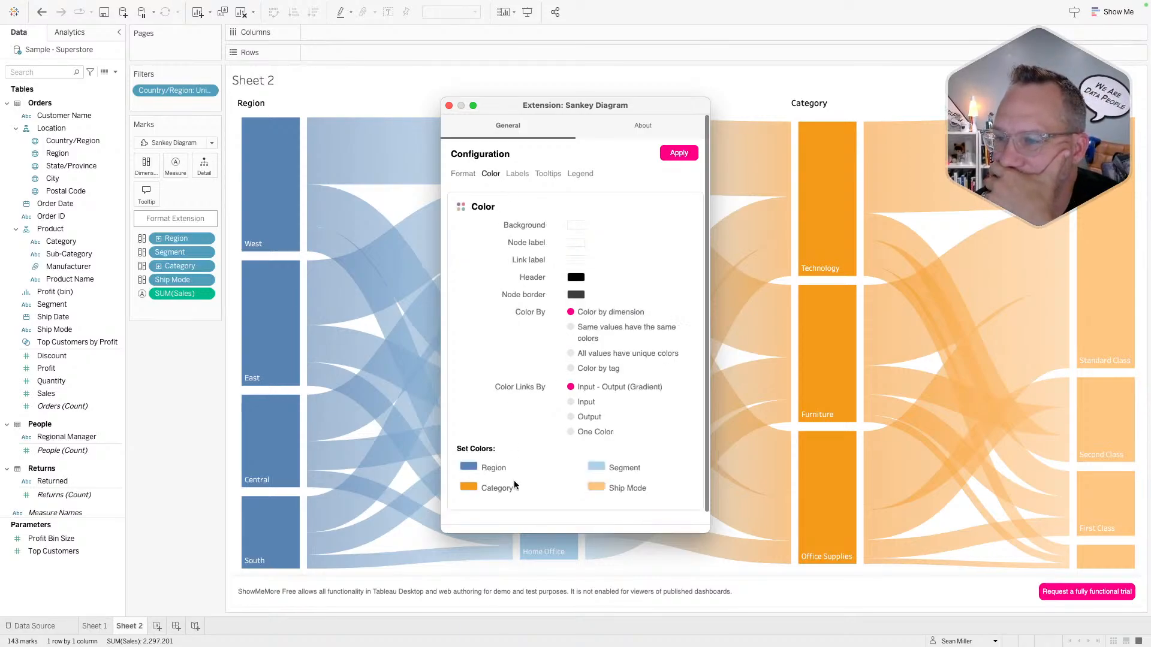
click(575, 226)
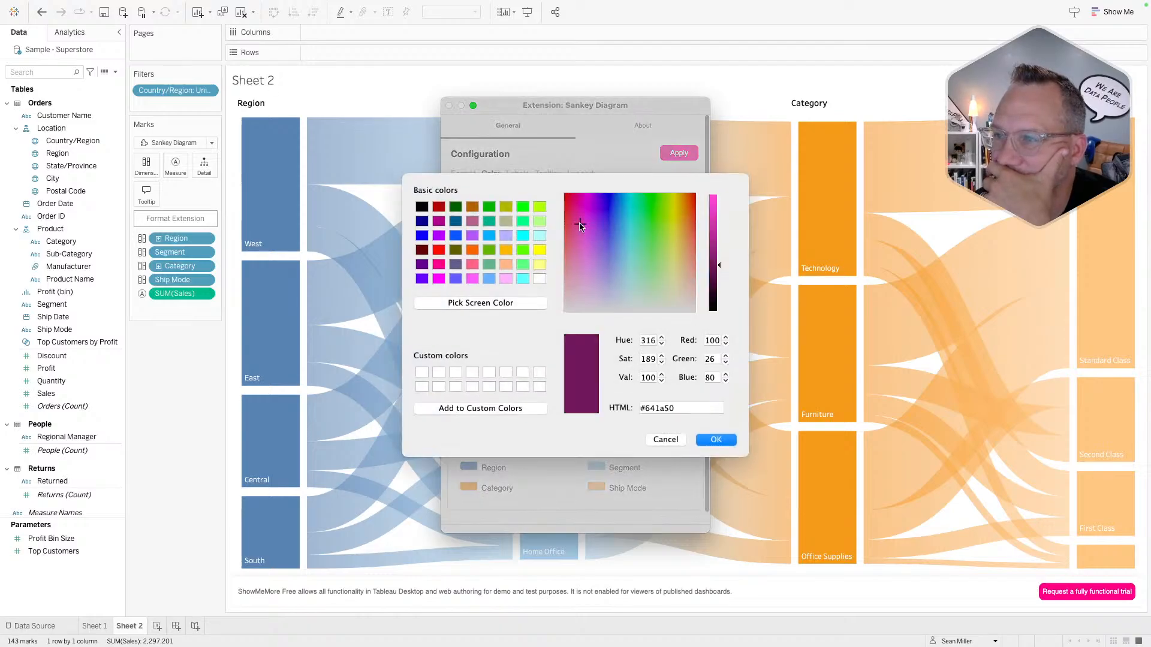
click(710, 440)
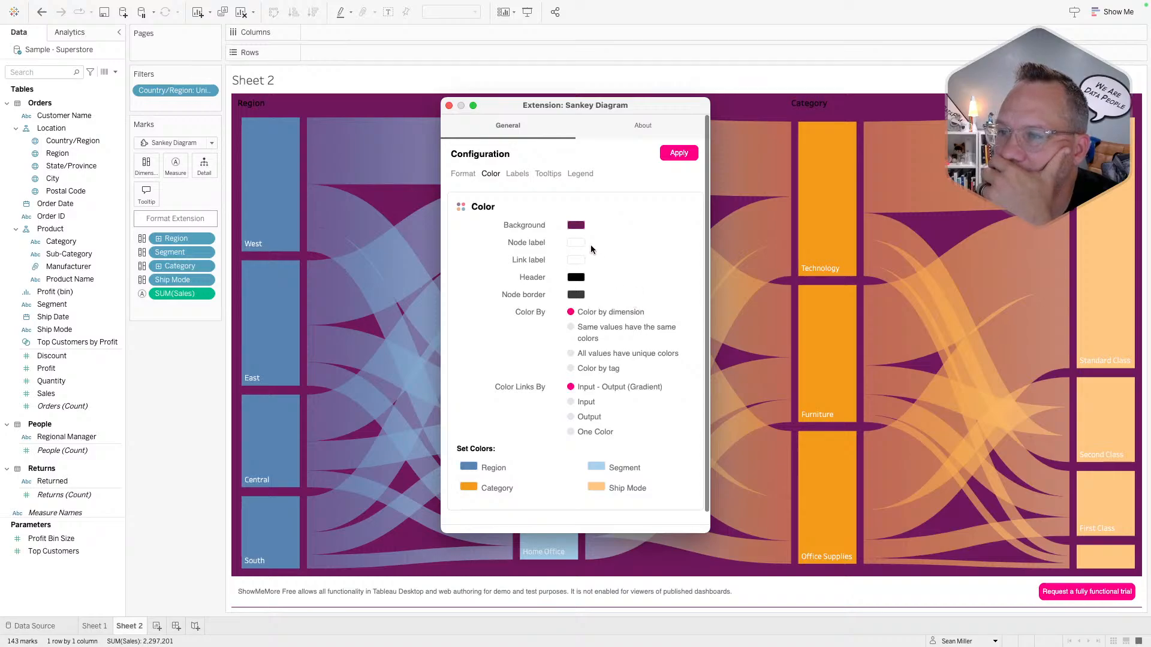
click(577, 243)
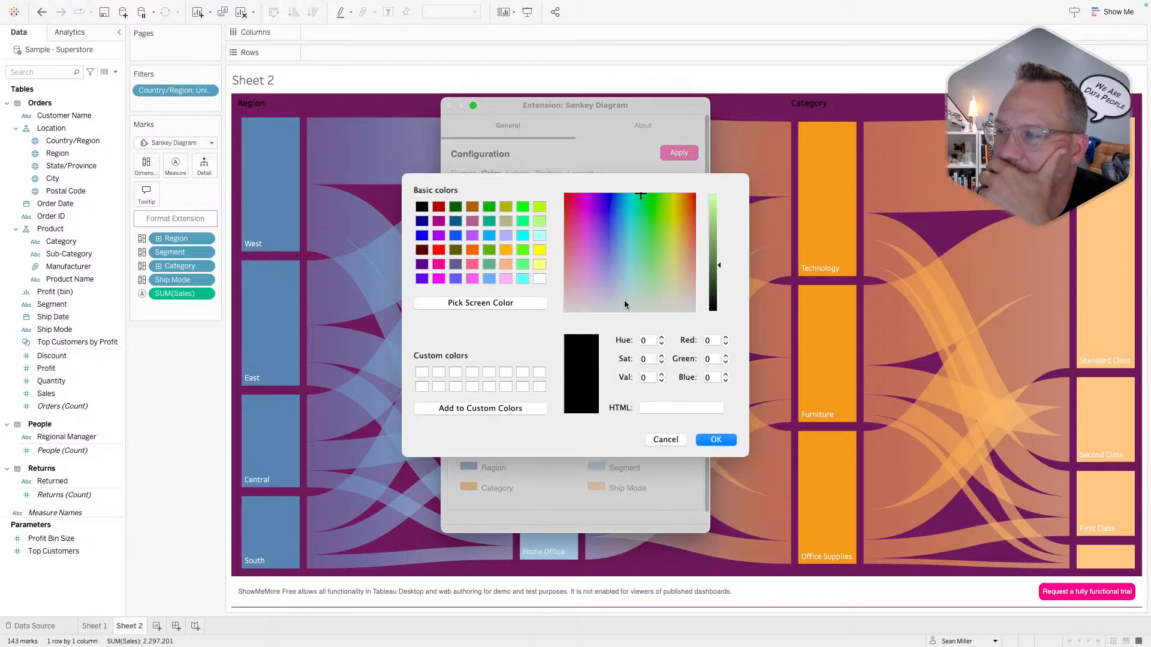
click(666, 440)
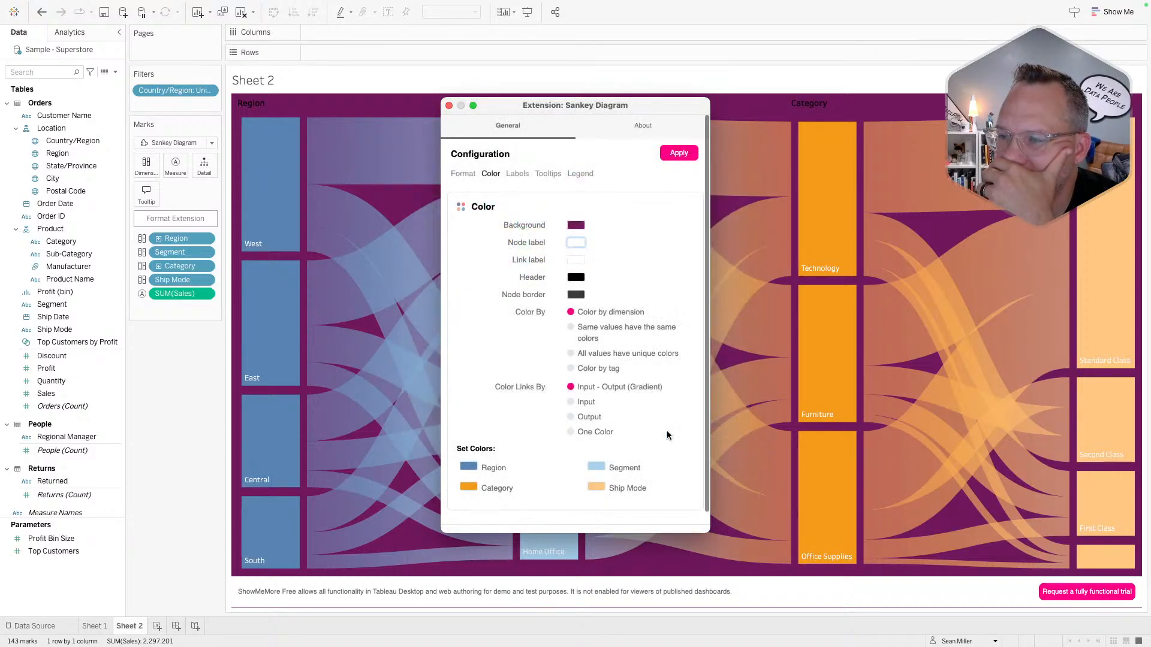
scroll(545, 406, down, 2)
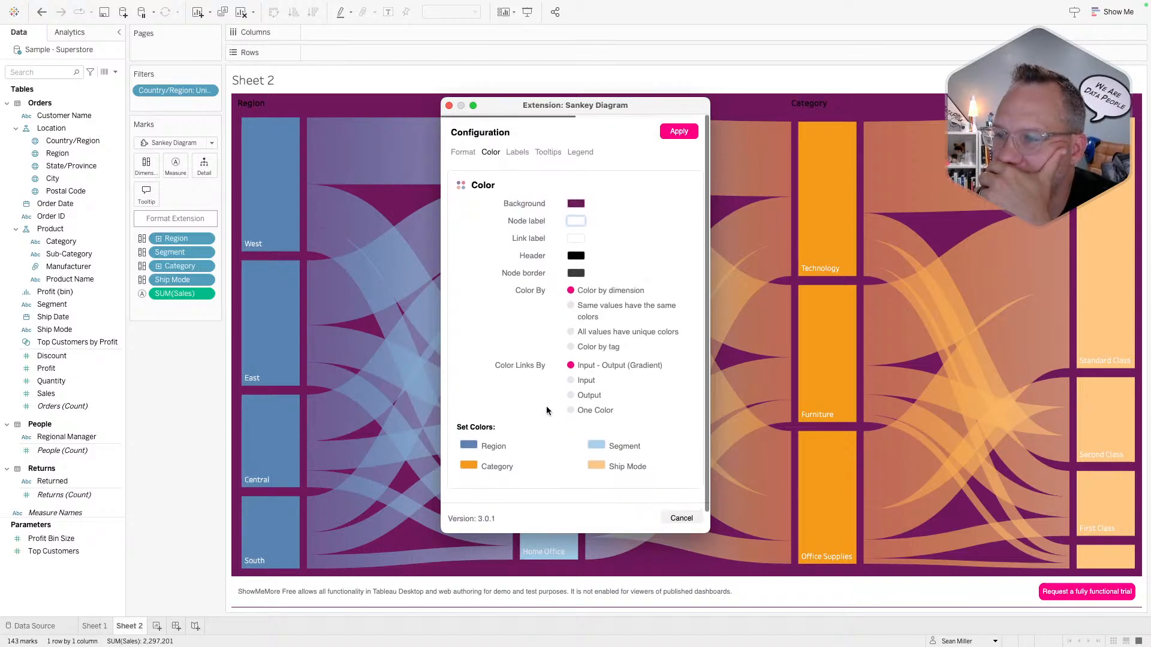
scroll(545, 405, up, 1)
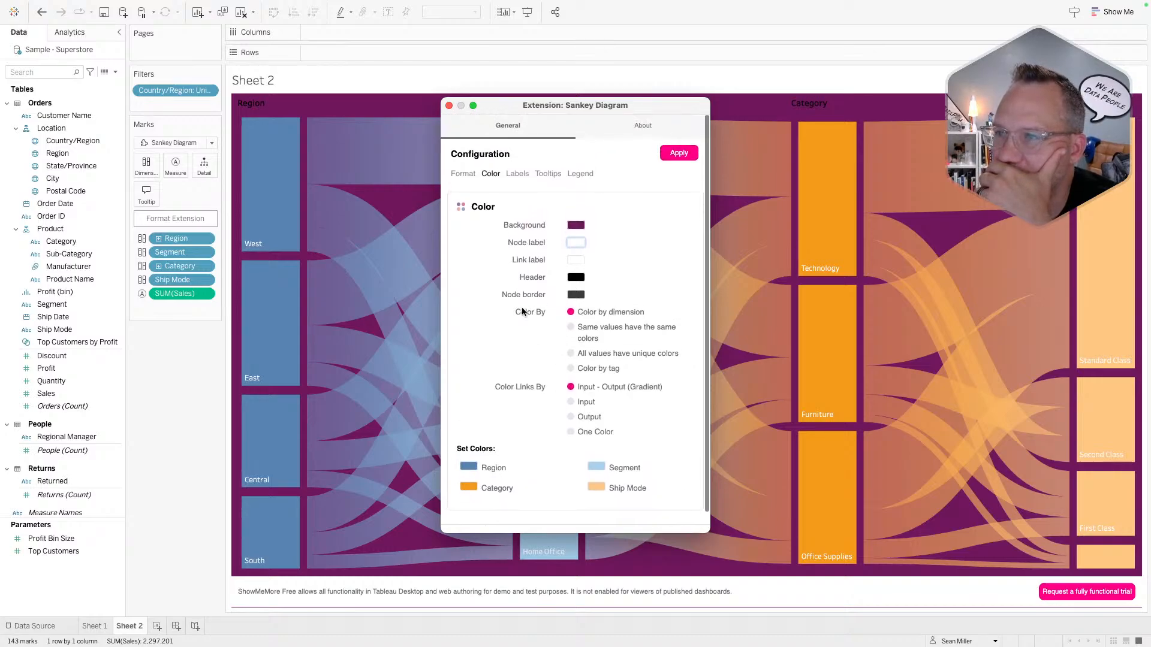
- Review the Labels settings (number format, aliases, label fields), then view the Tooltips settings
click(518, 175)
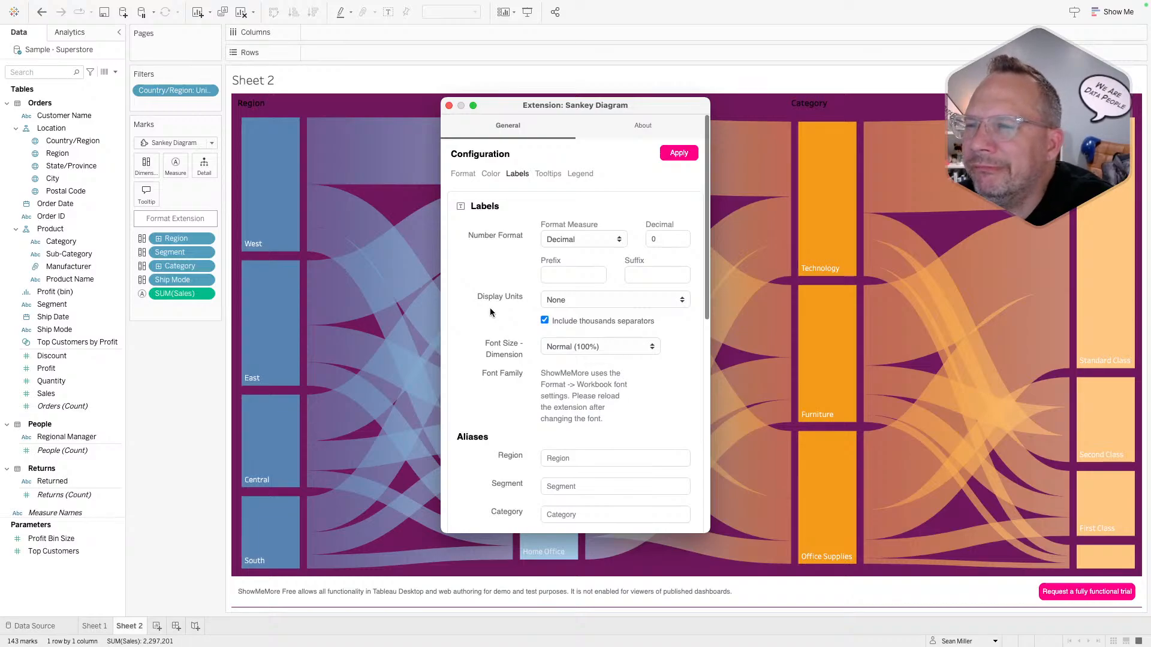
scroll(520, 383, down, 4)
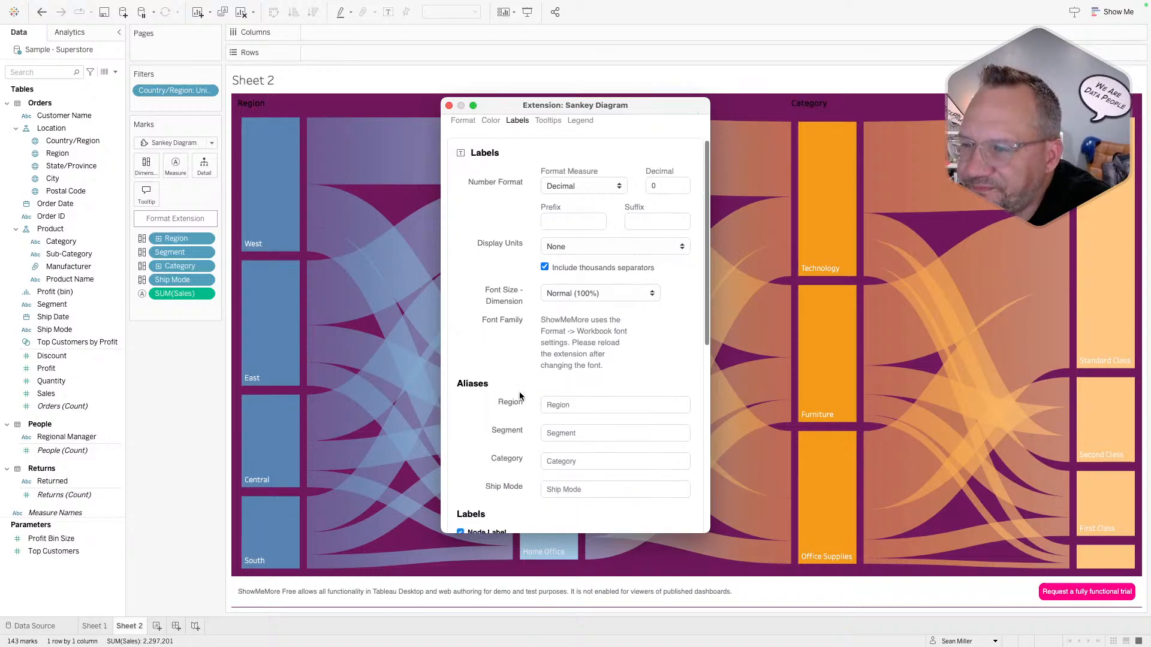
scroll(520, 395, down, 5)
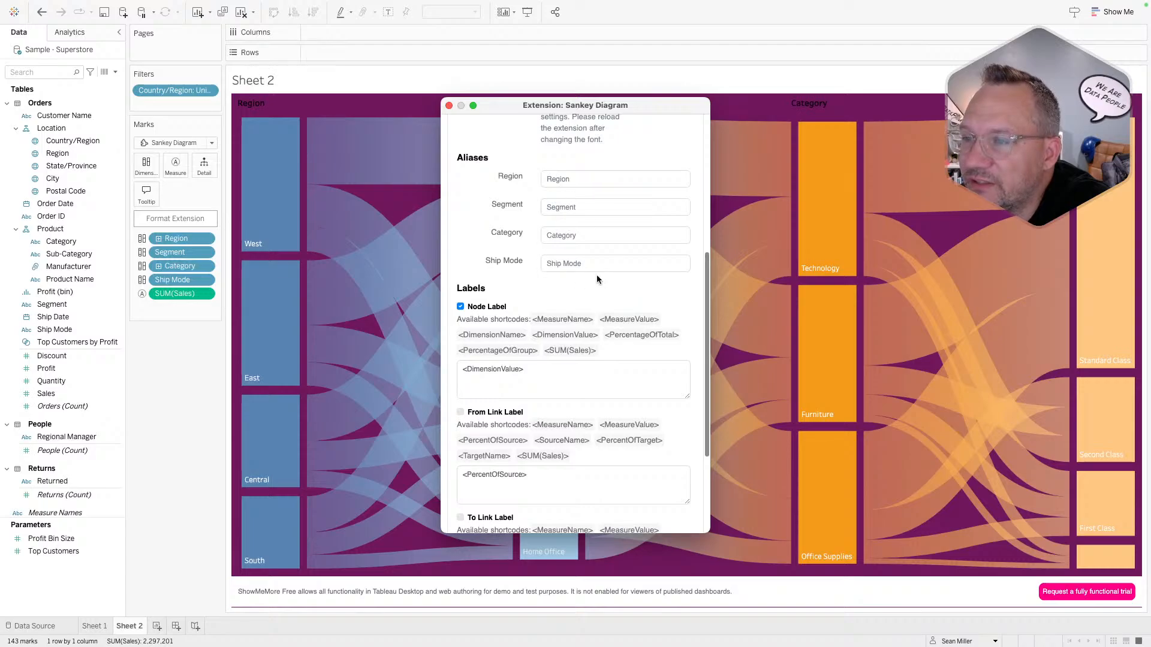
scroll(602, 251, down, 5)
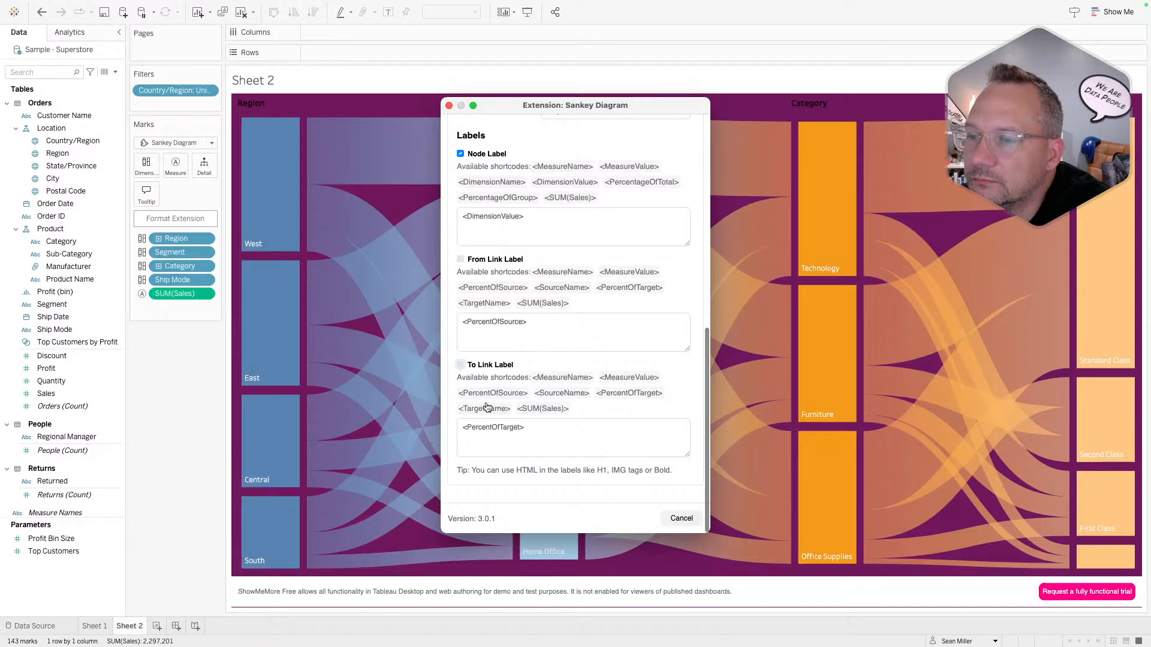
scroll(487, 408, up, 10)
click(547, 173)
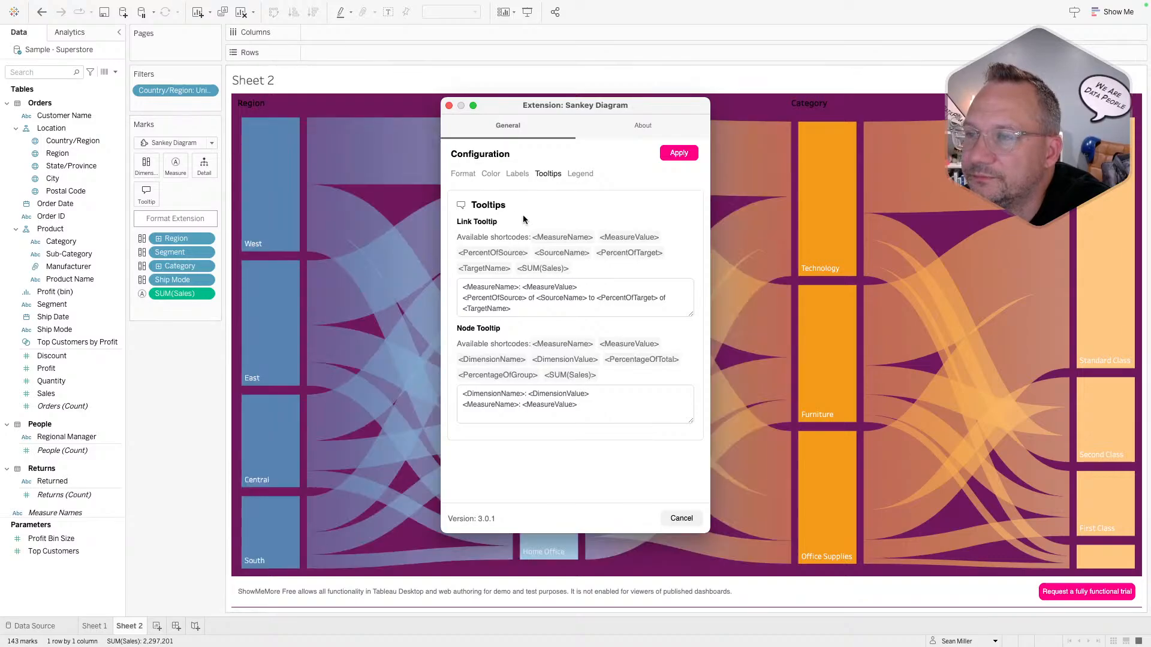
- Turn on the Color legend at Left, listing Category, Region, Segment and Ship Mode
click(587, 175)
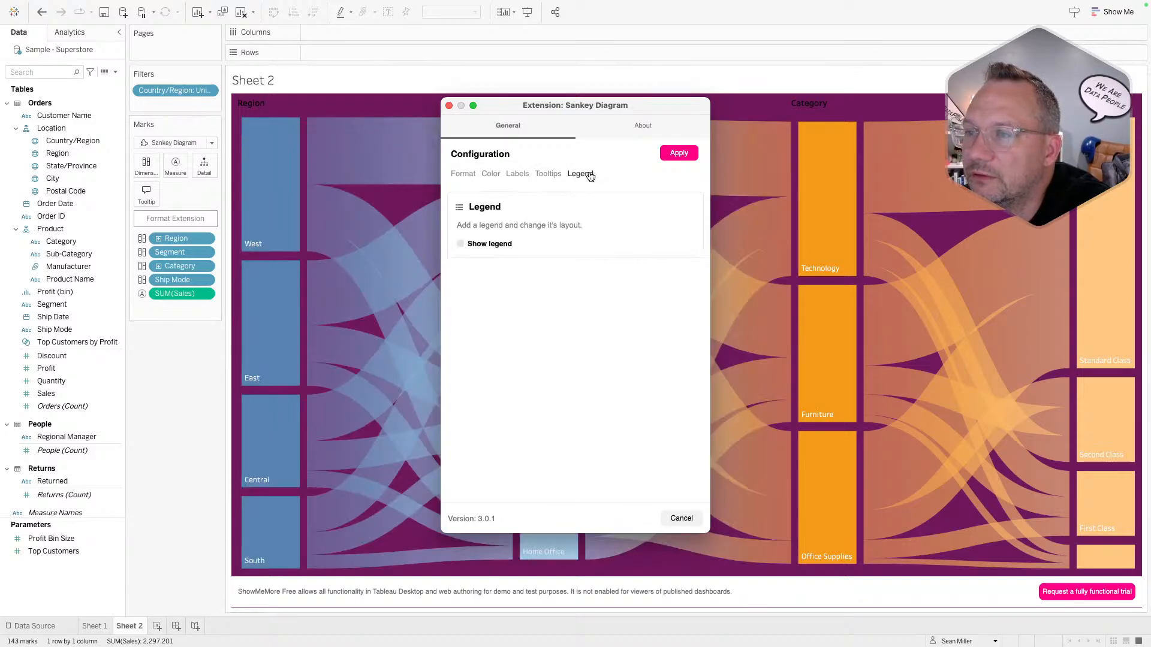
click(461, 244)
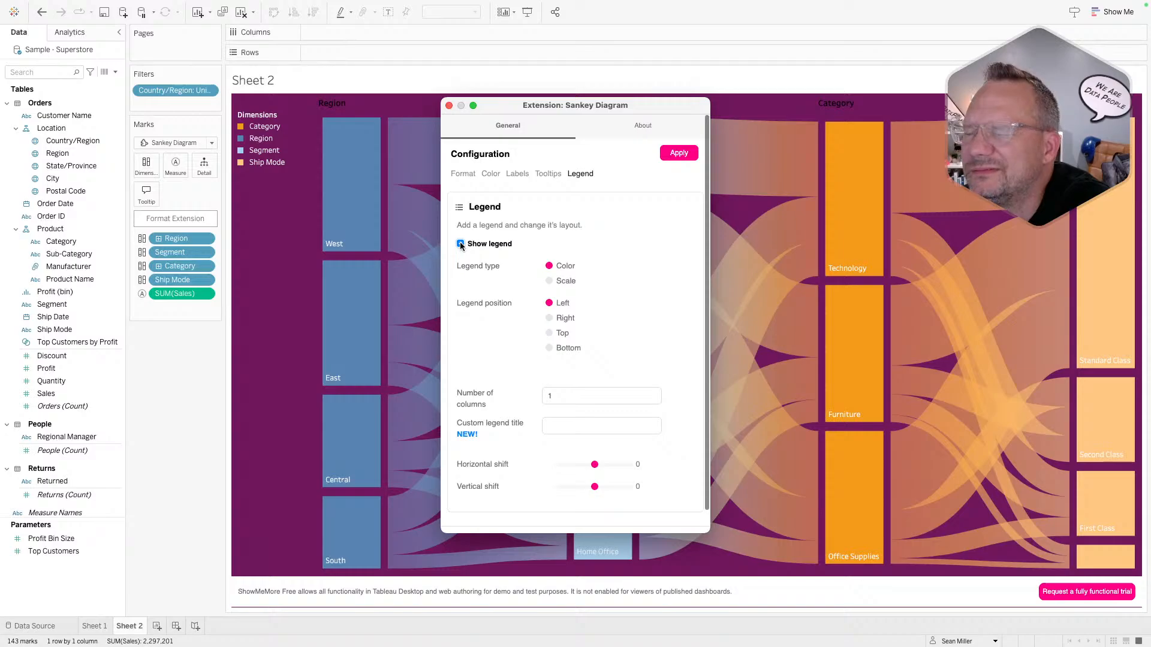
click(461, 244)
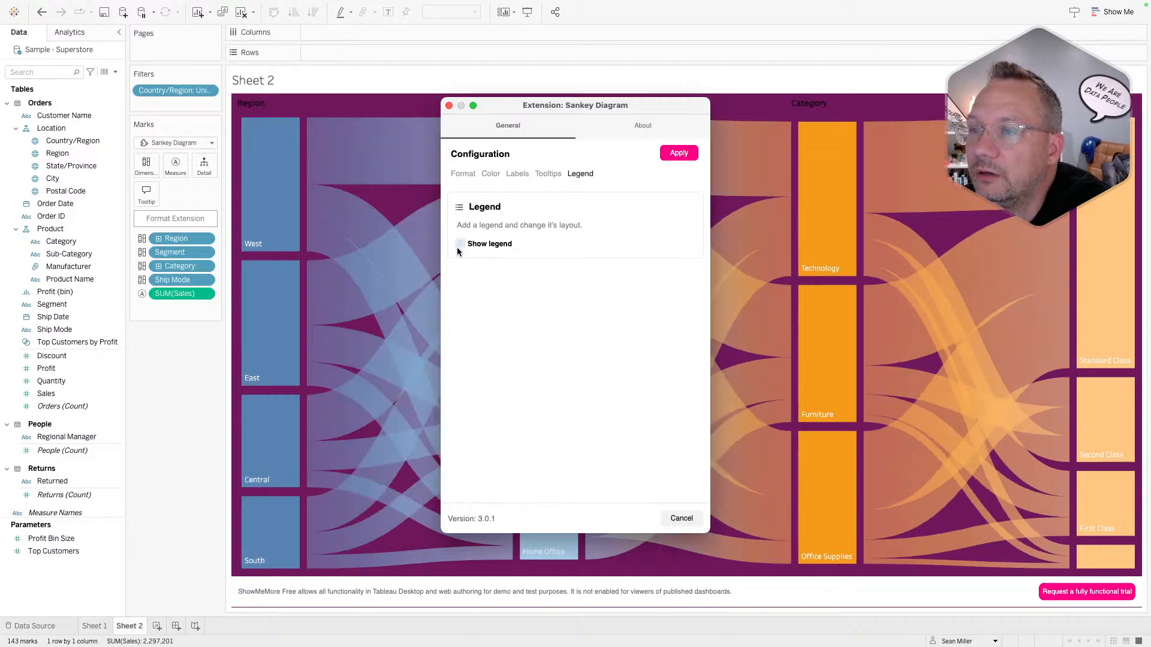
click(461, 243)
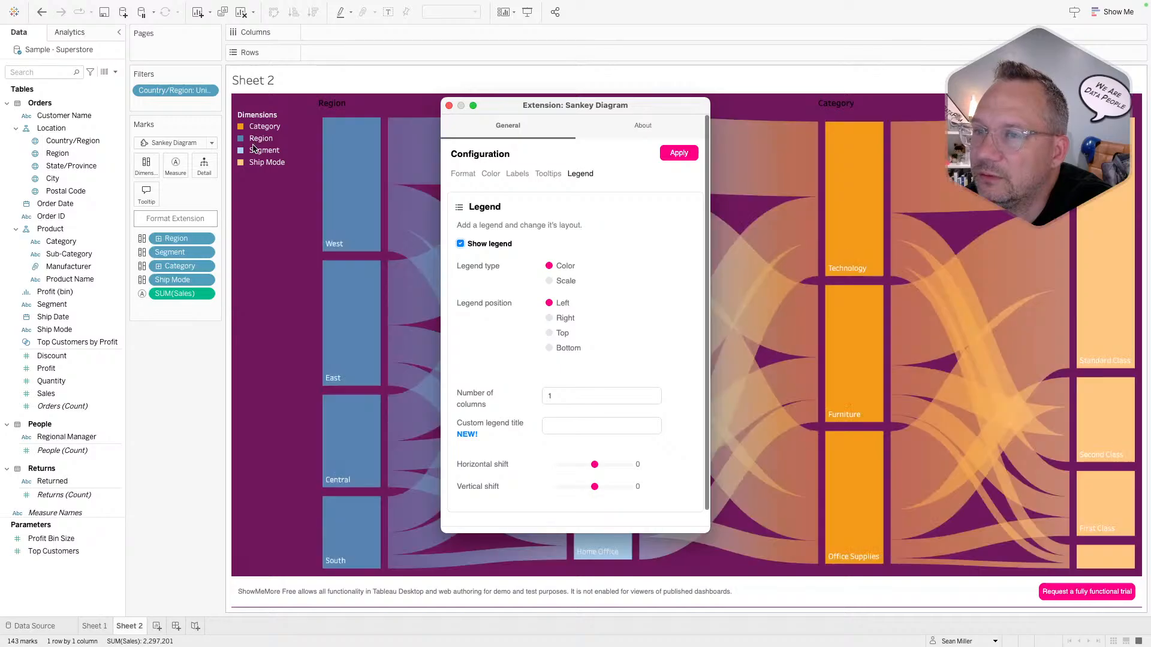
click(239, 139)
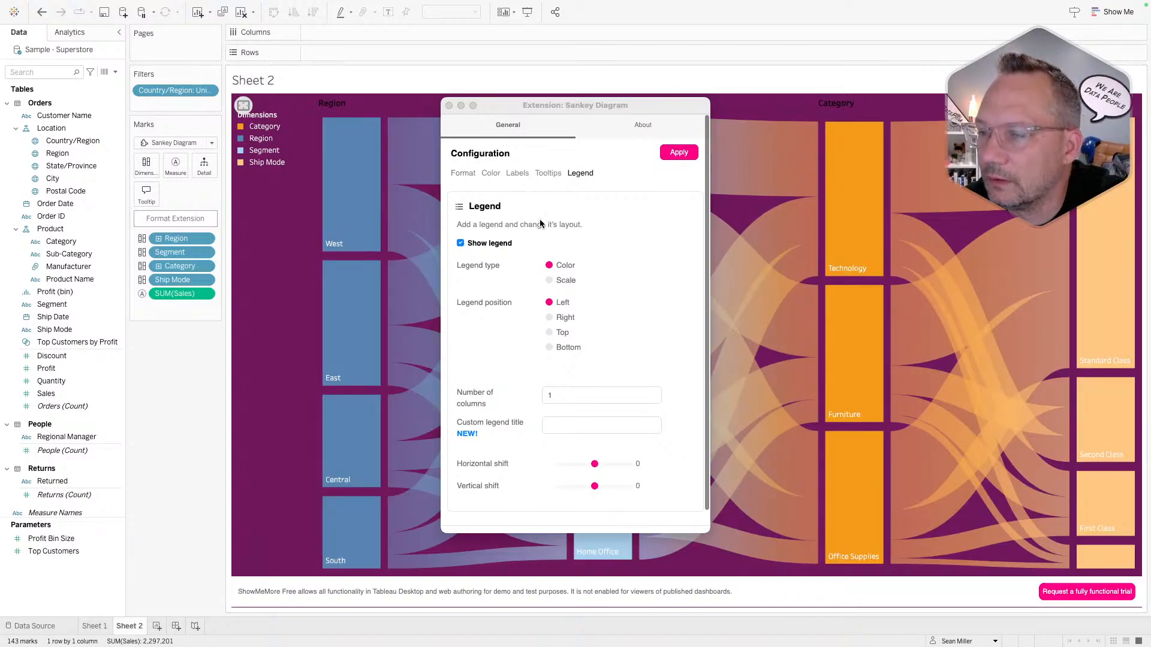
- Change the Sankey chart background to white
click(547, 174)
click(516, 174)
click(490, 175)
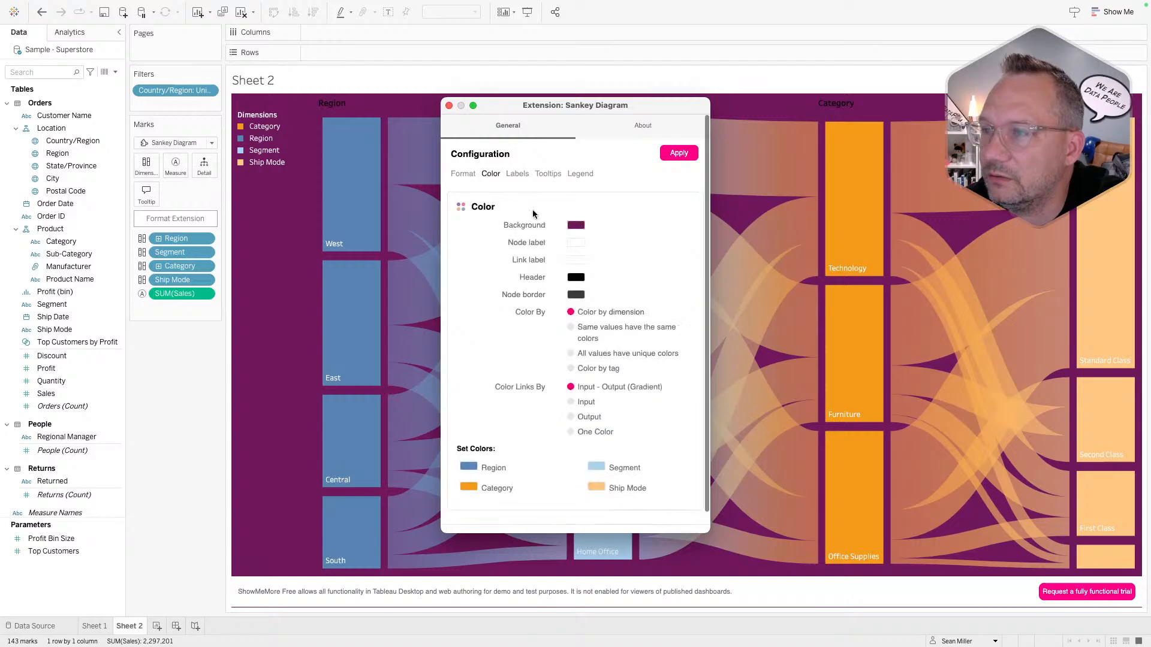
click(579, 229)
click(539, 280)
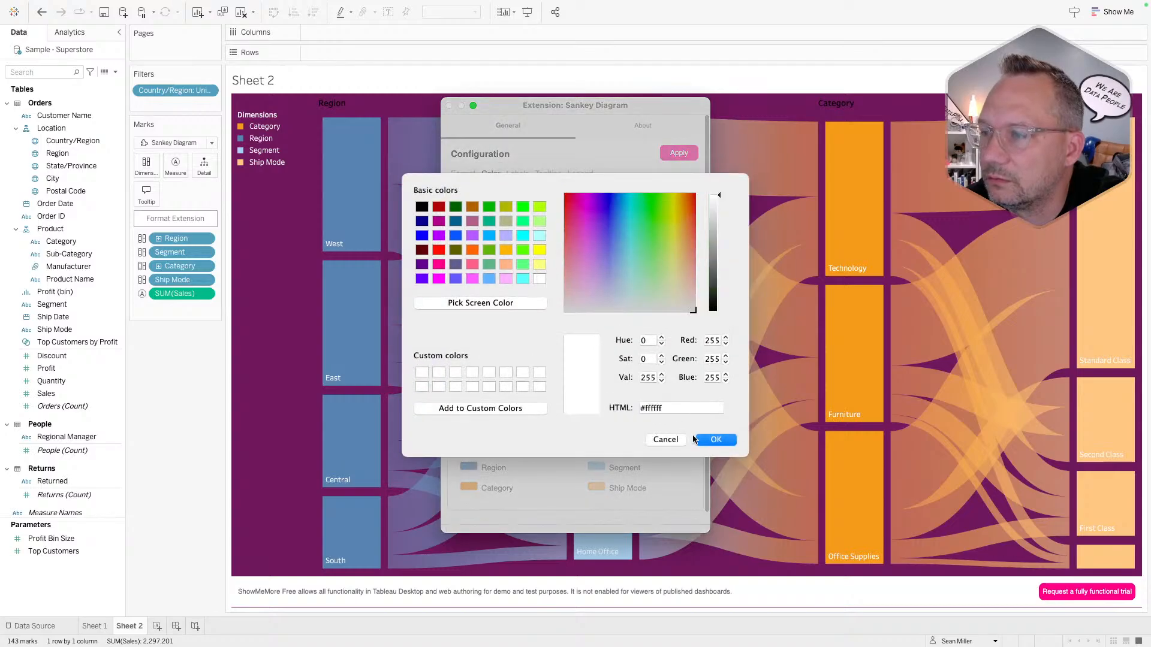
click(714, 441)
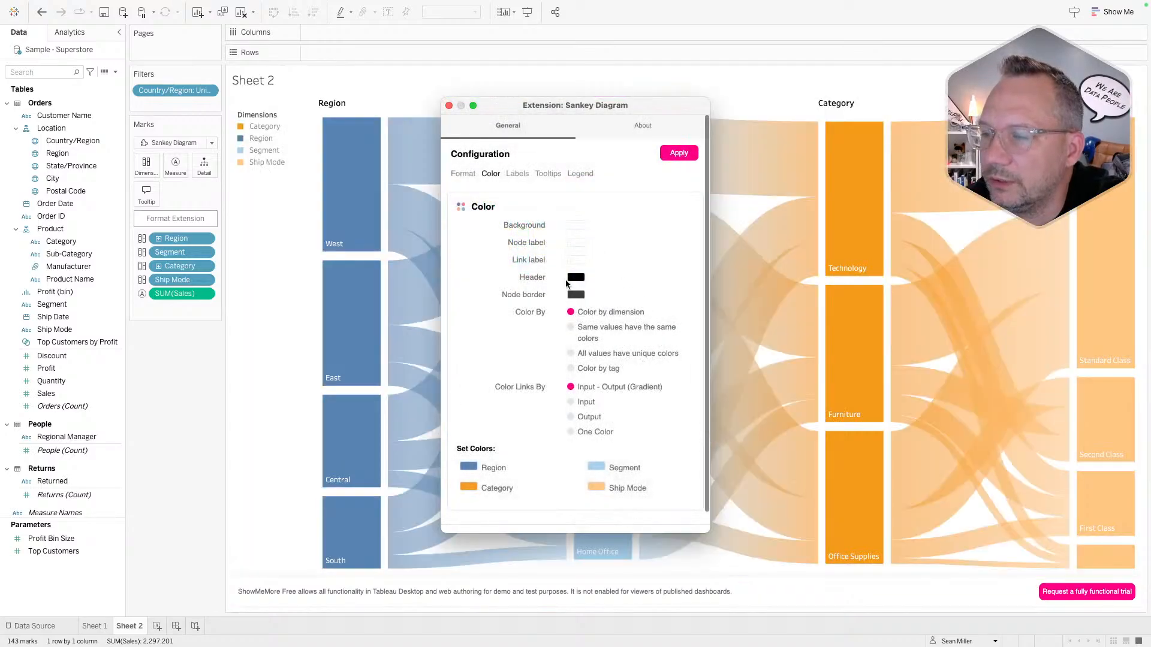
scroll(566, 284, down, 1)
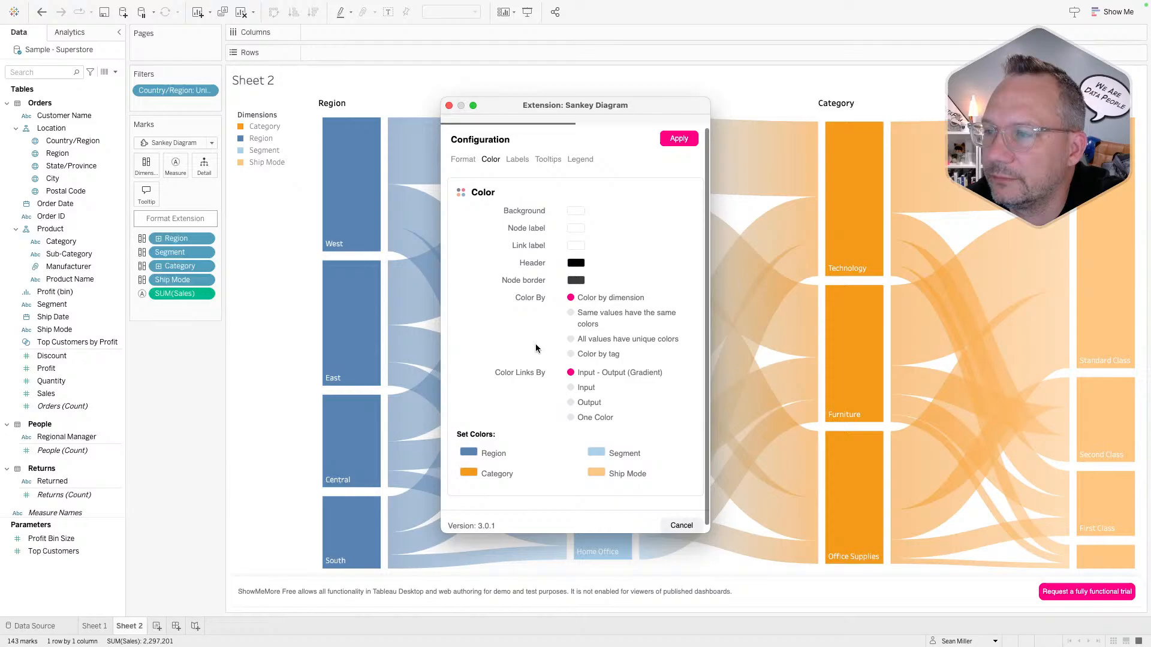
- Set Color By to 'Color by tag' after comparing unique and shared value colouring
click(570, 334)
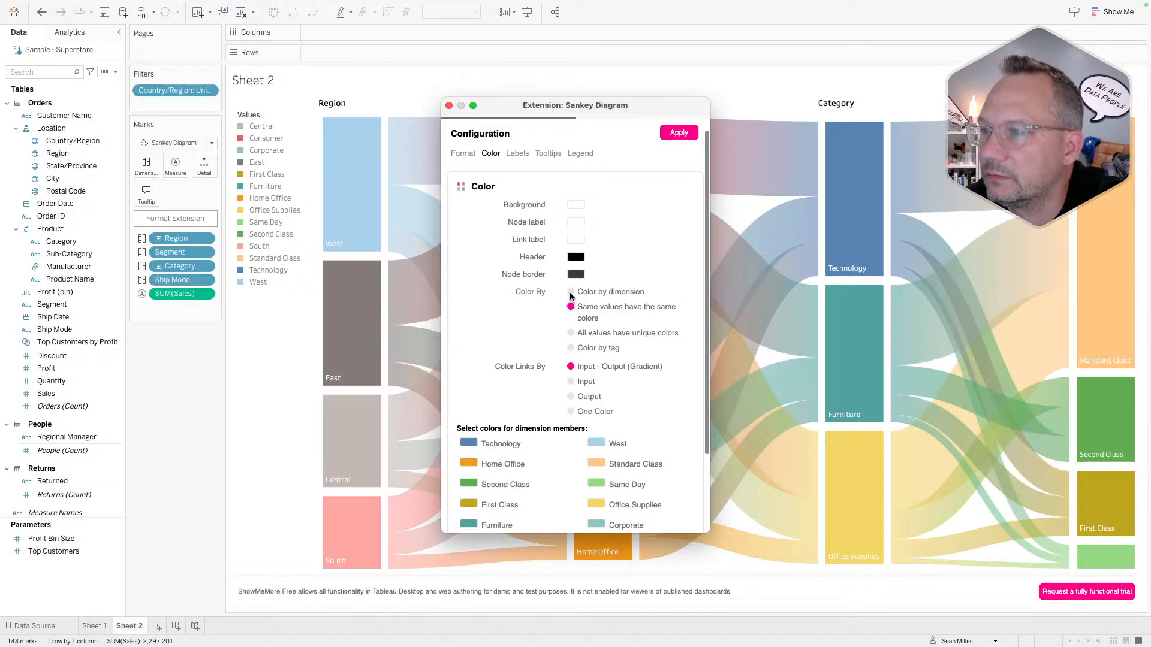
click(570, 292)
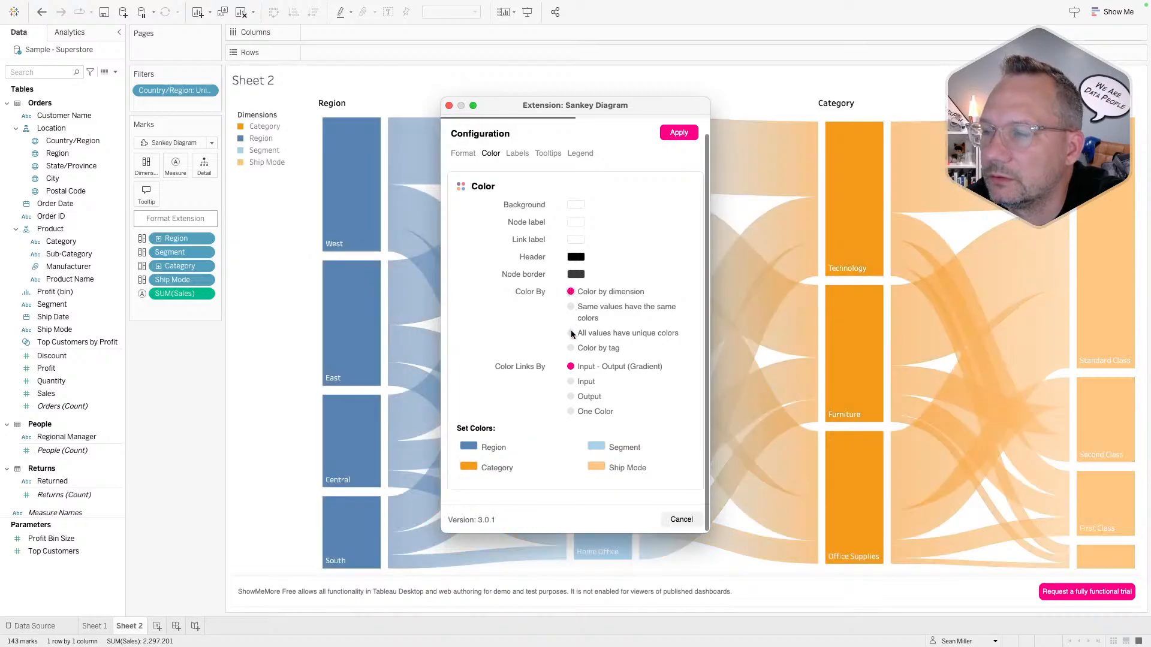
click(570, 307)
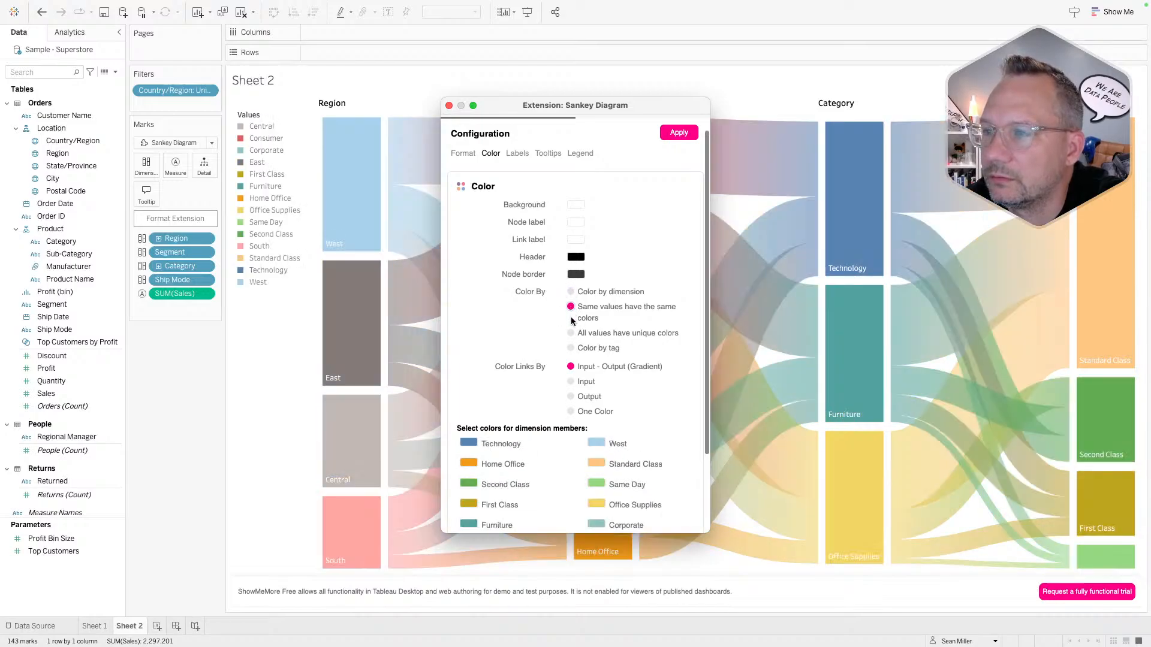
click(571, 333)
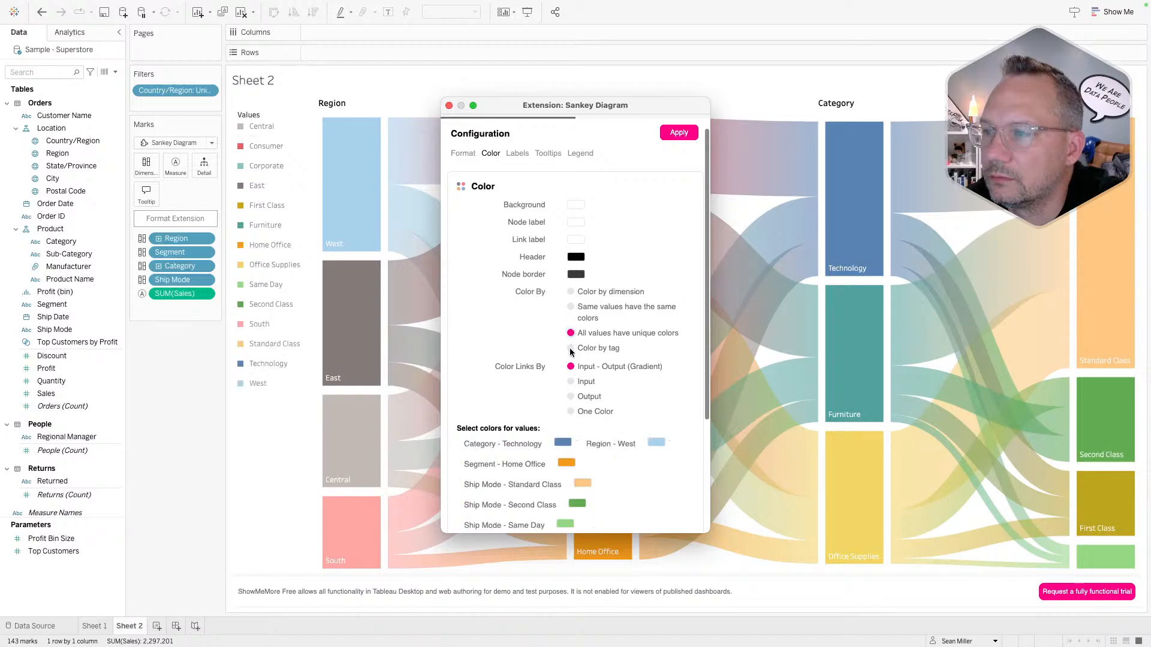
click(571, 307)
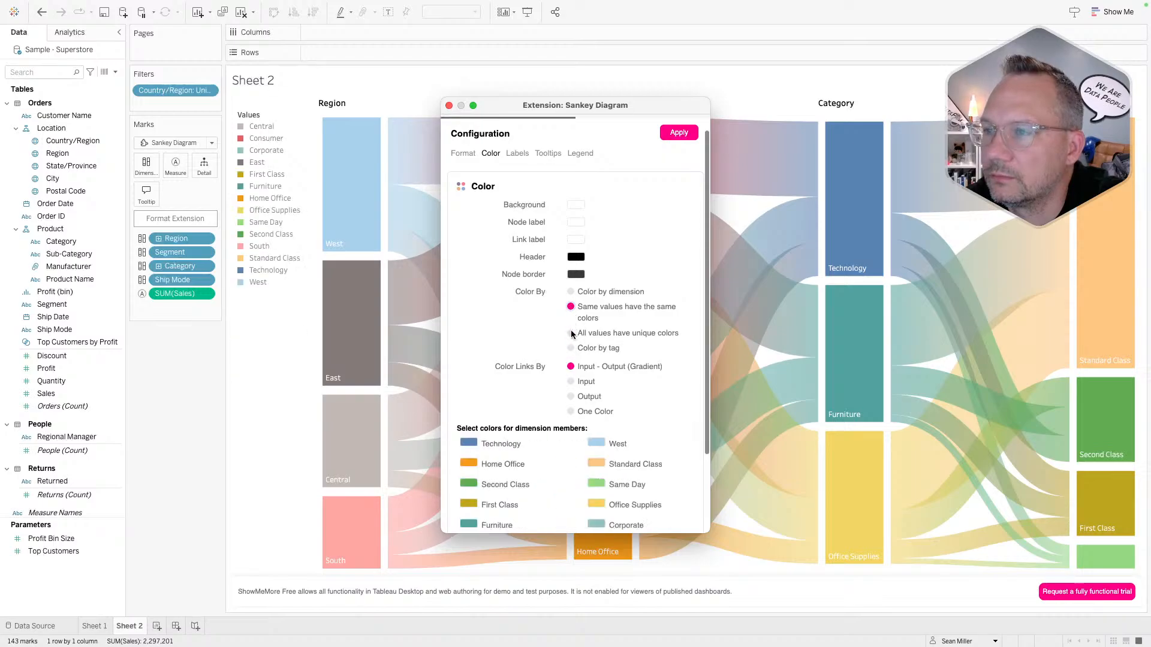
click(571, 334)
click(570, 308)
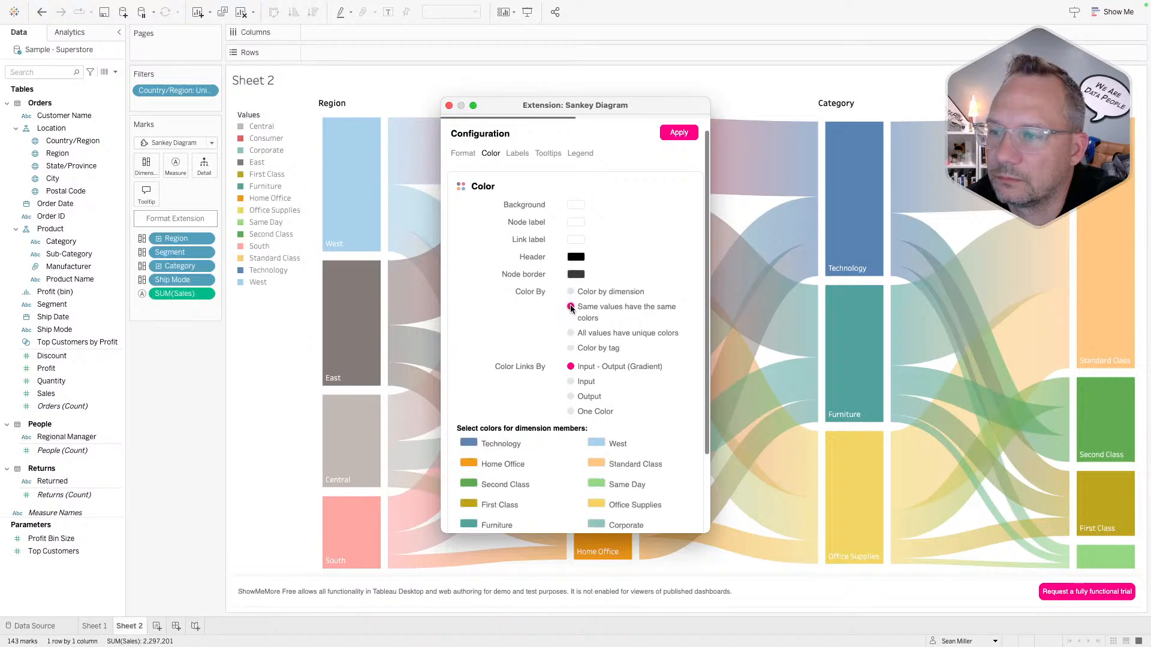
click(572, 349)
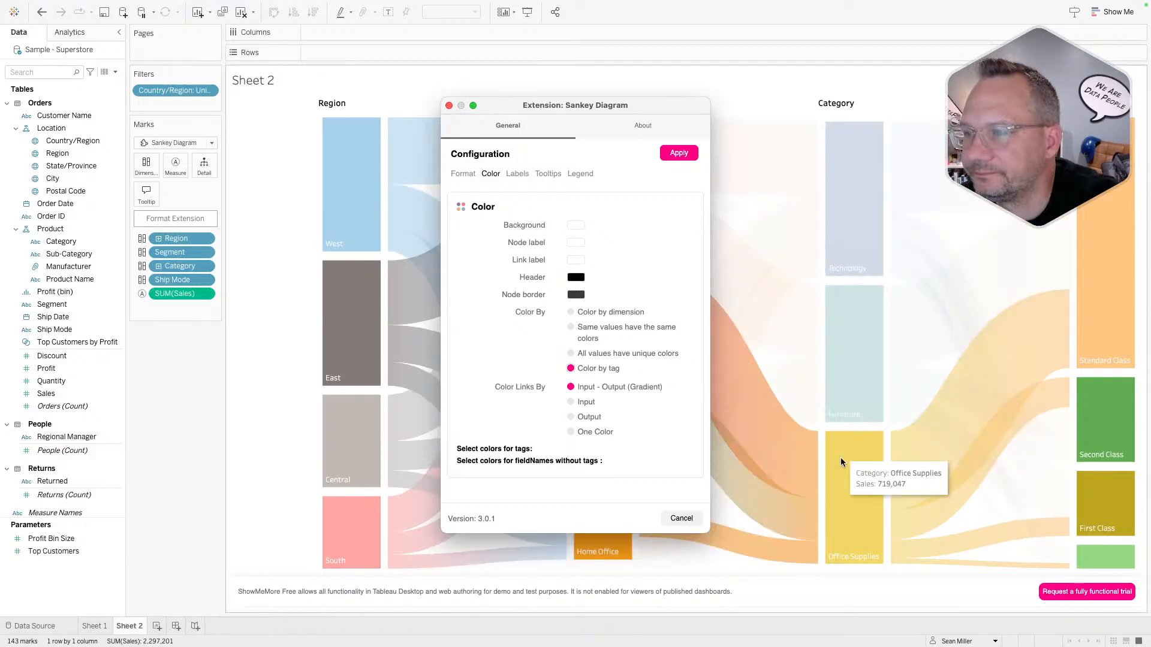
click(570, 402)
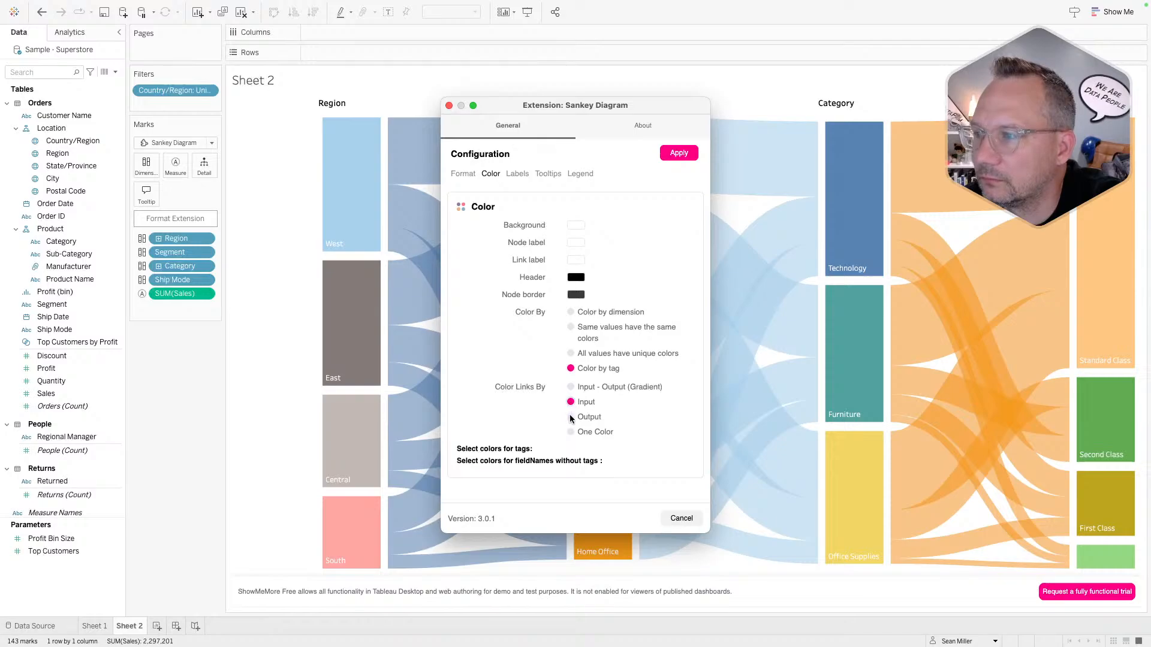
click(570, 418)
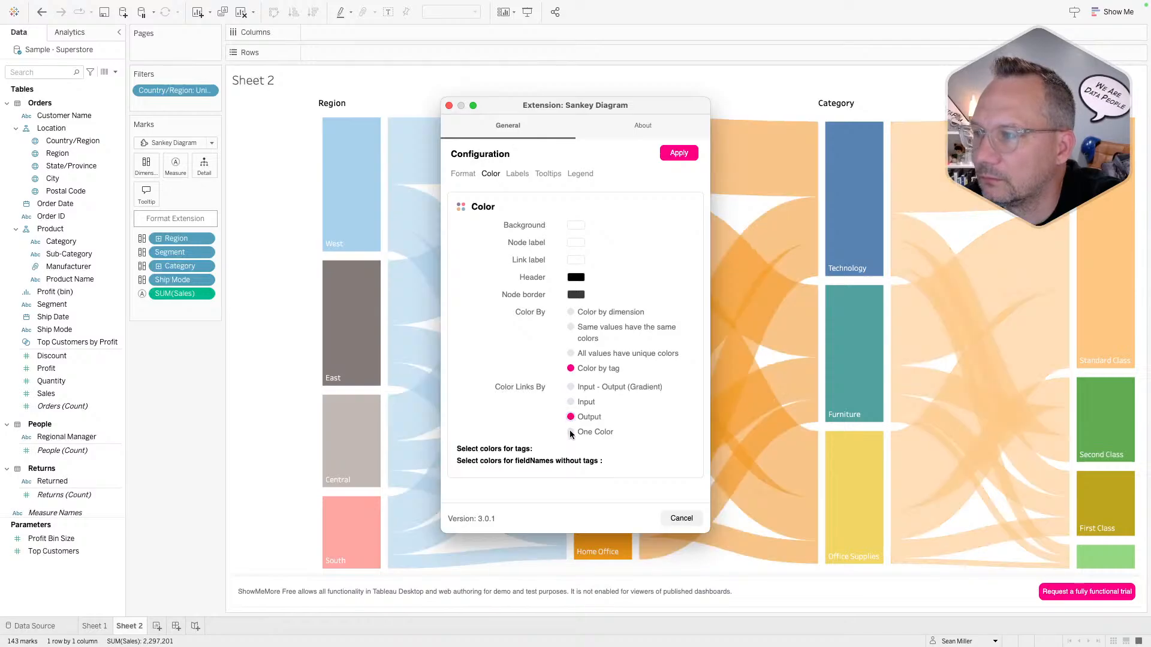
click(571, 432)
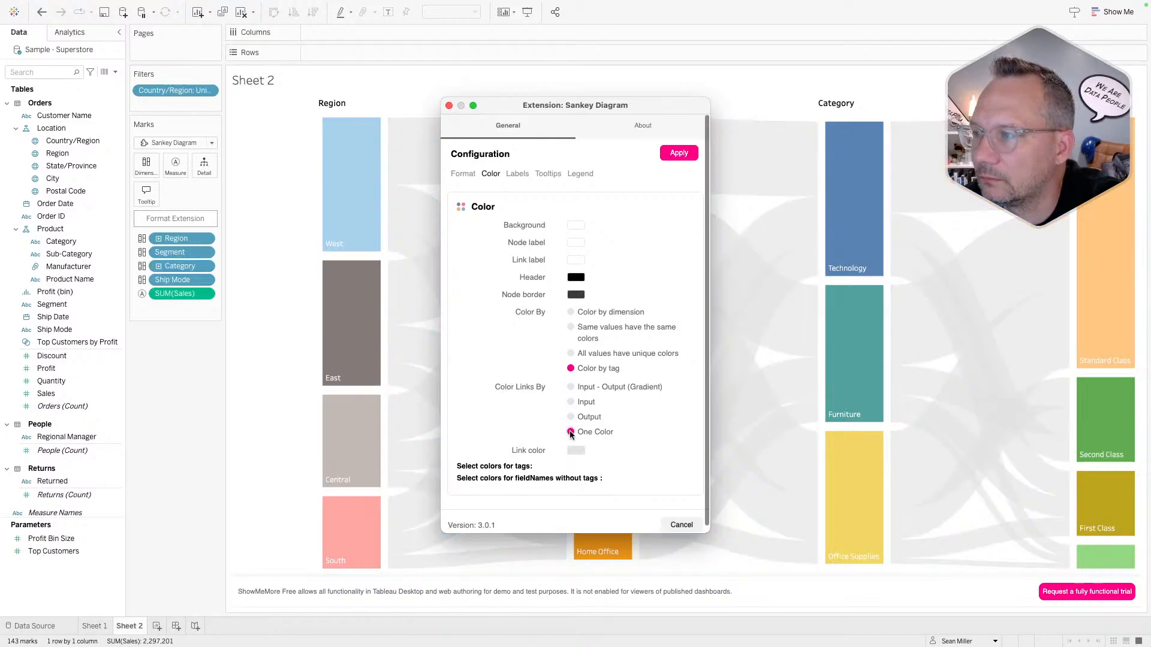
click(570, 387)
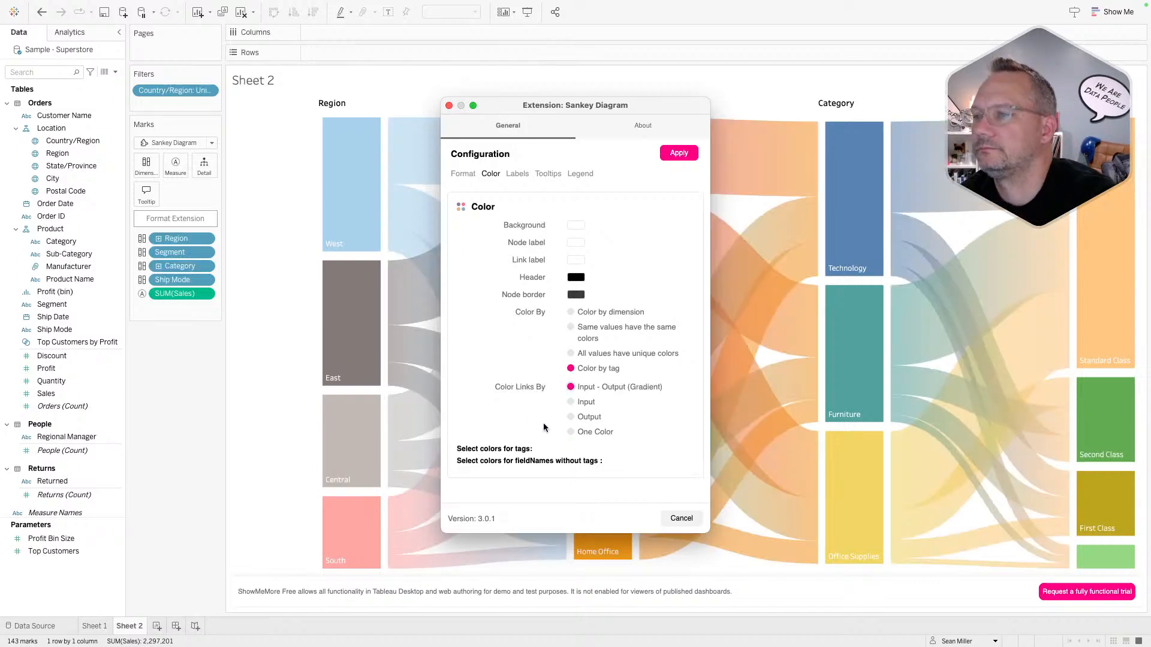
click(570, 403)
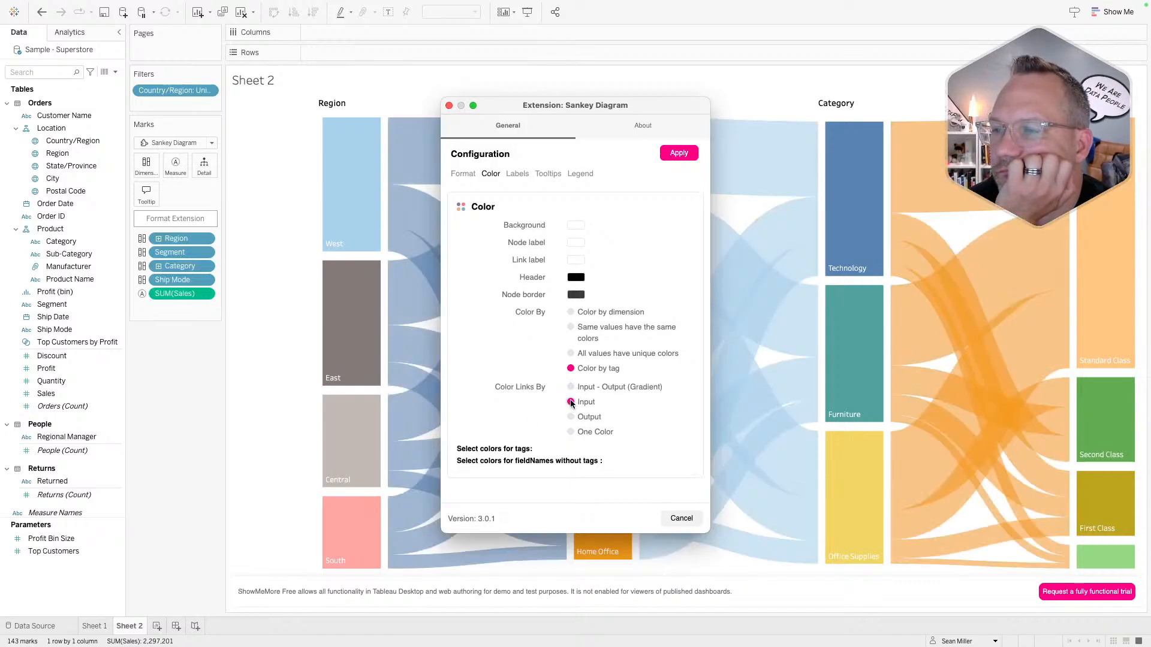
click(571, 327)
click(571, 354)
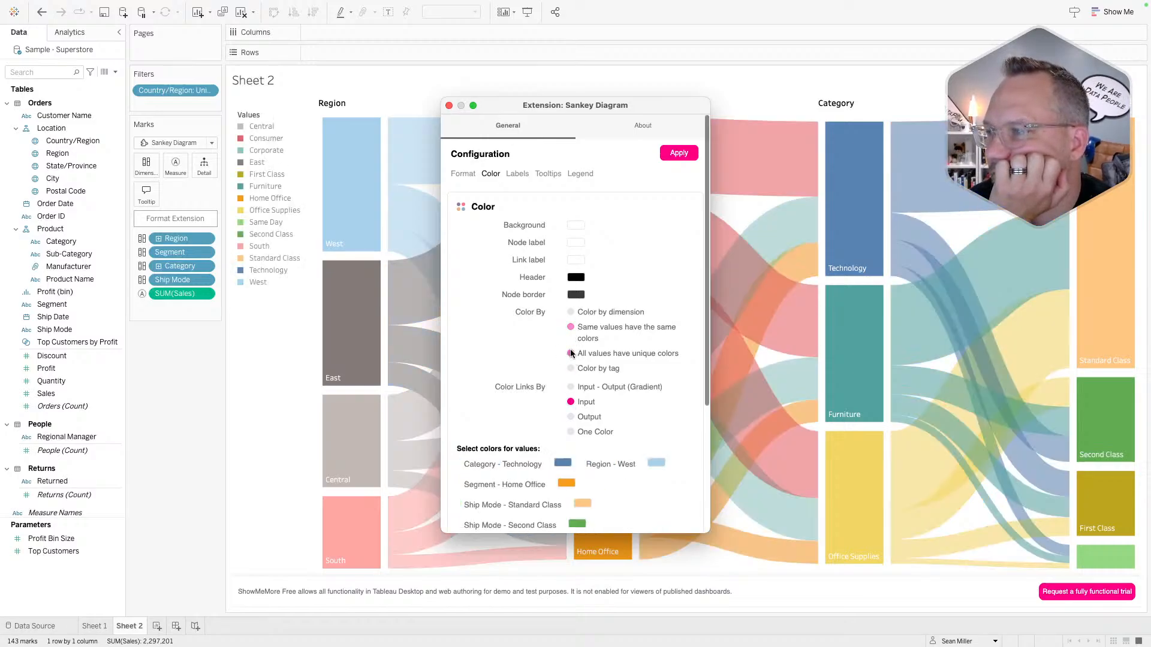
click(571, 368)
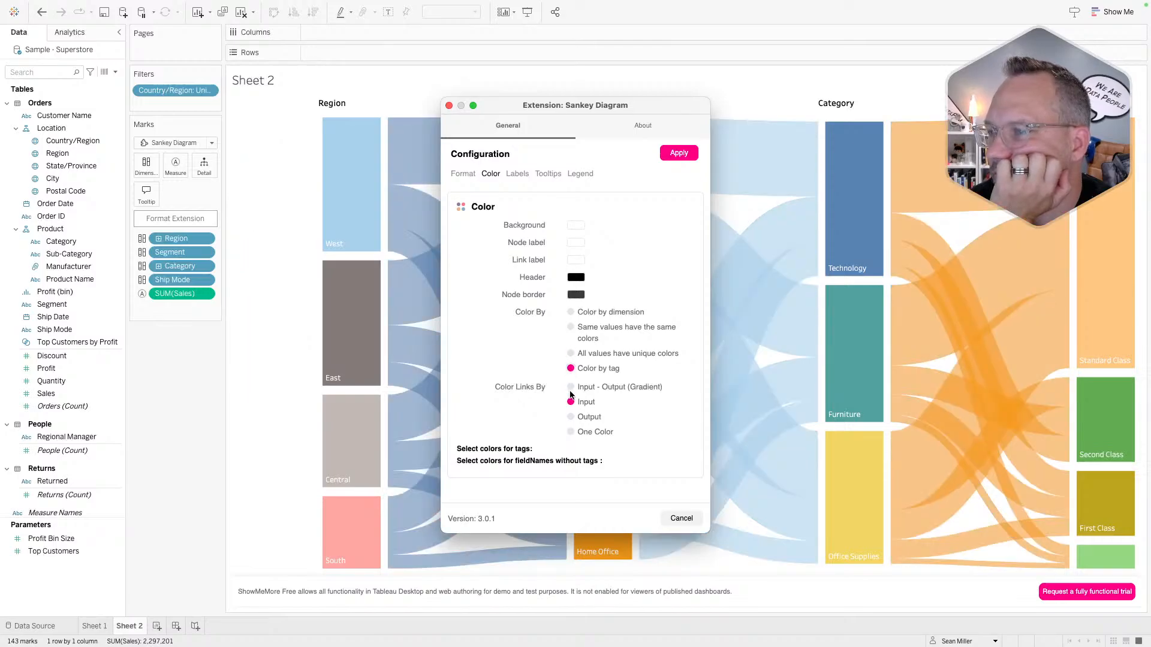
click(570, 388)
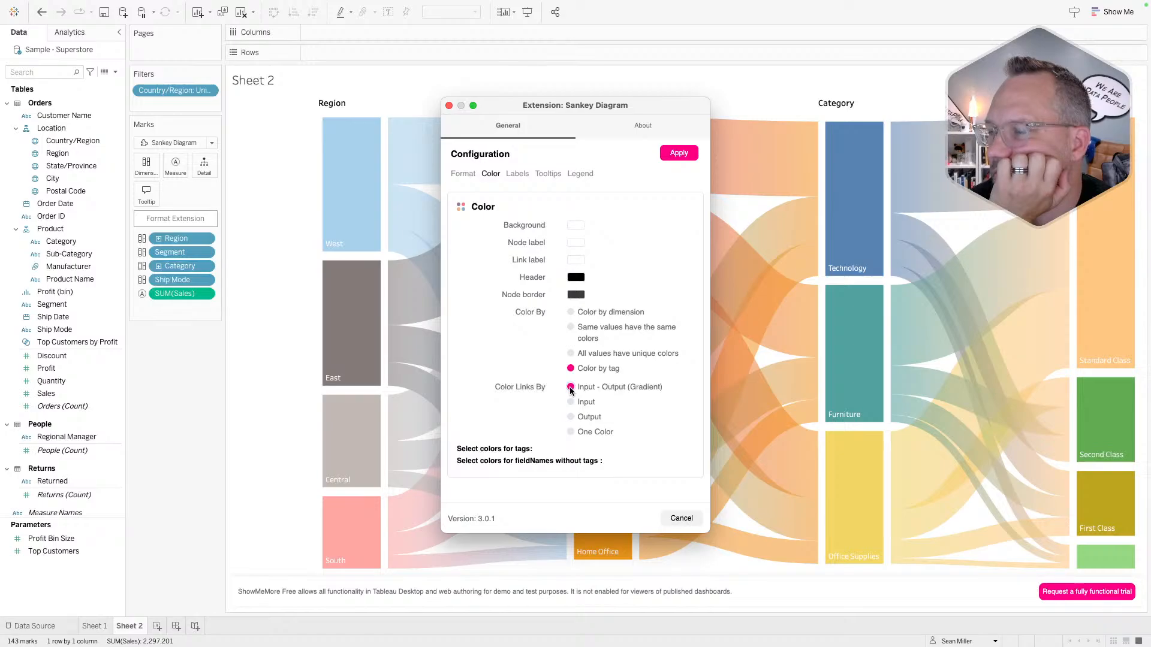
- Browse the extension's About release notes, then return to the General settings
click(625, 127)
scroll(535, 335, down, 5)
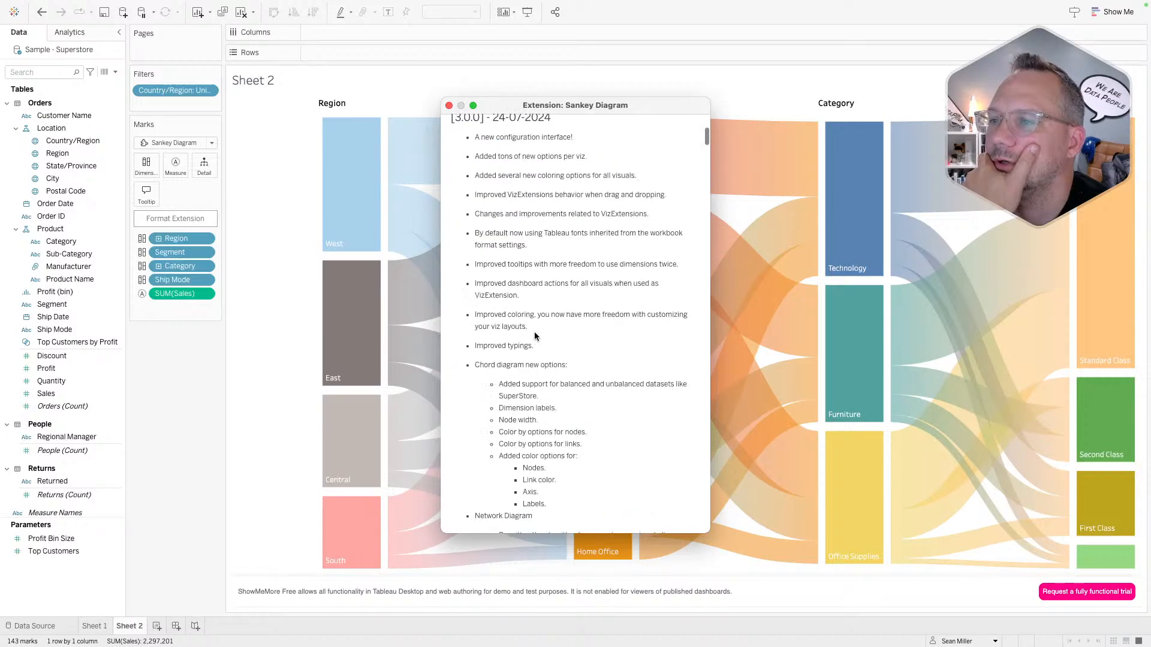
scroll(534, 332, down, 5)
scroll(501, 168, up, 15)
click(495, 126)
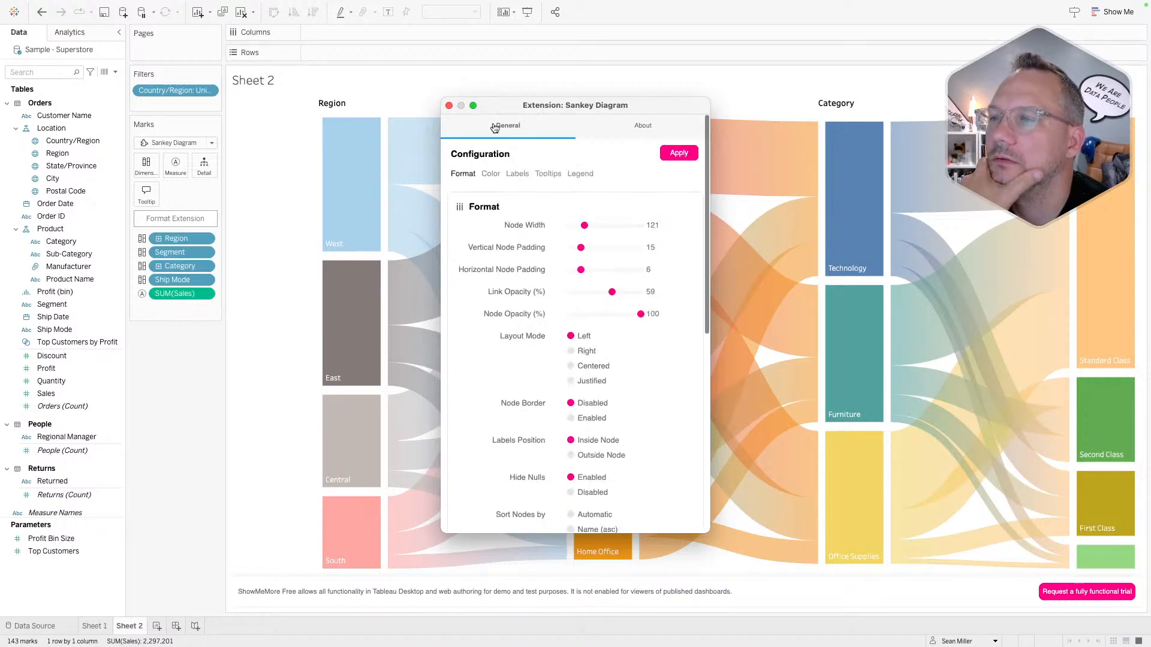
scroll(521, 399, down, 10)
scroll(520, 398, up, 10)
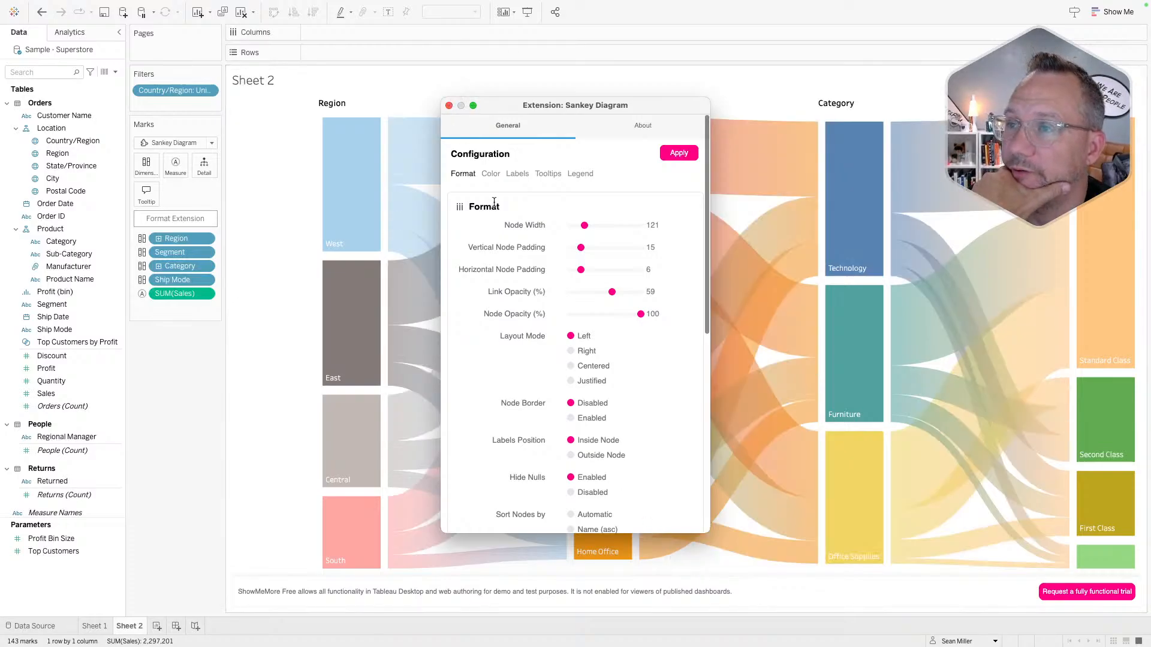
- Uncheck Show legend and close the Sankey configuration window
click(580, 174)
click(461, 244)
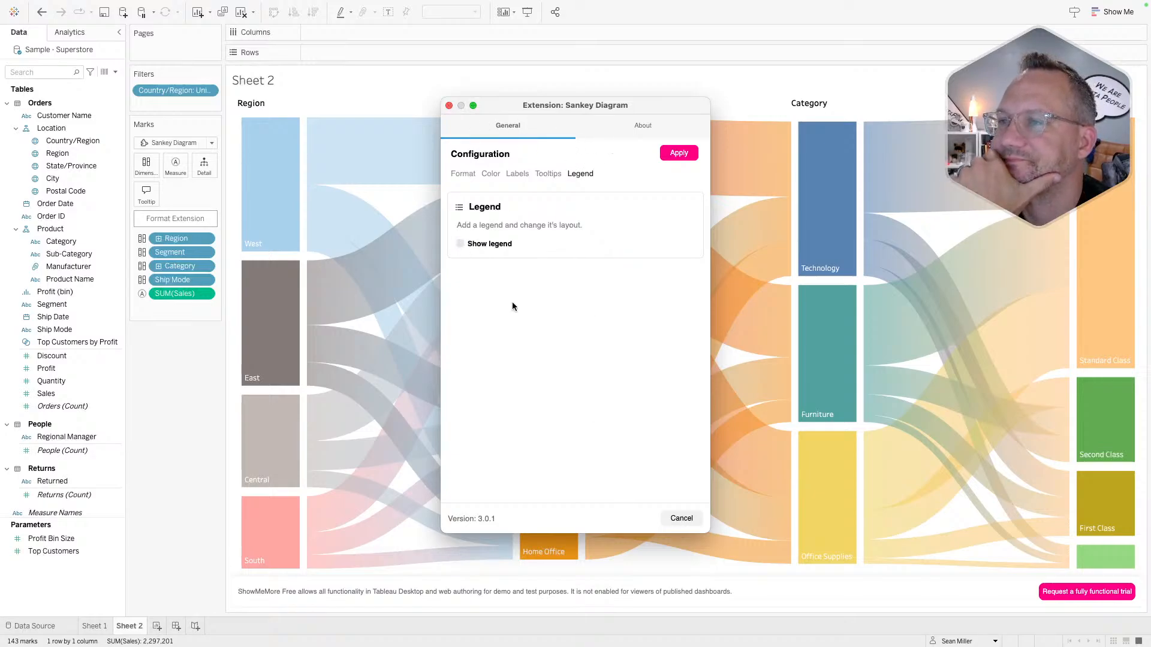
click(448, 106)
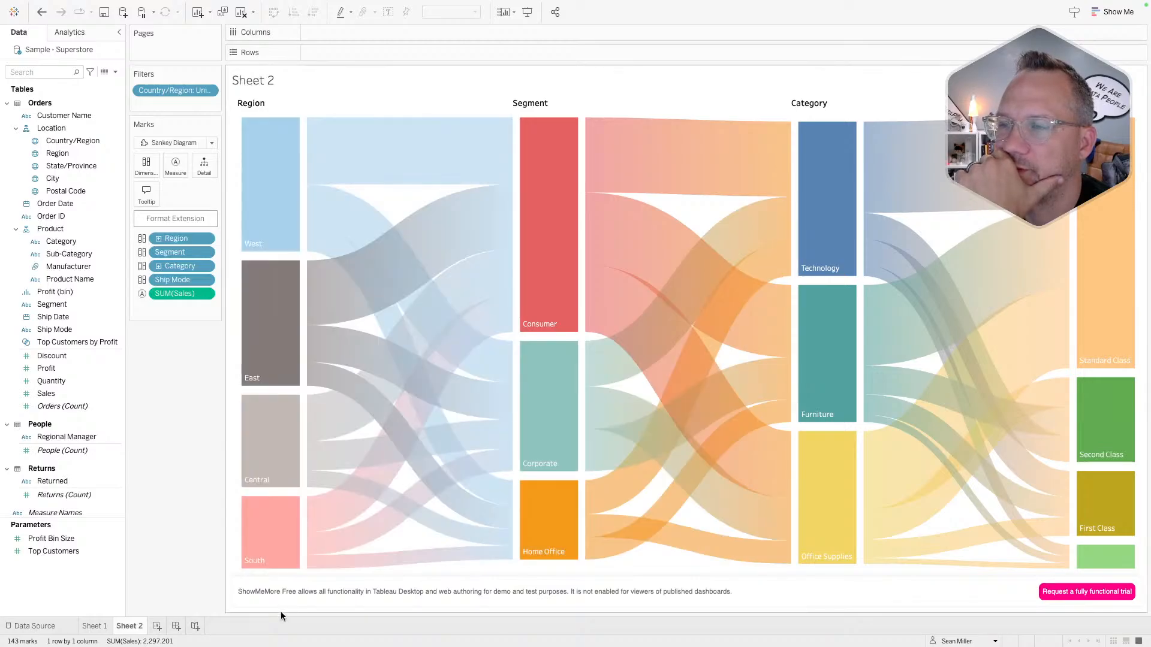
mouse_move(545, 289)
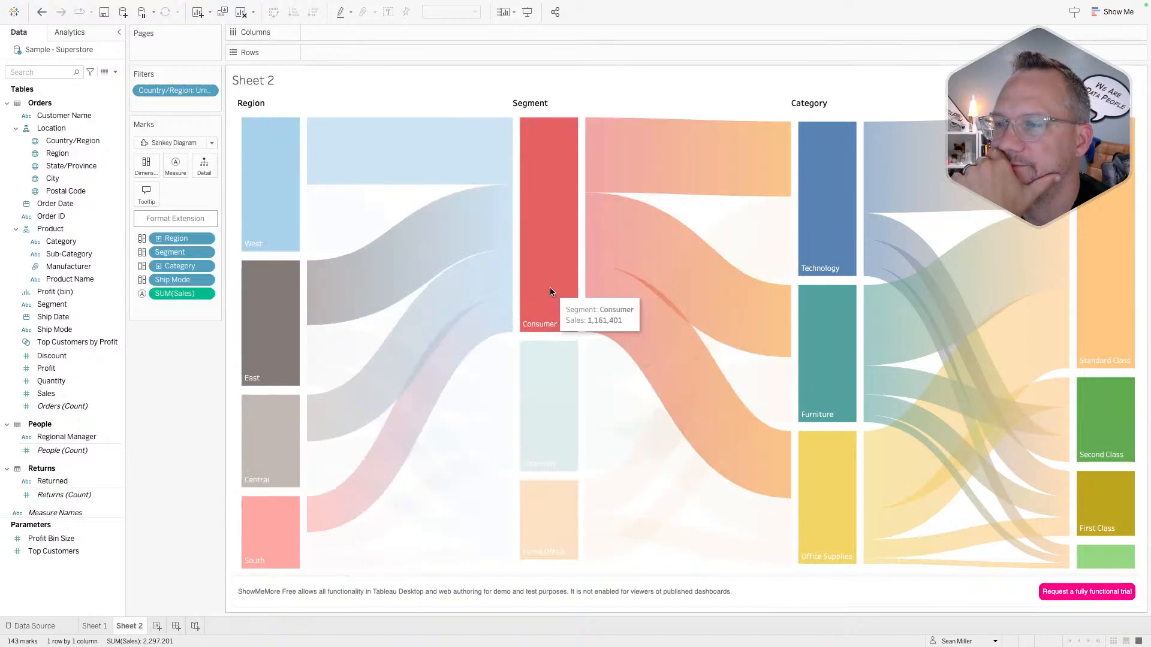
mouse_move(505, 296)
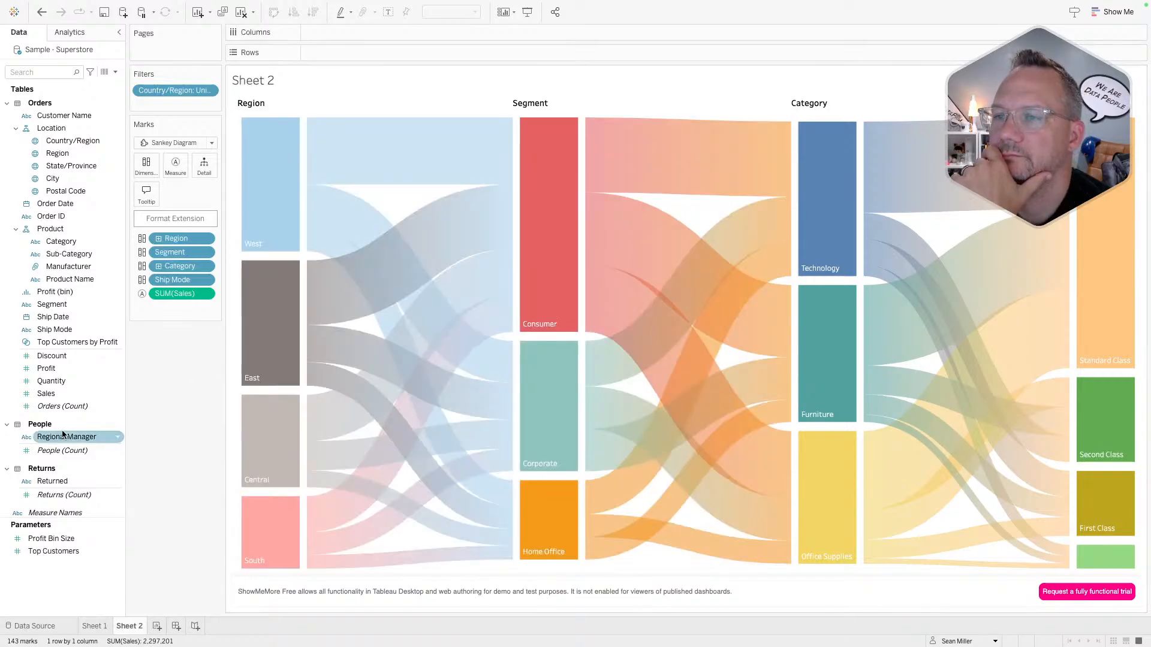
- Create a new worksheet, Sheet 3, and choose a viz extension as its mark type
click(156, 626)
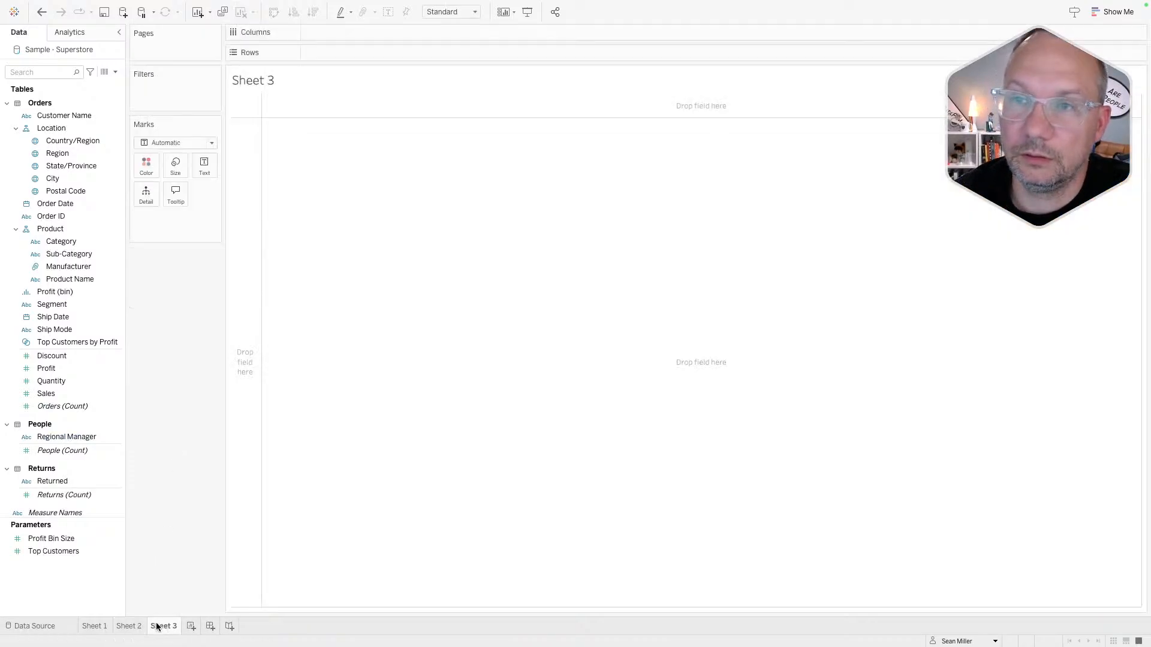
click(174, 142)
click(188, 383)
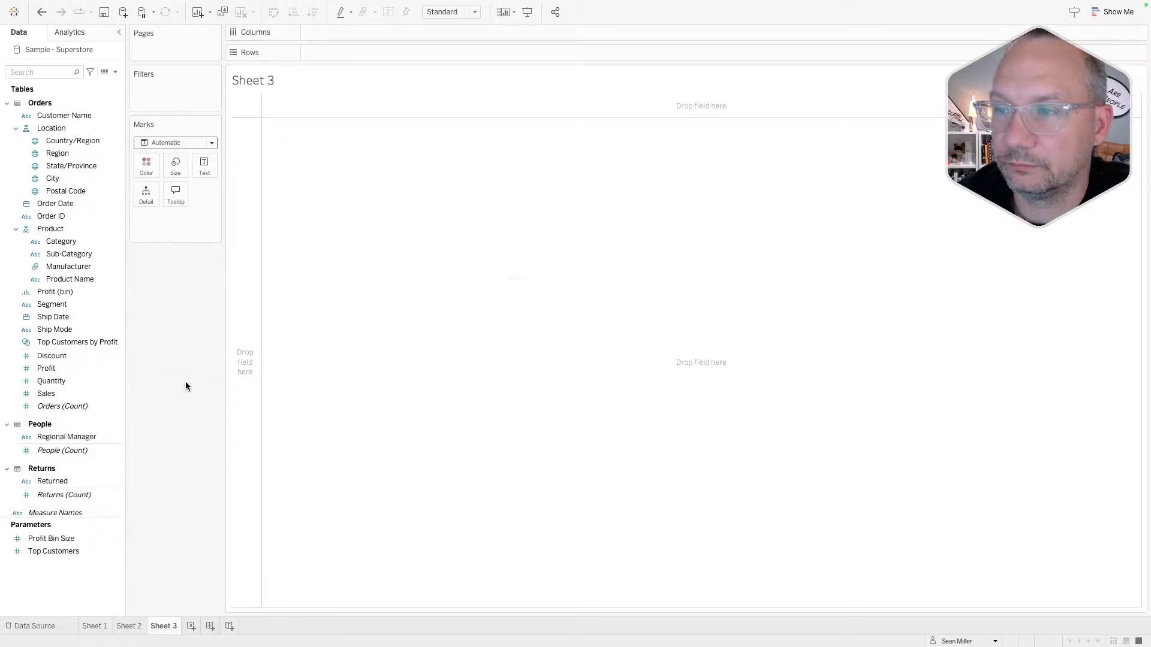
- Search extensions for 'sankey' and add LaDataViz's Radial Sankey to the sheet
click(374, 172)
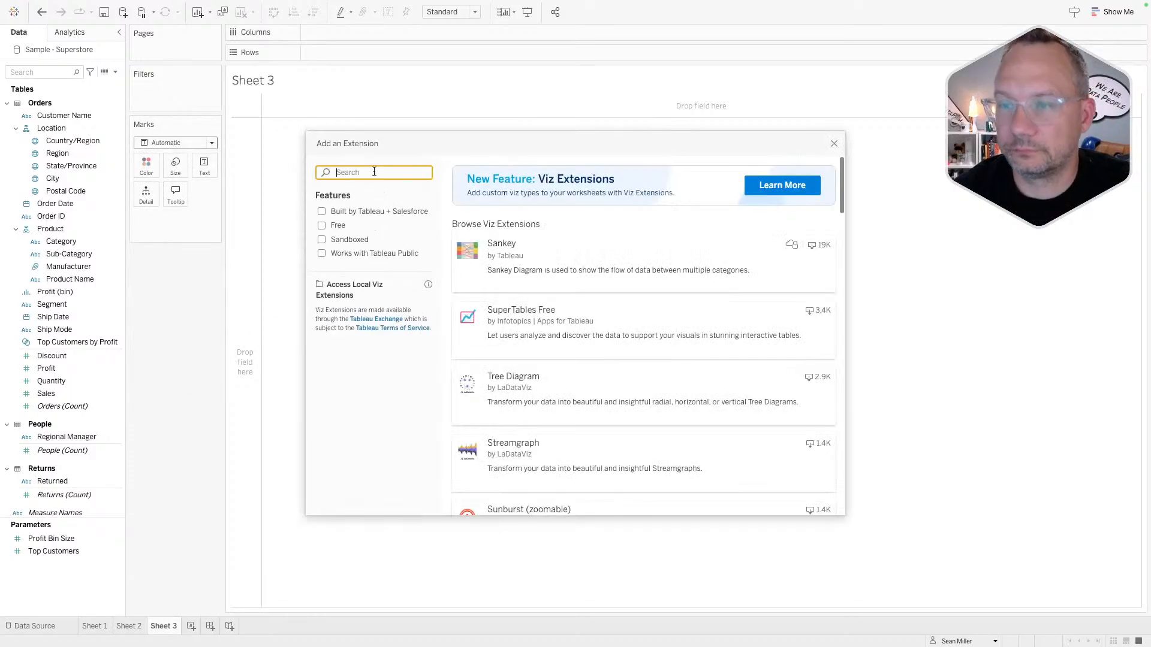
text(sankey)
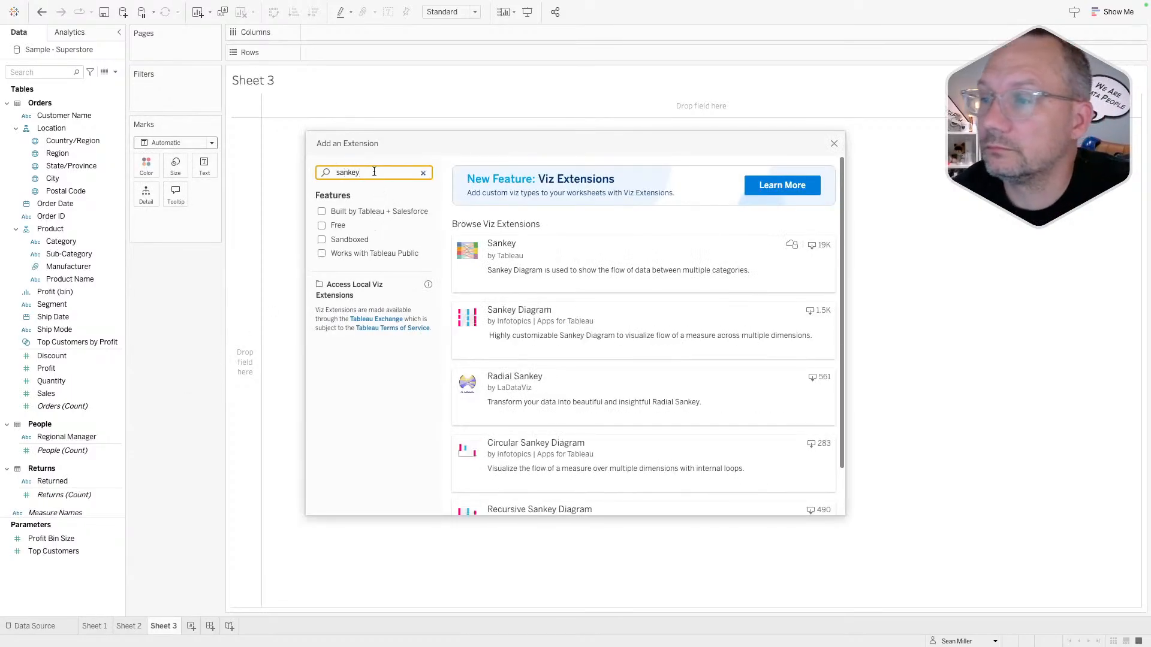
scroll(488, 406, down, 1)
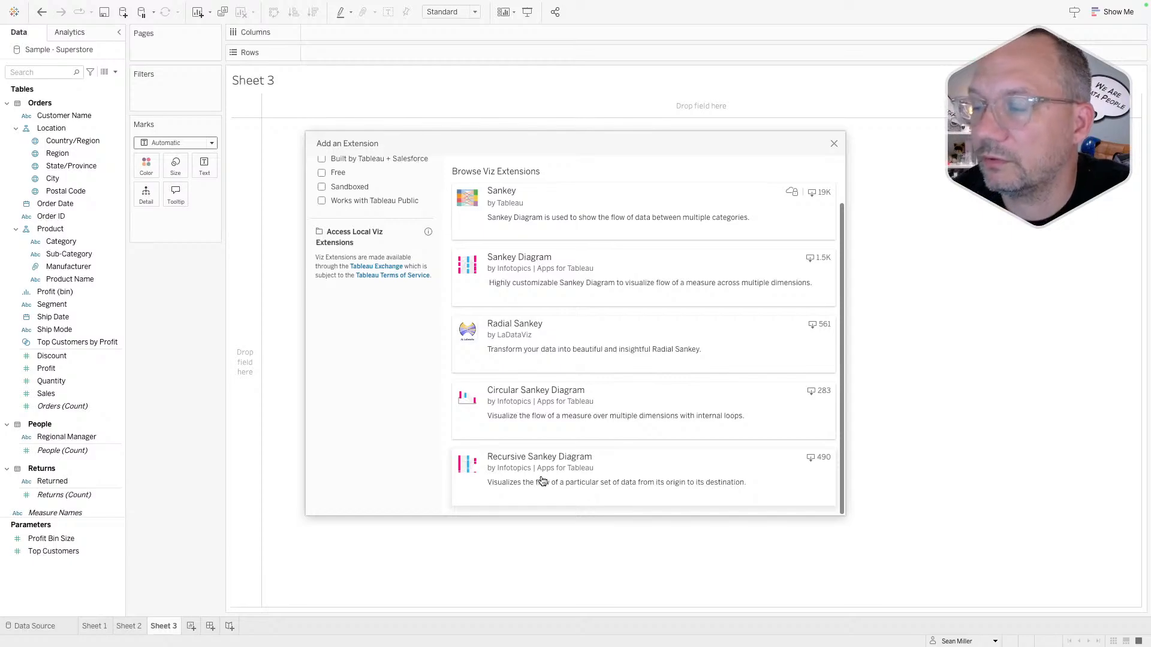
scroll(542, 481, up, 1)
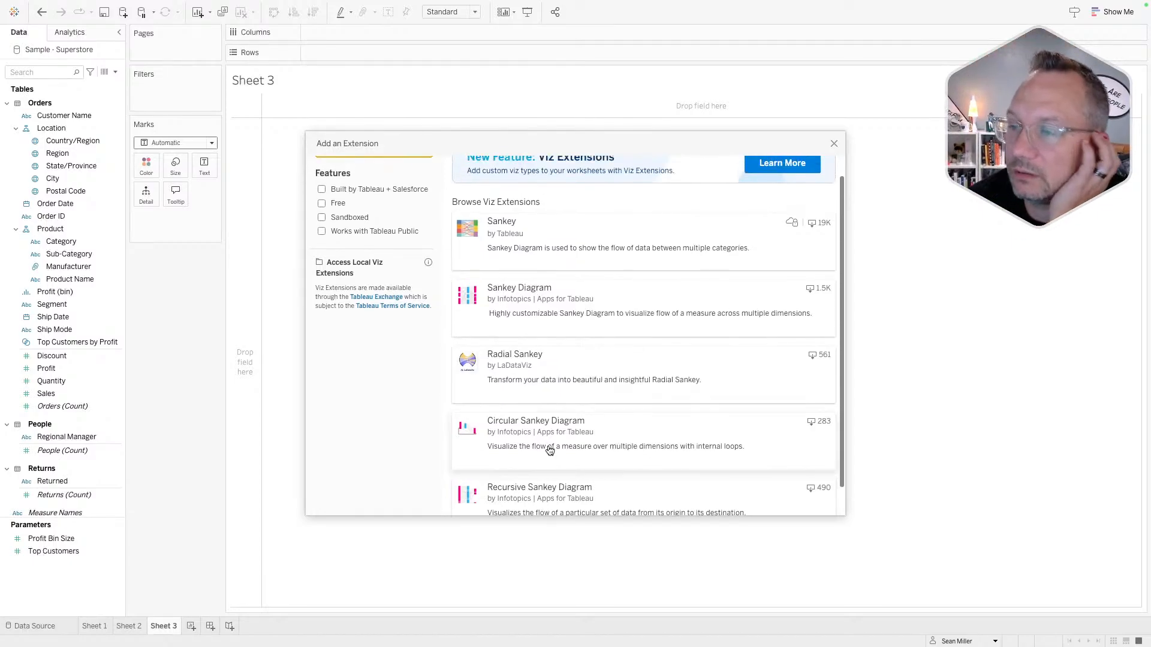
click(566, 376)
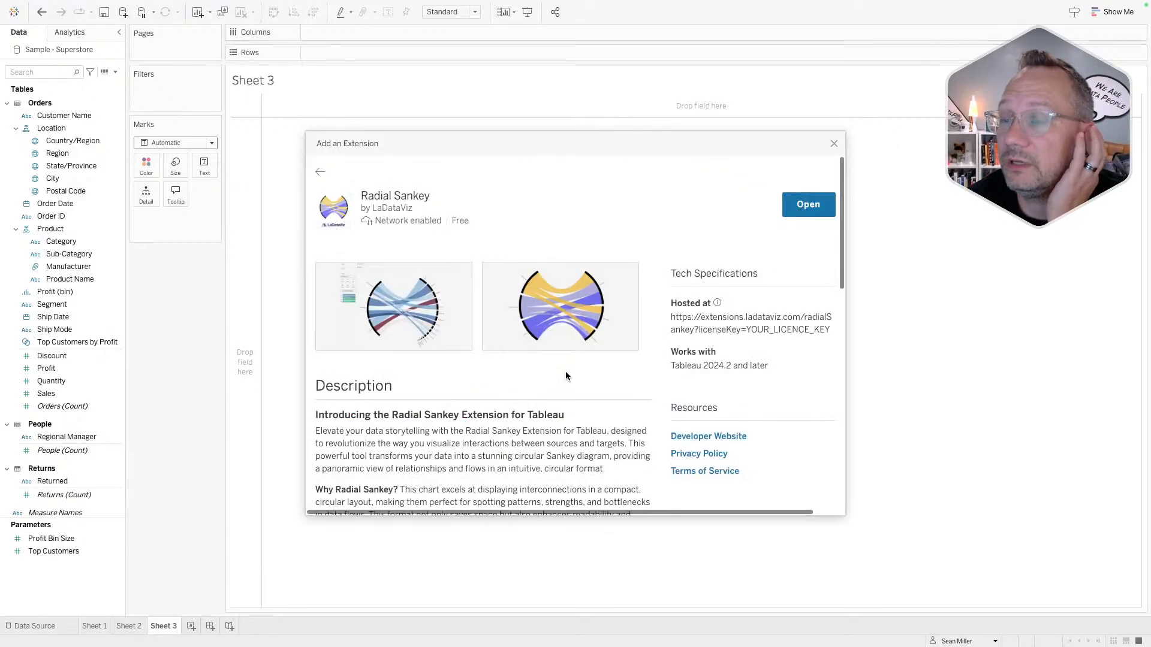
click(811, 203)
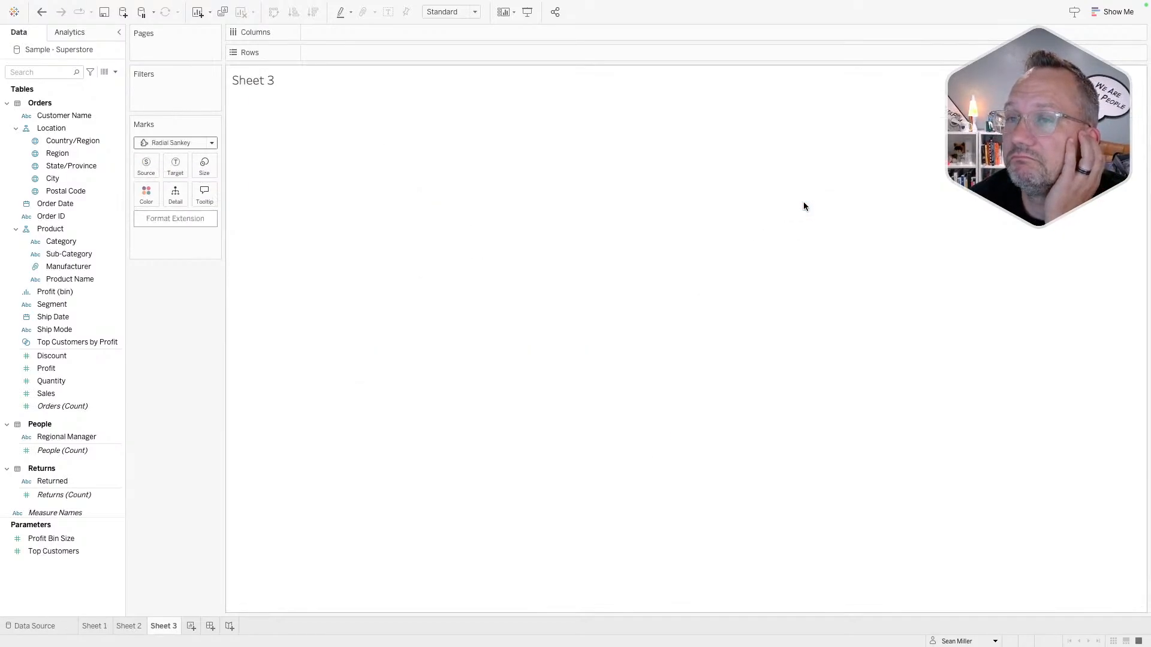
- Allow the Radial Sankey extension, then filter Country/Region to United States only
click(708, 378)
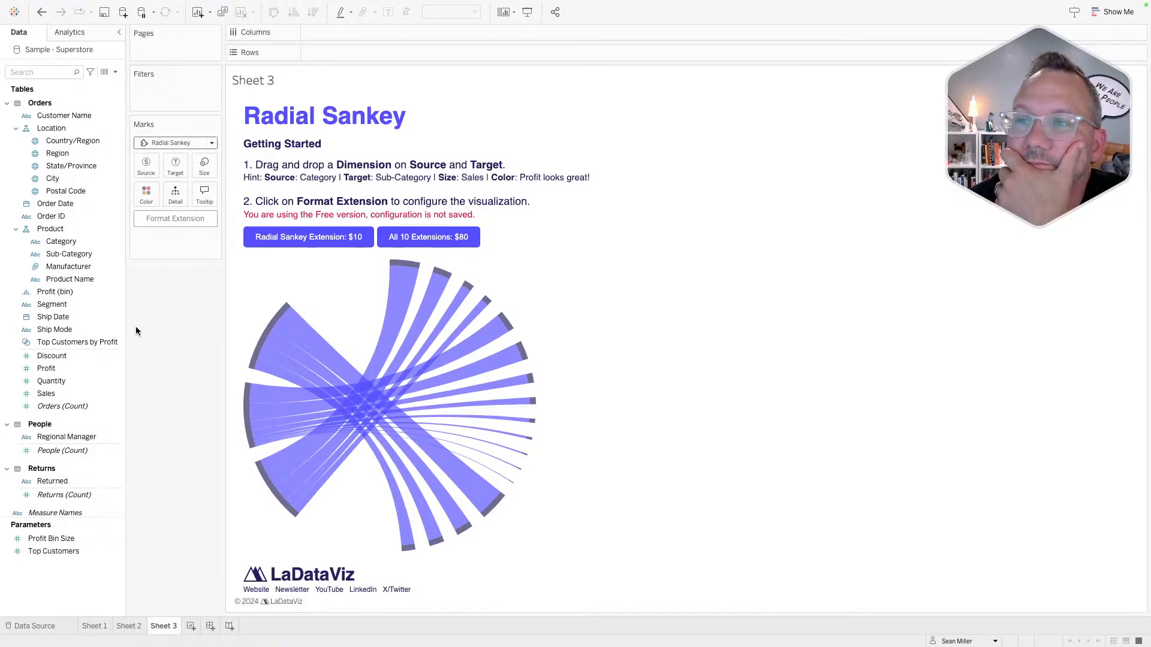
click(72, 140)
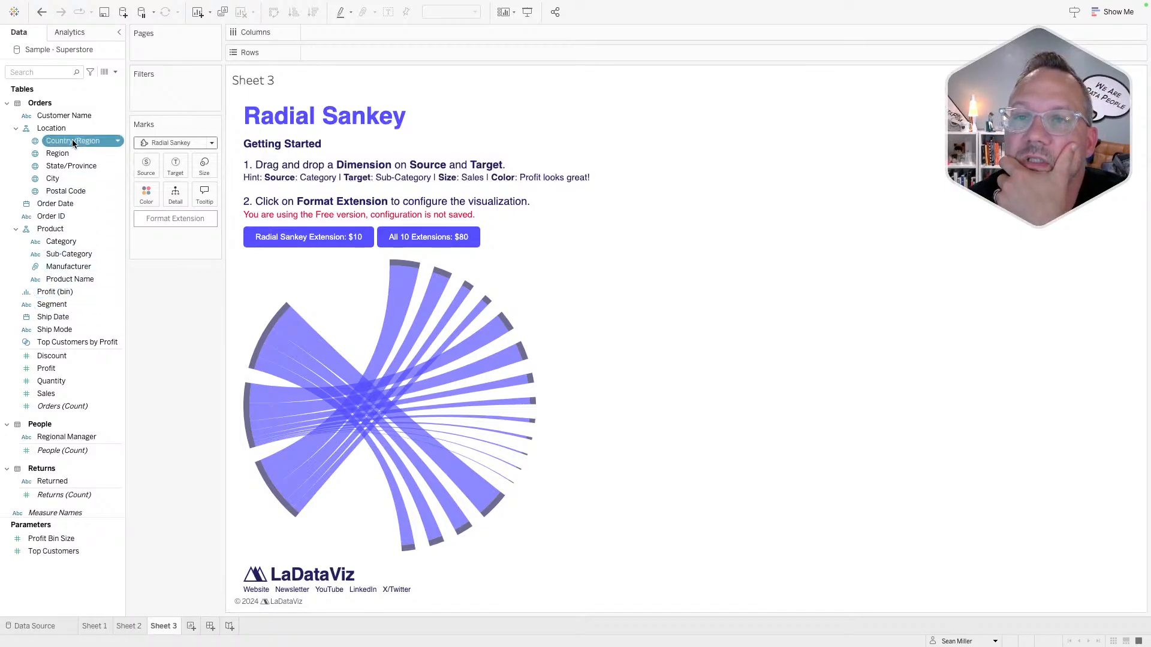
drag(73, 141, 161, 92)
click(470, 229)
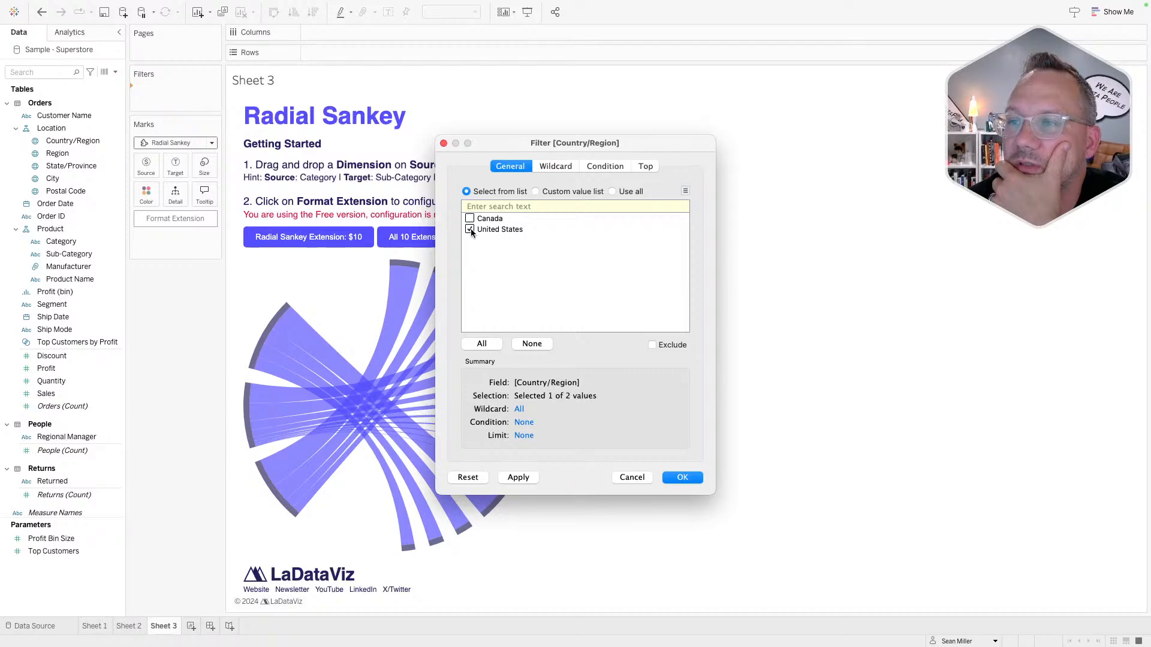
click(683, 478)
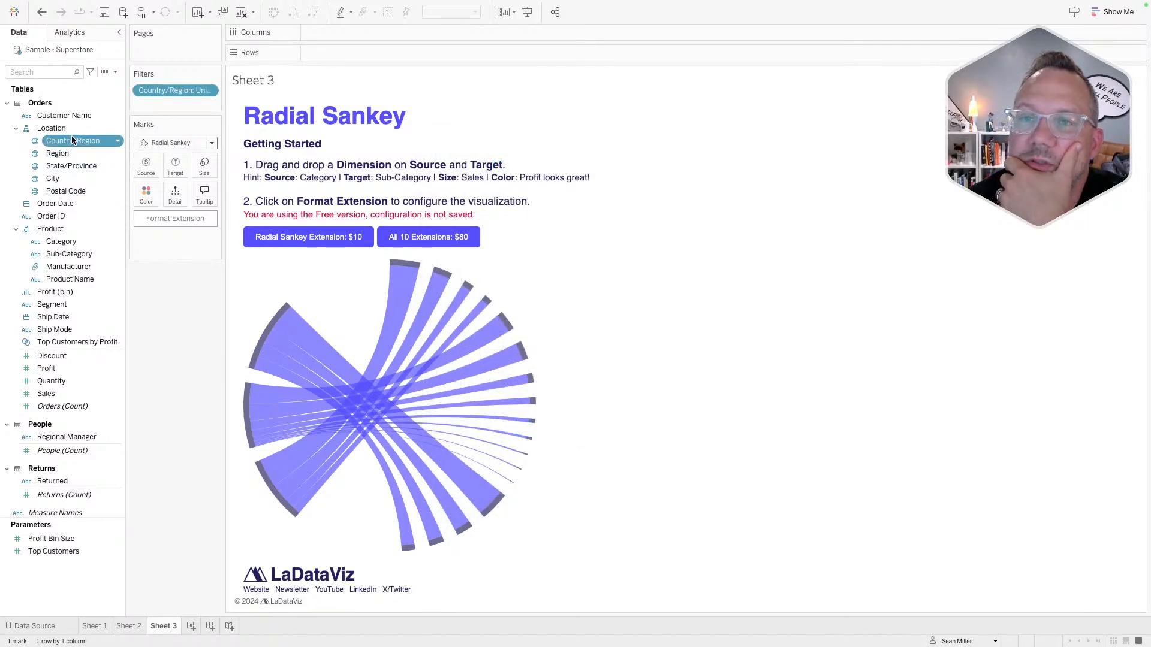
- Assign Country/Region as Source and Segment as Target, undoing a Sub-Category source trial
drag(72, 141, 147, 164)
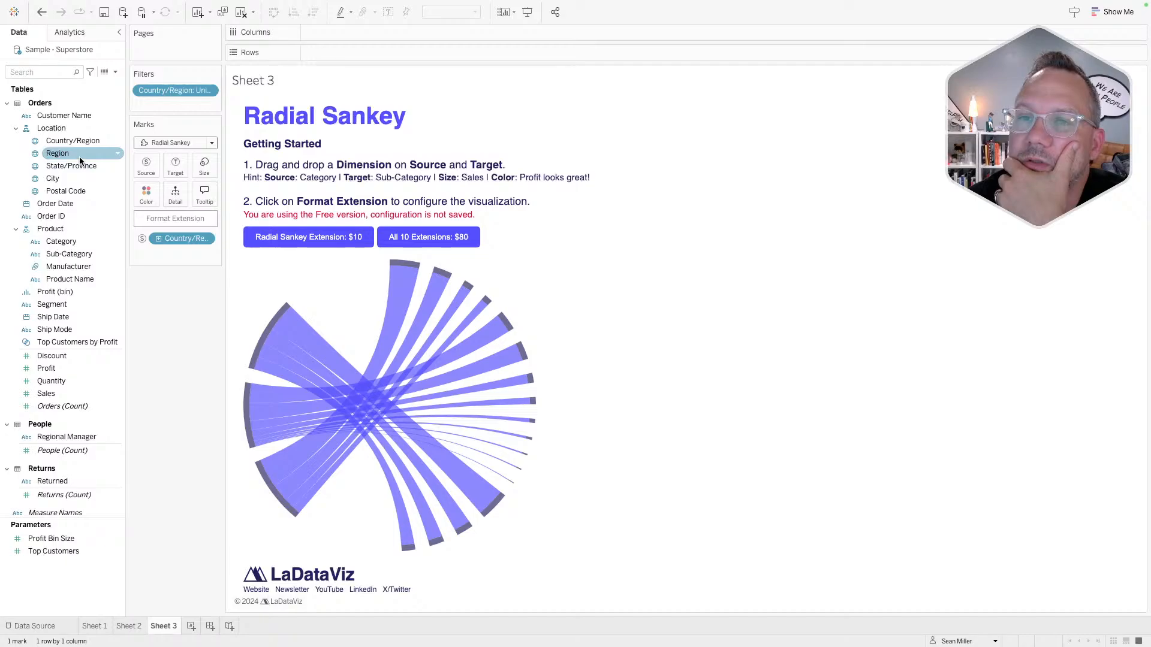
drag(60, 305, 175, 166)
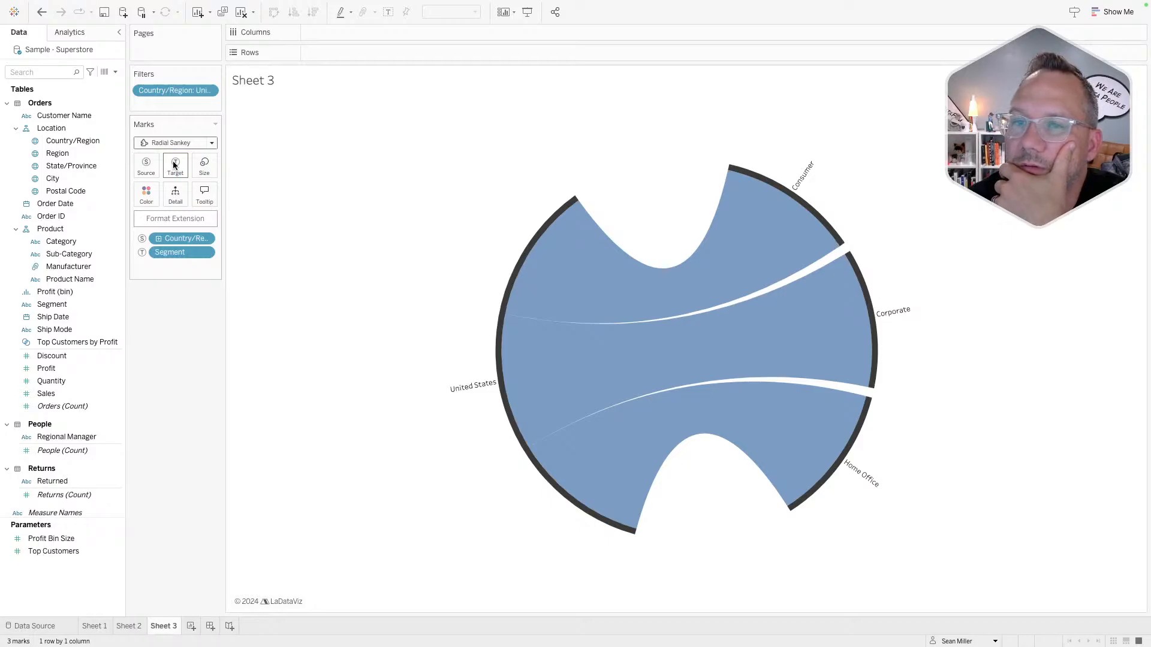
drag(66, 254, 143, 168)
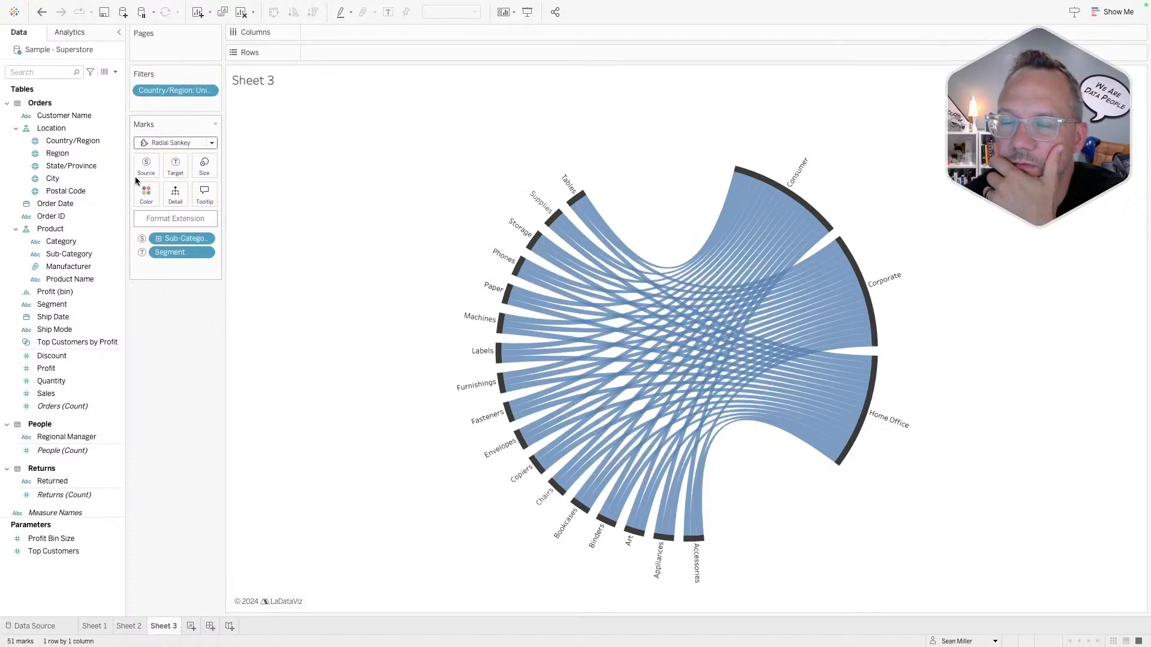
key(ctrl+z)
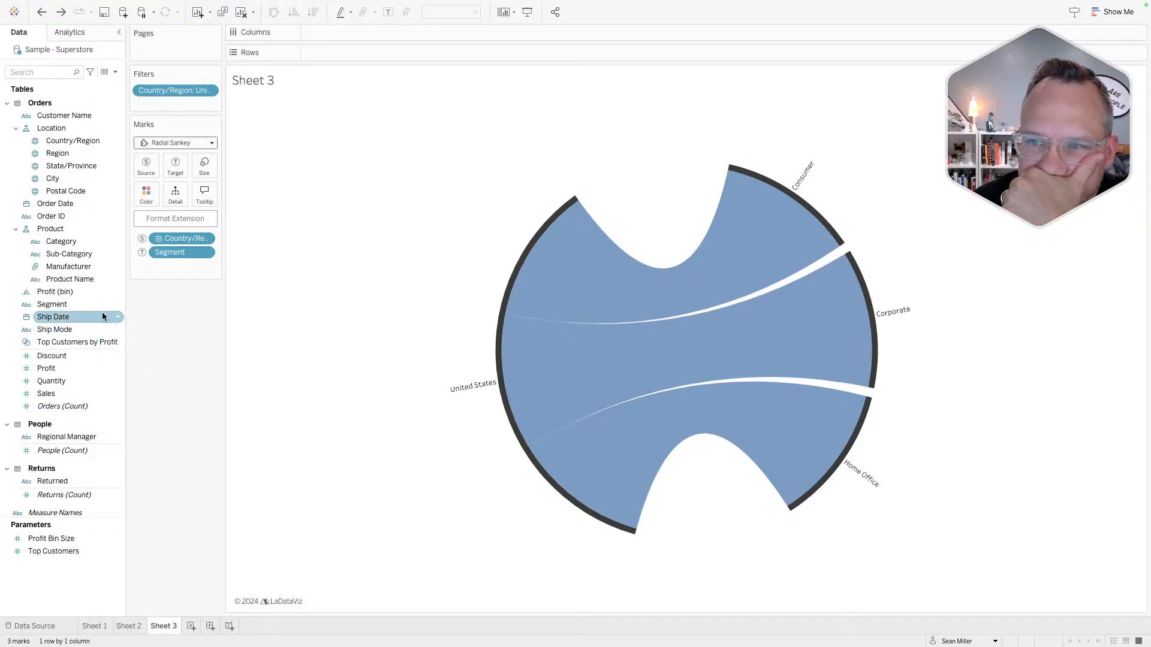
- Add Category to the Marks card and set it as the flow Source
click(64, 307)
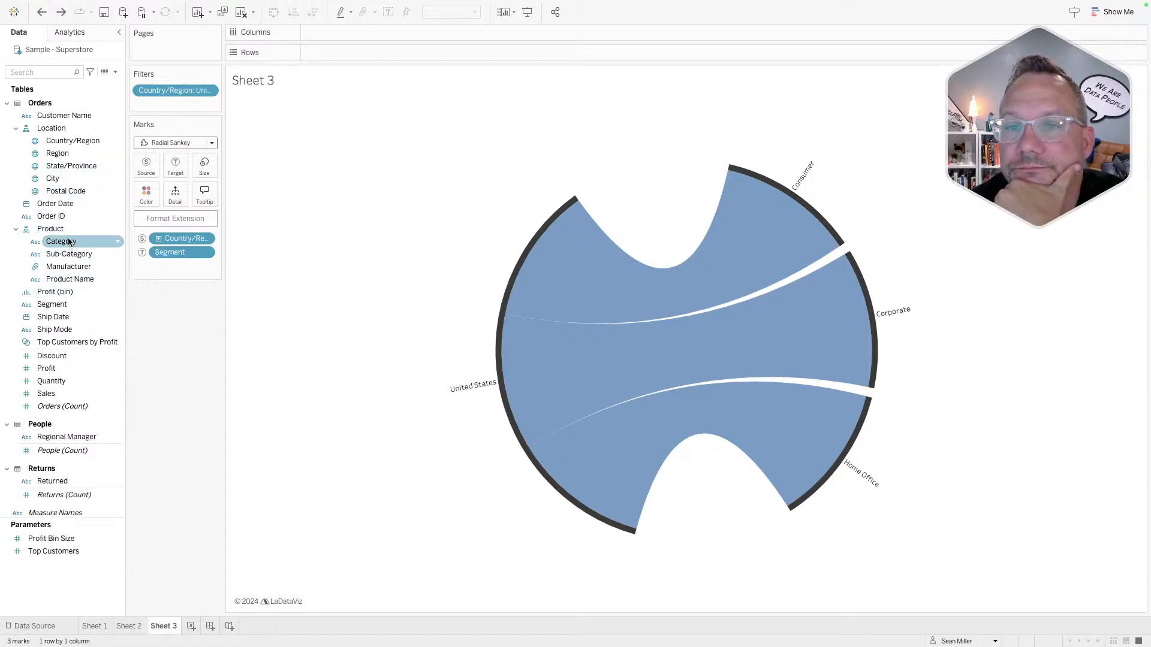
drag(62, 242, 144, 165)
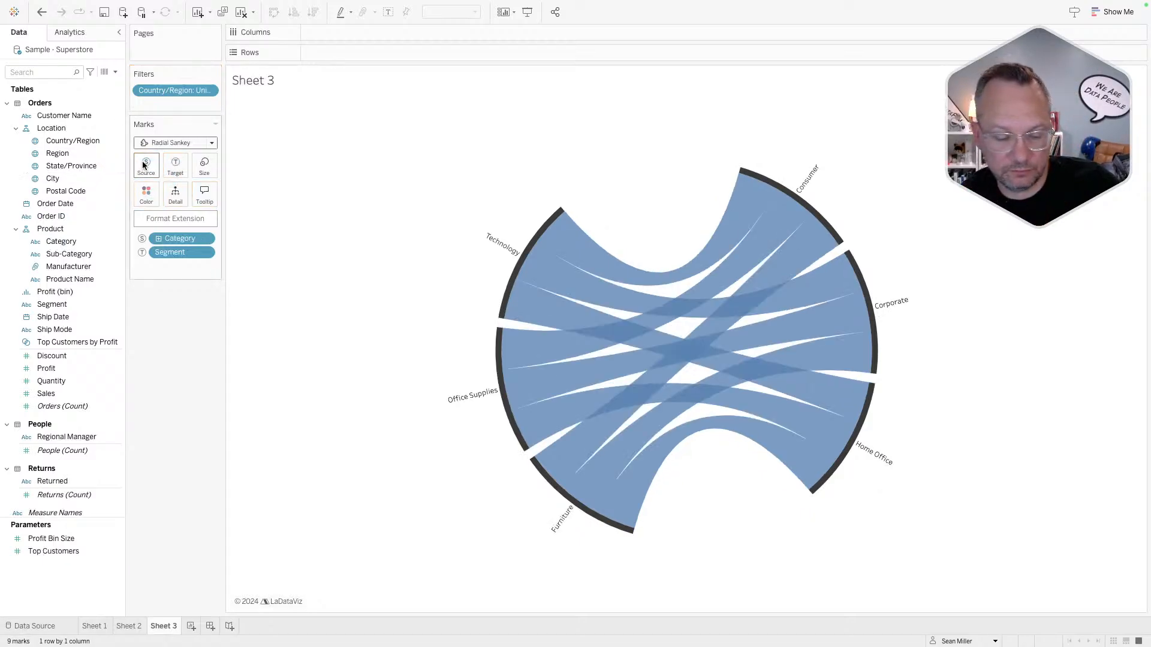
key(ctrl+z)
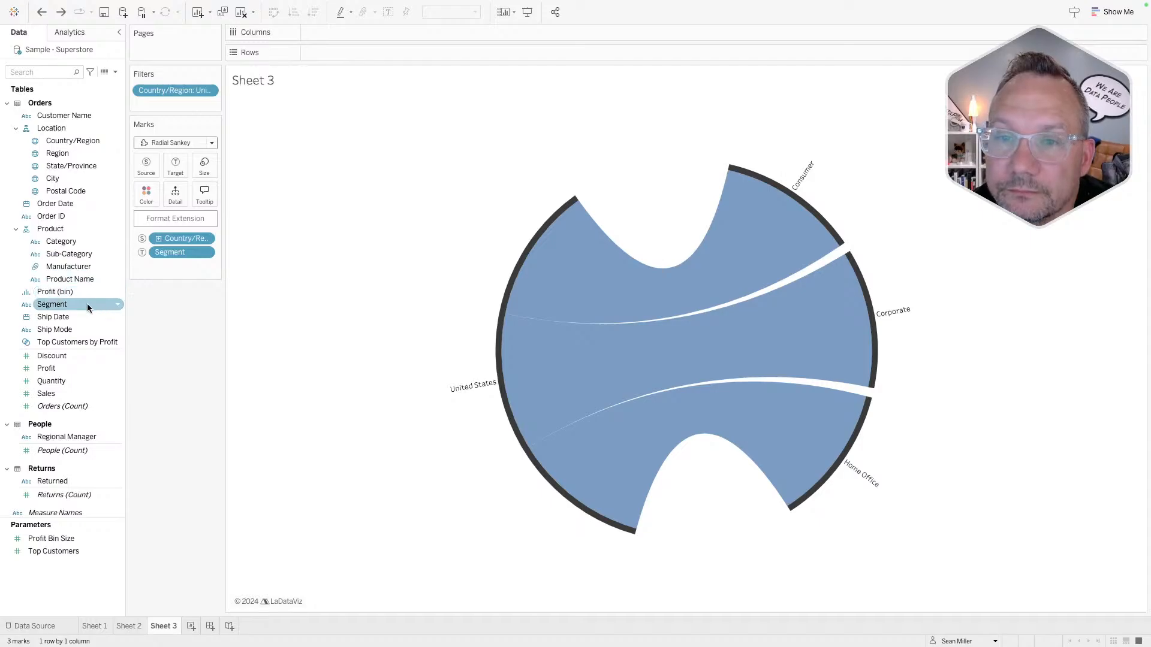
click(75, 304)
drag(61, 242, 175, 195)
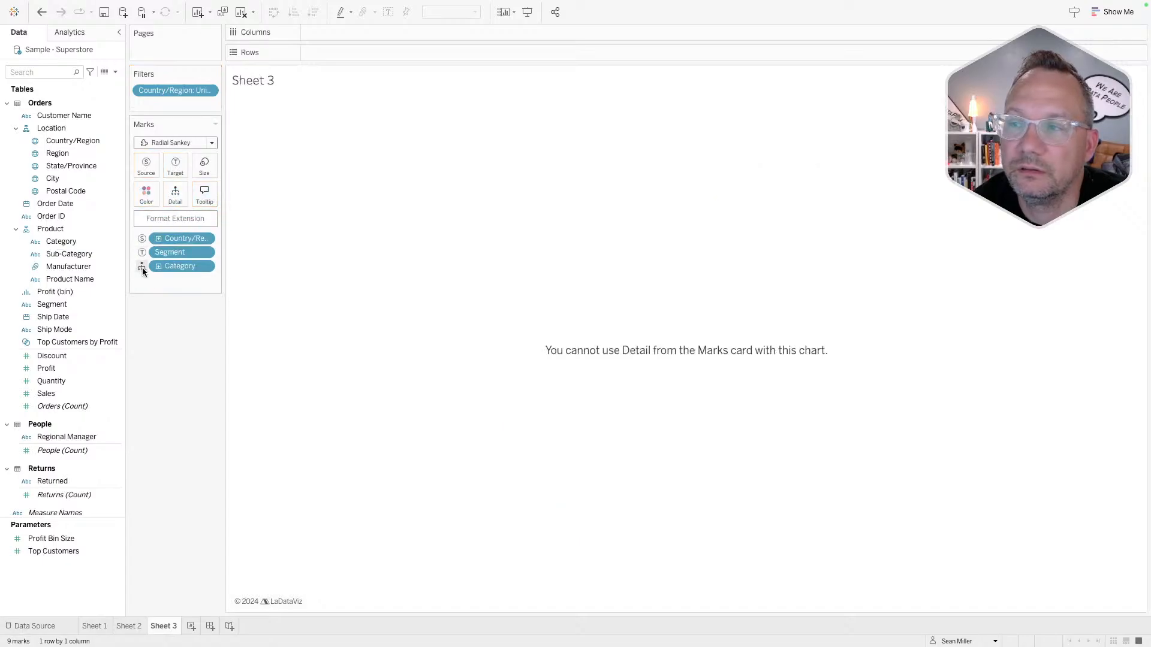
click(142, 268)
click(166, 279)
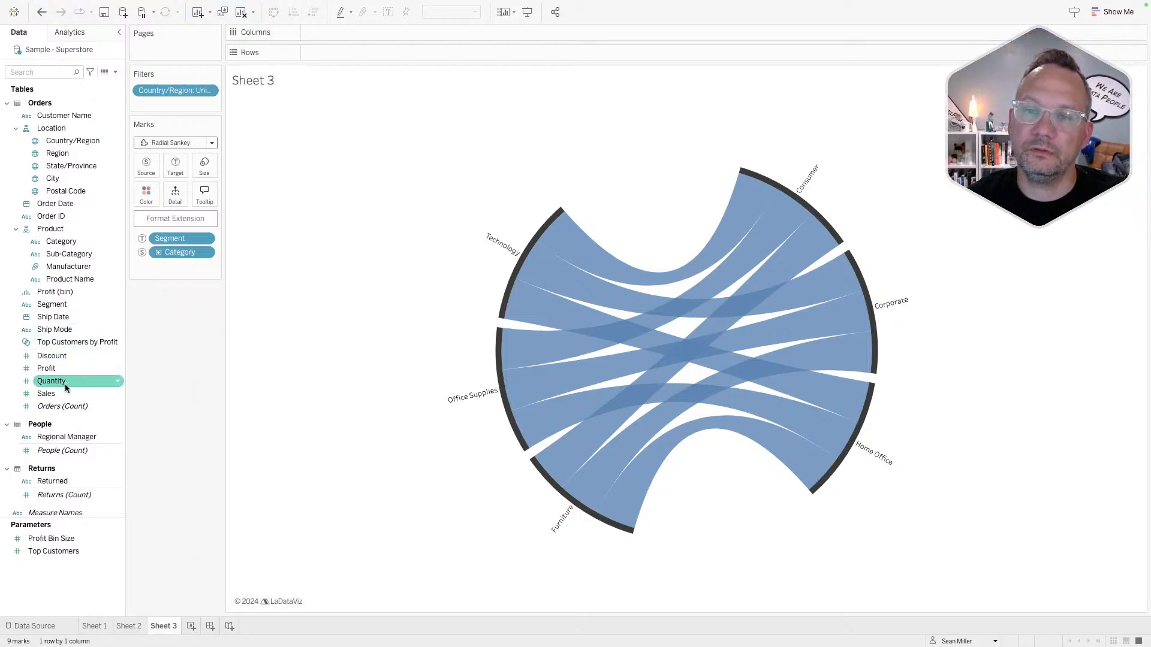
- Size the ribbons by total Sales, undoing a trial Sales colouring
drag(63, 391, 204, 162)
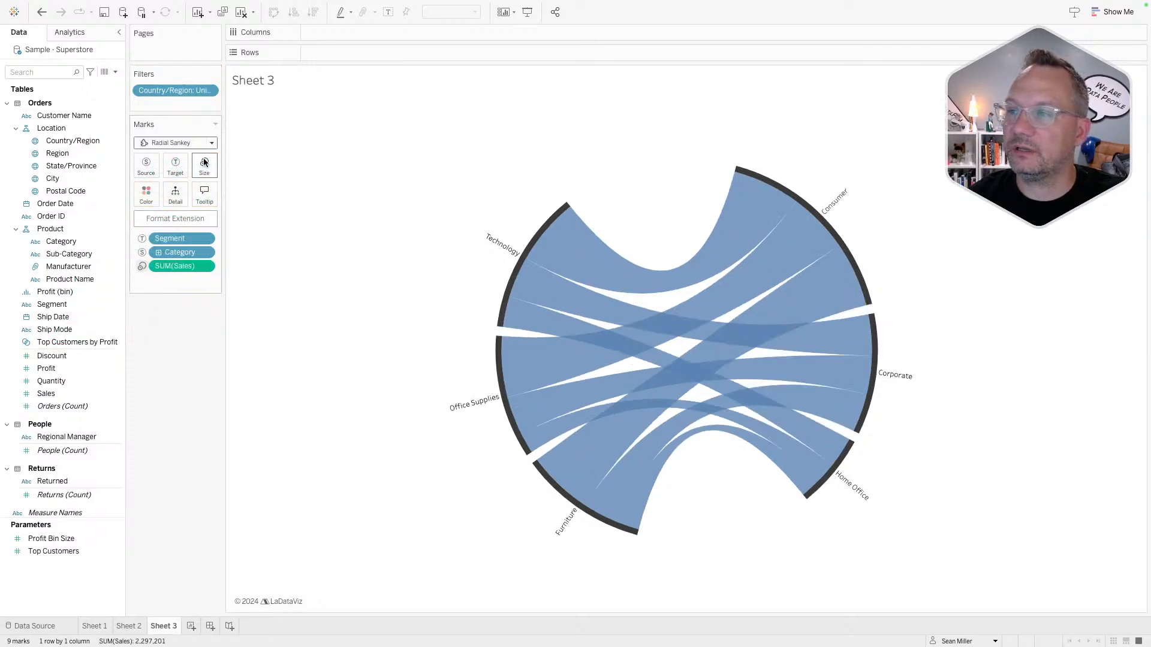
mouse_move(87, 391)
mouse_down()
mouse_move(123, 209)
mouse_move(147, 194)
mouse_up()
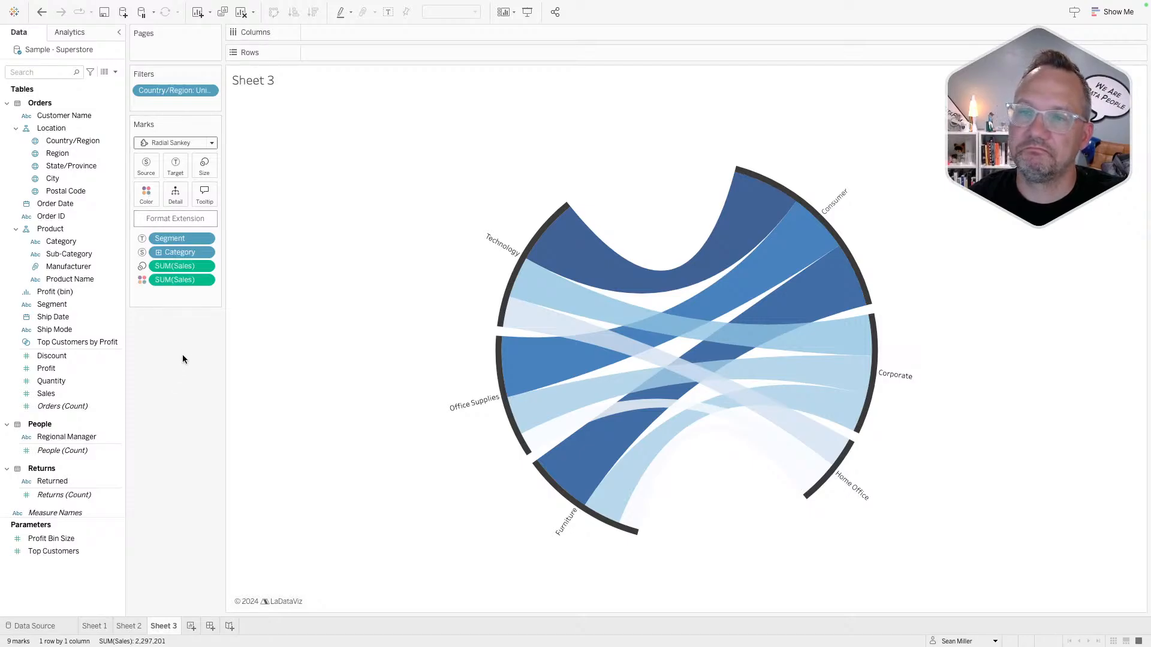
key(super+z)
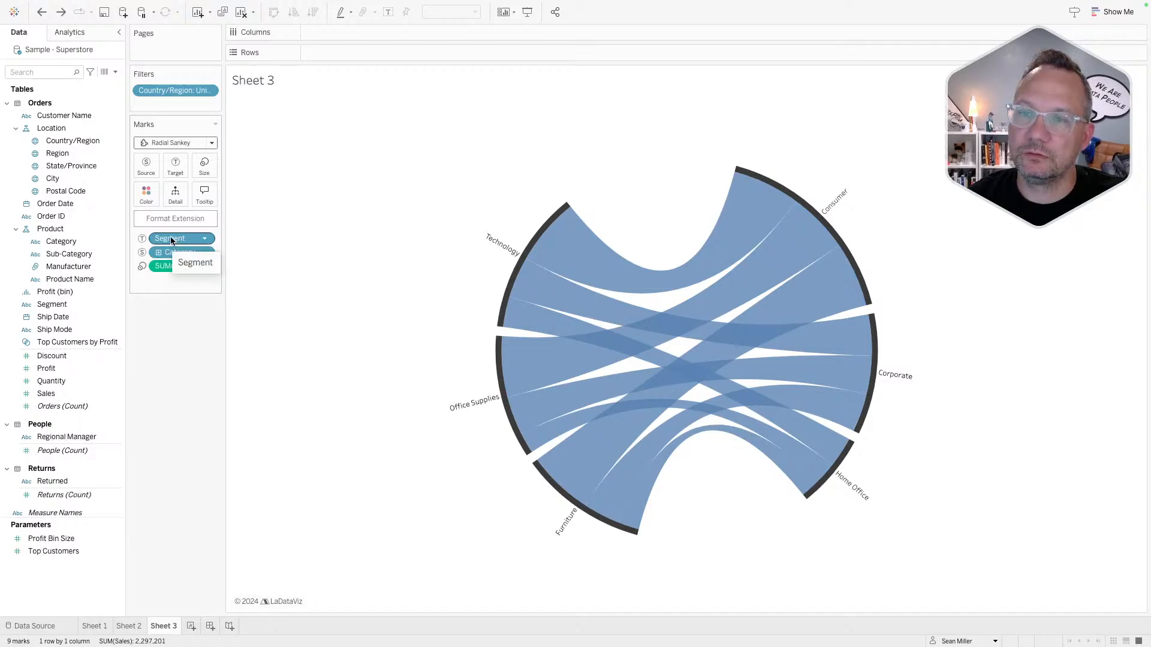
- Colour the ribbons by Category, replacing an initial Segment colouring
drag(171, 240, 147, 195)
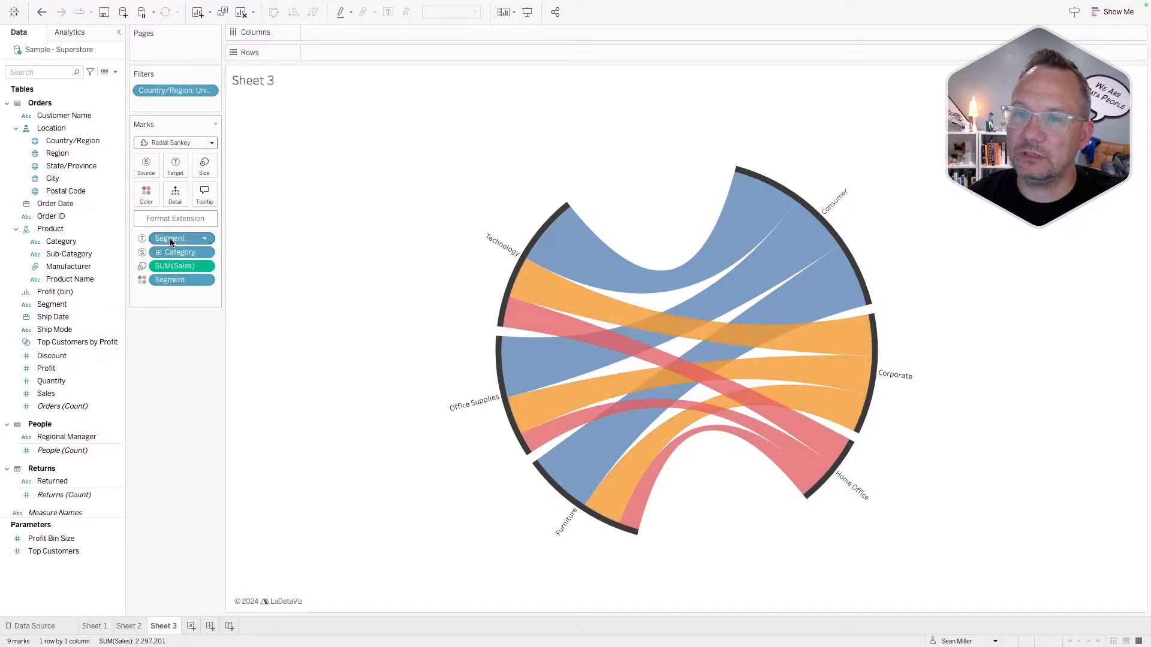
drag(174, 253, 171, 196)
click(143, 293)
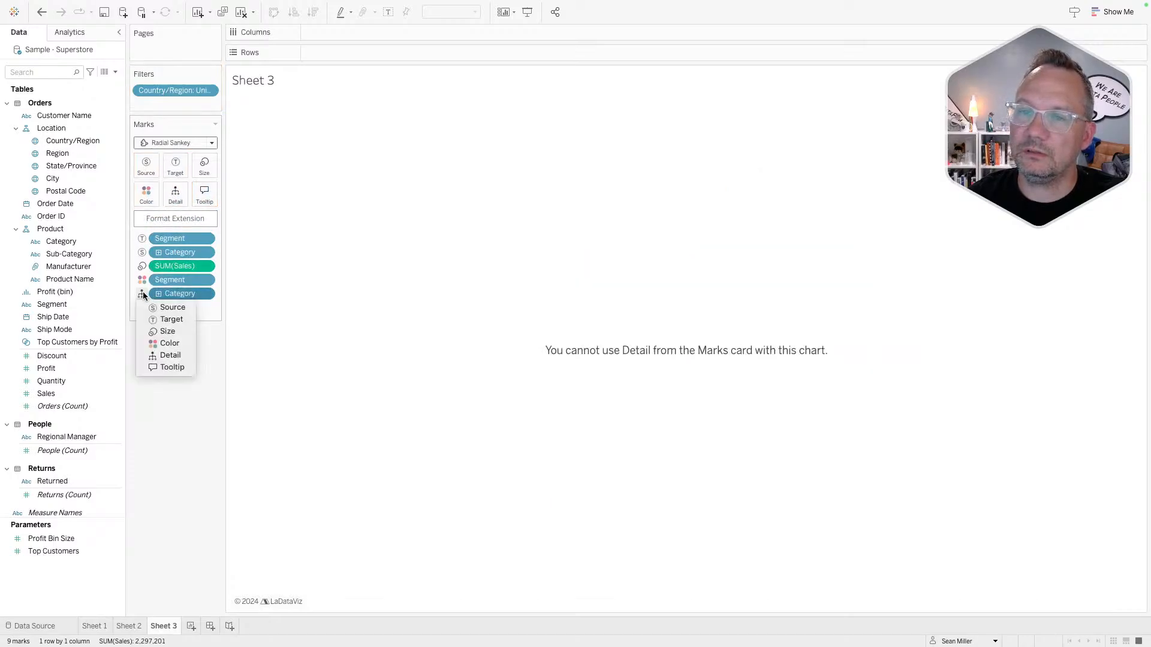
click(161, 343)
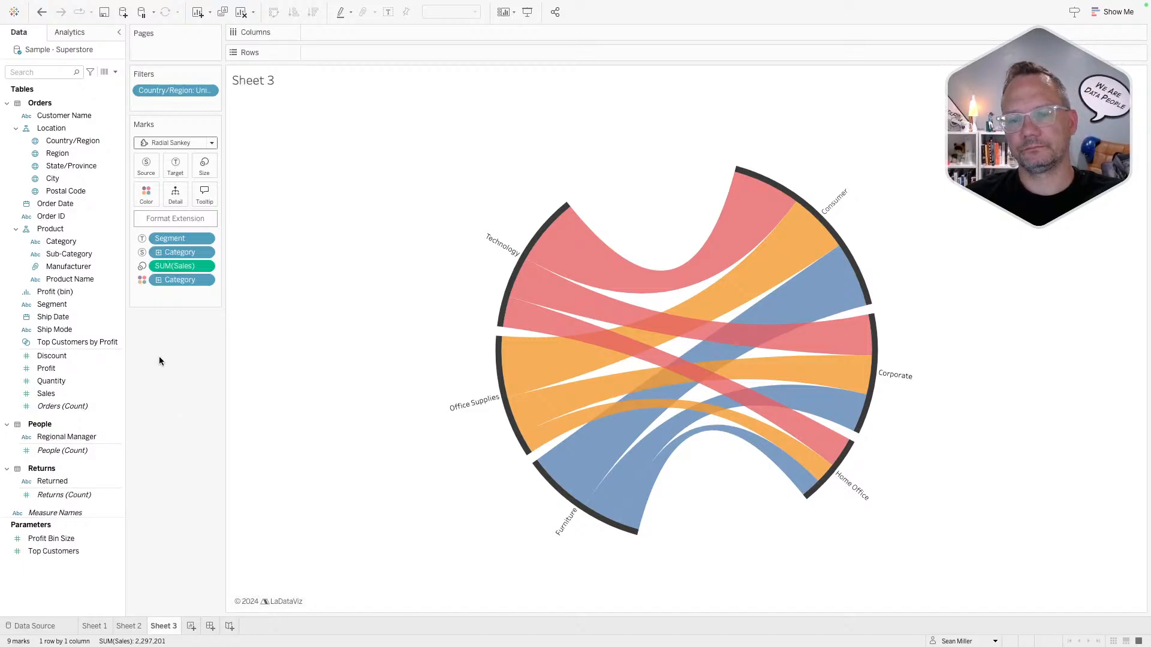
- Compare with Sheet 2's Sankey, return to Sheet 3, then switch to Sheet 1
click(141, 627)
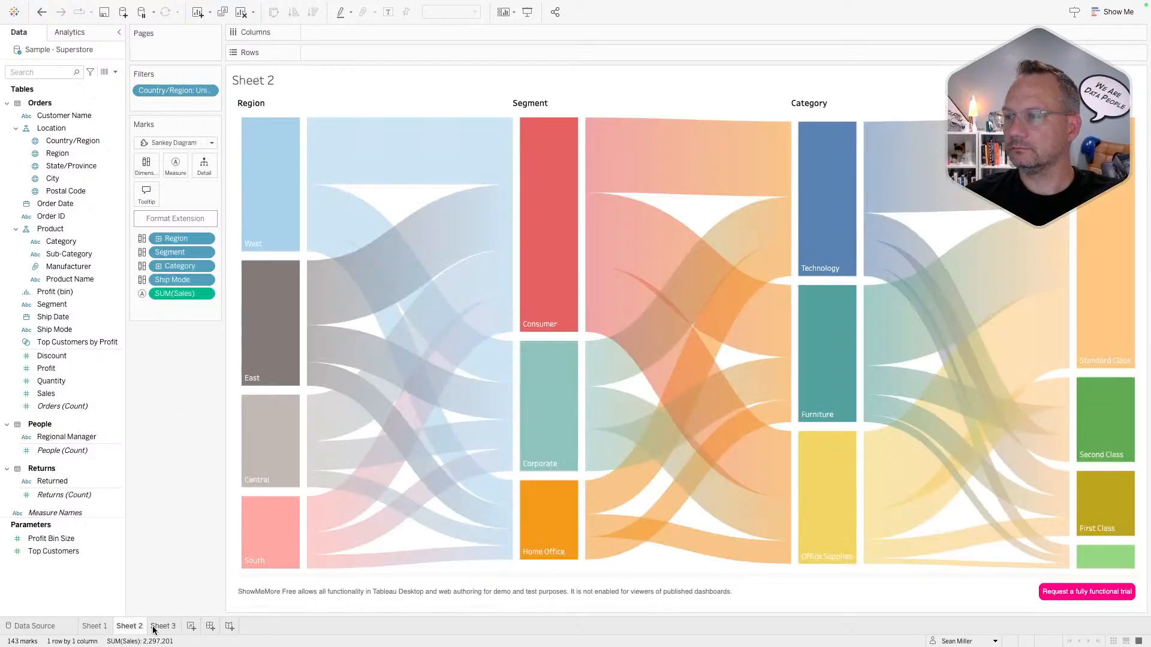
click(154, 627)
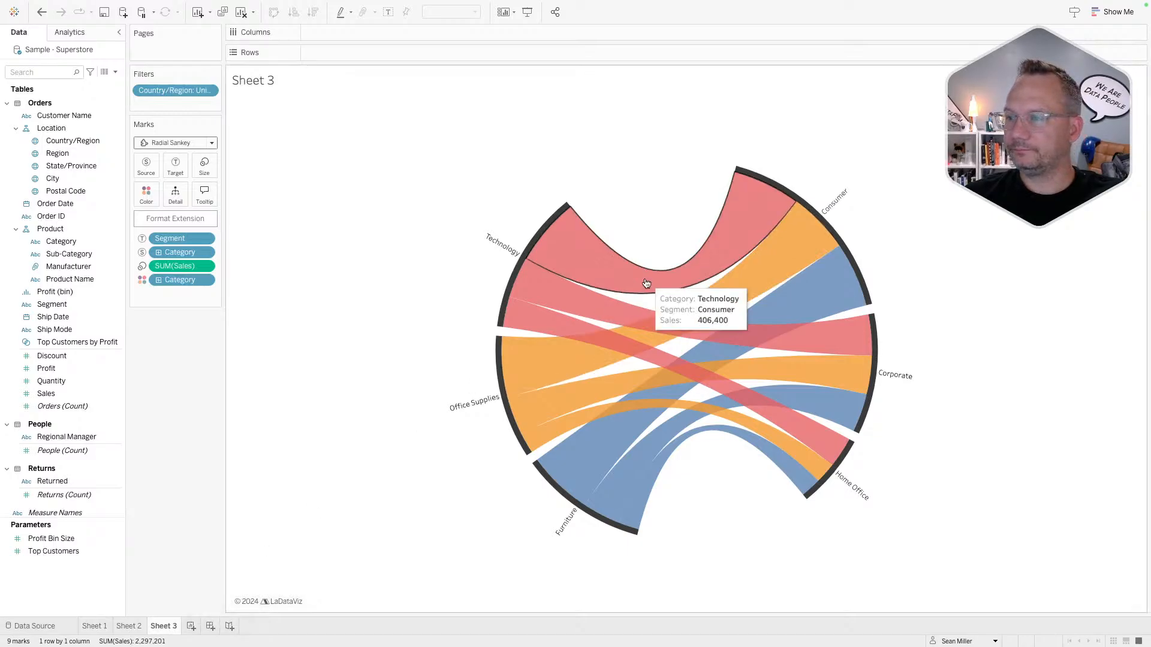
mouse_move(576, 358)
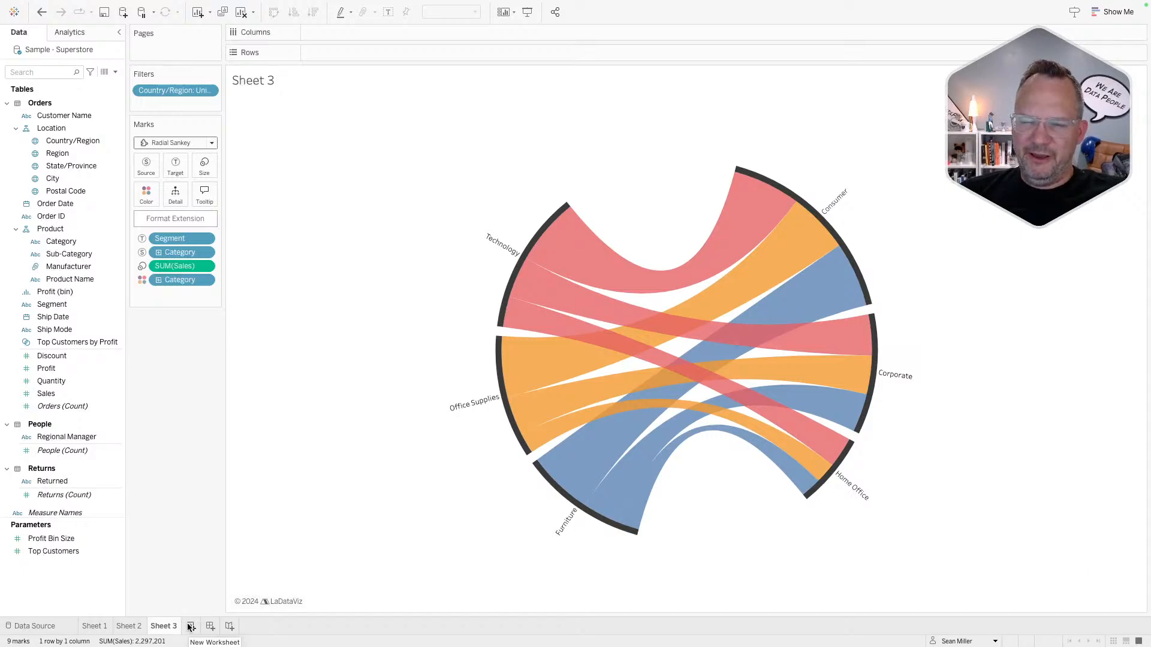
click(93, 627)
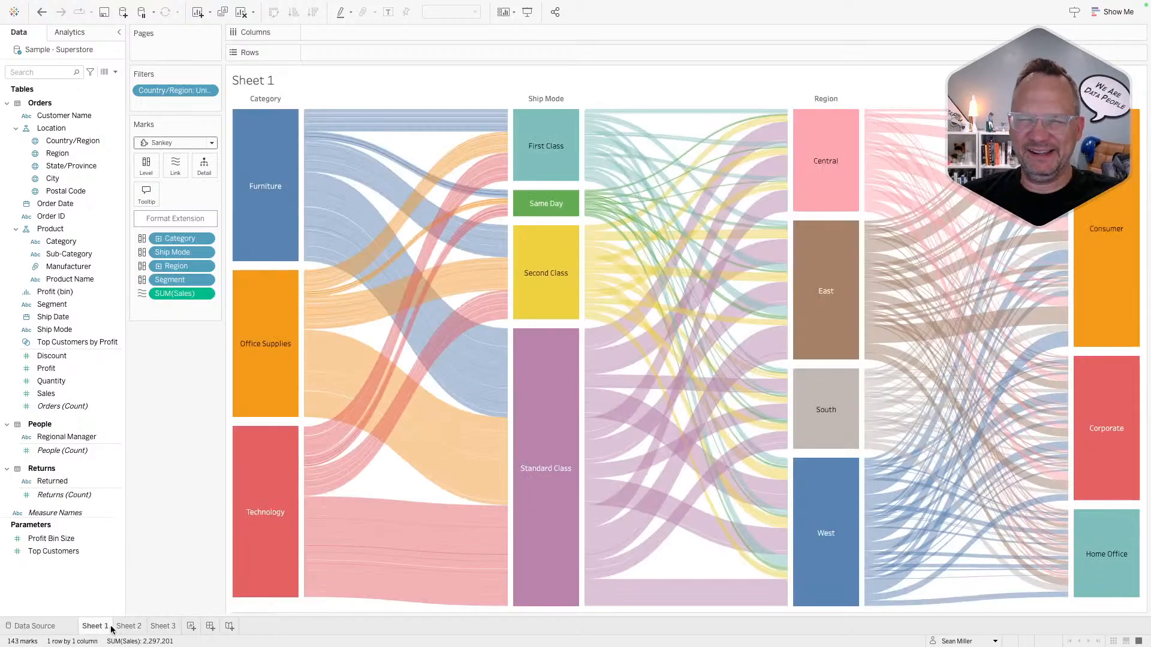
- Create a parameter named Level 1 restricted to a list of values 1, 2, 3, 4
right_click(89, 585)
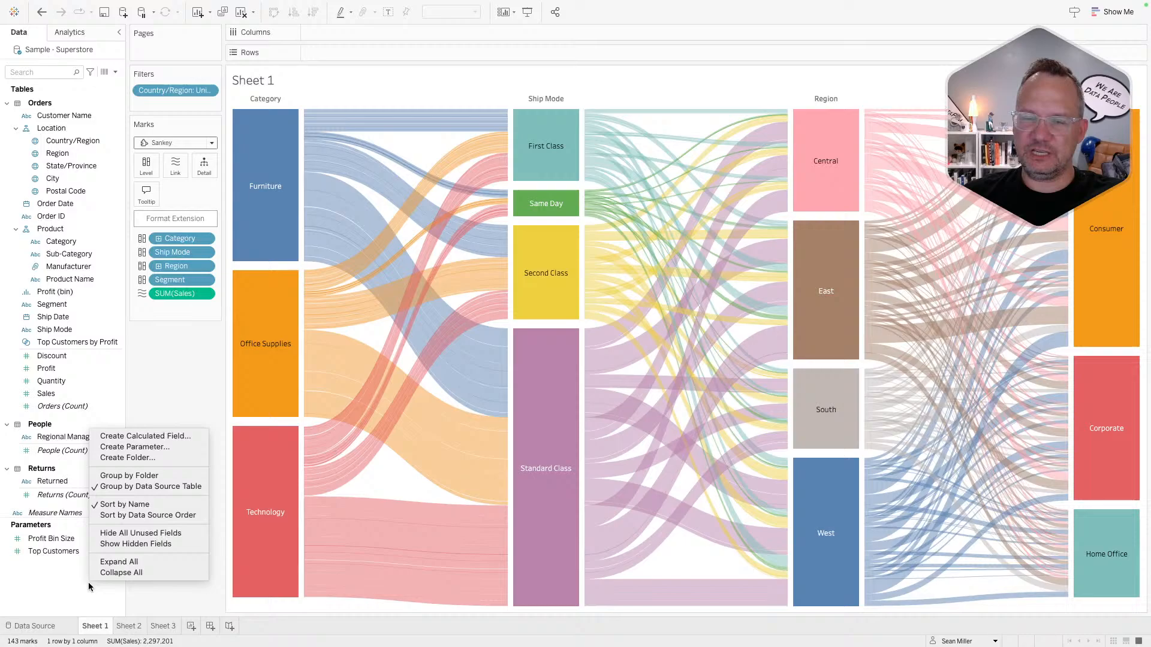
click(142, 447)
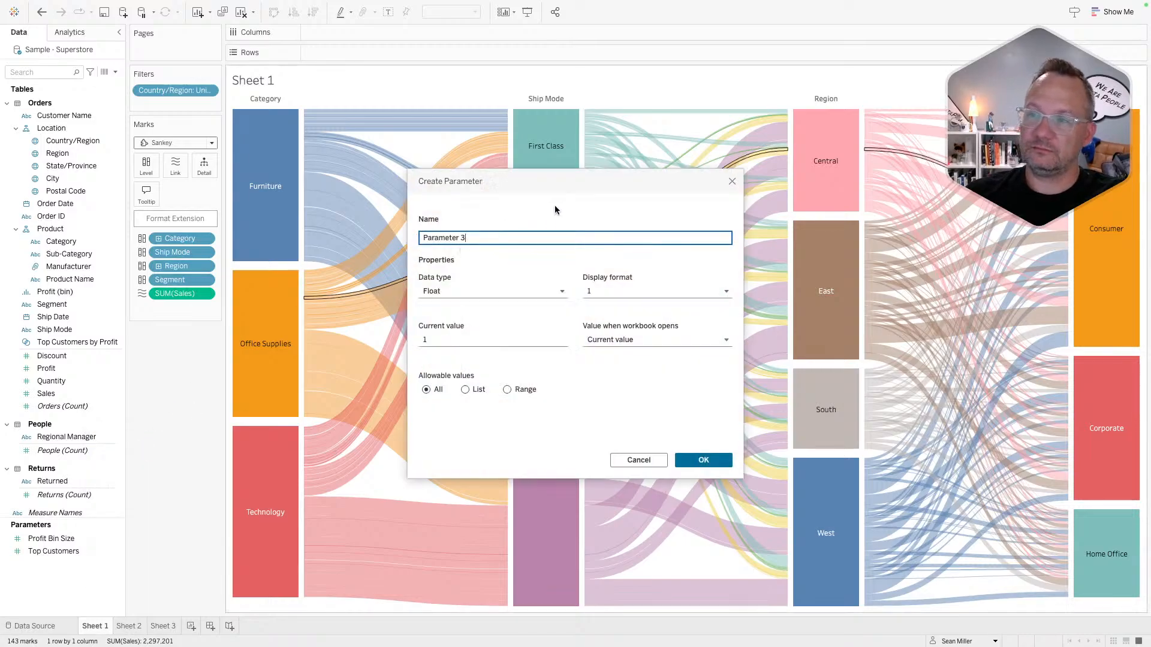
triple_click(467, 239)
text(Level 1)
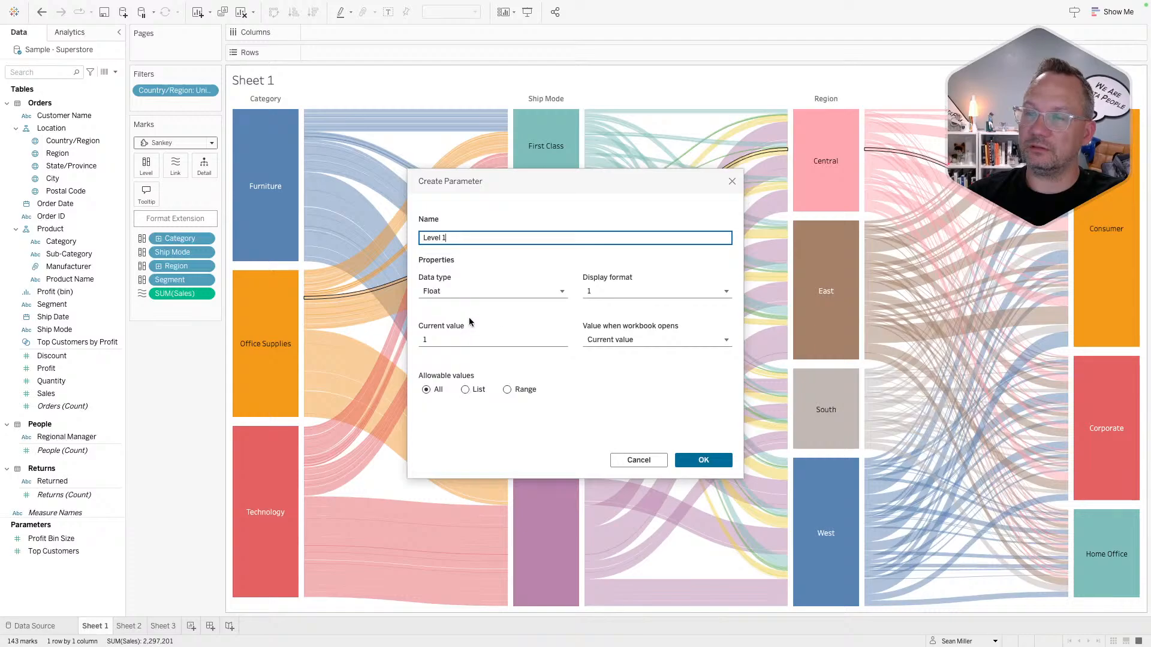
click(471, 389)
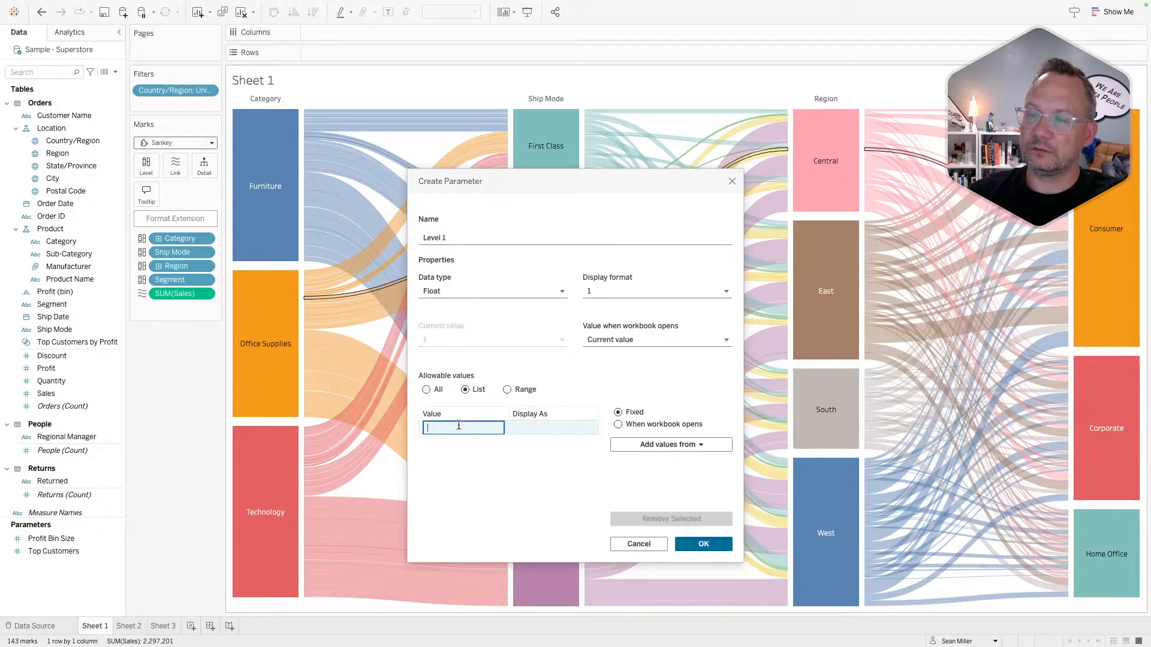
text(1)
key(Return)
text(2)
key(Return)
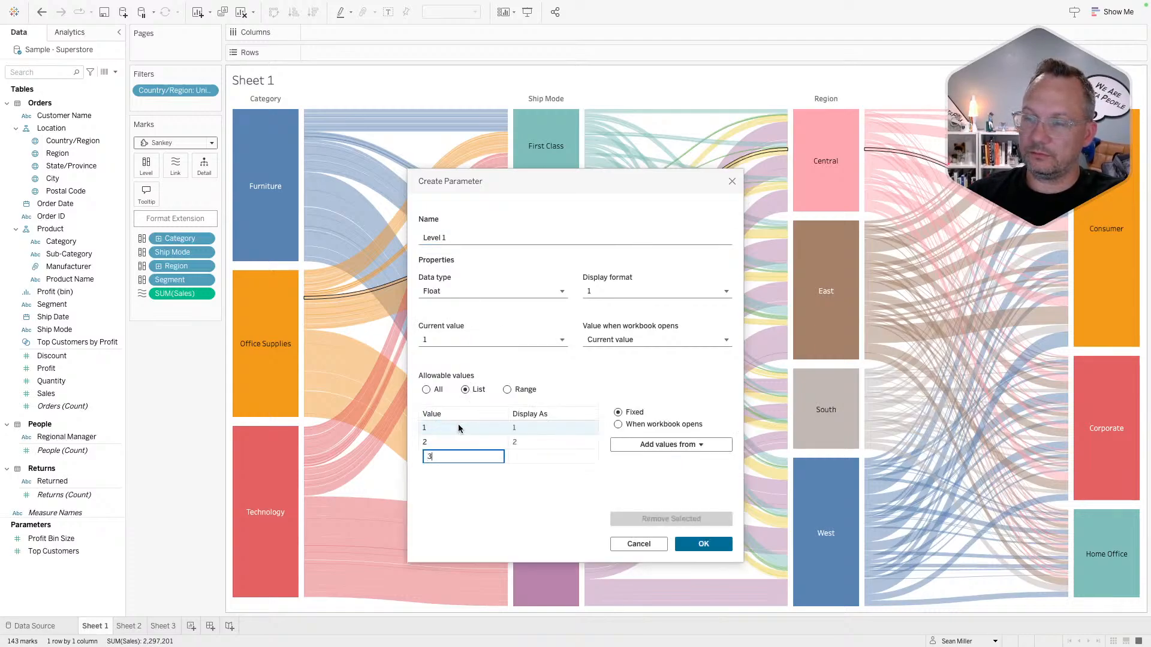
text(3)
key(Return)
text(4)
key(Return)
- Label values 1–4 as Region, Segment, Category and Ship Mode and save the parameter
click(517, 426)
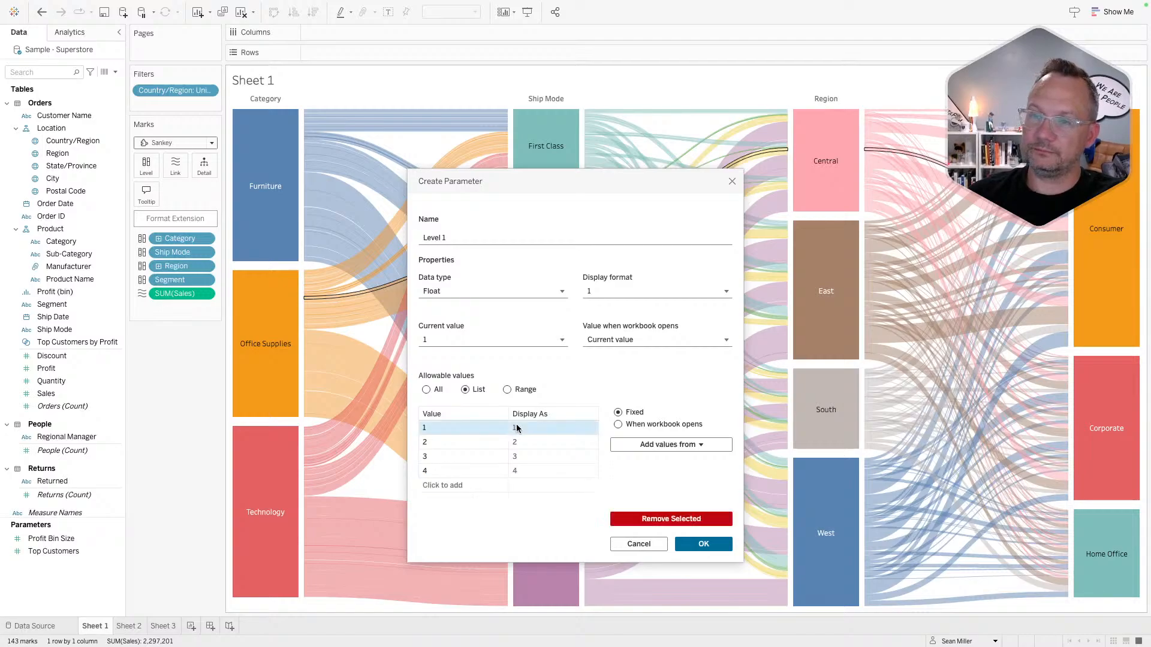
click(517, 427)
text(Region)
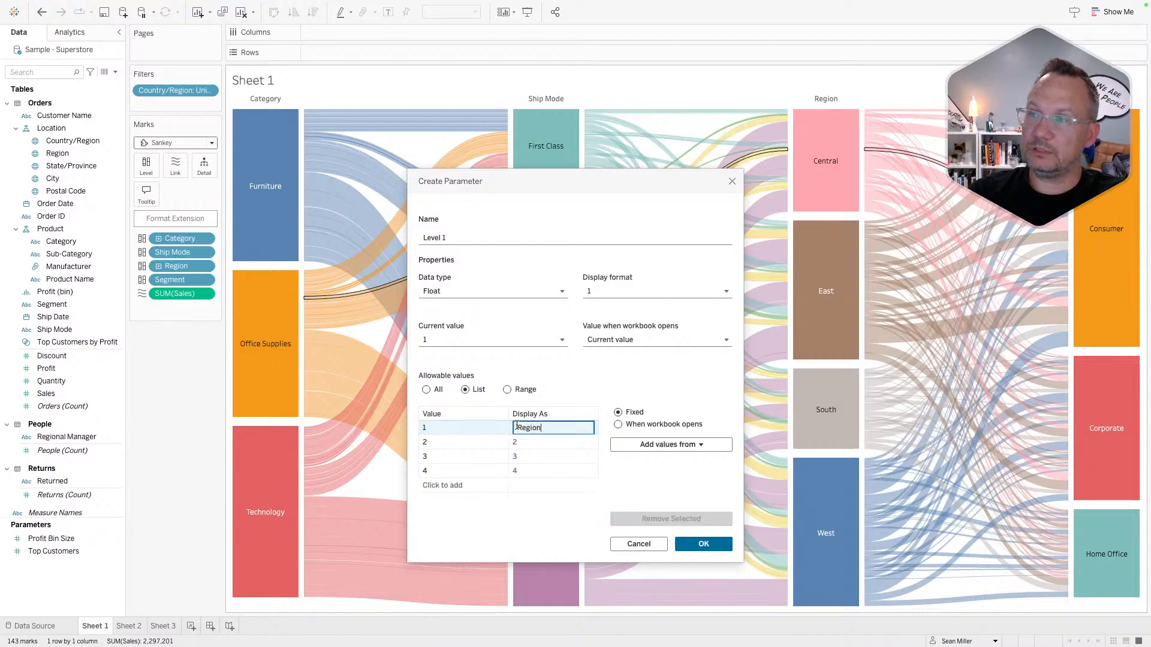
key(Return)
click(522, 443)
click(523, 443)
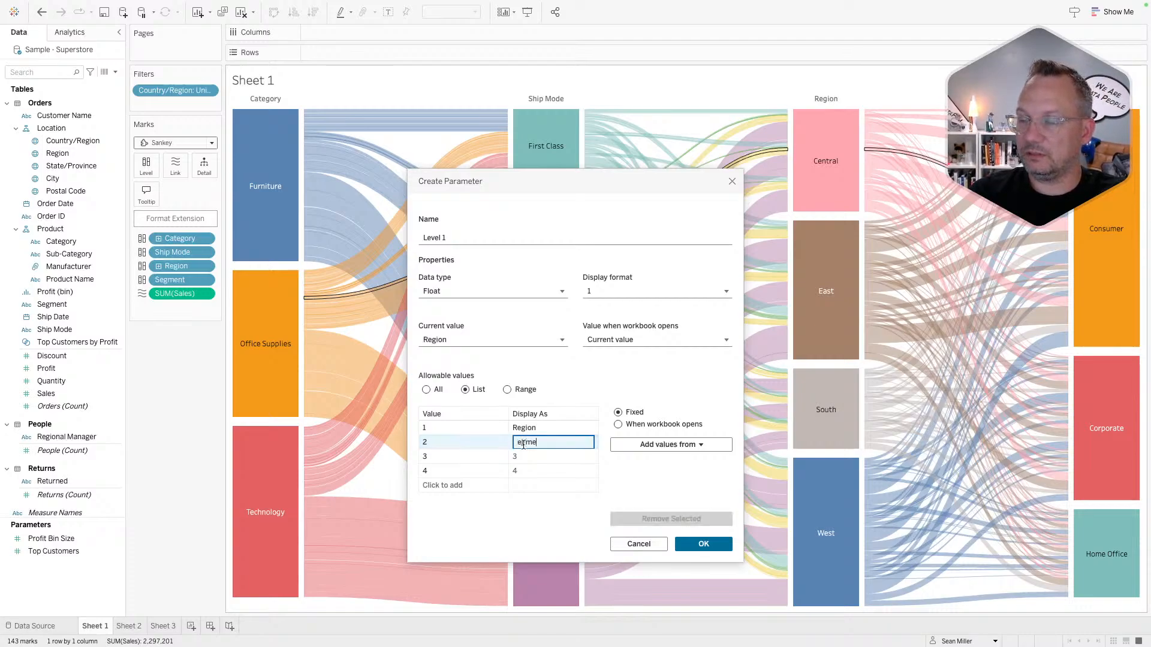
text(Segment)
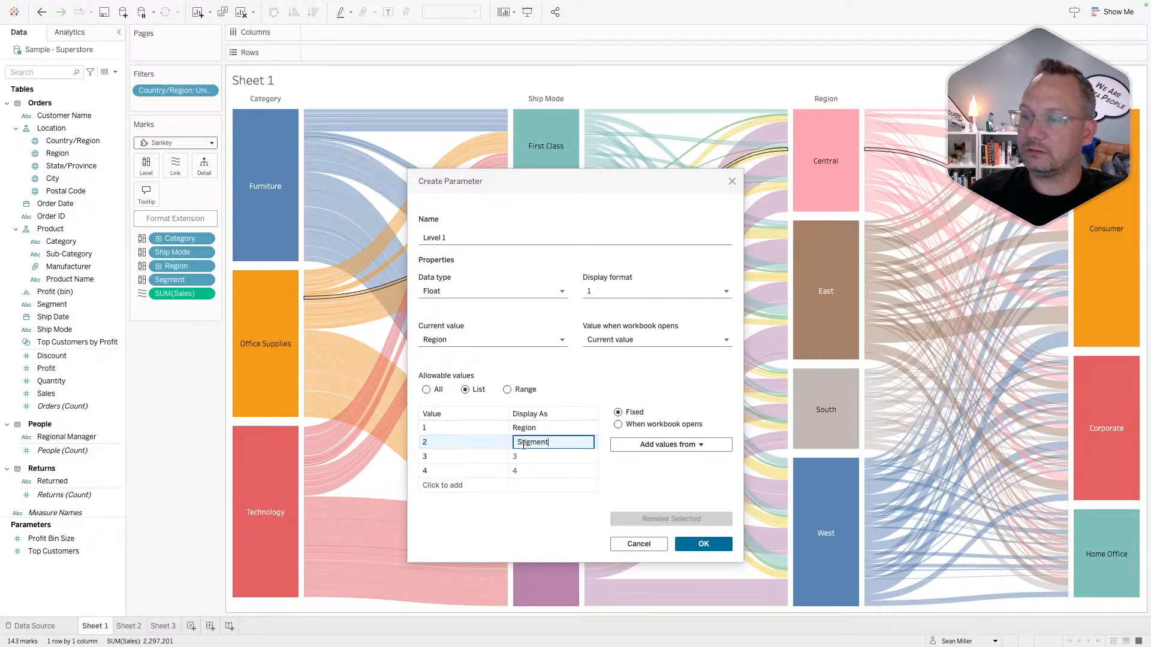
key(Return)
click(525, 460)
click(524, 460)
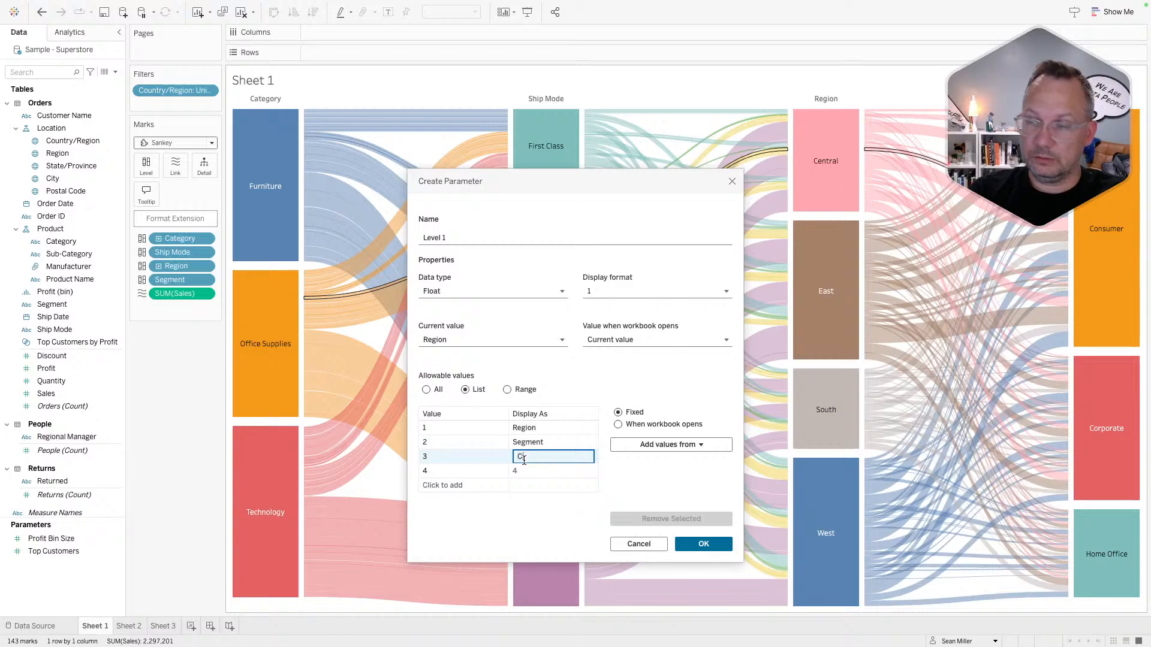
text(Category)
key(Return)
click(525, 471)
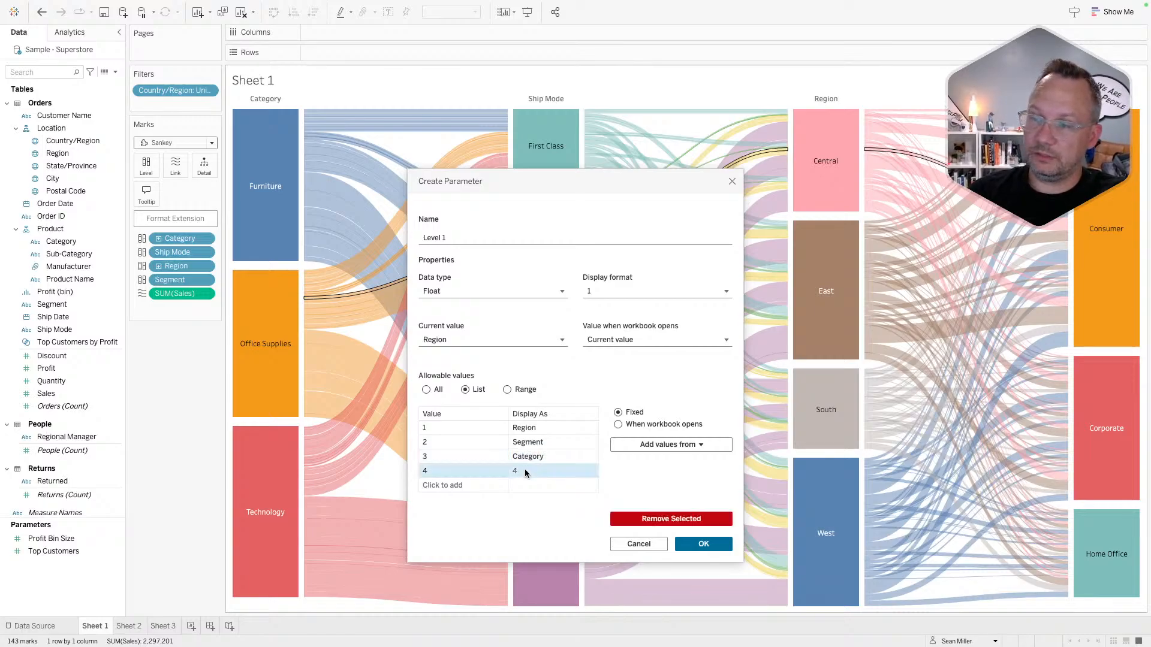
click(525, 470)
text(Ship )
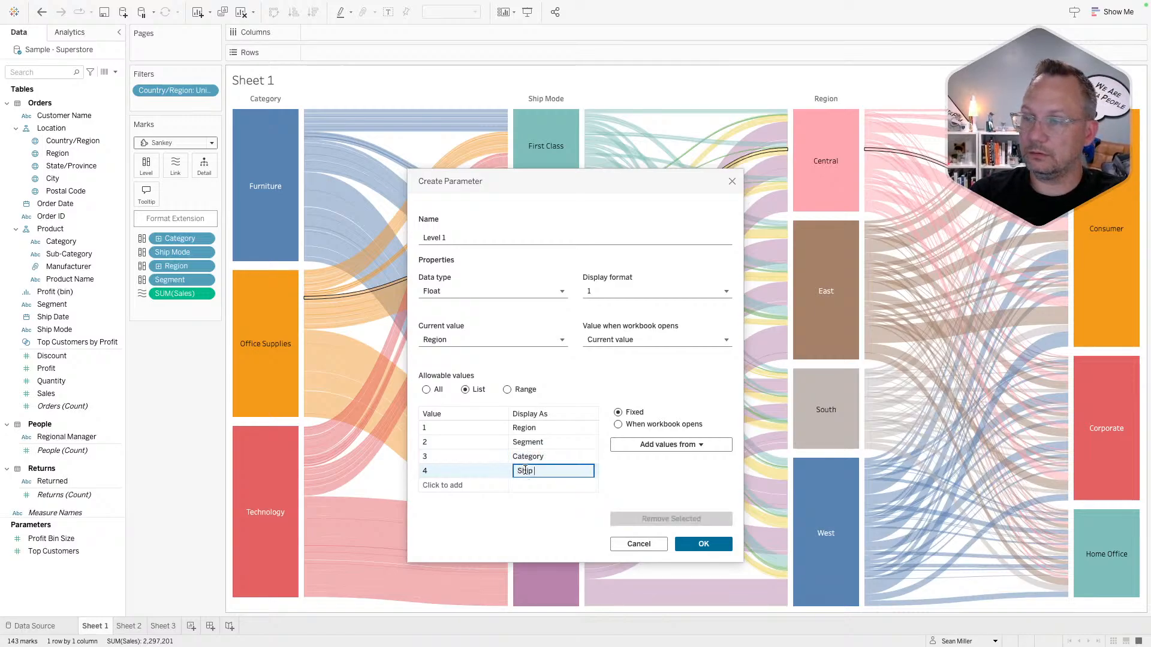
text(Mode)
key(Return)
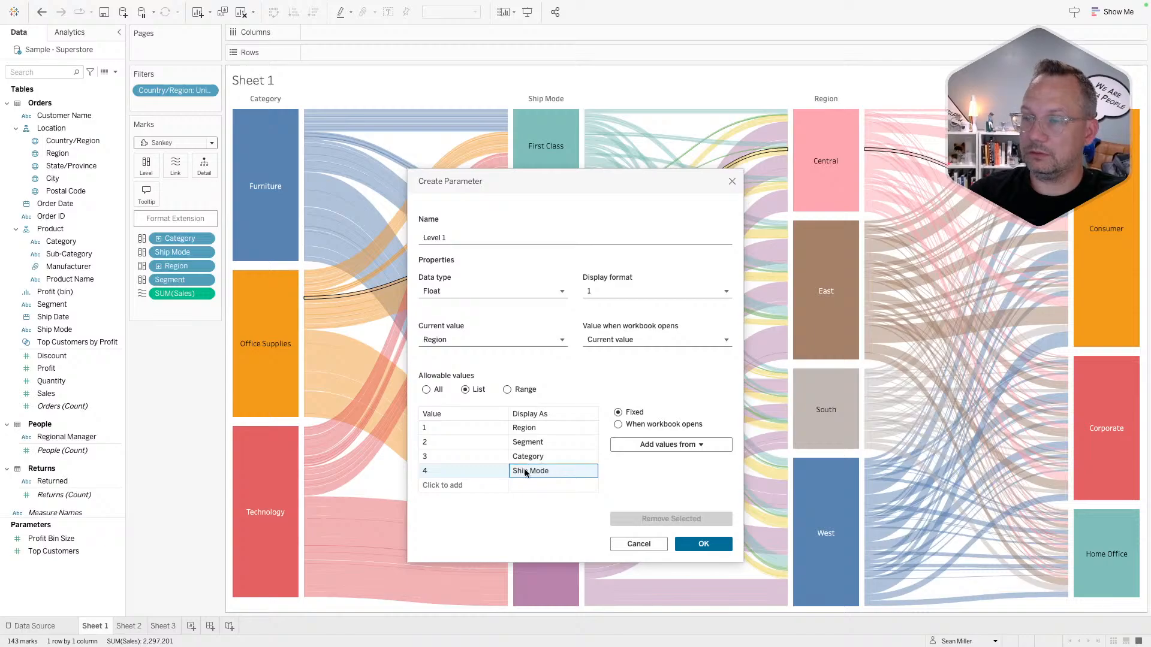
click(703, 544)
- Duplicate the Level 1 parameter three times
right_click(62, 538)
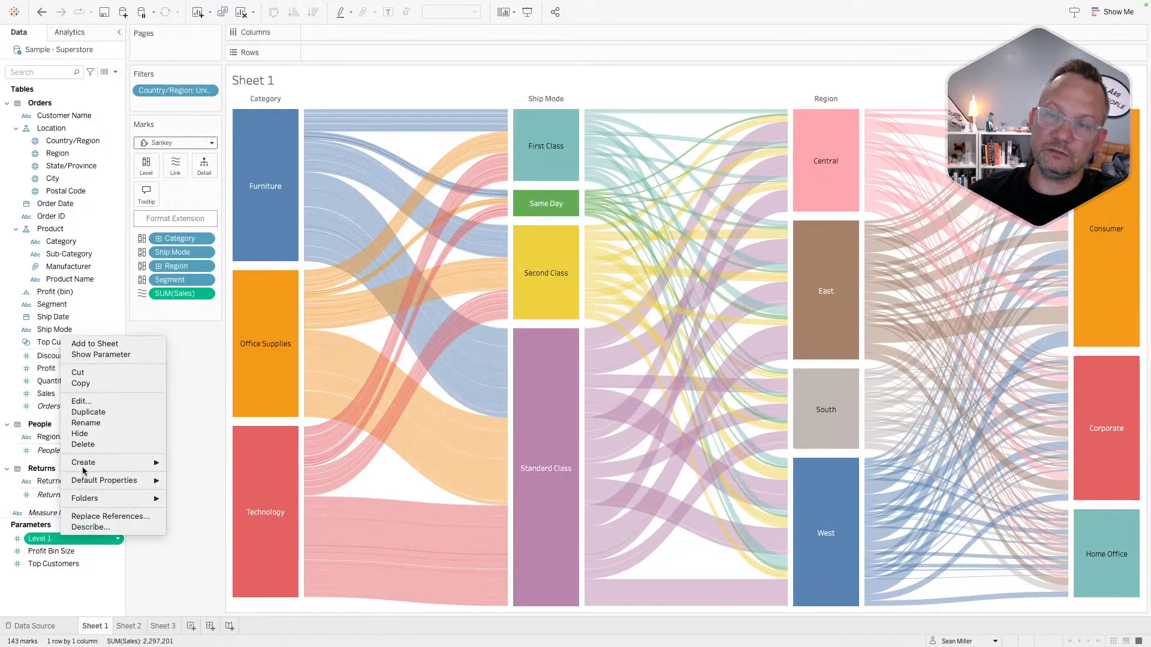
click(95, 412)
right_click(49, 552)
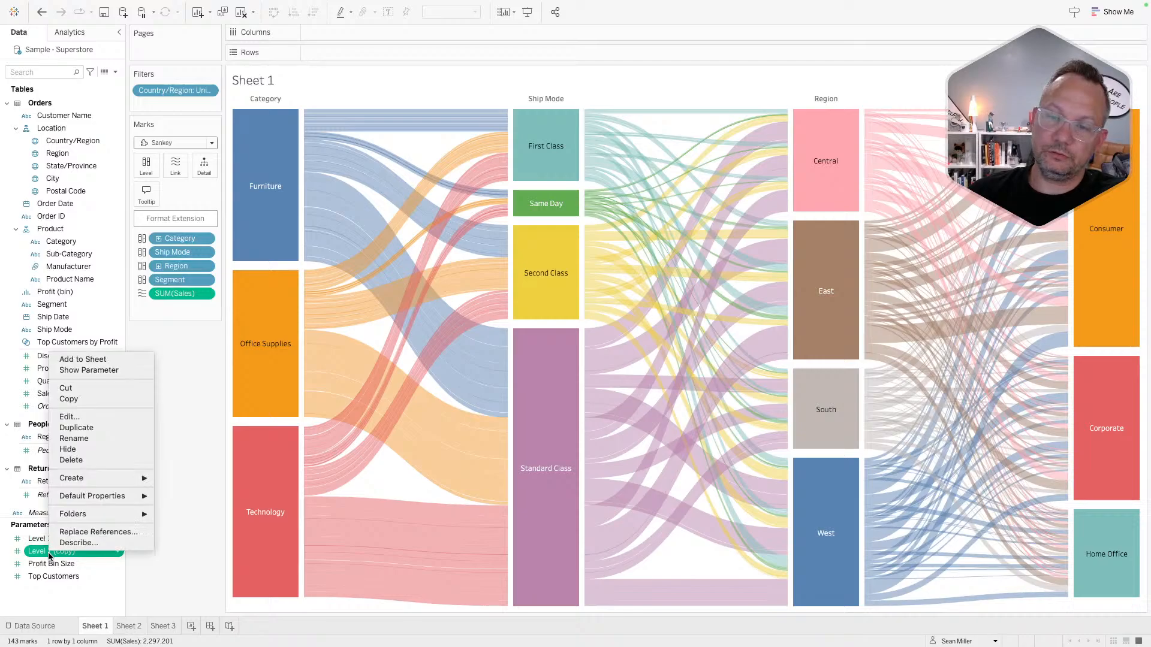
click(76, 428)
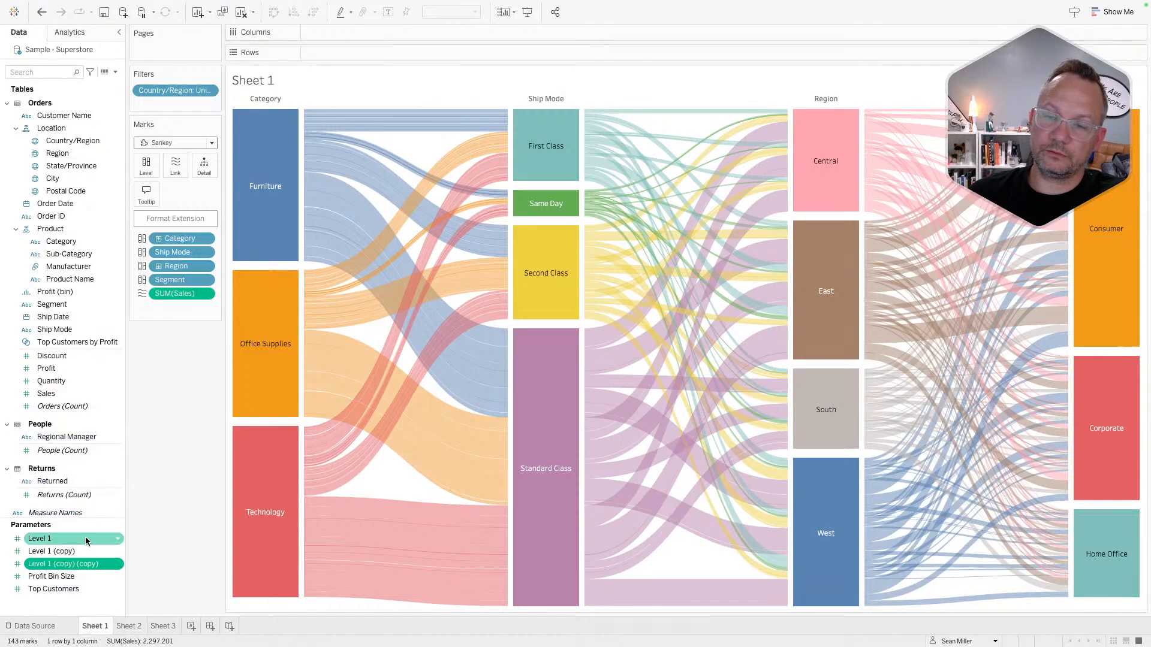
right_click(65, 567)
click(75, 441)
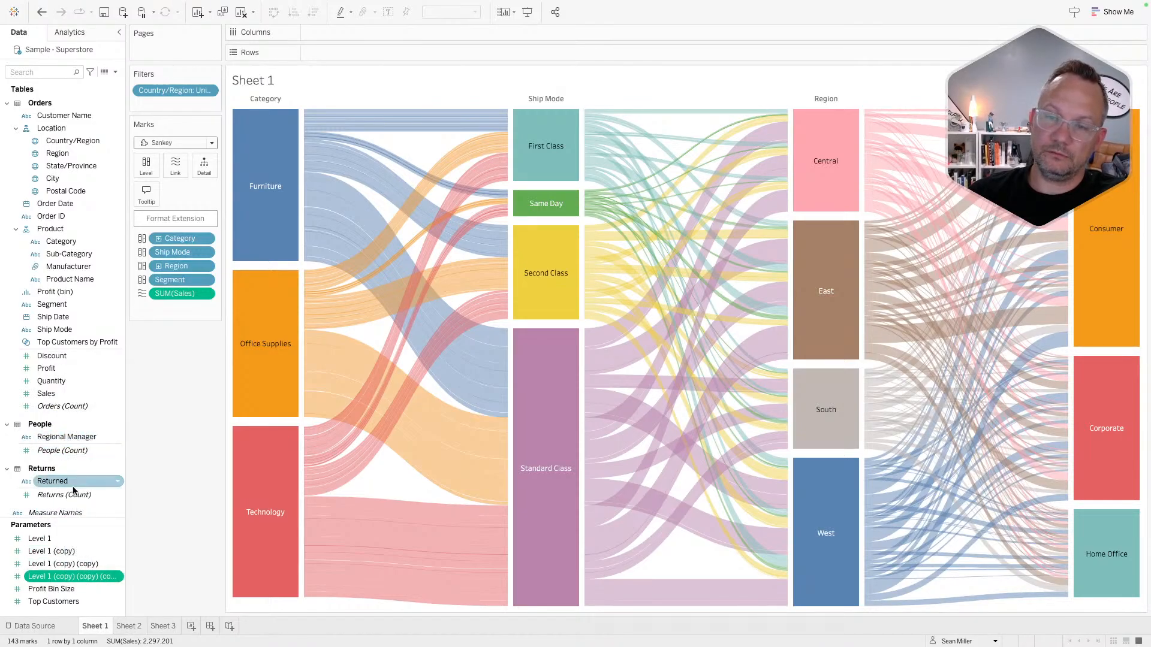
- Rename the first copy to Level 2 with current value Segment
right_click(60, 550)
click(85, 413)
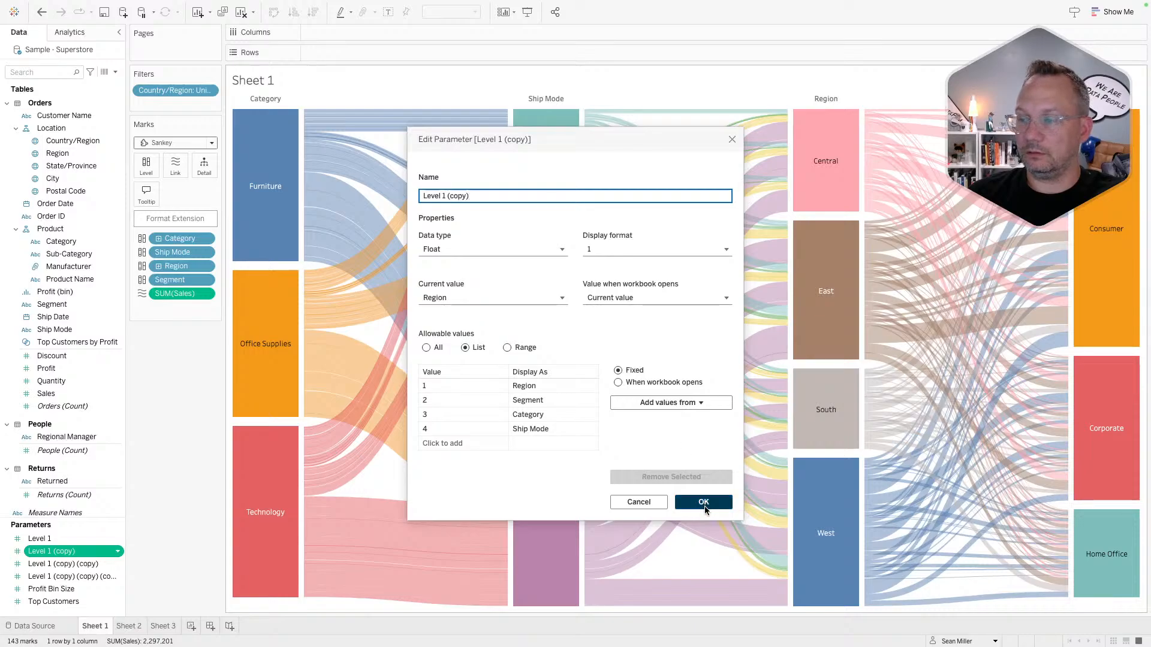
drag(445, 197, 420, 196)
text(2)
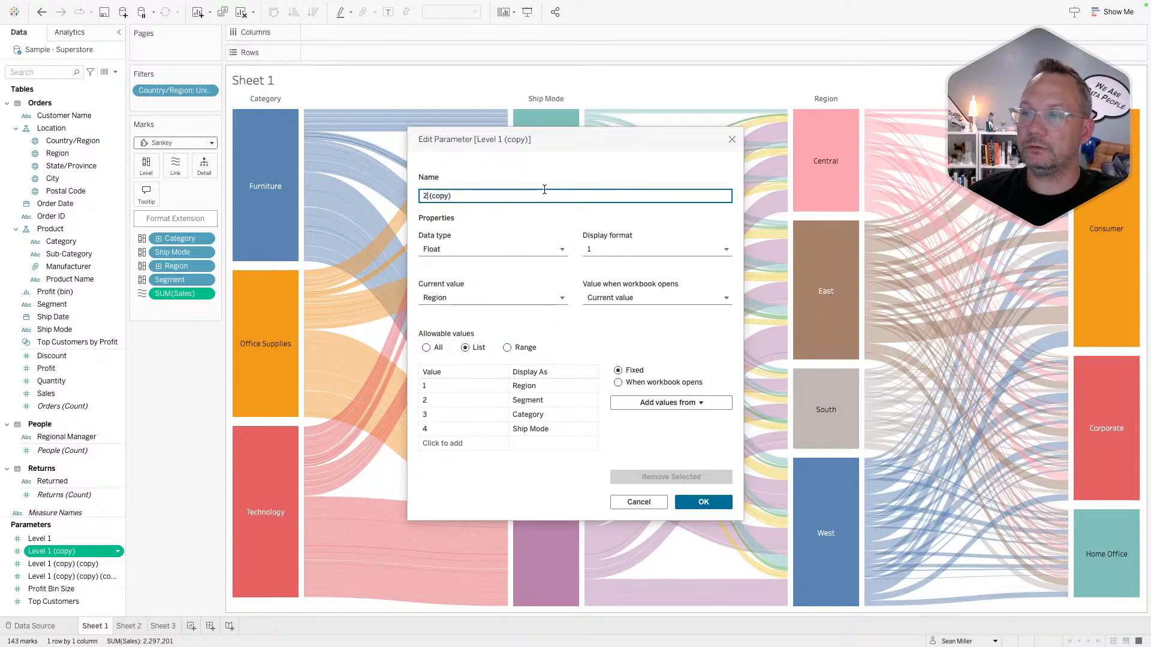
click(498, 205)
double_click(482, 196)
triple_click(482, 195)
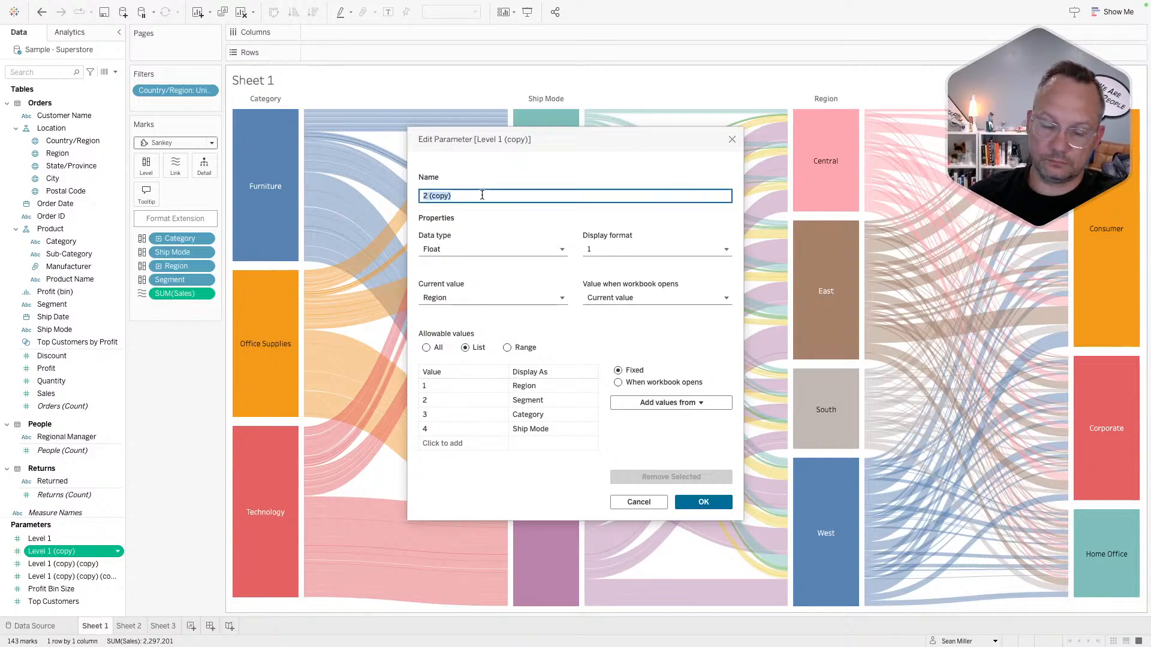
text(Level 2)
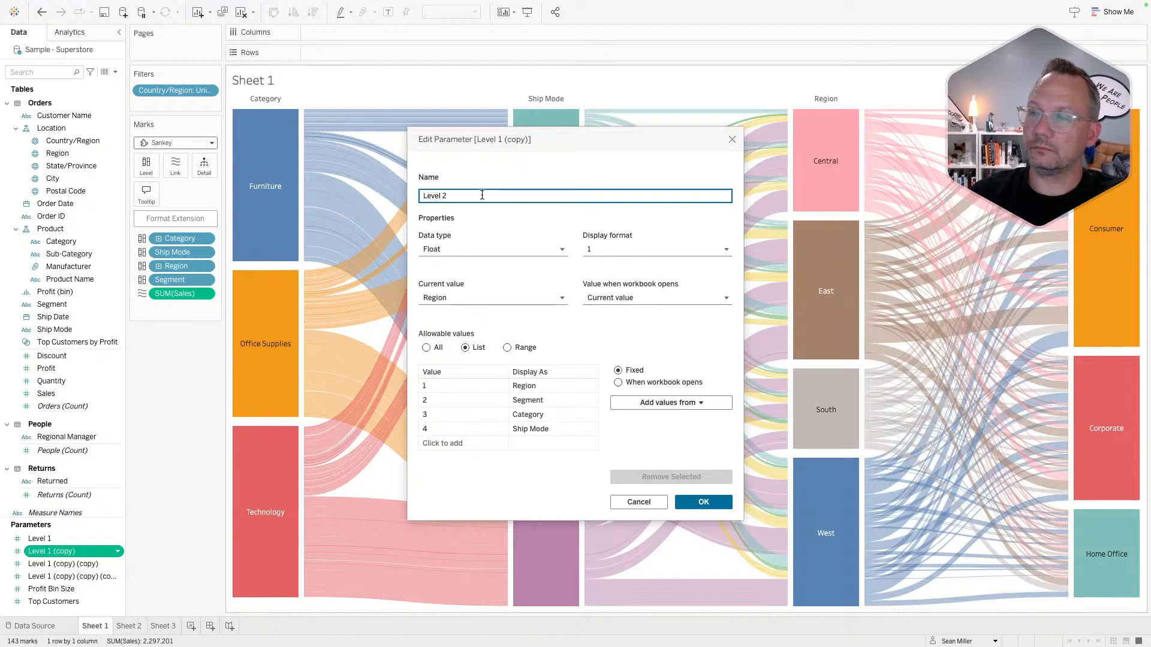
click(462, 300)
click(462, 348)
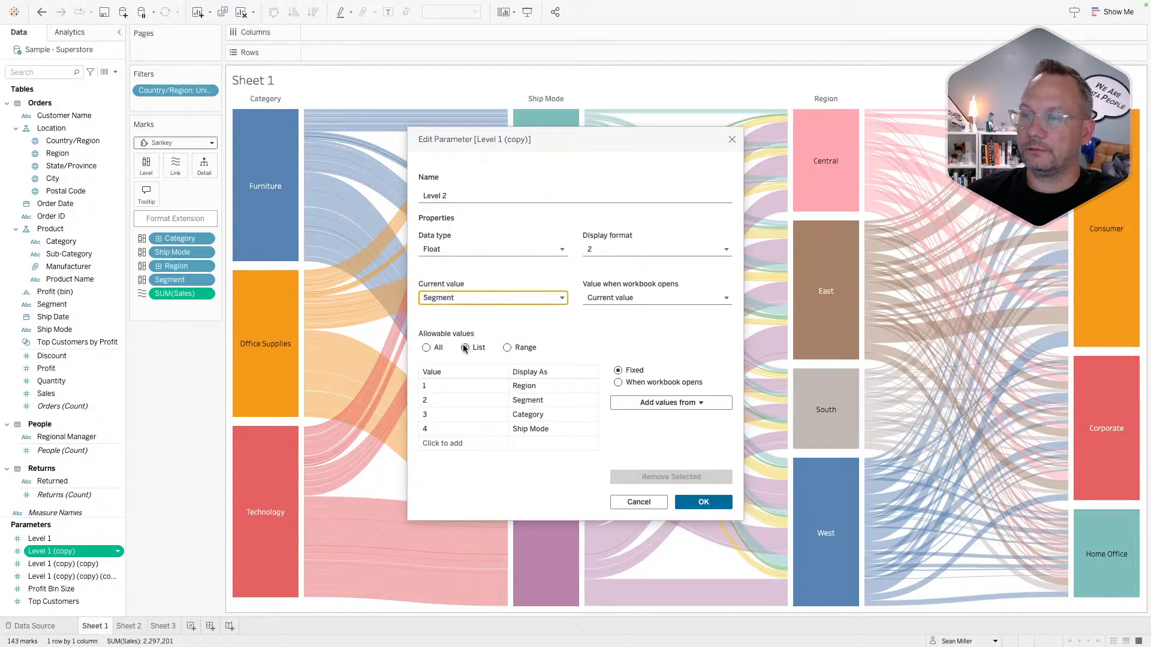
click(695, 502)
- Rename the second copy to Level 3 with current value Category
right_click(70, 551)
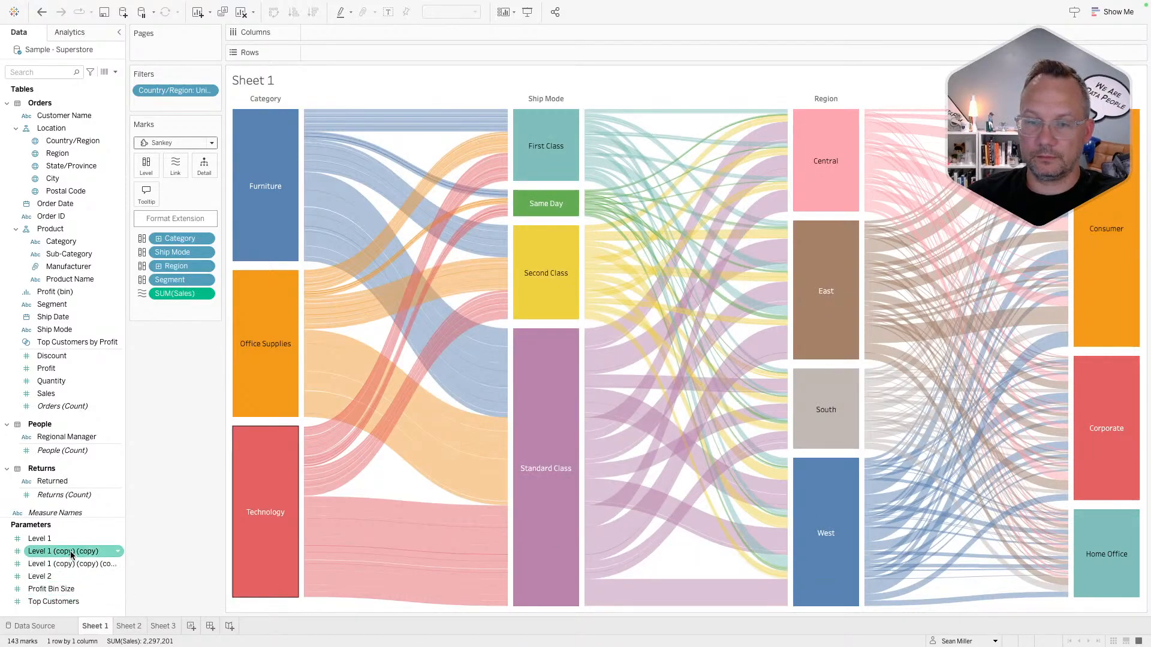
click(91, 415)
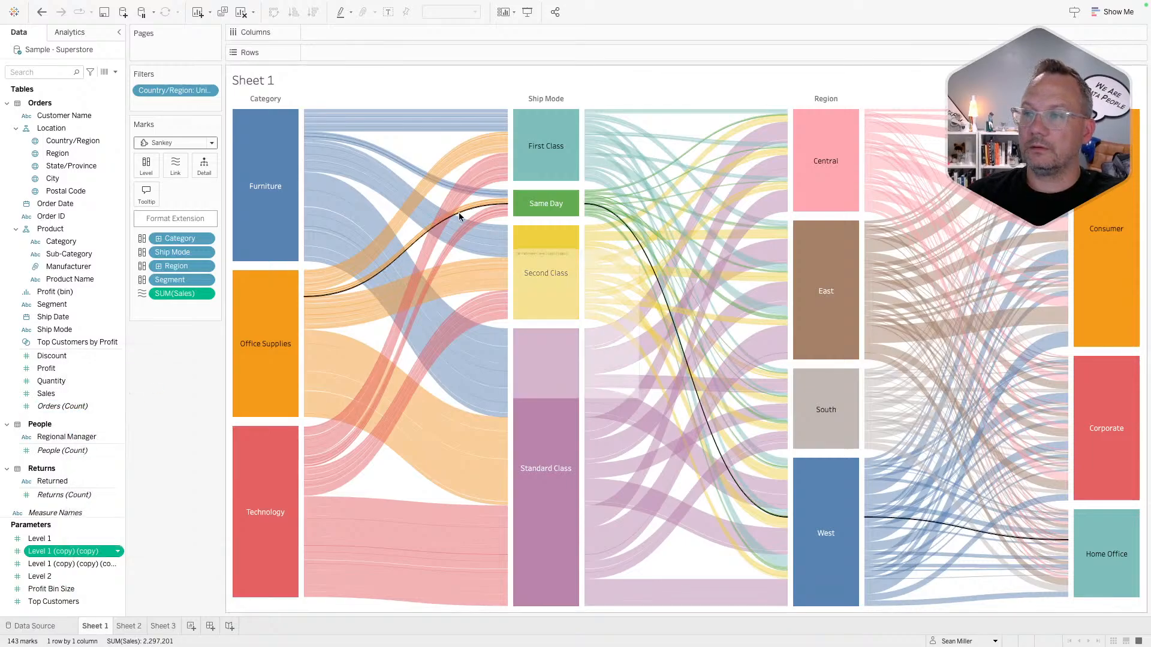
drag(442, 195, 547, 194)
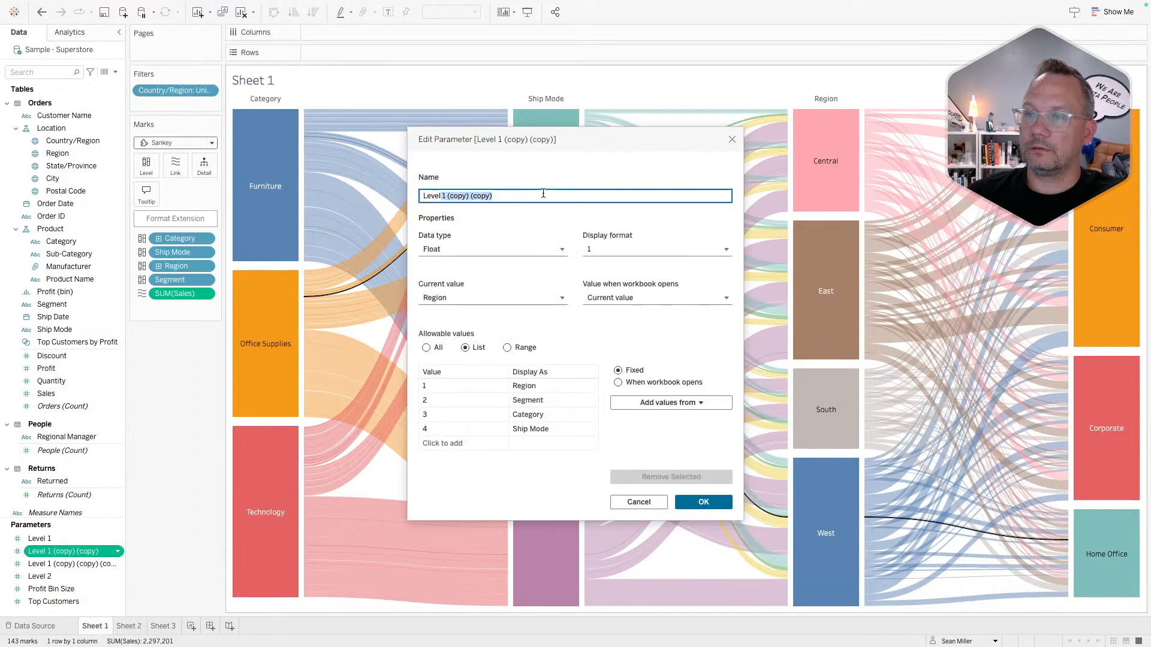
text(3)
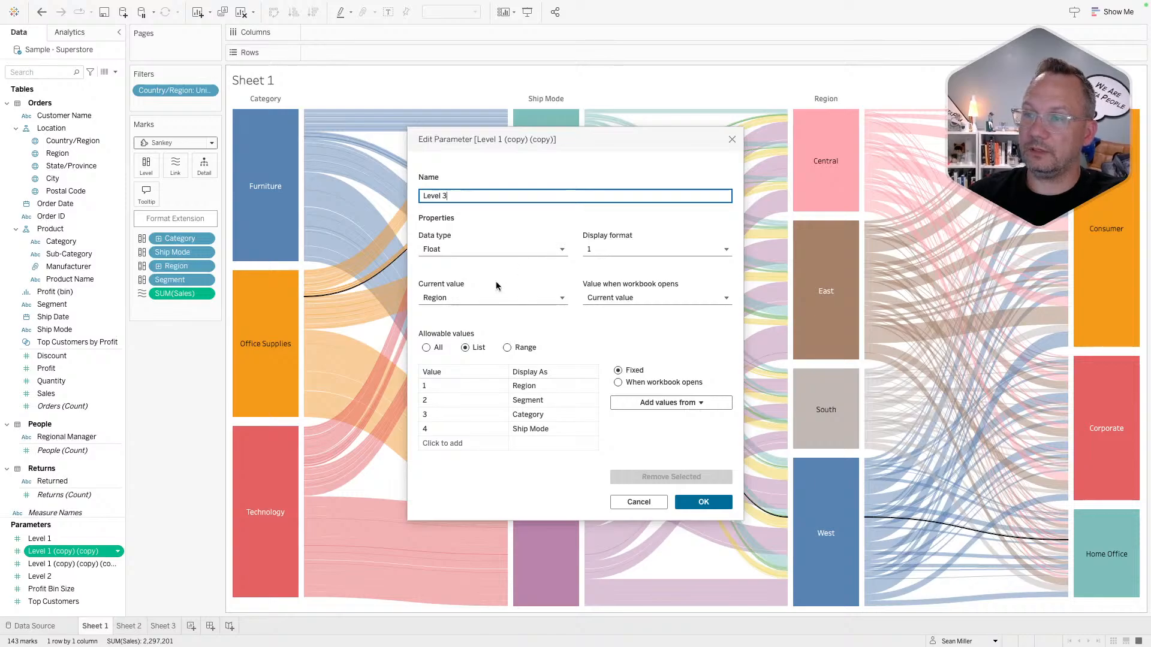
click(458, 297)
click(458, 361)
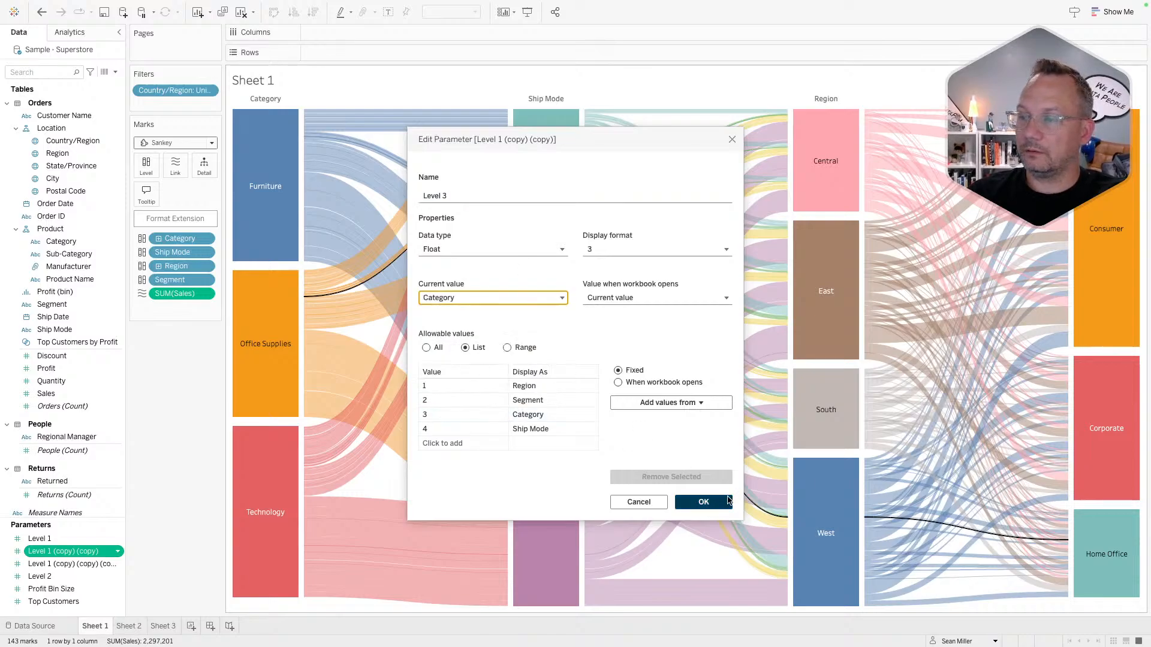
click(698, 502)
- Rename the third copy to Level 4 with current value Ship Mode
right_click(64, 551)
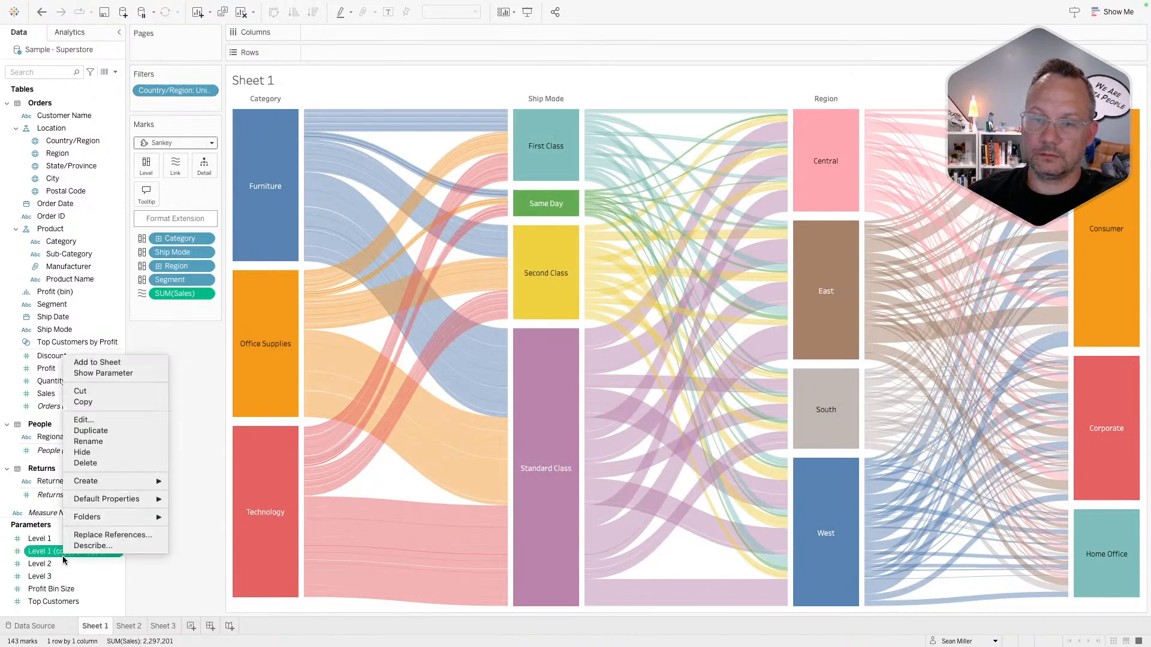
click(83, 422)
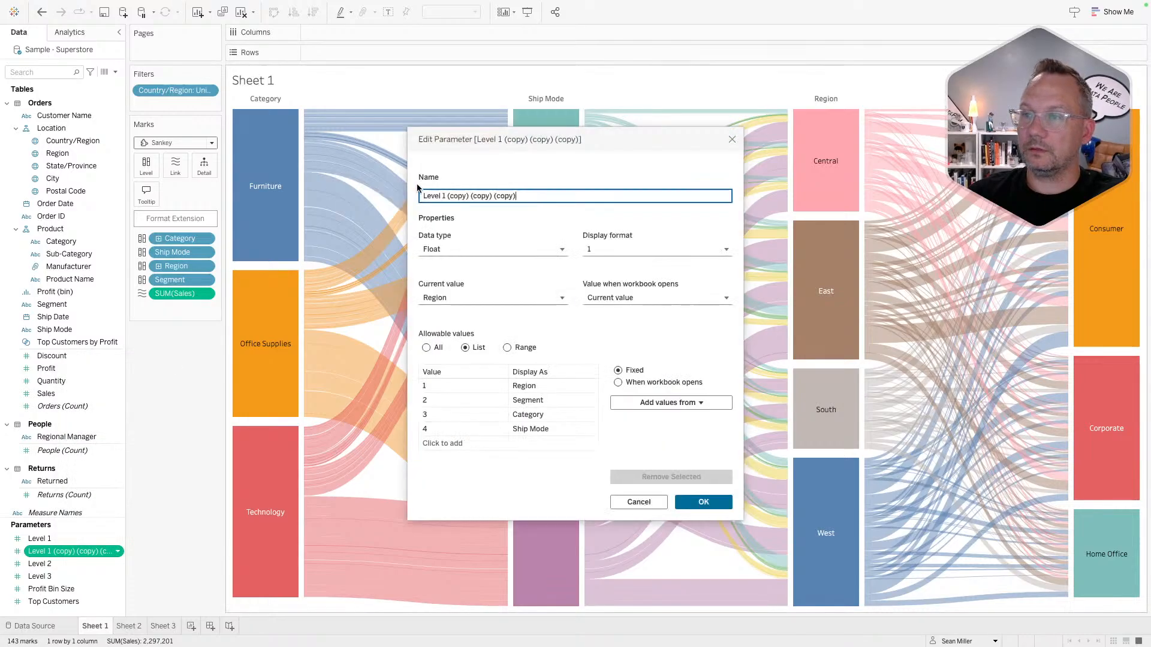
click(449, 195)
drag(443, 196, 657, 195)
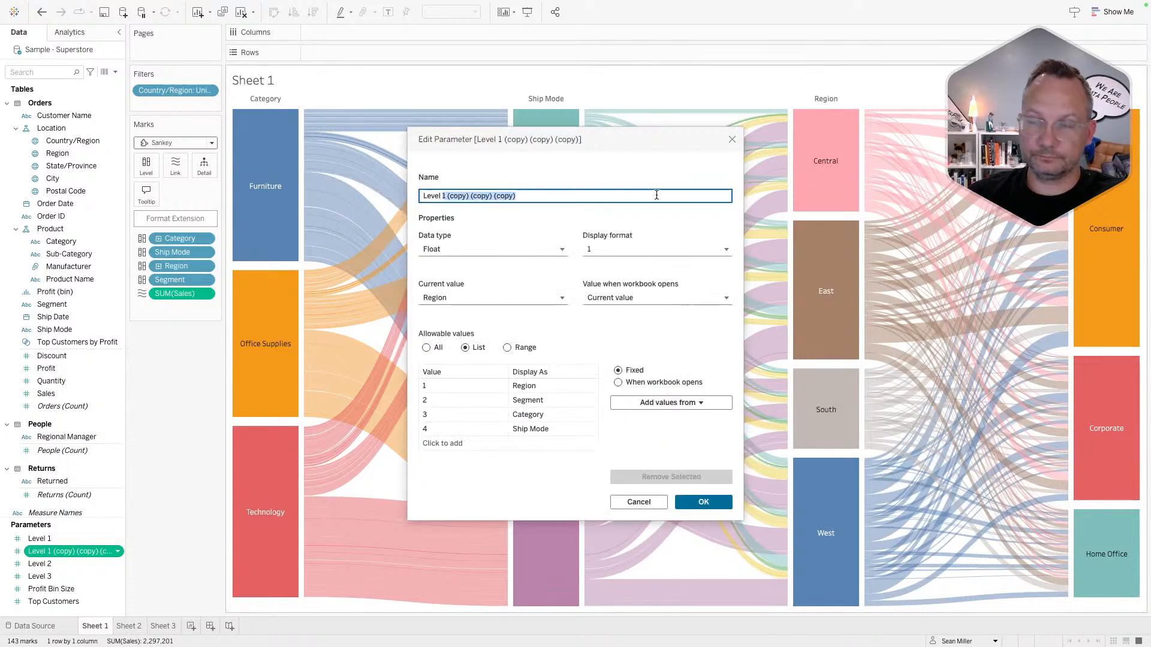
text(4)
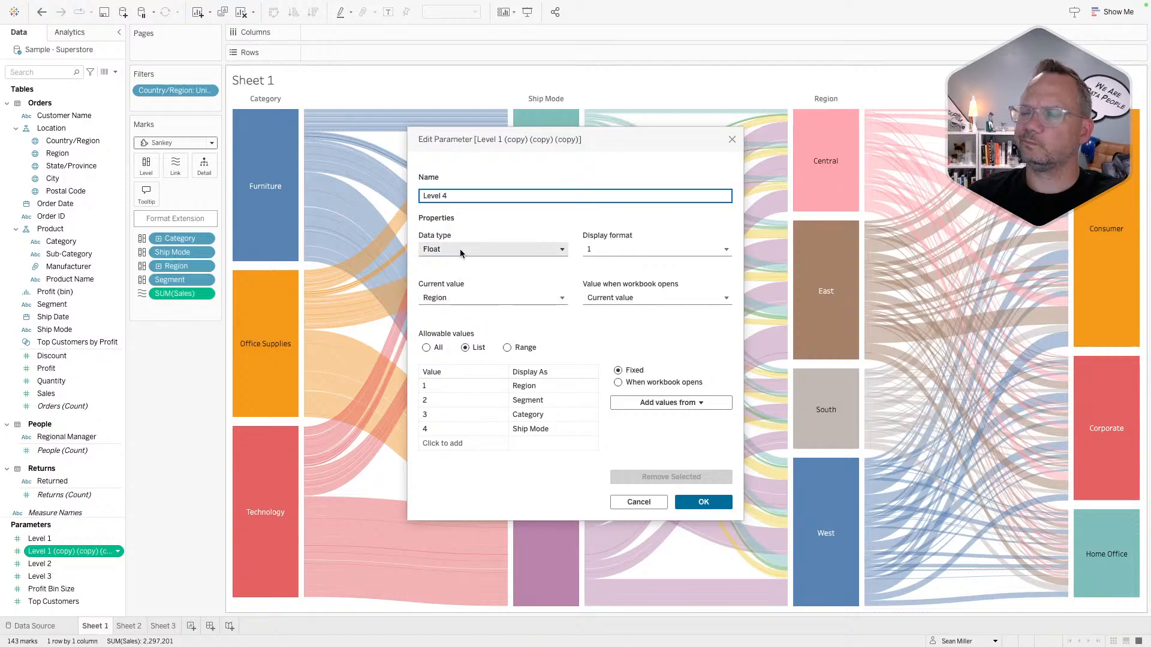
click(468, 299)
click(466, 375)
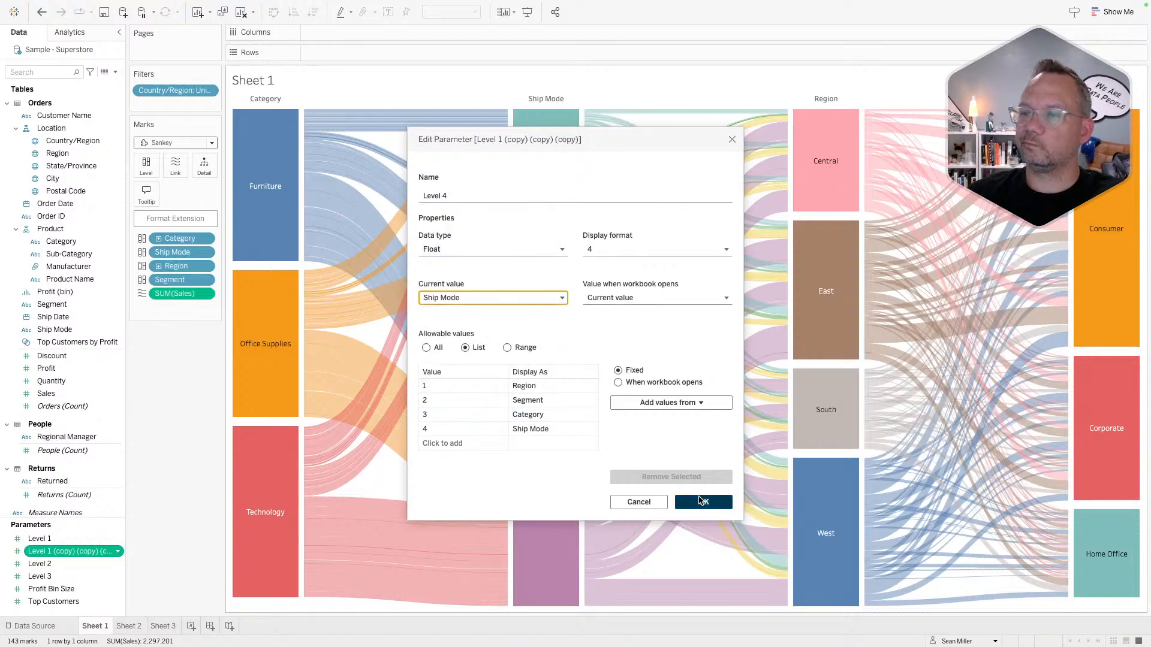
click(700, 500)
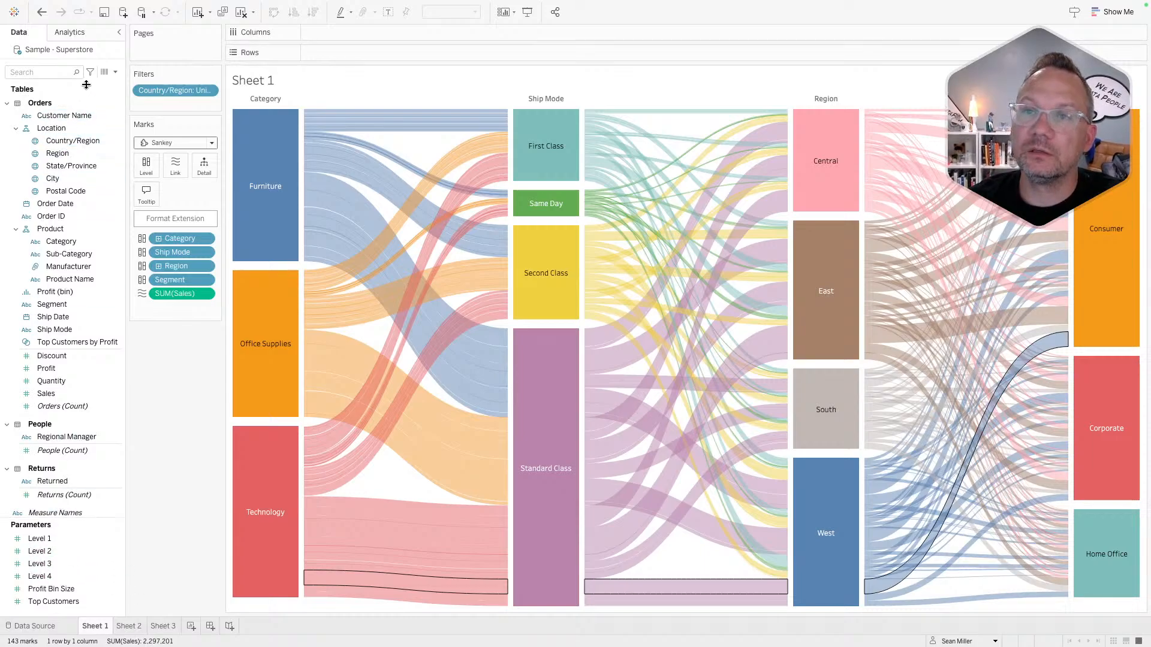
- Start calculated field L1 with CASE [Level 1] WHEN 1 THEN [Region]
click(116, 71)
click(103, 81)
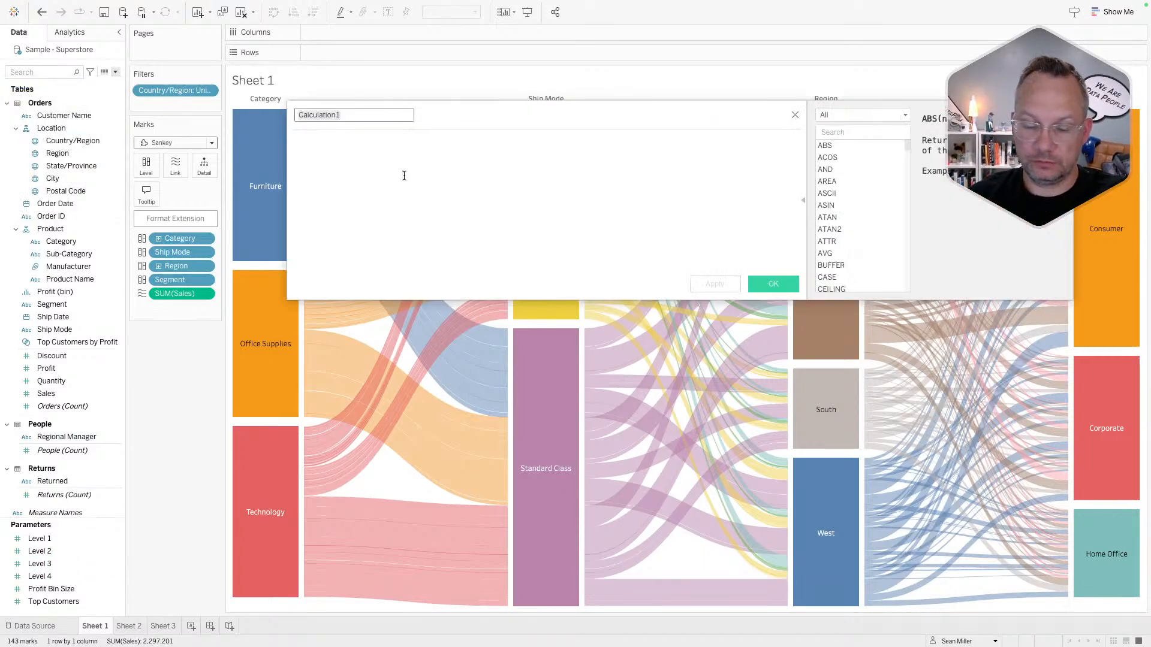
text(L1)
key(Tab)
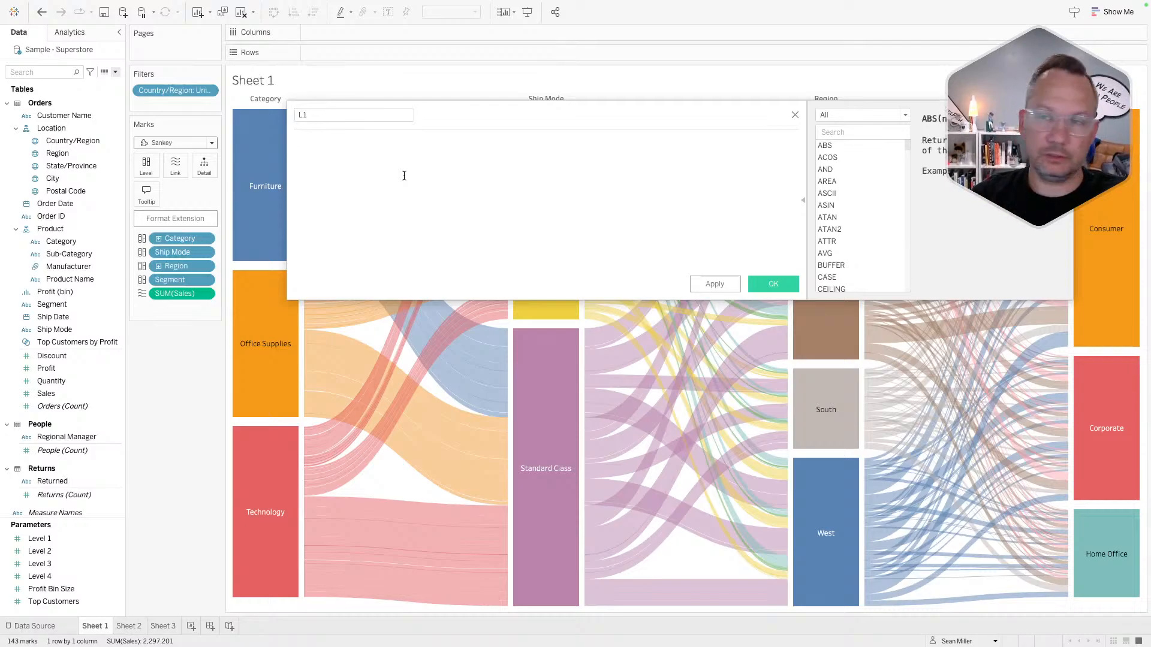
text(CASE )
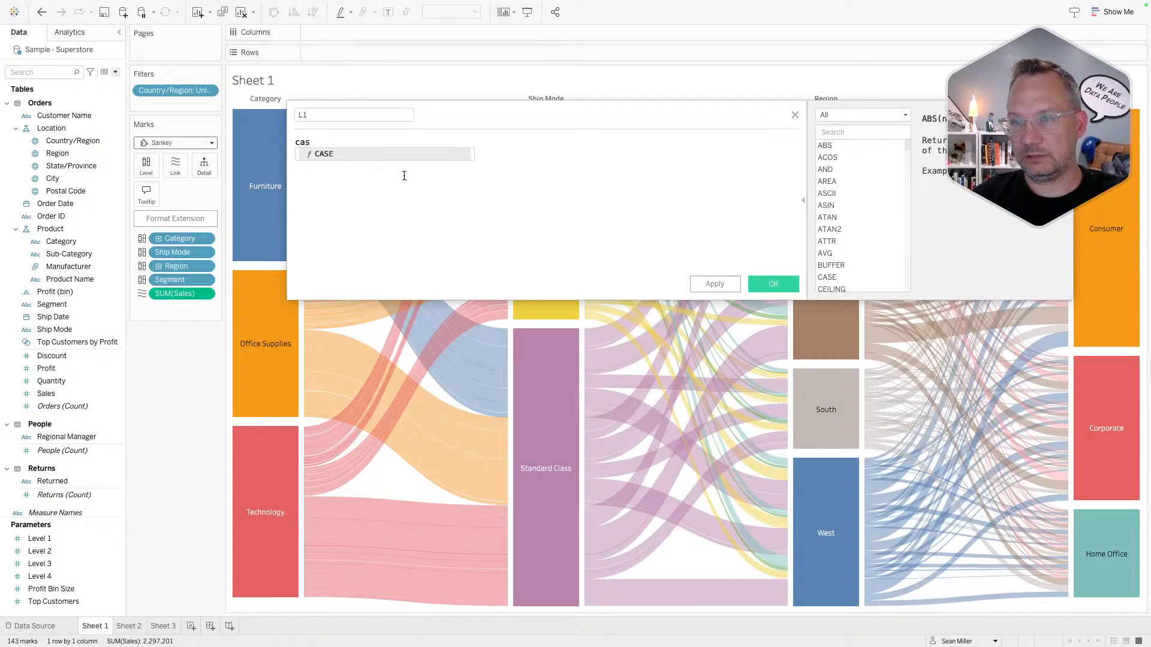
text([Le)
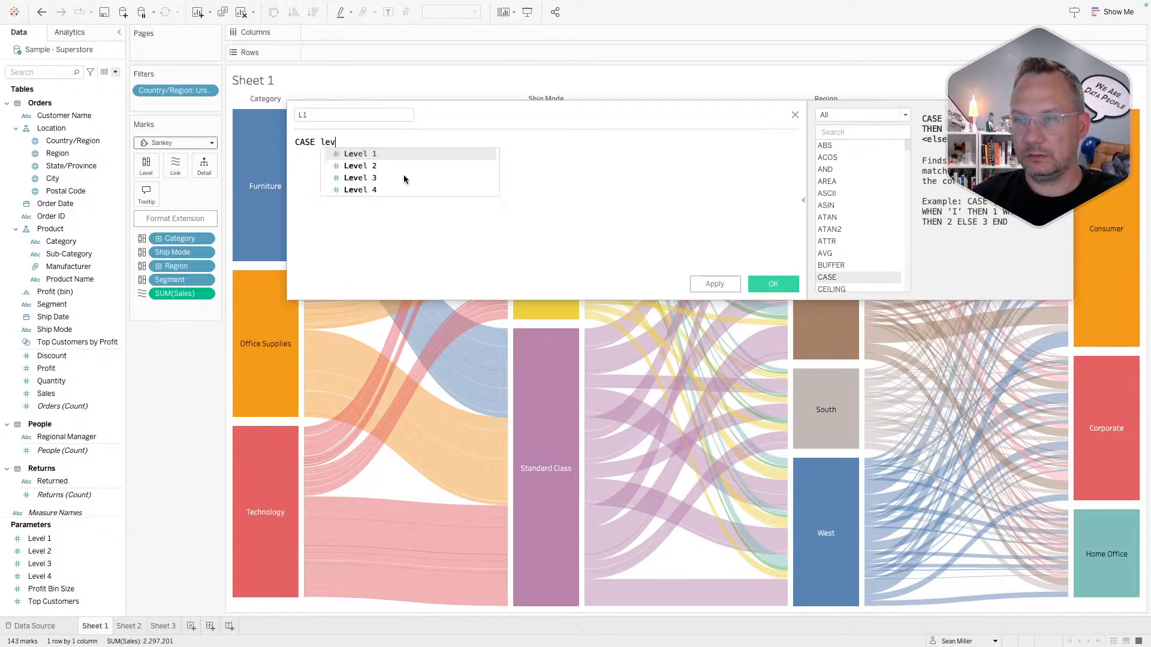
key(Return)
key(Return)
text(when 1 then)
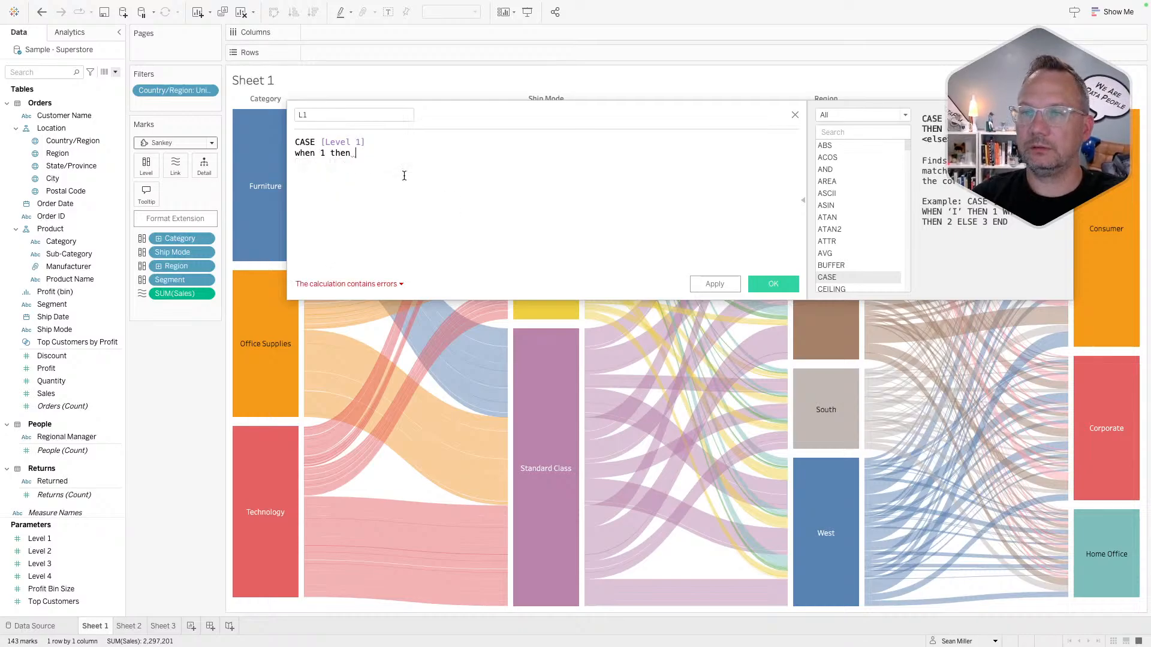
text( reg)
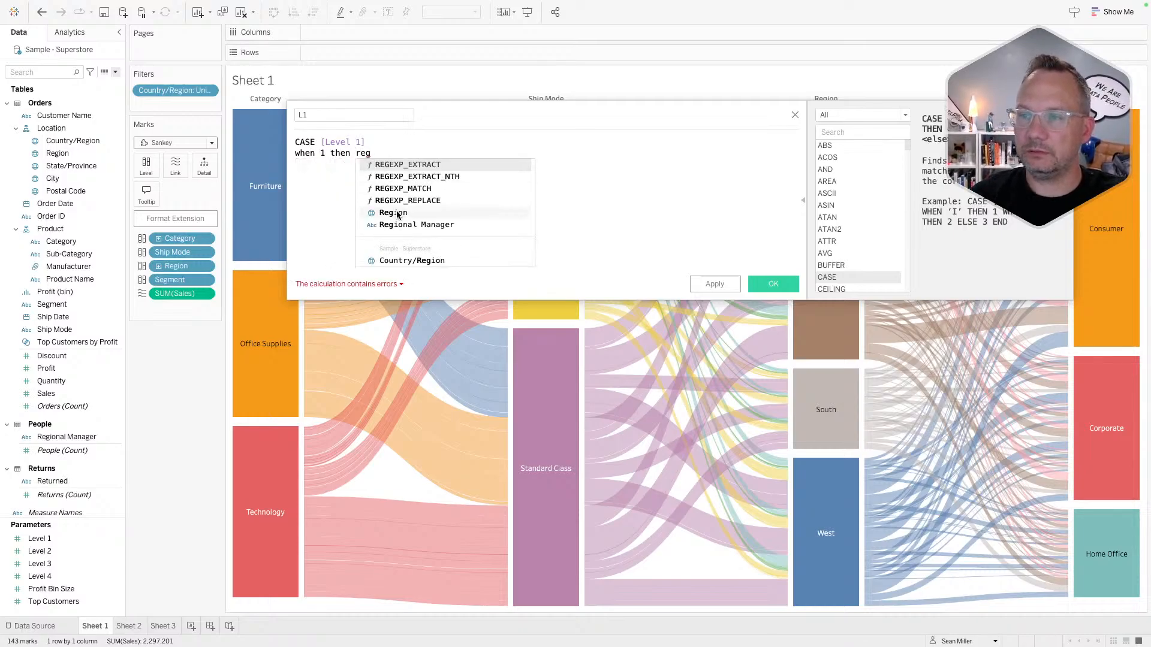
click(397, 212)
key(Return)
- Add WHEN 2/3/4 THEN [Segment]/[Category]/[Ship Mode], close with END and save
text(when )
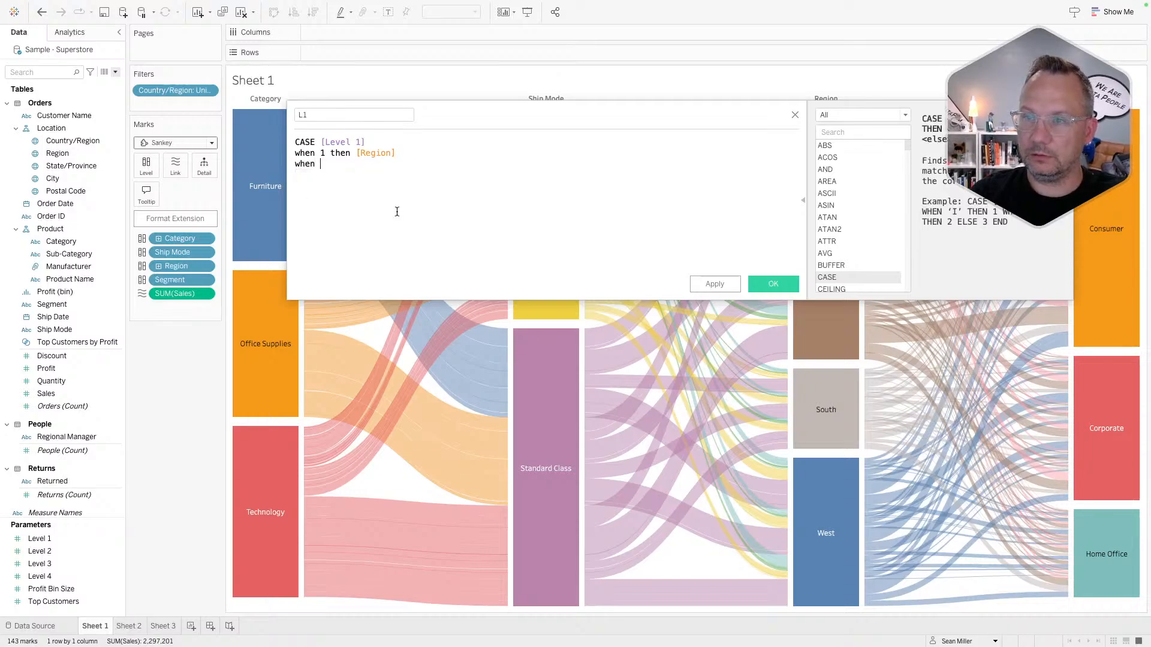
text(2 then seg)
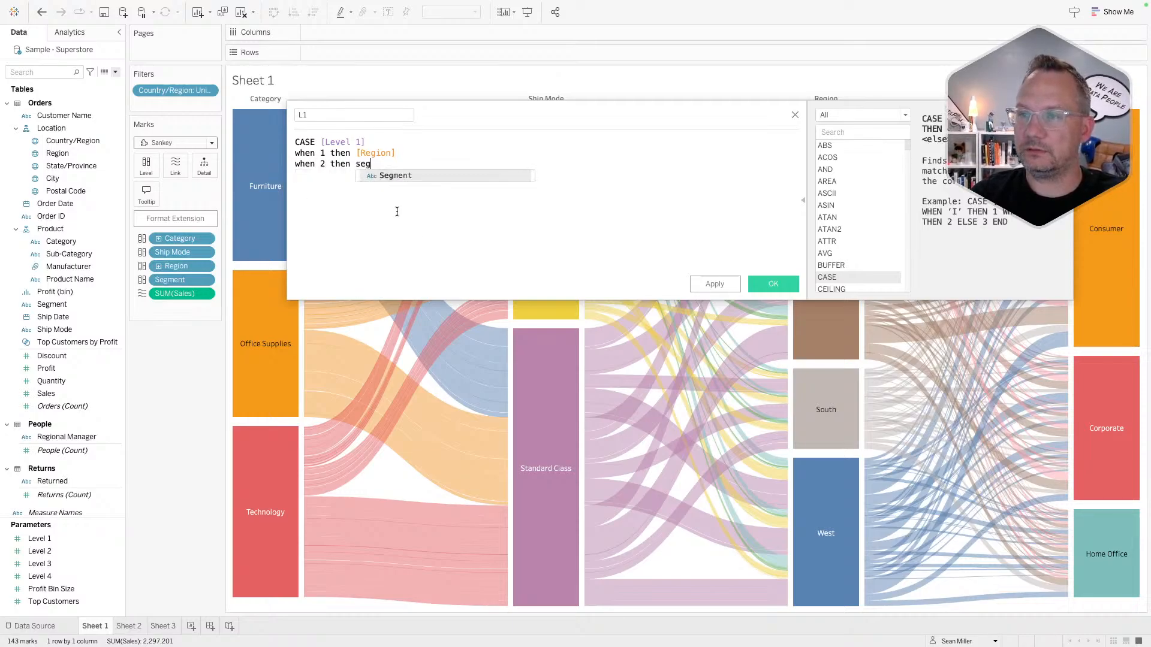
key(Return)
key(Return)
text(wh)
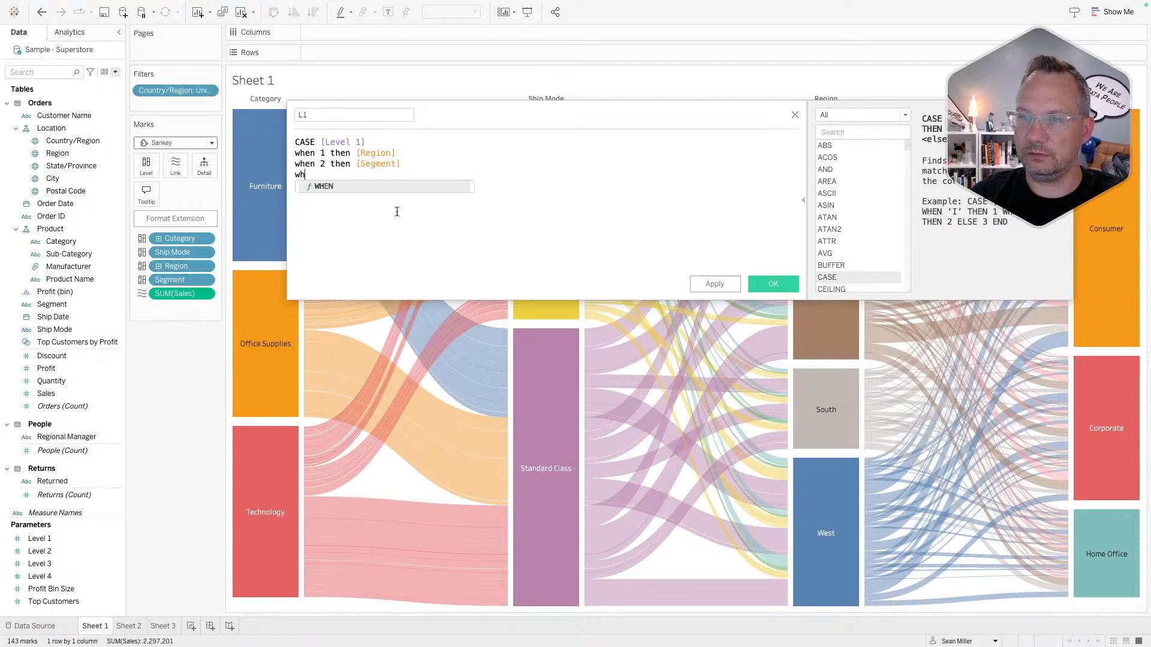
text(en 3)
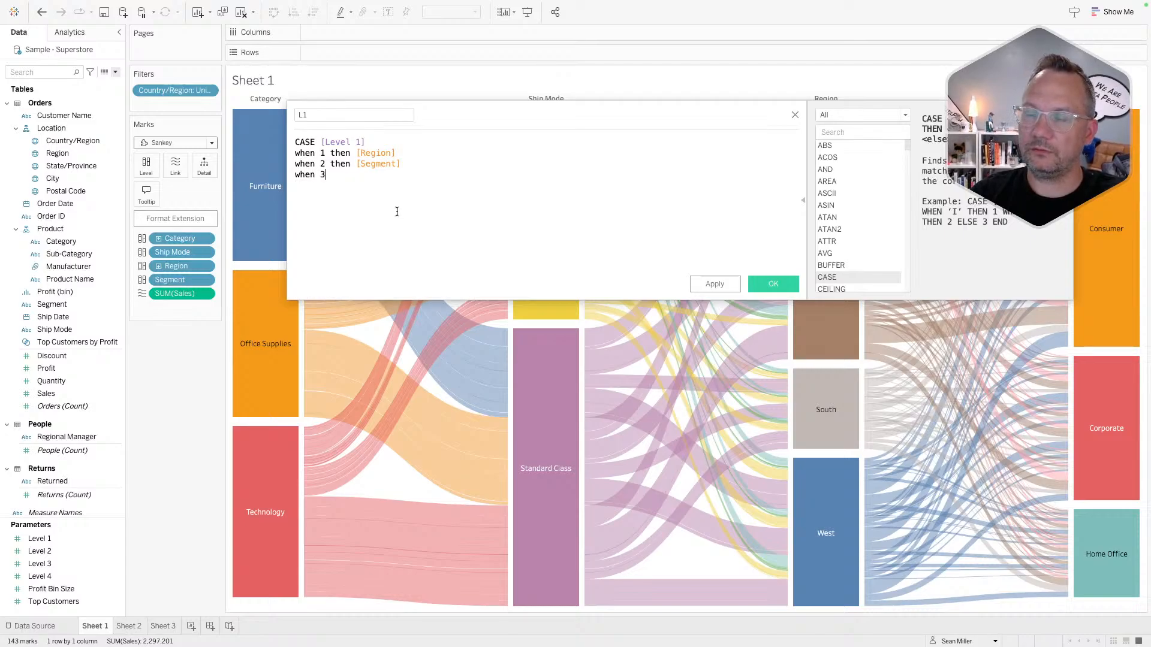
text( then )
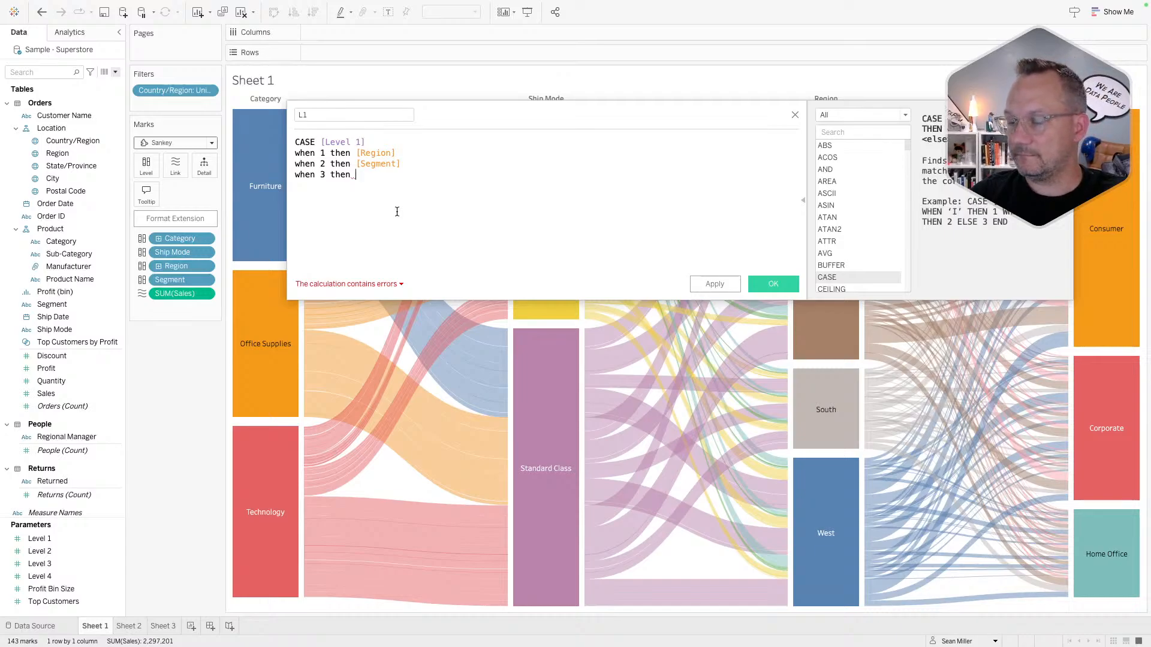
text(cat)
key(Return)
key(Return)
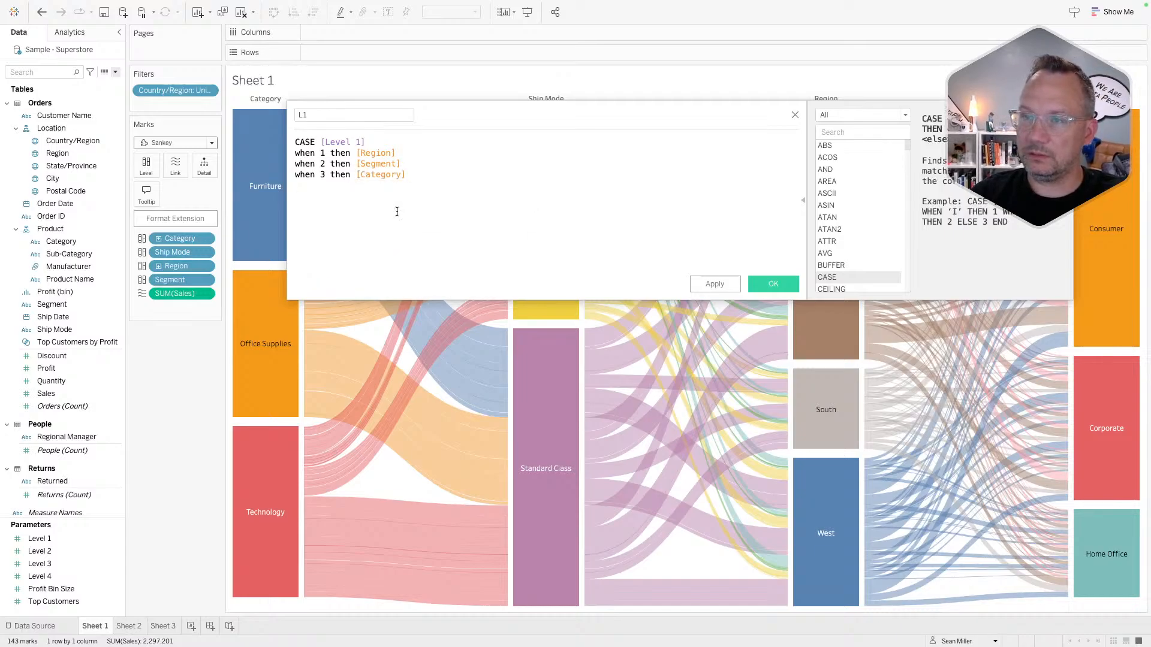
text(when 4)
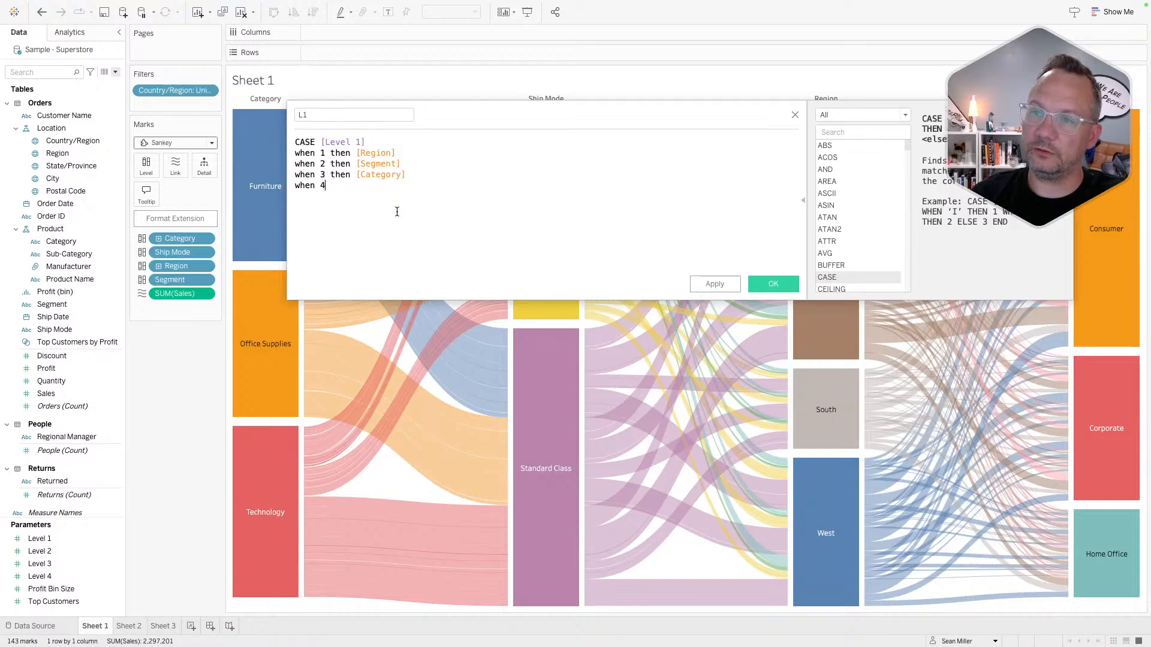
text( then )
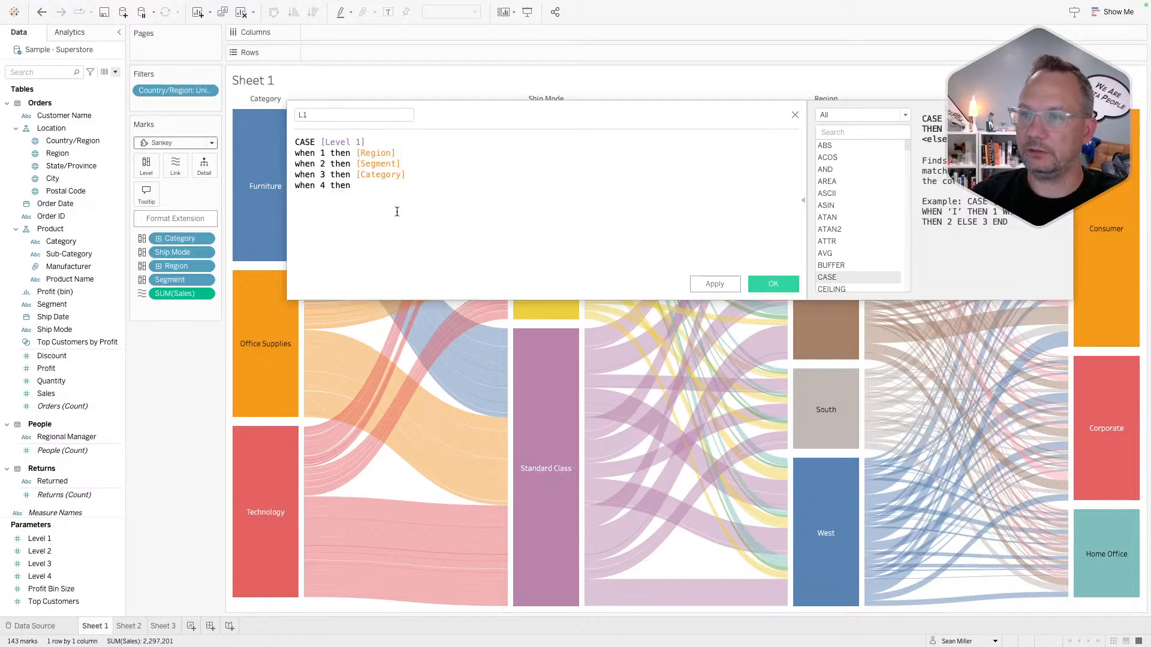
text(shi)
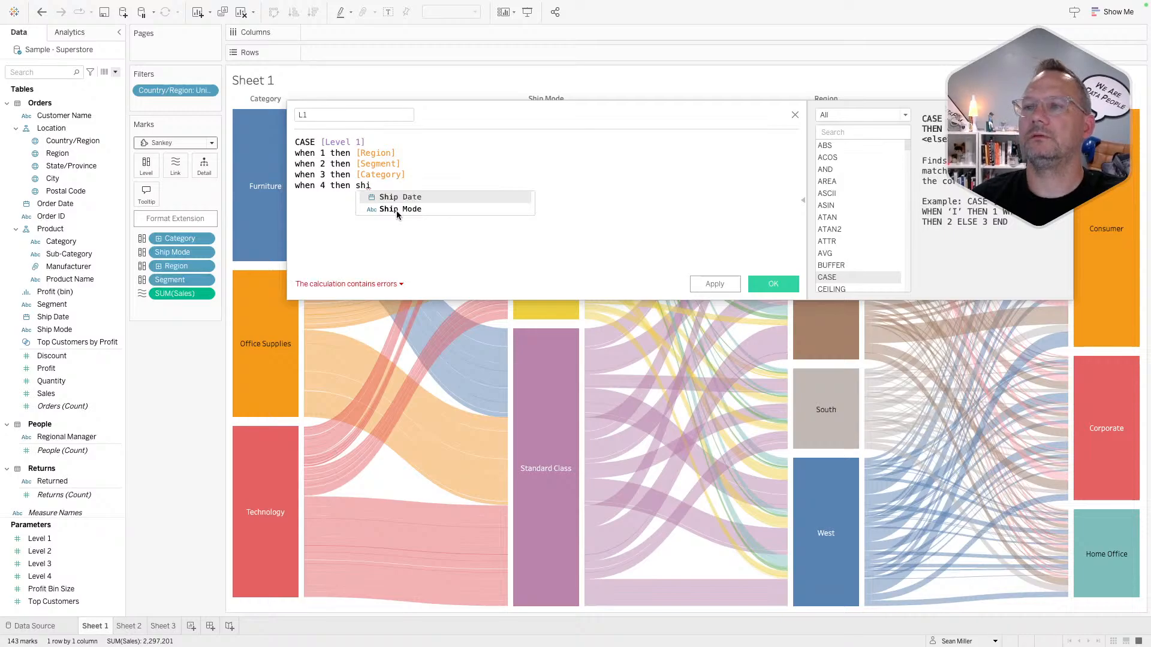
click(397, 210)
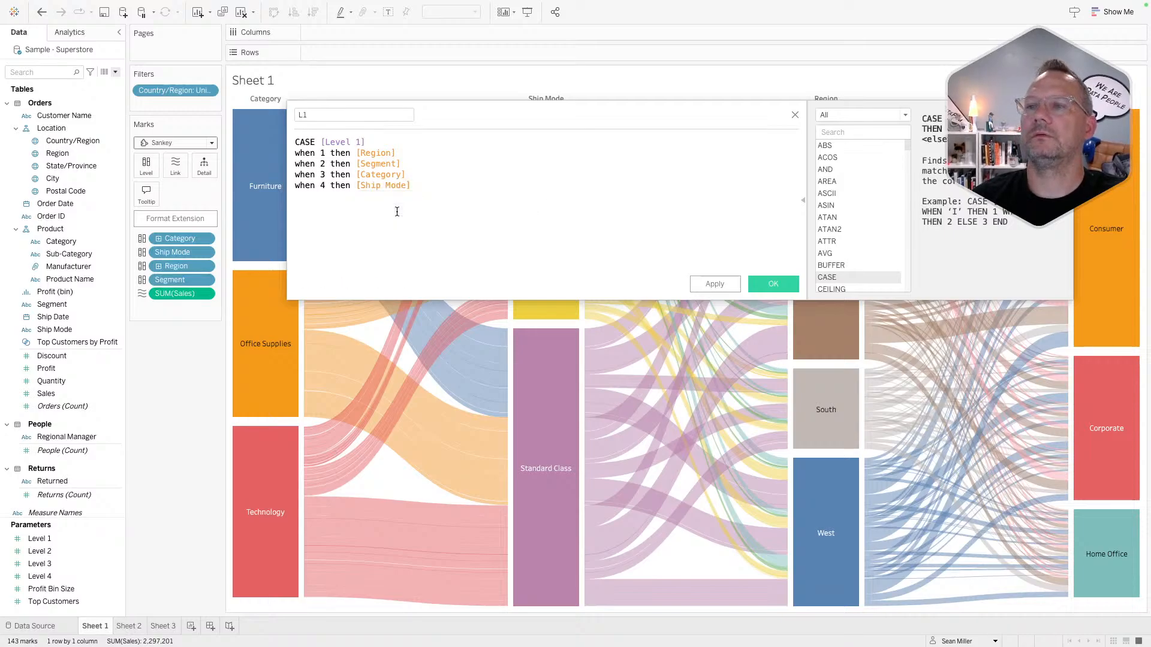
text(end)
key(Return)
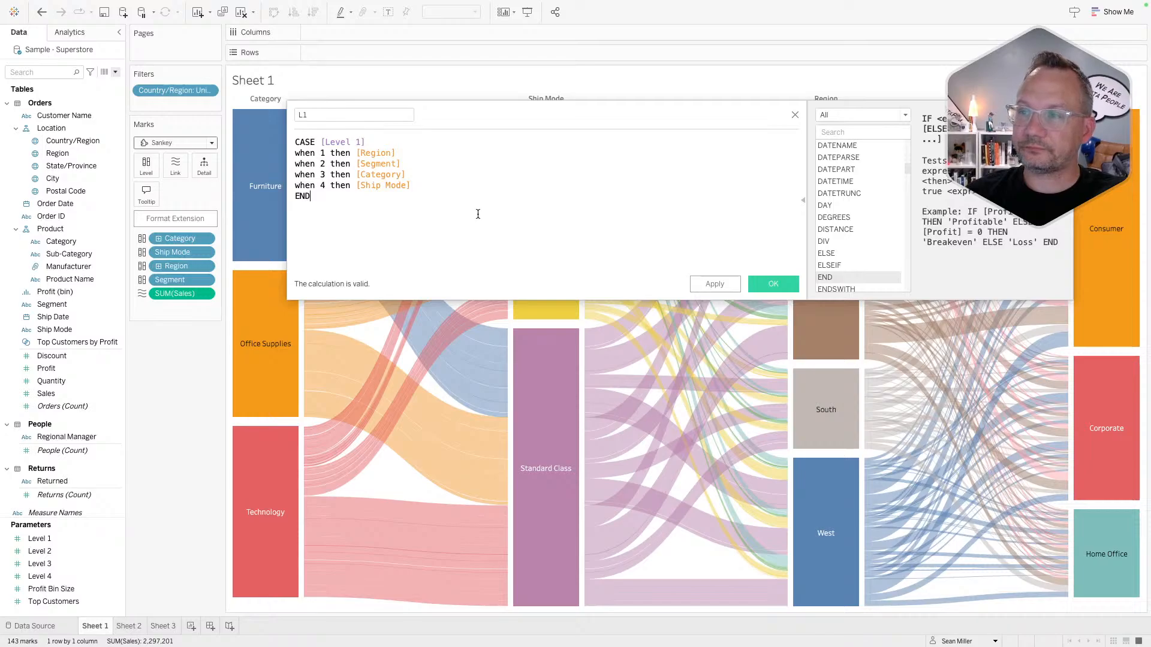
click(771, 284)
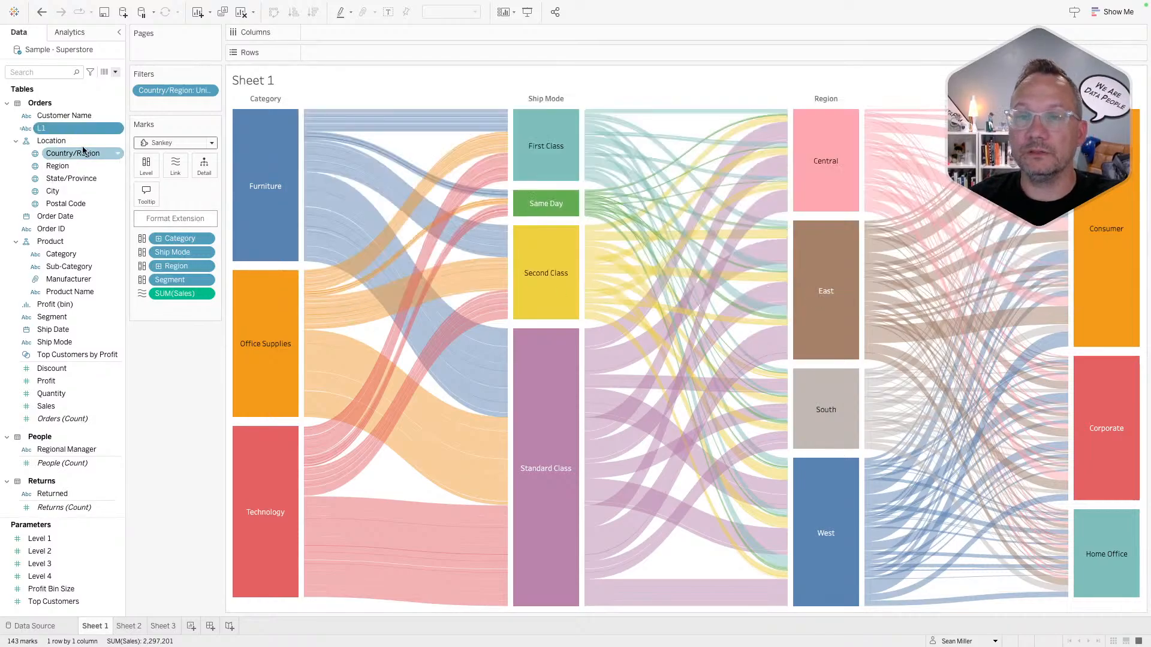
- Duplicate the L1 calculated field three times
right_click(66, 129)
click(90, 205)
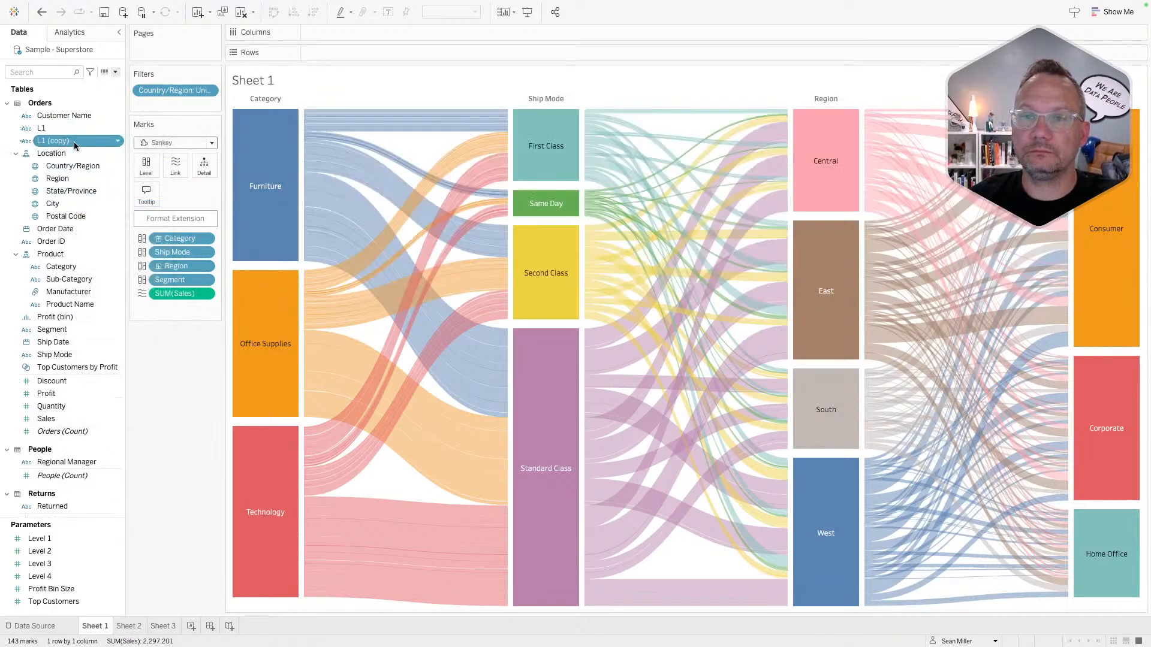
right_click(74, 141)
click(91, 224)
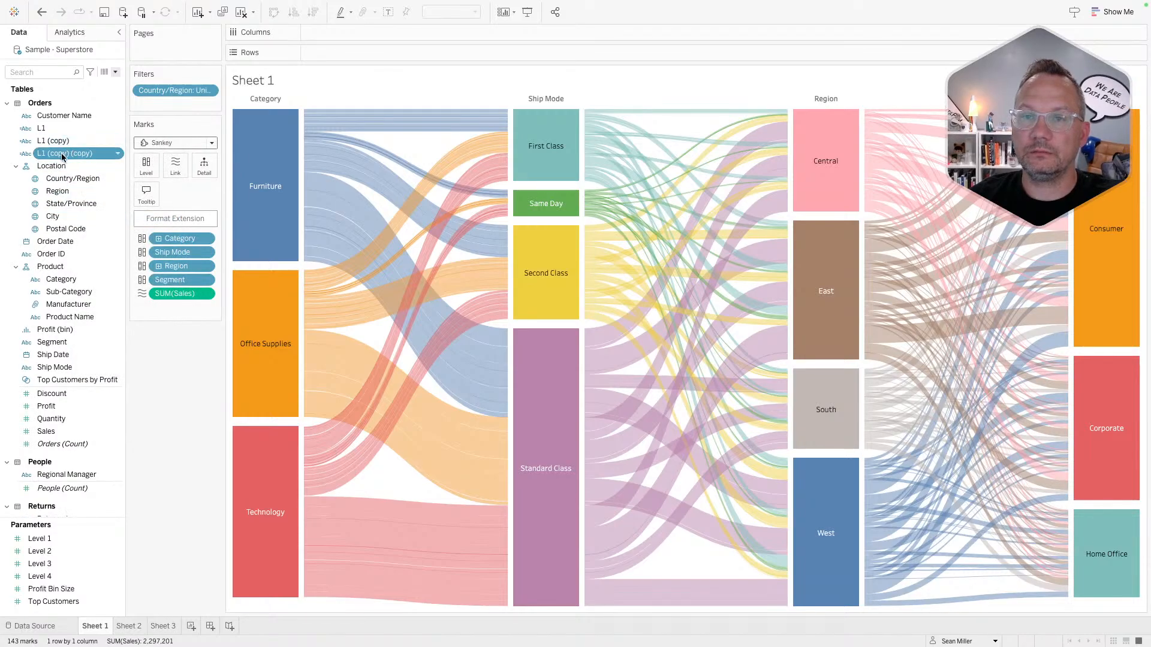
right_click(61, 153)
click(86, 229)
- Rename the first L1 copy to L2
right_click(70, 143)
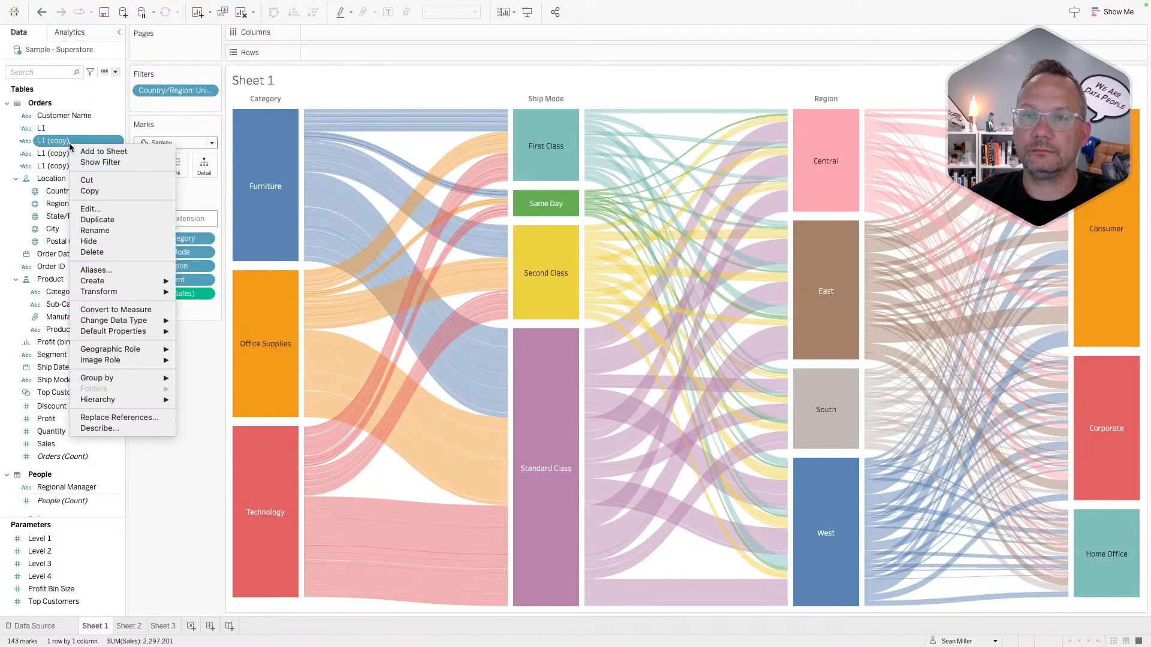
click(86, 211)
drag(309, 114, 443, 114)
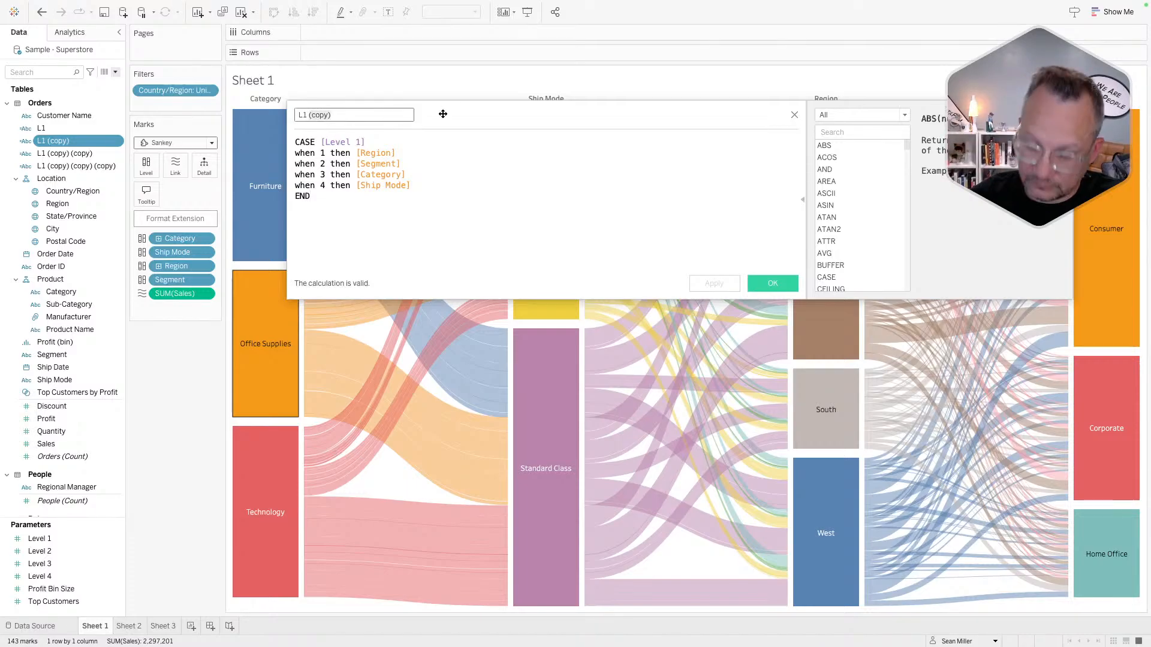
text(2)
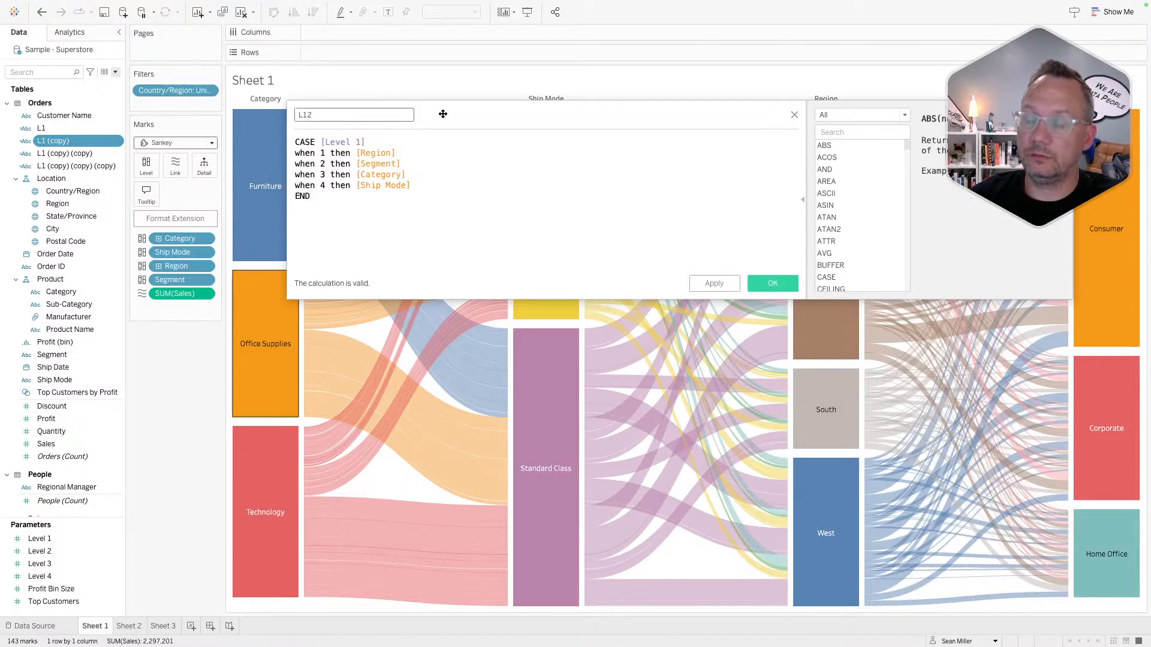
key(BackSpace)
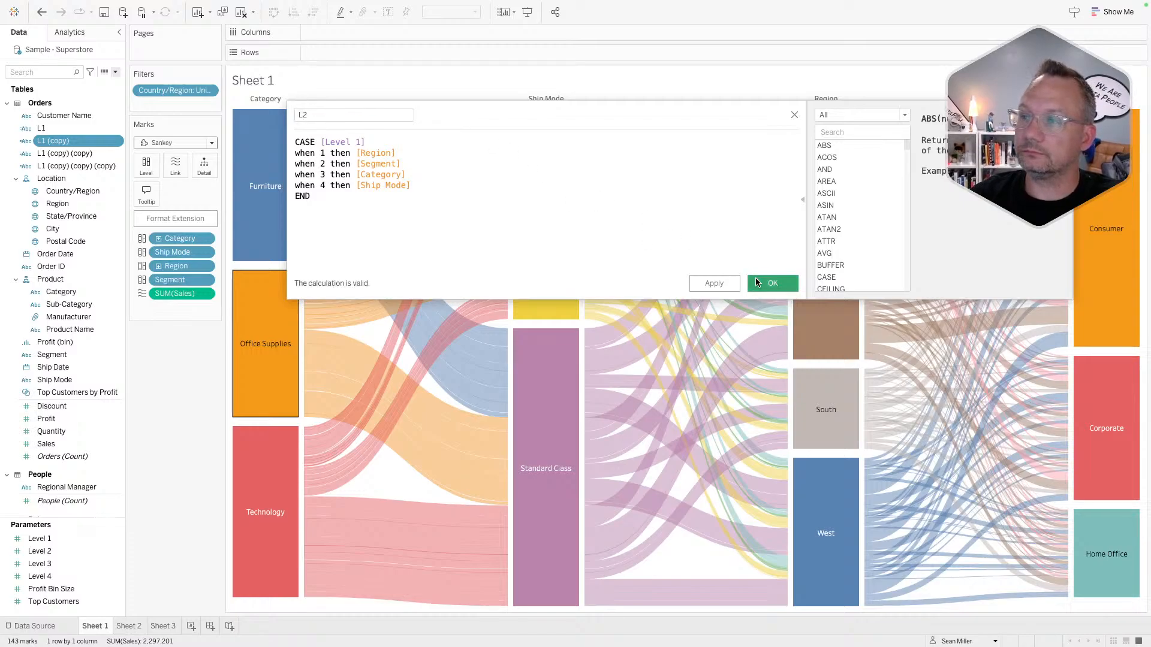
click(773, 283)
- Rename the second L1 copy to L3
right_click(60, 145)
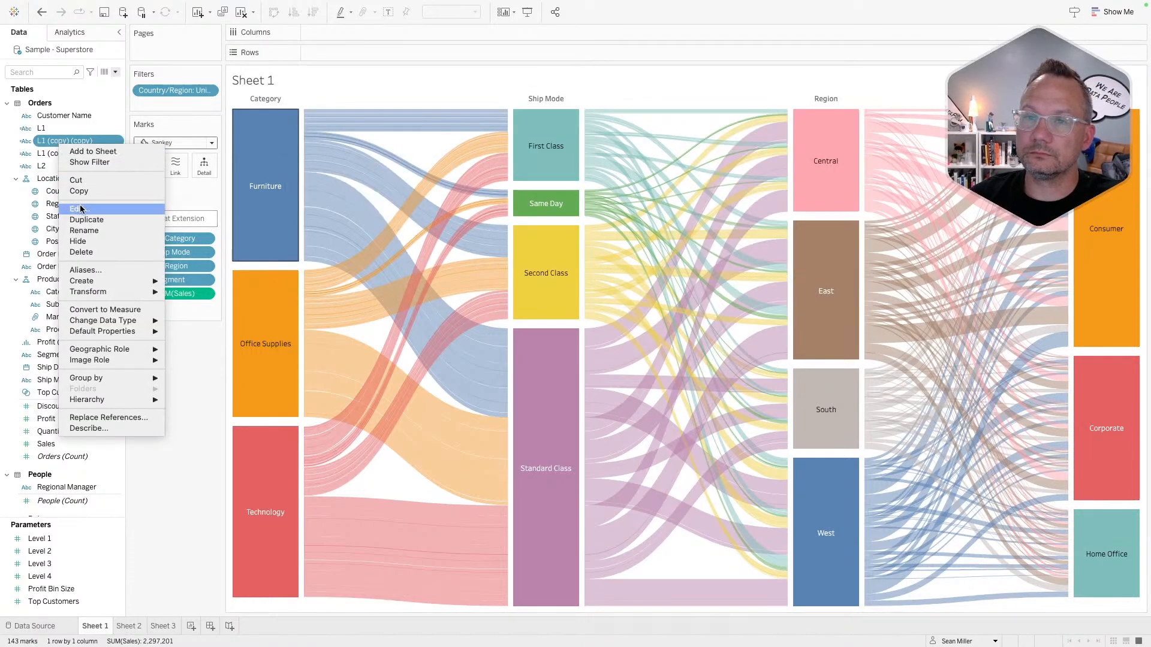
click(84, 205)
drag(300, 115, 403, 114)
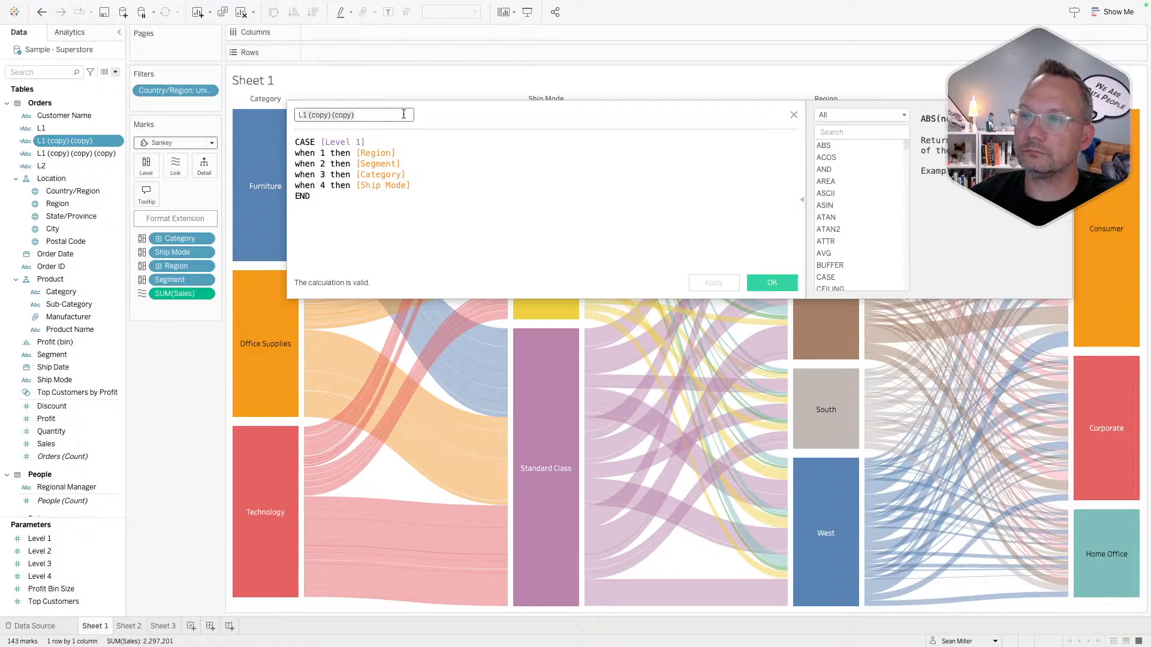
text(L3)
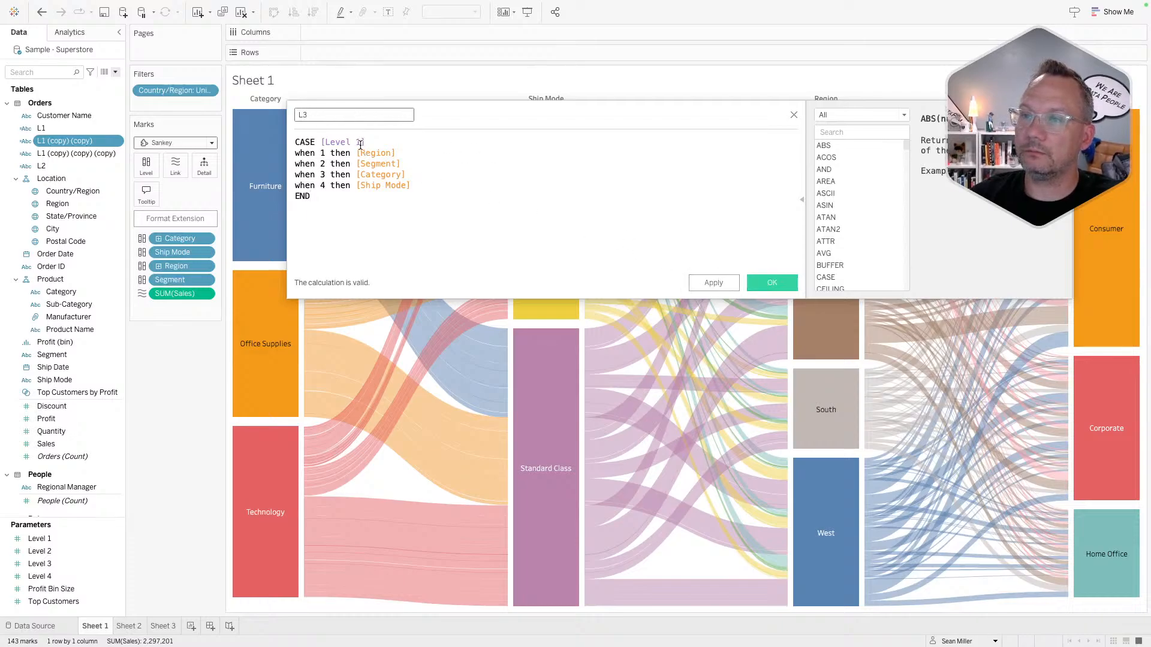
click(360, 142)
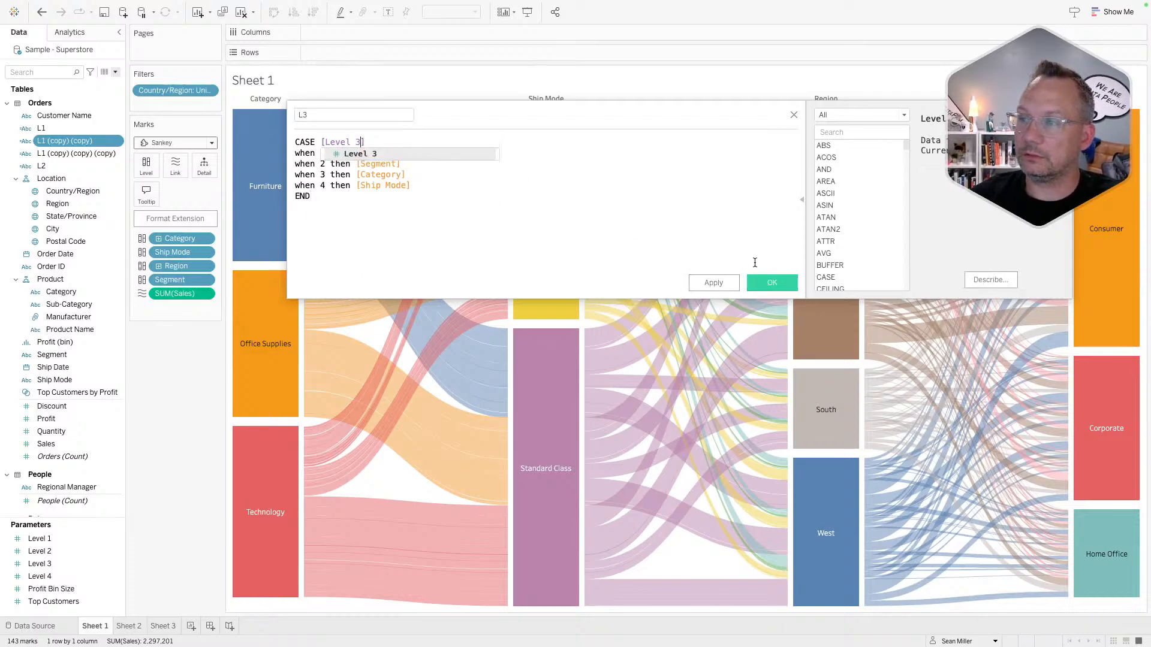
click(763, 280)
- Change the level number in the L2 calculation's Level reference to 3
right_click(43, 154)
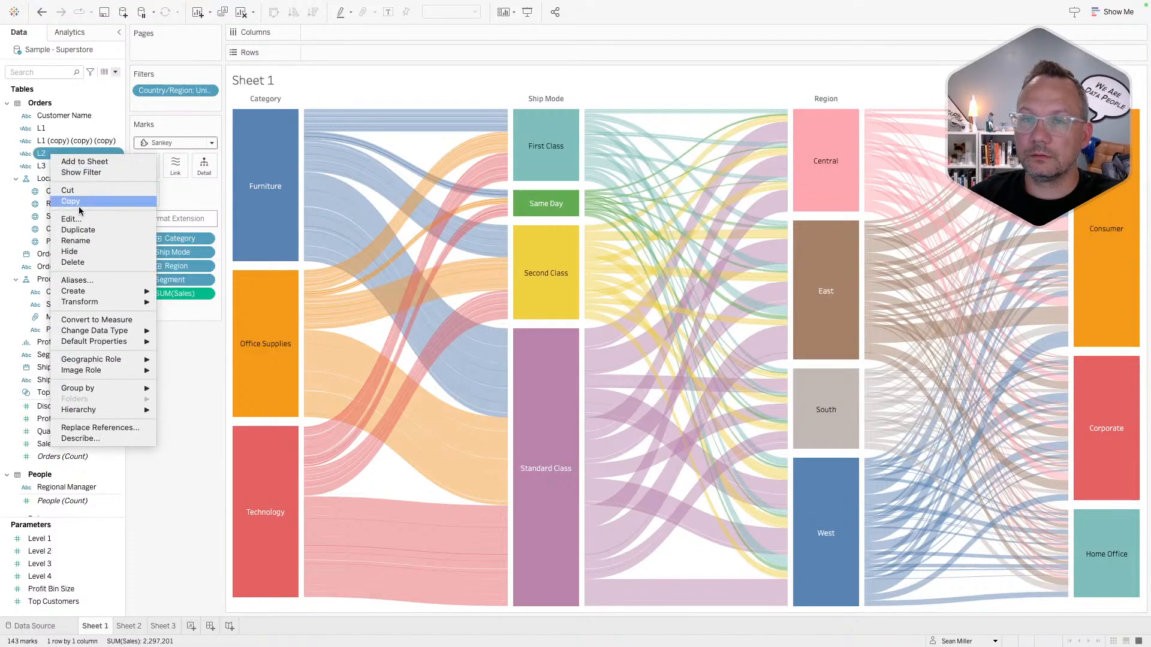
click(84, 216)
click(360, 142)
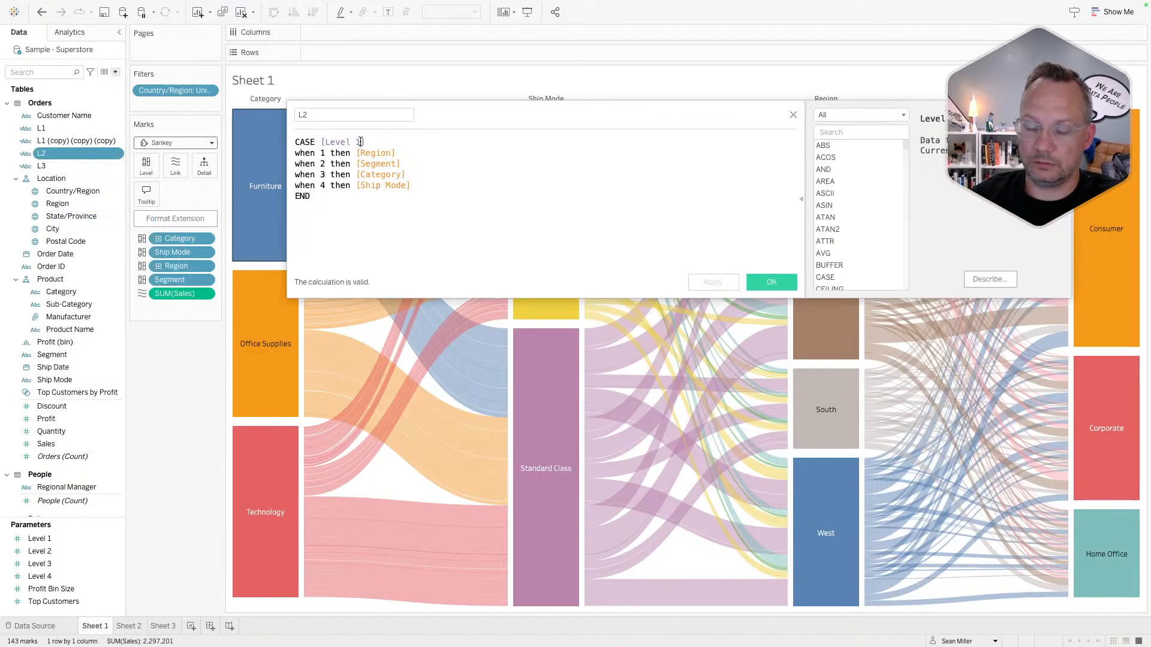
key(BackSpace)
text(3)
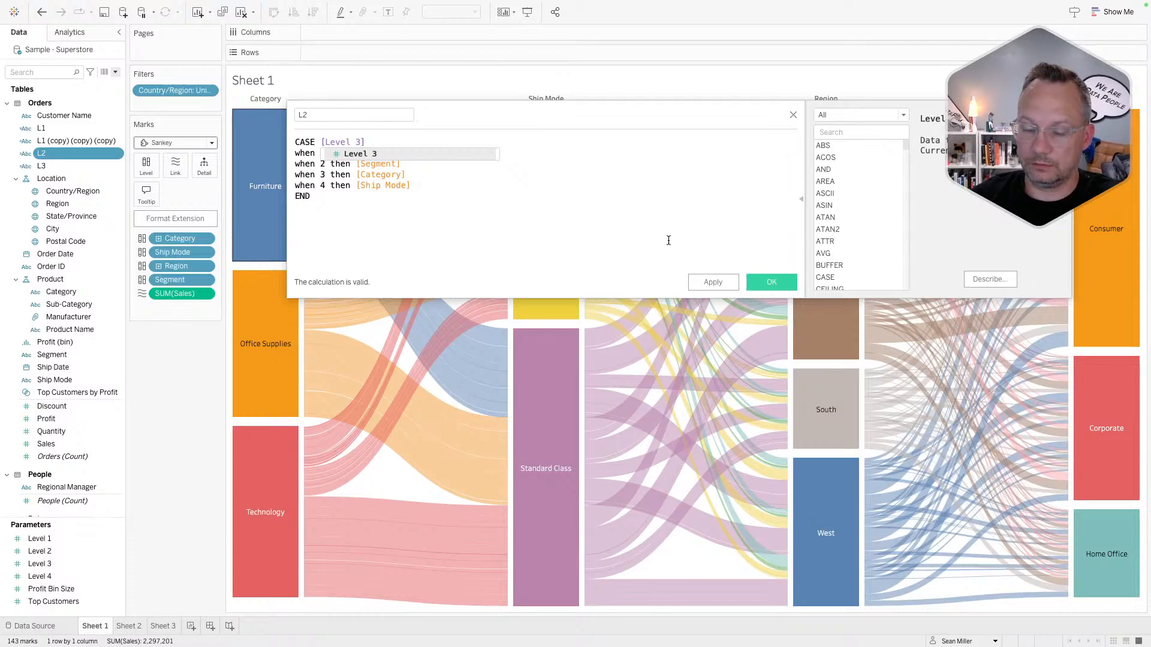
click(769, 282)
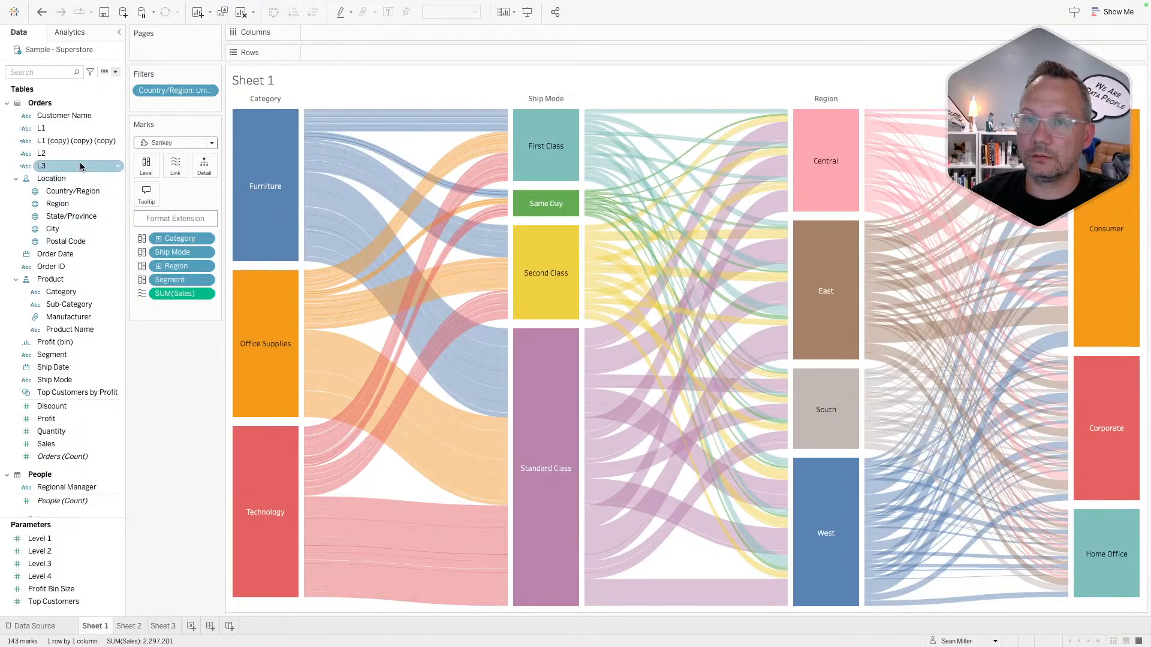
- Rename the last remaining L1 copy to L4
right_click(72, 141)
click(97, 202)
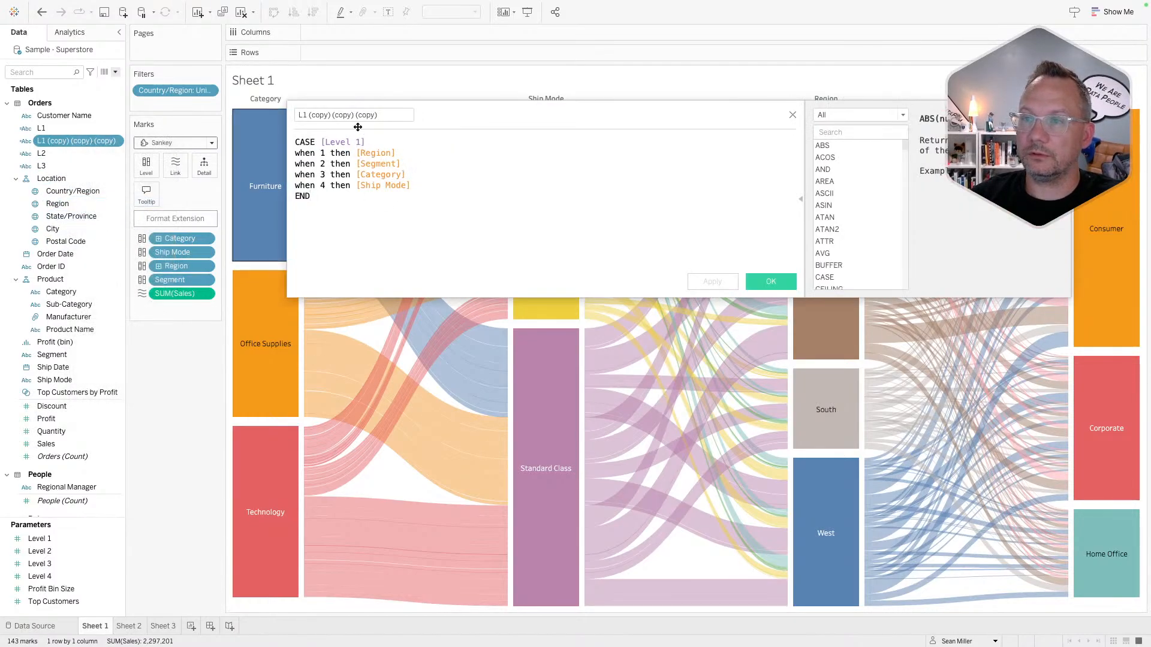
click(337, 115)
key(ctrl+a)
text(L4)
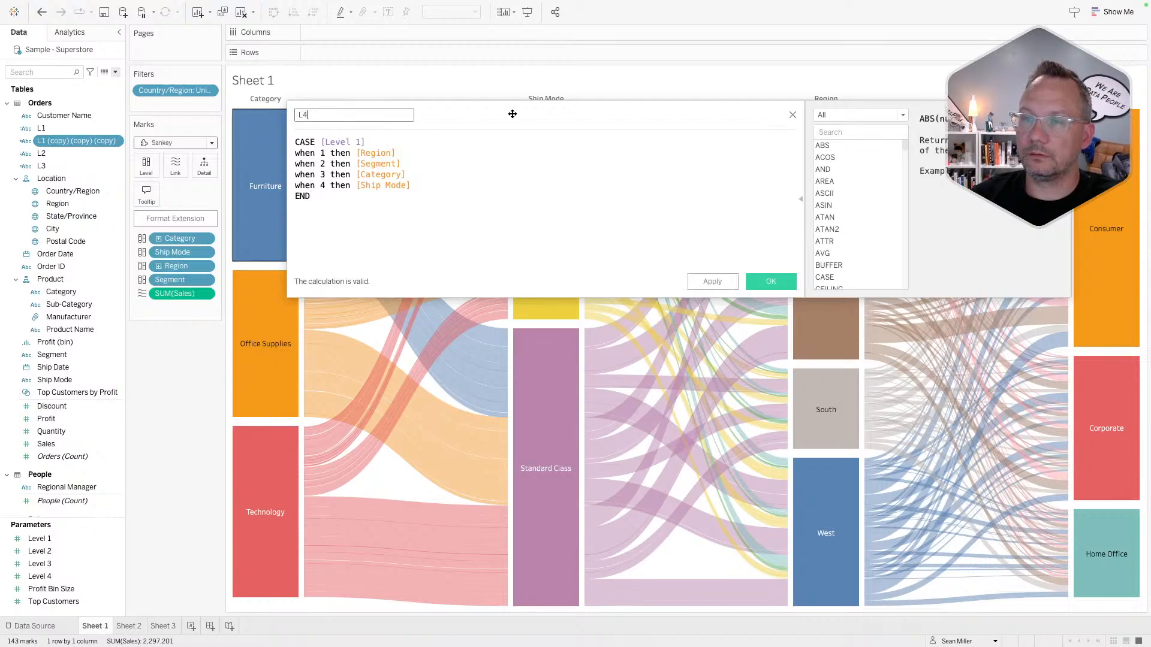
click(757, 280)
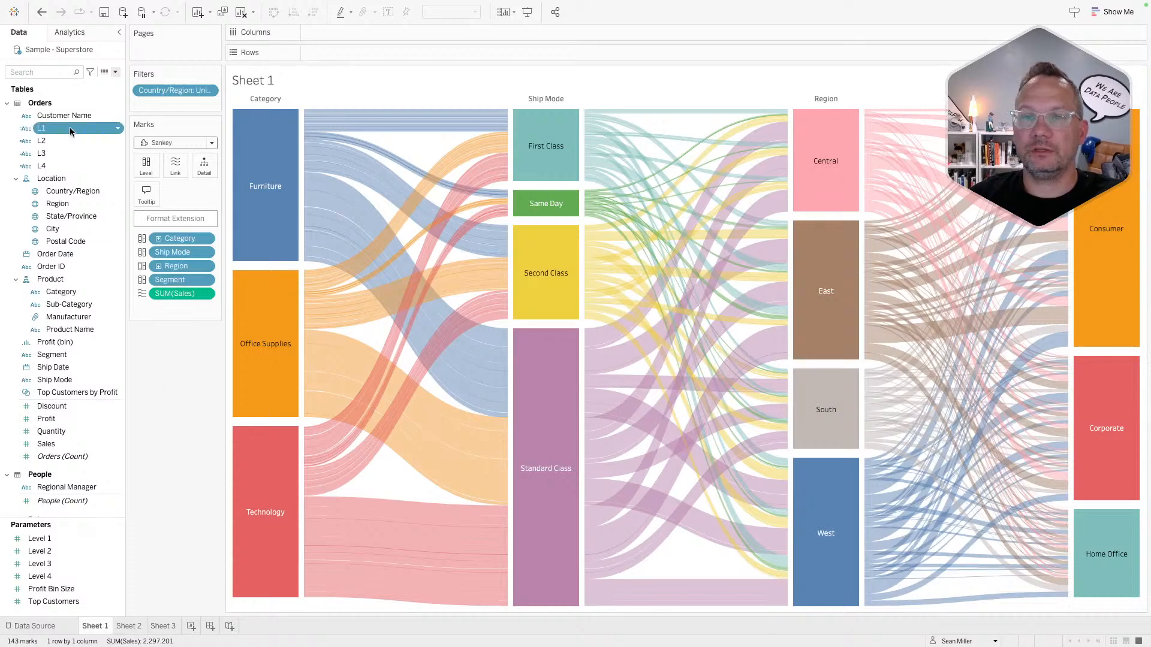
- Replace Category, Ship Mode, Region and Segment on the Marks card with L1, L2, L3 and L4
drag(80, 127, 177, 238)
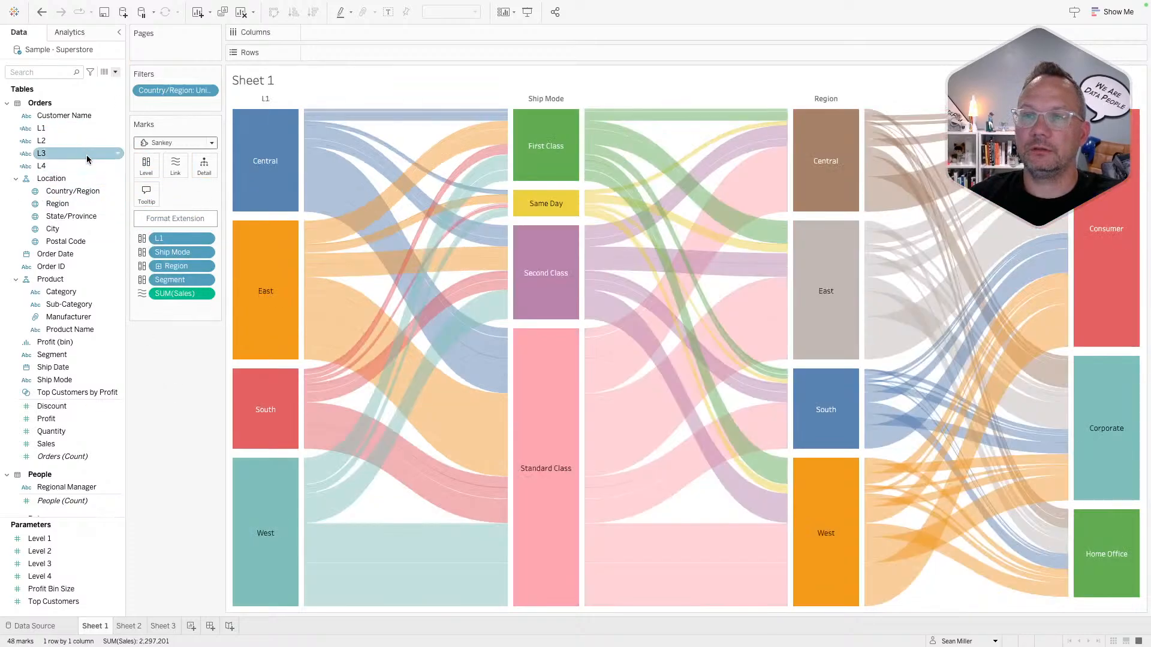
drag(181, 244, 181, 250)
drag(62, 154, 181, 270)
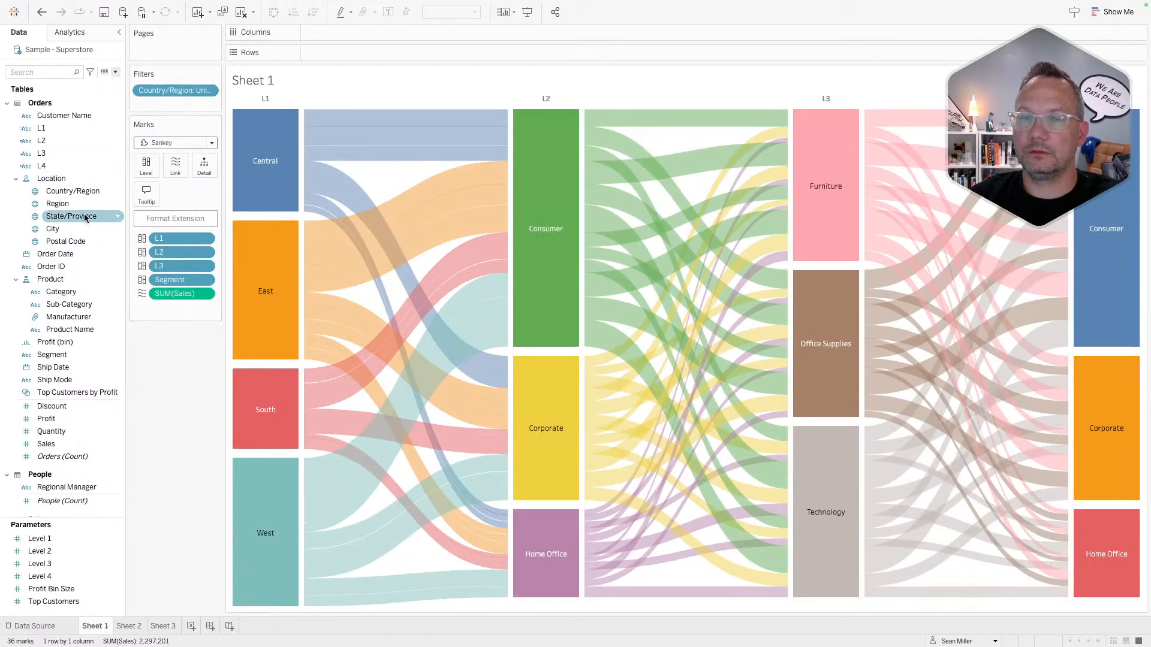
drag(60, 166, 175, 277)
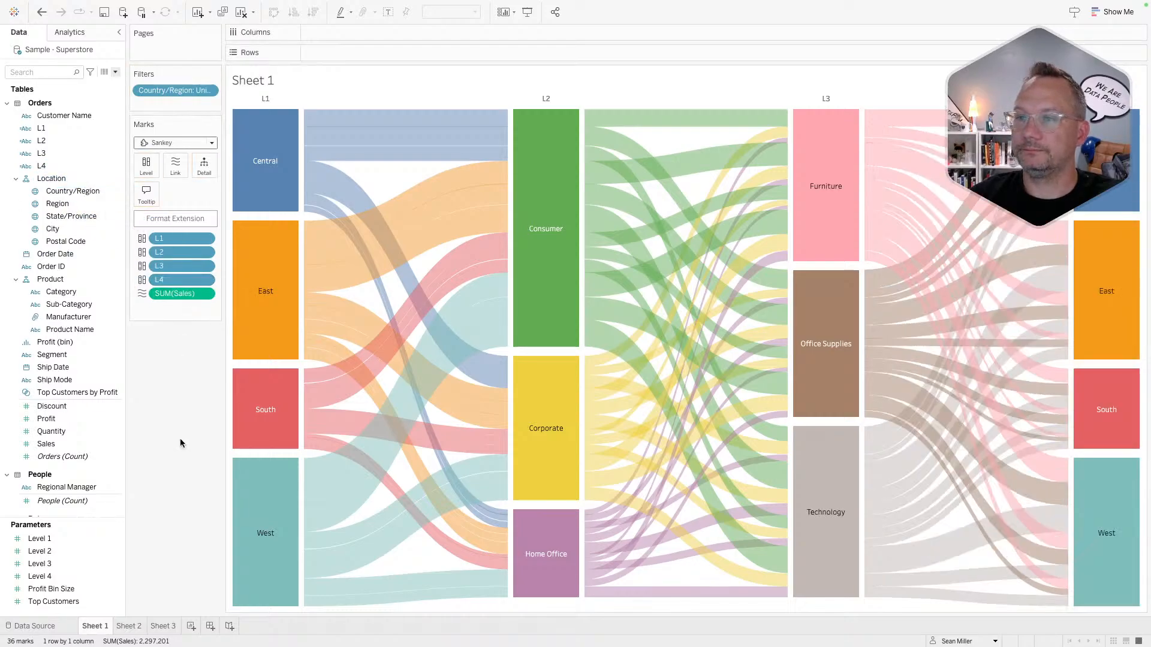
mouse_move(392, 118)
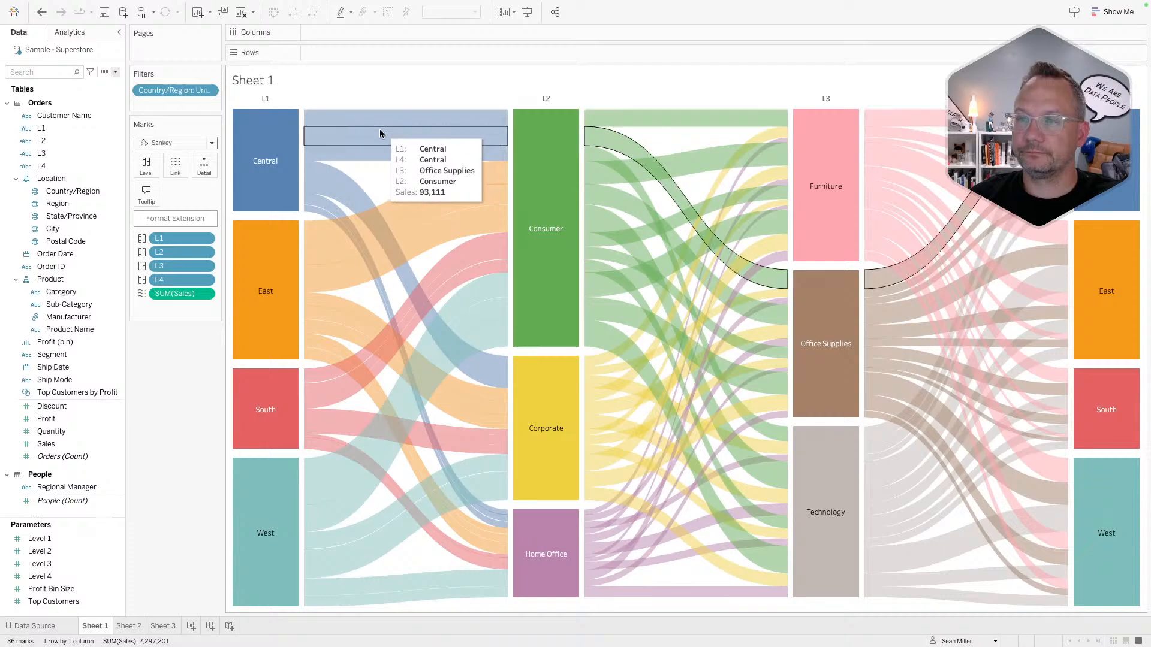
mouse_move(310, 232)
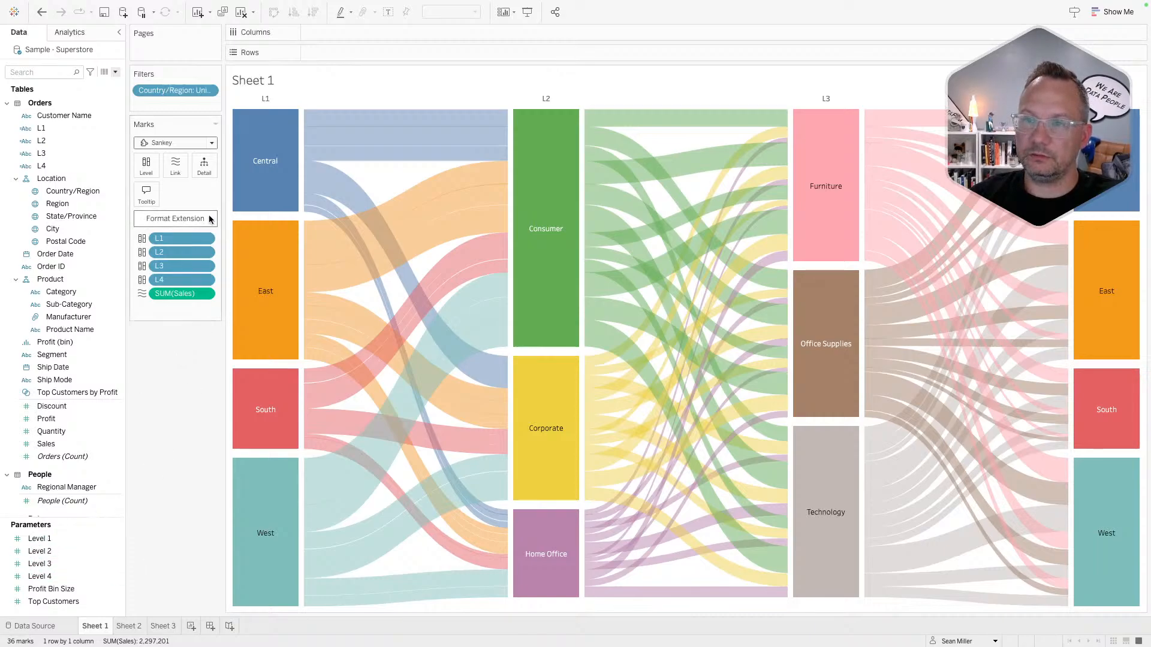
- Switch off Show Top Header Labels in the Sankey extension's format options, then close them
click(178, 219)
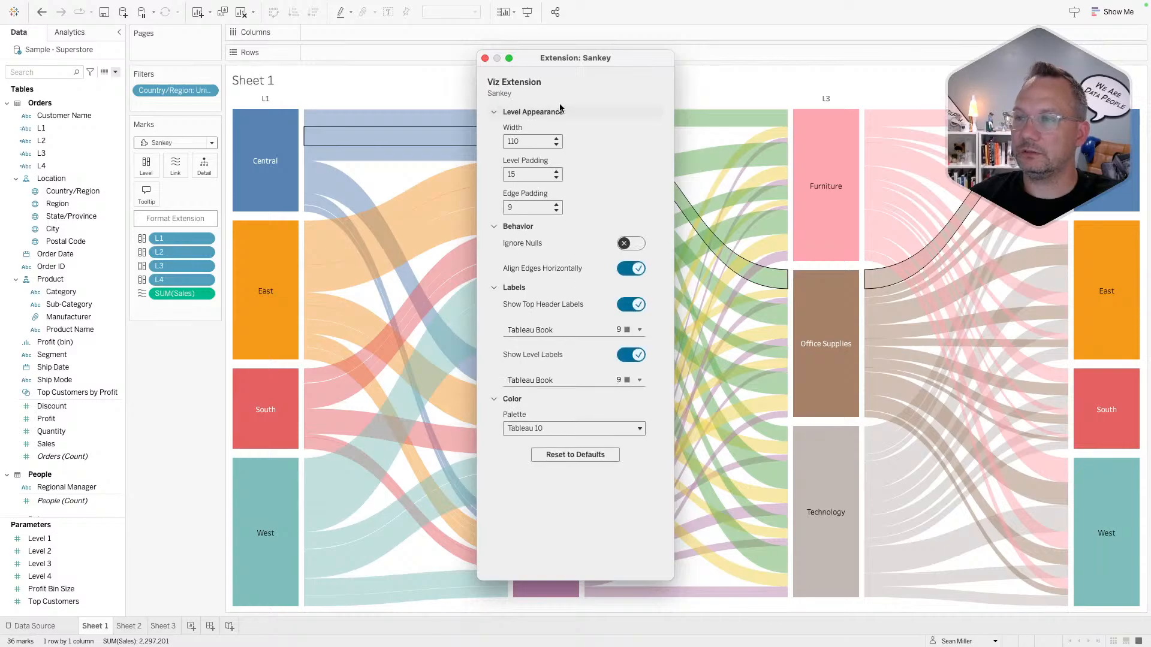
click(627, 306)
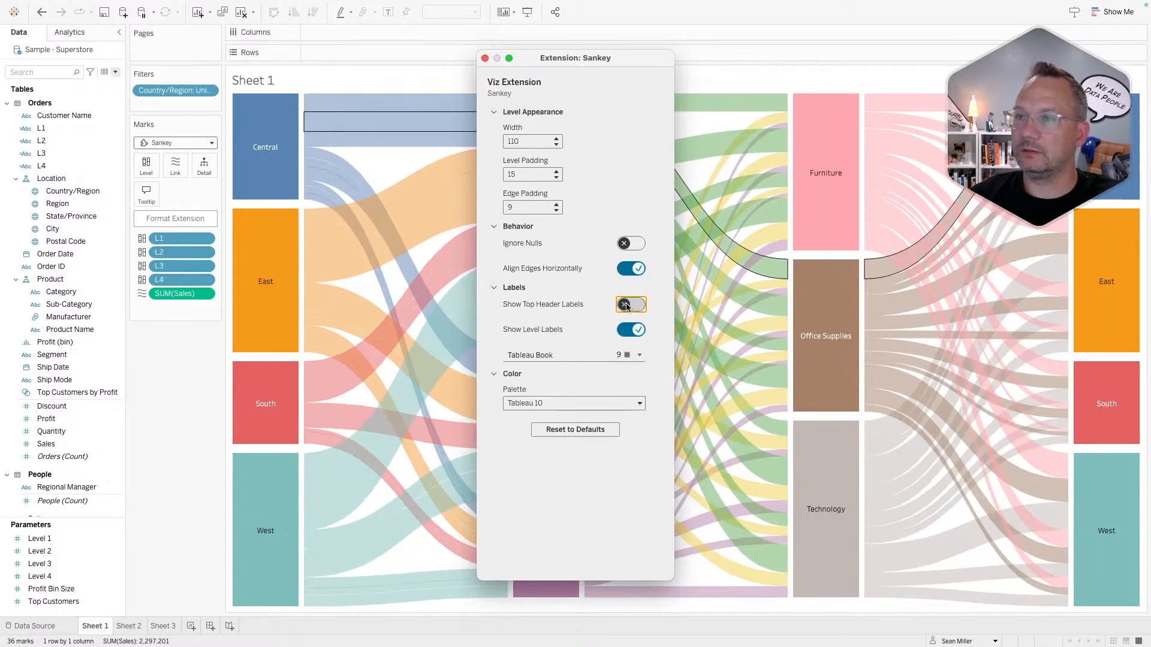
click(484, 58)
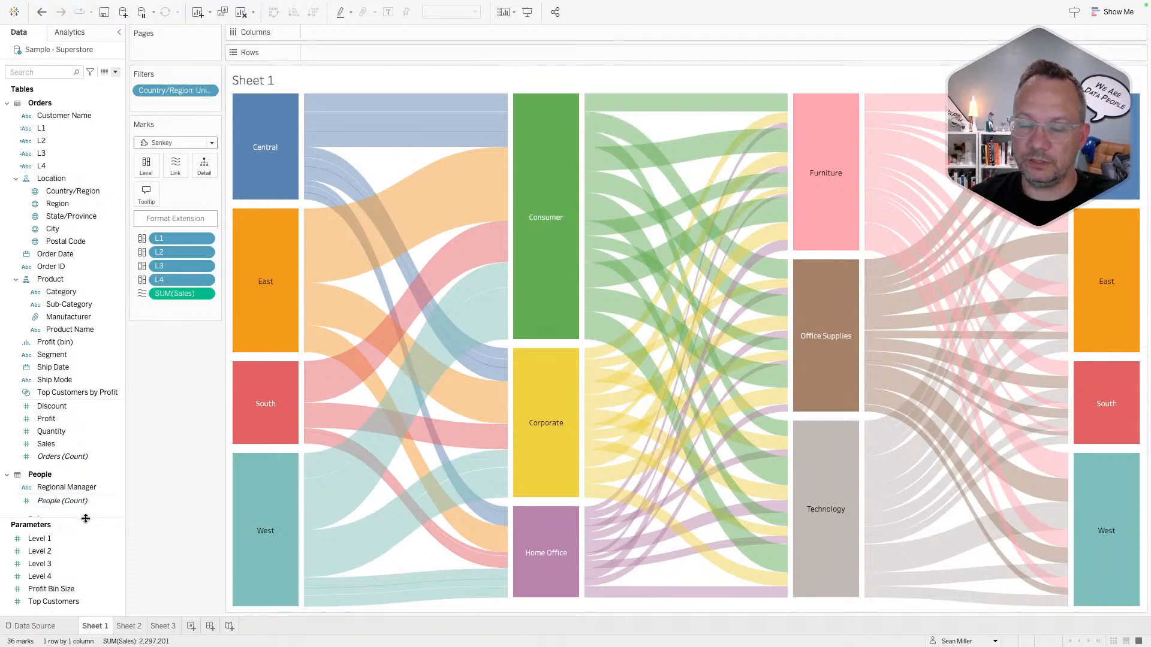
- Create a new parameter named Measure restricted to a list of values
right_click(75, 609)
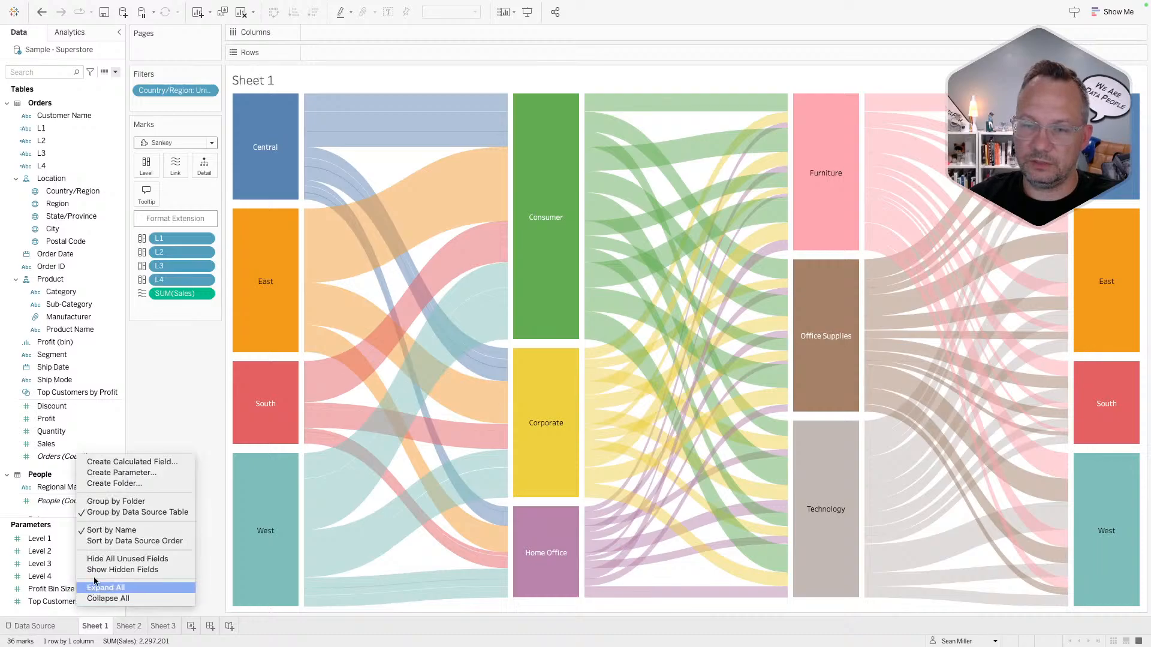
click(132, 473)
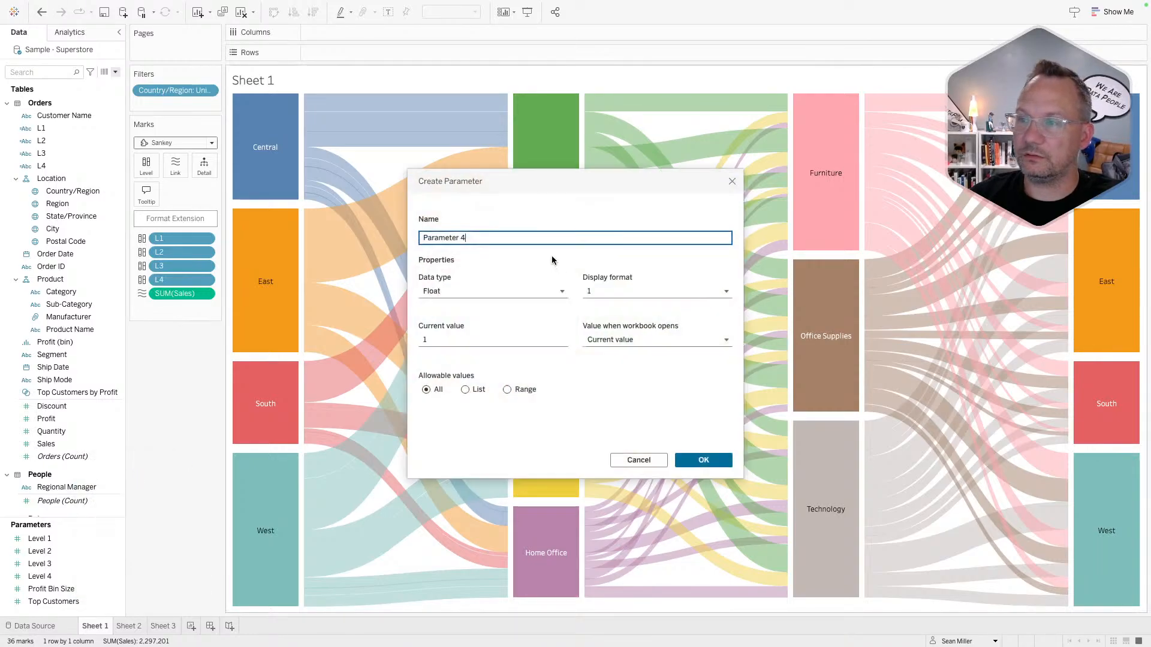
triple_click(503, 238)
text(M)
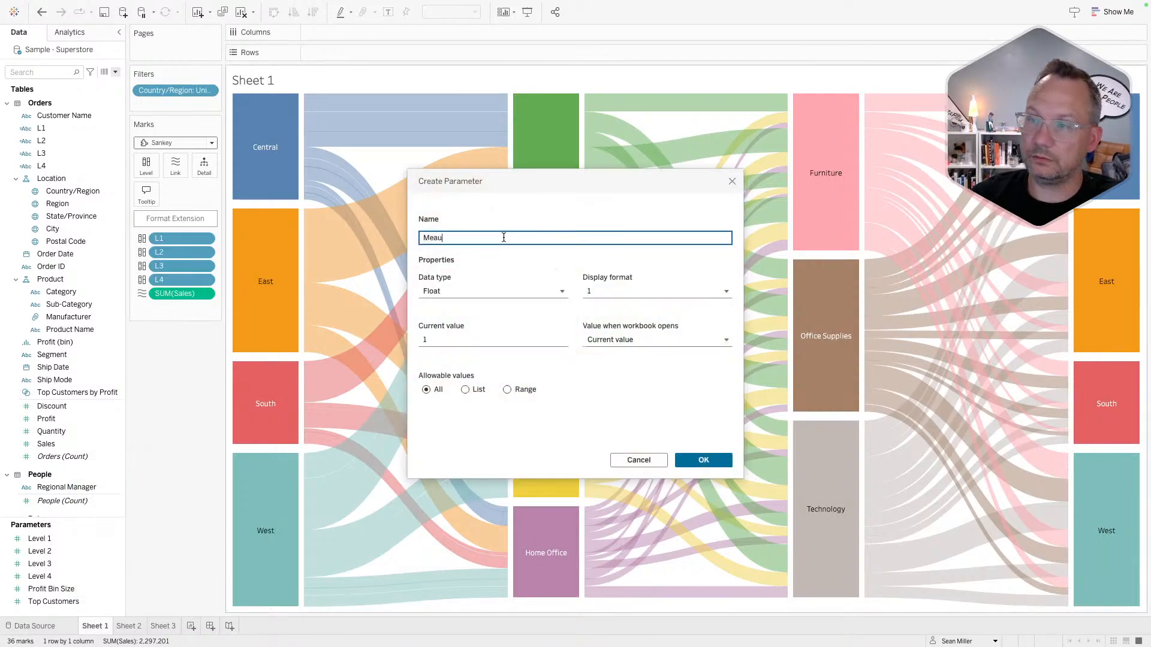
text(easure)
key(Tab)
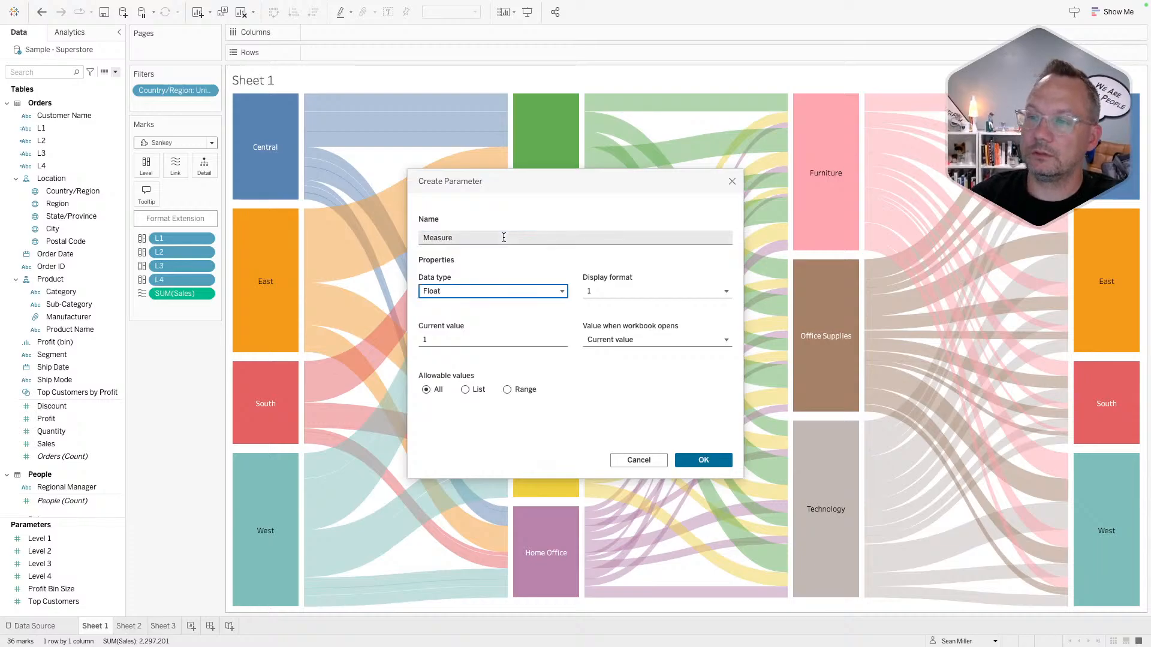
click(465, 389)
- Enter list values 1, 2, 3 and 4
click(434, 427)
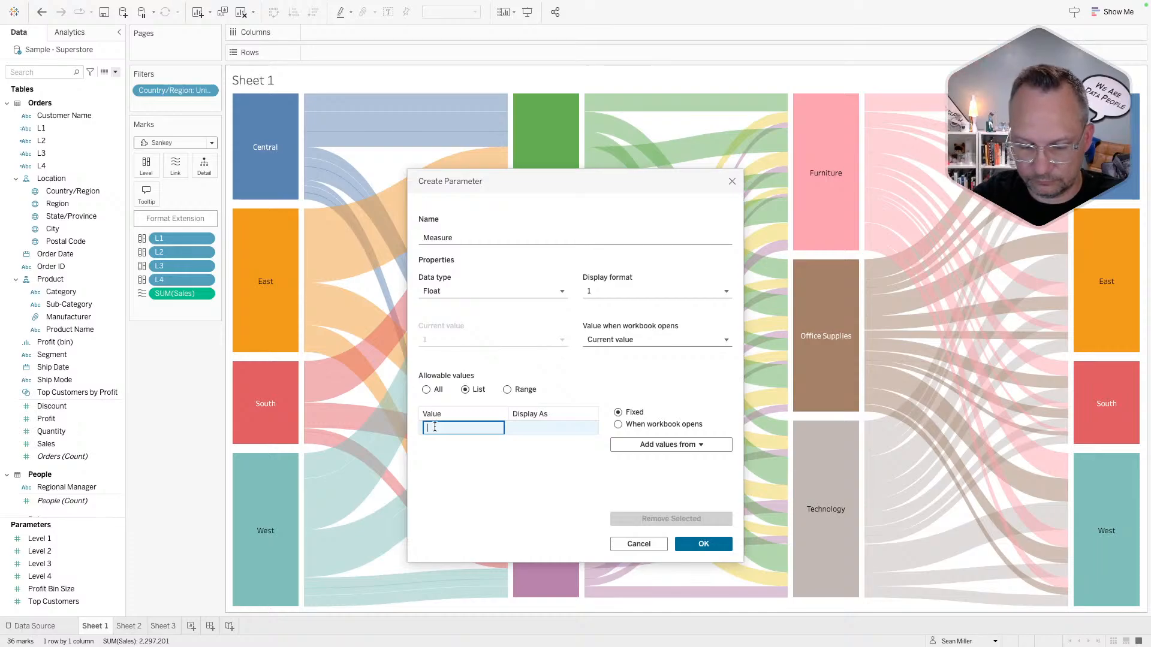
text(1)
key(Return)
text(2)
key(Return)
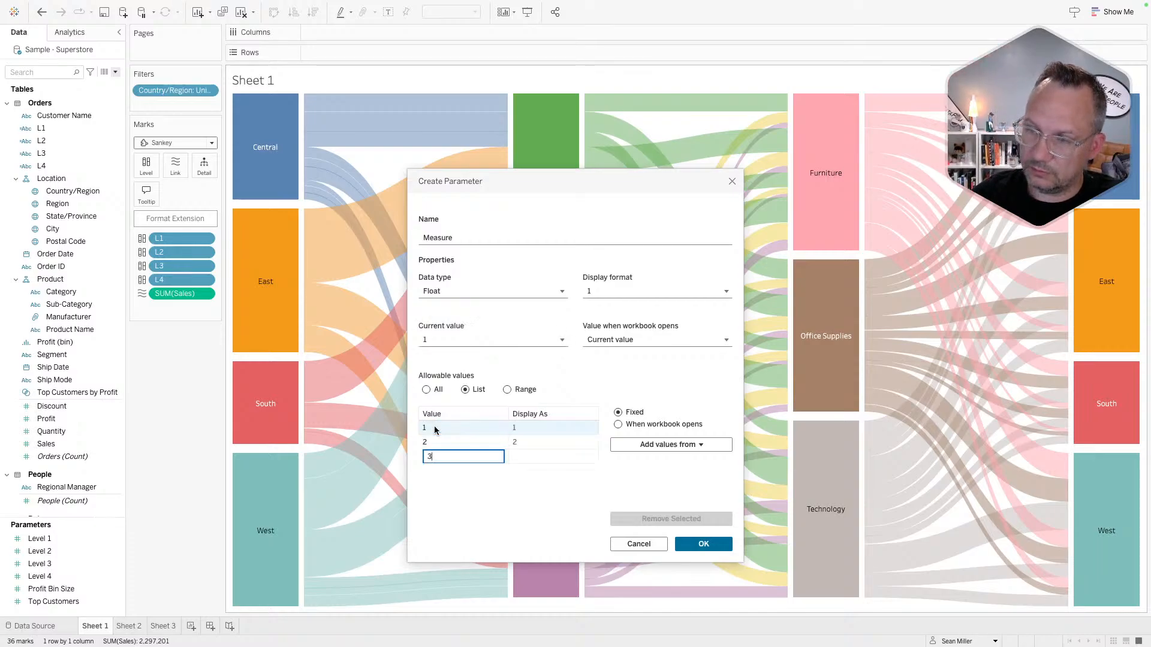
text(3)
key(Return)
text(4)
key(Return)
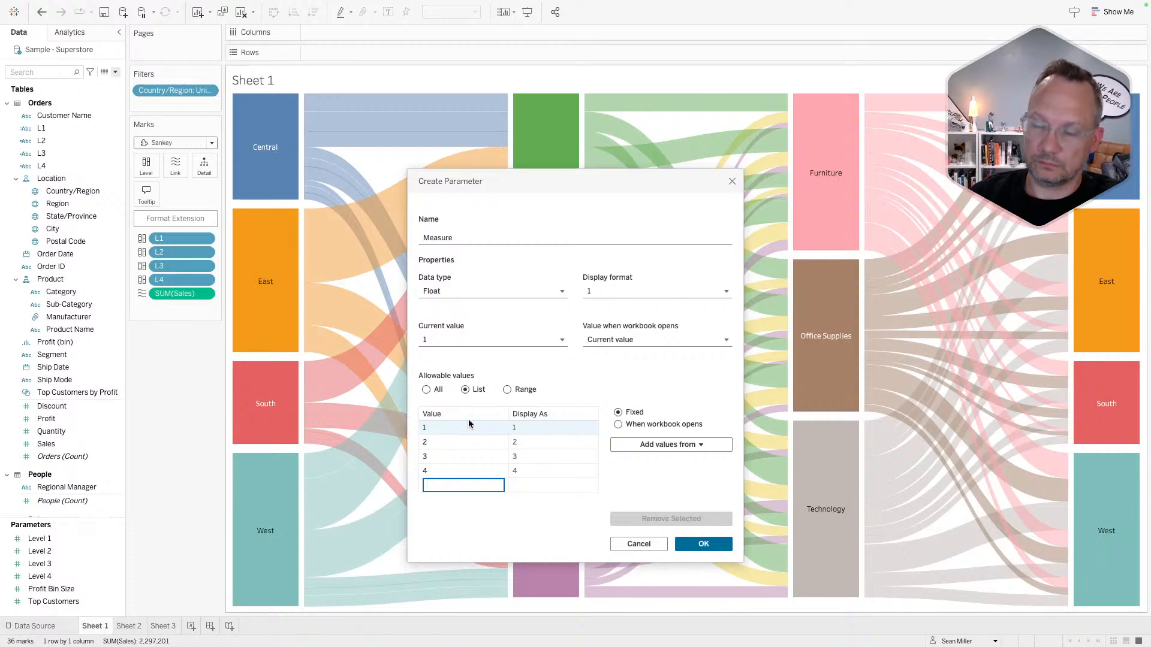
- Set display names Sales for value 1 and Profit for value 2
click(519, 430)
click(521, 429)
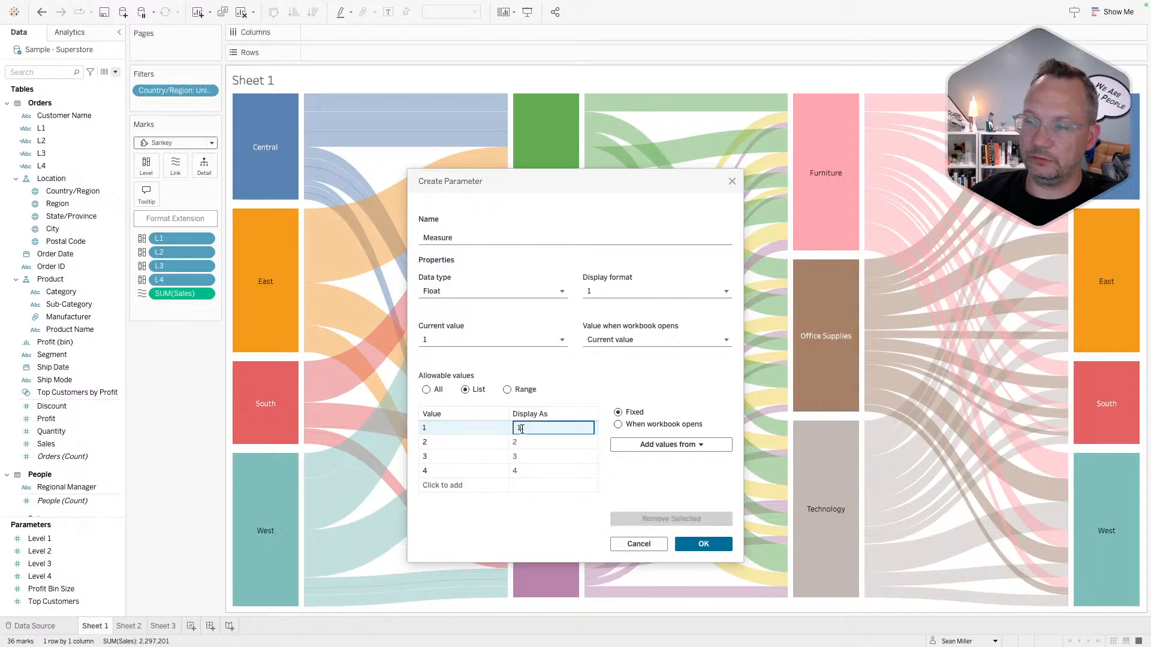
key(Return)
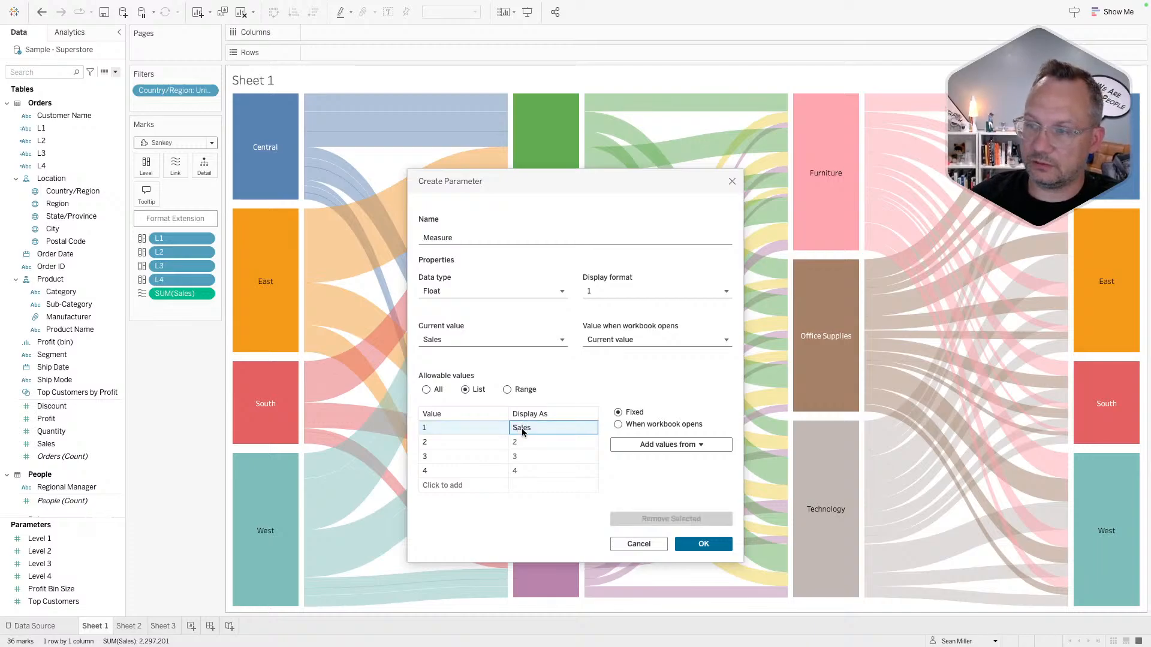
click(520, 441)
click(521, 441)
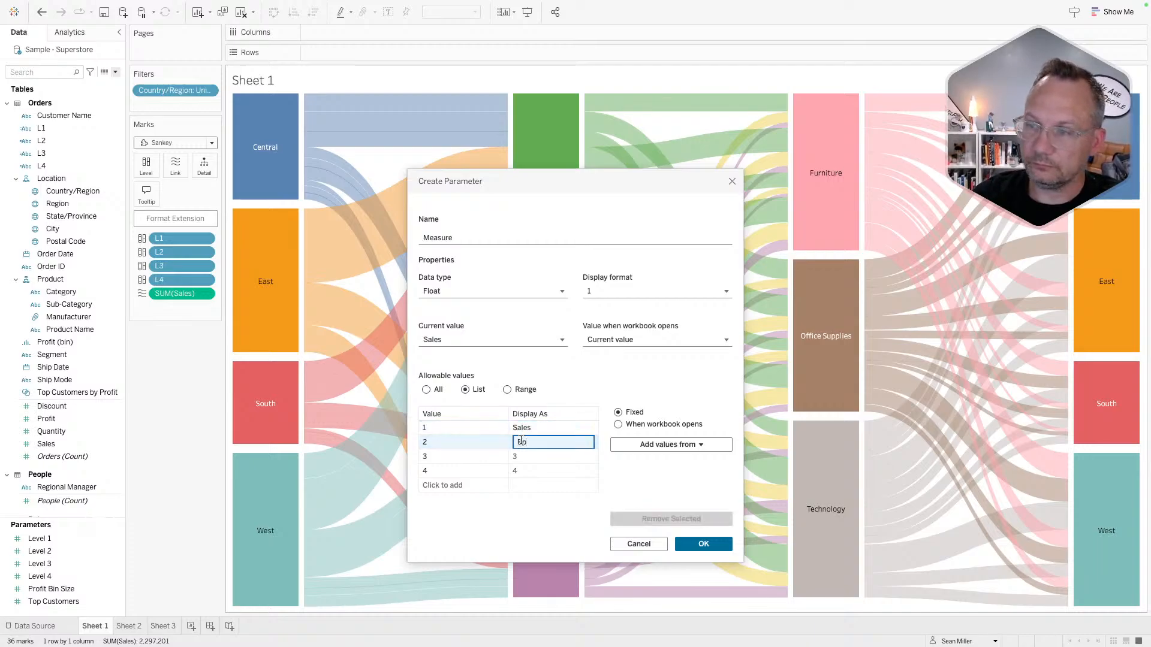
text(PR)
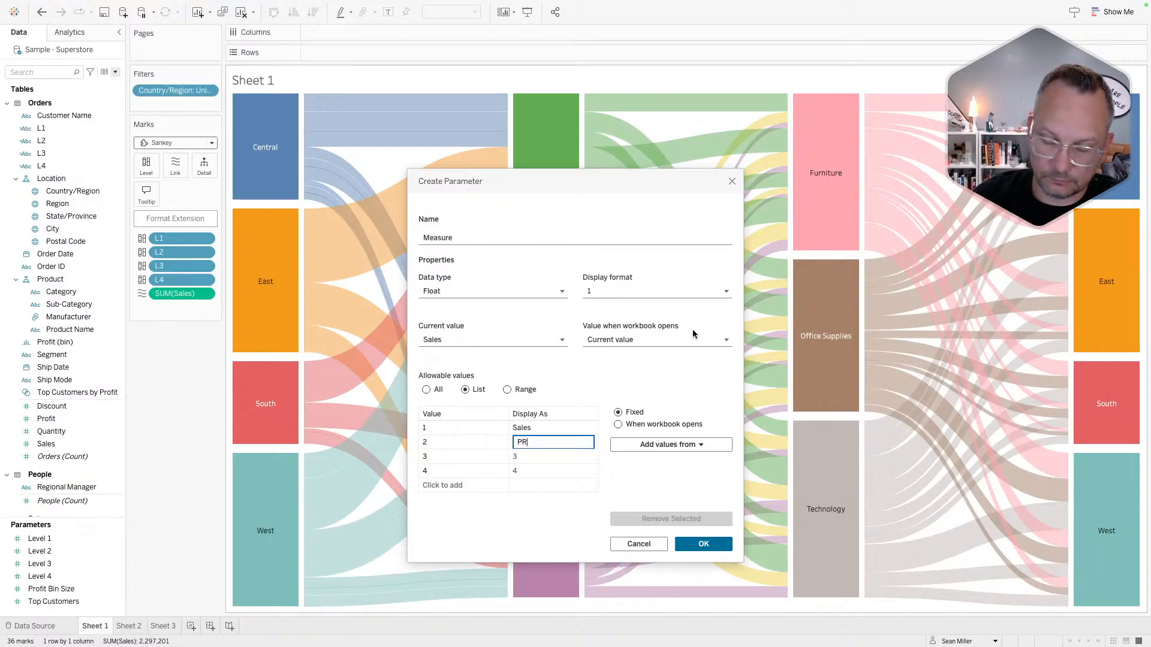
text(O)
key(BackSpace)
key(BackSpace)
text(rofice)
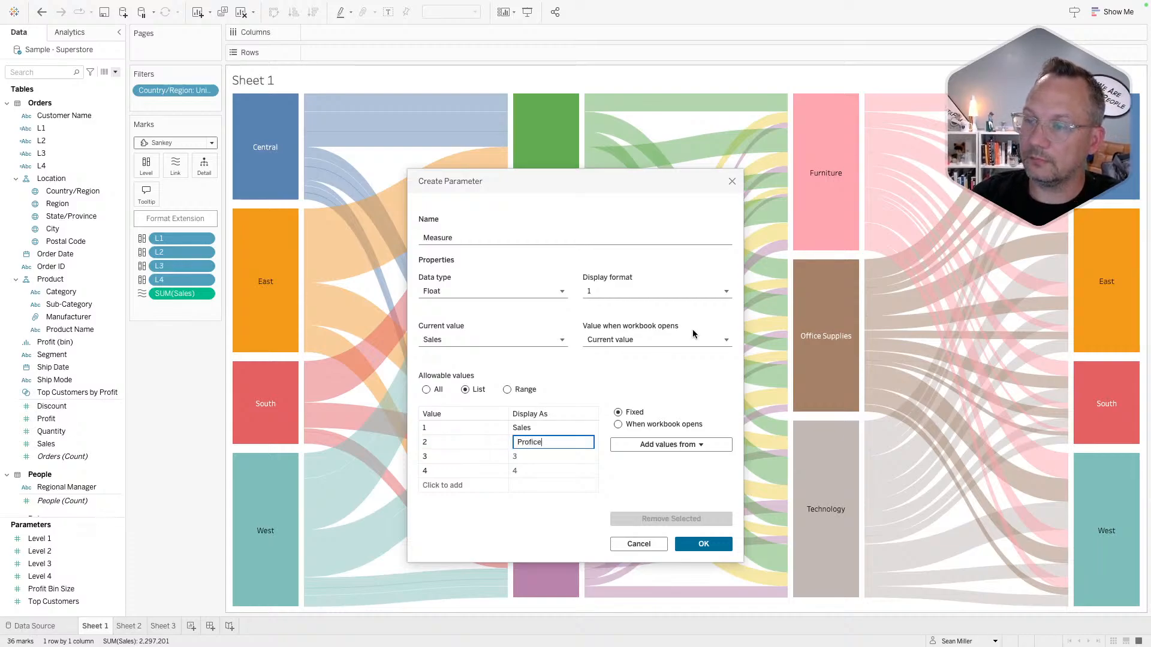
key(BackSpace)
key(BackSpace)
text(t)
click(545, 458)
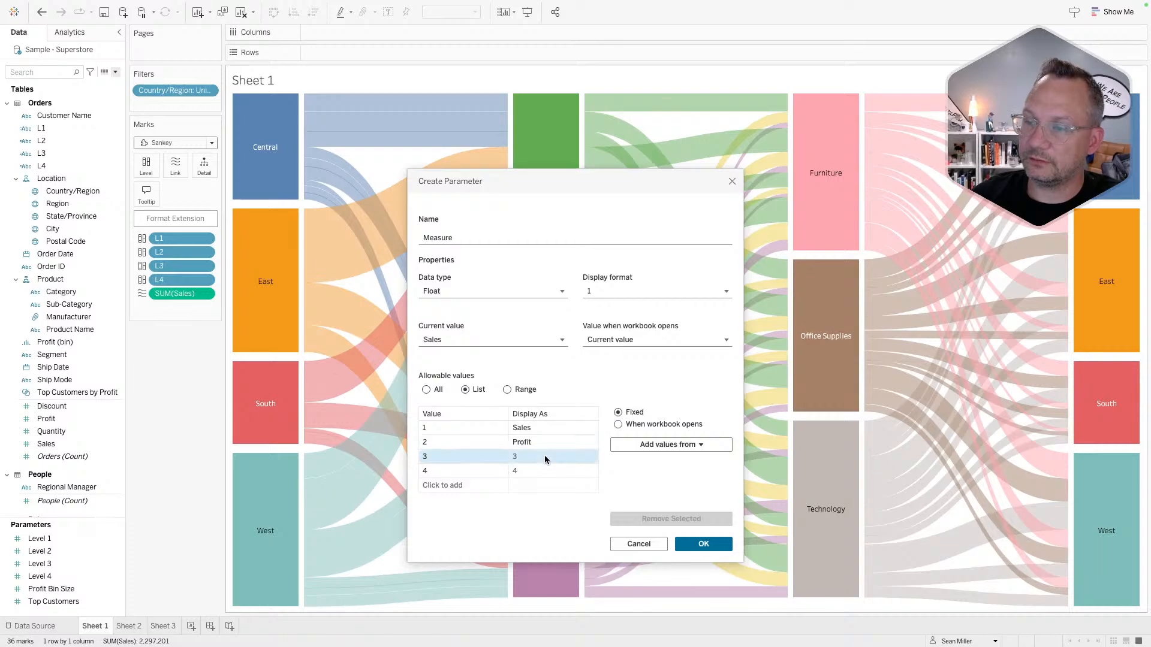
click(544, 457)
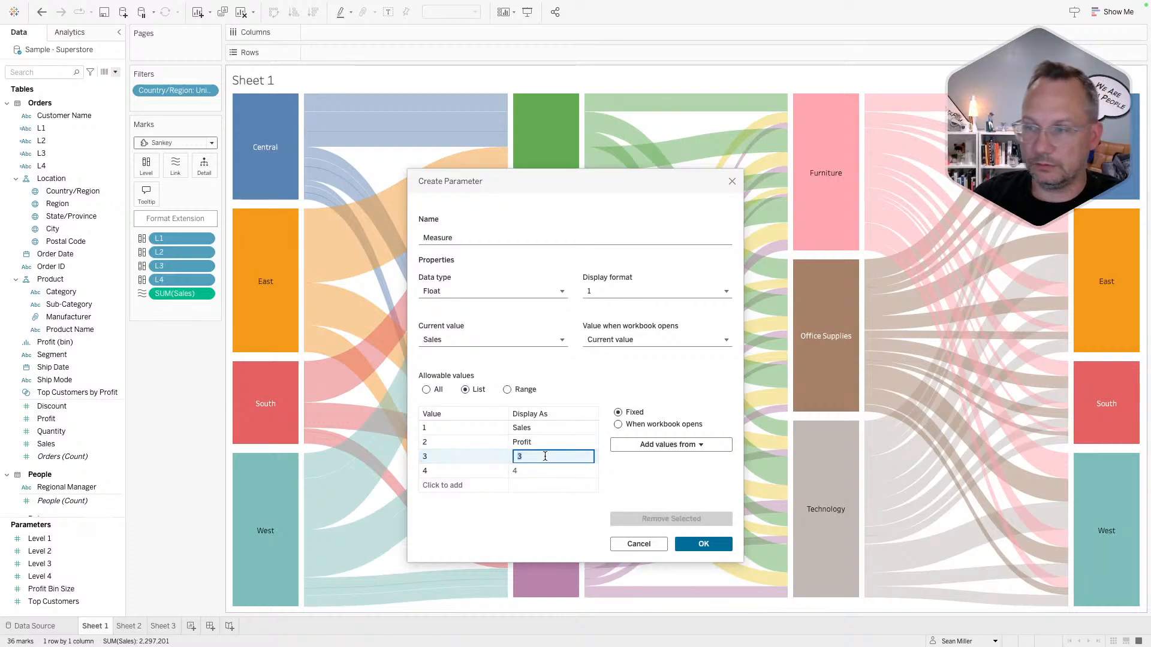
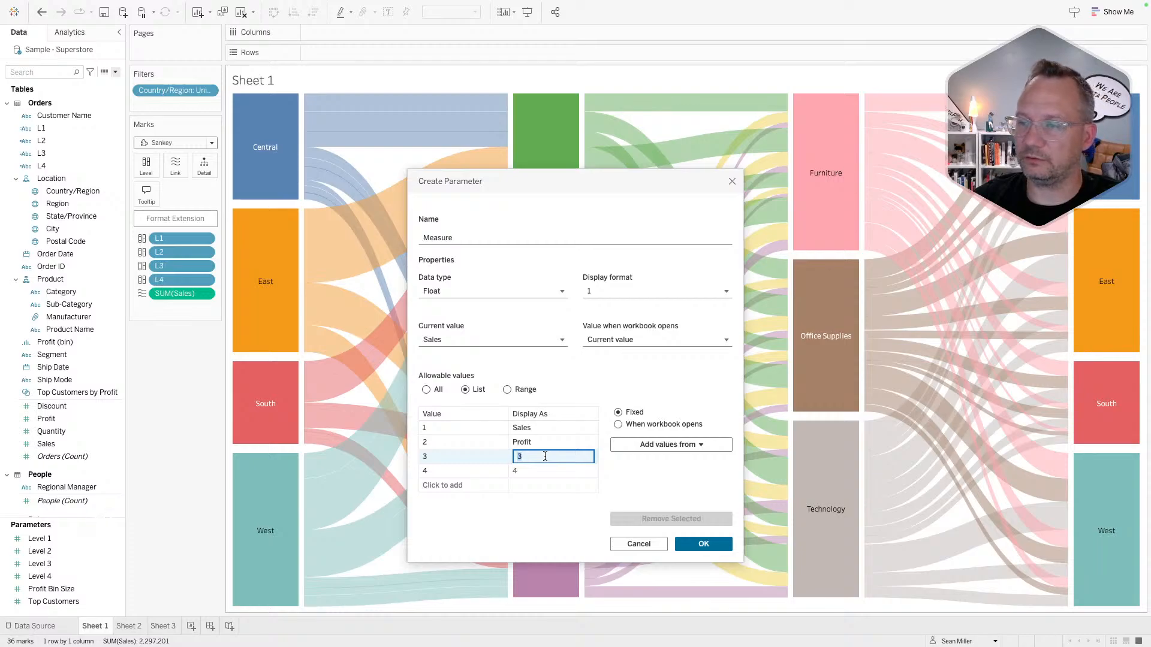
- Label the Measure parameter's value 3 as Orders and value 4 as Quantity
text(ders)
key(BackSpace)
key(BackSpace)
key(BackSpace)
key(BackSpace)
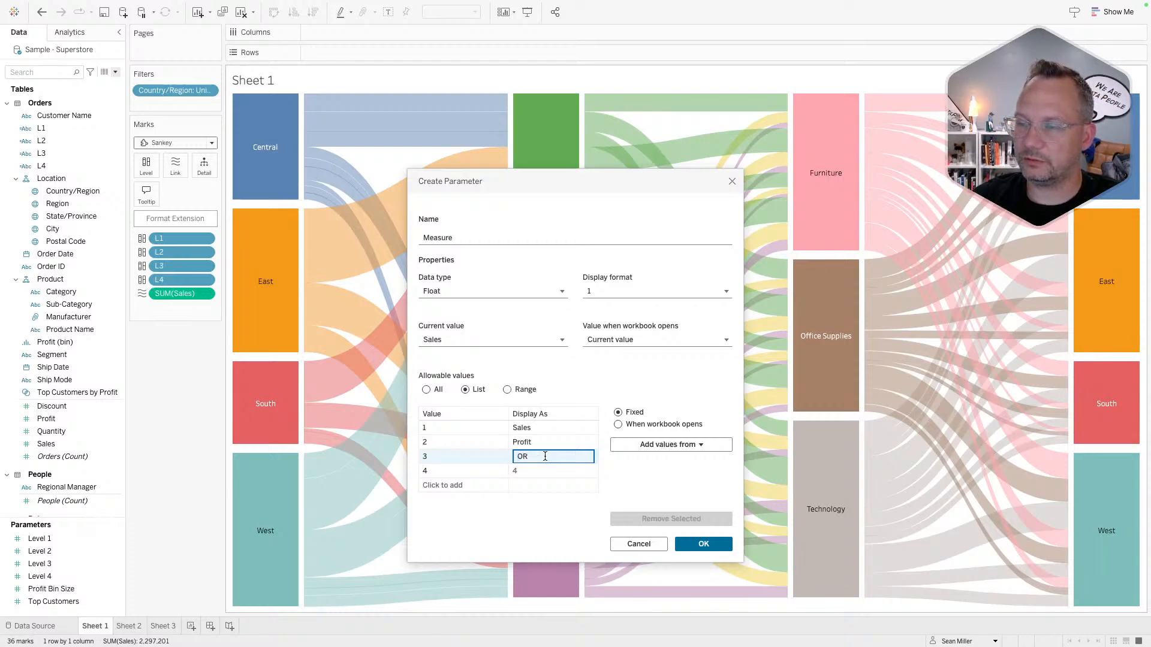
text(rders)
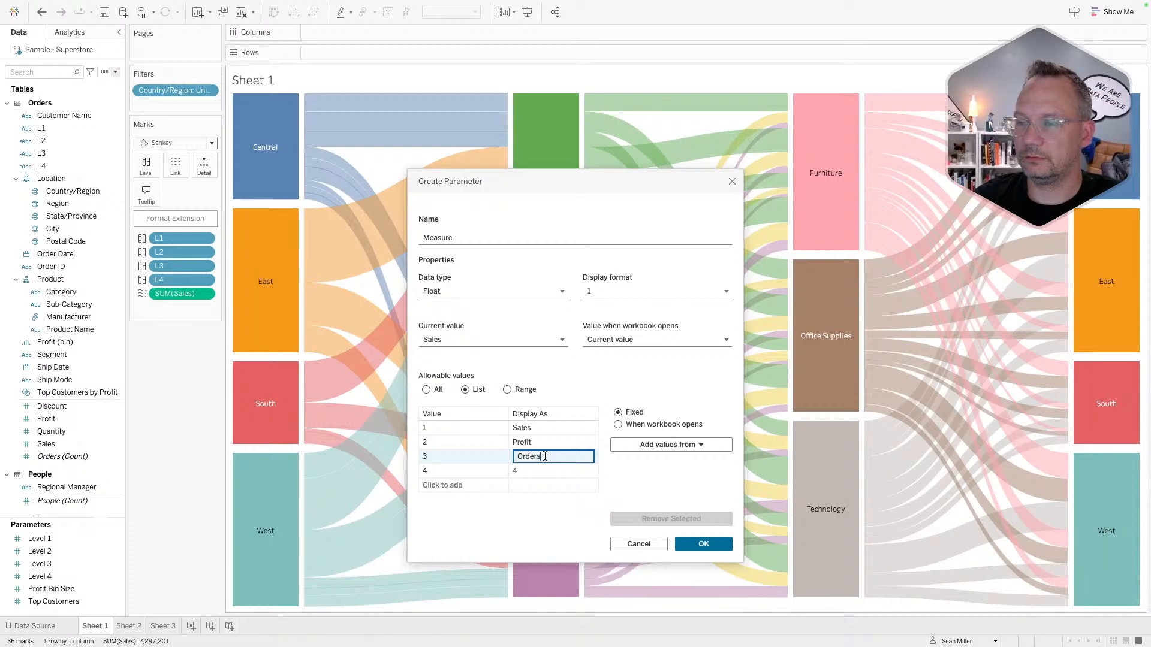
key(Return)
click(528, 471)
click(530, 470)
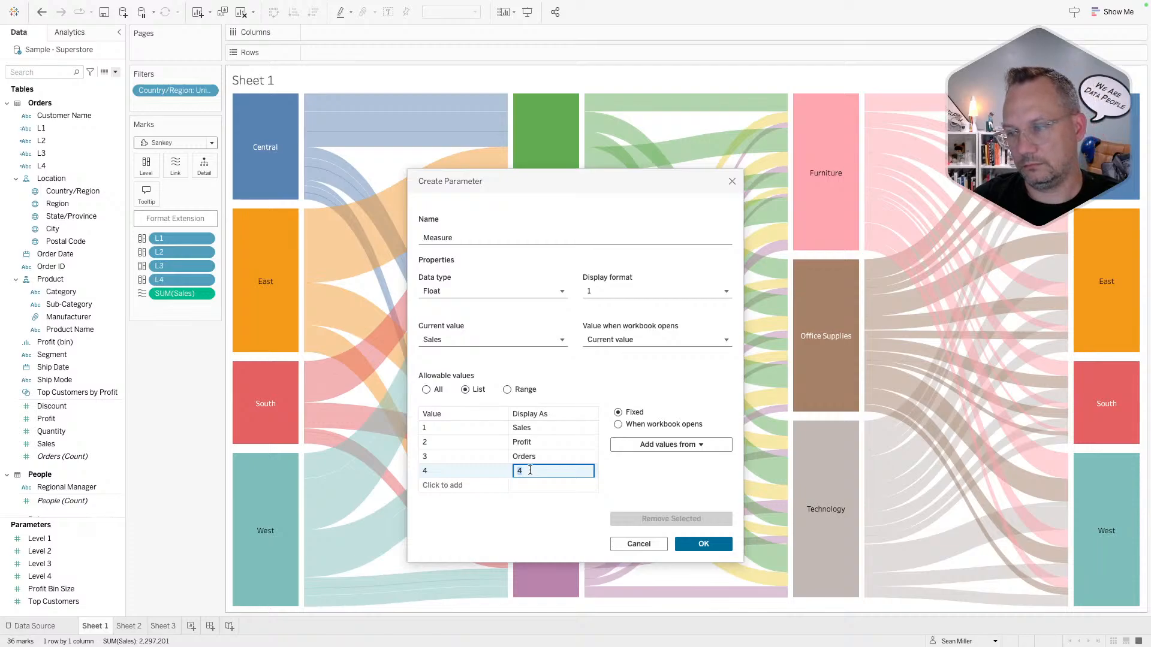
text(Quanti)
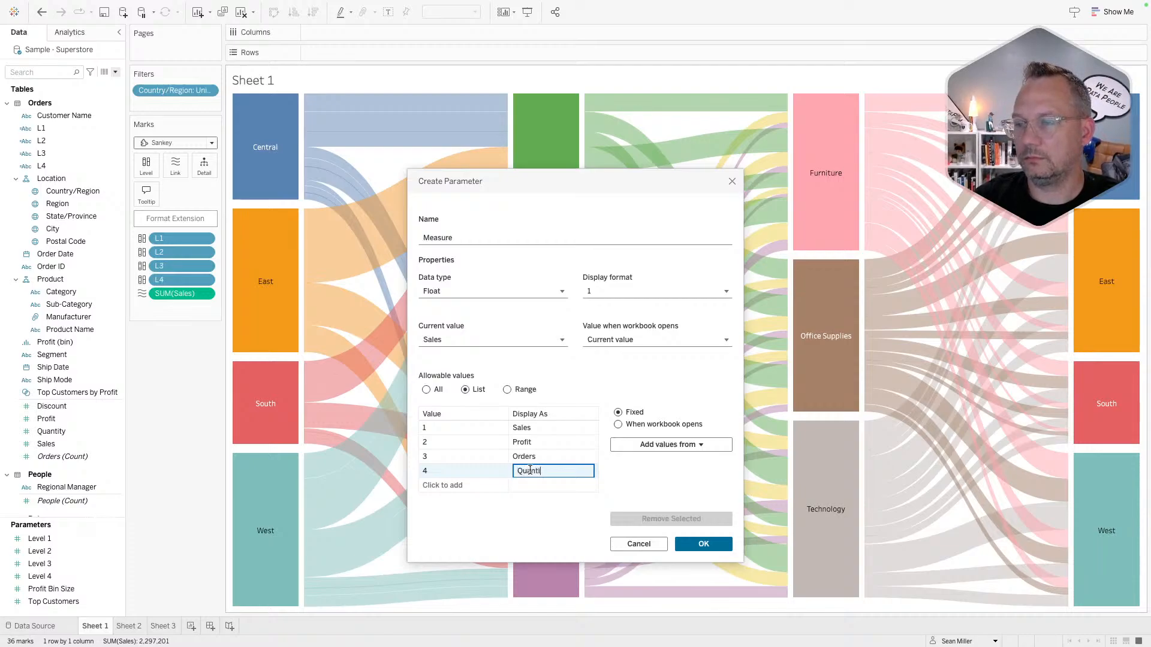
text(ty)
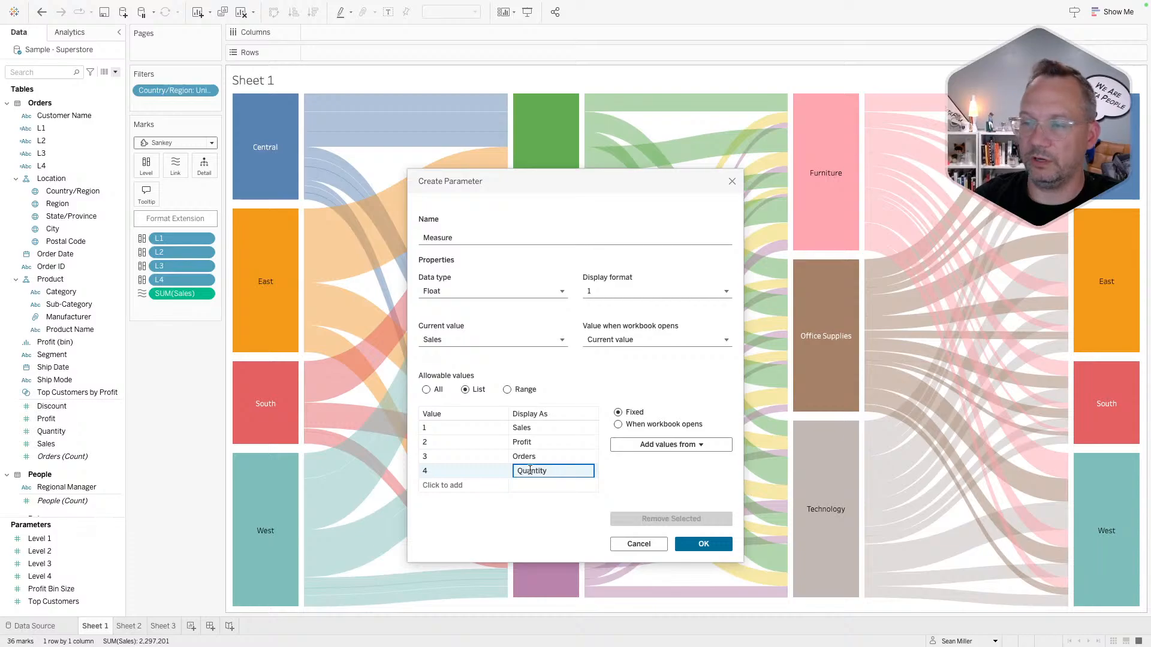
click(527, 510)
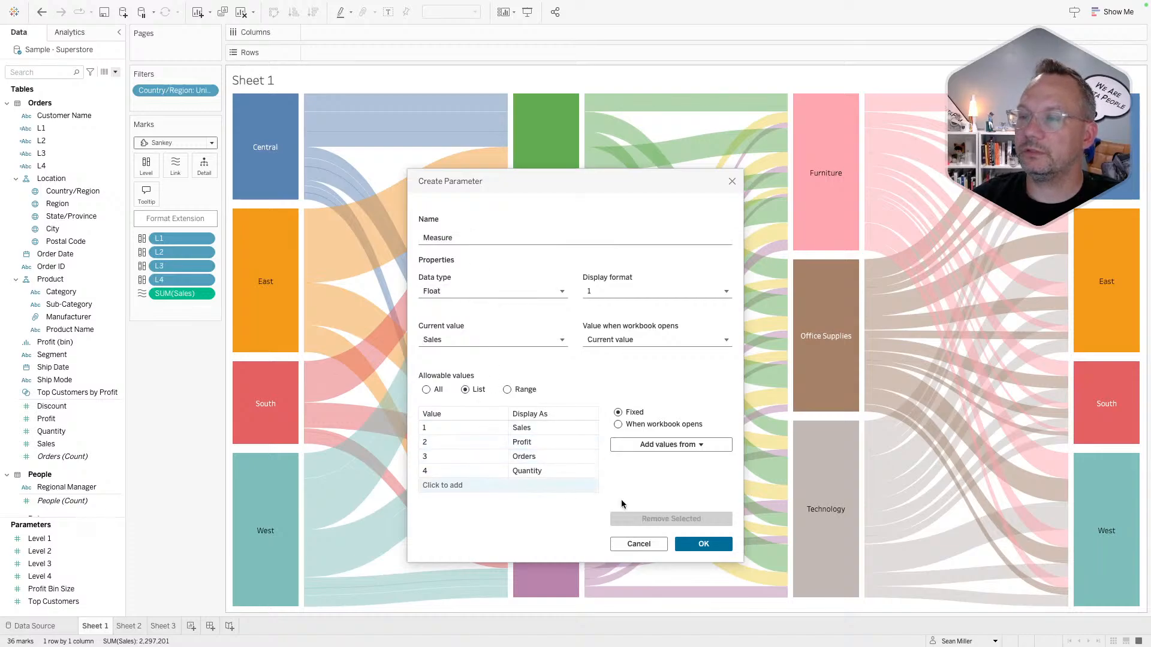
- Save the Measure parameter and start a calculated field from it named DynMeasure
click(687, 543)
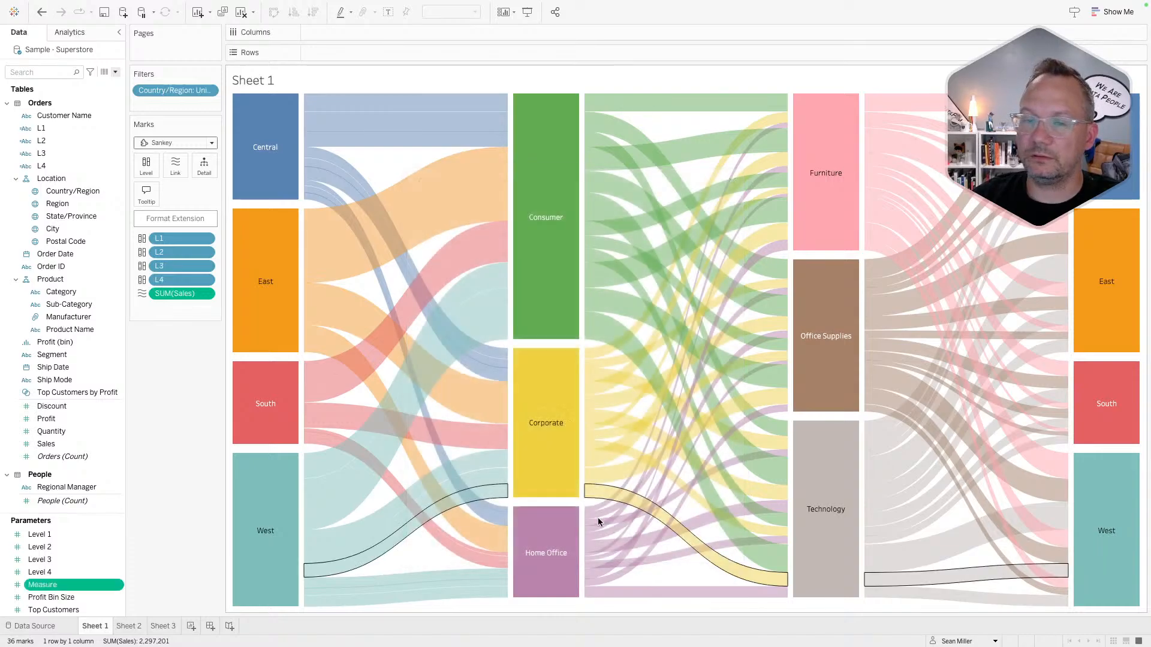
right_click(55, 585)
mouse_move(125, 513)
click(198, 514)
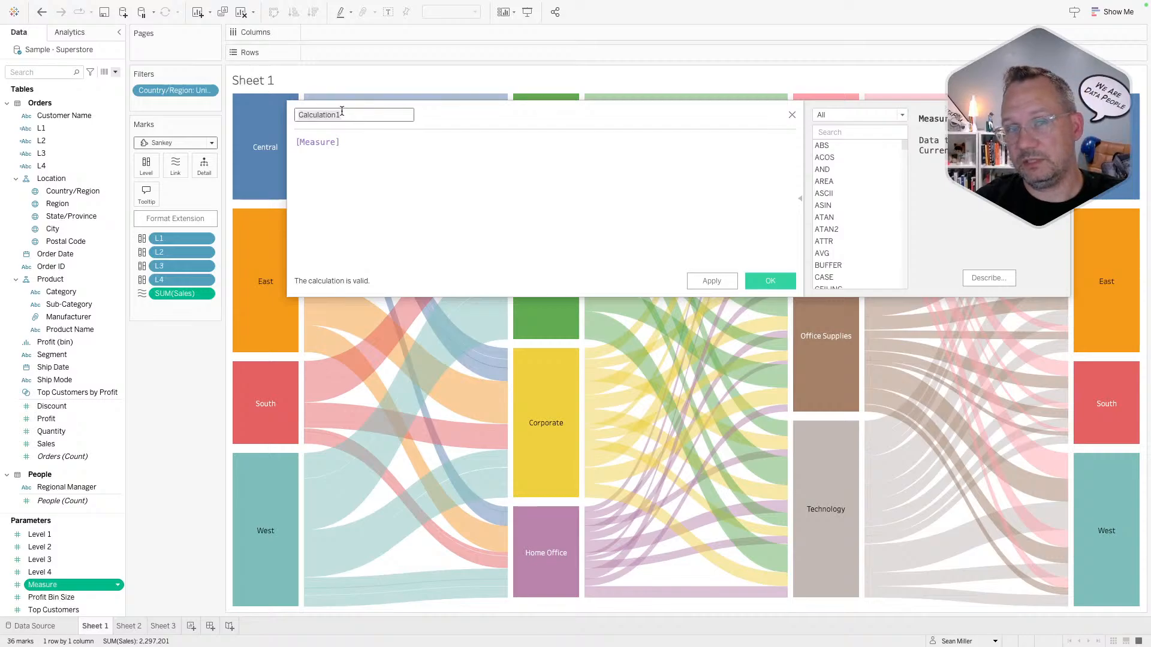
text(Dre)
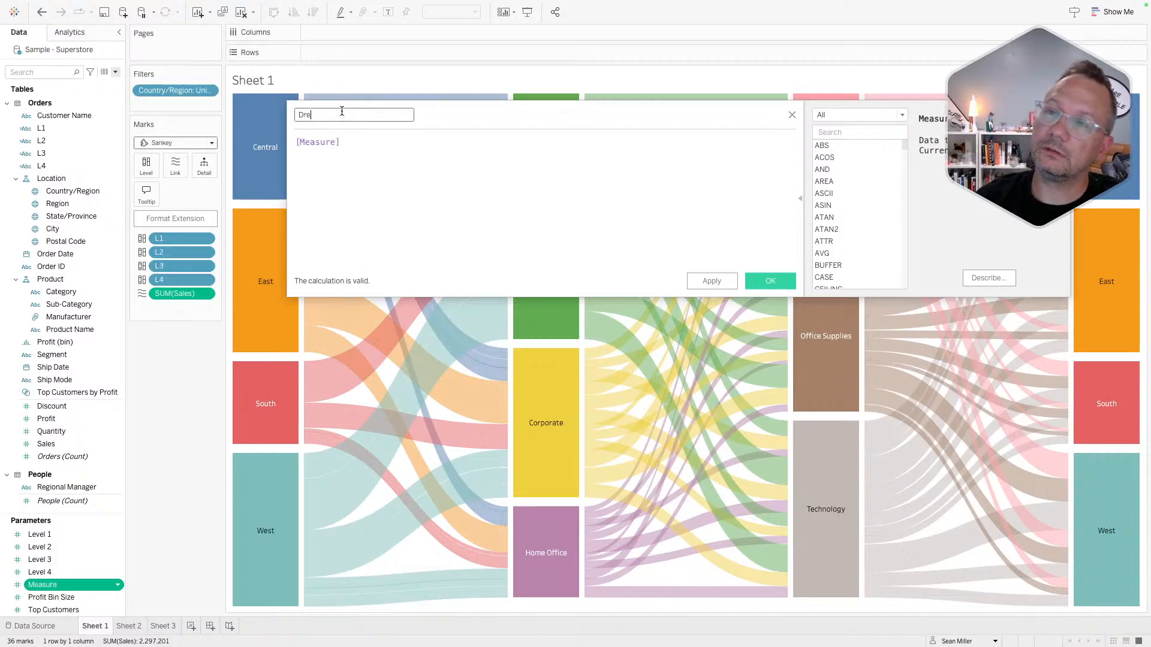
key(BackSpace)
key(BackSpace)
key(BackSpace)
key(BackSpace)
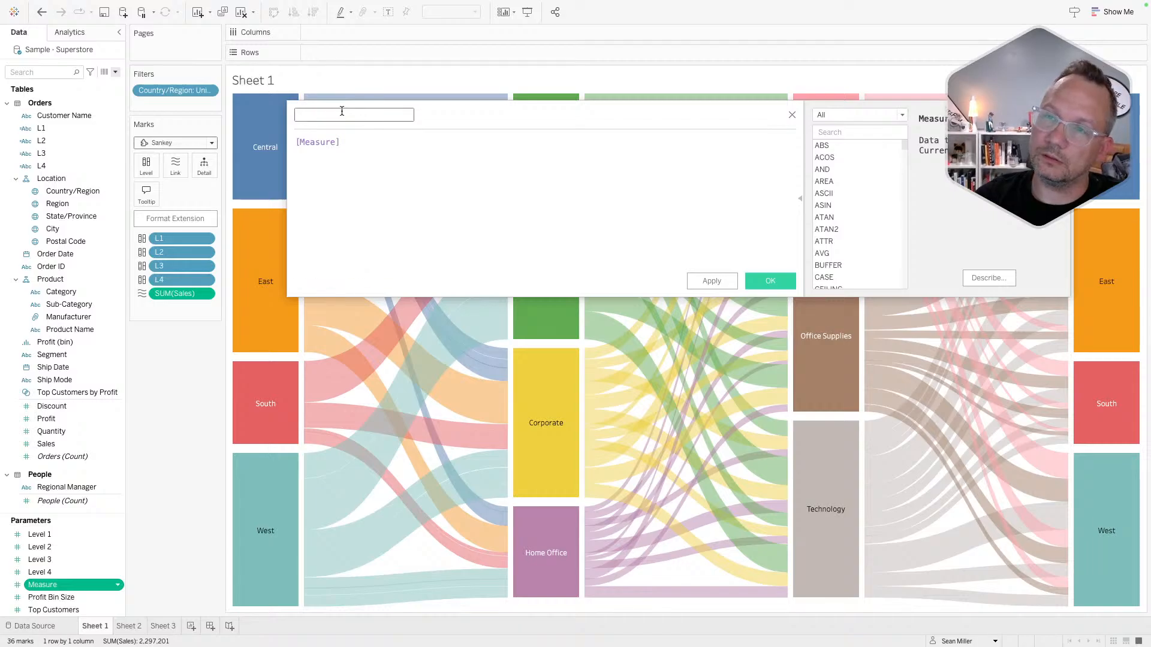
text(DynMe)
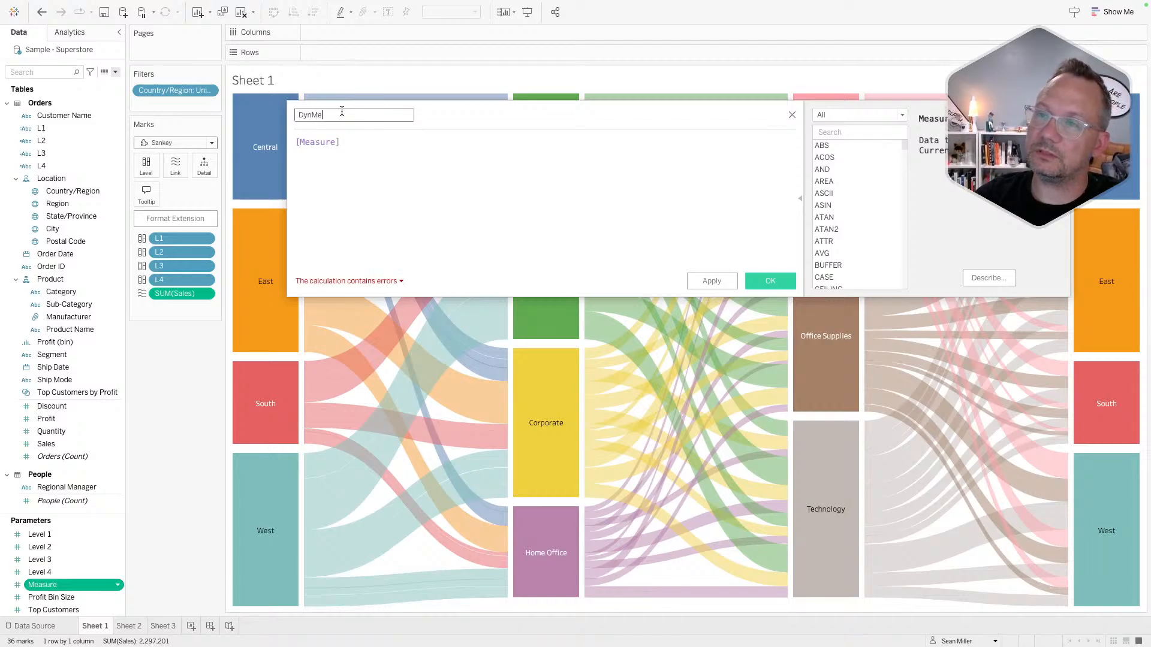
text(asure)
key(Tab)
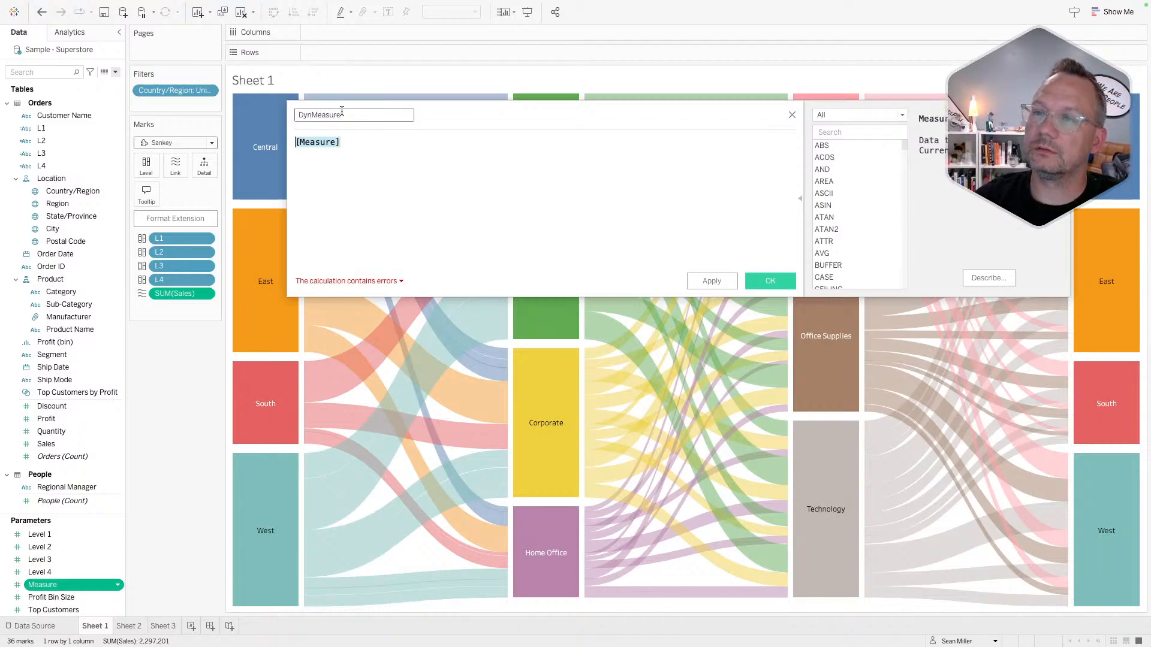
- Begin the CASE [Measure] formula: 1 returns SUM([Sales]), 2 returns SUM([Profit])
key(Home)
text(CASE)
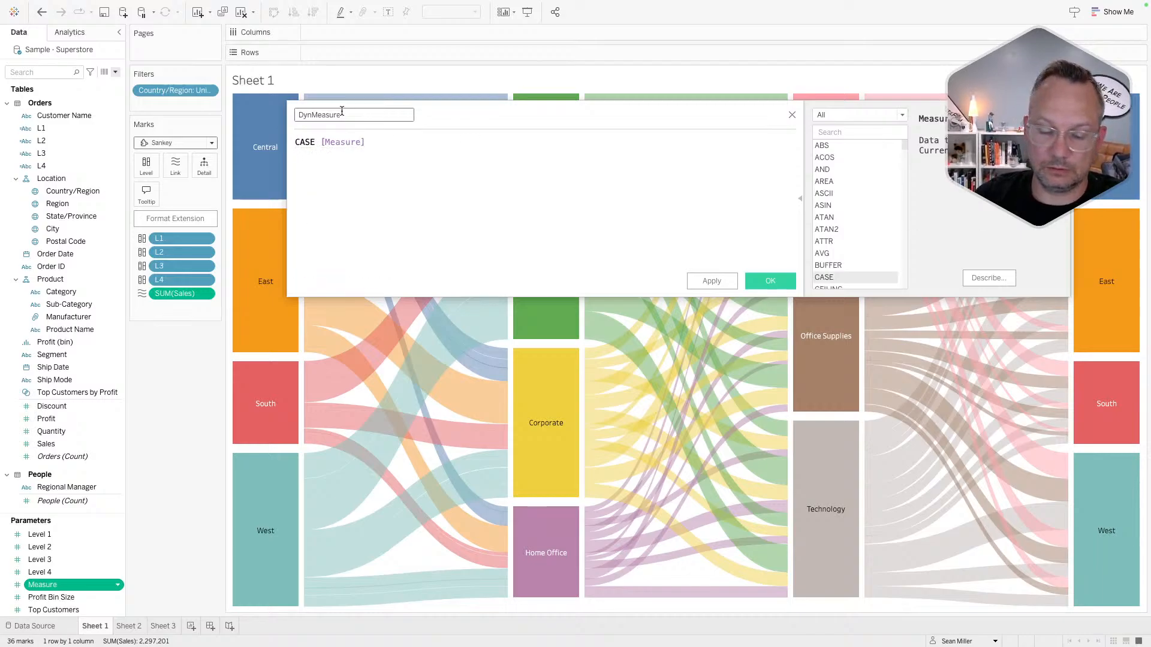
key(End)
key(Return)
text(when 1 then)
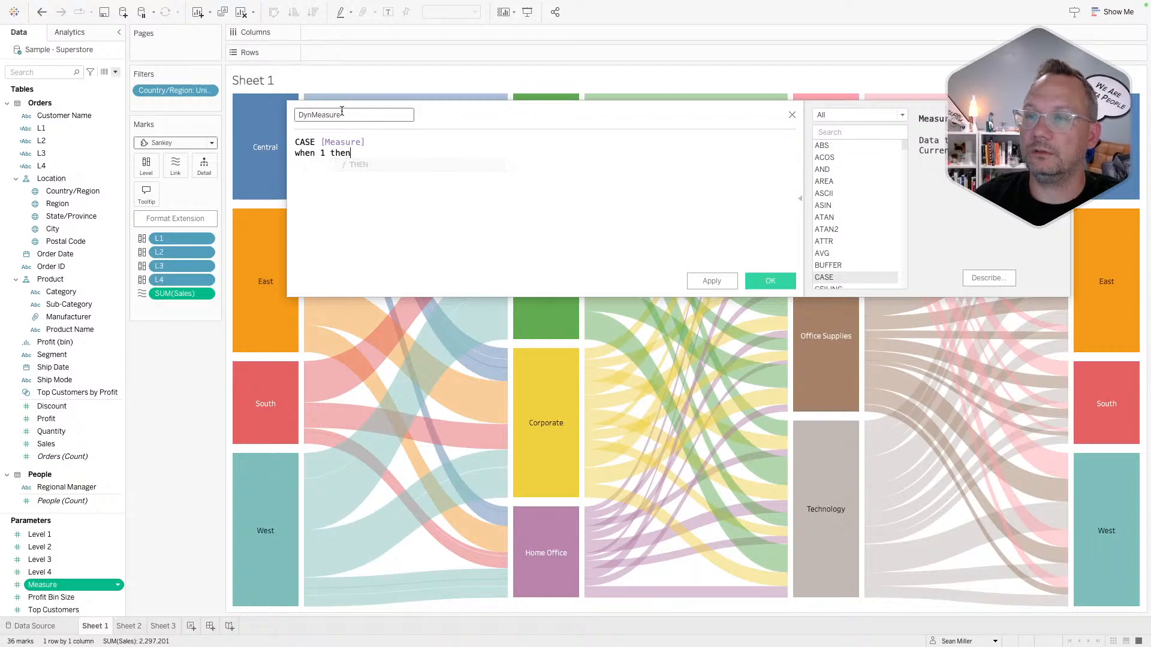
text( sum([Sales]))
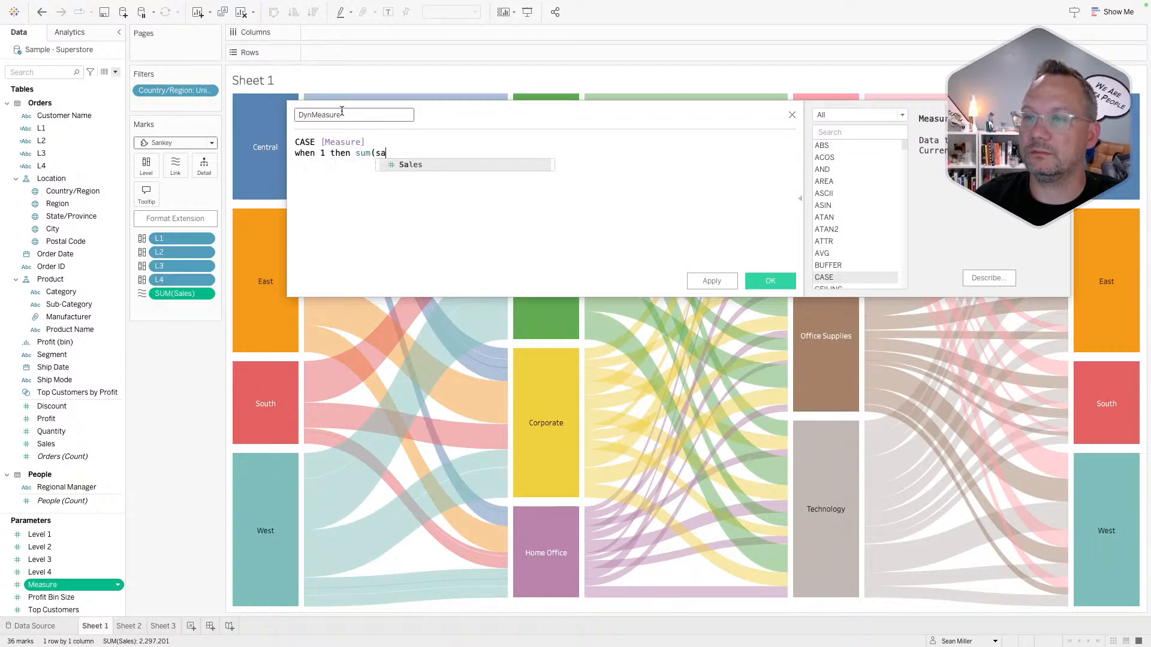
text(when)
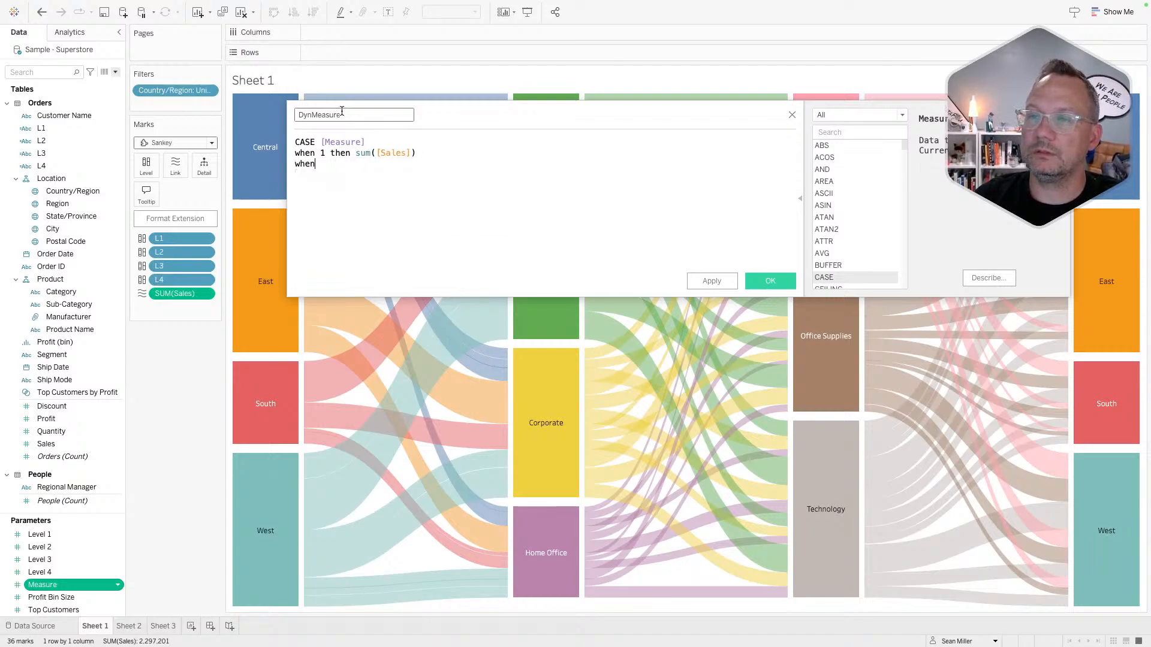
text( 2 then sum)
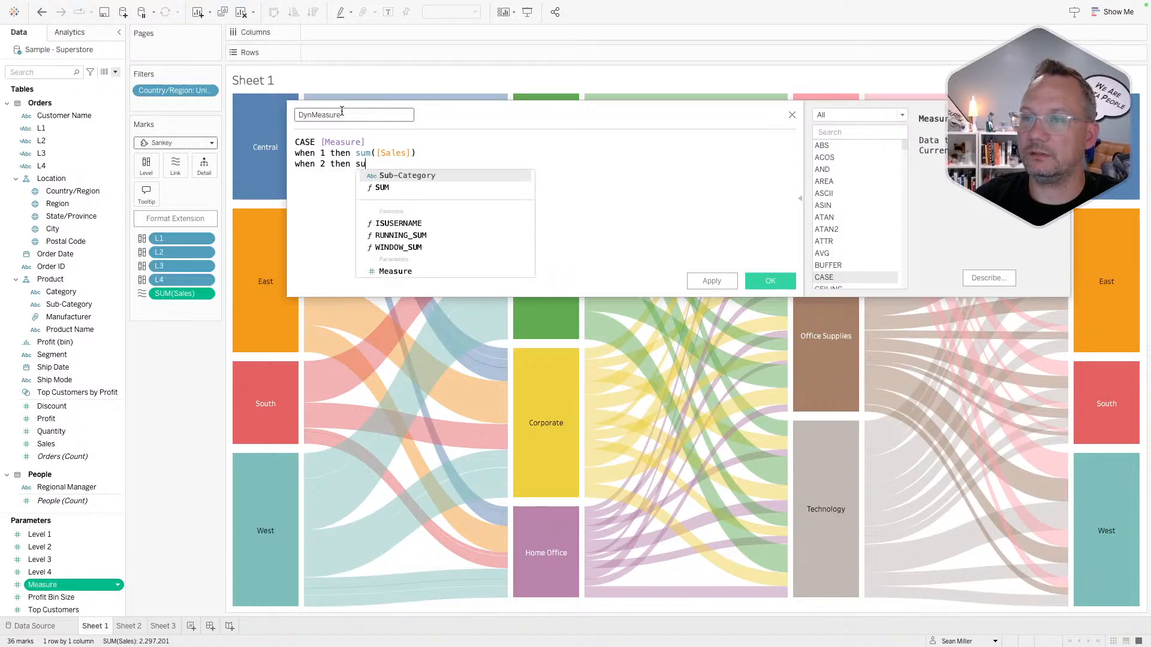
key(Return)
text(prof)
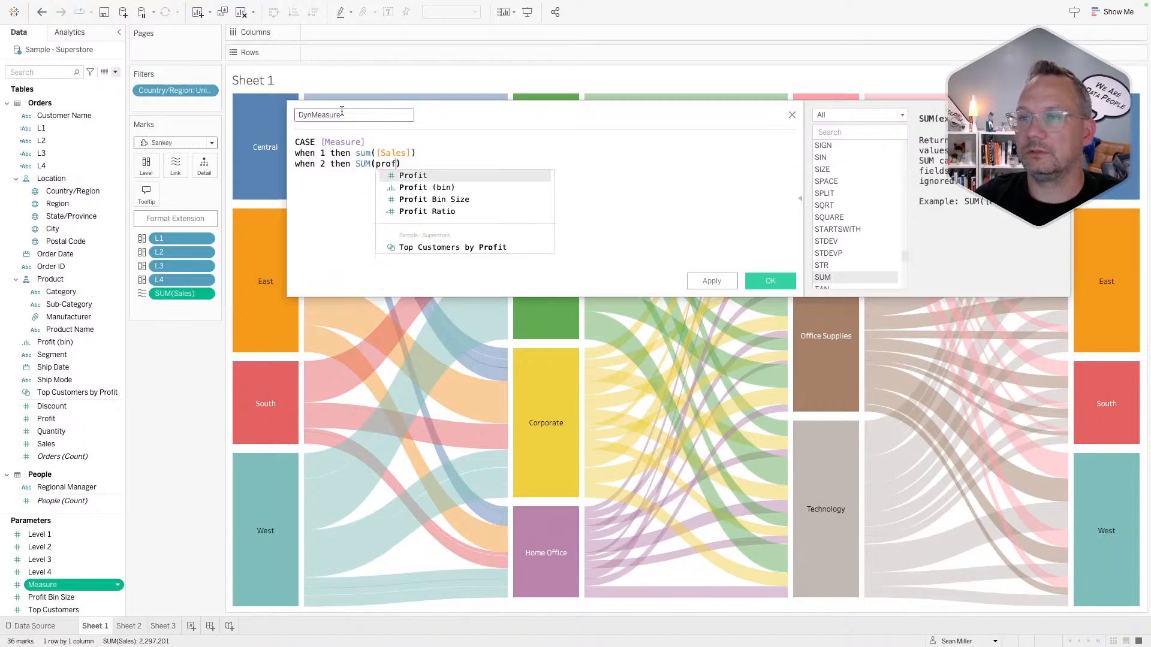
key(Return)
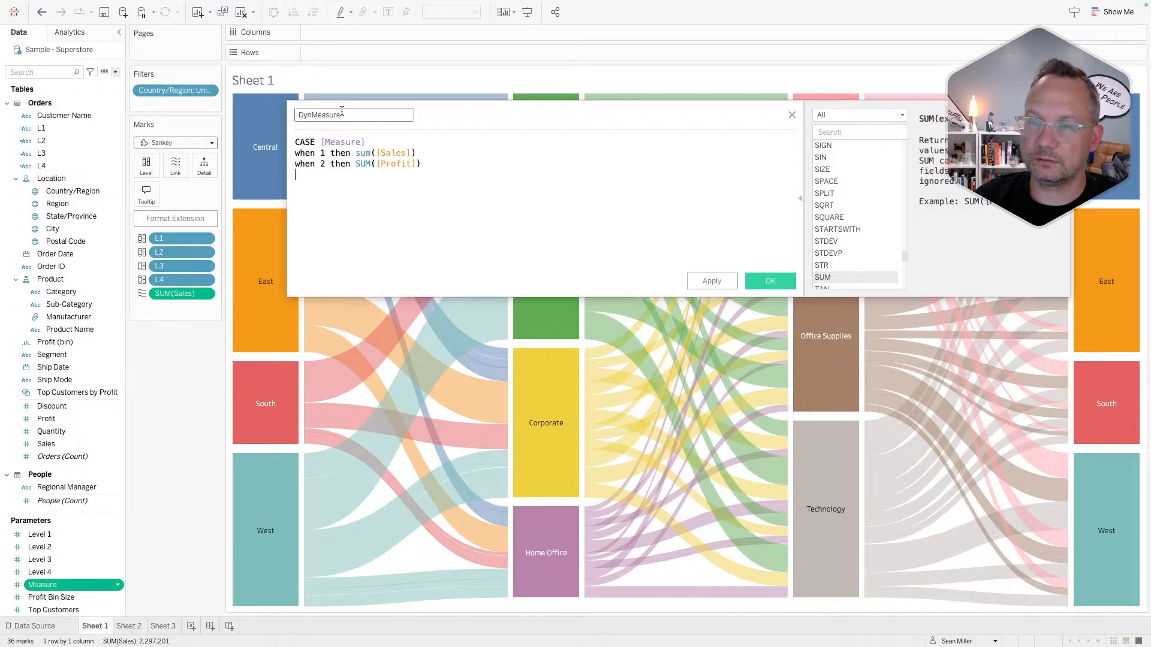
- Finish the formula: 3 returns COUNTD([Order ID]), 4 returns SUM([Quantity]), then END
text(when 3 then coutn)
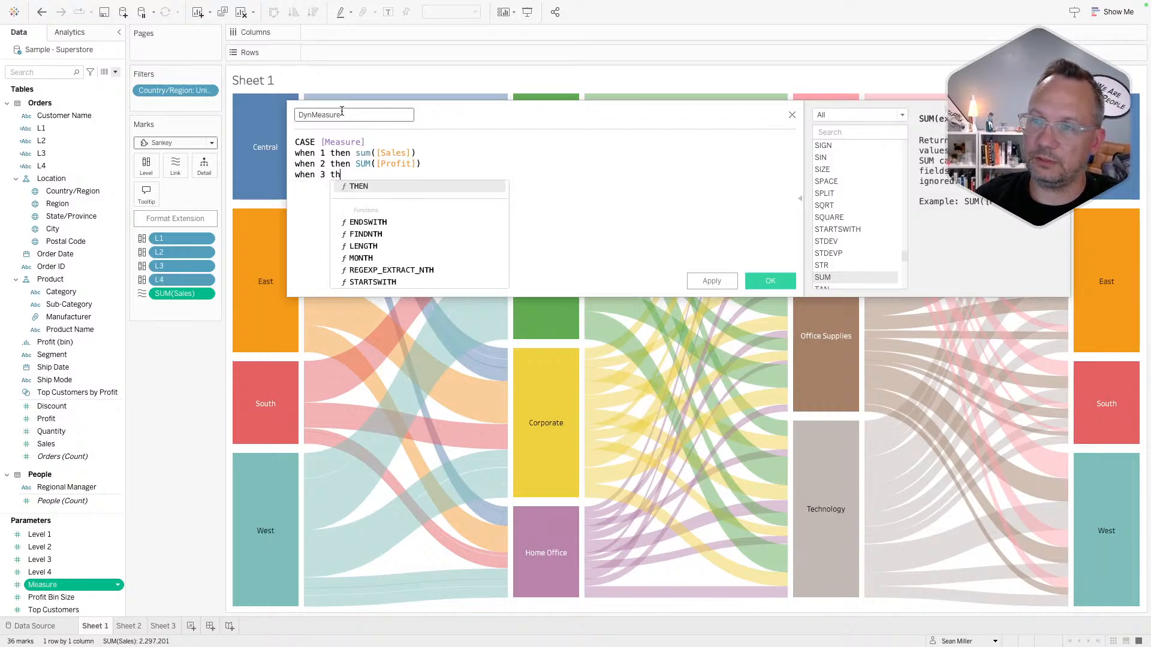
key(BackSpace)
key(BackSpace)
text(ntd(order)
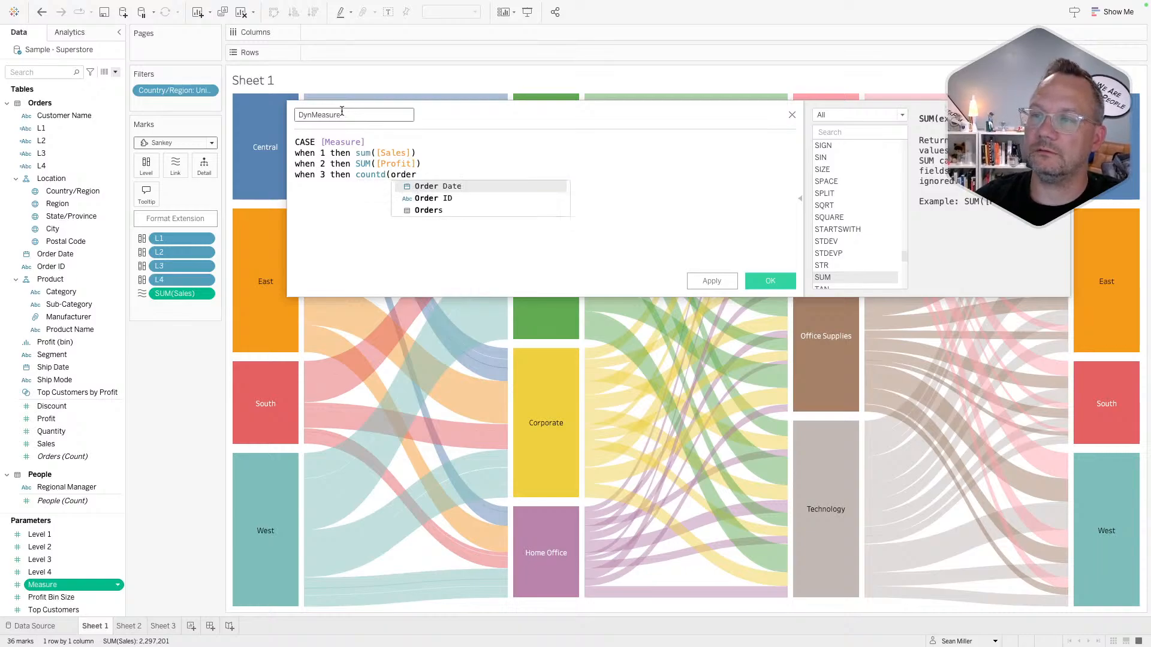
key(Down)
key(Return)
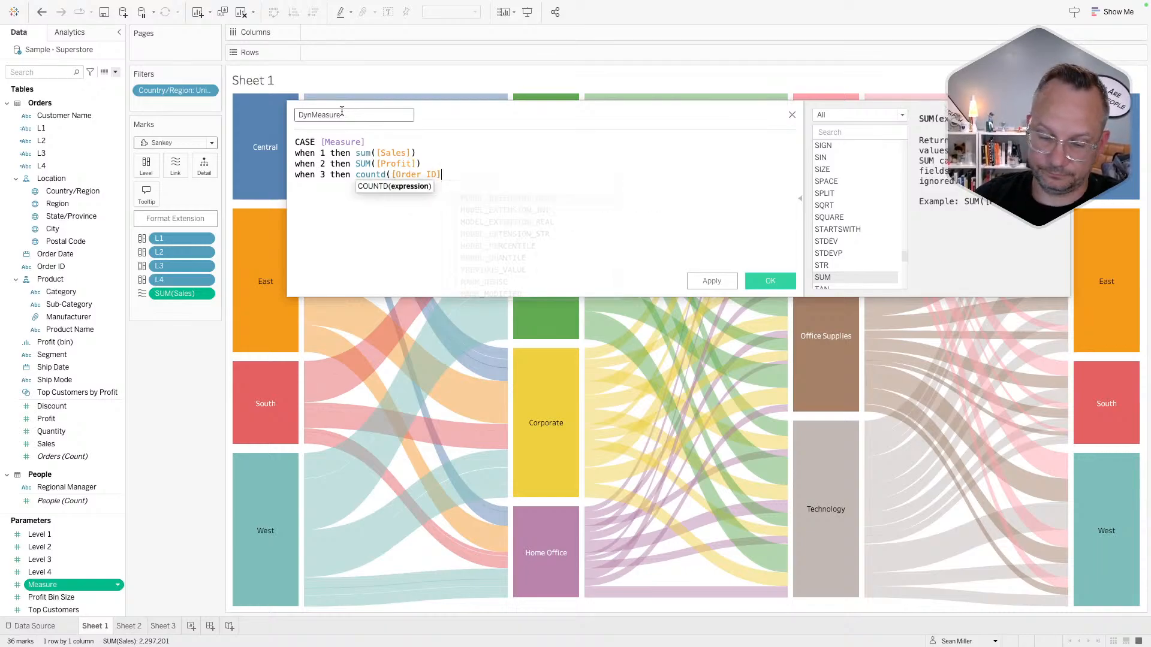
text() w)
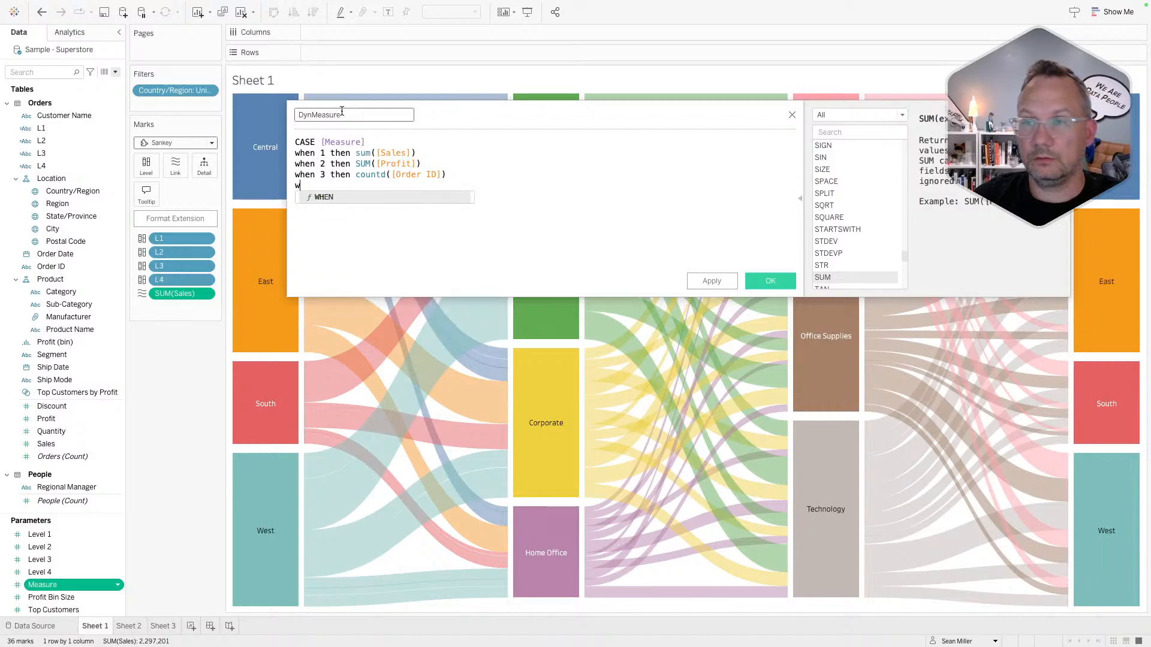
text(hen 4 then)
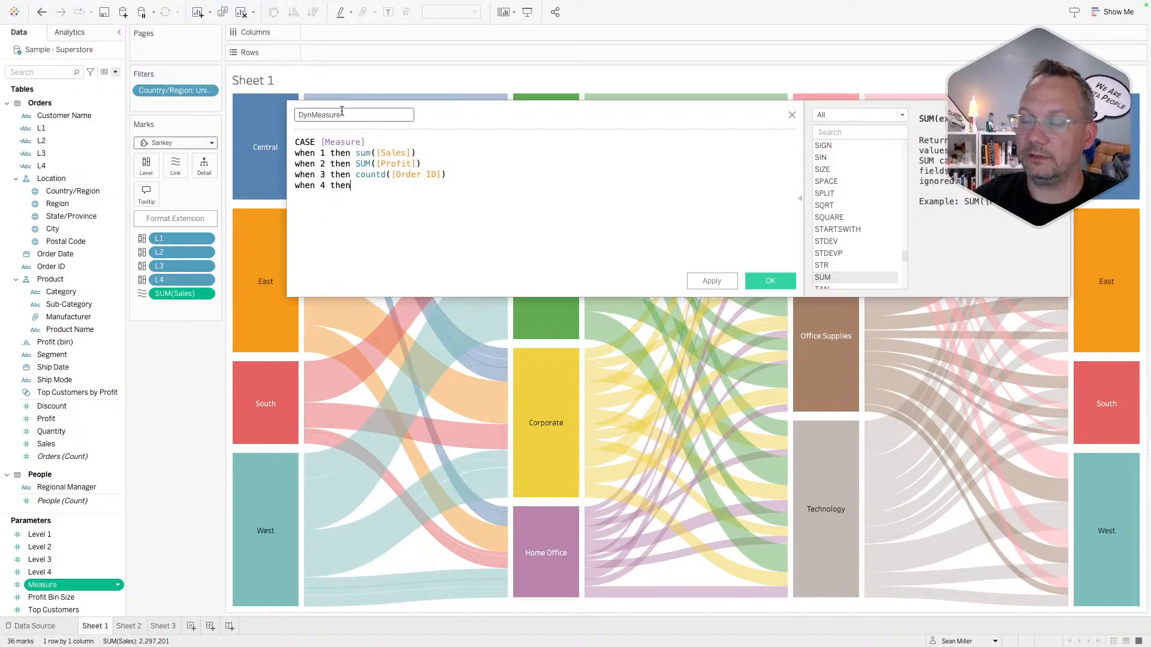
text( SUM([Quantity]) )
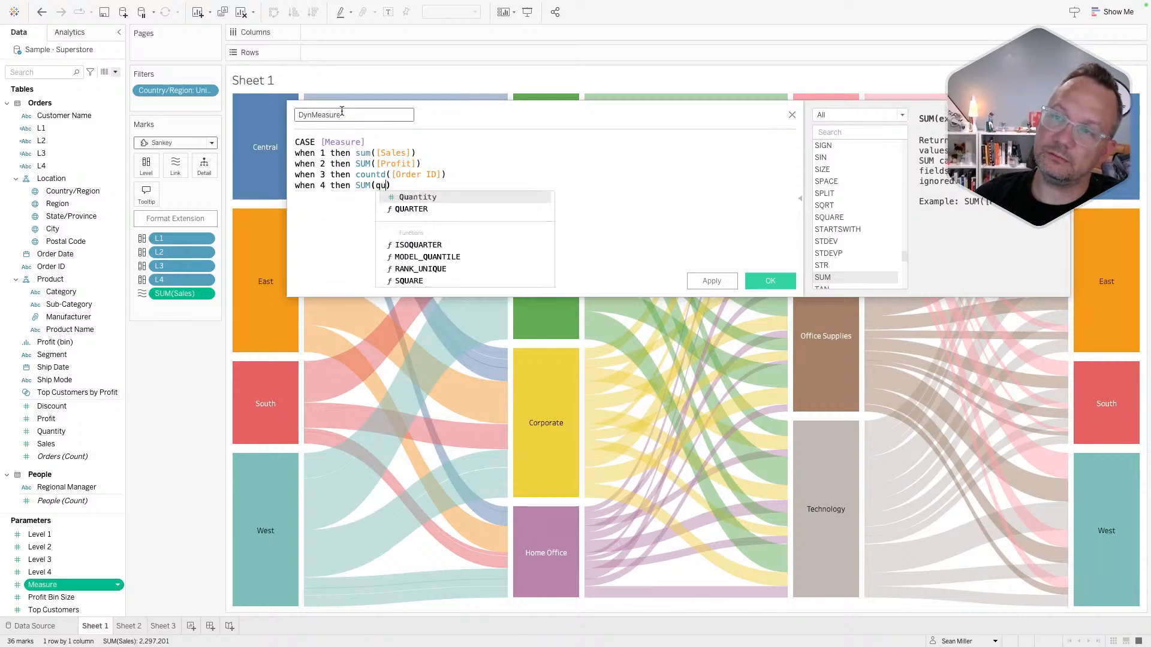
text(END)
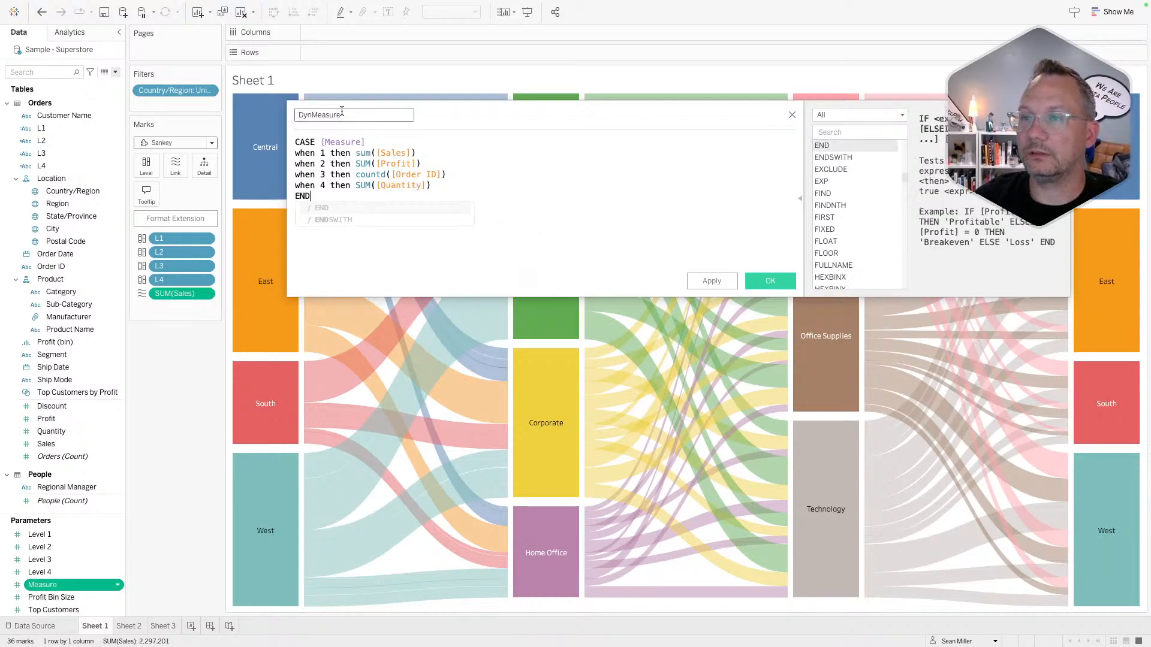
- Save DynMeasure, swap it in for the Sankey's Sales, and show the parameter controls in Level 1–4 order
click(770, 280)
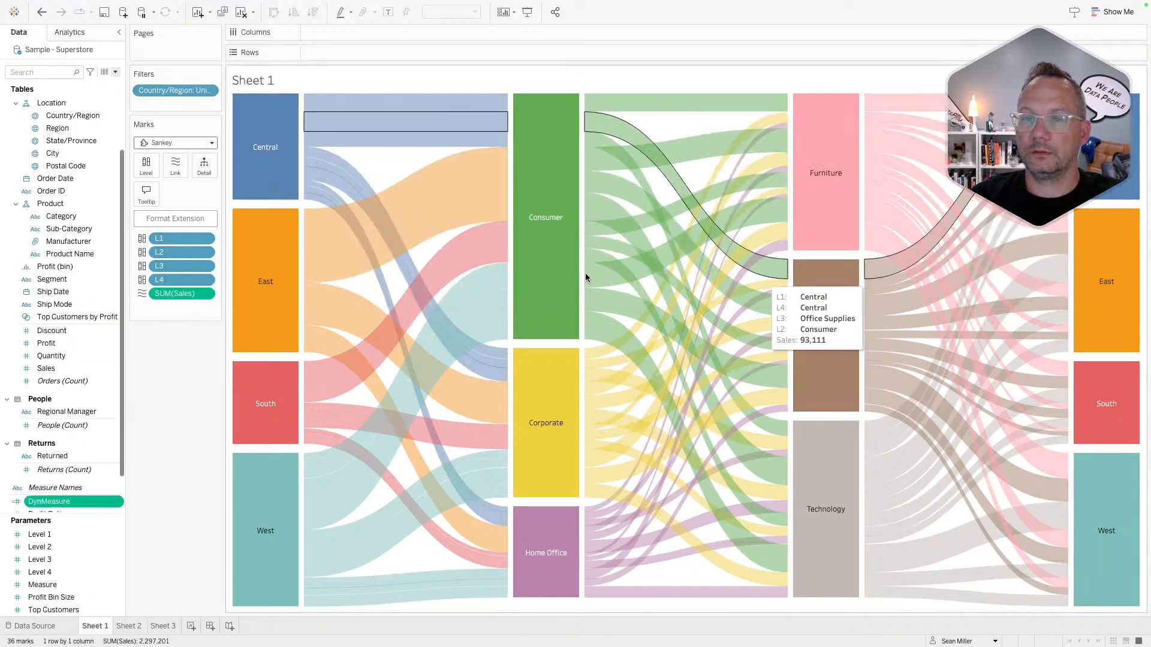
drag(49, 501, 182, 292)
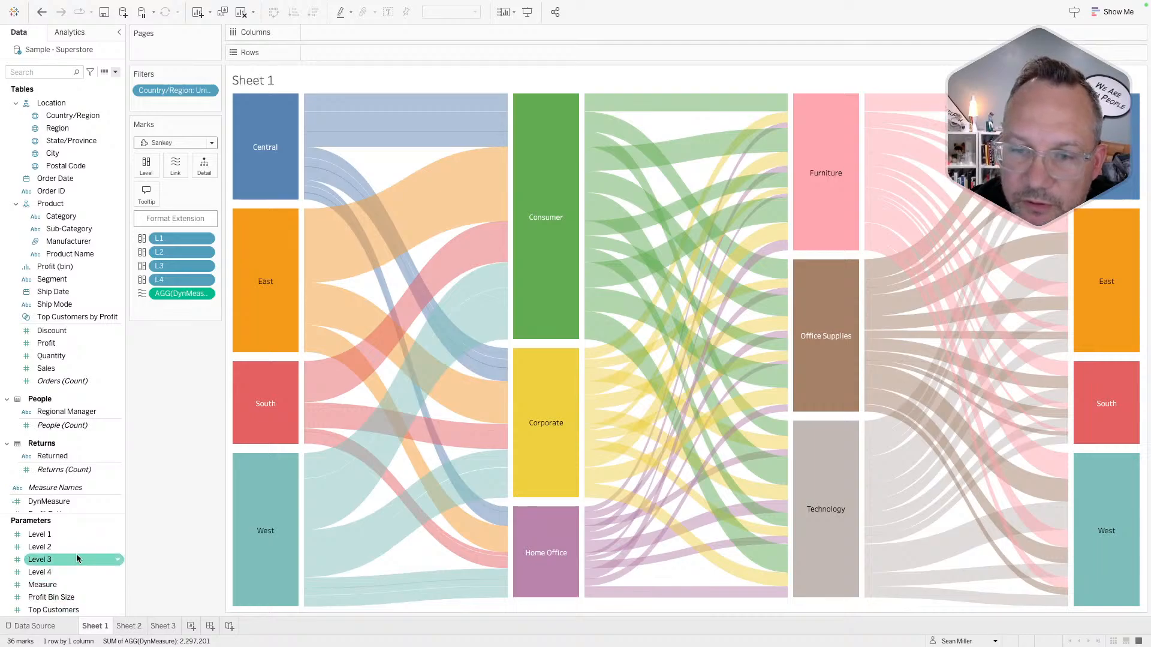
click(65, 535)
shift+click(61, 585)
right_click(60, 584)
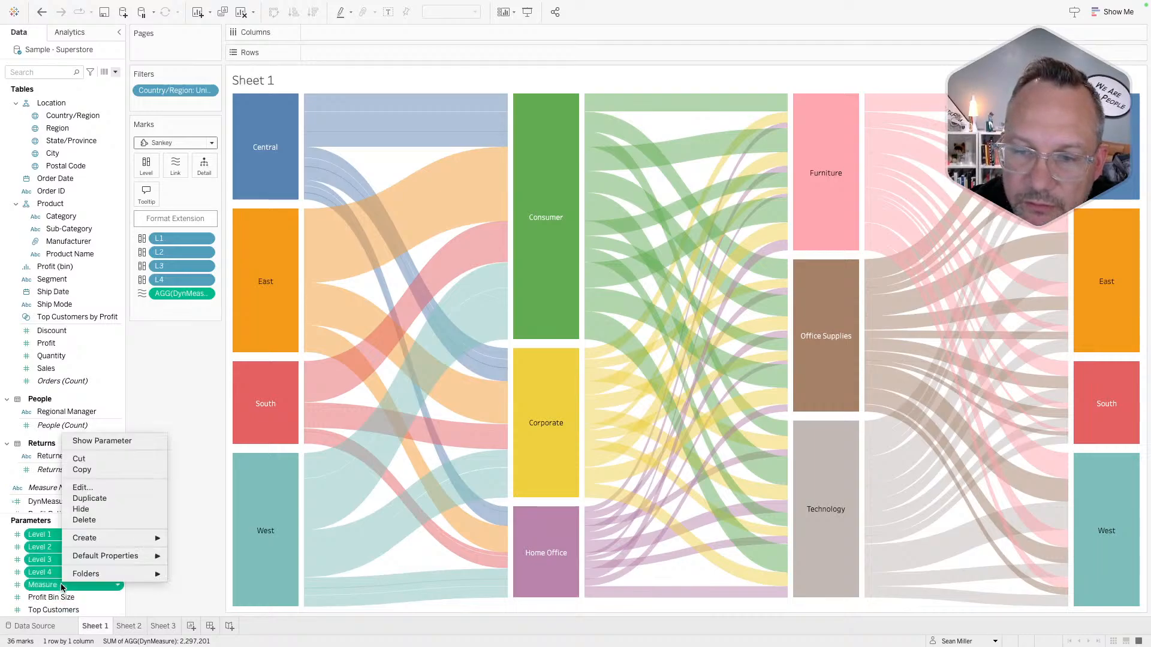
click(101, 442)
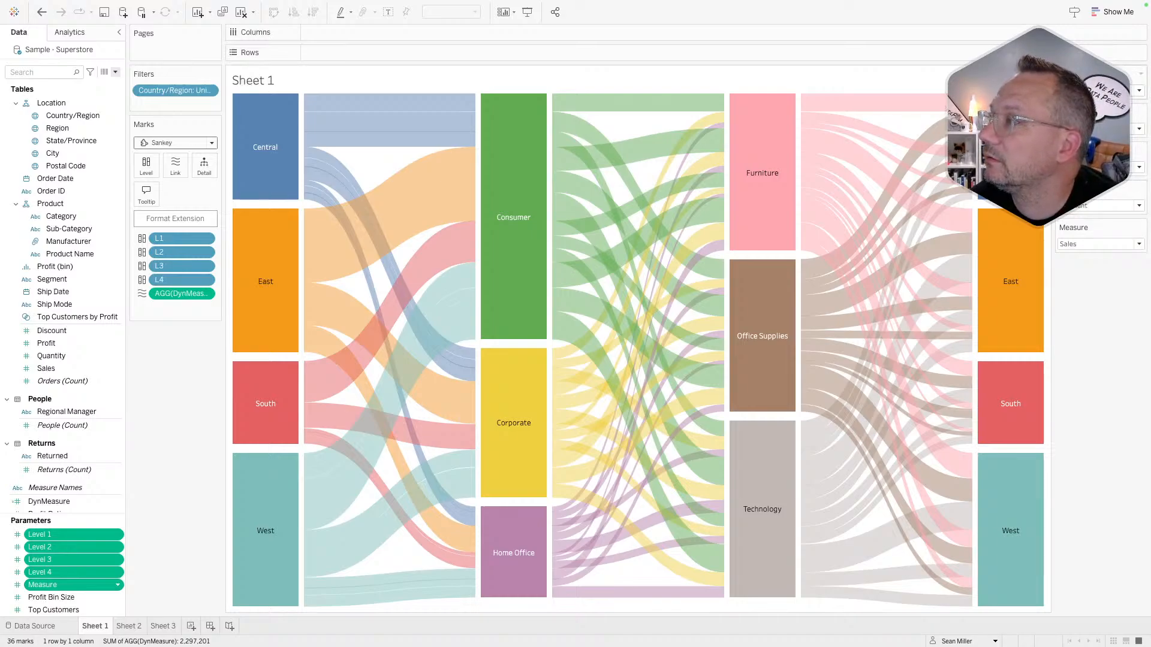
drag(1100, 189, 1100, 103)
drag(1103, 191, 1103, 143)
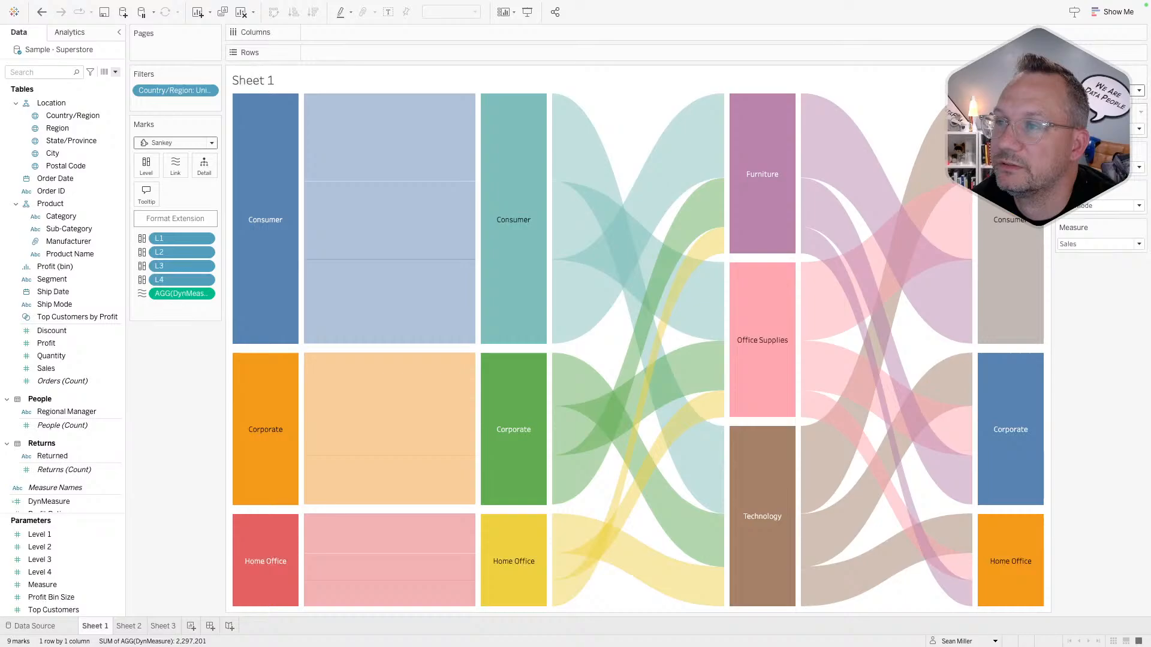
- Set Level 2 to Category and Level 3 to Ship Mode
click(1103, 129)
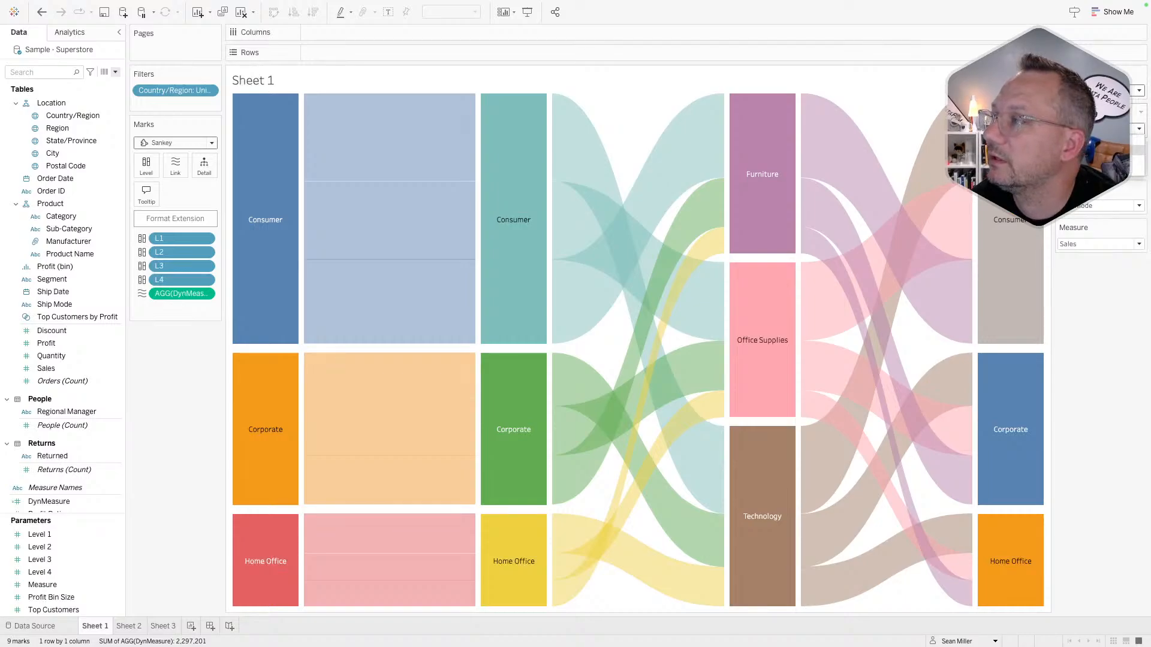
click(1103, 160)
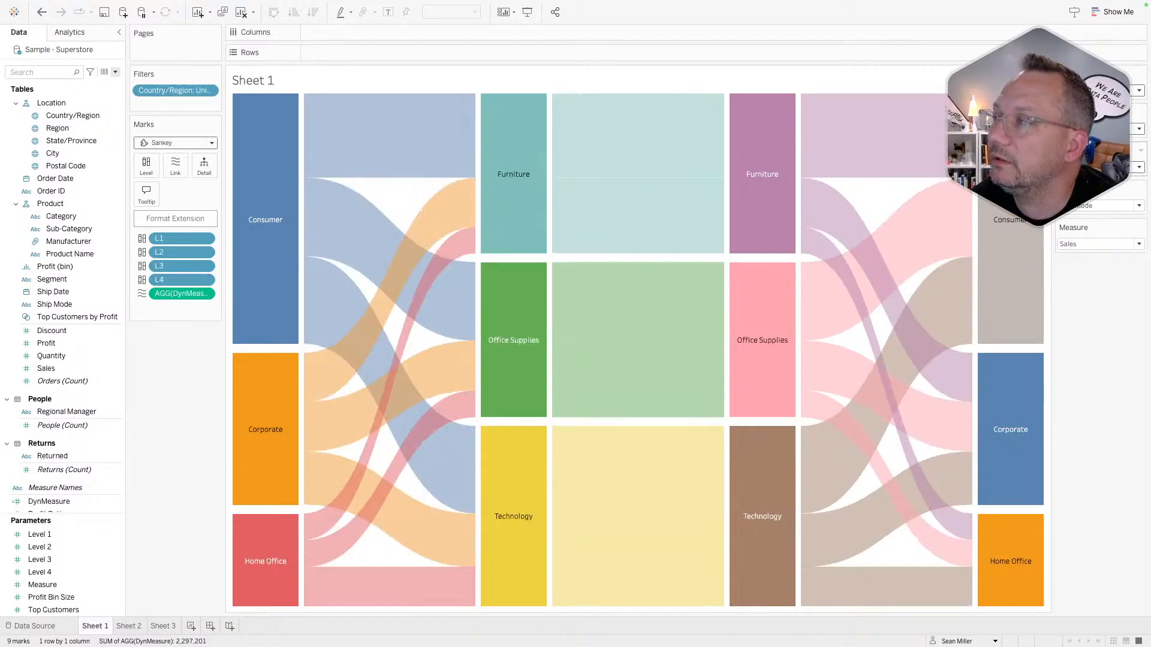
click(1102, 168)
click(1098, 199)
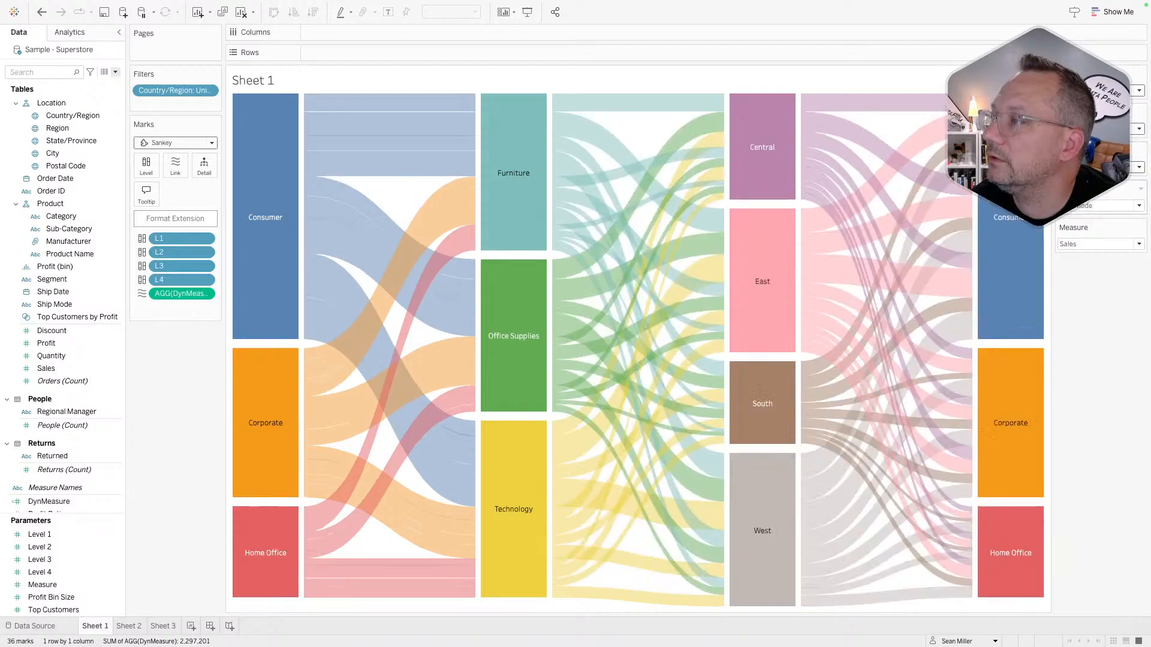
click(1092, 206)
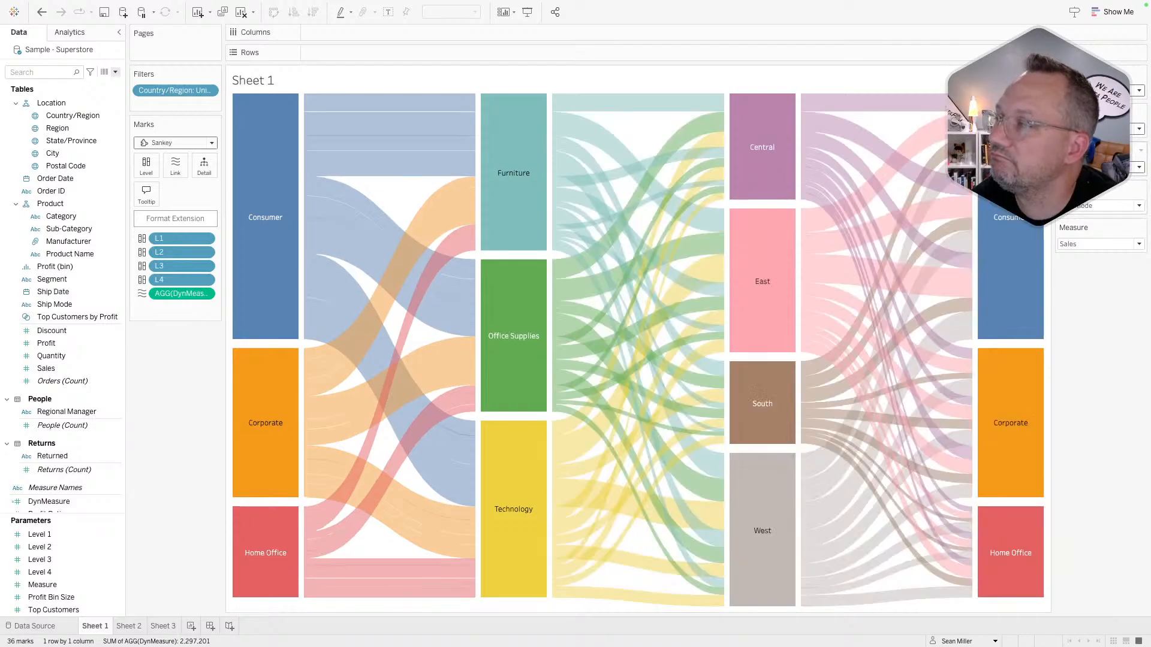
click(1090, 205)
- Set the Level 4 parameter to Region
click(1088, 204)
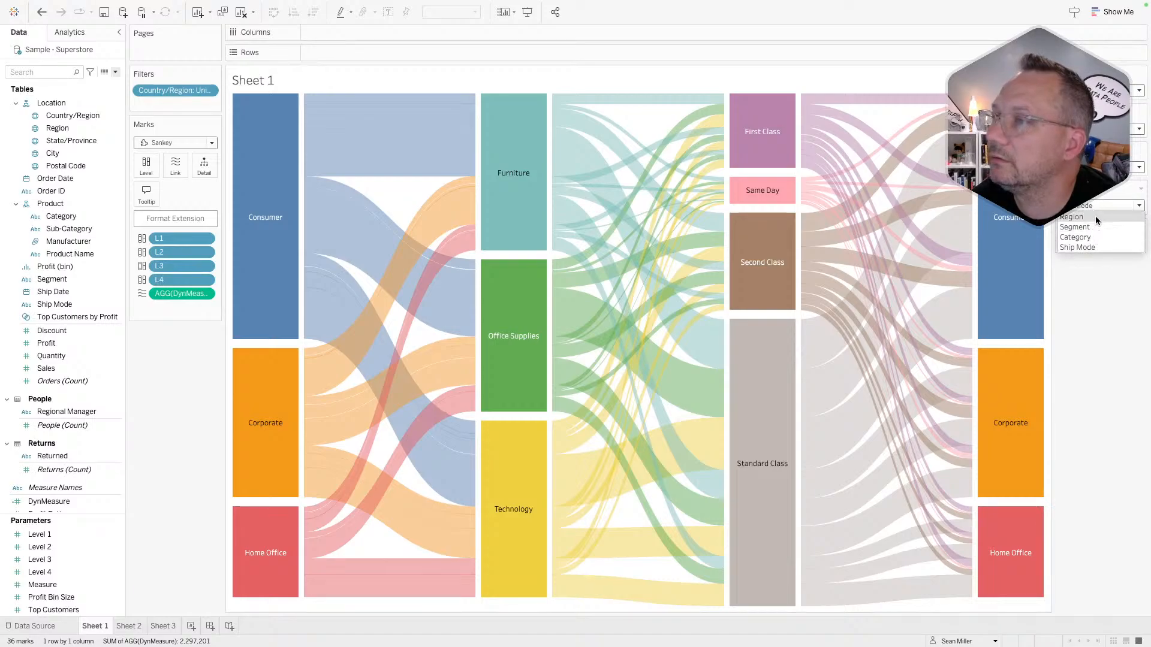
click(1095, 216)
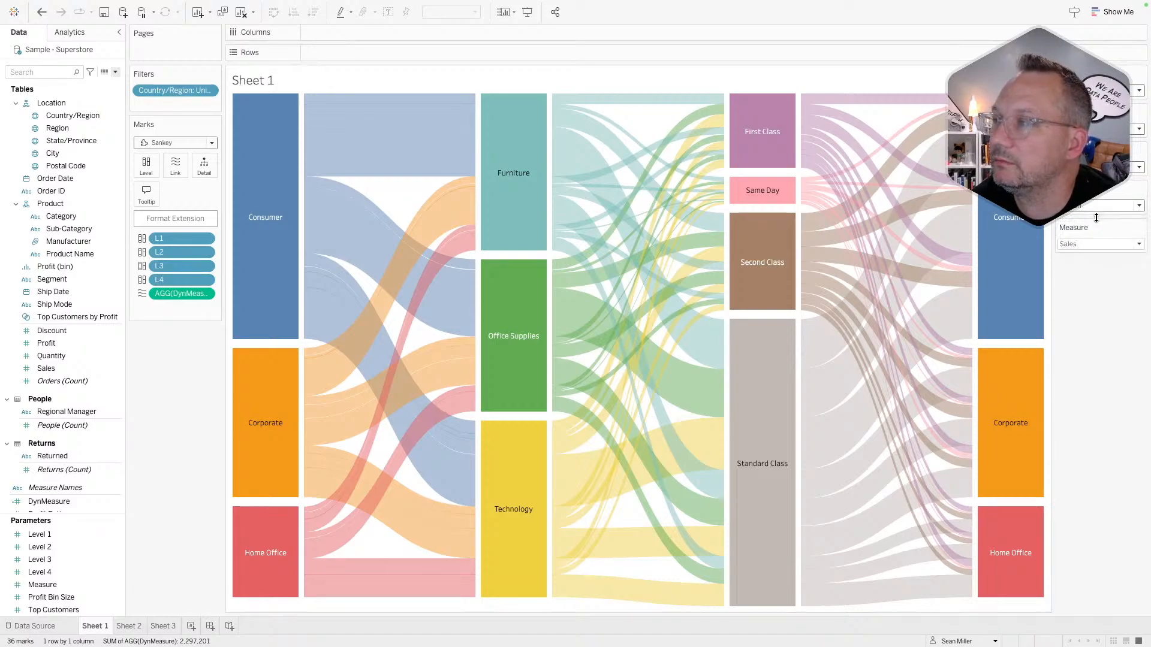
click(1095, 204)
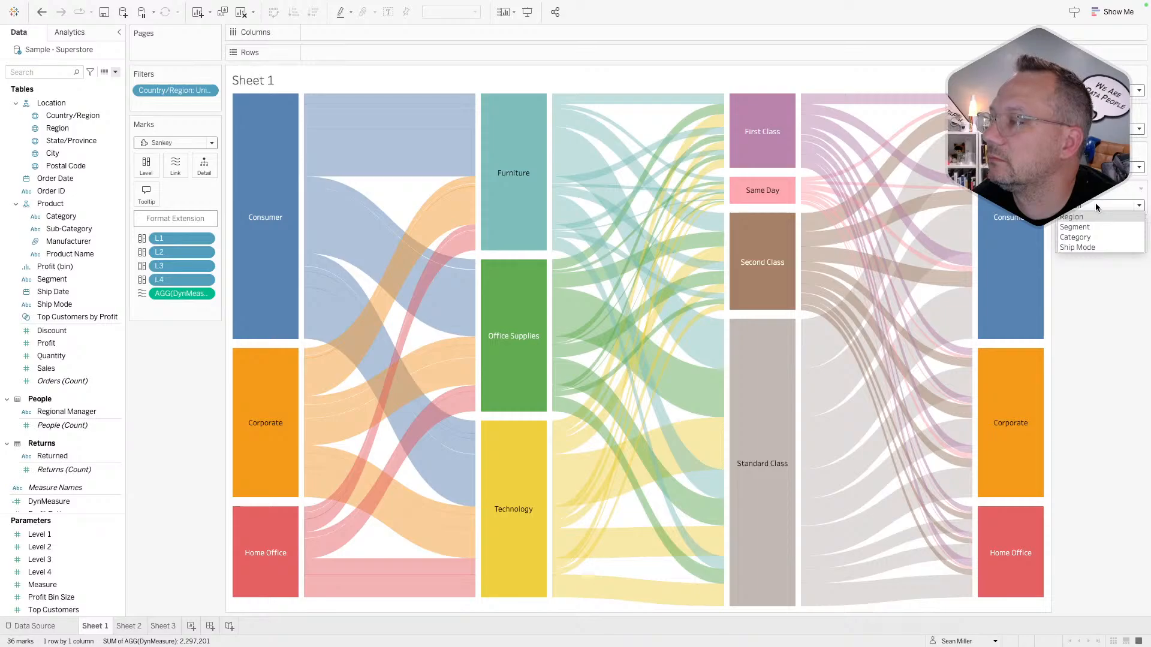
click(1096, 206)
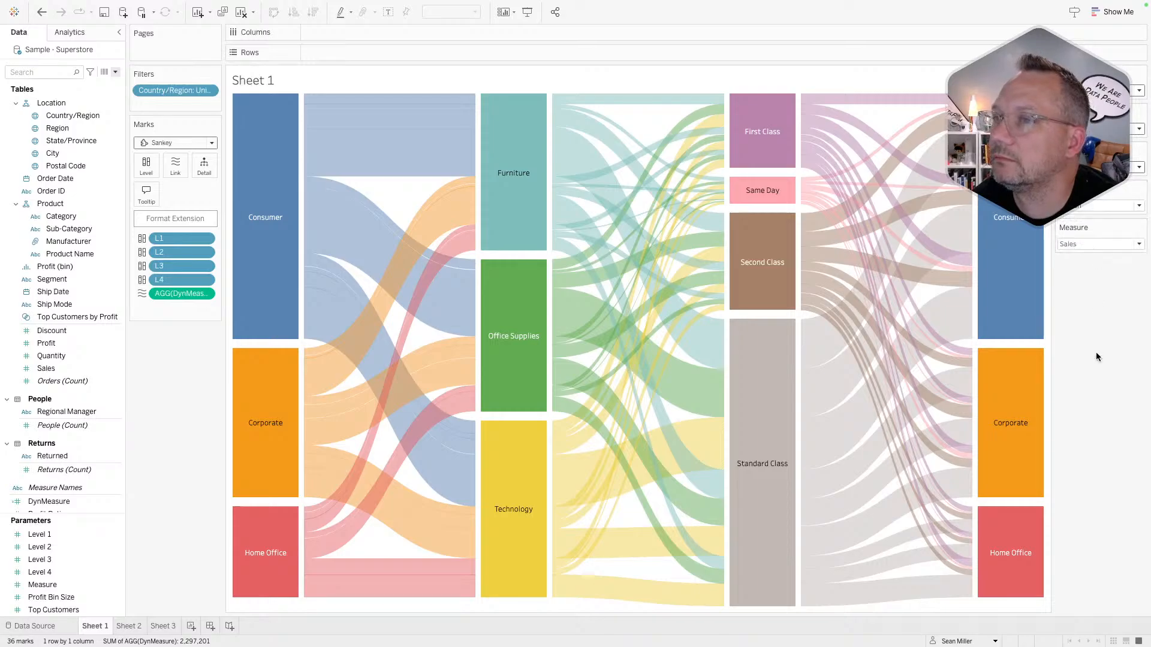
click(1085, 203)
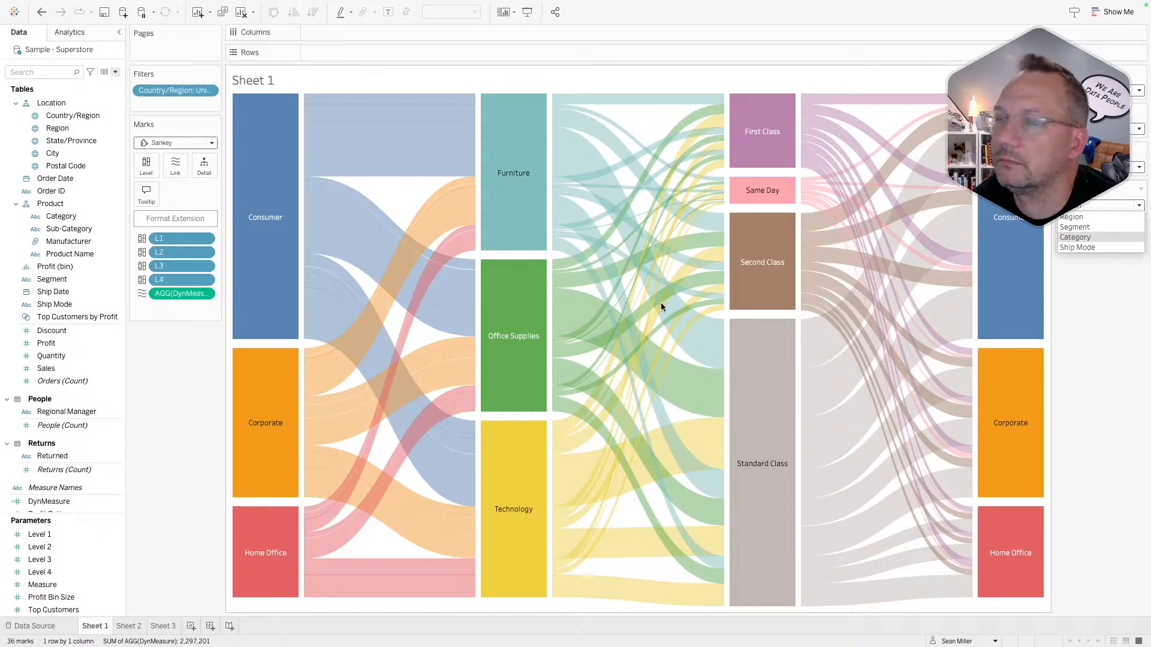
click(183, 377)
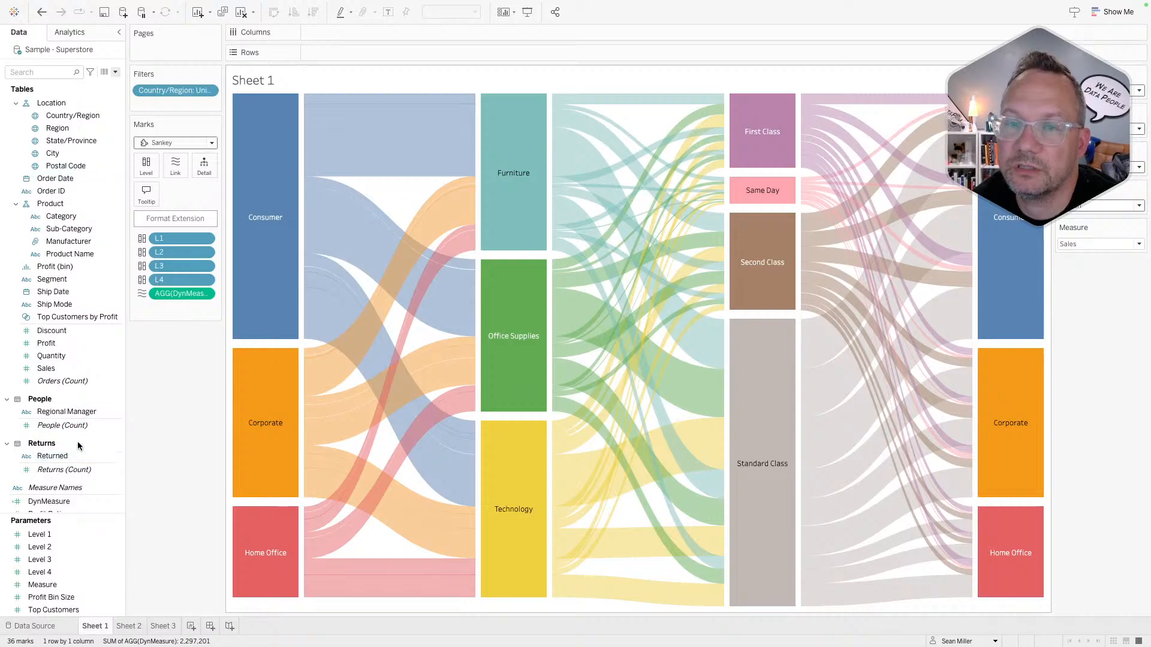
scroll(65, 488, down, 1)
scroll(65, 479, up, 3)
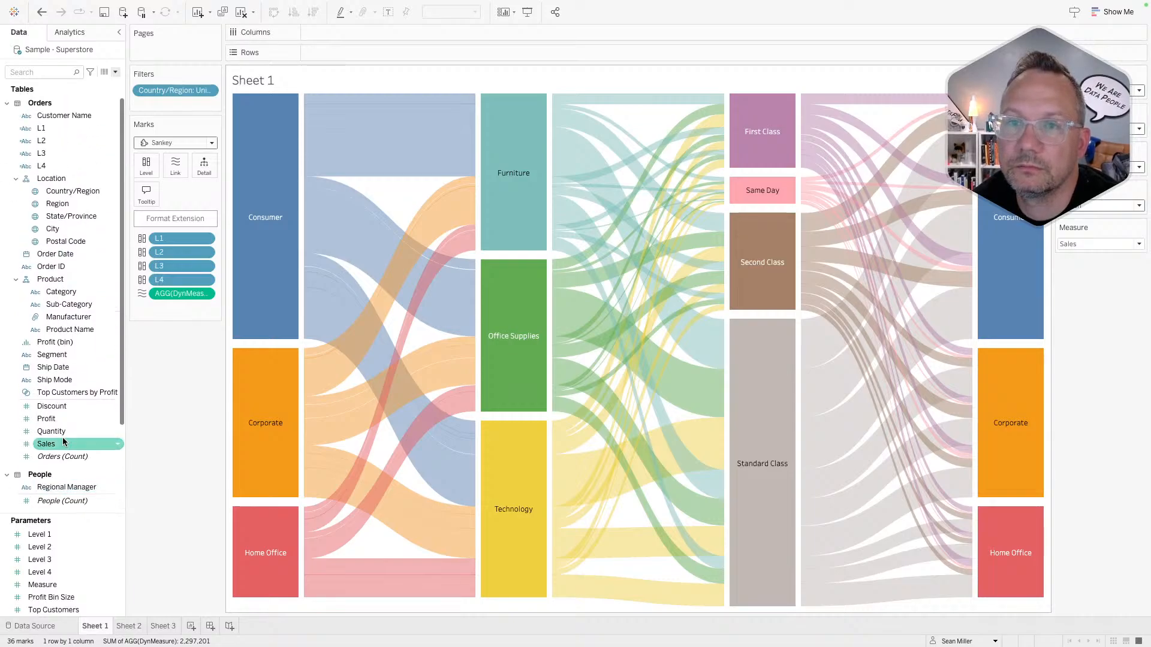
- Edit the L4 calculation to reference [Level 4] instead of [Level 1]
right_click(36, 165)
click(67, 225)
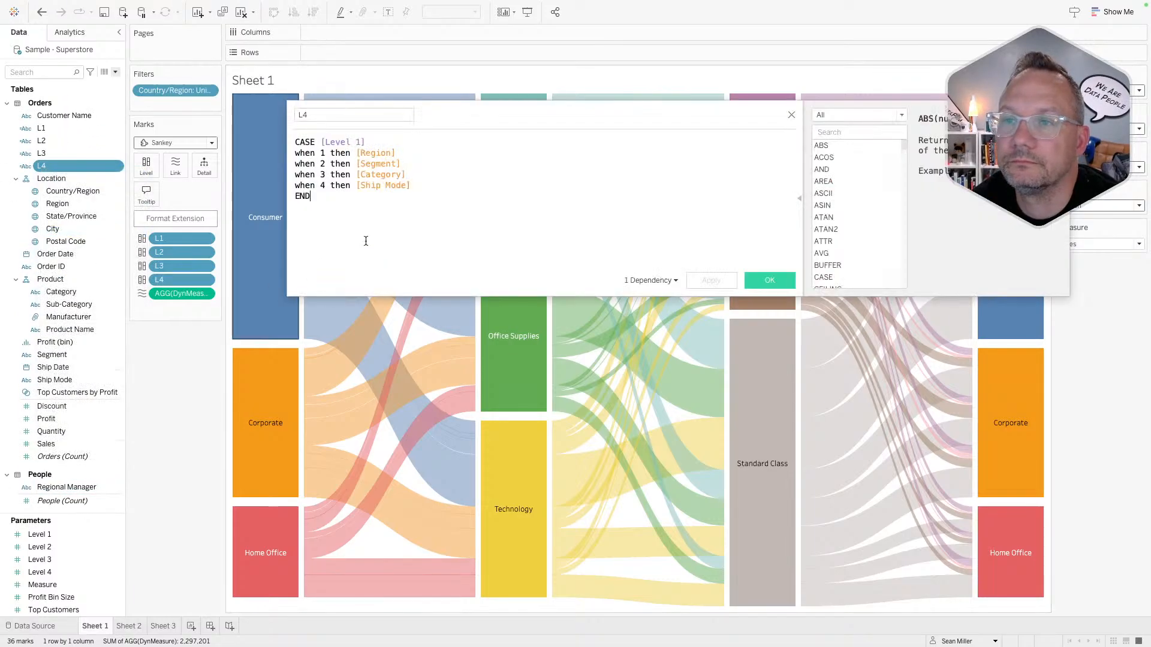
double_click(360, 142)
text(4)
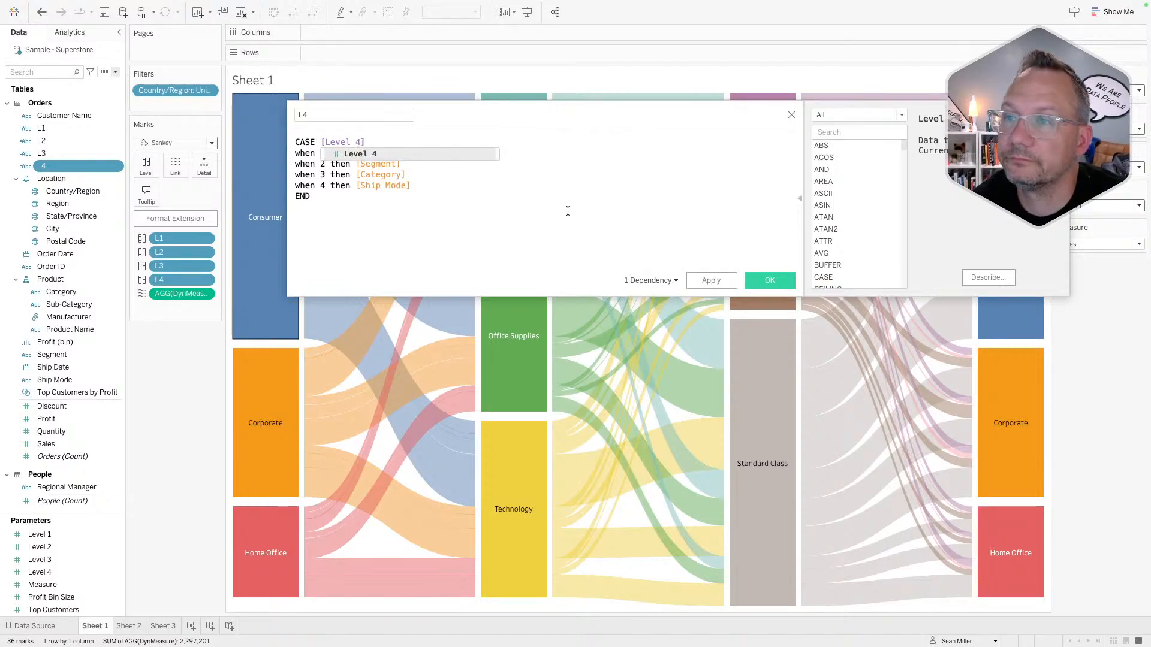
click(770, 280)
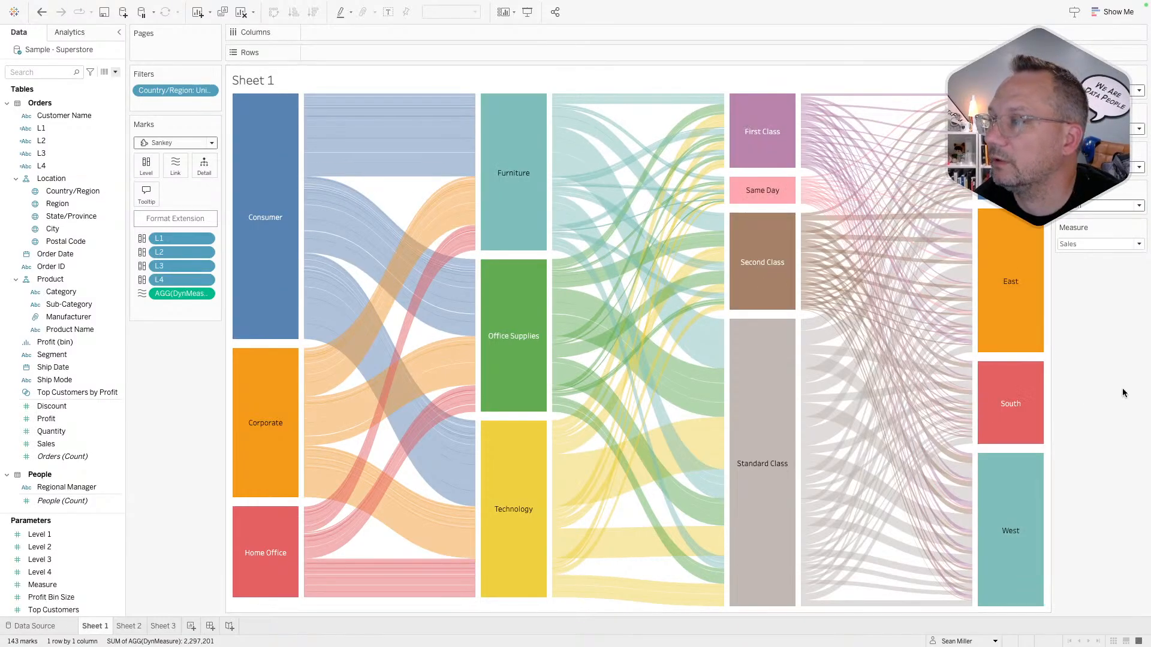
- Set the Measure parameter to Orders after trying Profit and Quantity, then go to Sheet 2
mouse_move(893, 418)
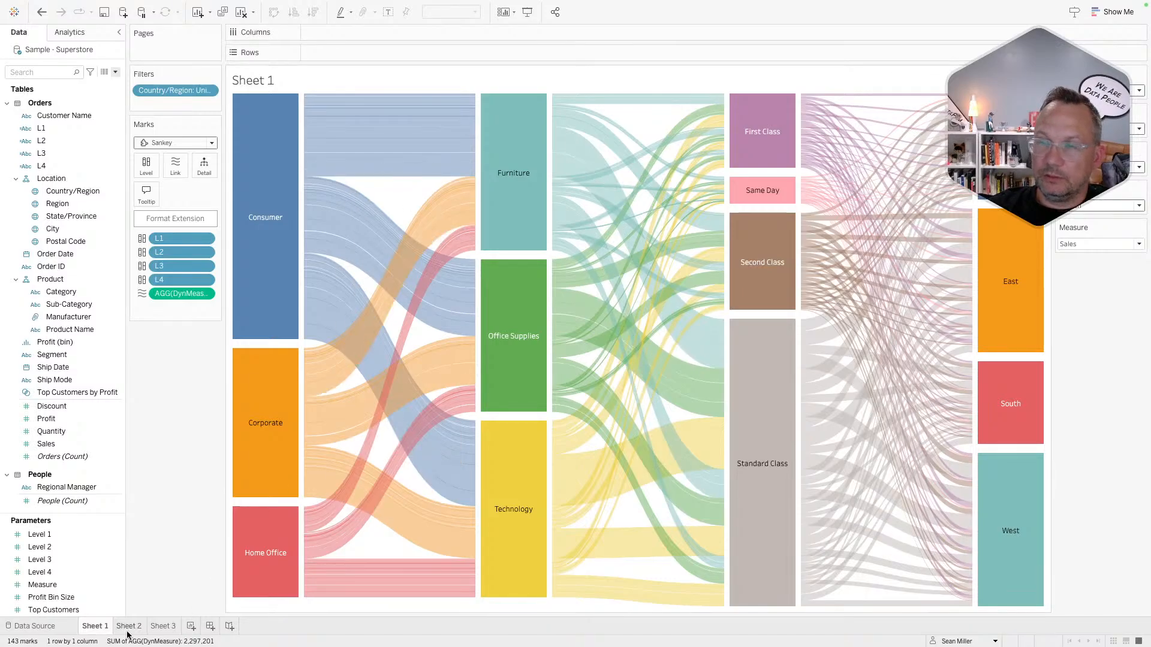
click(1099, 244)
click(1074, 269)
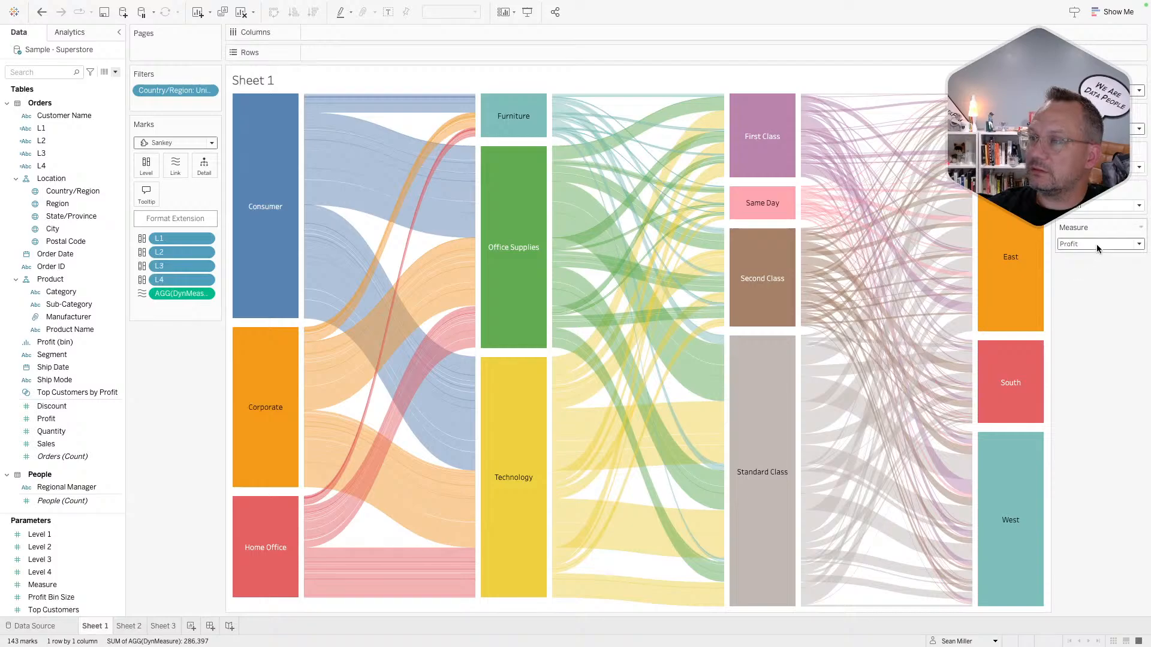
click(1096, 244)
click(1081, 280)
click(1092, 245)
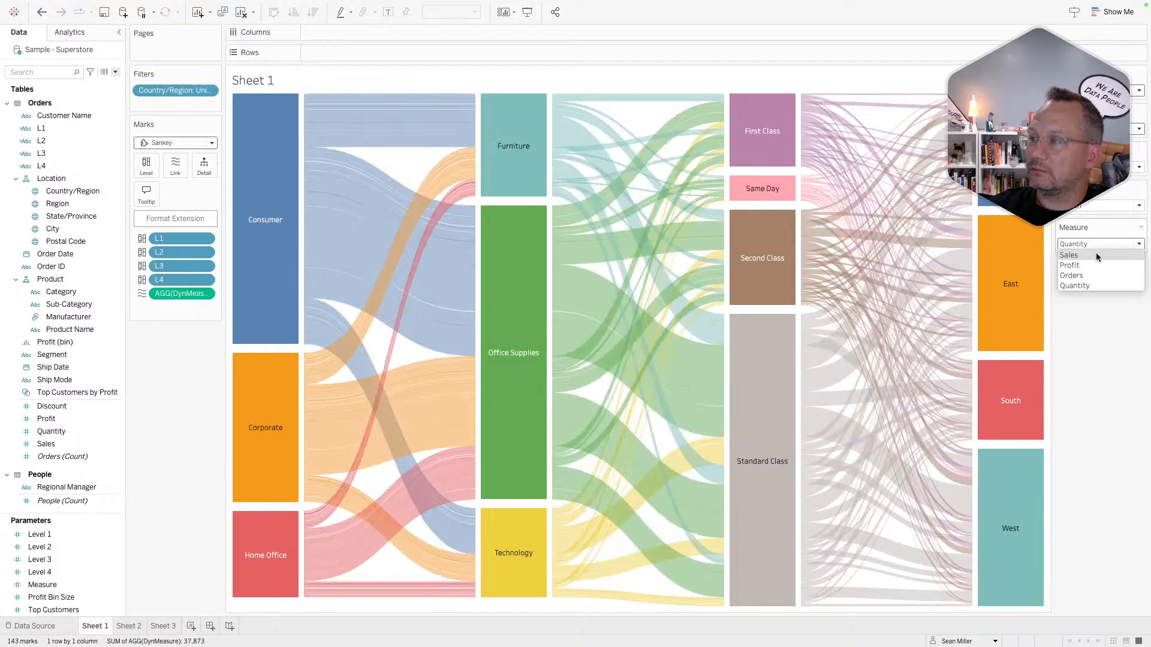
click(1087, 274)
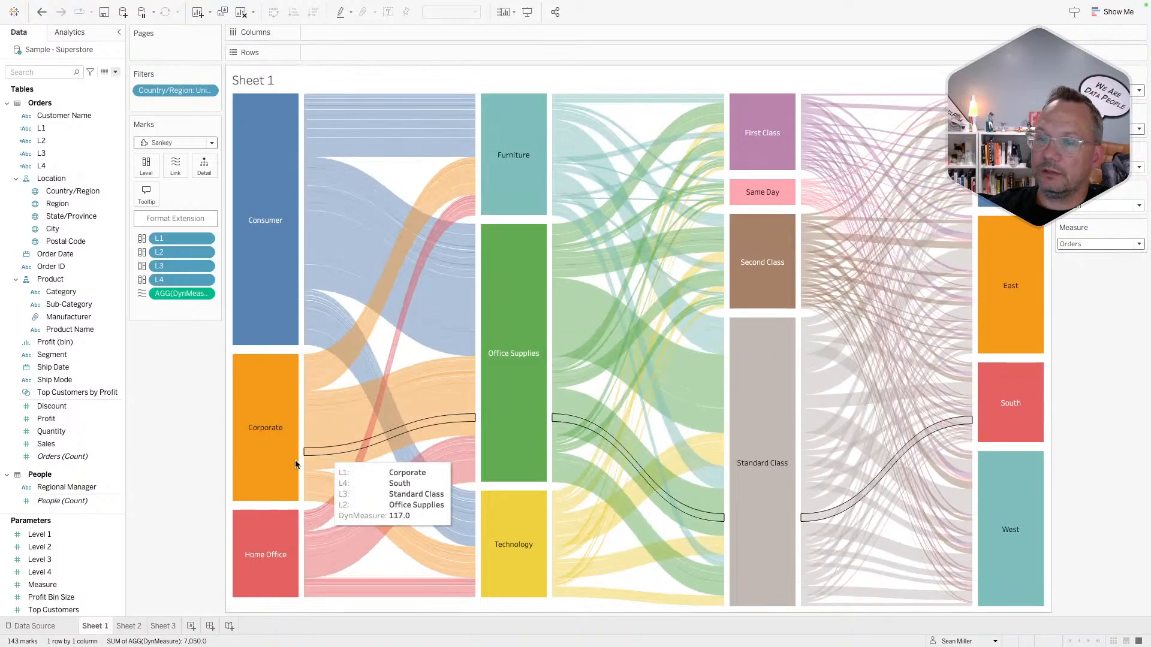
click(128, 627)
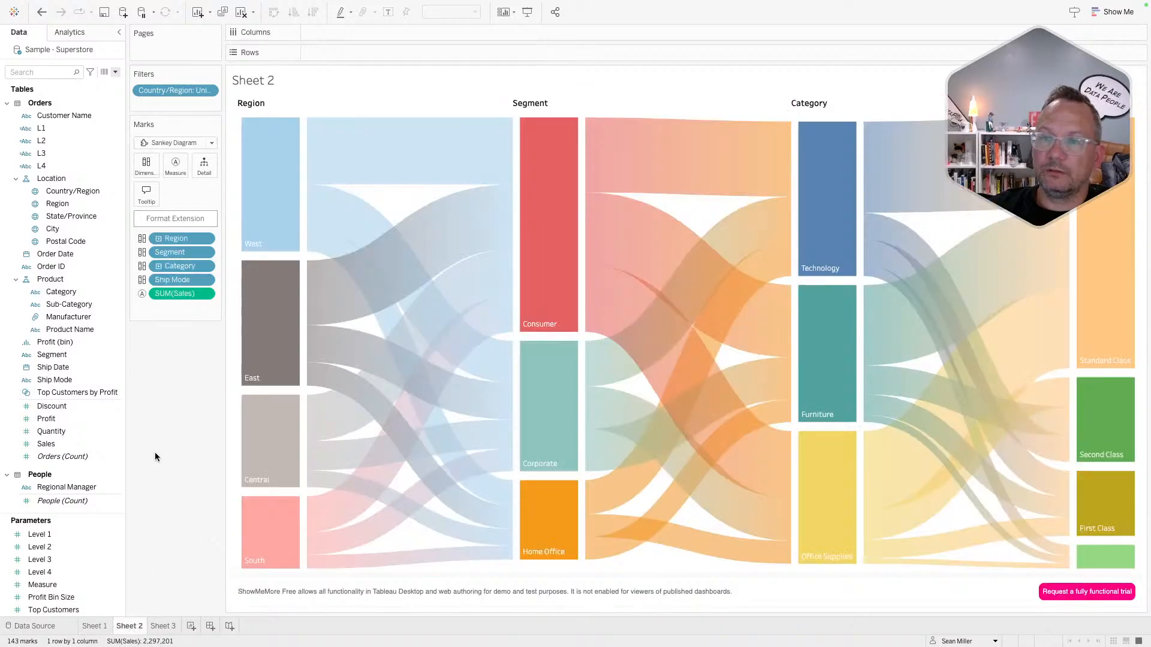
- Replace the Region, Segment, Category and Ship Mode pills with L1, L2, L3 and L4
drag(42, 129, 167, 239)
click(74, 140)
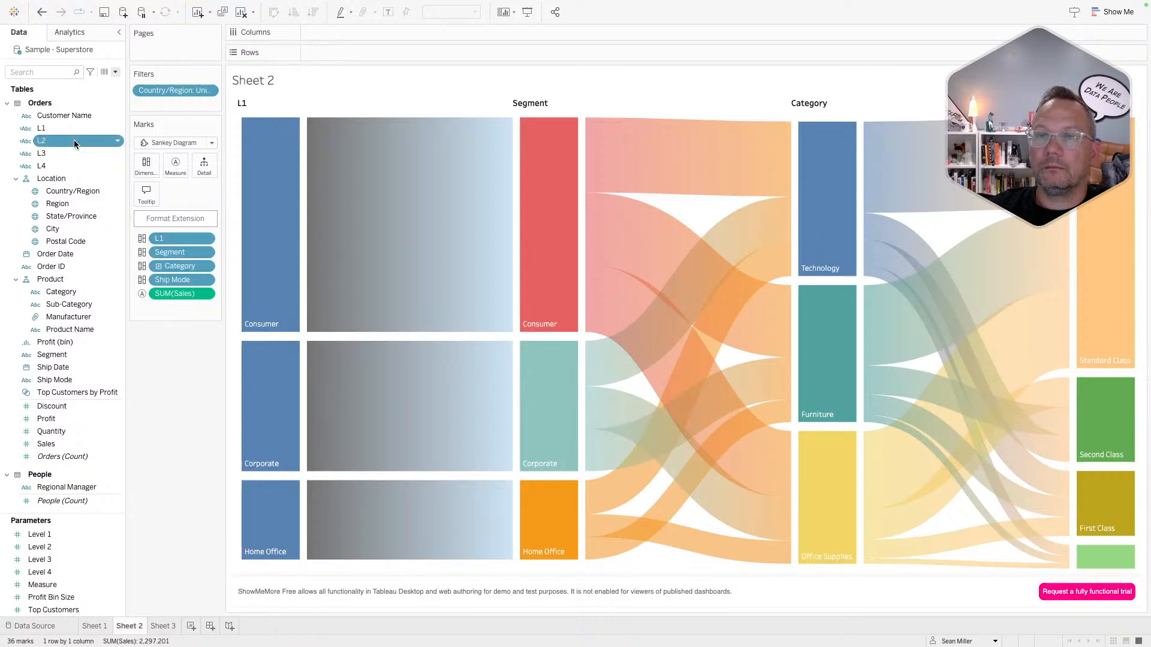
drag(74, 140, 187, 255)
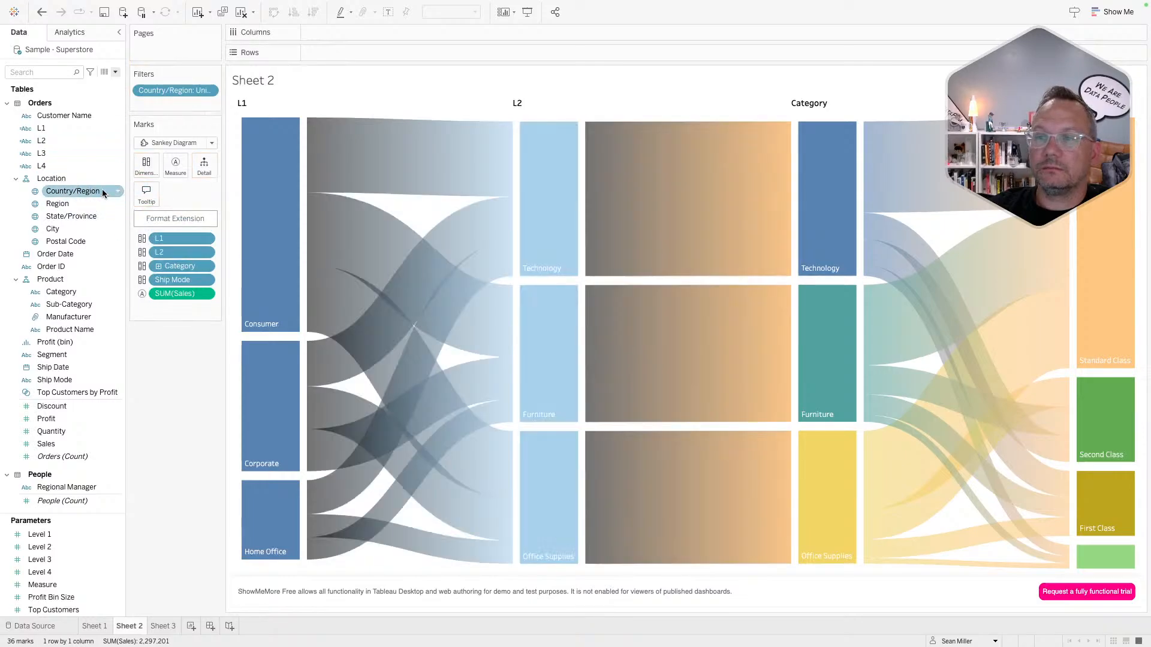
drag(70, 153, 189, 265)
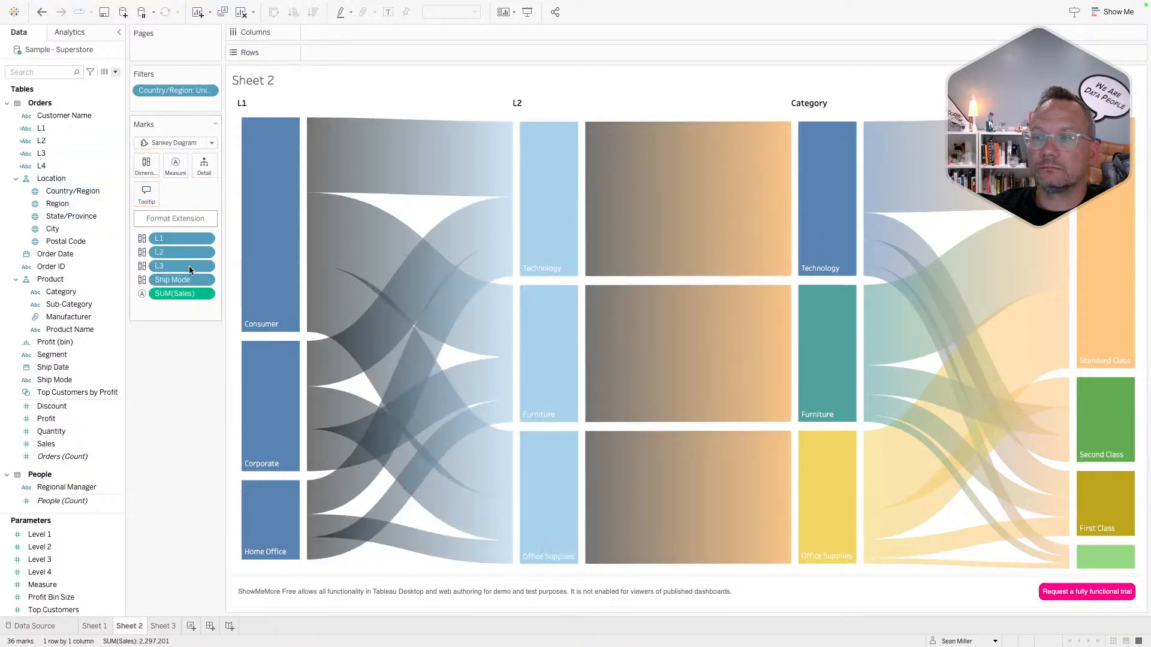
click(73, 166)
drag(73, 169, 193, 278)
click(116, 406)
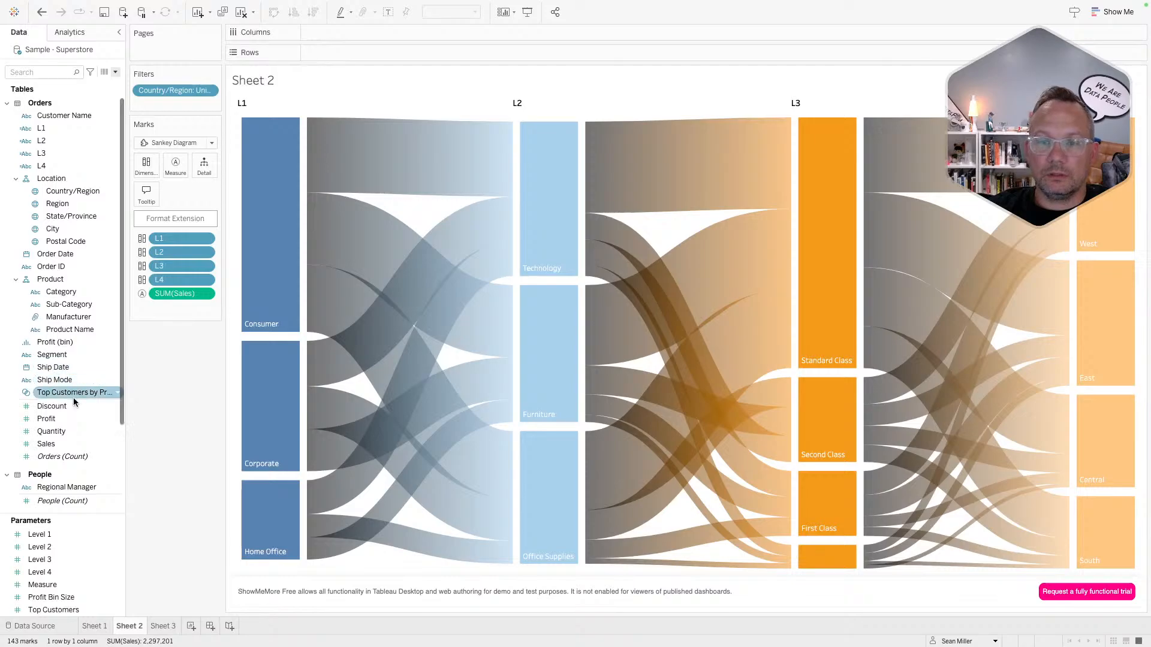
- Replace SUM(Sales) with DynMeasure as the Sankey's flow size
scroll(74, 397, down, 3)
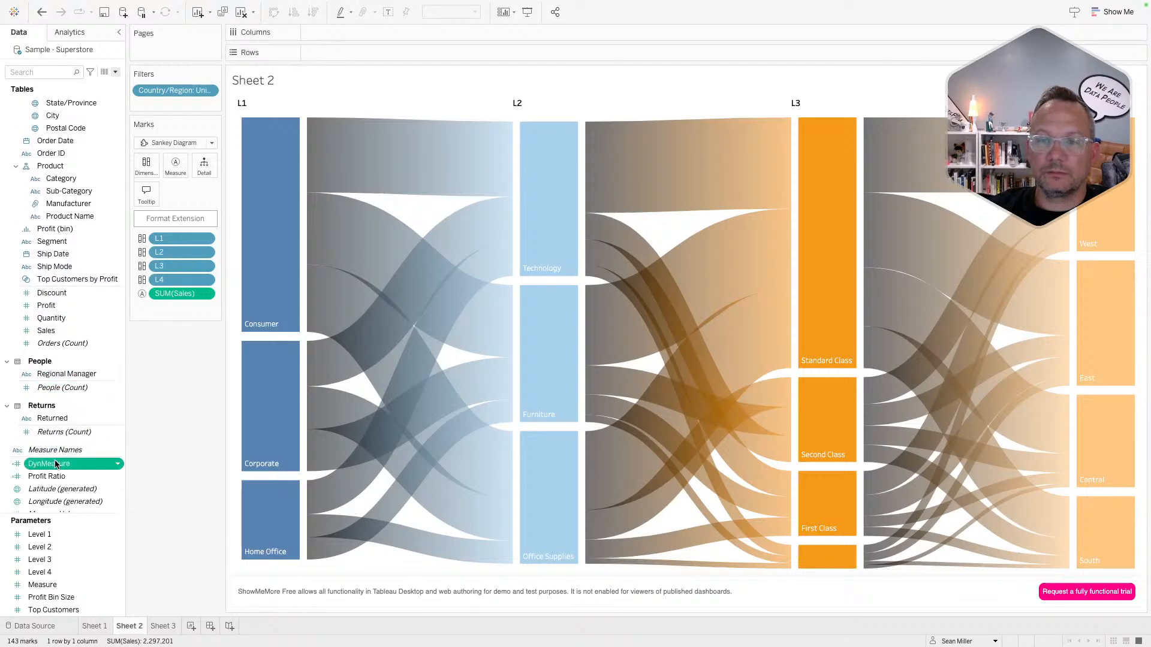
drag(57, 463, 168, 294)
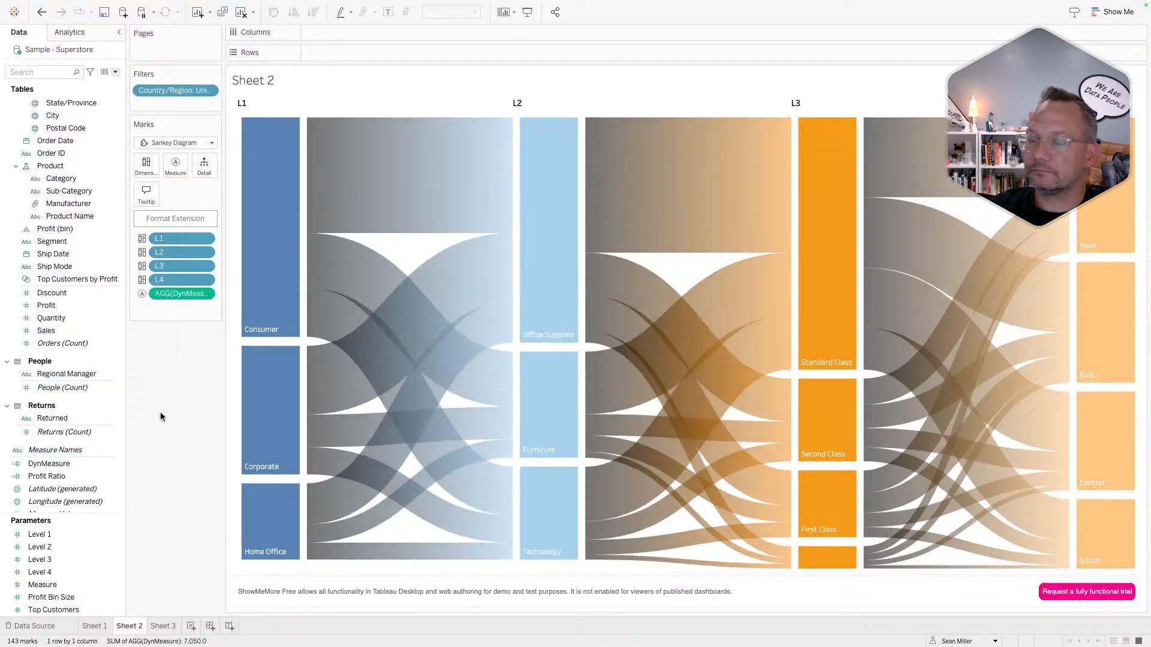
mouse_move(418, 308)
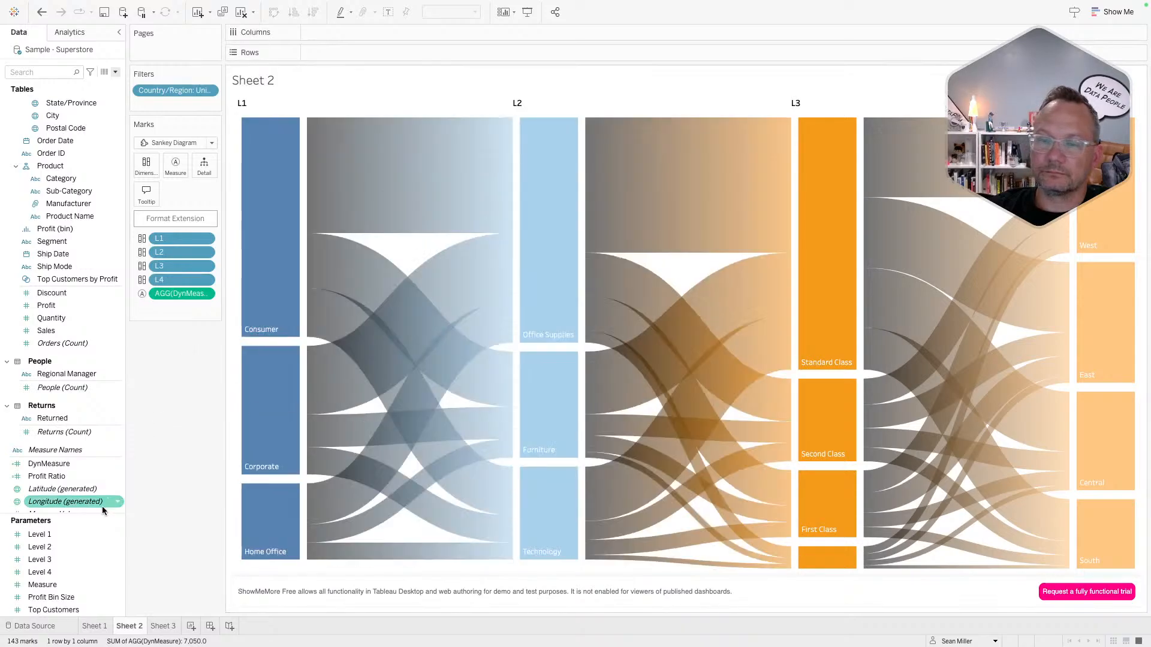
shift+click(55, 584)
- Show the parameter controls beside Sheet 2 and set Measure to Sales
right_click(55, 585)
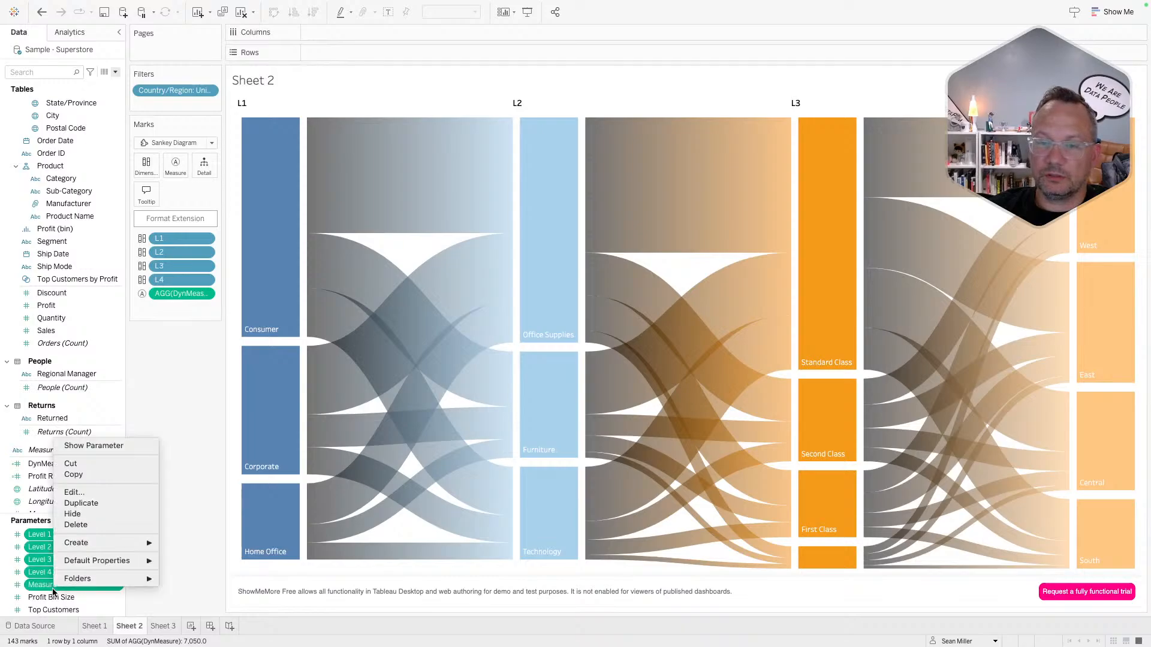
click(113, 446)
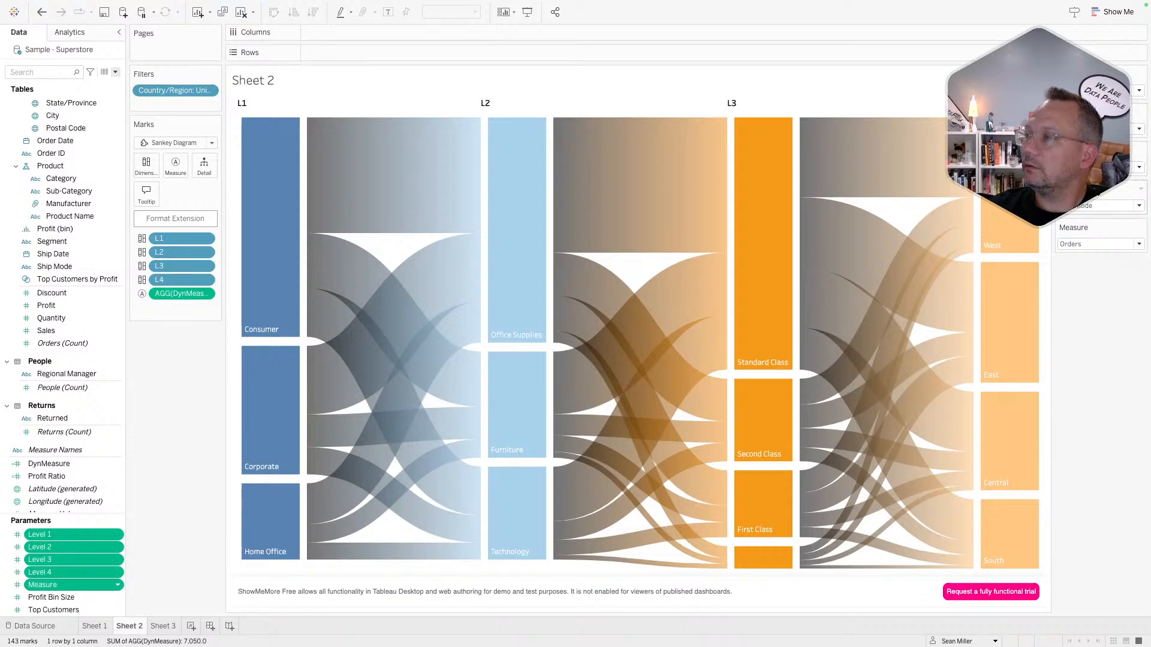
click(1110, 248)
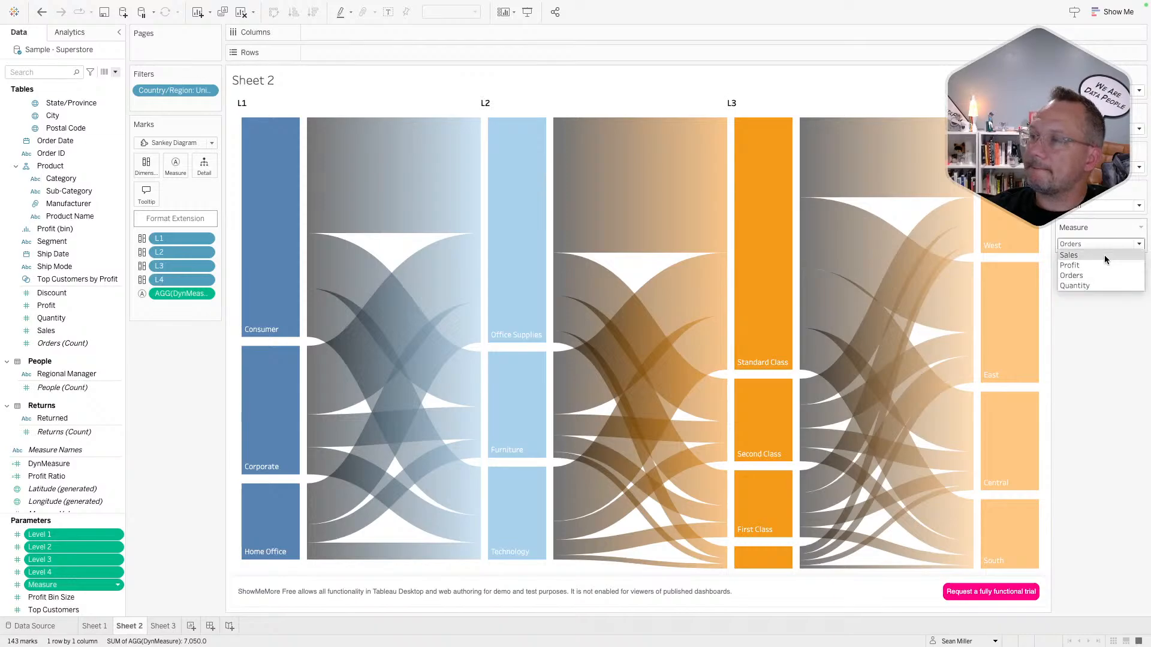
click(1104, 254)
- Switch the measure through Profit and Orders, ending on Quantity
click(1105, 242)
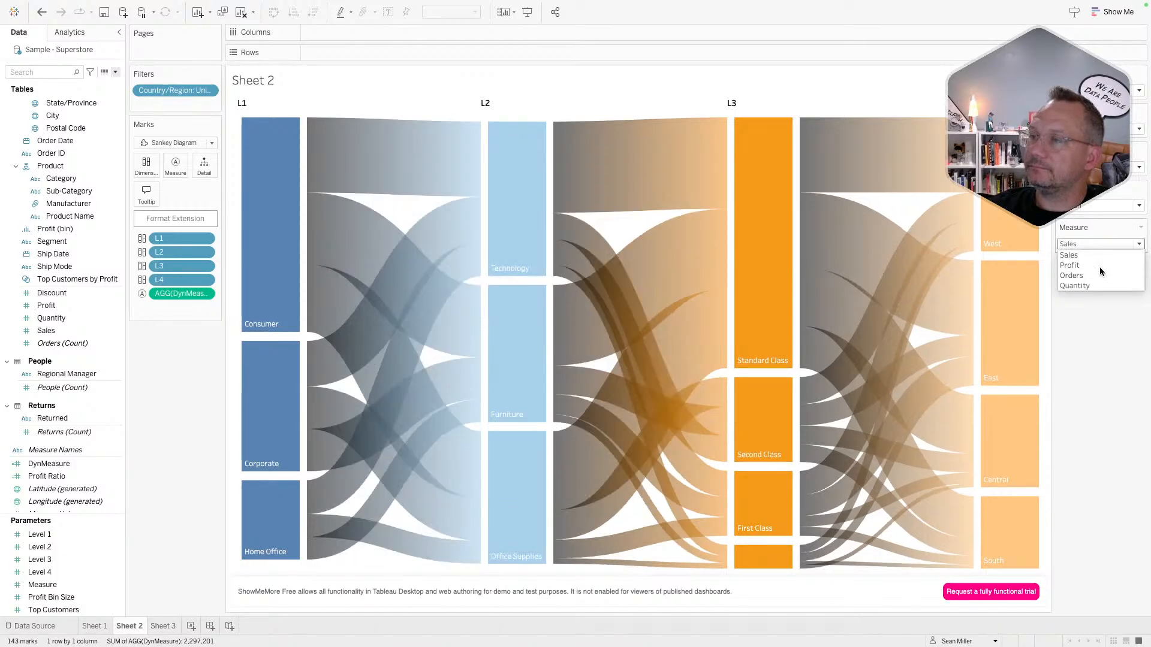
click(1099, 266)
click(1101, 244)
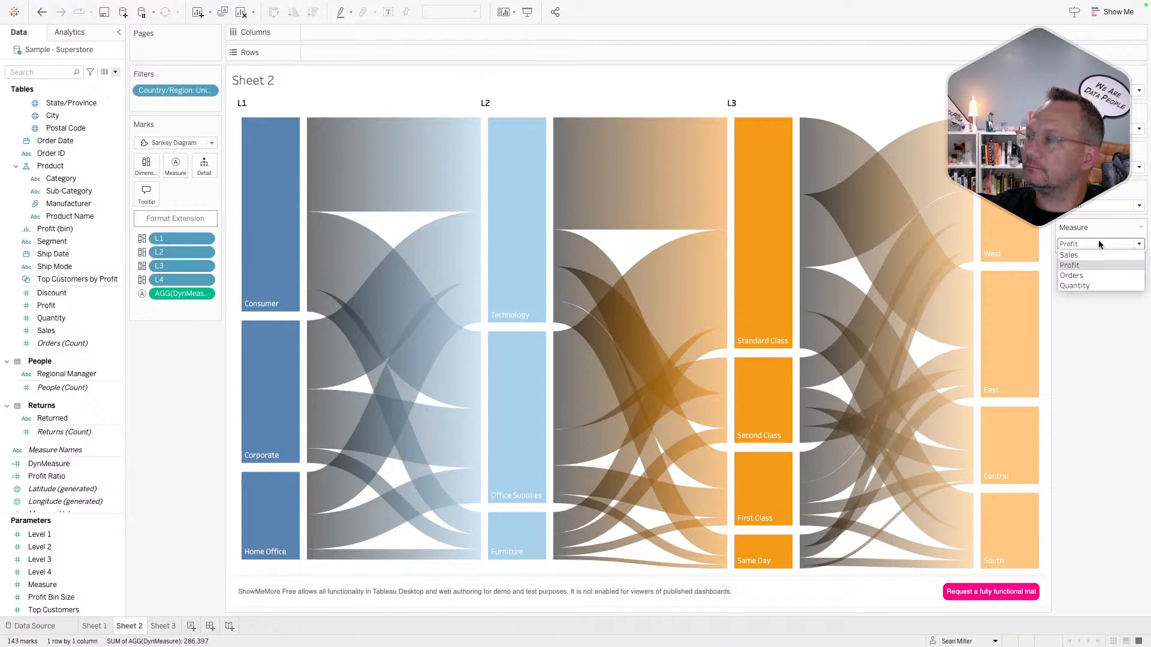
click(1089, 277)
click(1101, 244)
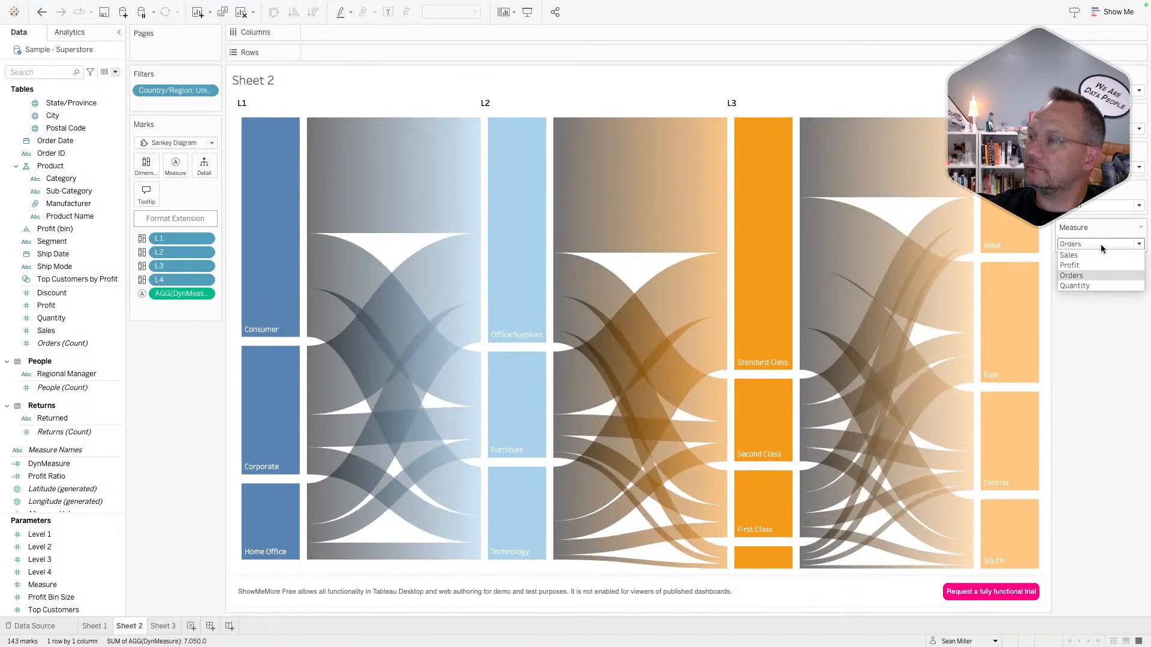
click(1099, 273)
click(1101, 244)
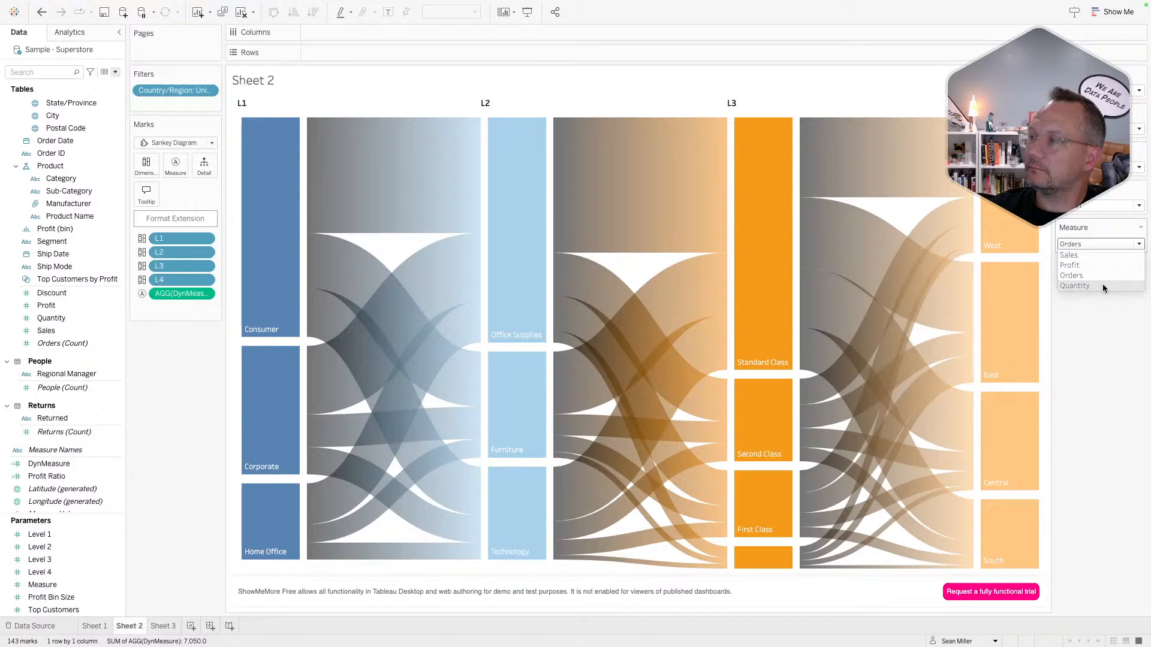
click(1103, 283)
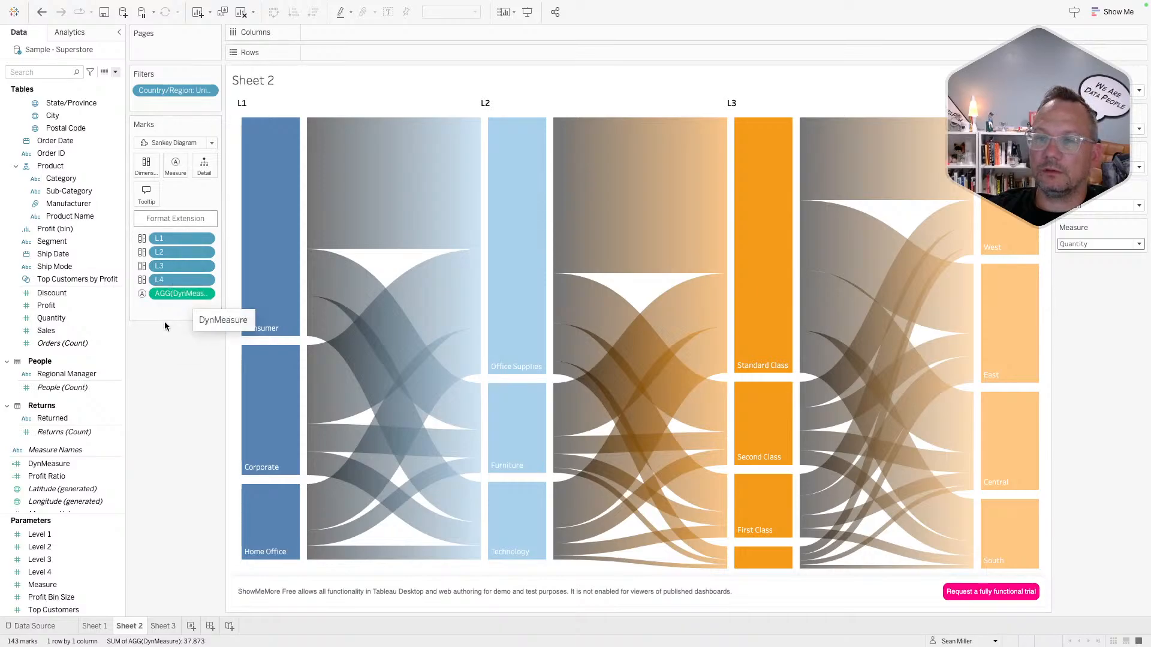
mouse_move(251, 290)
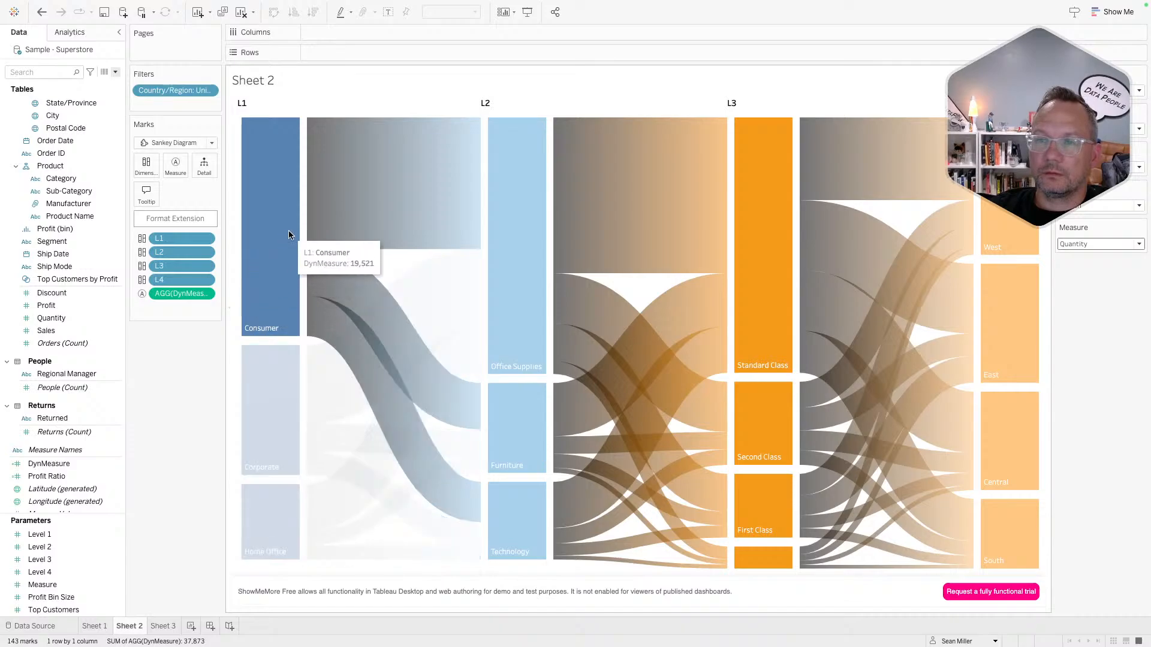
mouse_move(322, 234)
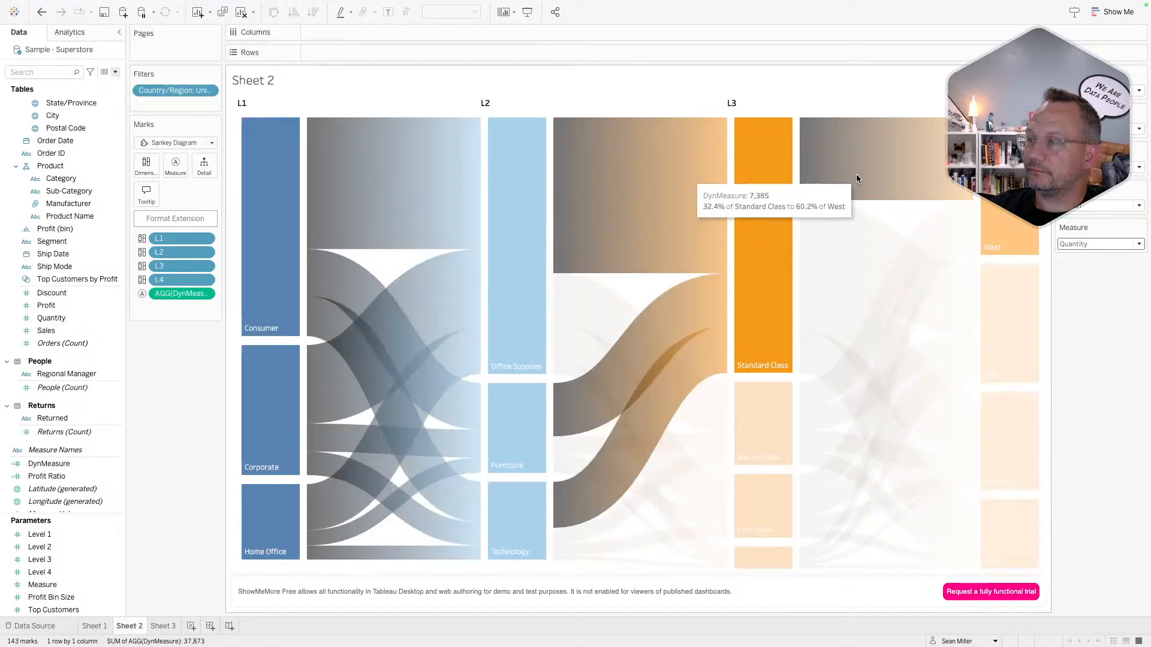
- Compare the extension's Color By options: by level, different values, same values, and by tag
click(159, 218)
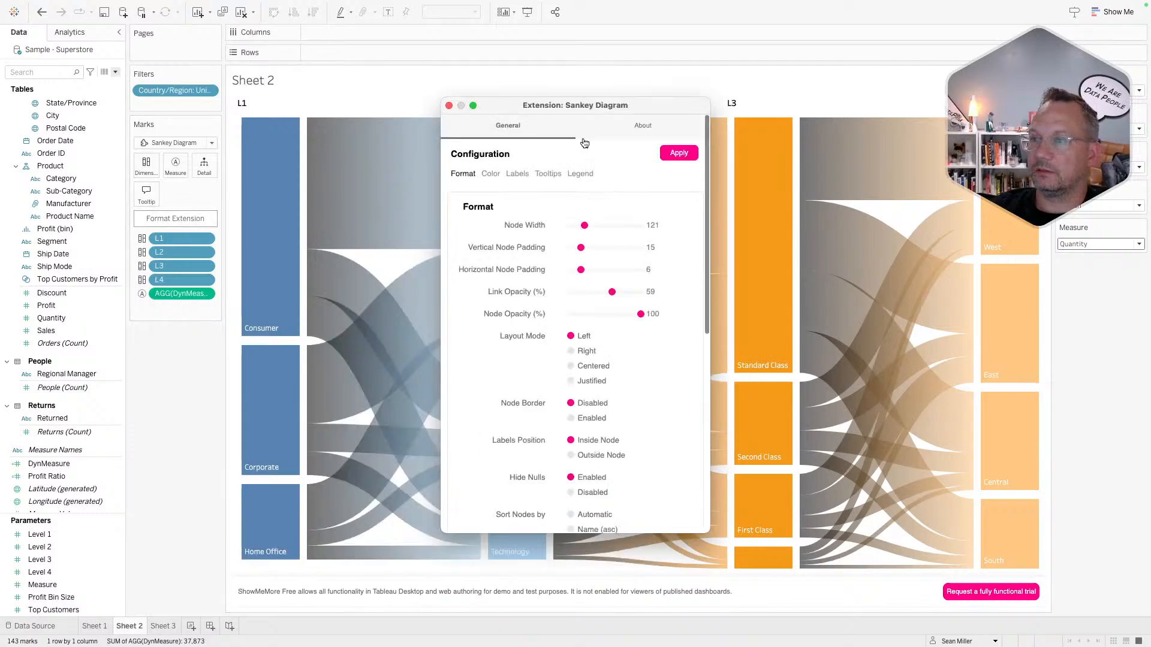
click(501, 176)
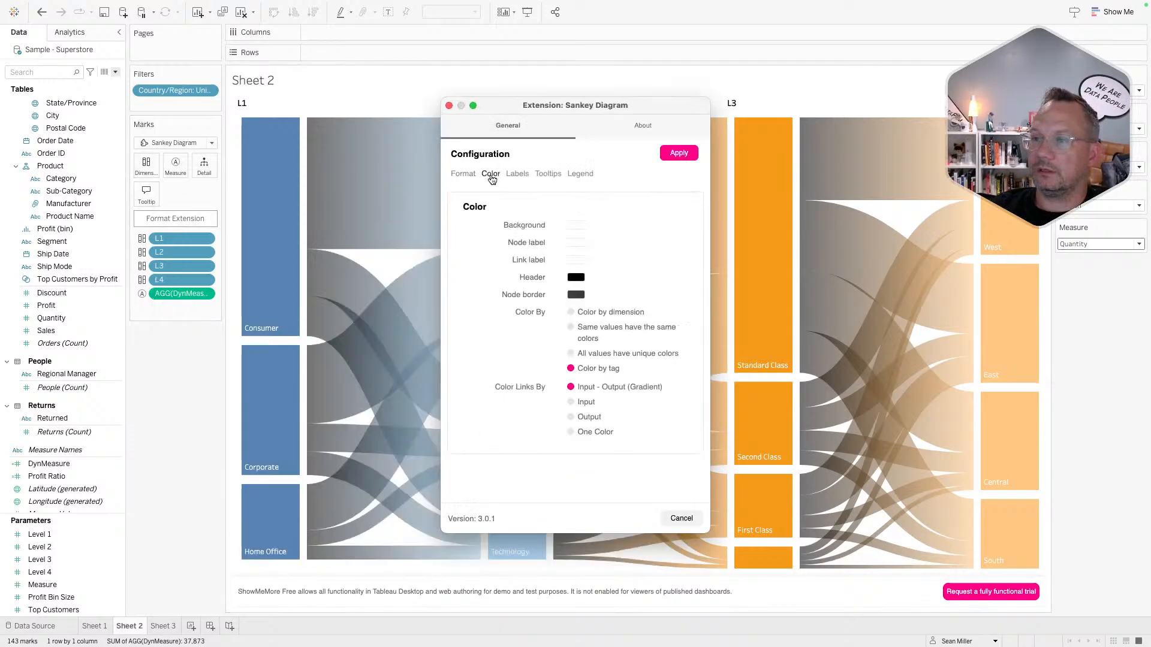
click(570, 312)
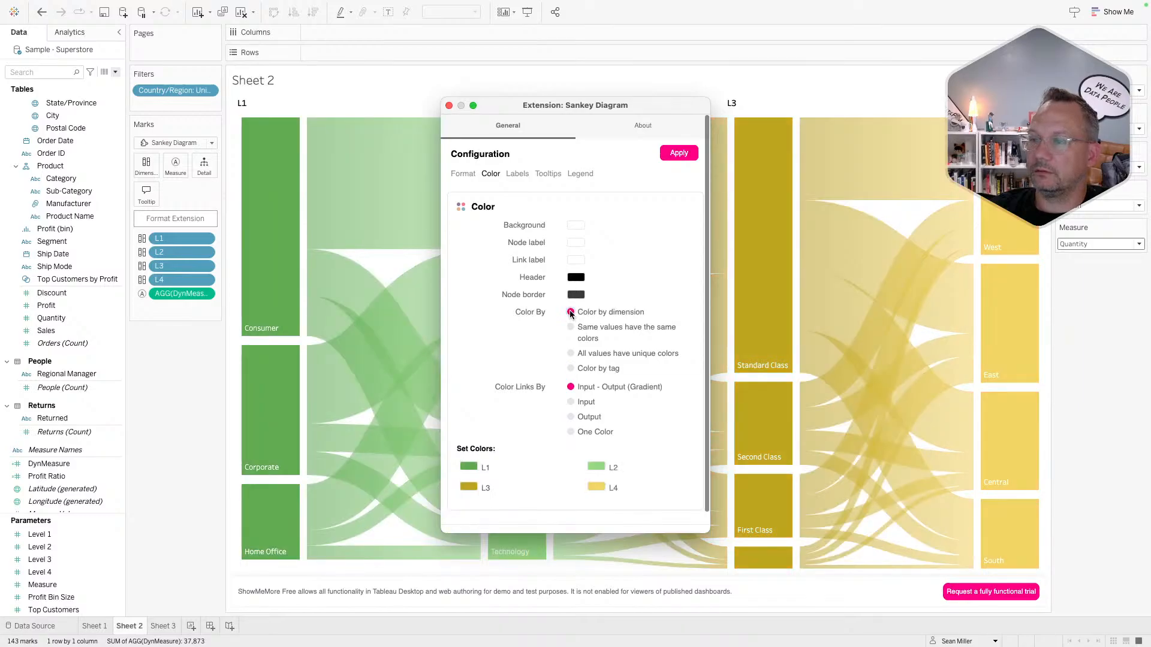
click(571, 354)
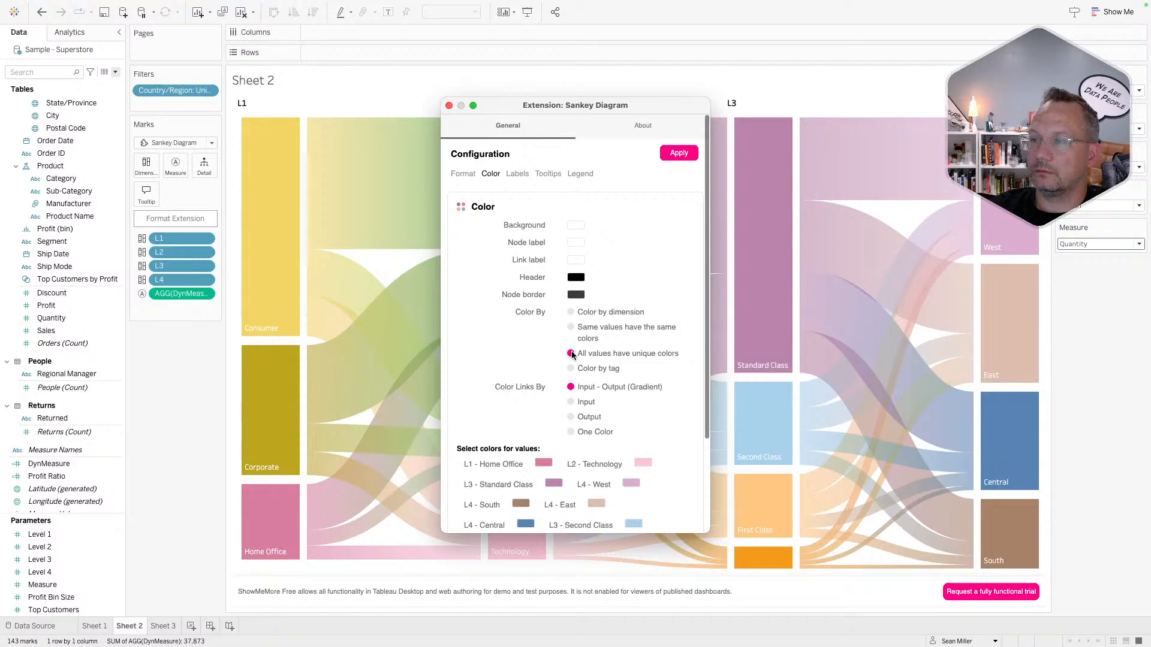
click(571, 328)
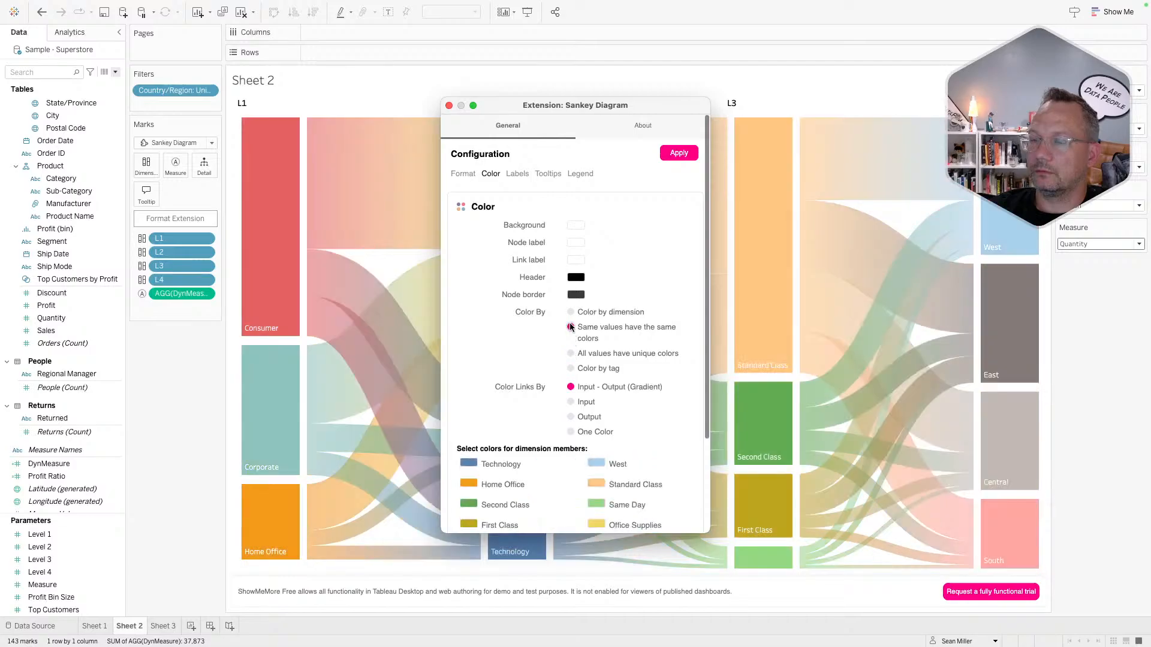
click(571, 354)
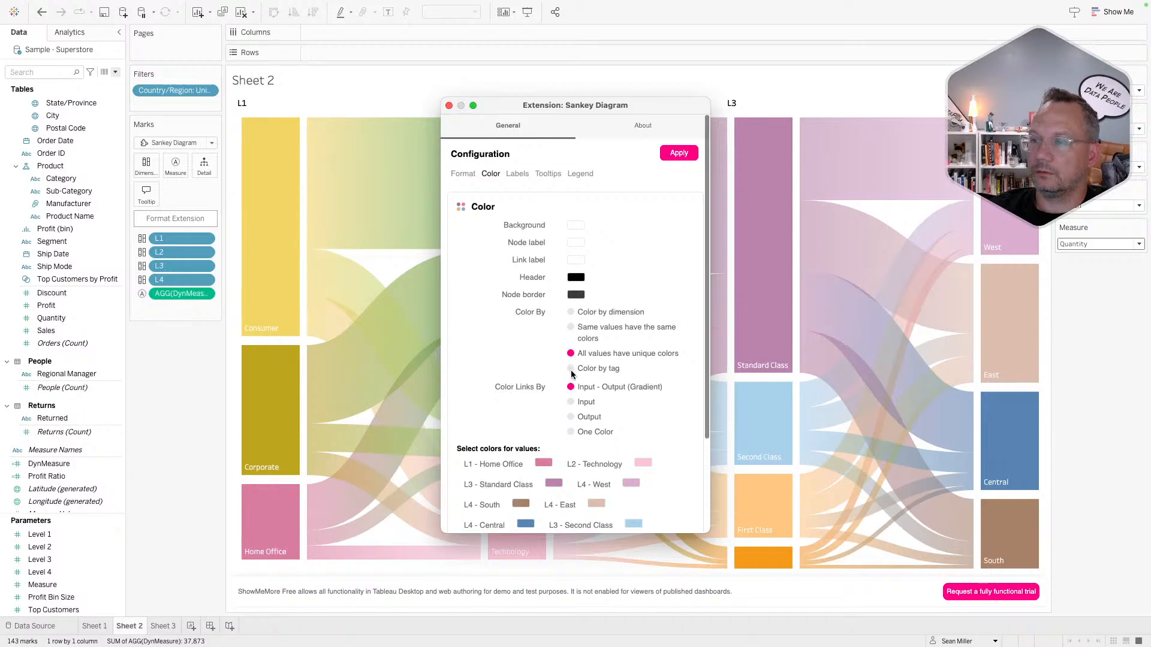
click(571, 369)
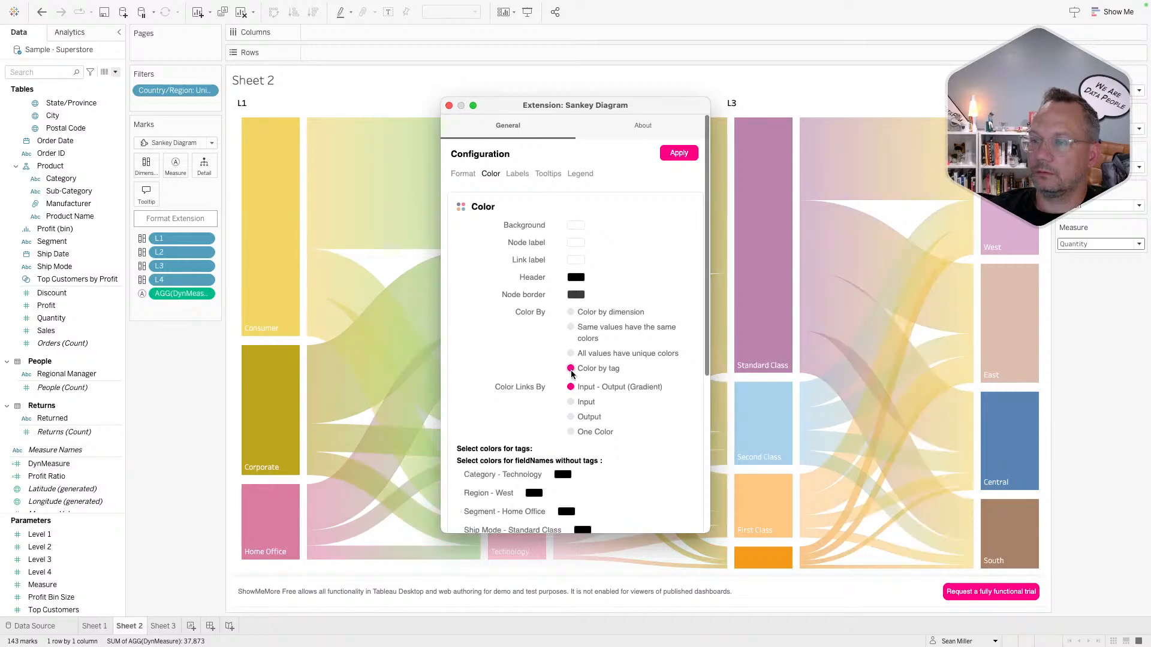
- Look over the tag colours, opening the Category - Technology colour but leaving it unchanged
scroll(570, 371, down, 5)
scroll(571, 372, up, 5)
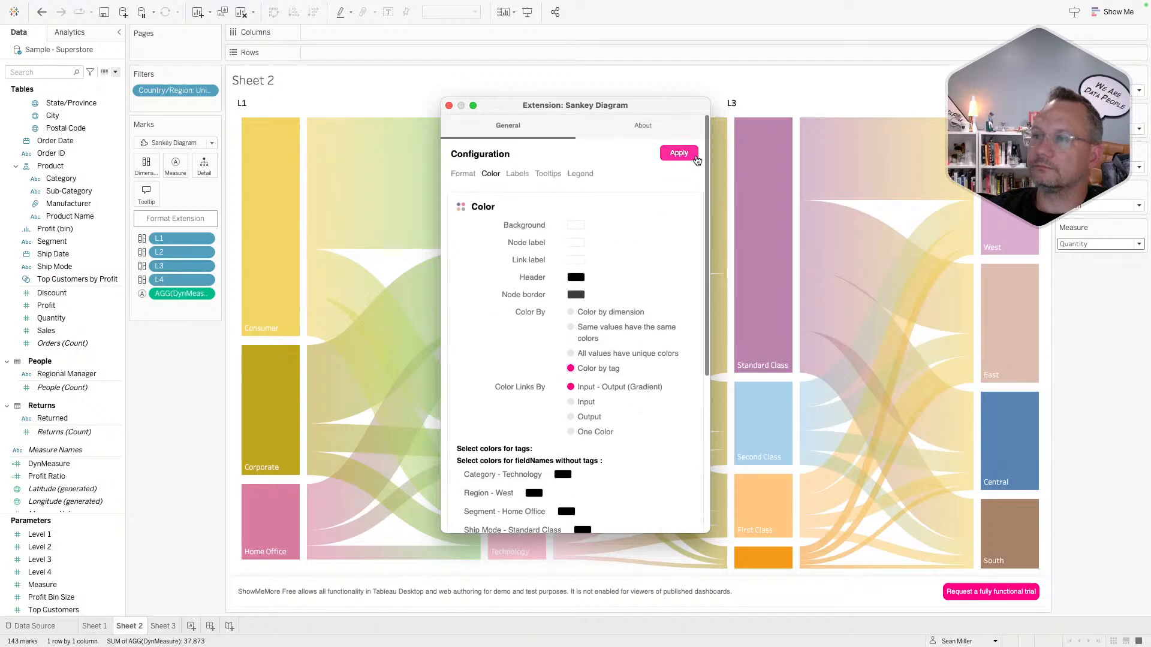
scroll(575, 351, down, 5)
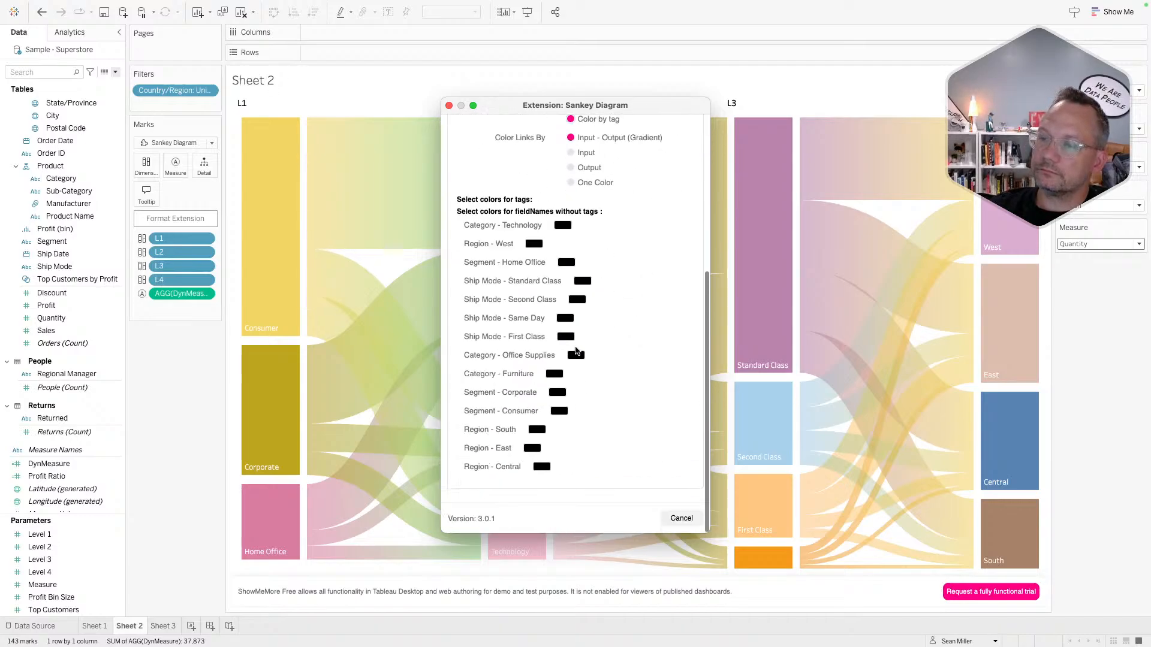
click(561, 226)
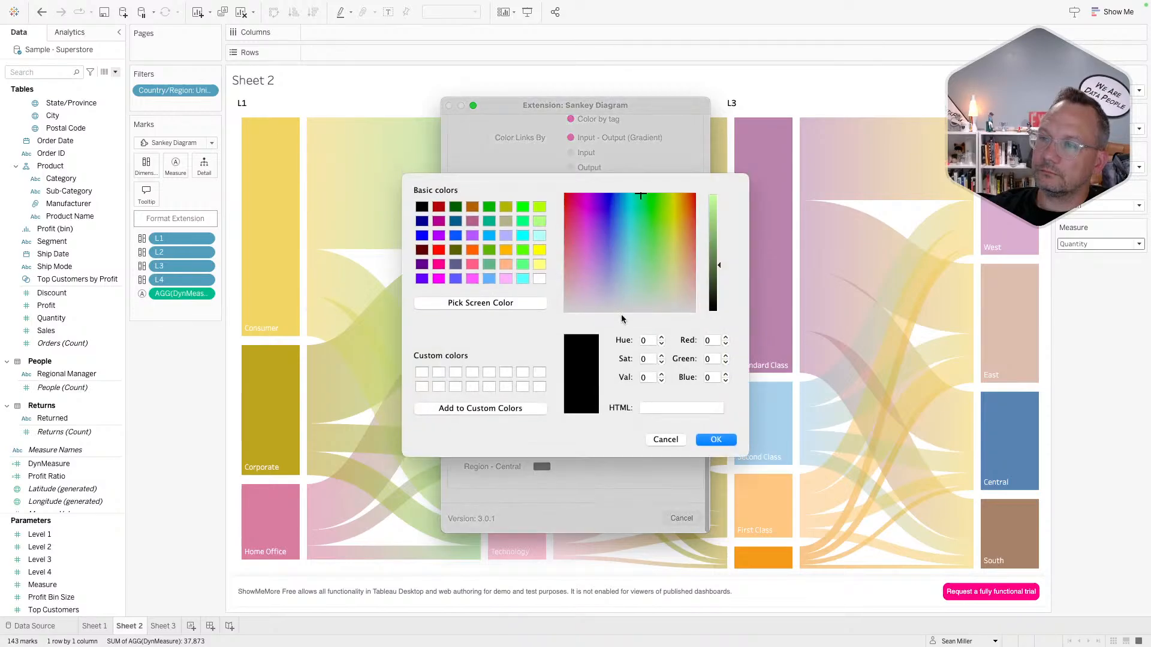
click(666, 439)
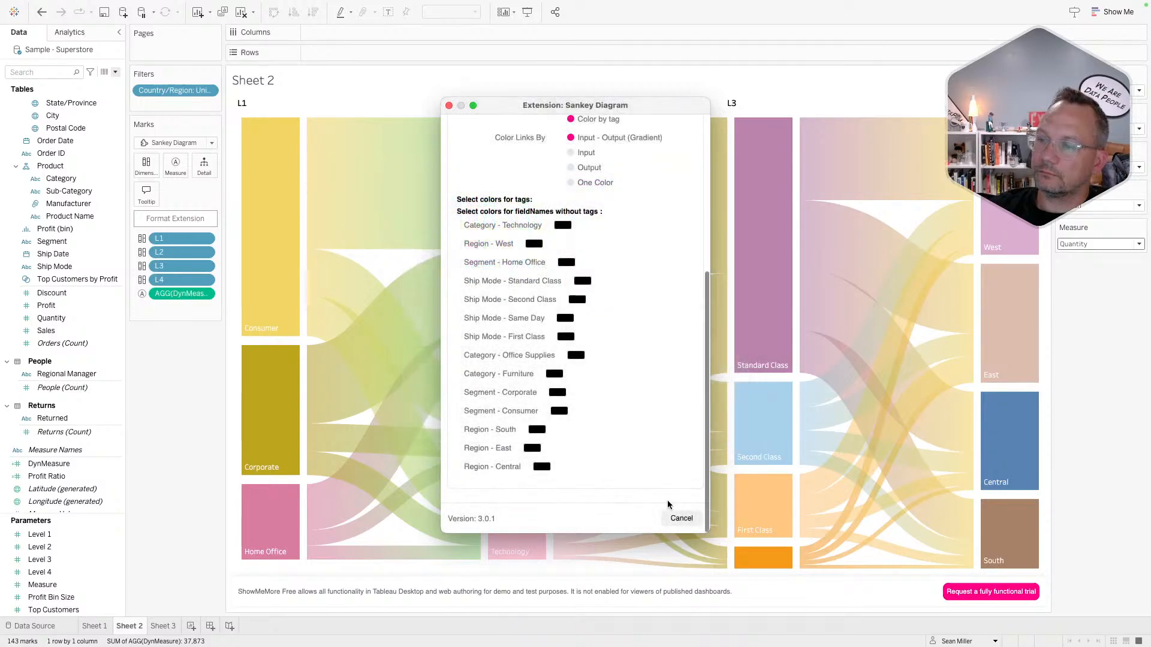
scroll(661, 438, up, 5)
scroll(661, 437, up, 1)
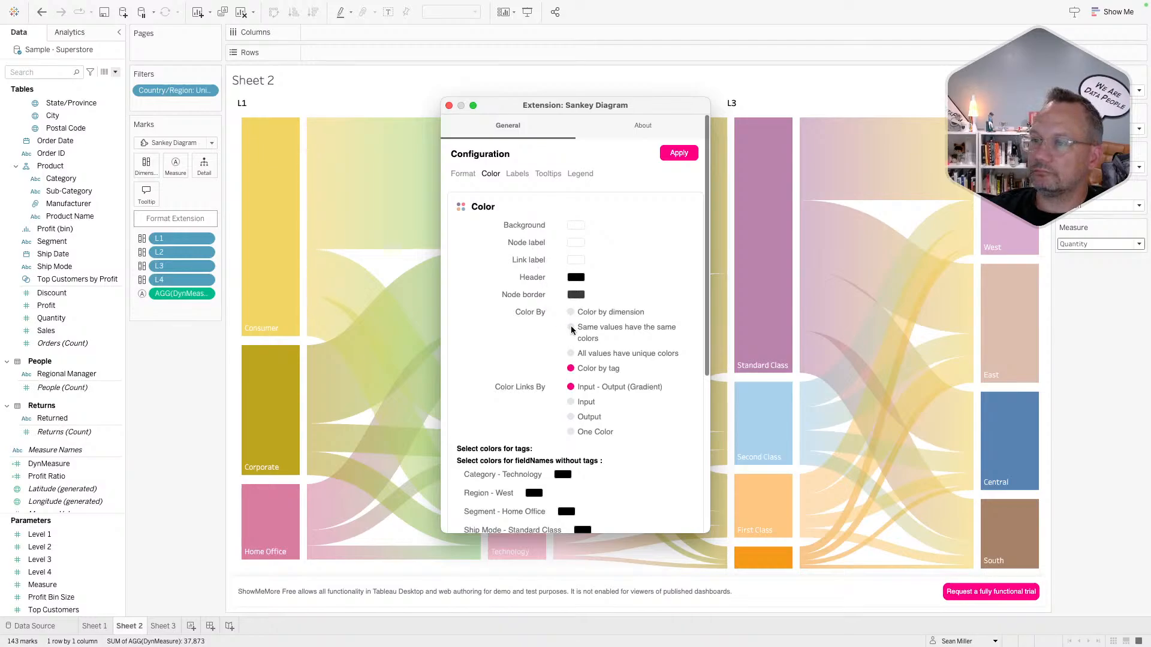
- Colour links by input node and set nodes so same values share the same colour
click(570, 403)
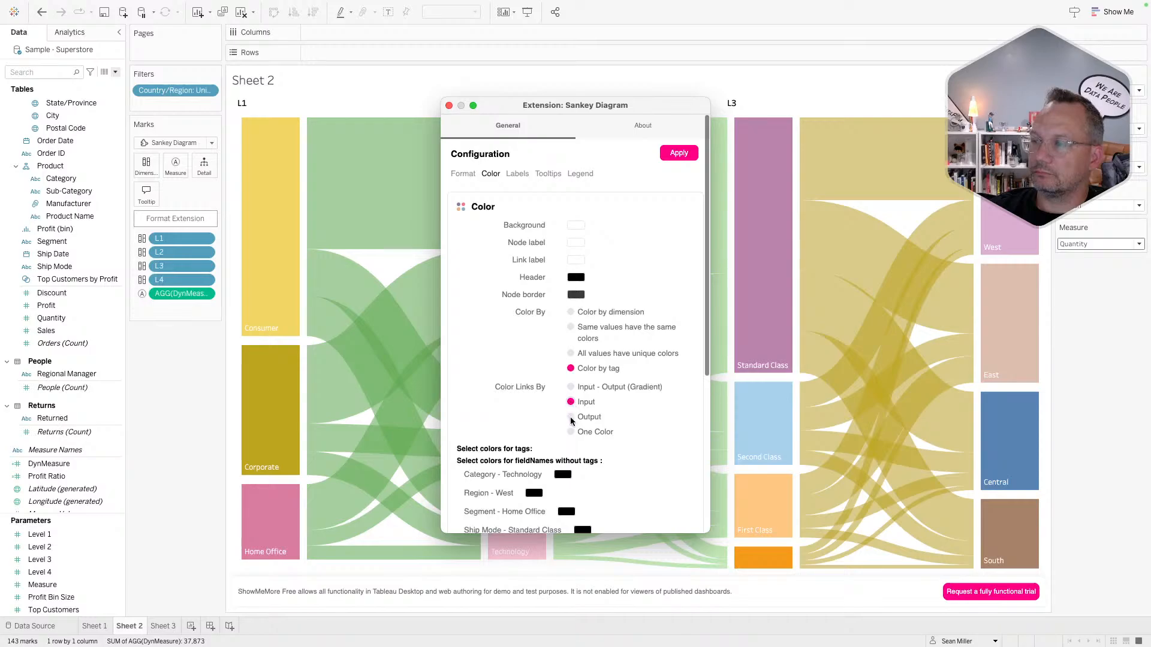
click(572, 312)
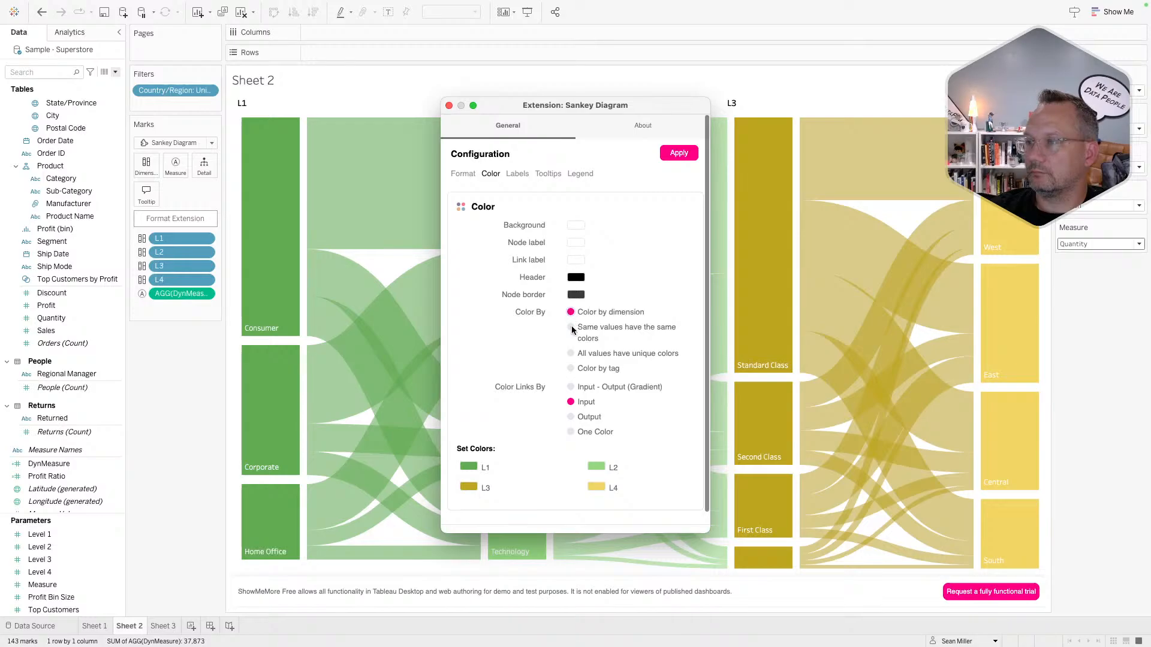
click(572, 327)
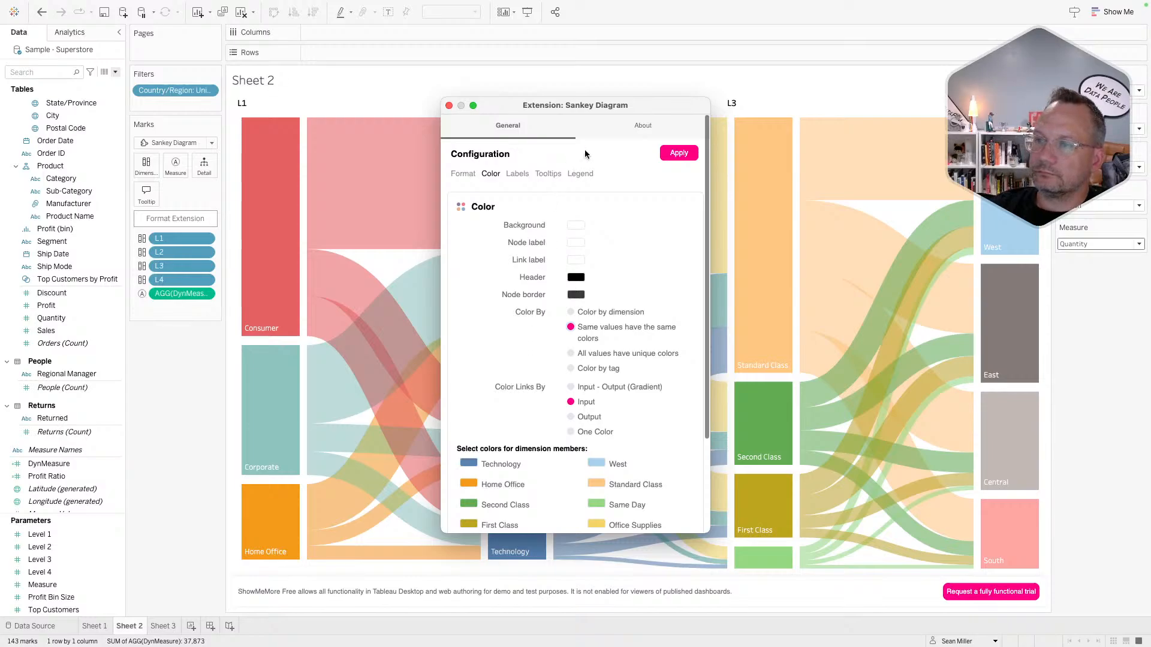
- Restore Input - Output (Gradient) link colouring, close the settings, and switch to Sheet 1
drag(602, 106, 347, 154)
scroll(347, 180, down, 3)
scroll(368, 114, up, 3)
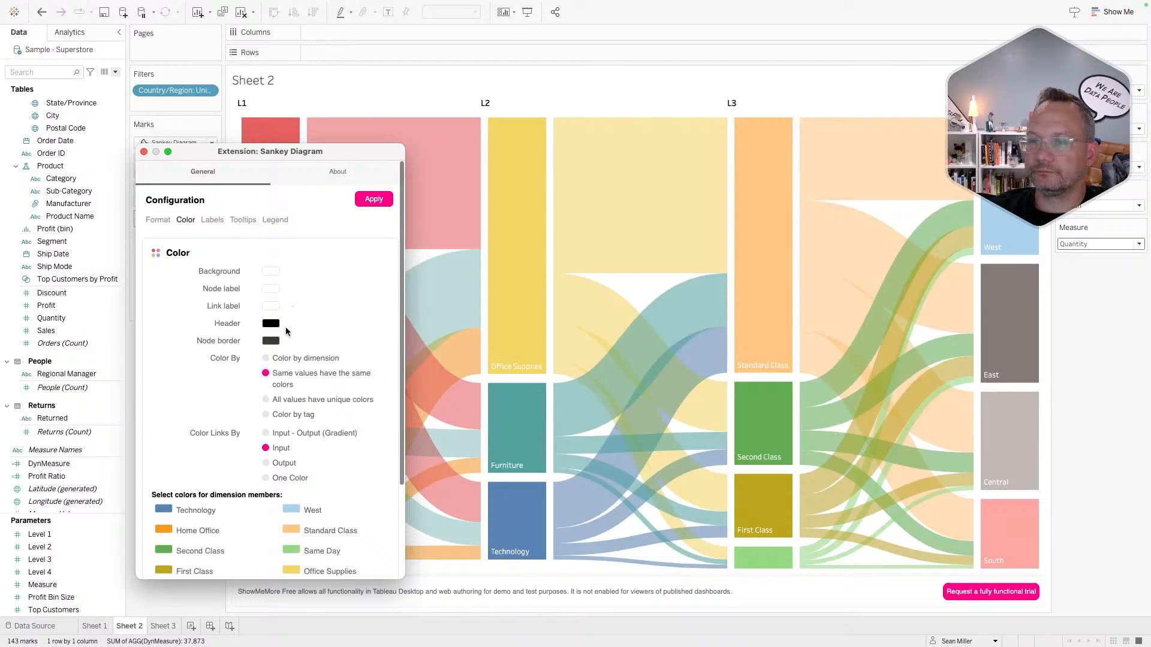
click(266, 434)
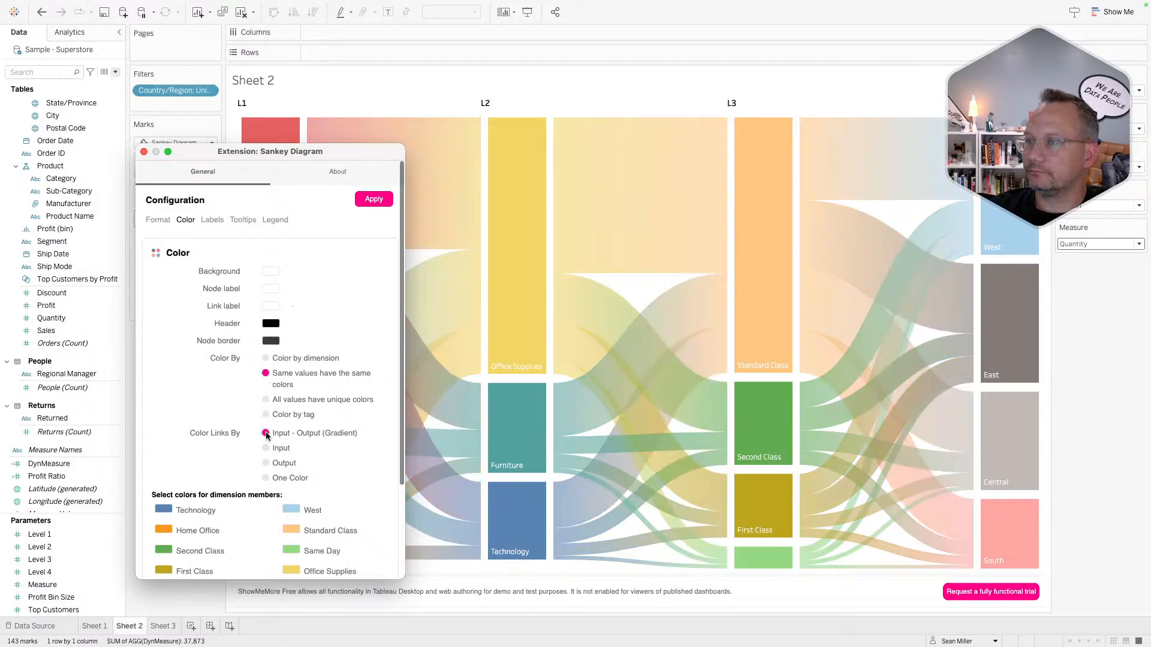
click(144, 152)
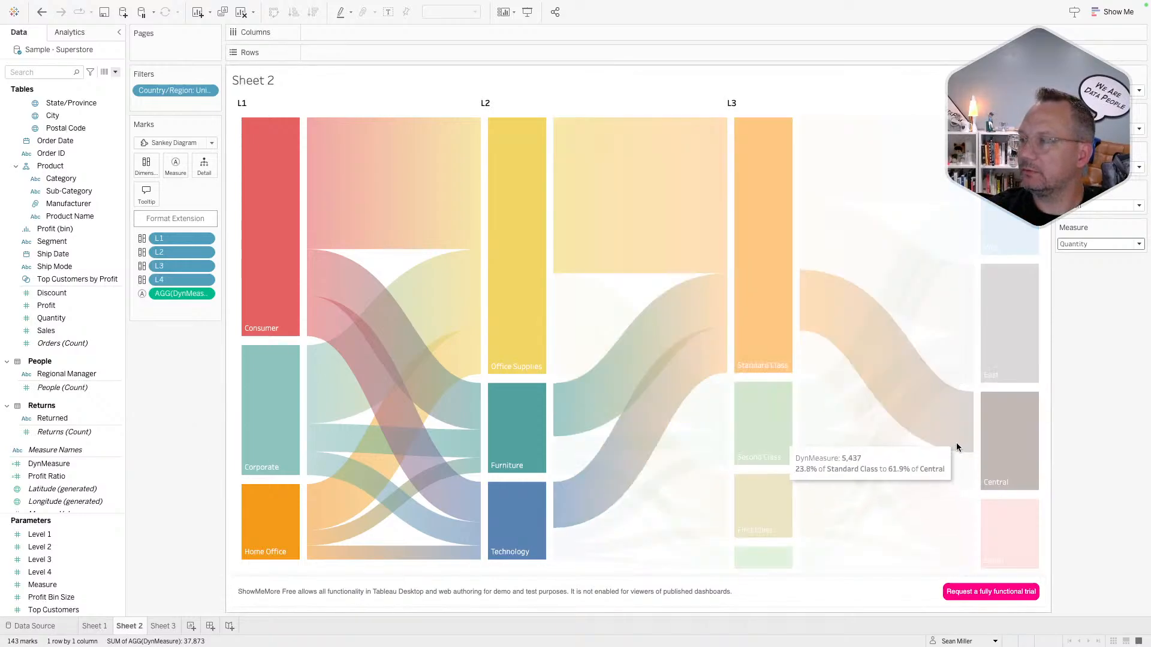
mouse_move(1005, 456)
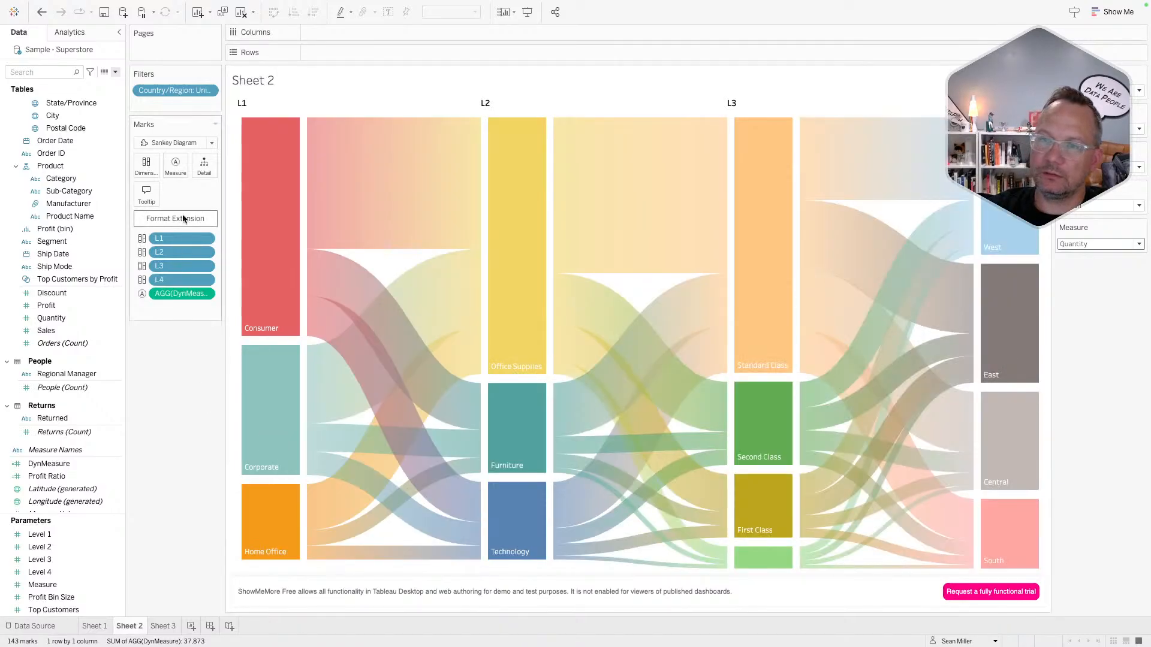
click(96, 626)
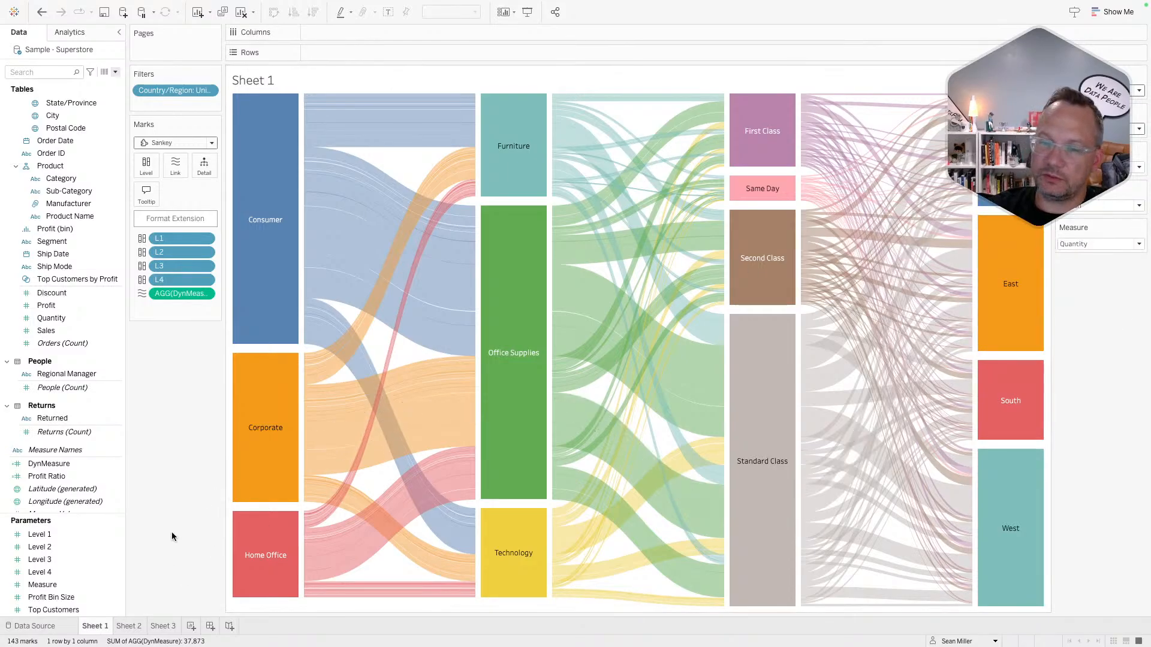
- Return to the Sheet 2 Sankey
click(133, 627)
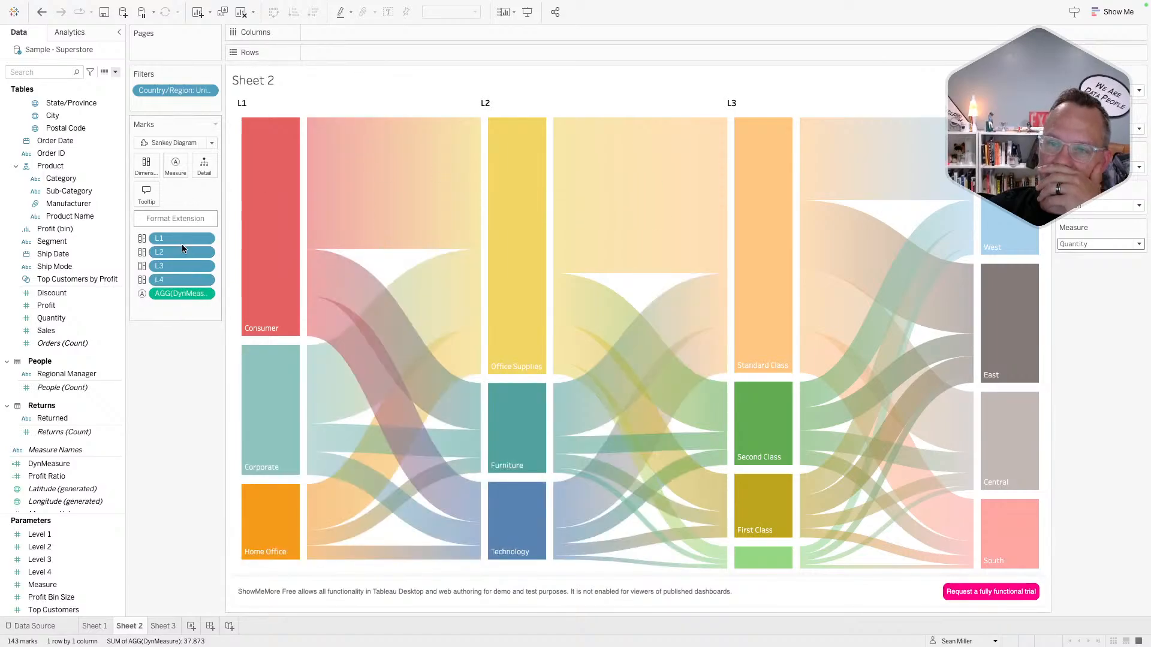
- Open the Sheet 2 Sankey extension's settings on the Labels tab
click(164, 219)
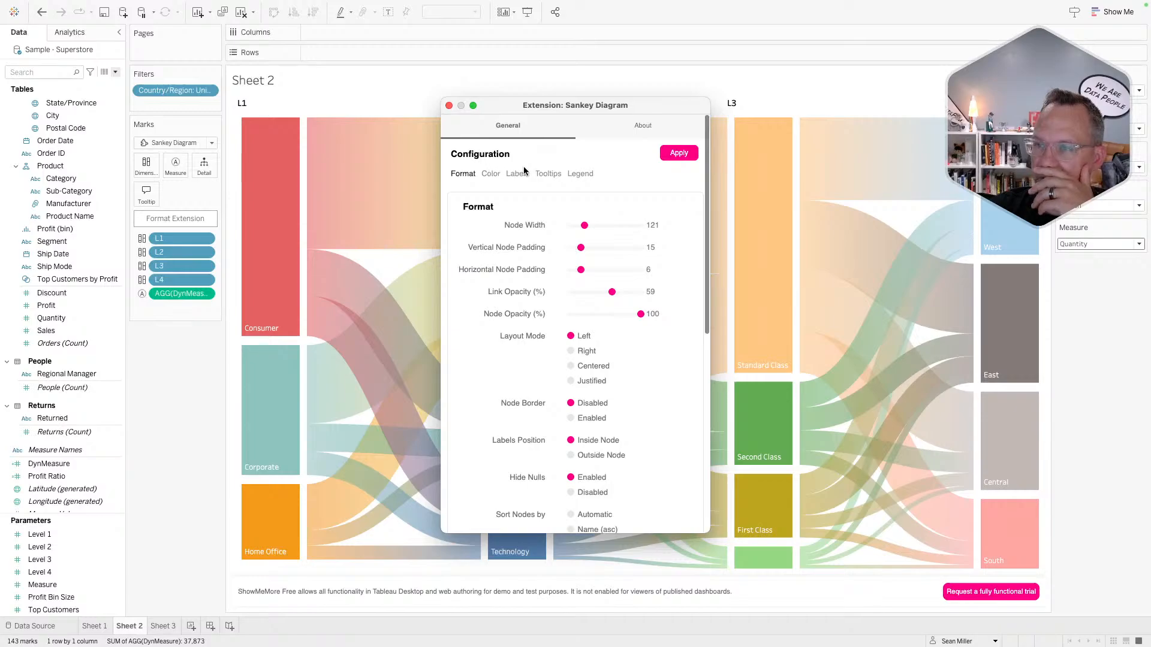
click(518, 174)
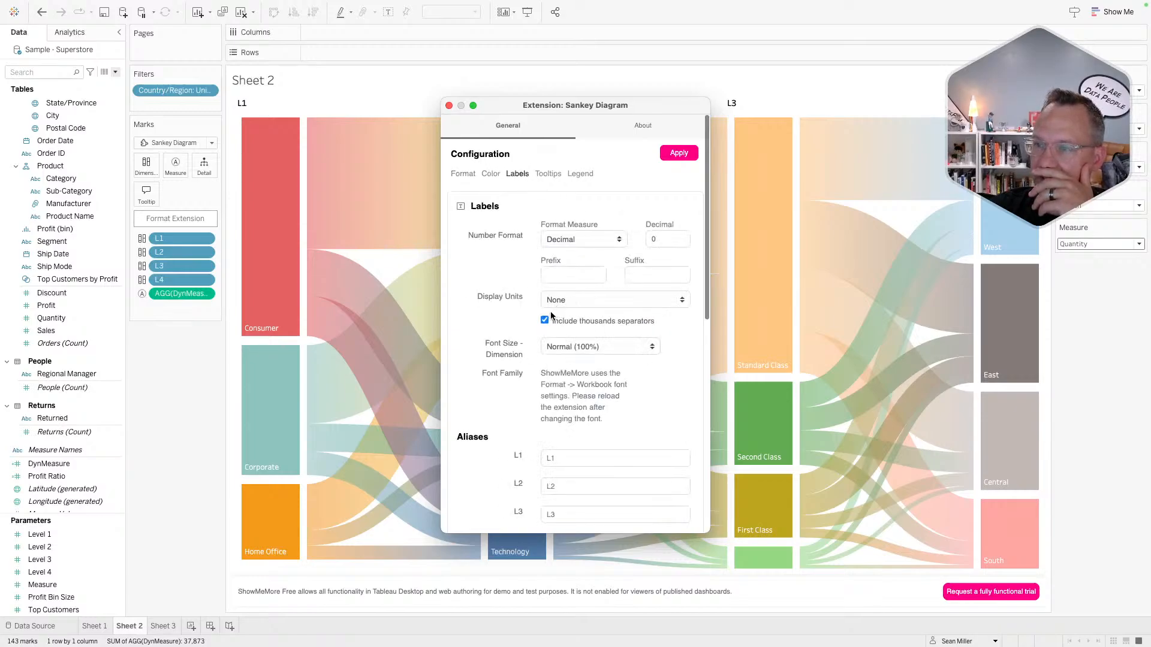
scroll(507, 249, down, 5)
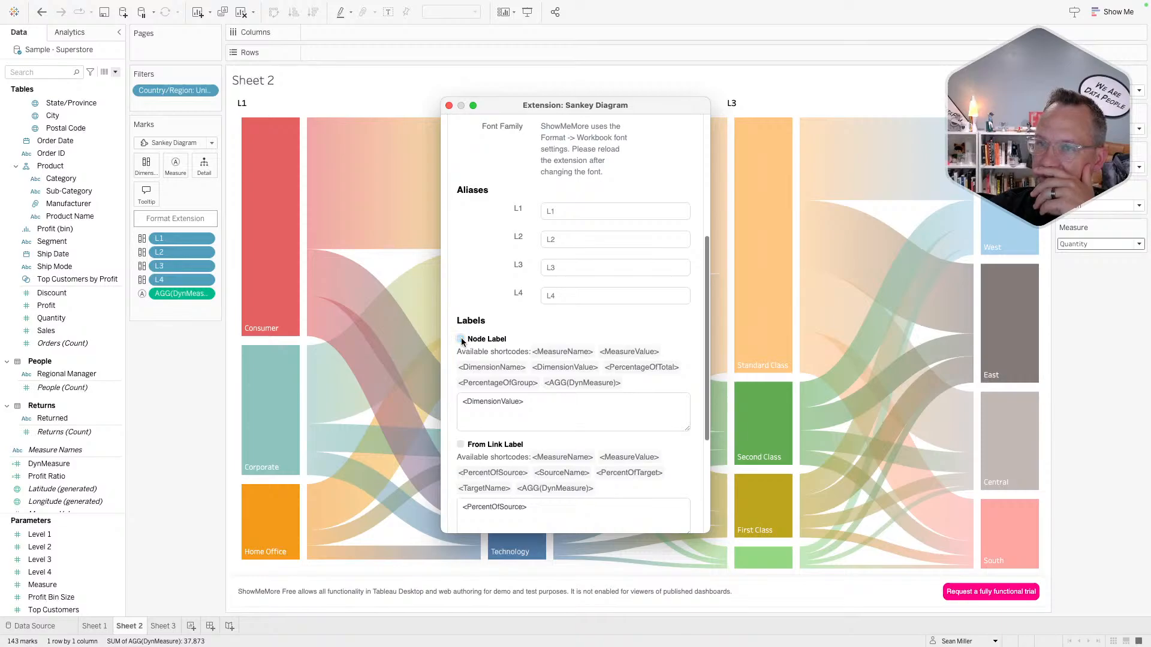
scroll(470, 425, down, 4)
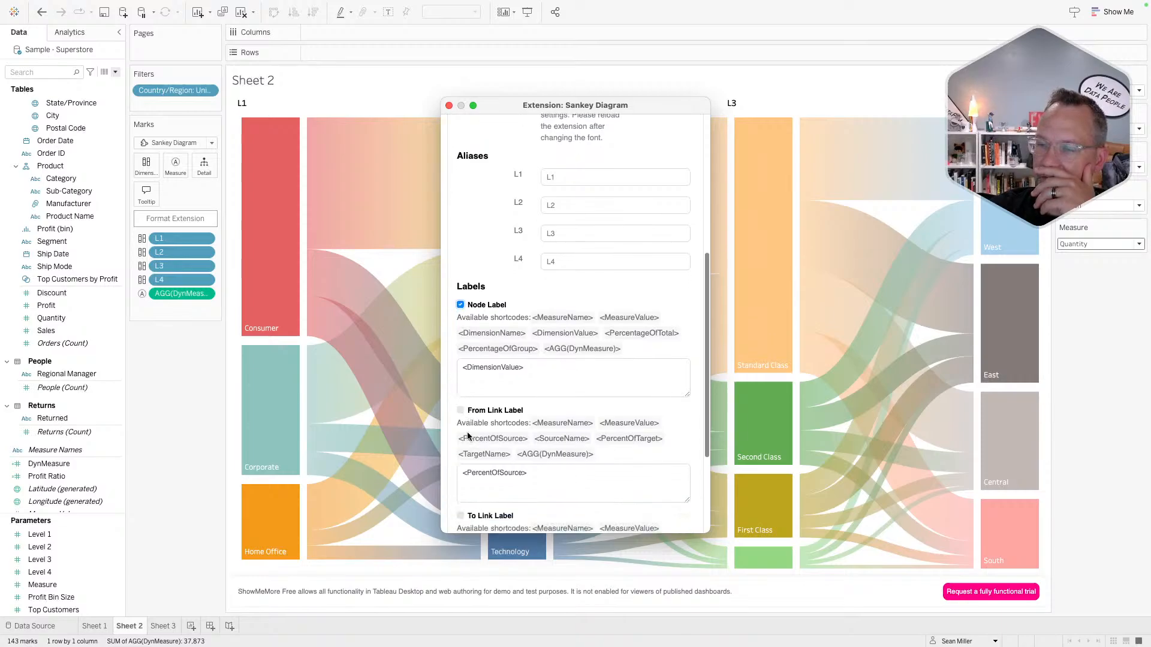
scroll(471, 422, up, 10)
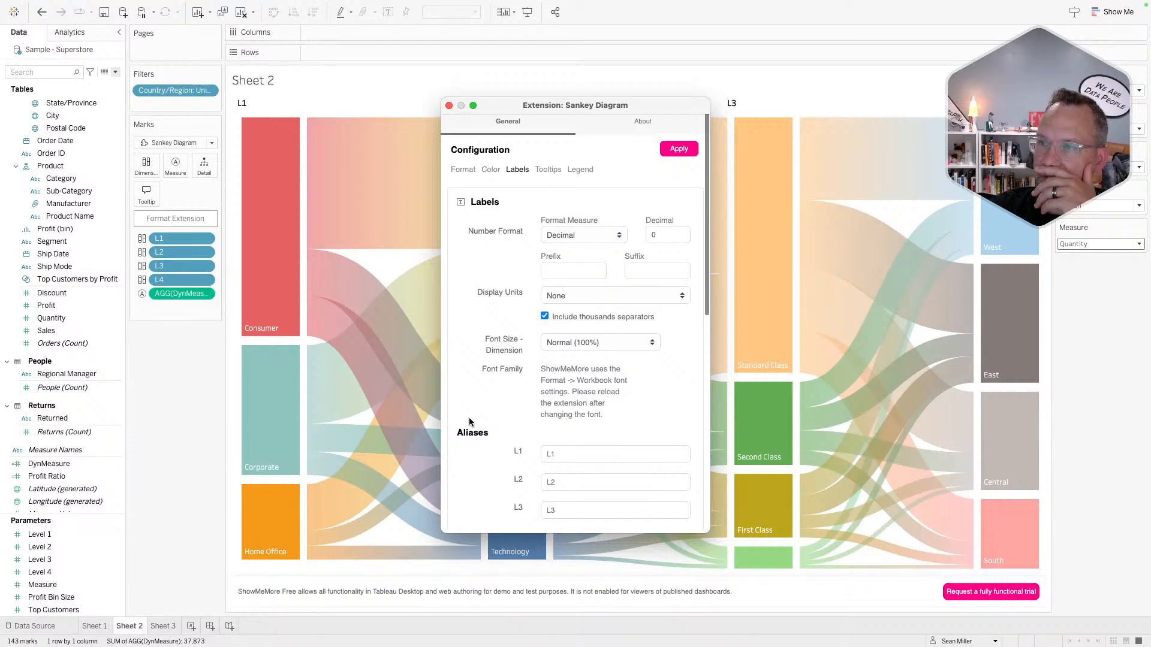
- Review the Tooltips and Legend settings, then go back to Labels
click(548, 171)
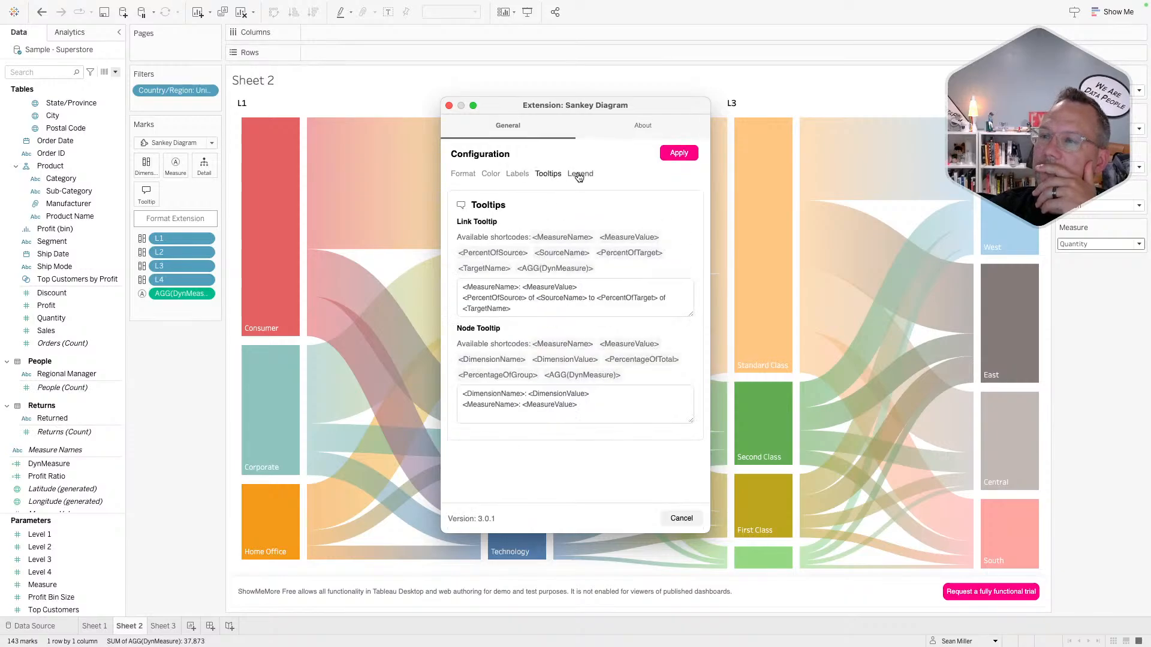
click(579, 175)
click(546, 177)
click(517, 181)
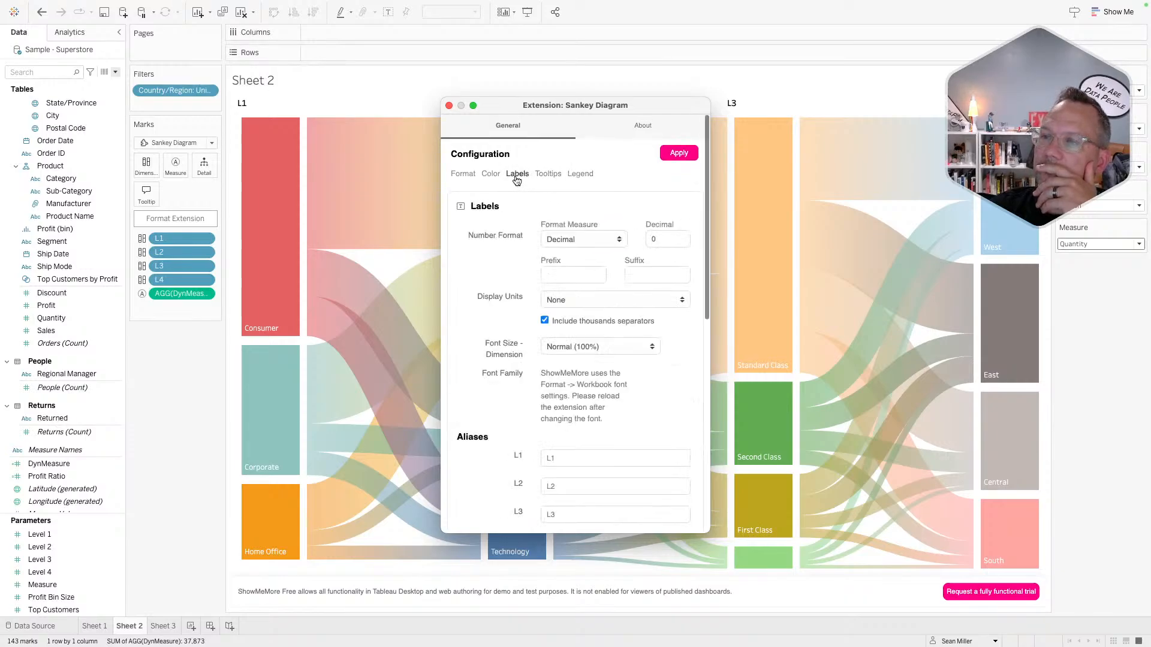
scroll(504, 309, down, 6)
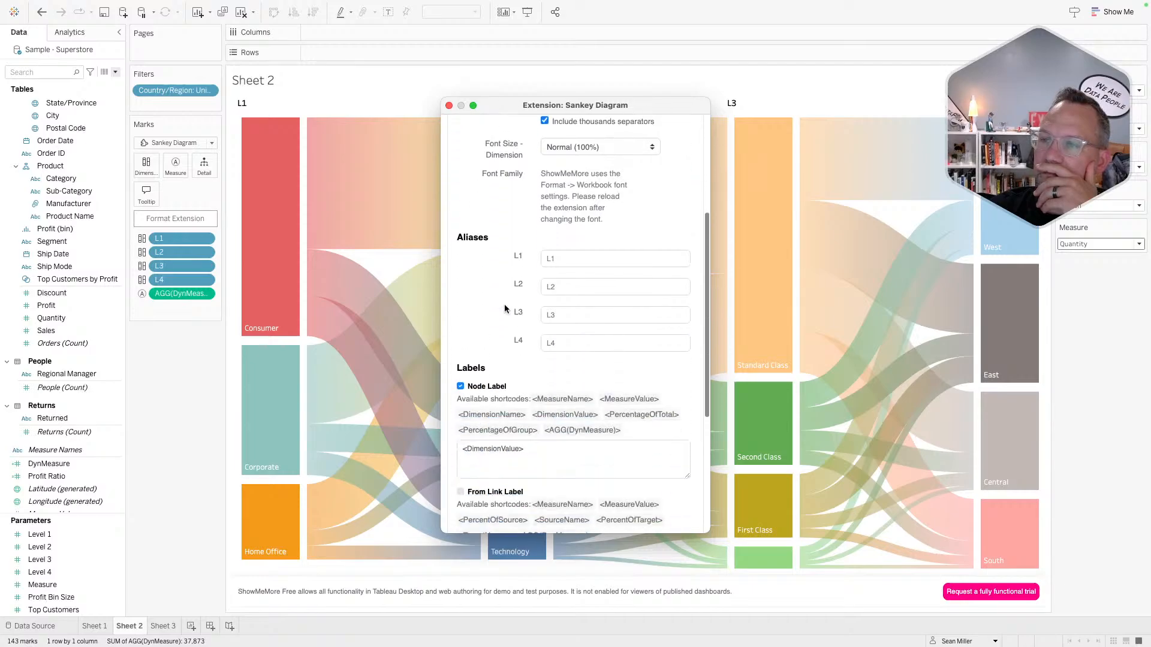
scroll(505, 309, up, 4)
- Clear the L1, L2, L3 and L4 alias fields
click(566, 323)
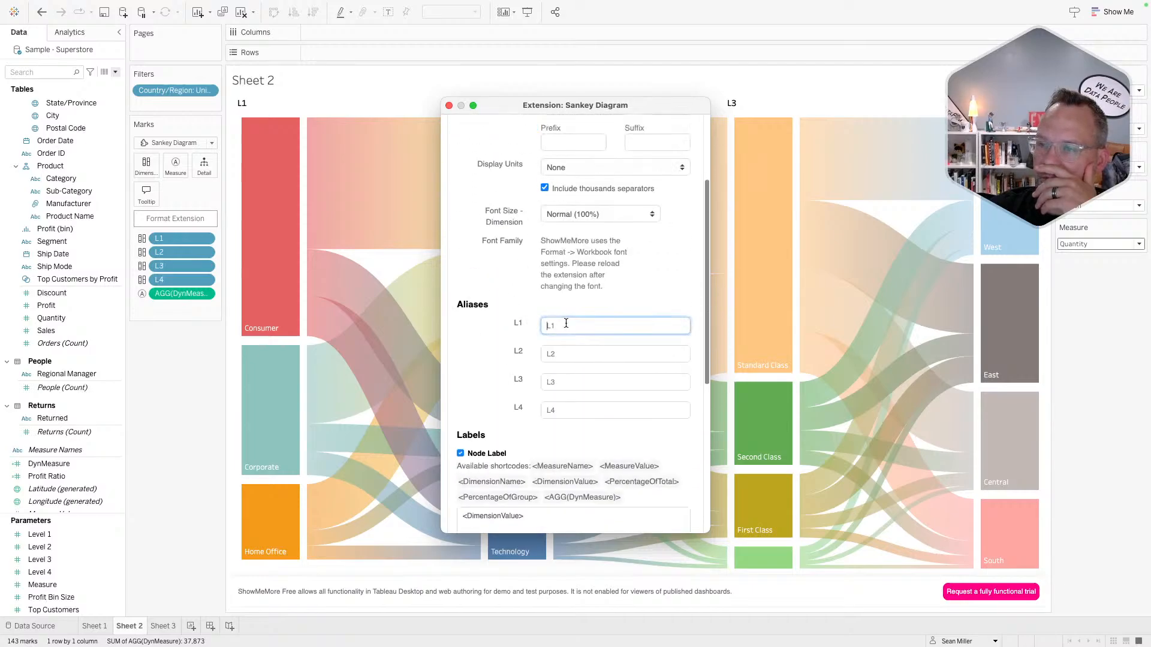
click(518, 323)
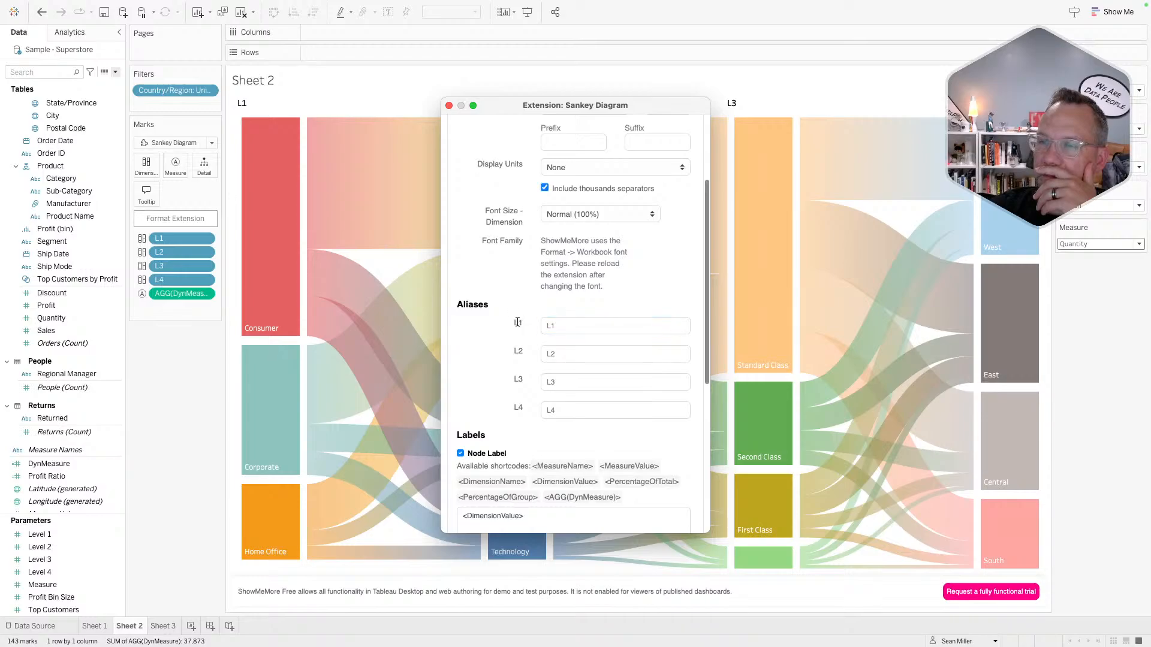
scroll(517, 322, up, 4)
scroll(476, 314, down, 8)
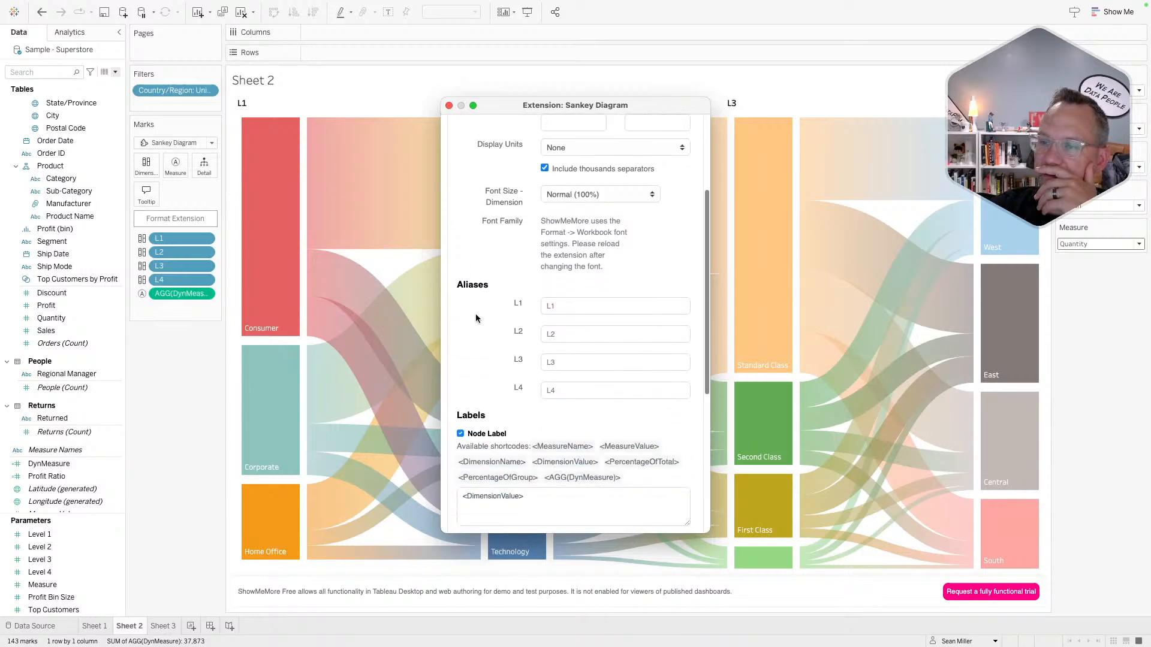
scroll(543, 168, up, 2)
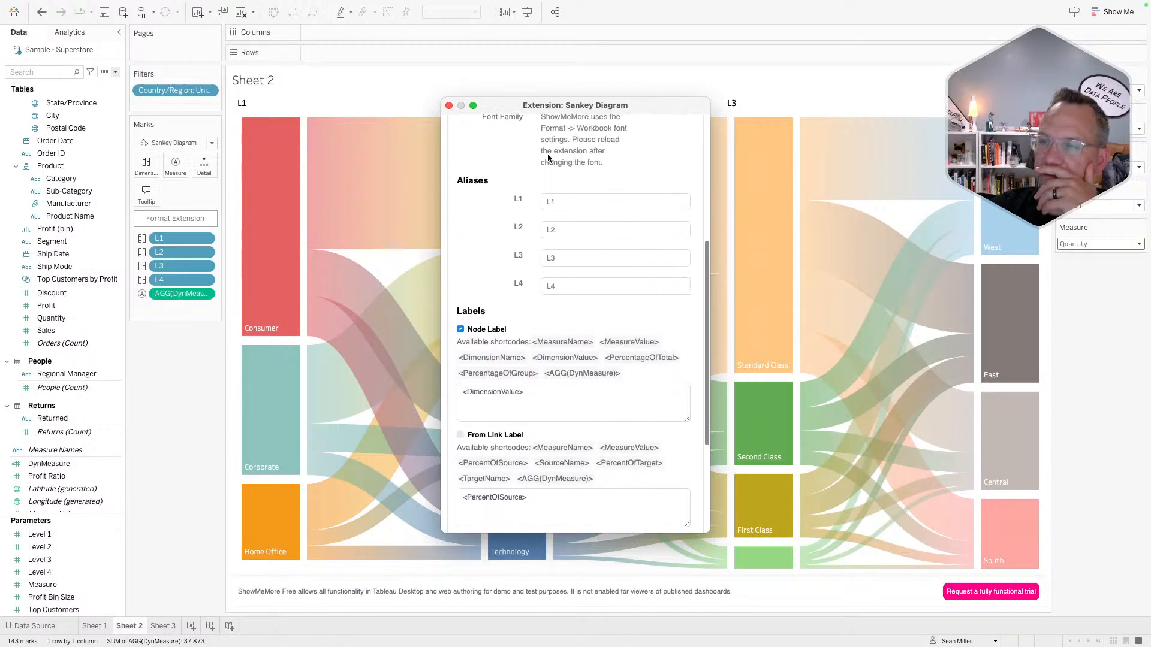
click(560, 198)
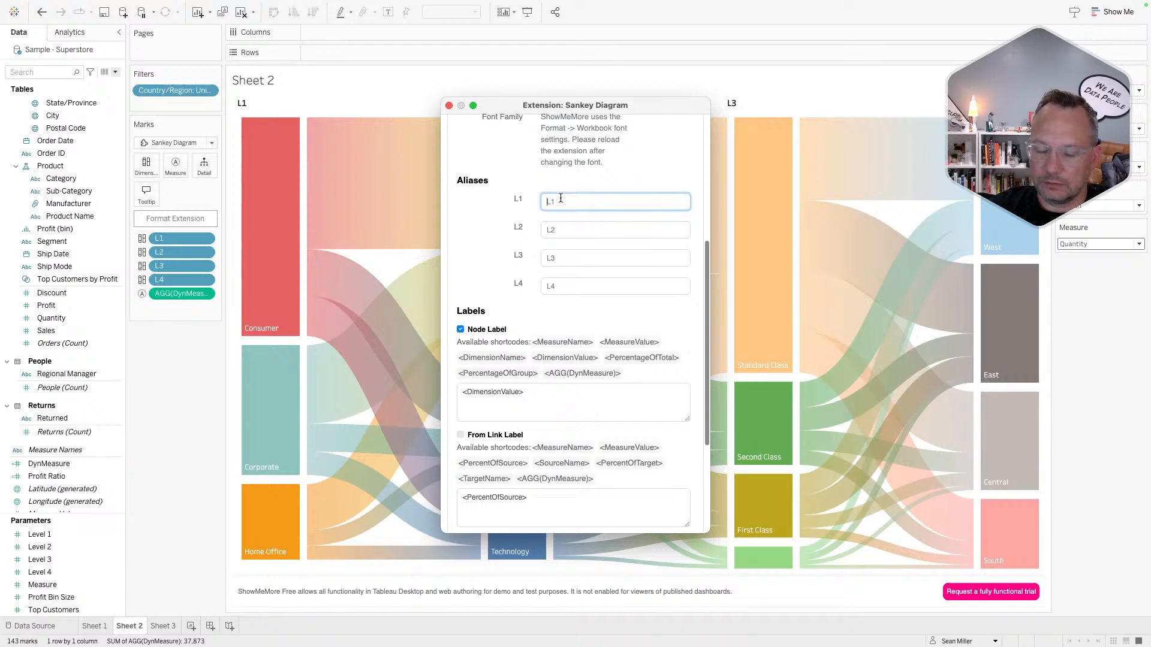
click(557, 231)
click(558, 258)
click(559, 285)
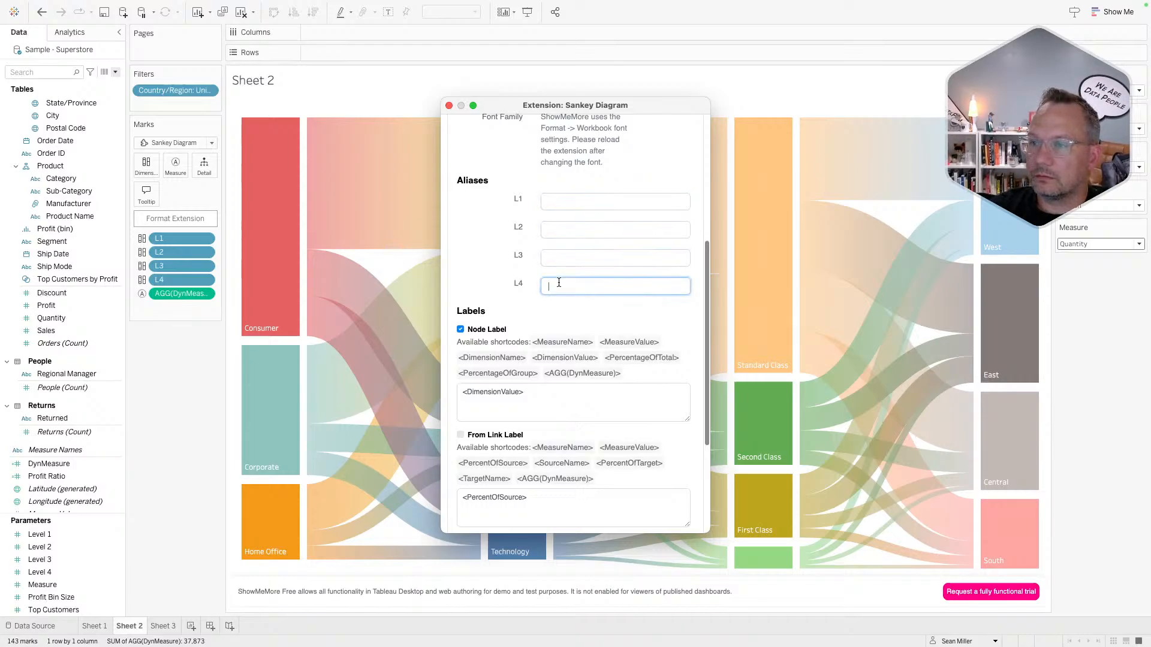
scroll(492, 324, down, 5)
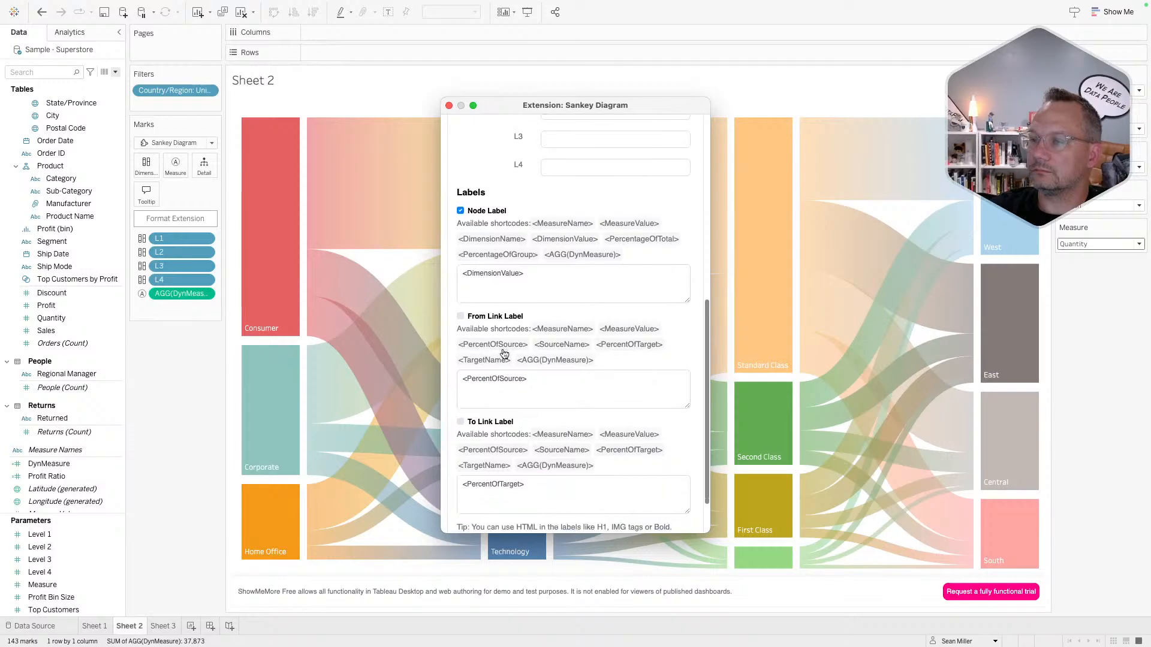
scroll(502, 348, up, 10)
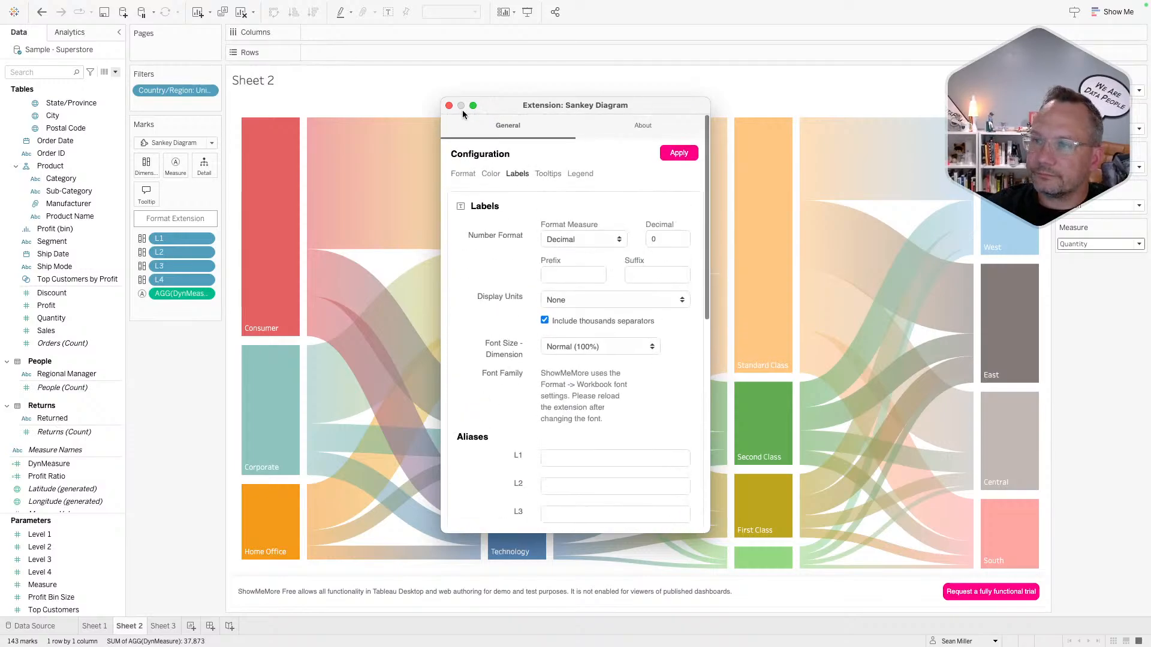
- Apply the new label settings so Sheet 2's link tooltips show DynMeasure with percentage shares
click(674, 154)
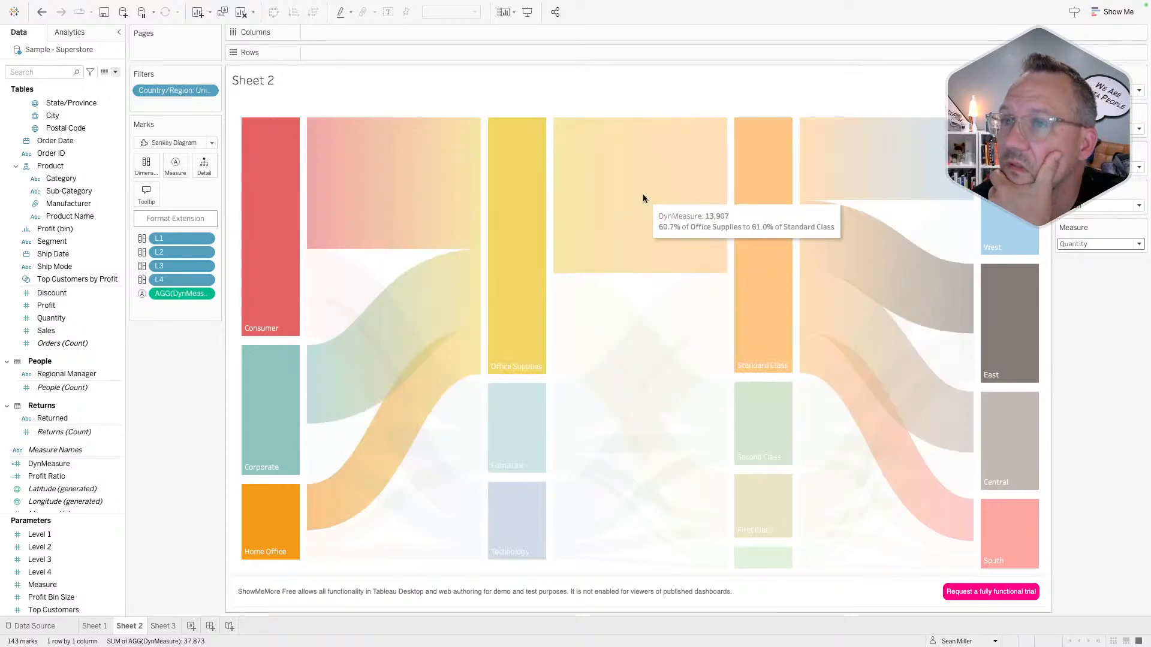
- Delete the Sheet 3 radial Sankey worksheet
click(162, 626)
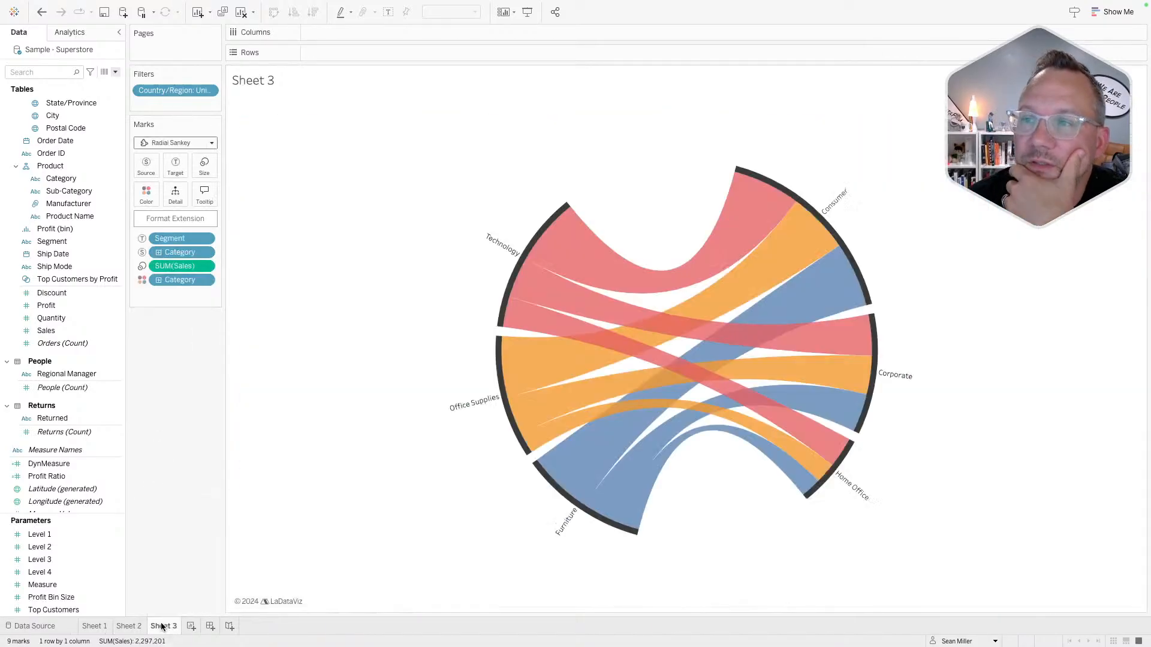
right_click(172, 630)
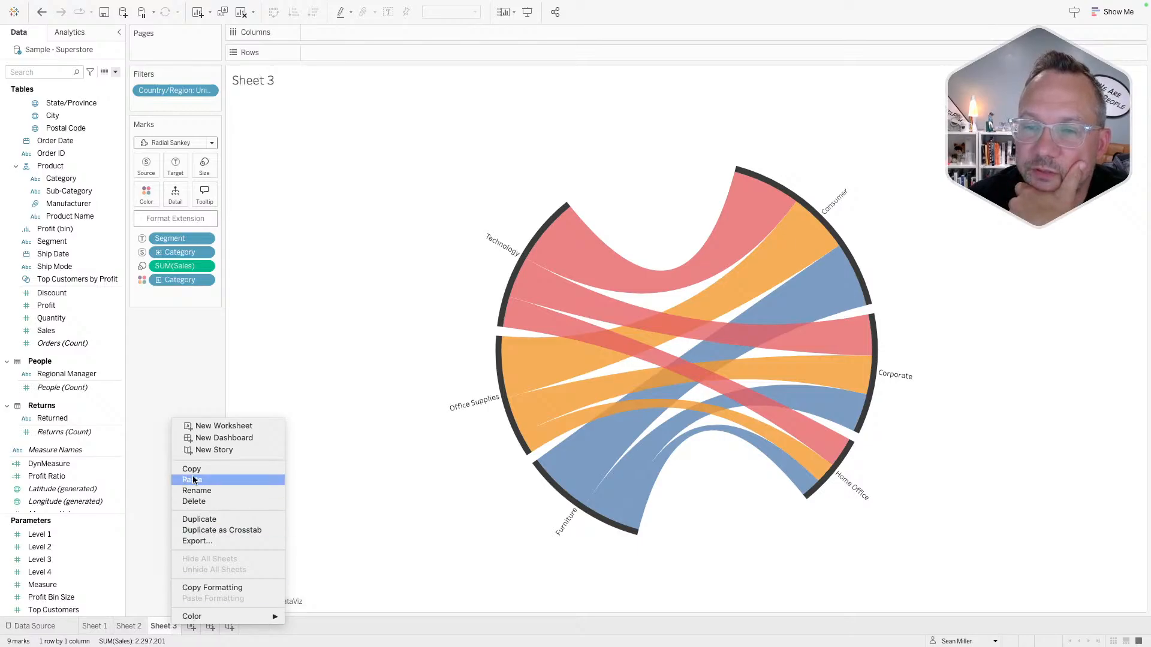
click(197, 501)
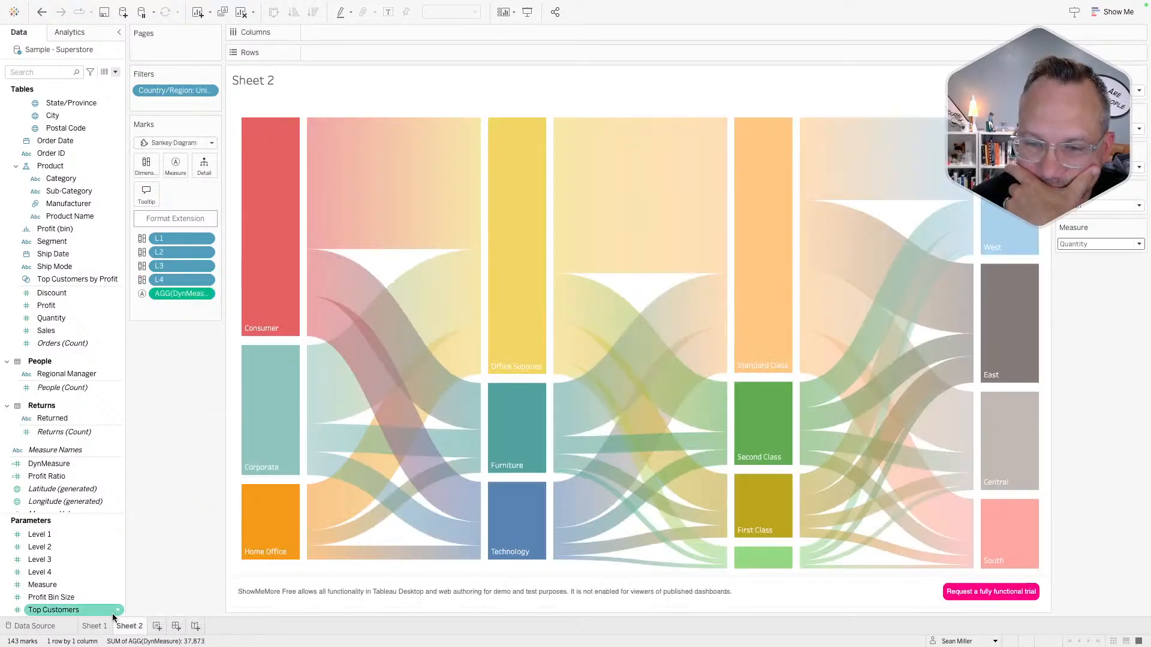
- Open Sheet 1's Sankey chart
click(96, 626)
click(125, 631)
click(93, 631)
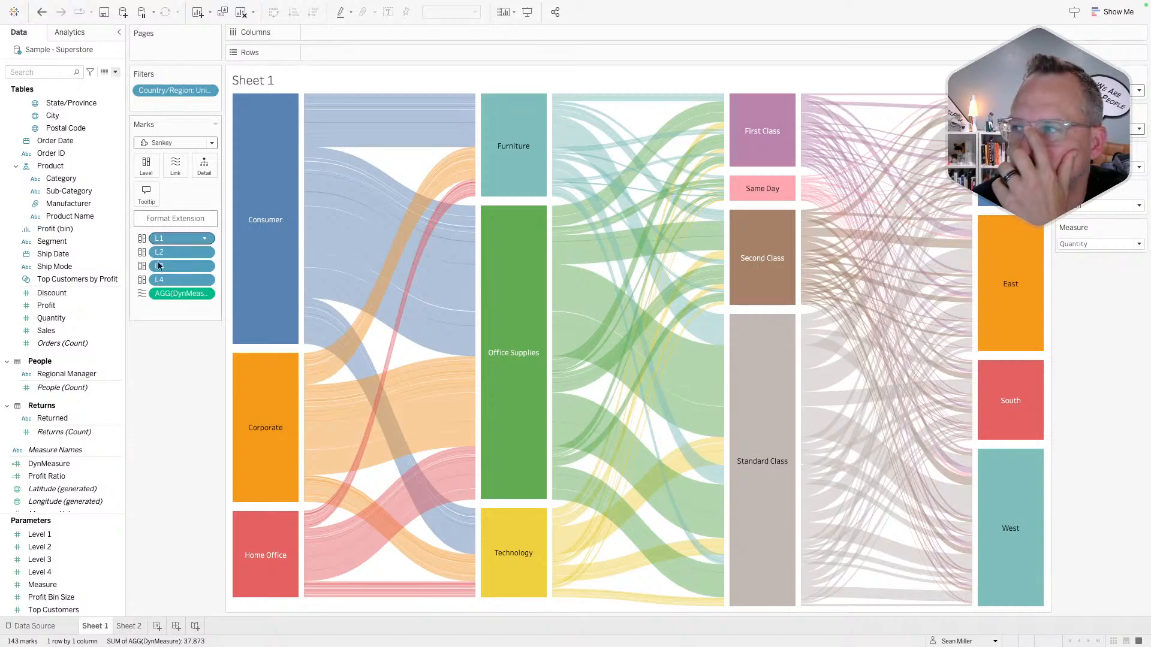
- Try the Tableau 20 and Nuriel Stone palettes on the extension Sankey
click(164, 218)
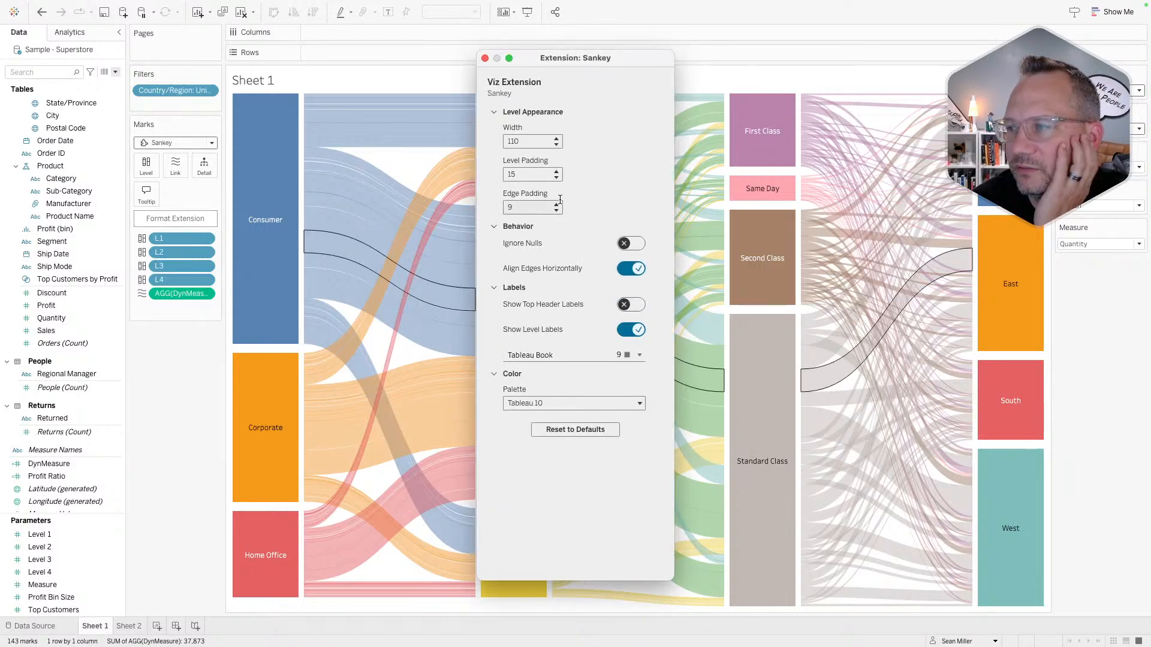
click(541, 403)
click(540, 420)
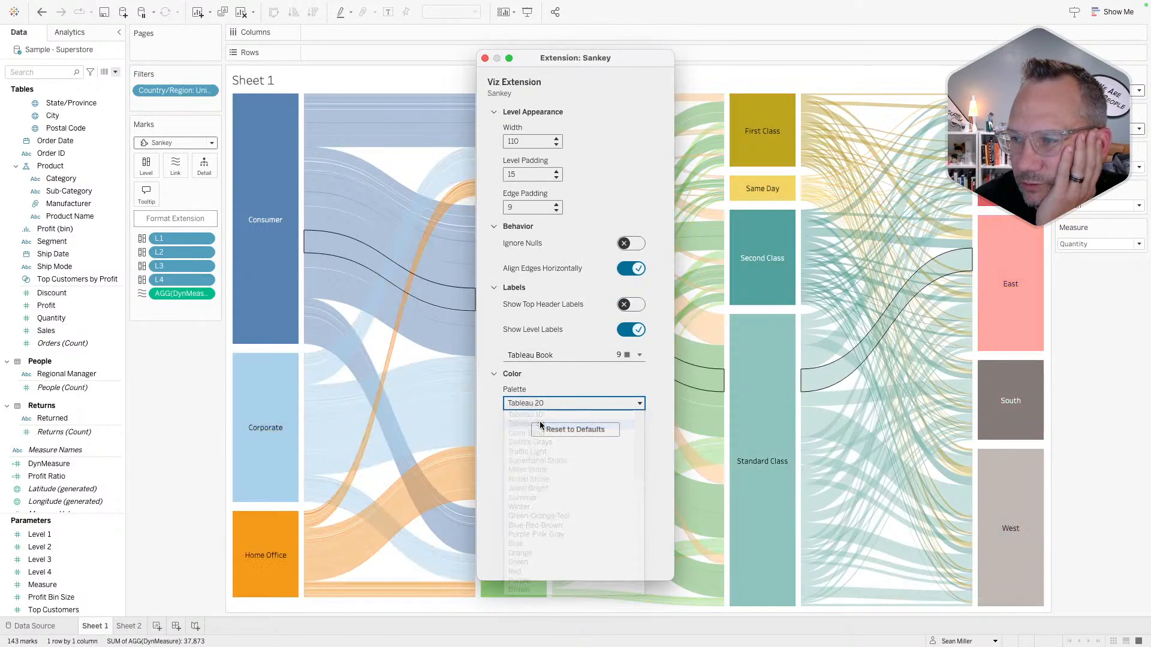
click(545, 401)
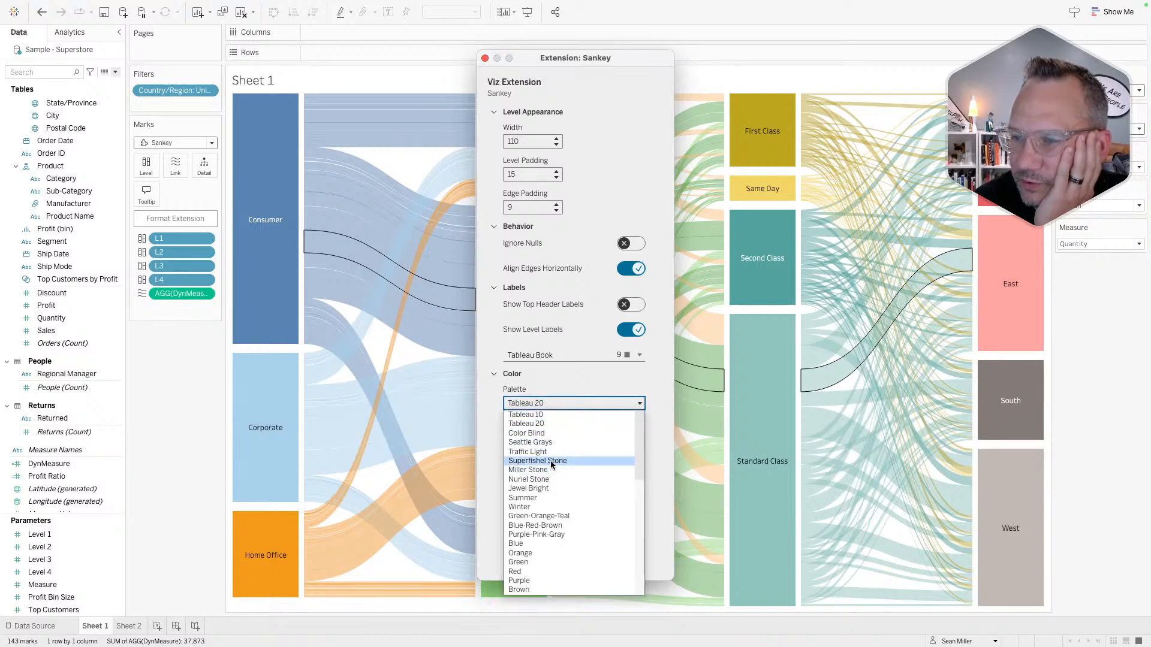
click(542, 480)
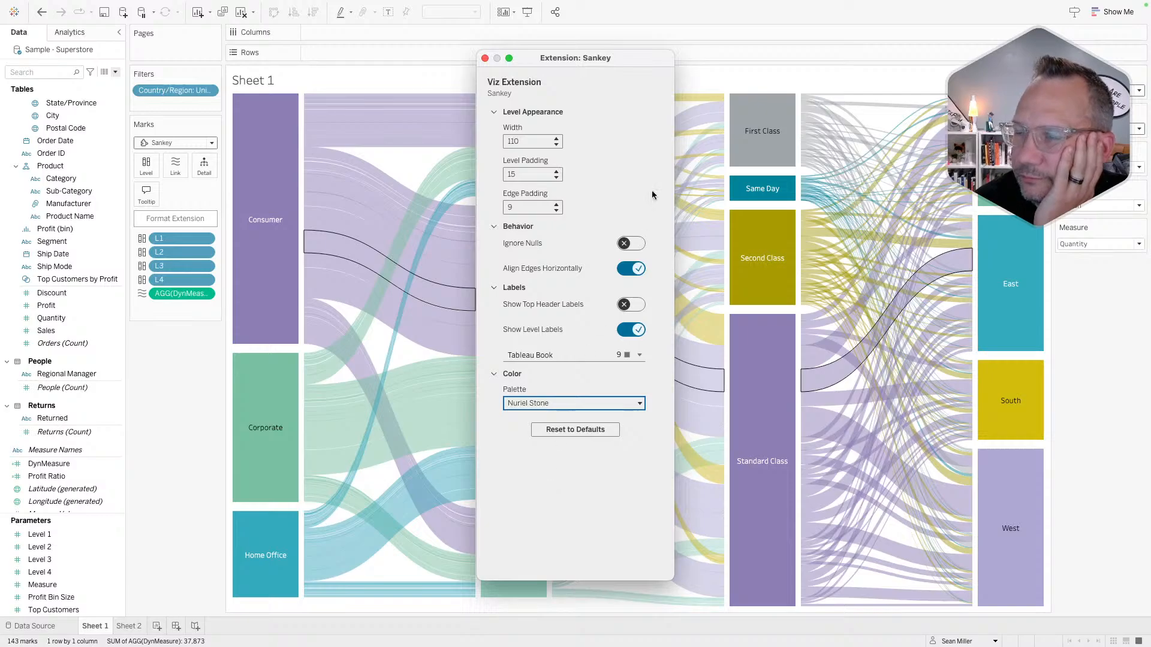
click(485, 58)
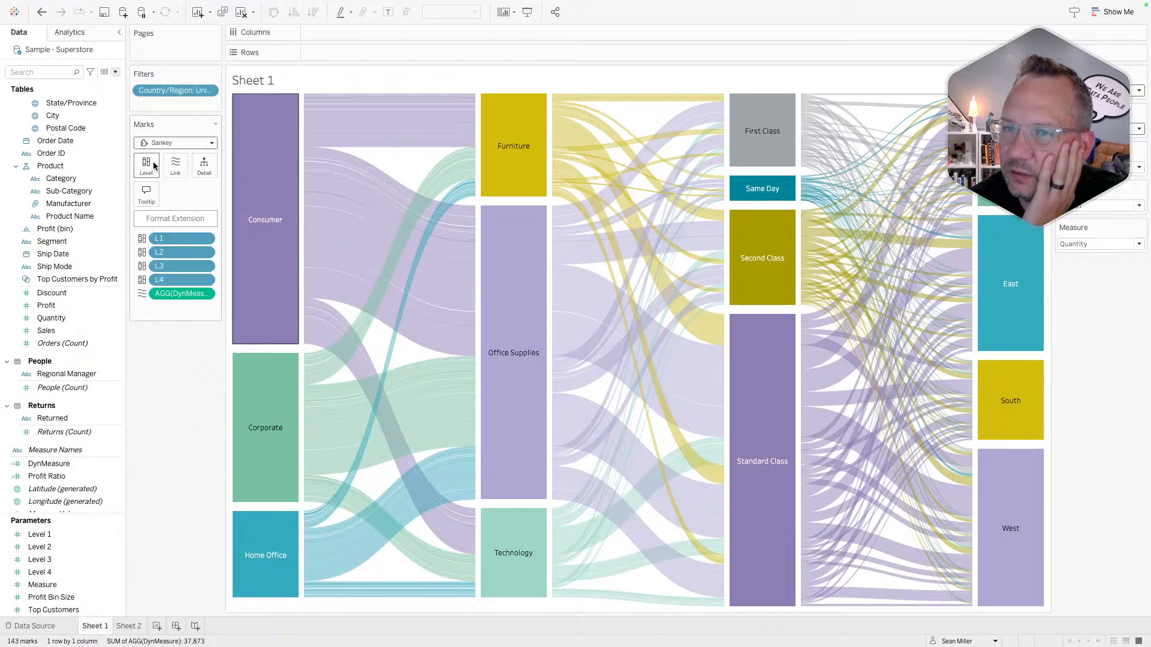
- Compare the Summer, Seattle Grays and Miller Stone palettes, then settle on Tableau 20
click(164, 219)
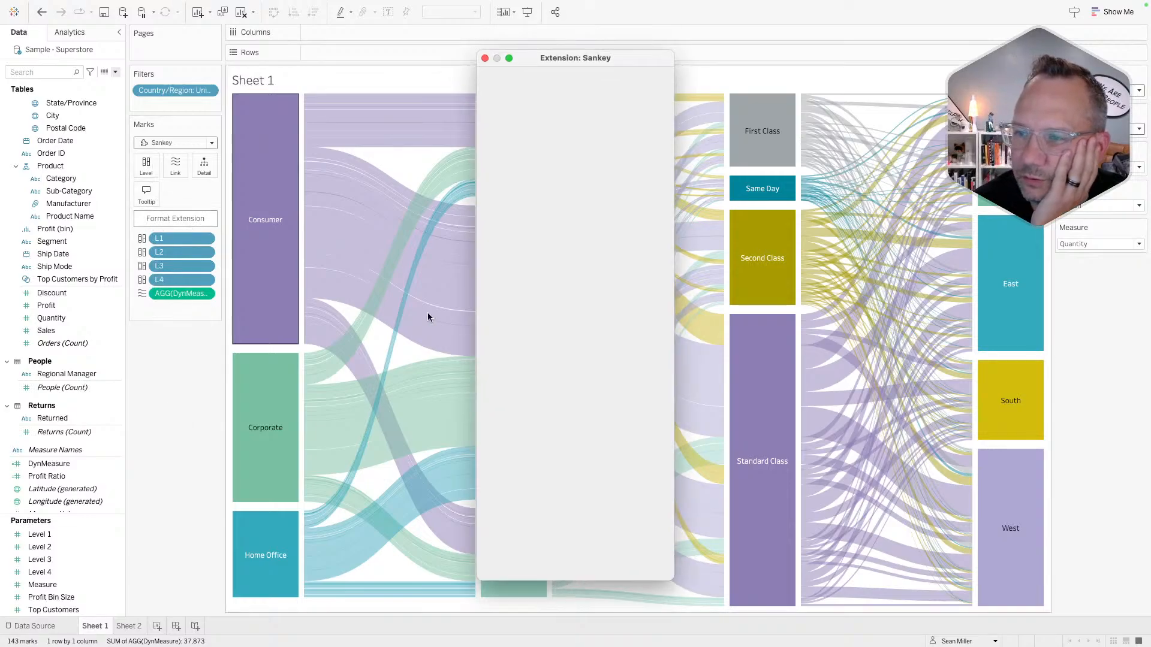
click(557, 403)
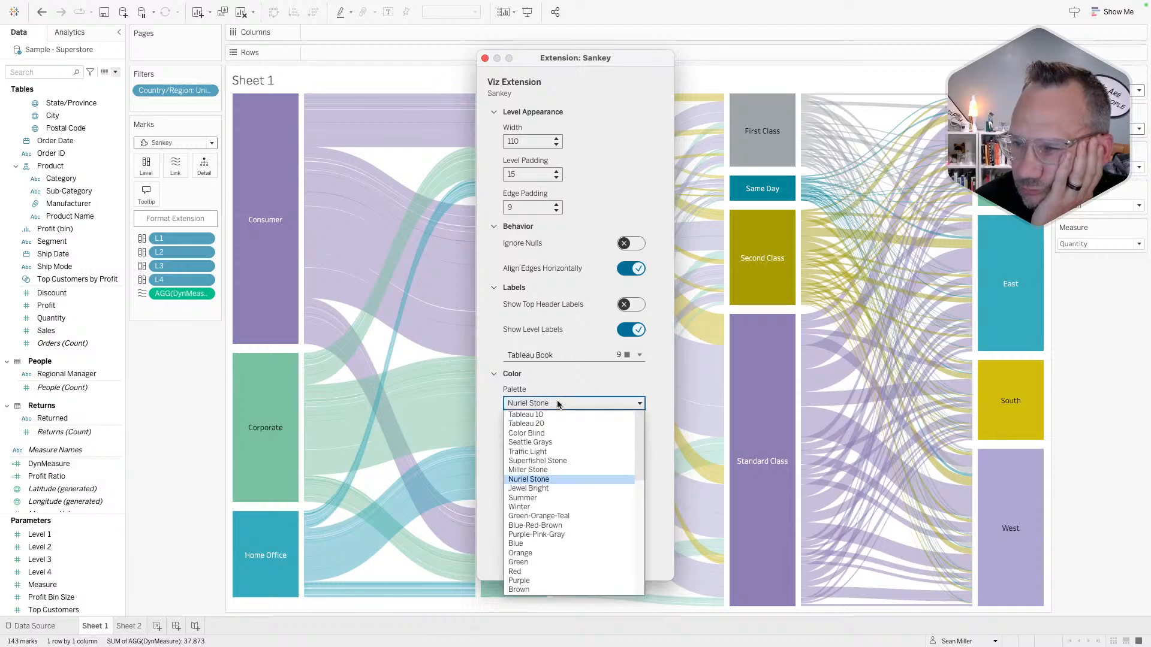
click(545, 497)
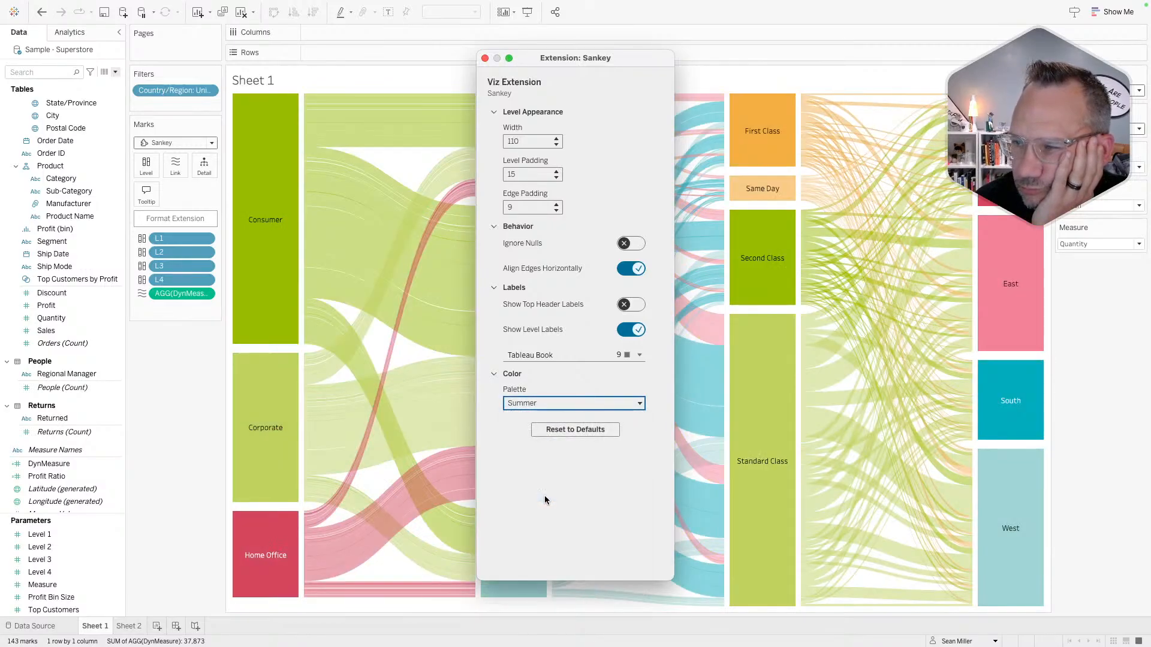
click(570, 403)
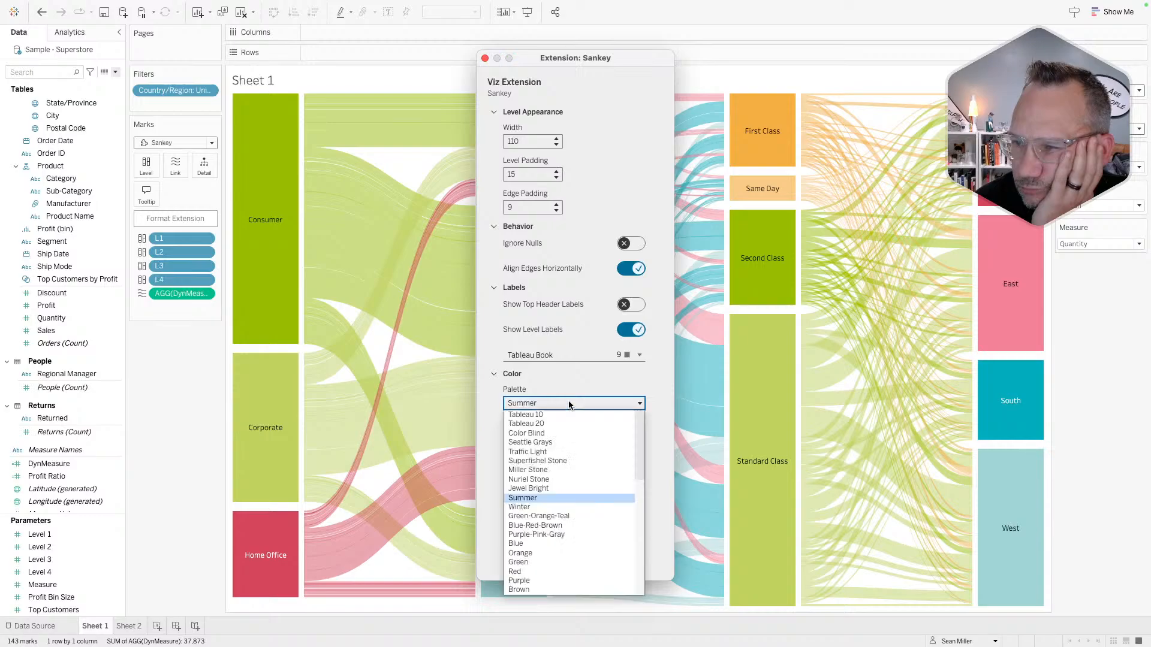
click(552, 442)
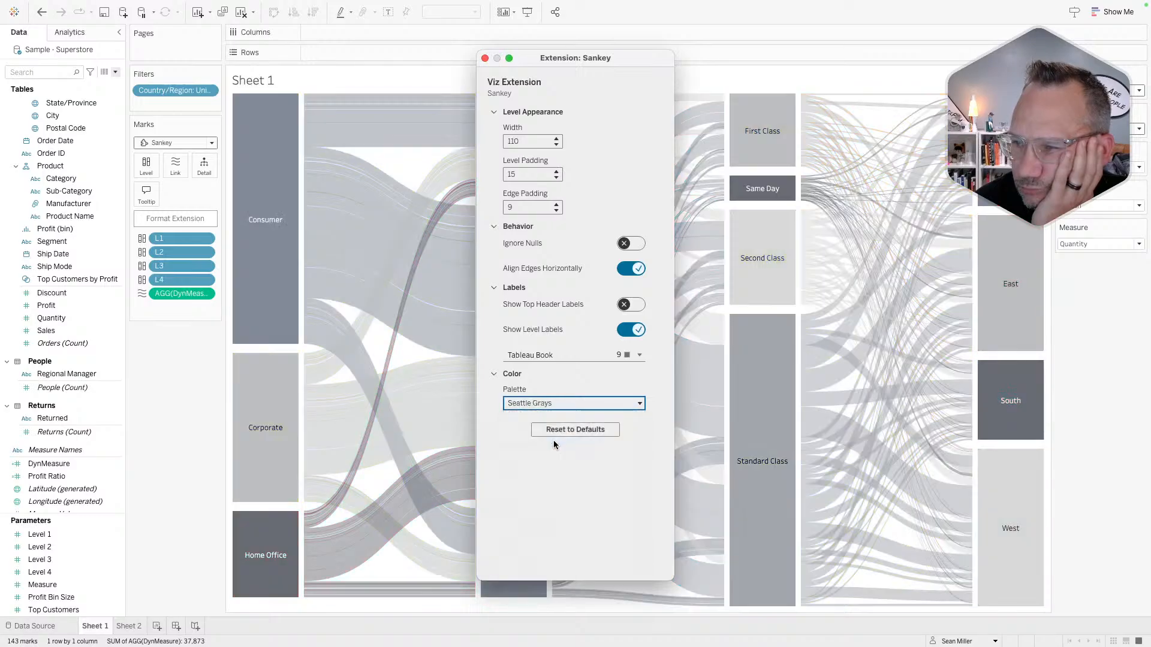
click(554, 403)
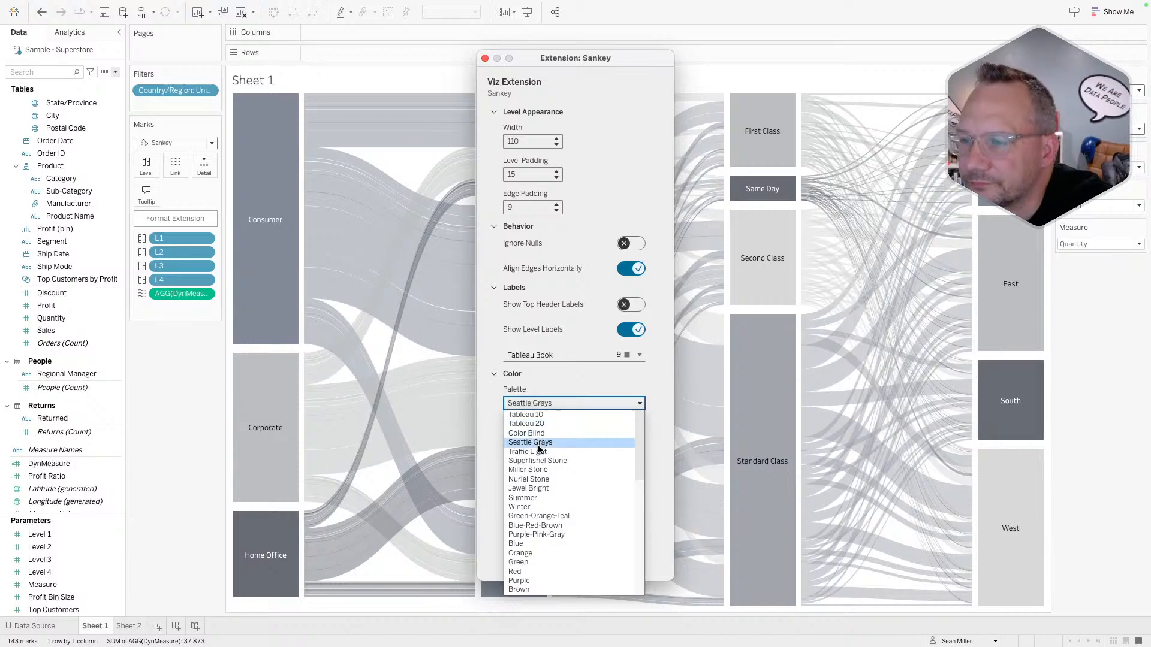
click(528, 469)
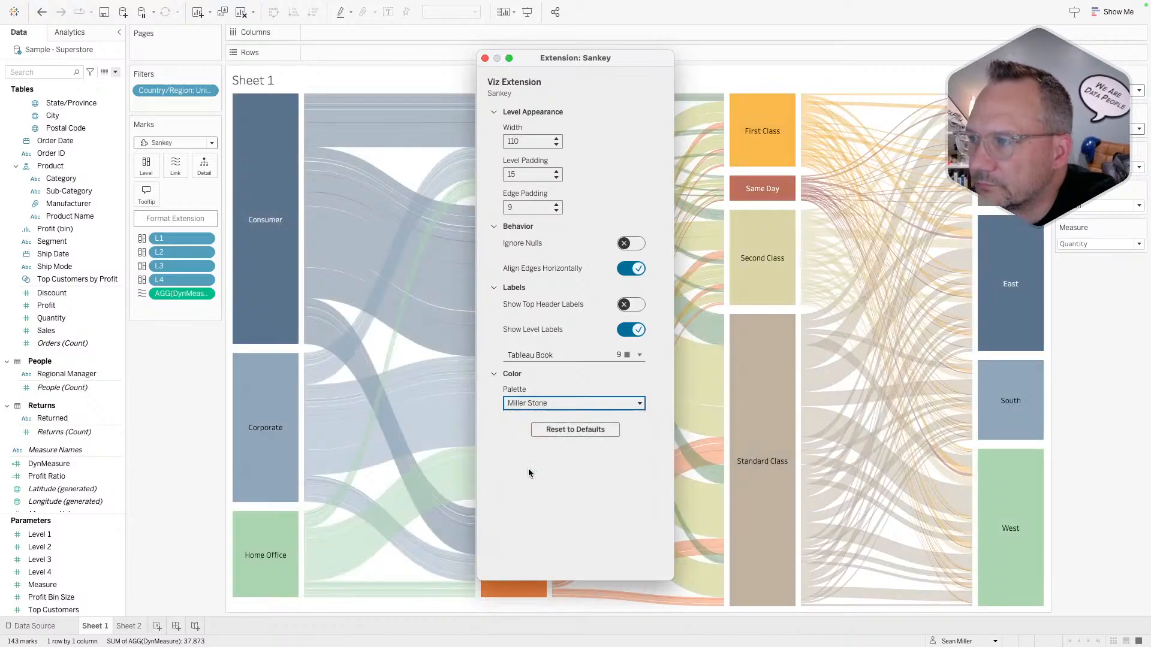
click(554, 406)
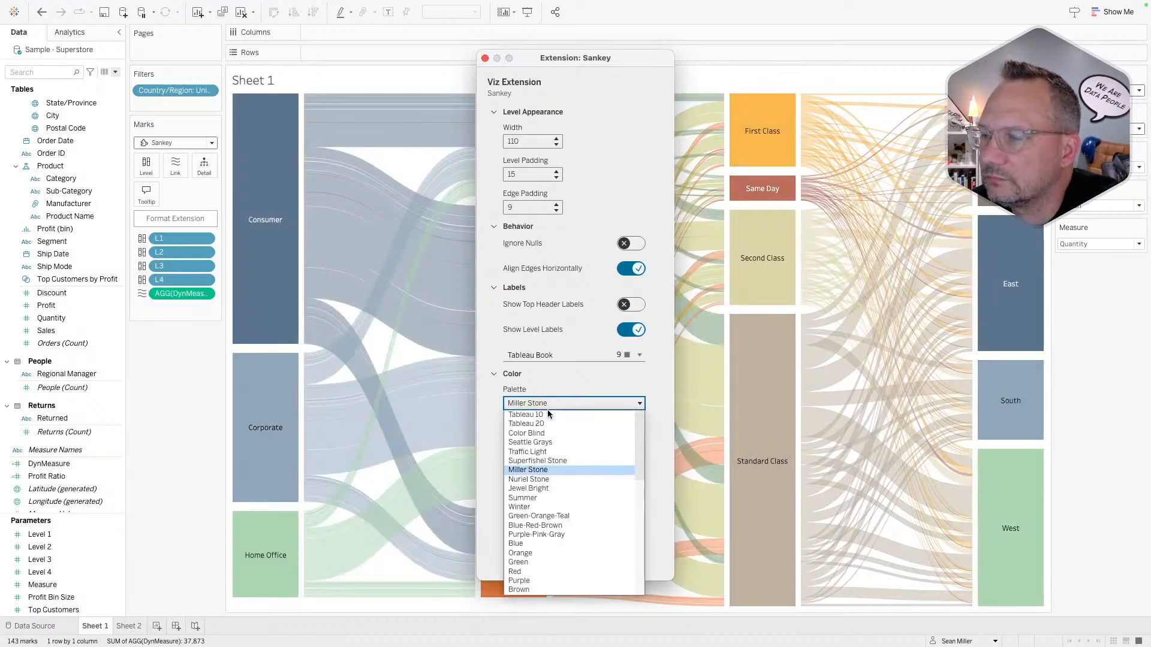
click(527, 424)
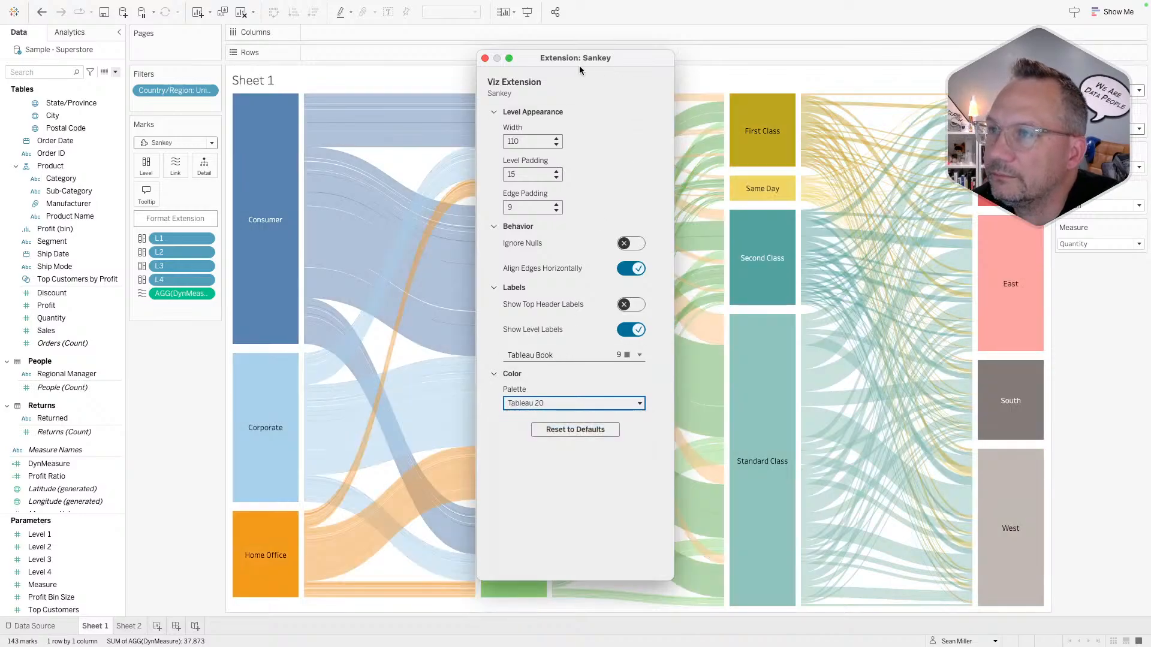
click(486, 58)
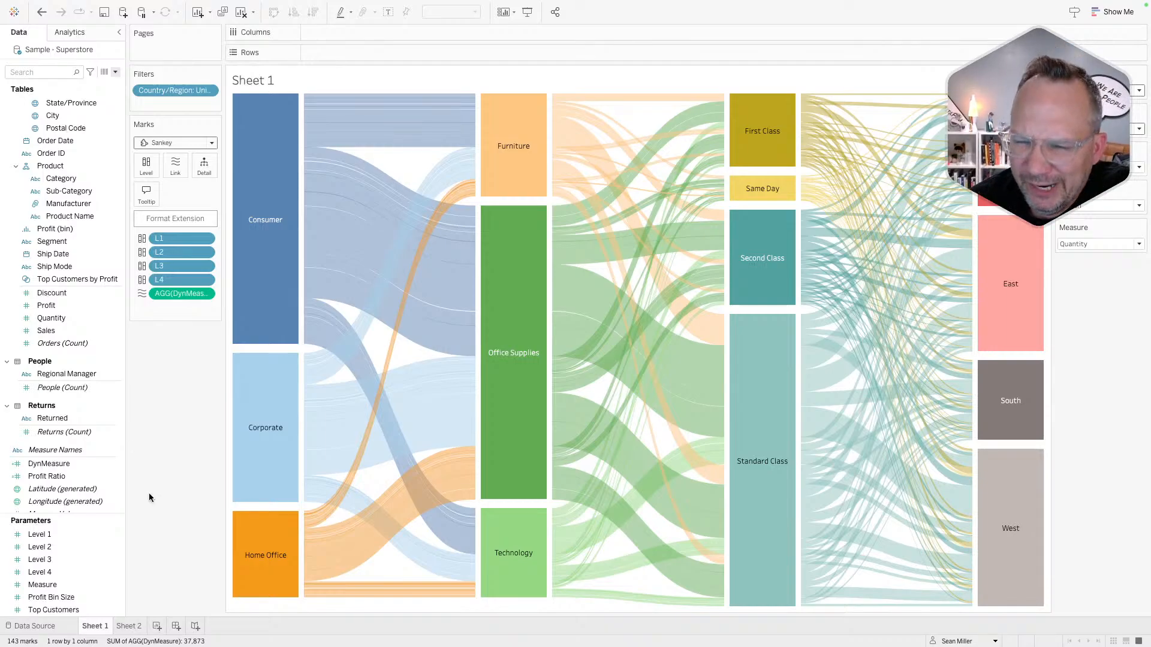
- Switch to Sheet 2's ShowMeMore Sankey running from segment through ship mode to region
click(129, 626)
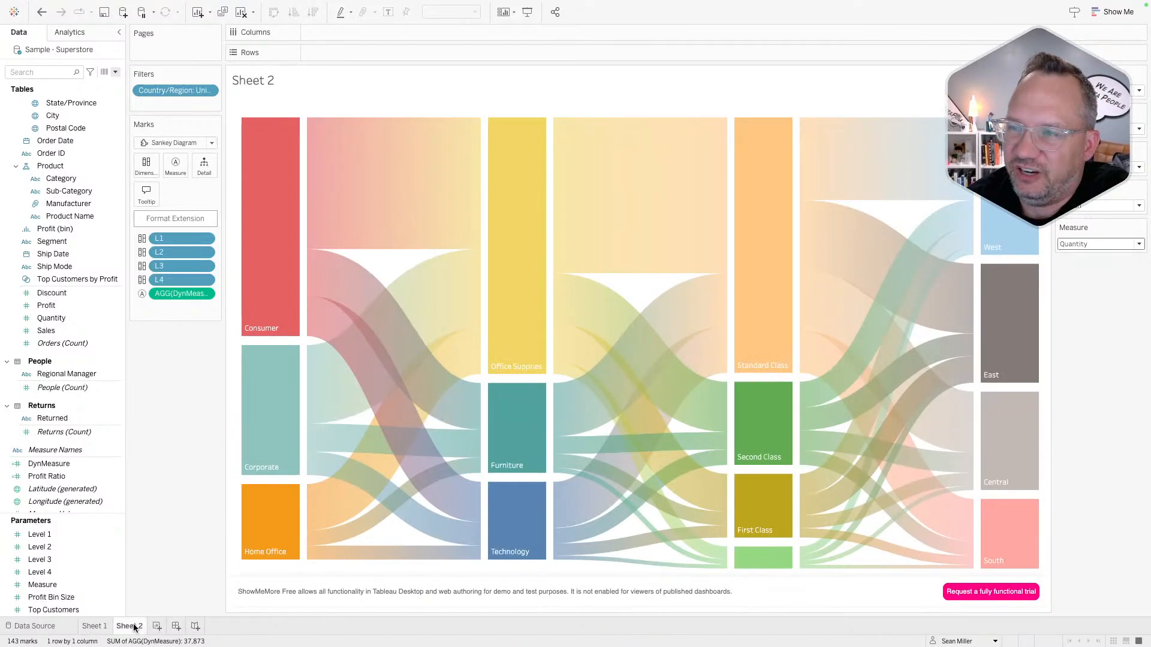
mouse_move(251, 3)
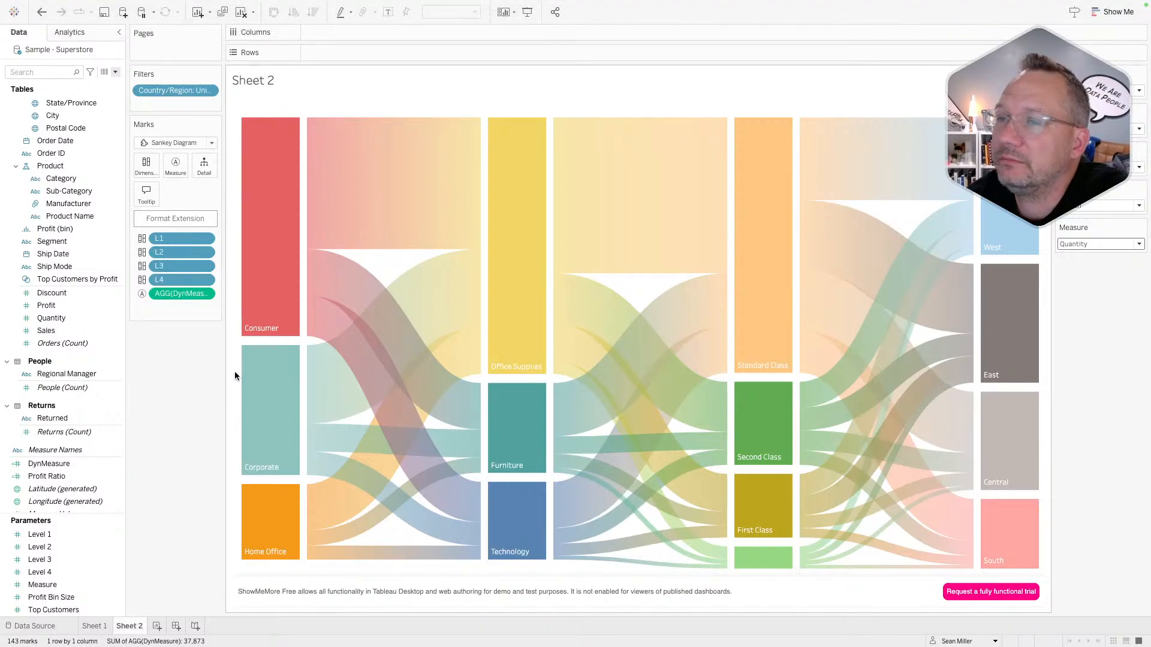
- Add Dashboard 1 with a fixed size of 1400 wide by 900 high
click(177, 625)
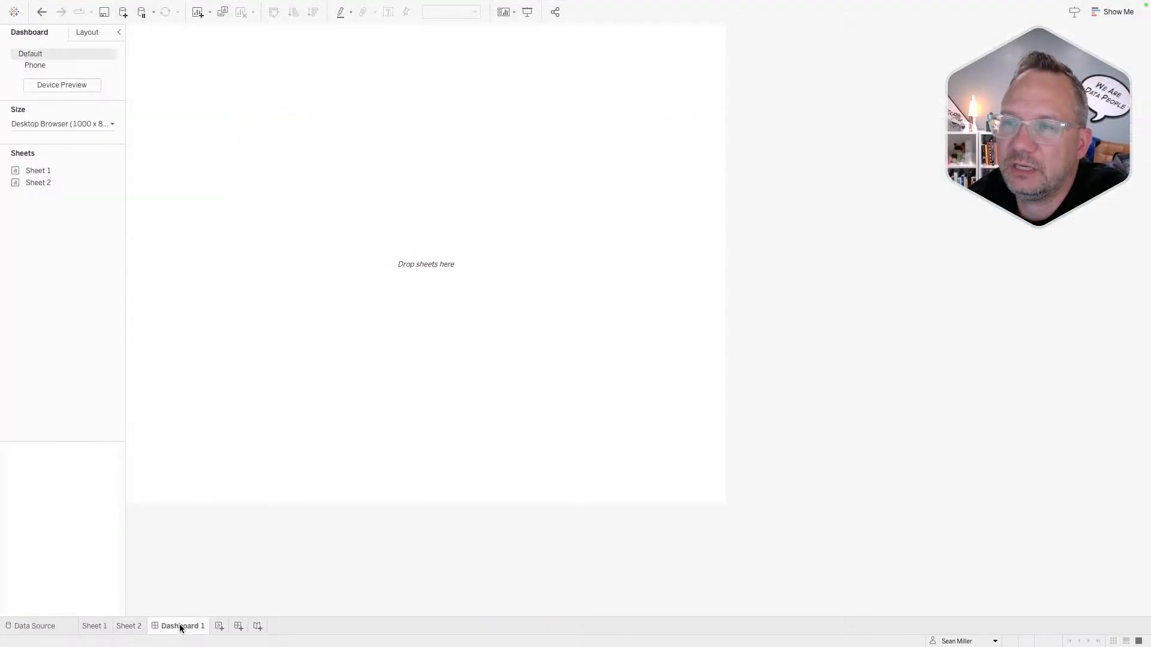
click(60, 124)
click(88, 159)
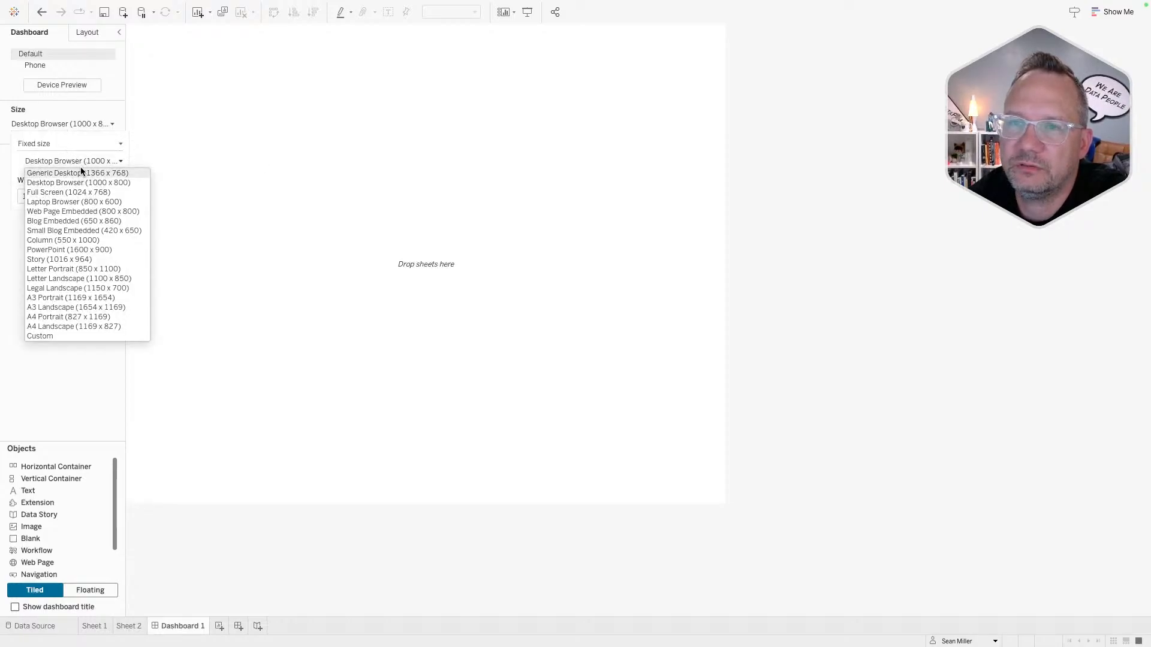
click(82, 170)
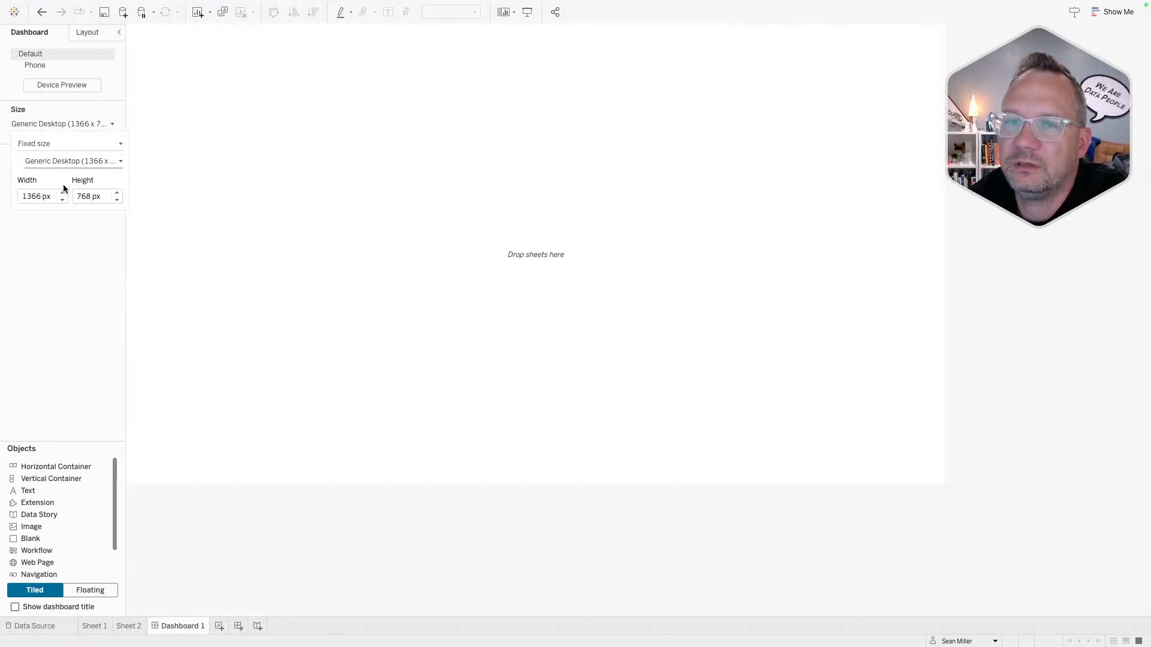
click(47, 196)
double_click(47, 196)
text(1400)
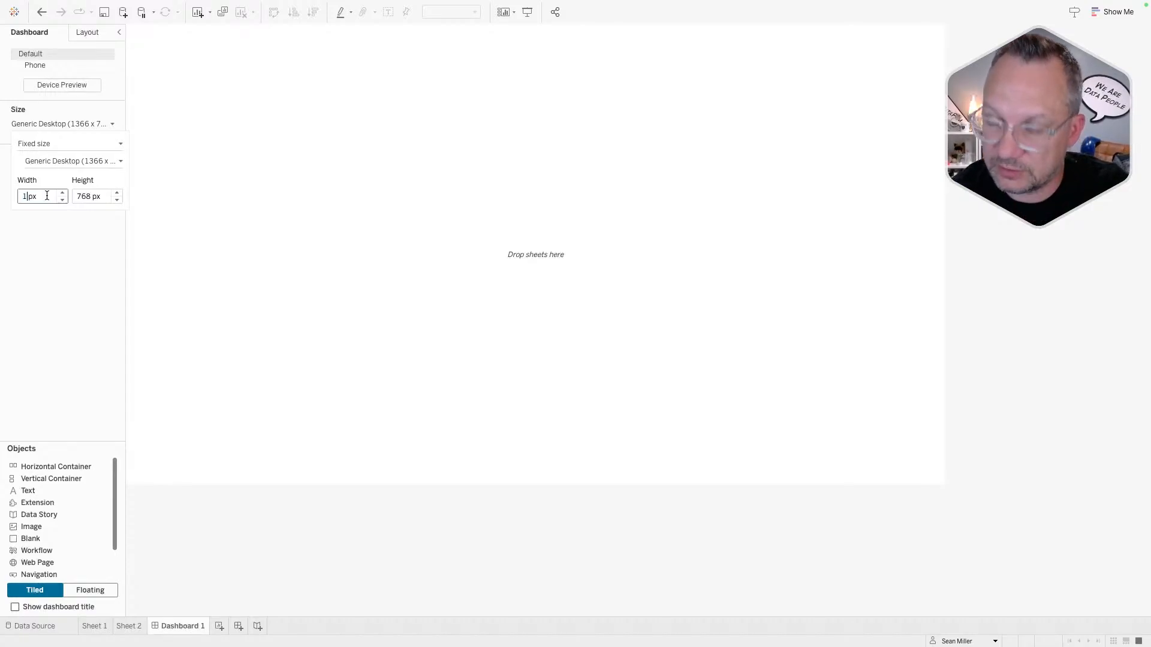
key(Tab)
text(900)
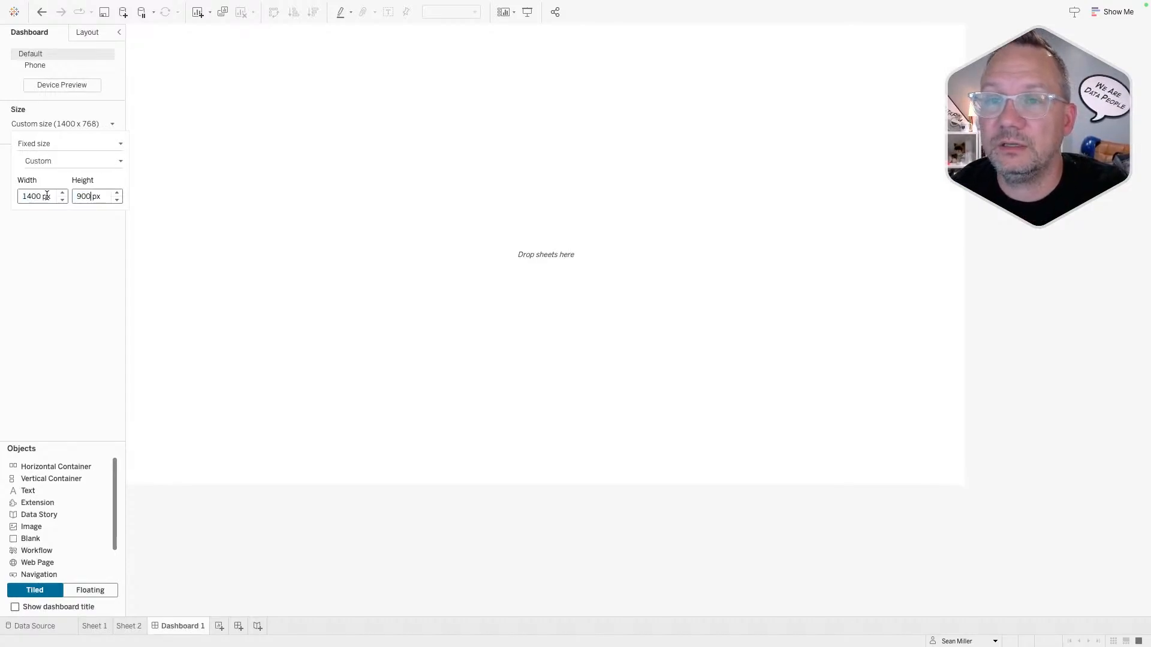
key(Return)
click(51, 360)
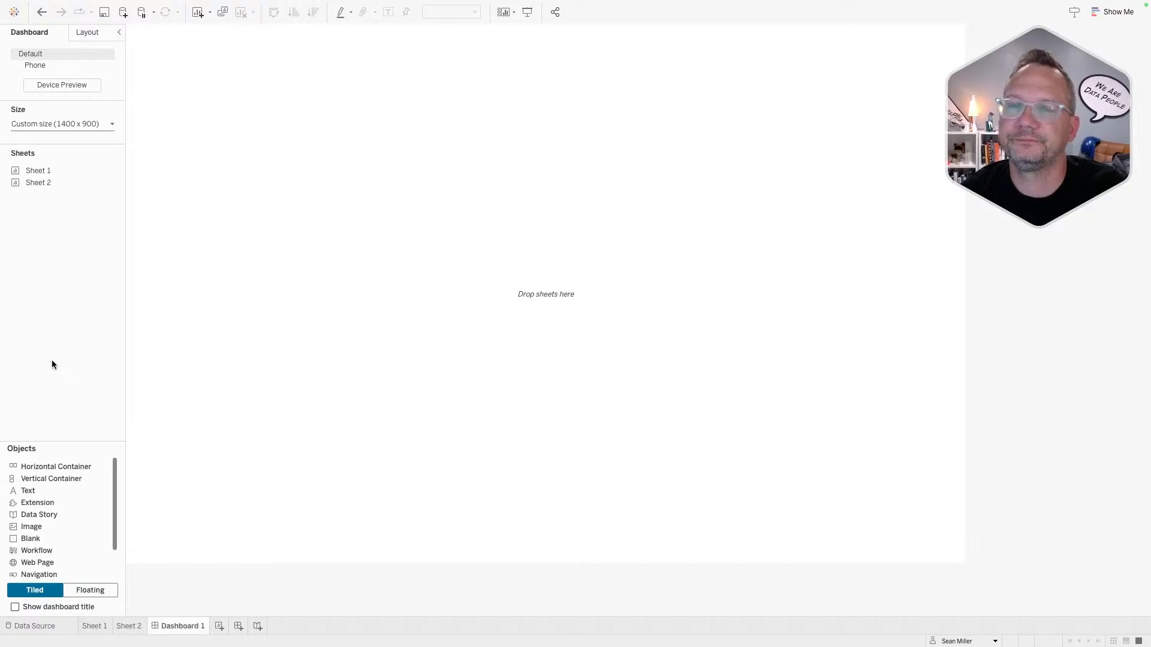
- Place Sheet 1 on the dashboard with a horizontal container above it and its title hidden
double_click(38, 171)
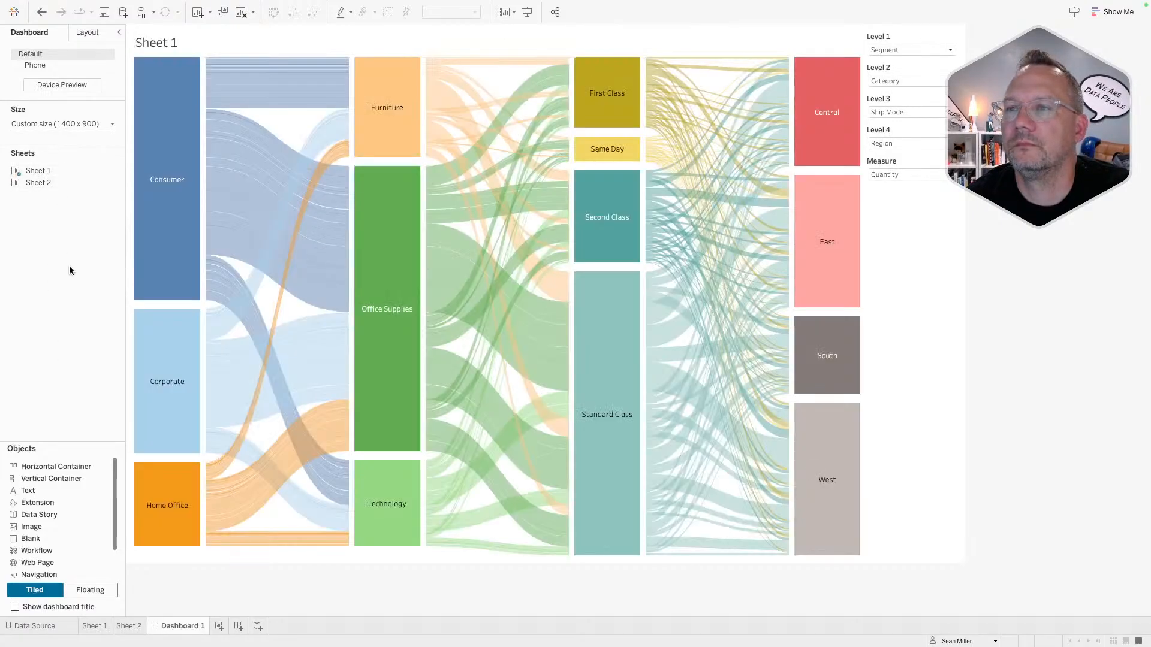
click(912, 224)
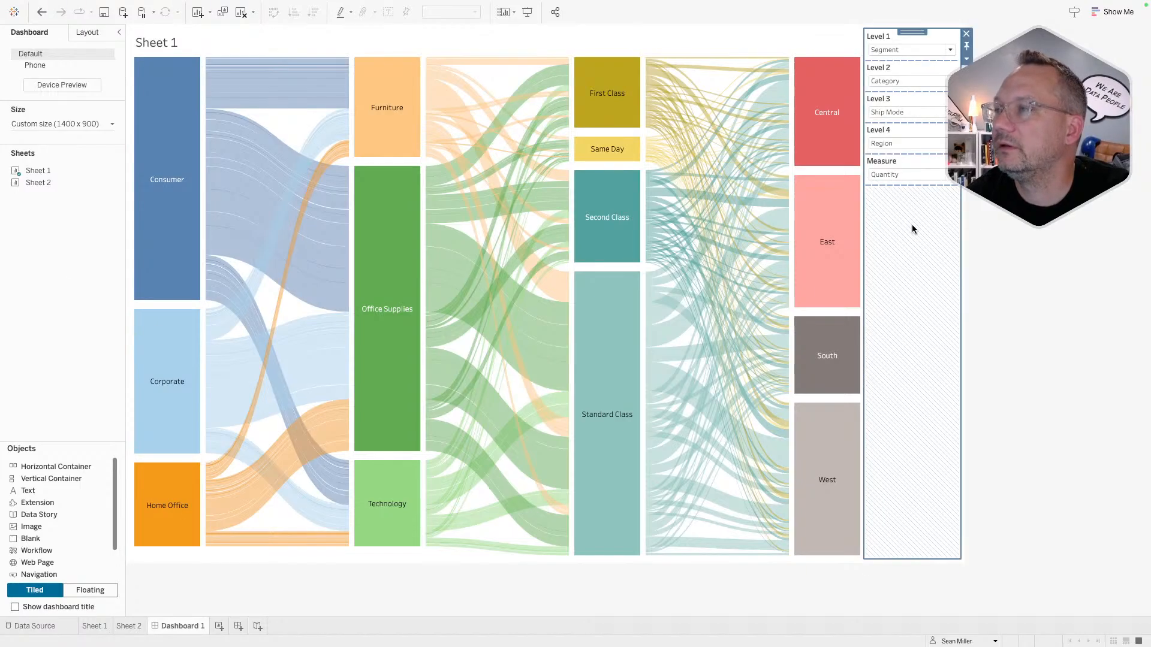
click(907, 165)
click(907, 138)
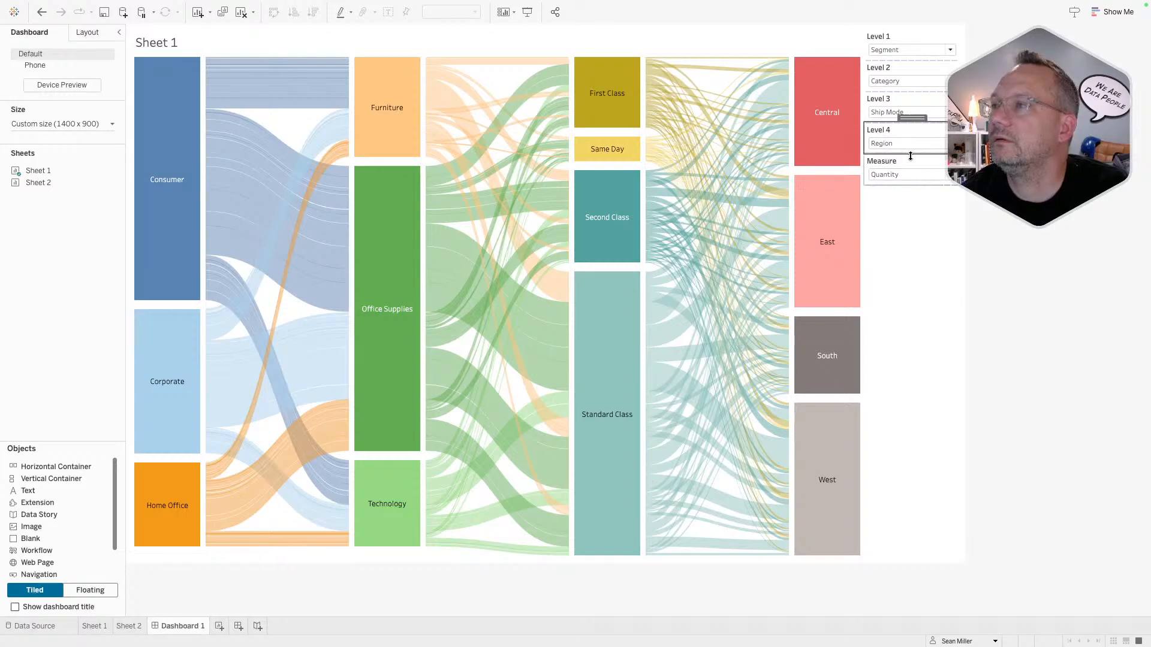
mouse_move(908, 116)
mouse_down()
mouse_move(900, 41)
mouse_move(909, 120)
mouse_up()
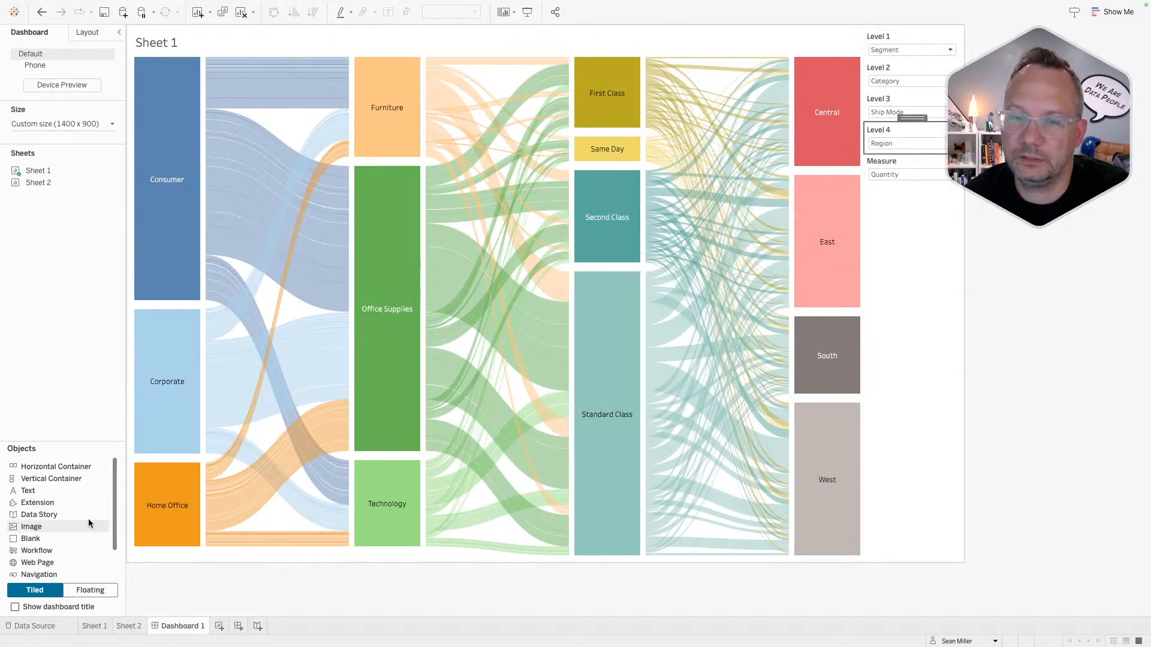
drag(49, 467, 365, 69)
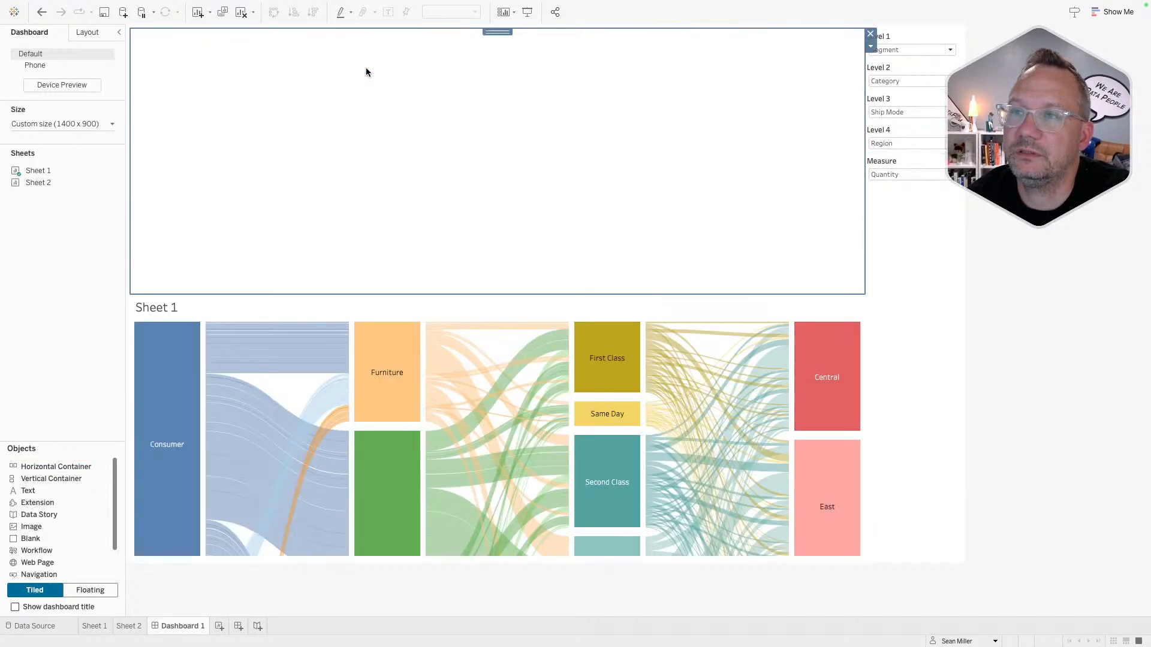
right_click(159, 311)
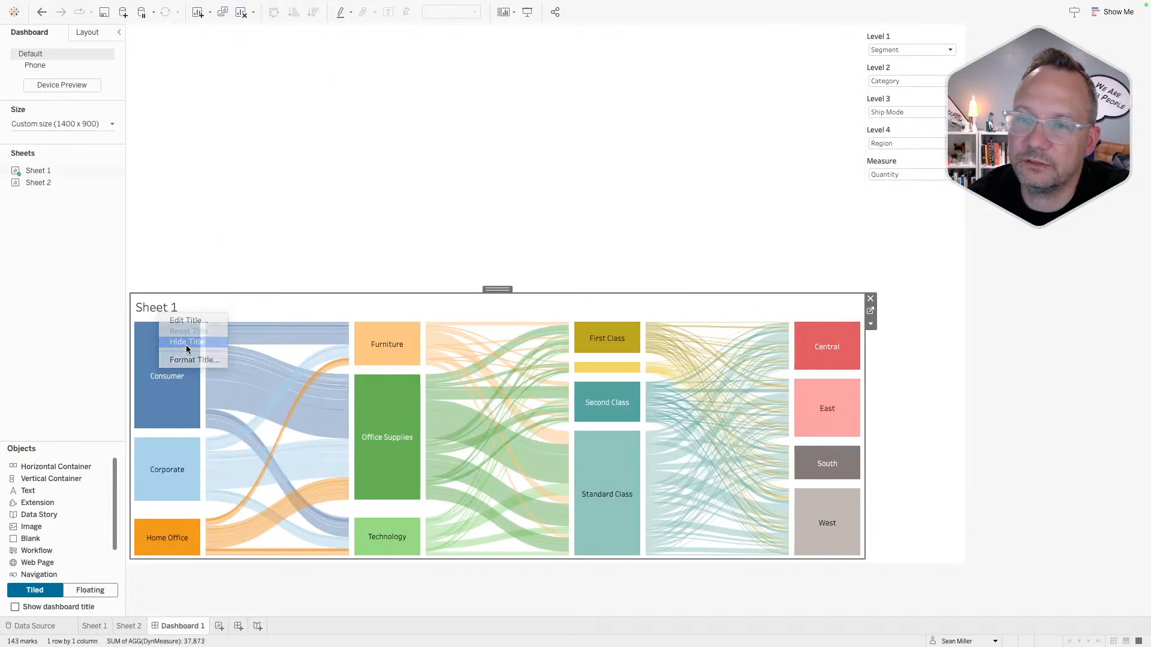
click(186, 343)
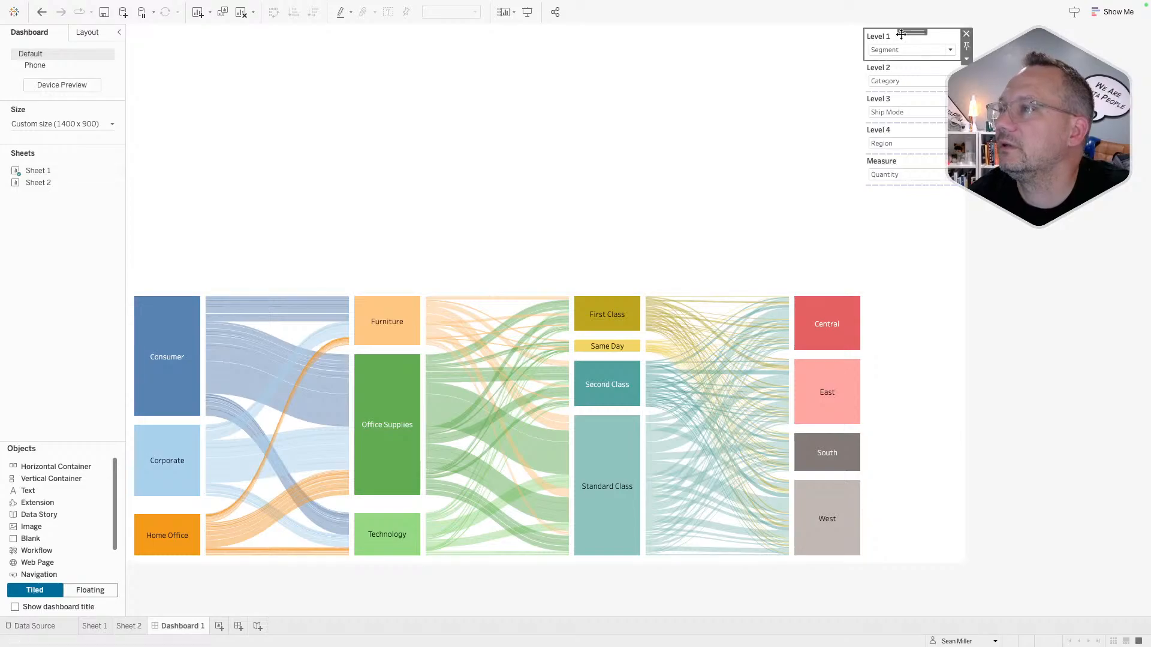
- Move the Level 1, Level 2 and Level 3 dropdowns into the top row container
drag(912, 32, 660, 161)
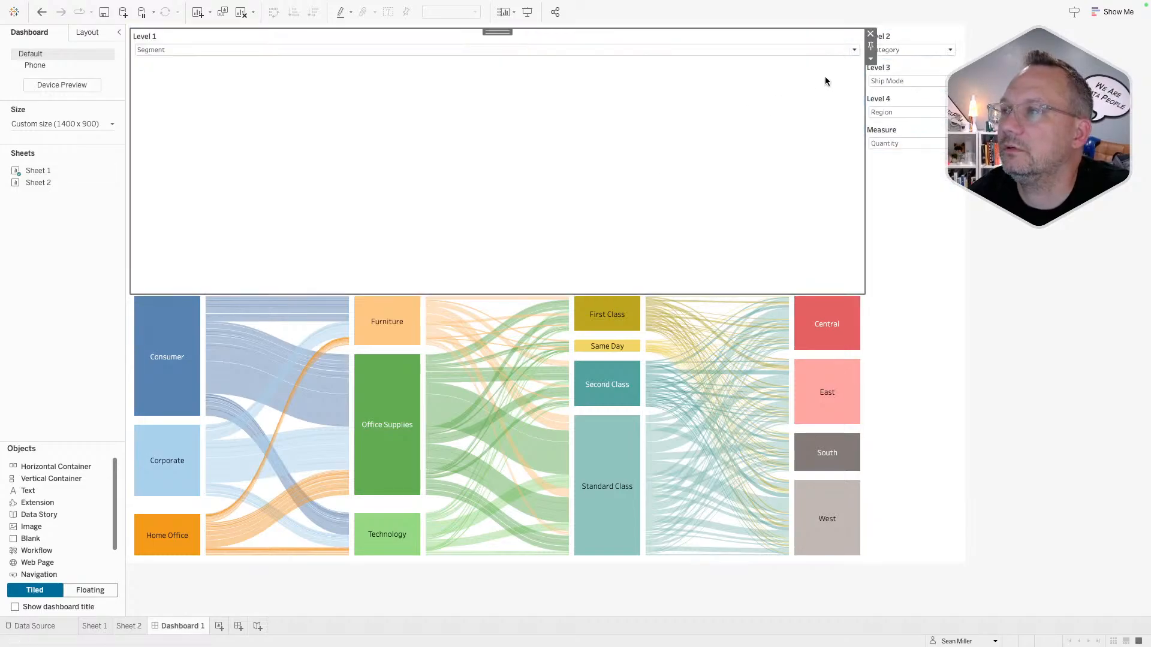
click(898, 37)
drag(903, 31, 808, 55)
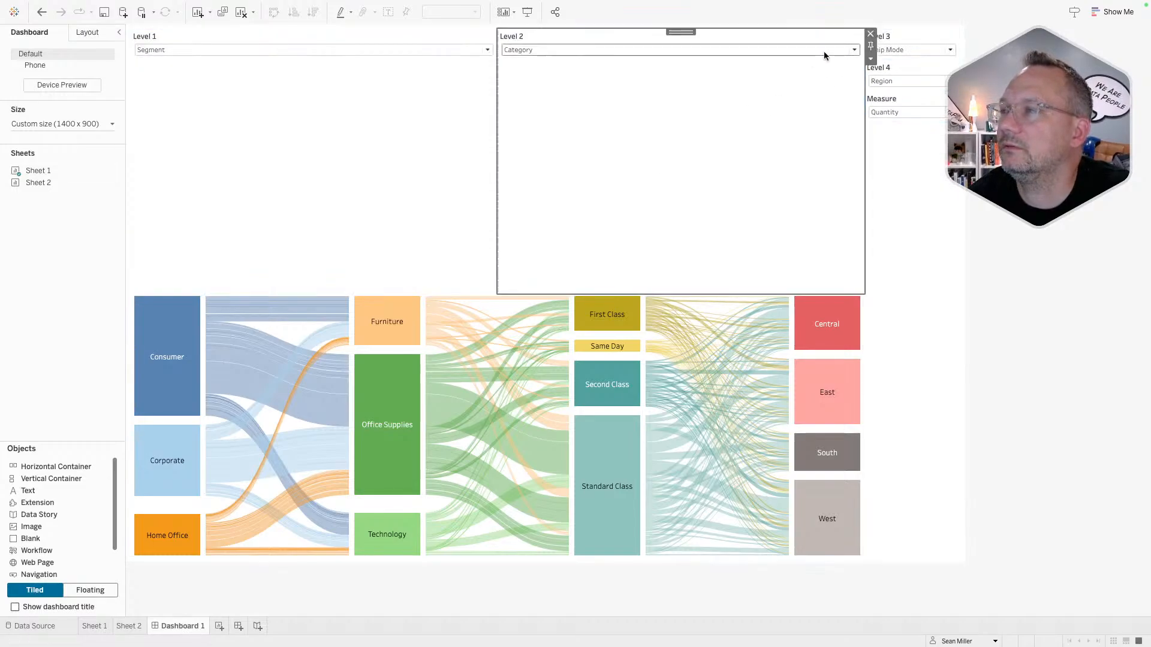
click(914, 34)
drag(912, 34, 815, 56)
click(911, 37)
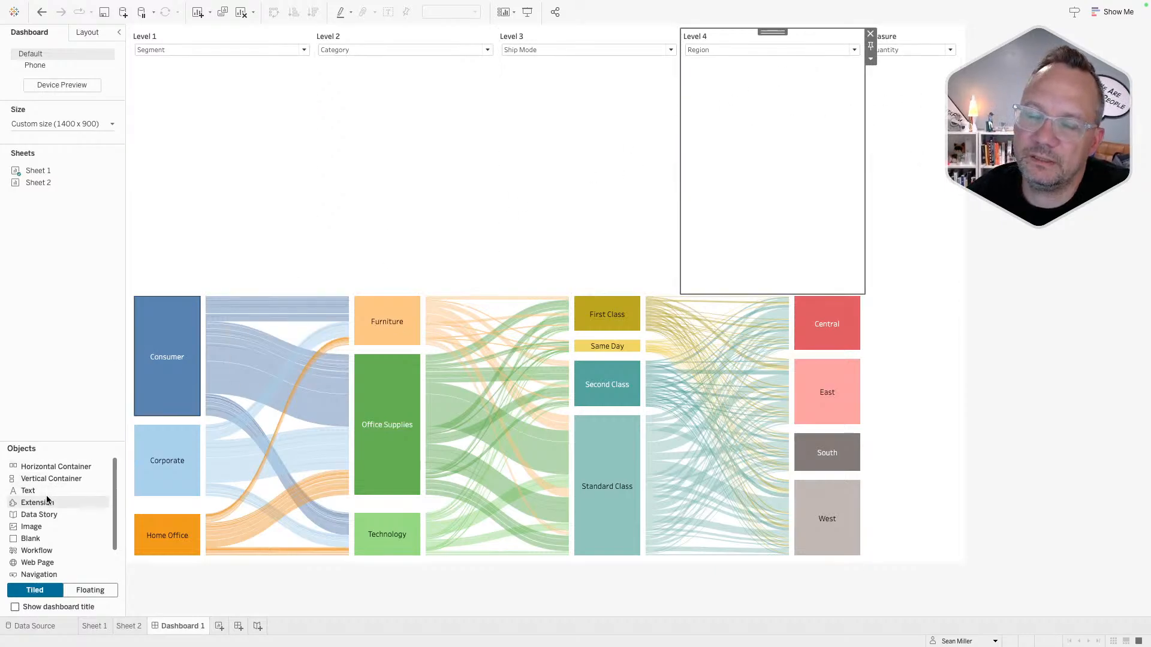
- Insert four blank spacers between the Level dropdowns in the top row
drag(31, 526, 325, 153)
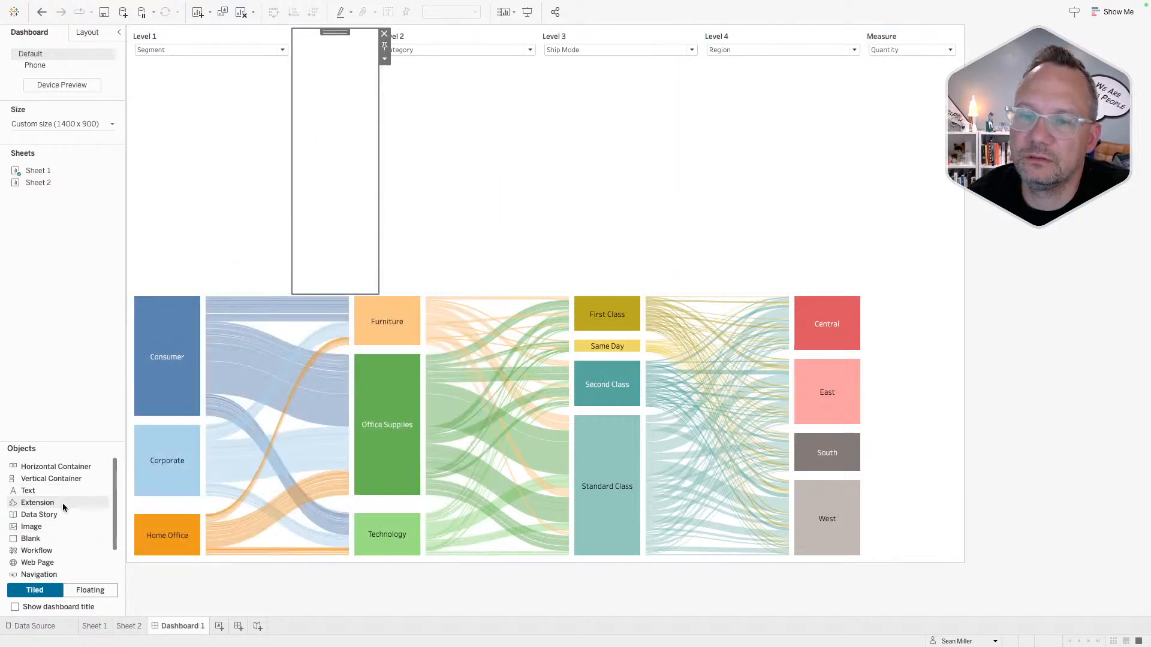
drag(33, 538, 526, 180)
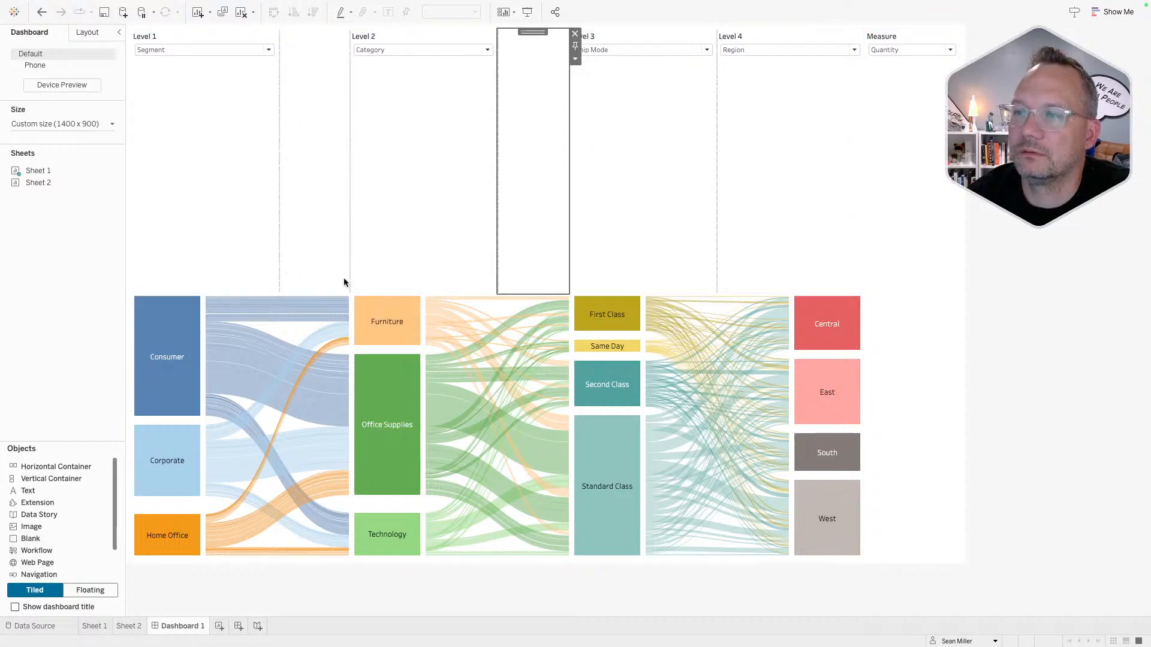
drag(49, 538, 715, 143)
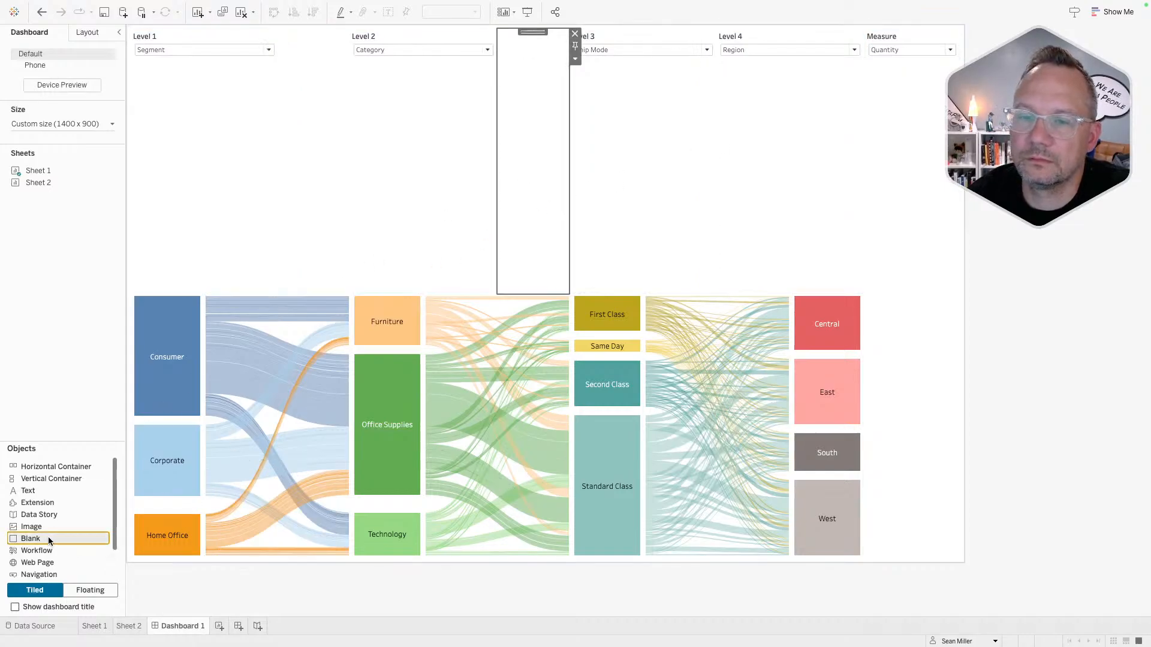
drag(48, 537, 721, 106)
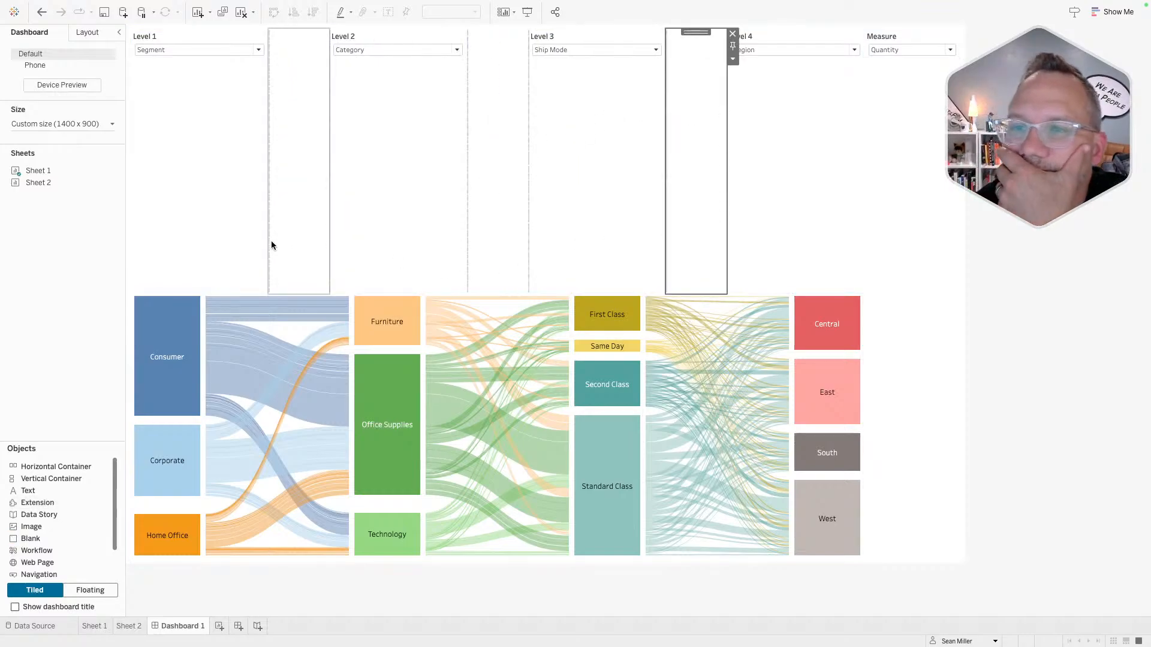
- Resize the Level columns so Level 3 sits over Ship Mode and Level 4 over Region
drag(267, 246, 207, 255)
drag(279, 257, 354, 262)
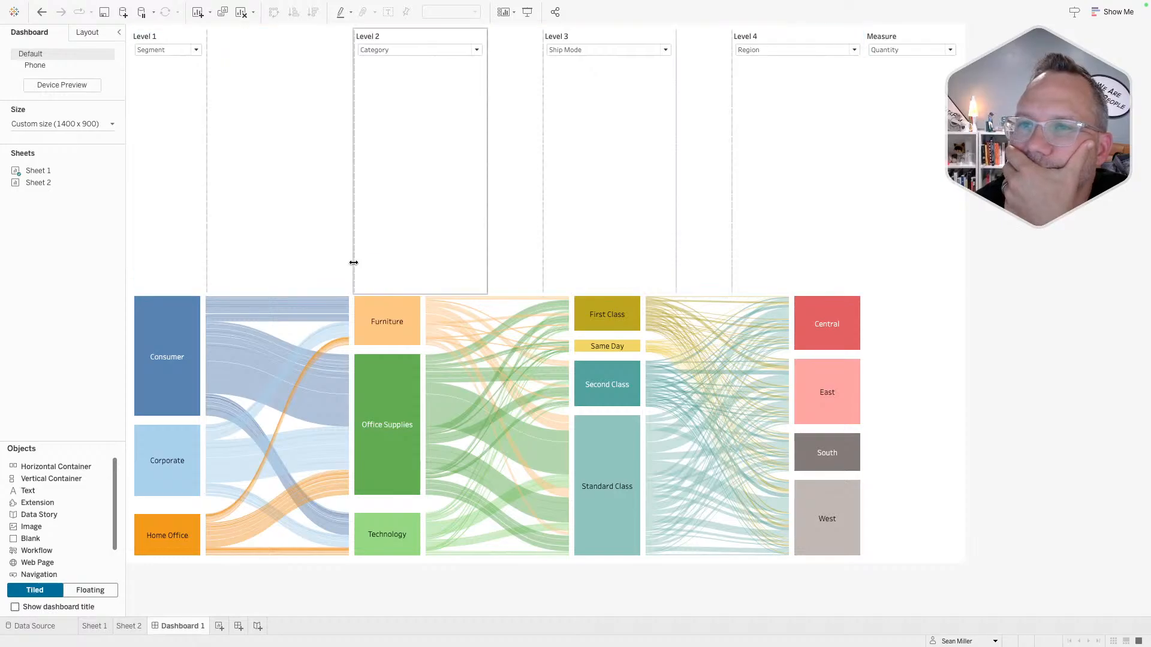
drag(354, 262, 200, 264)
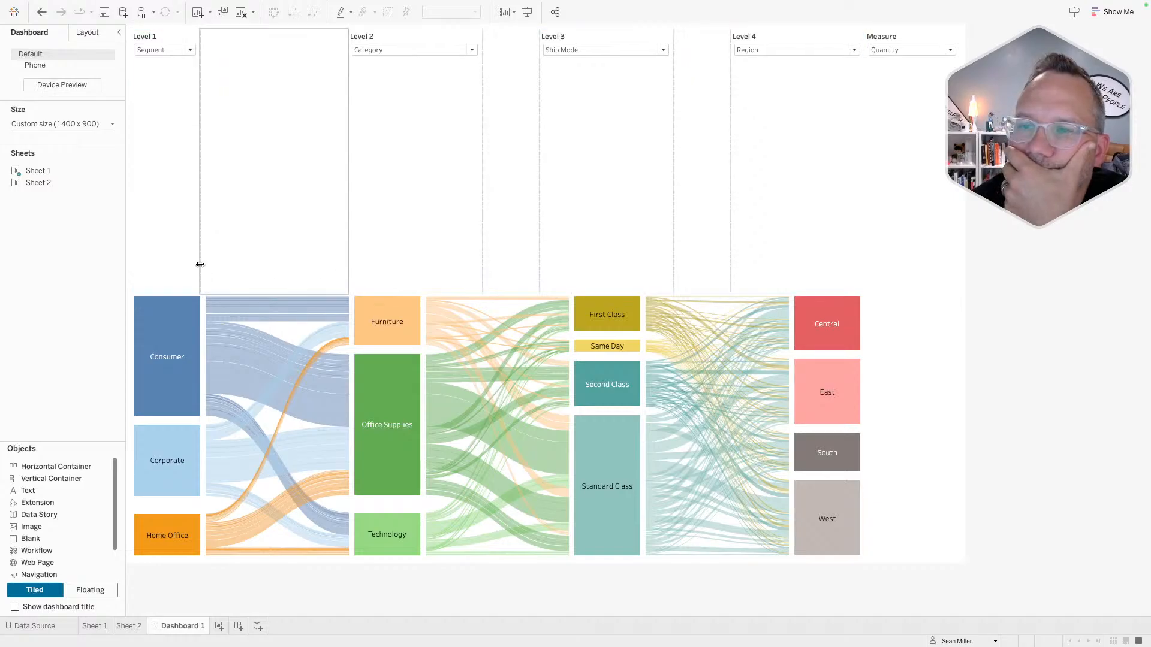
drag(348, 252, 354, 253)
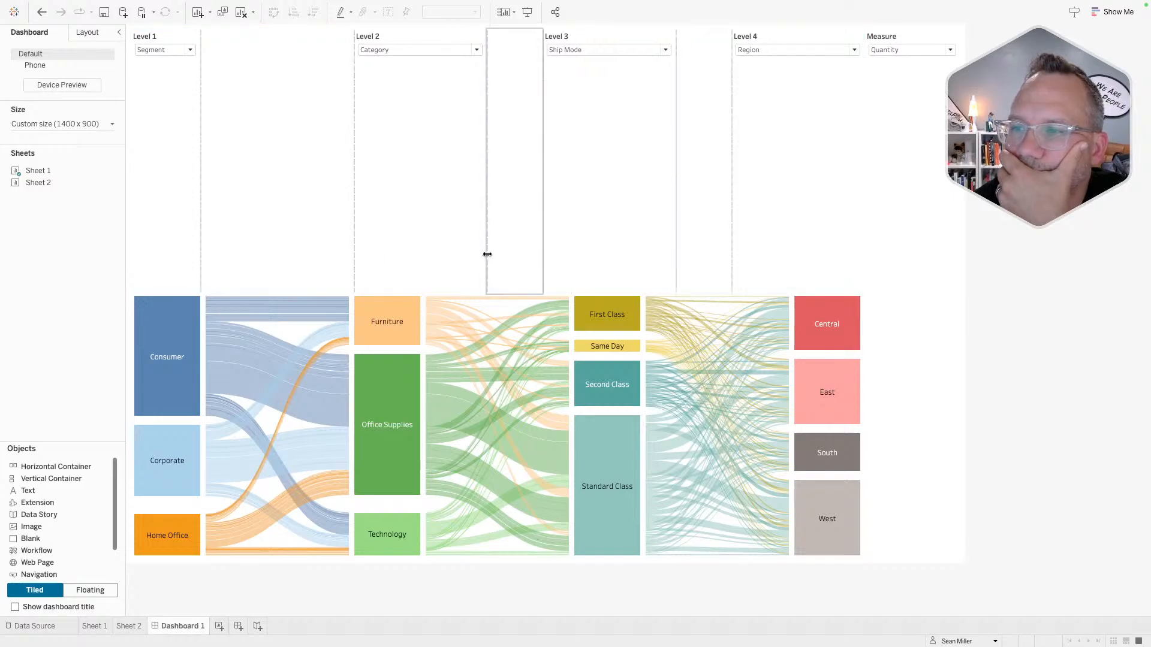
drag(487, 252, 421, 258)
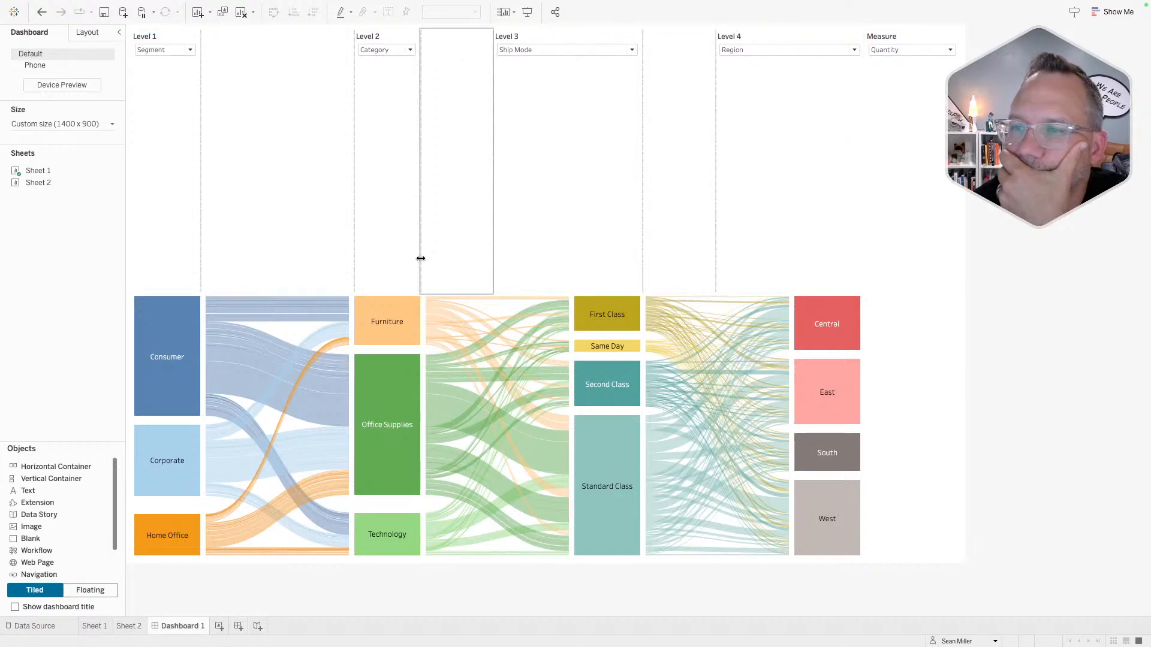
drag(492, 256, 573, 261)
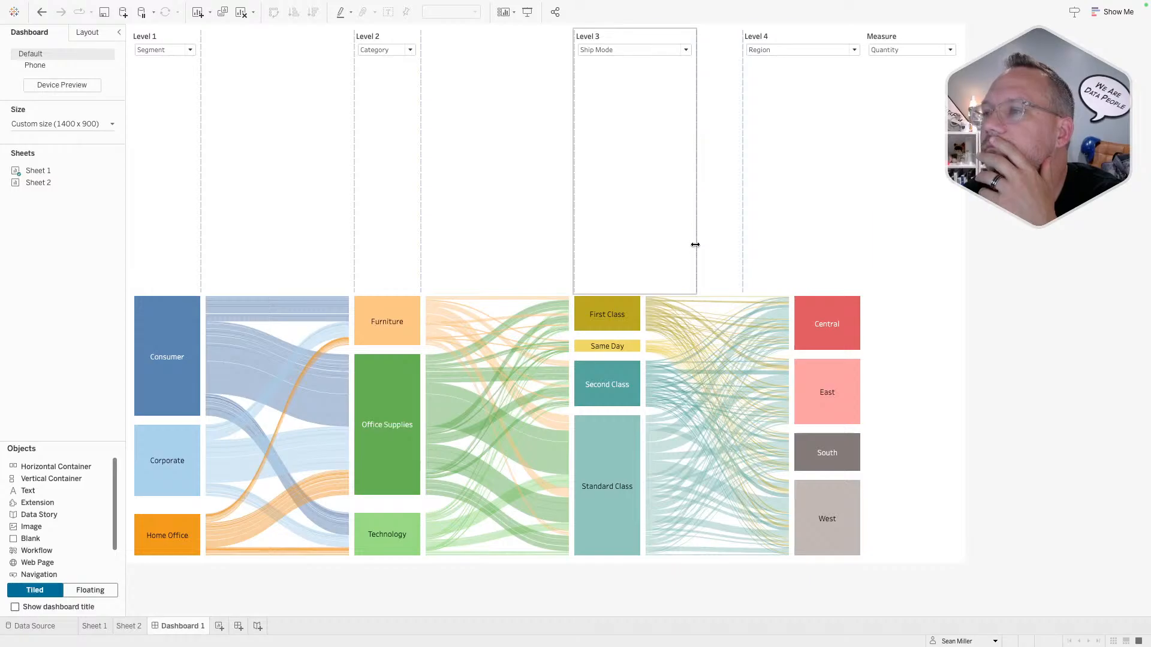
drag(695, 245, 640, 256)
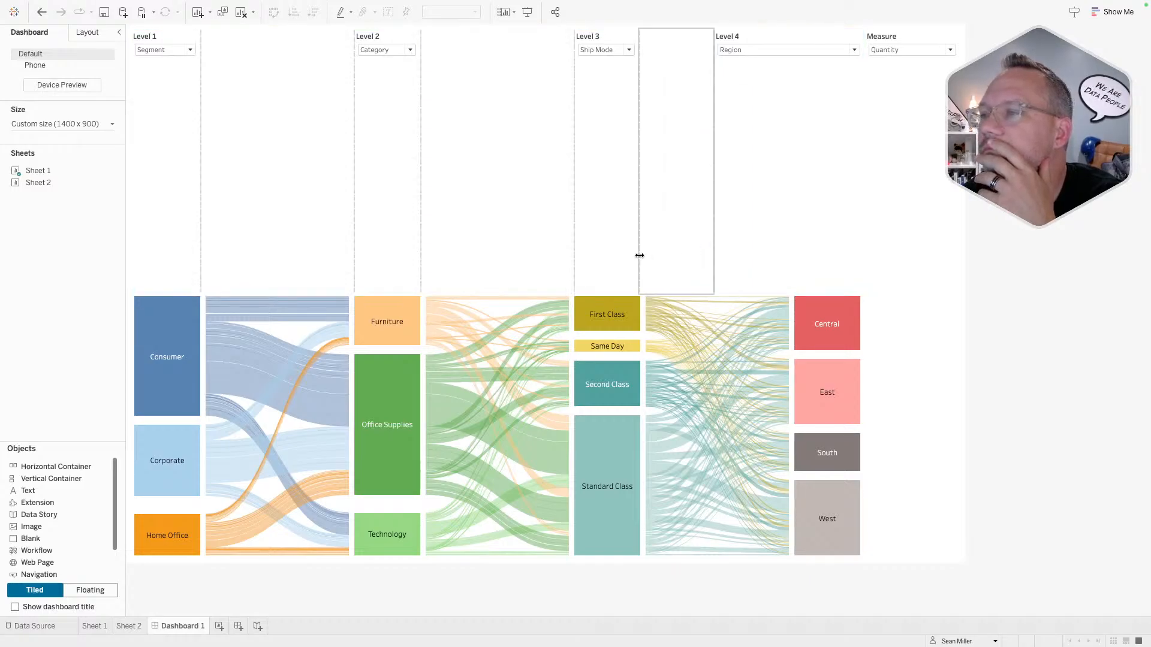
drag(715, 234, 794, 238)
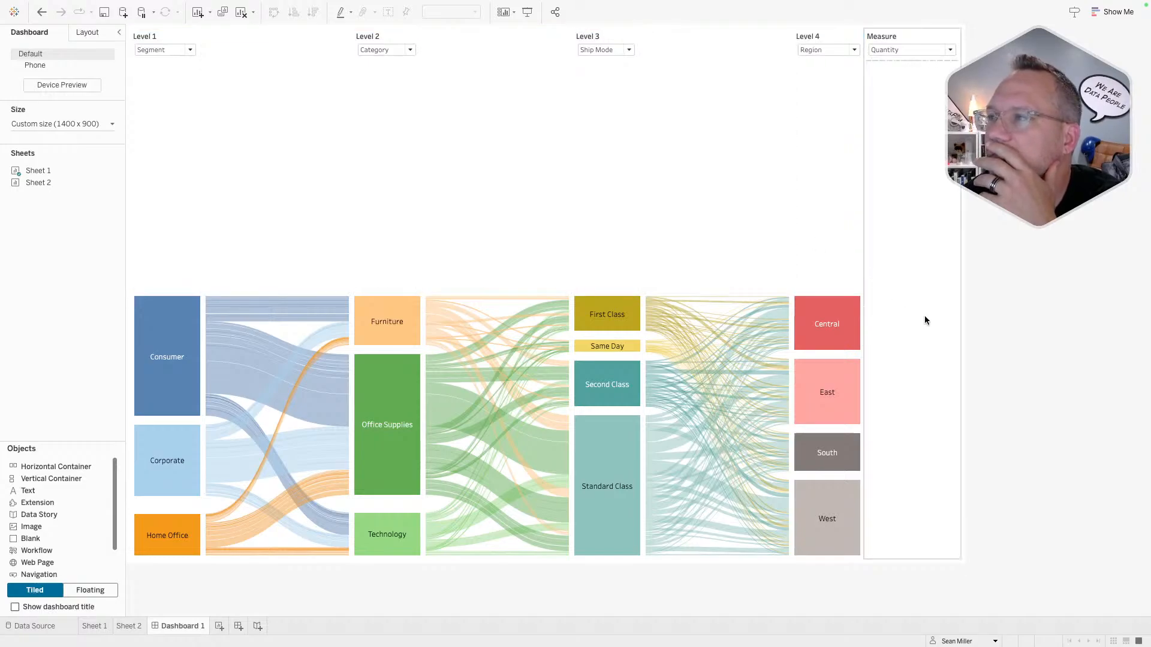
- Stretch the Sankey up beneath the dropdown row and show the 'Dashboard 1' title
click(924, 316)
click(695, 189)
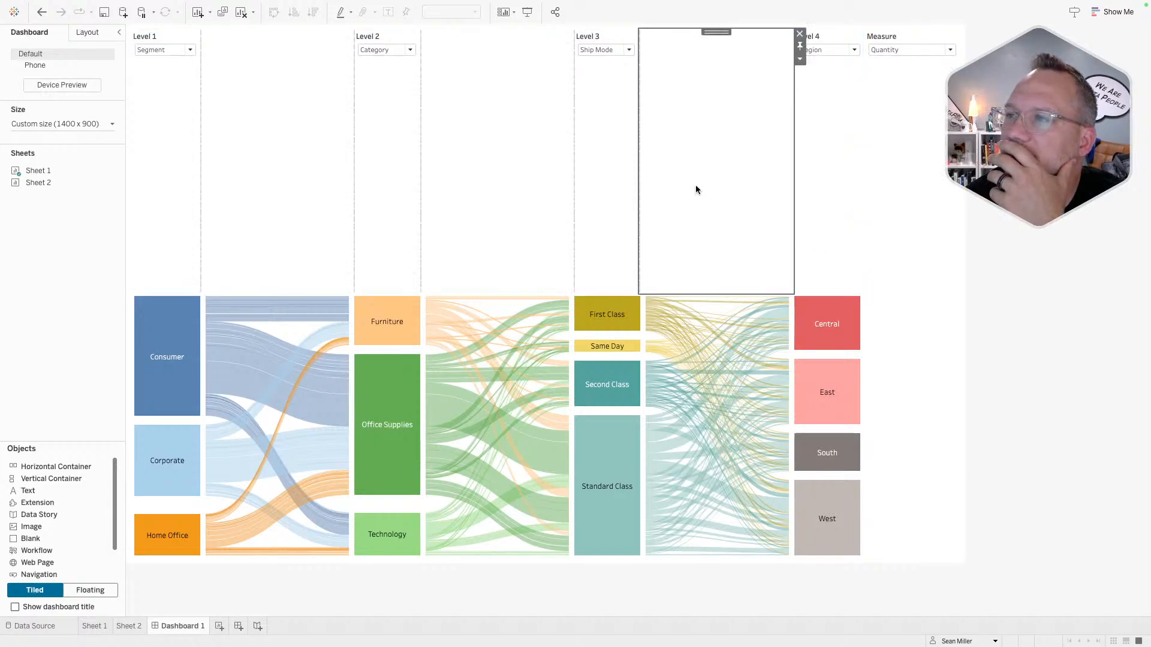
double_click(716, 33)
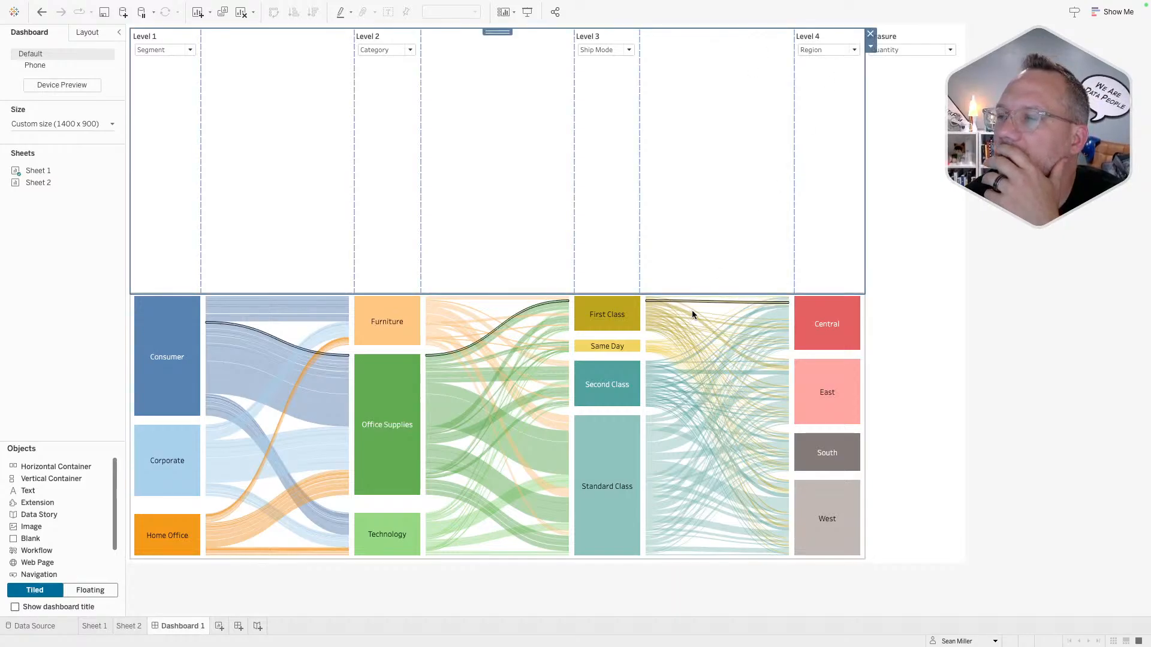
click(861, 355)
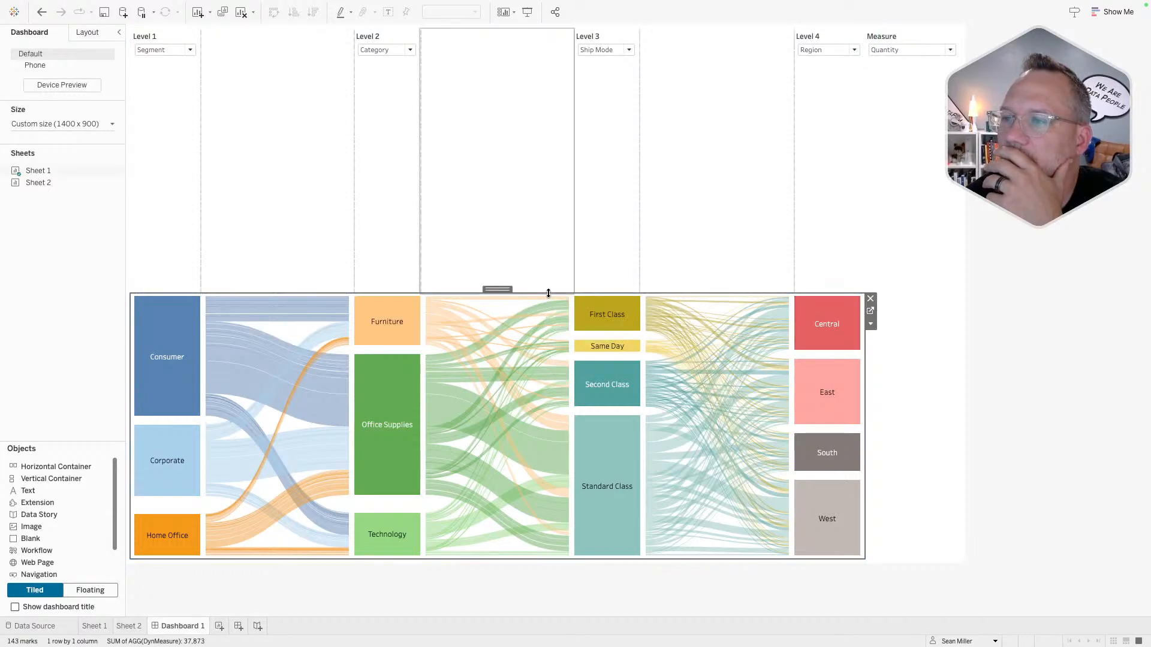
drag(548, 293, 551, 64)
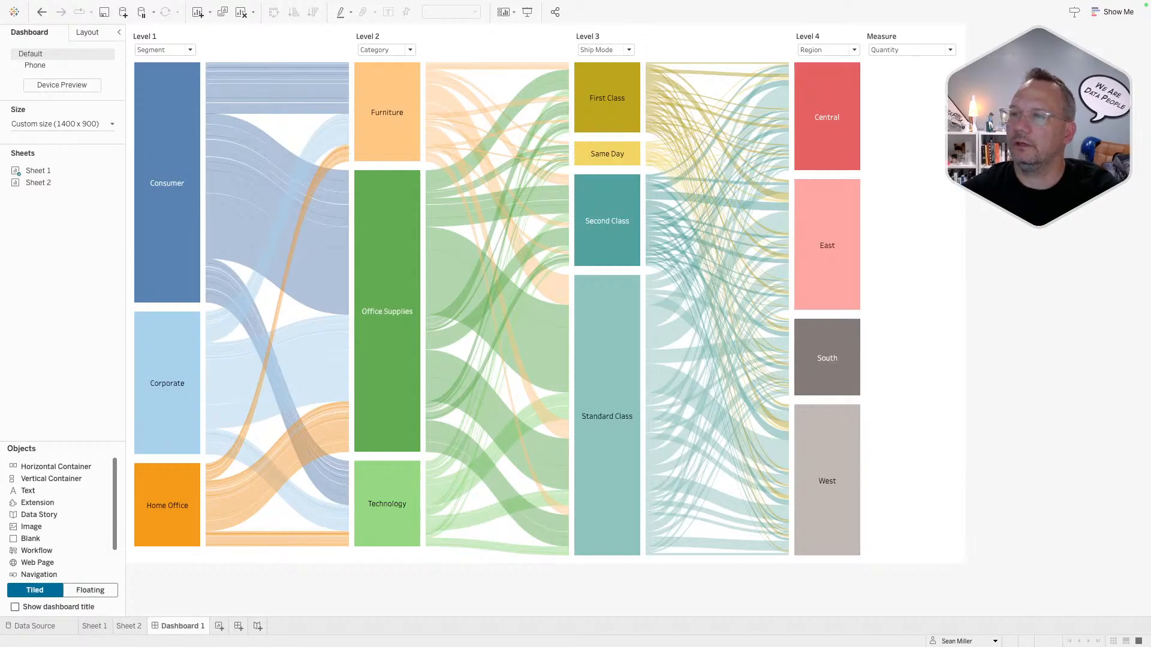
click(45, 606)
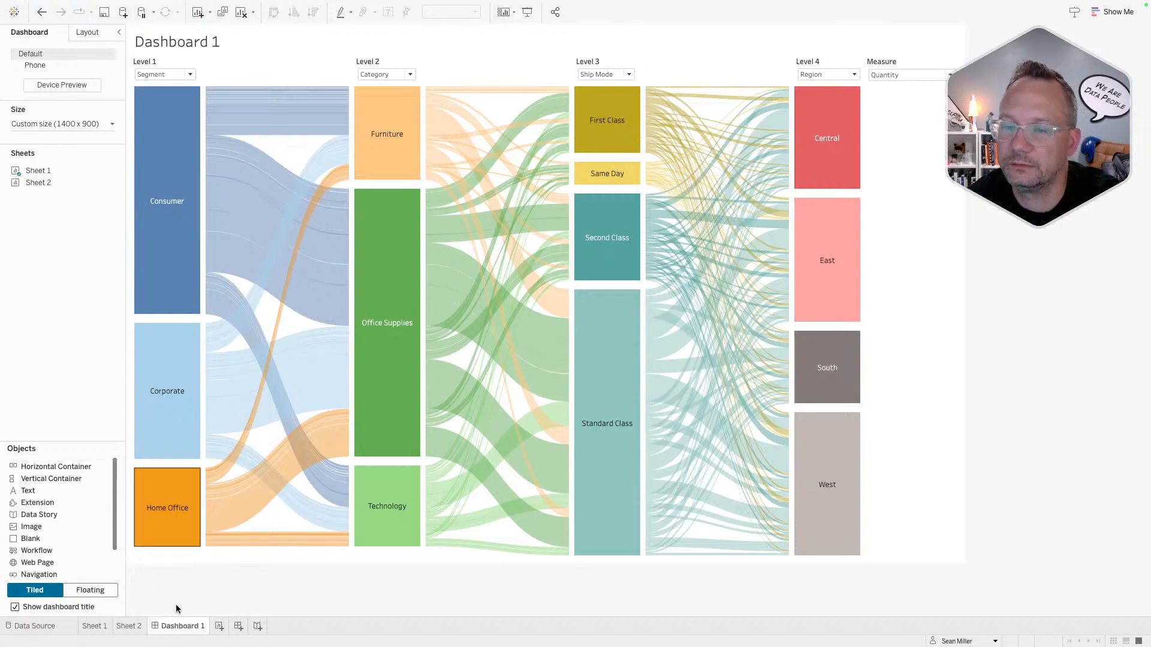
- Duplicate Dashboard 1, keeping the name Dashboard 1 (2)
right_click(184, 629)
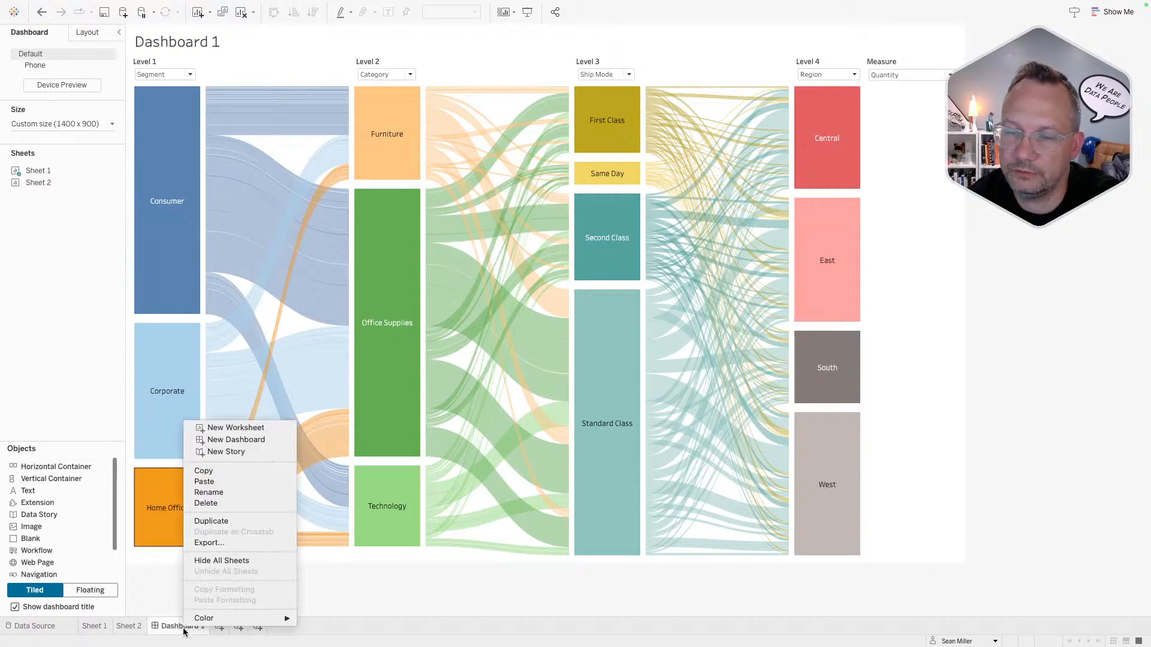
click(223, 521)
double_click(244, 626)
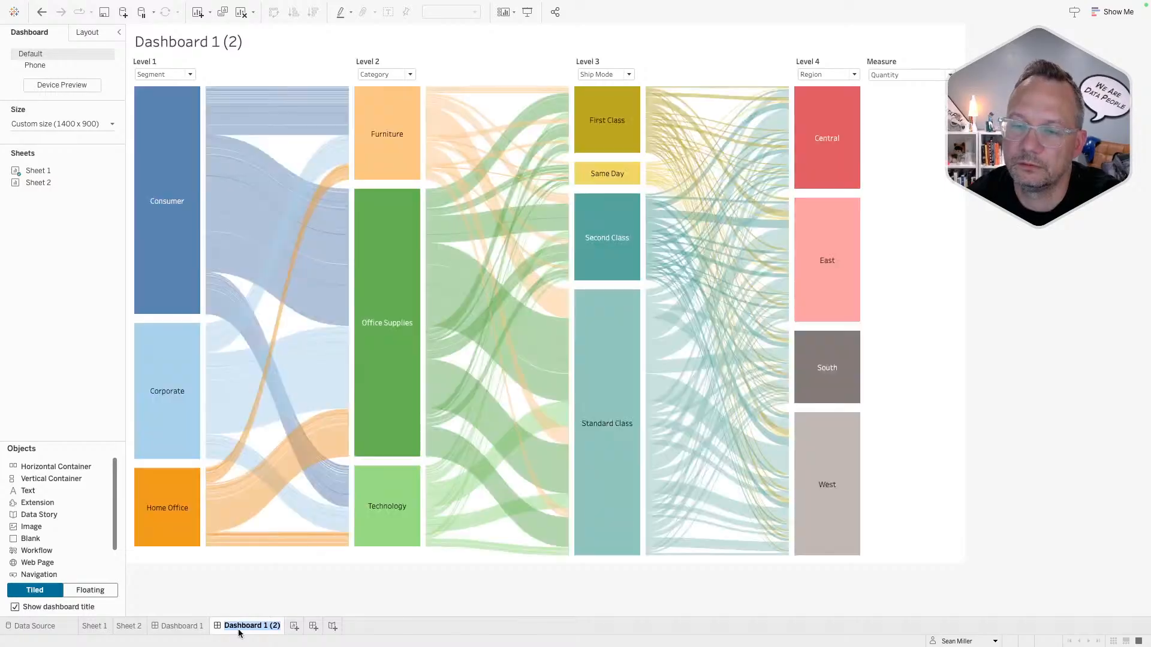
key(Return)
- Swap the copy's Sankey for Sheet 2 and hide the Sheet 2 title
mouse_move(113, 185)
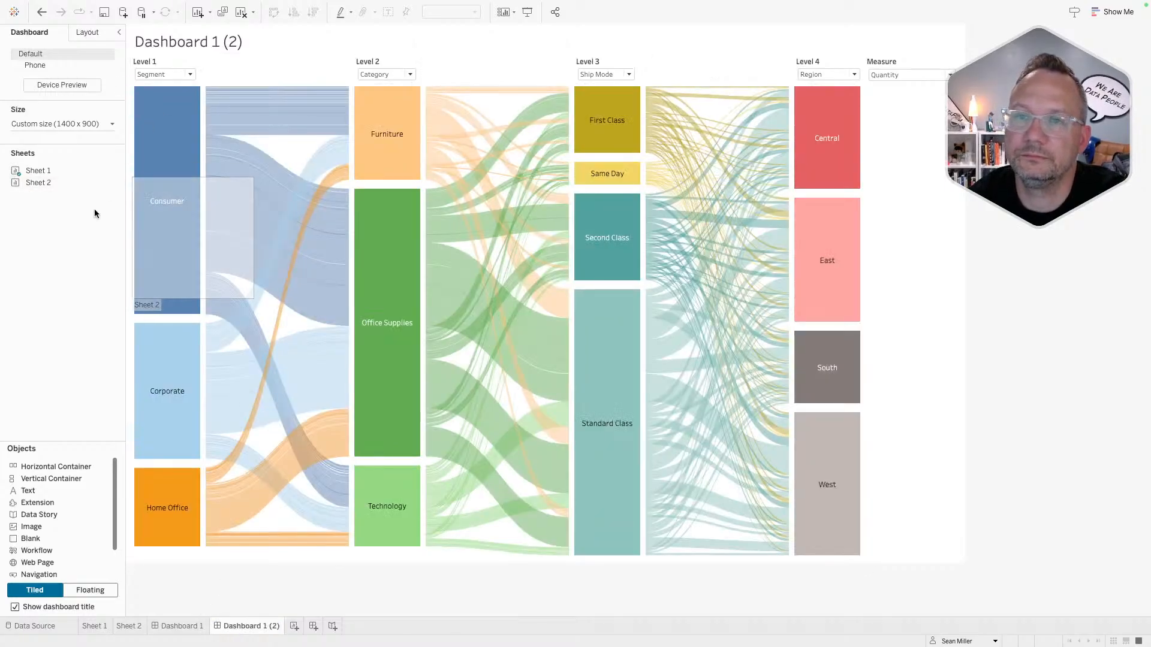
click(202, 105)
click(202, 105)
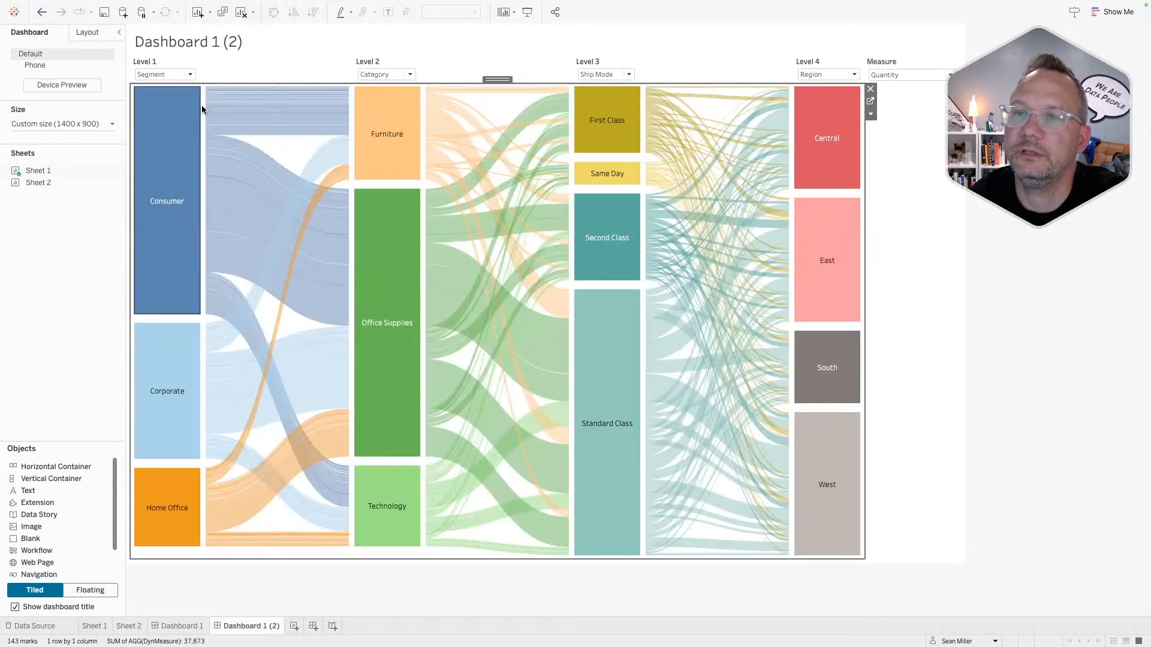
click(109, 181)
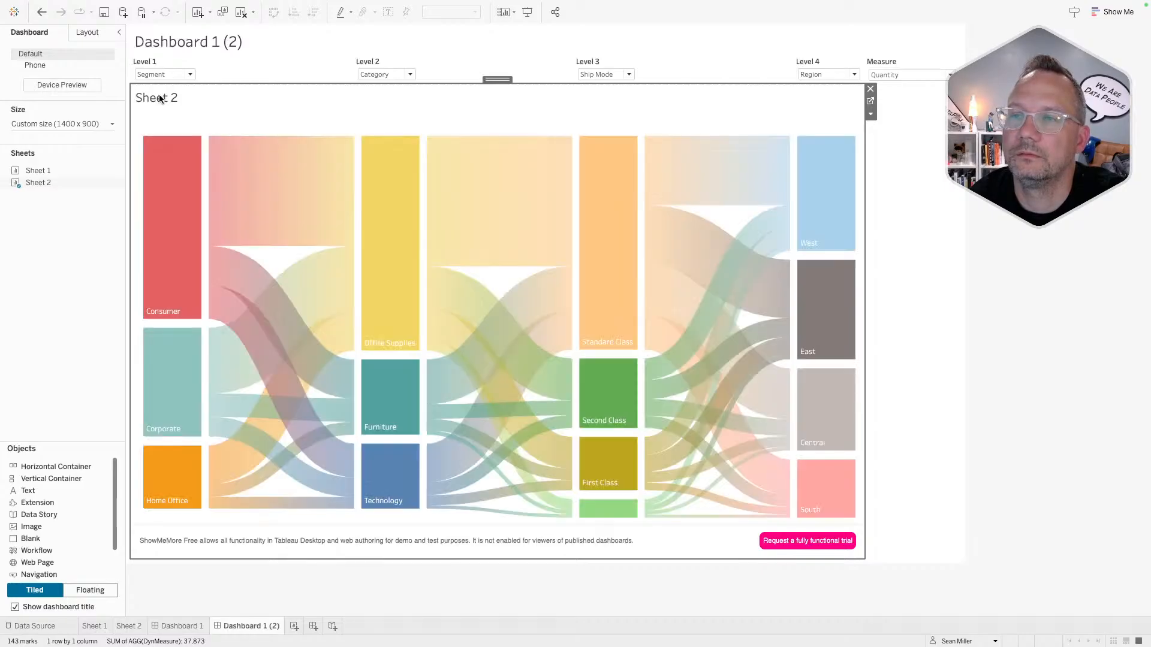
right_click(160, 99)
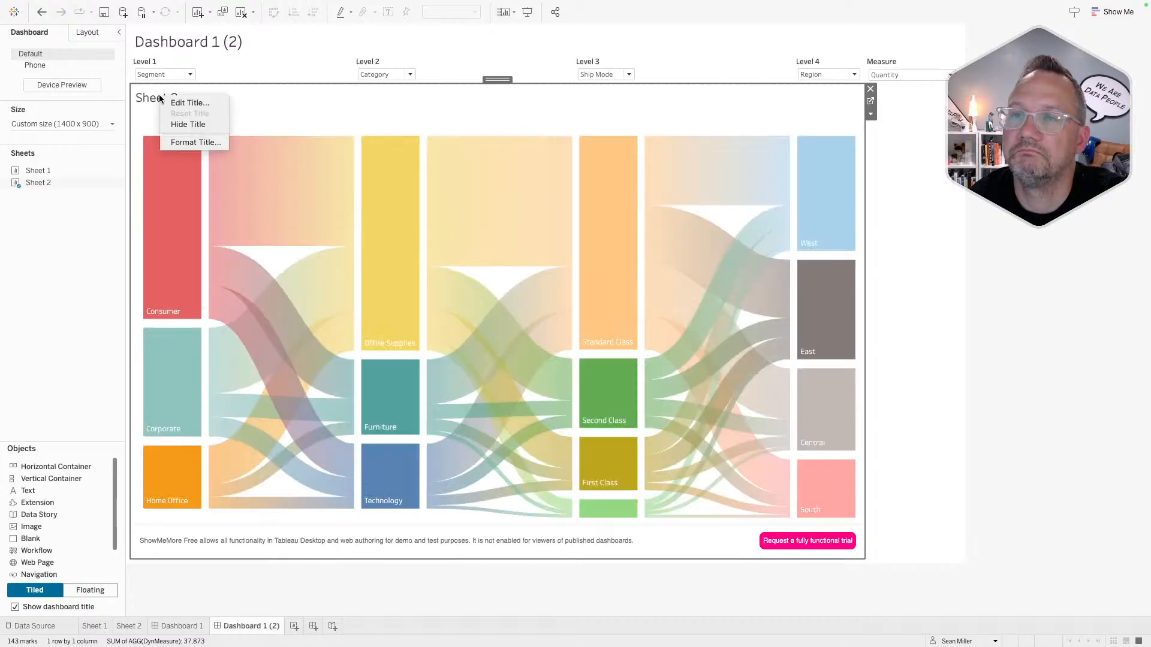
click(178, 123)
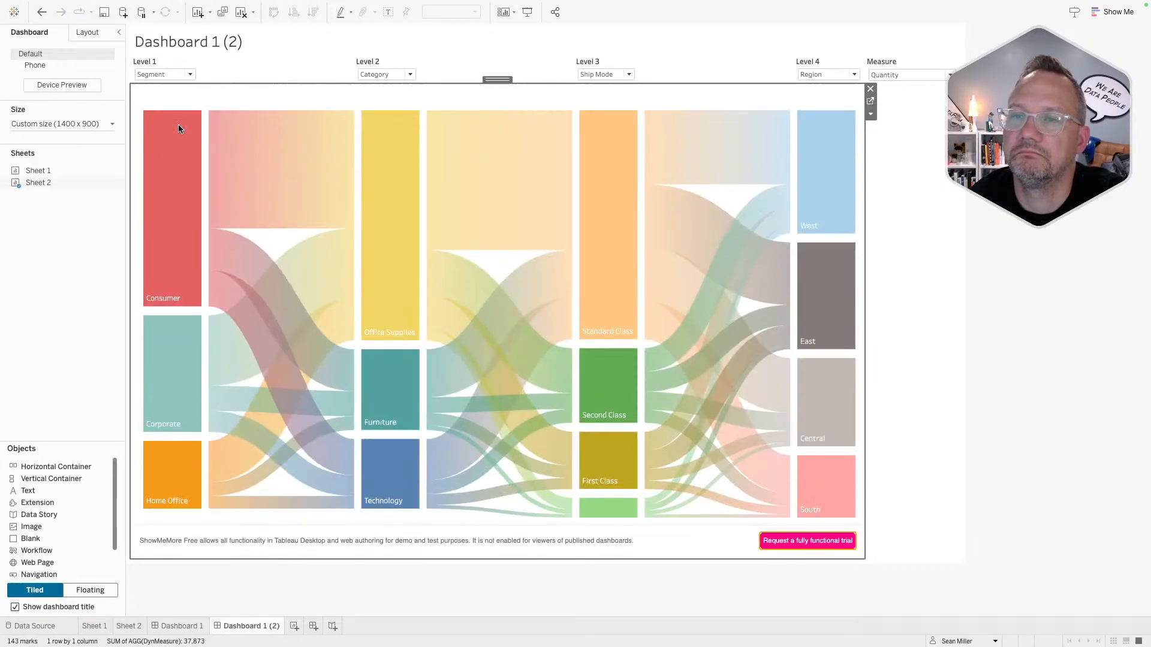
click(196, 98)
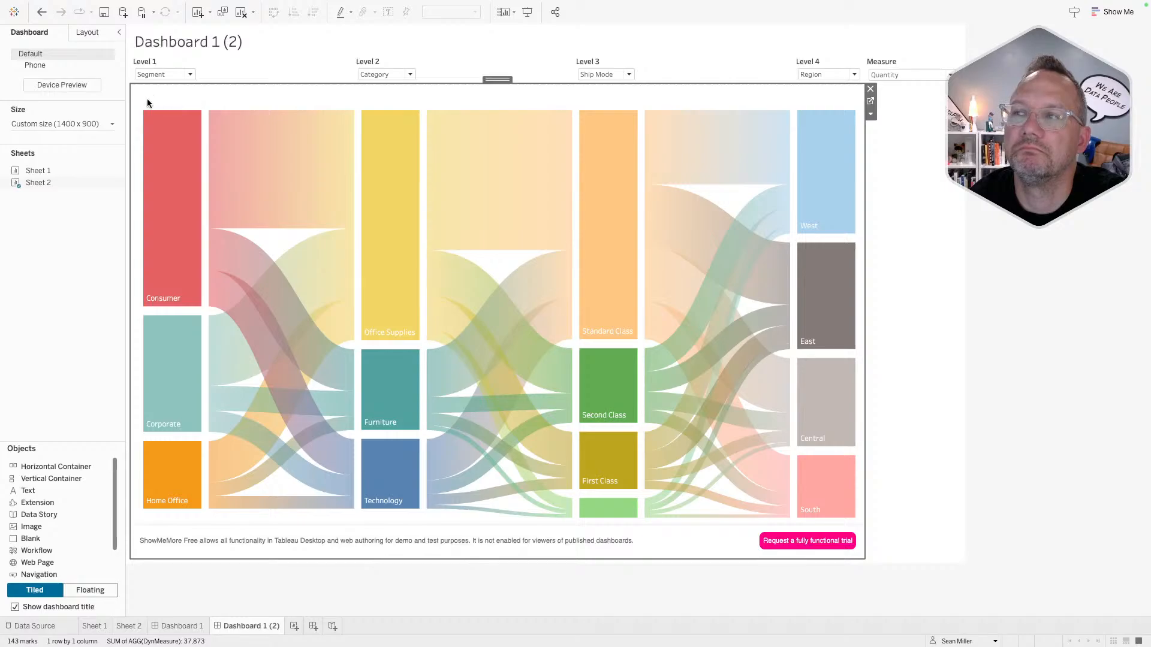
mouse_move(143, 97)
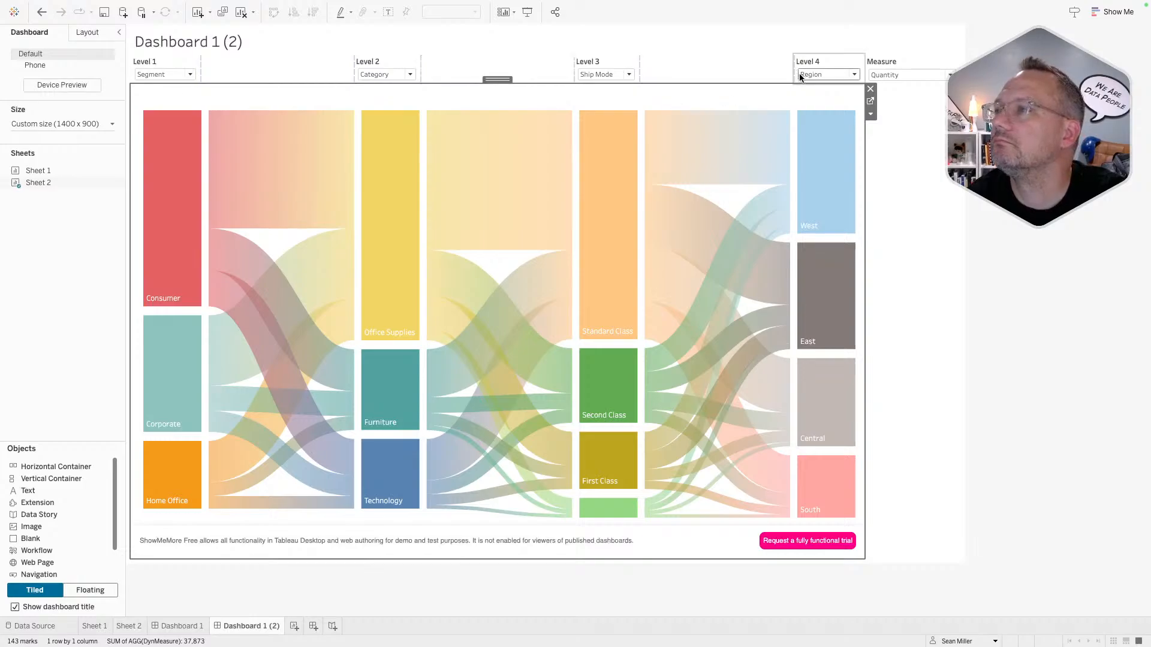
mouse_move(850, 109)
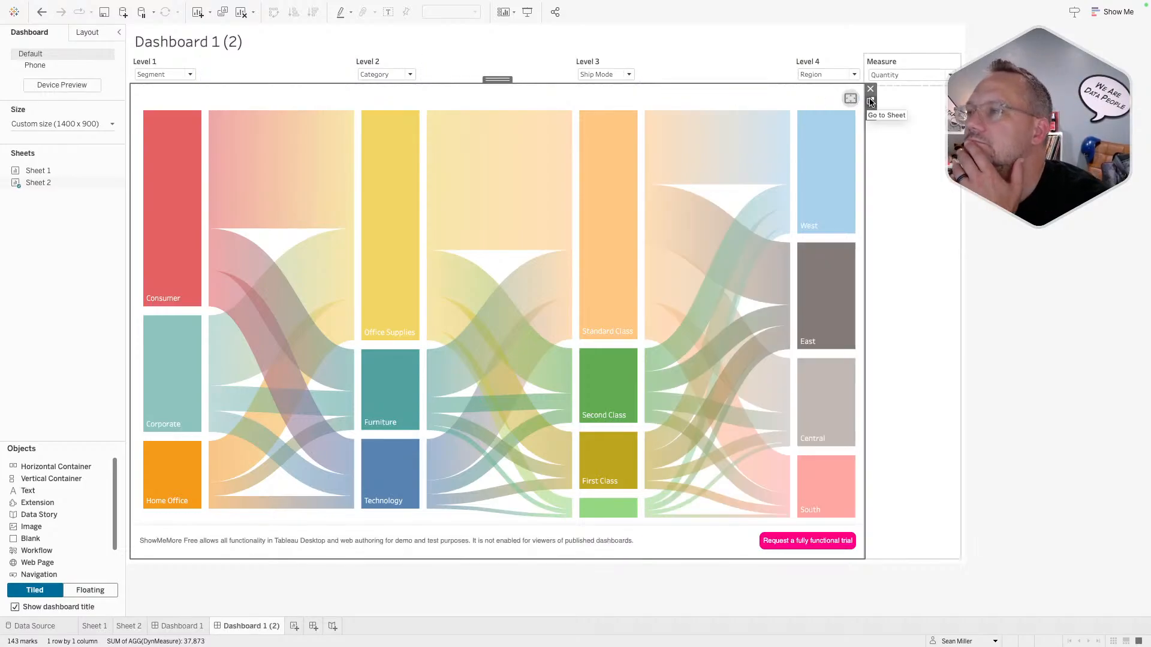
click(947, 194)
click(1056, 244)
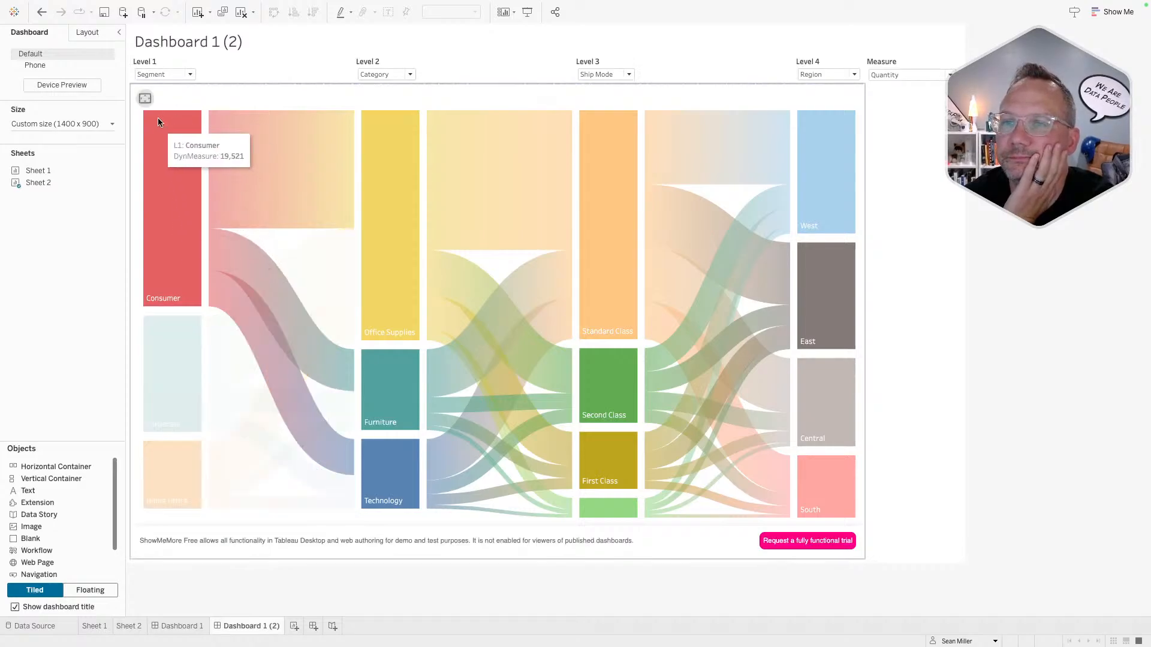
- Set the Level dropdowns to Region, Segment, Category and Ship Mode
click(161, 77)
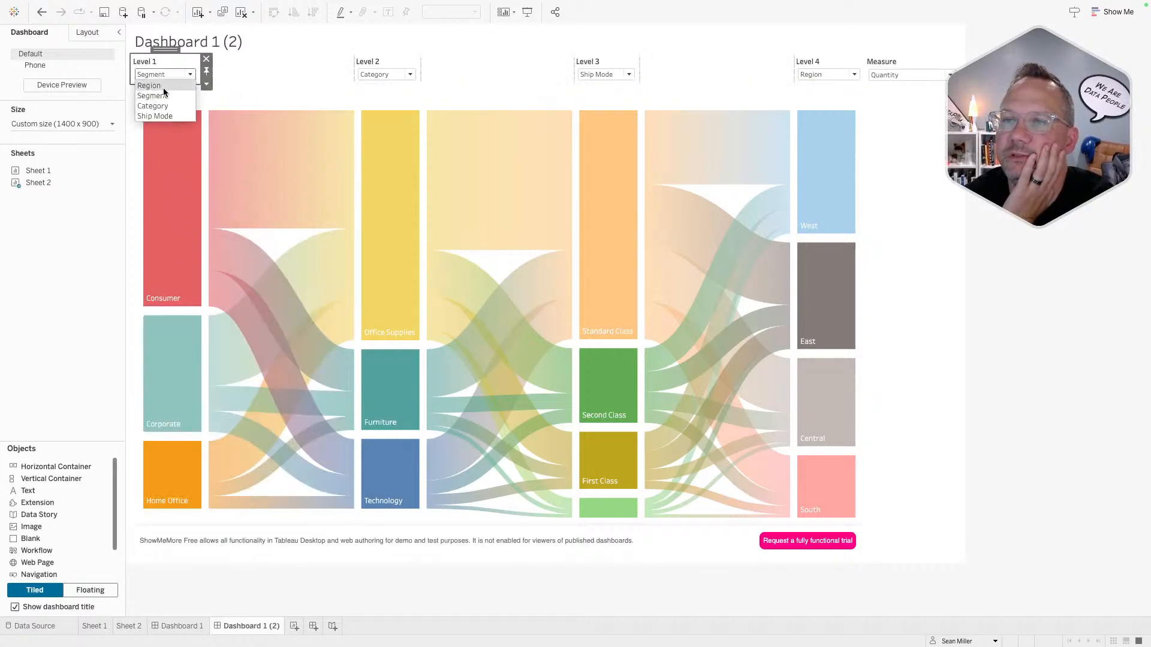
click(163, 88)
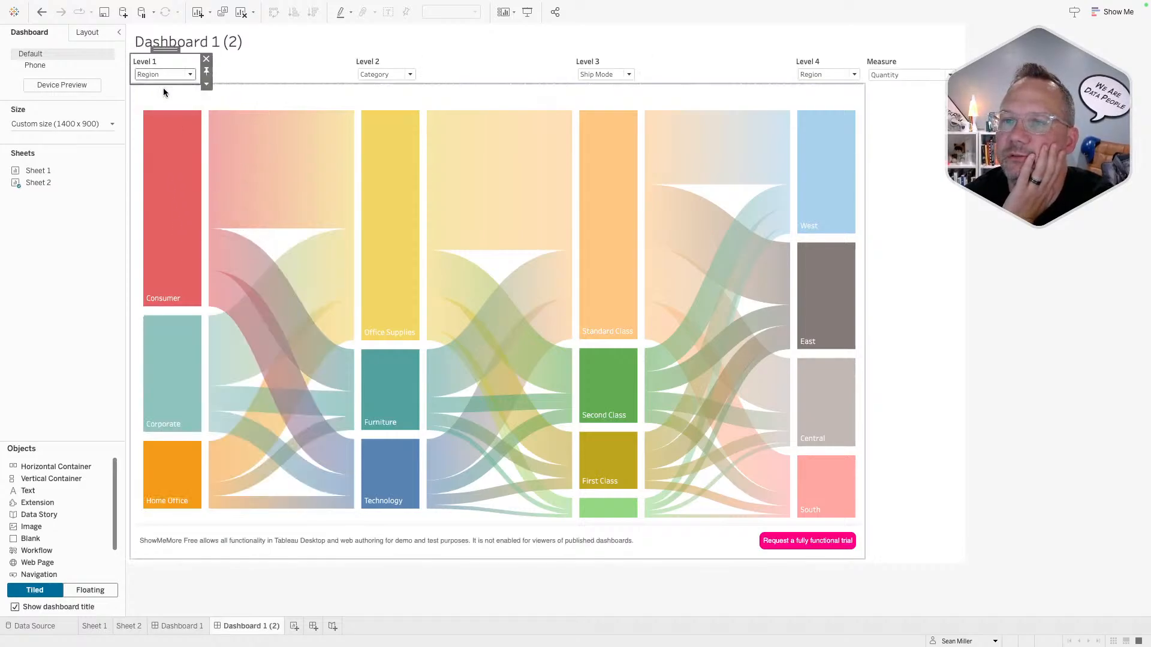
click(397, 73)
click(394, 95)
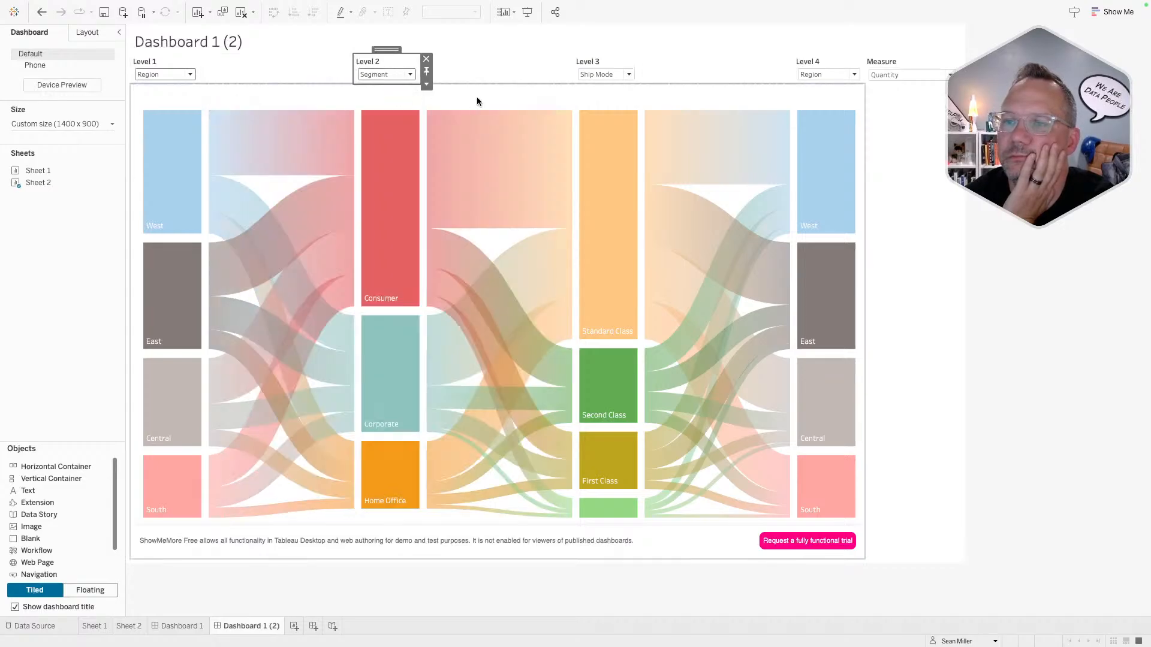
click(595, 75)
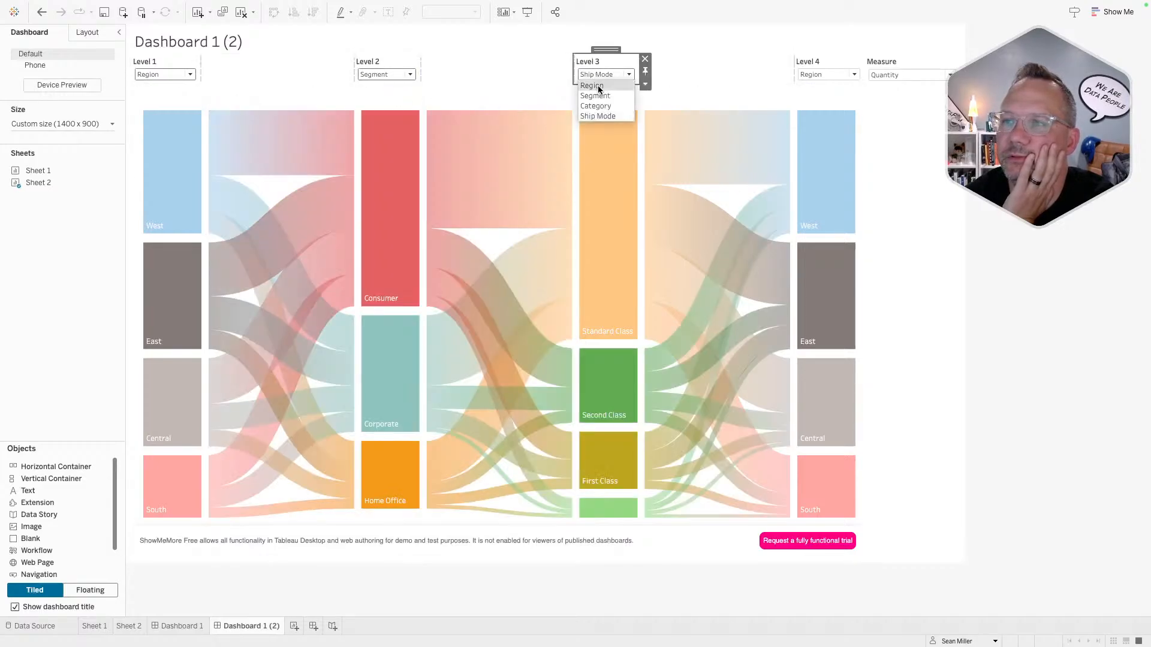
click(599, 106)
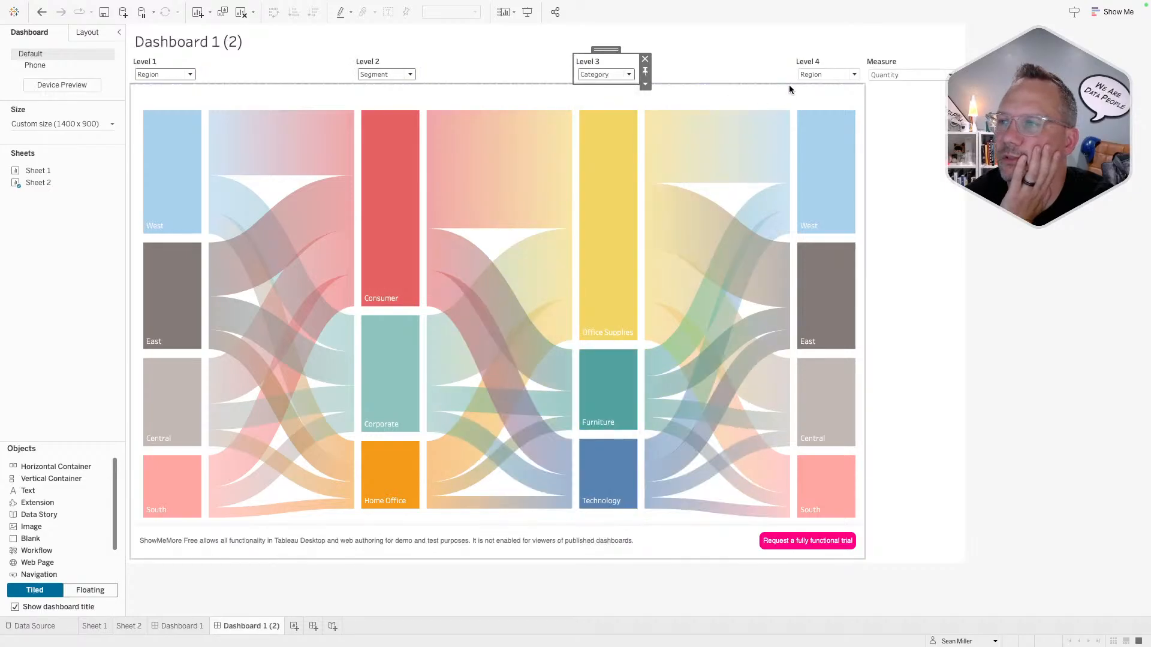
click(807, 74)
click(817, 116)
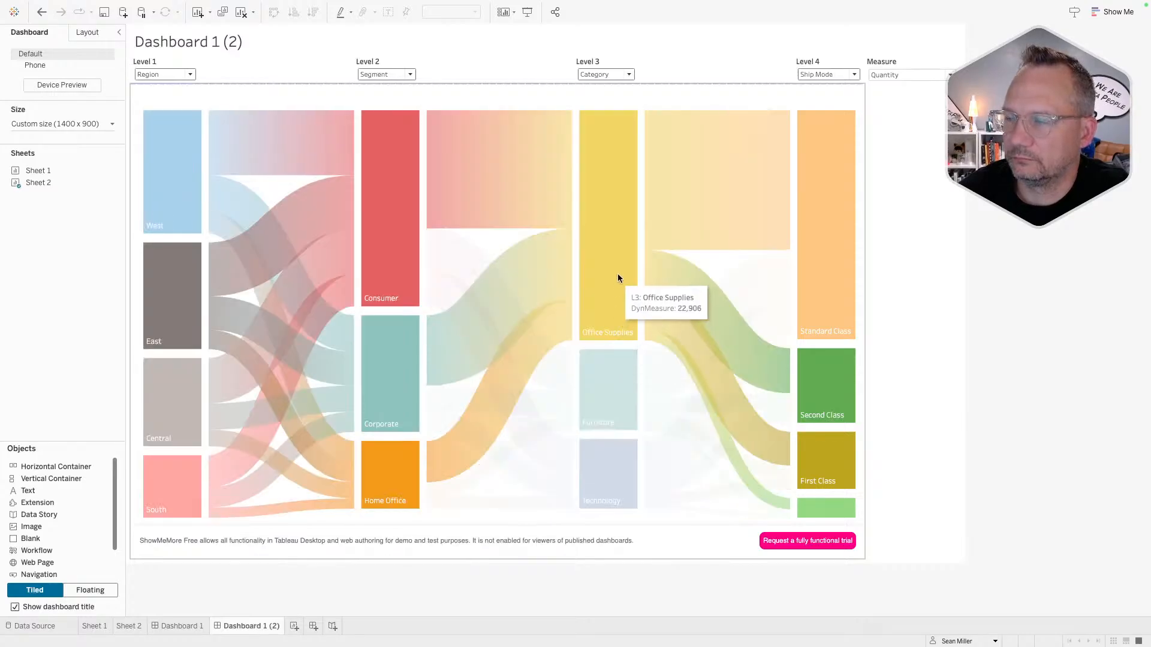
- On Dashboard 1, highlight the East region's Sankey flows, then clear the highlight
click(189, 627)
click(175, 141)
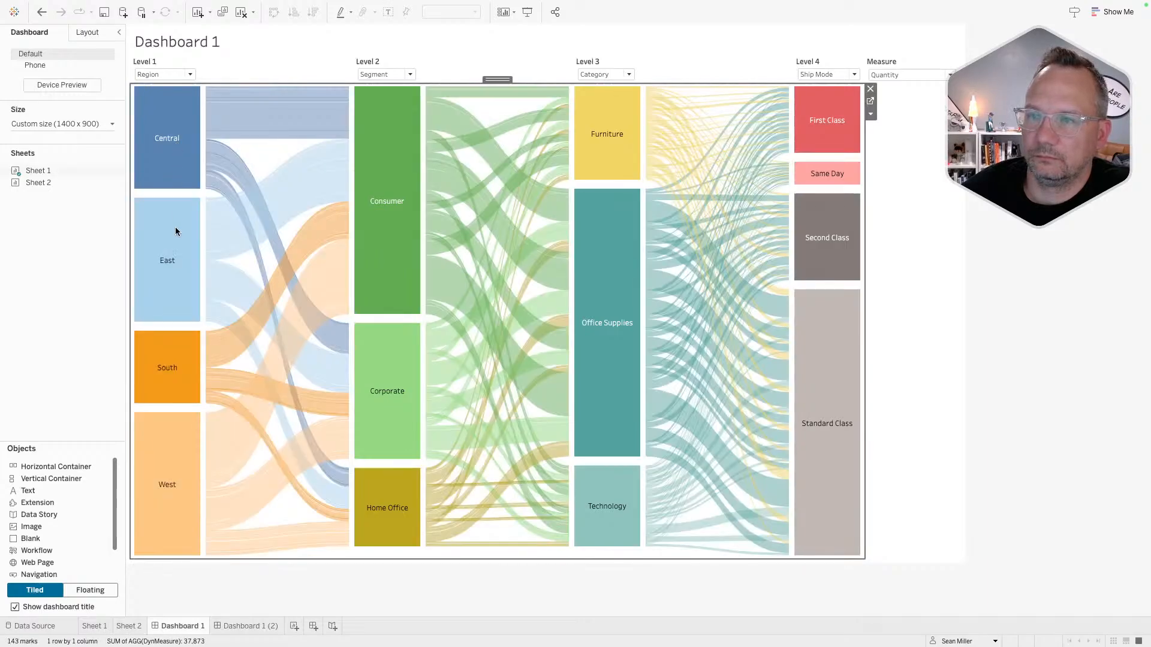
click(192, 222)
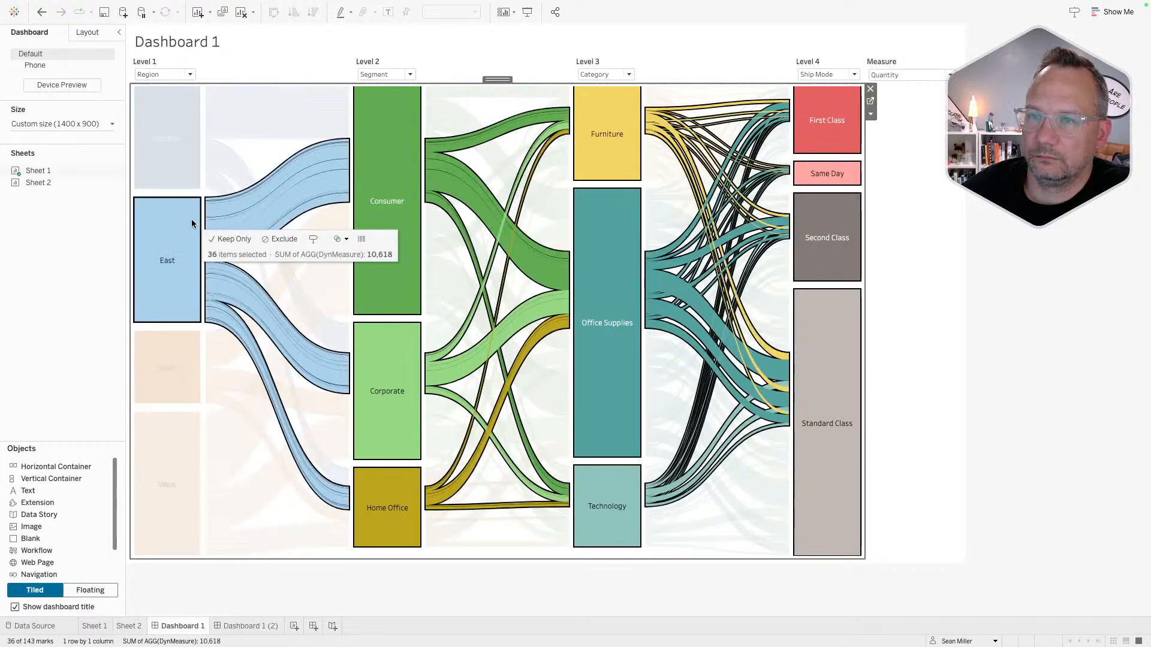
click(191, 219)
click(89, 291)
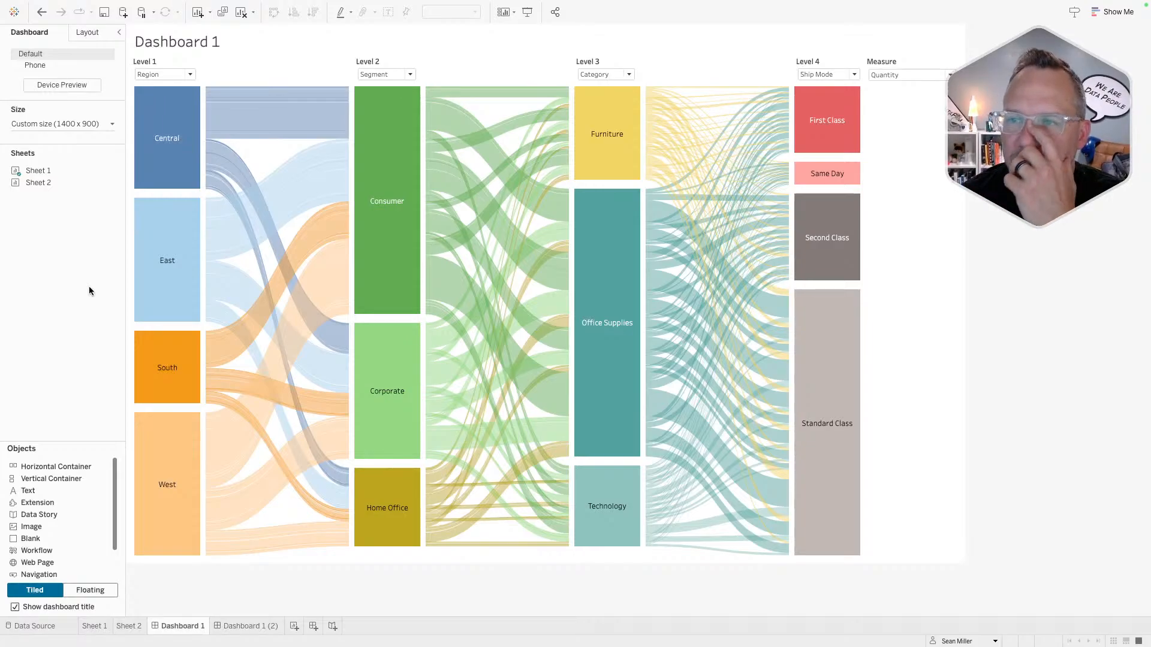
- Return to Dashboard 1 (2) and select its Sankey sheet zone
click(241, 628)
click(180, 627)
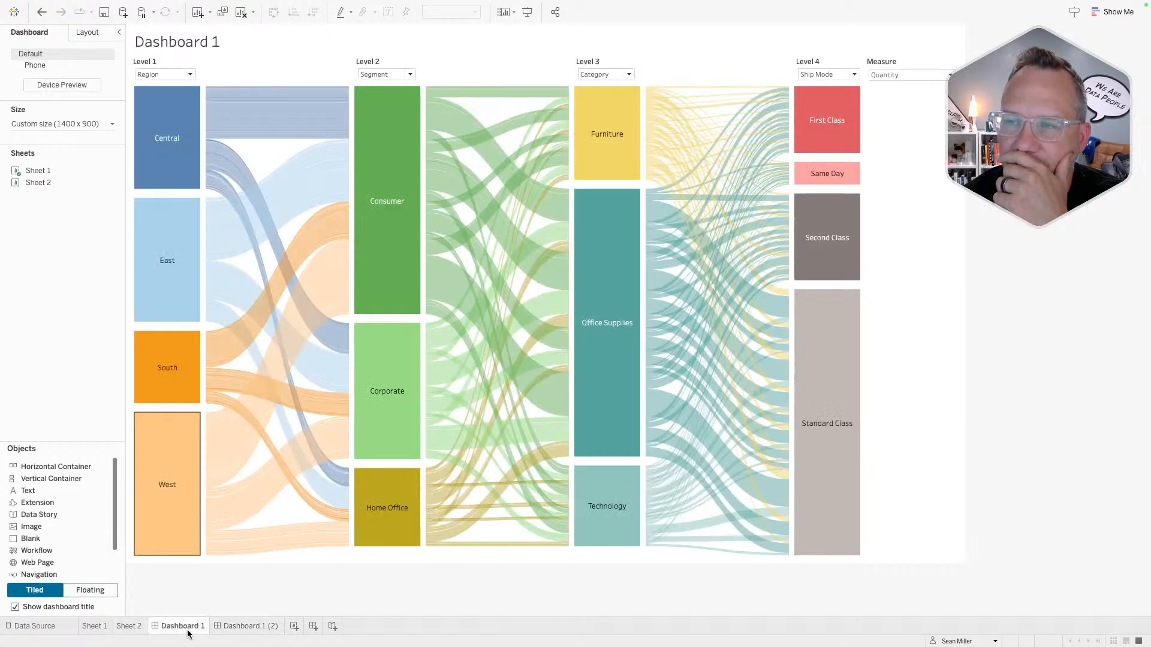
click(246, 627)
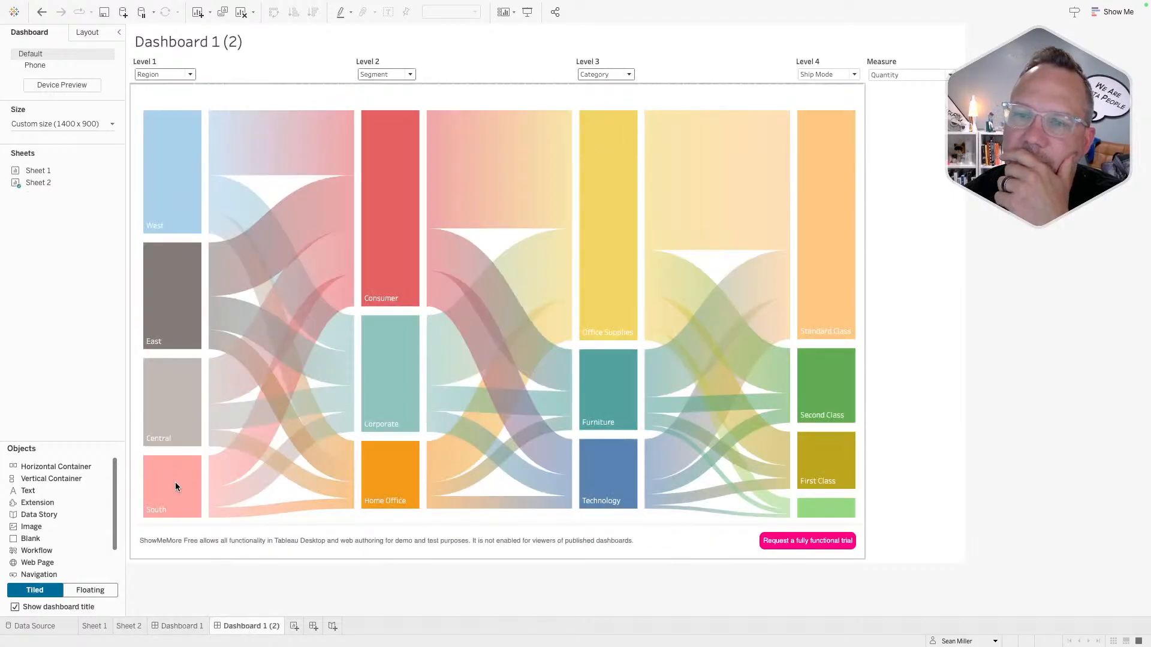
click(136, 449)
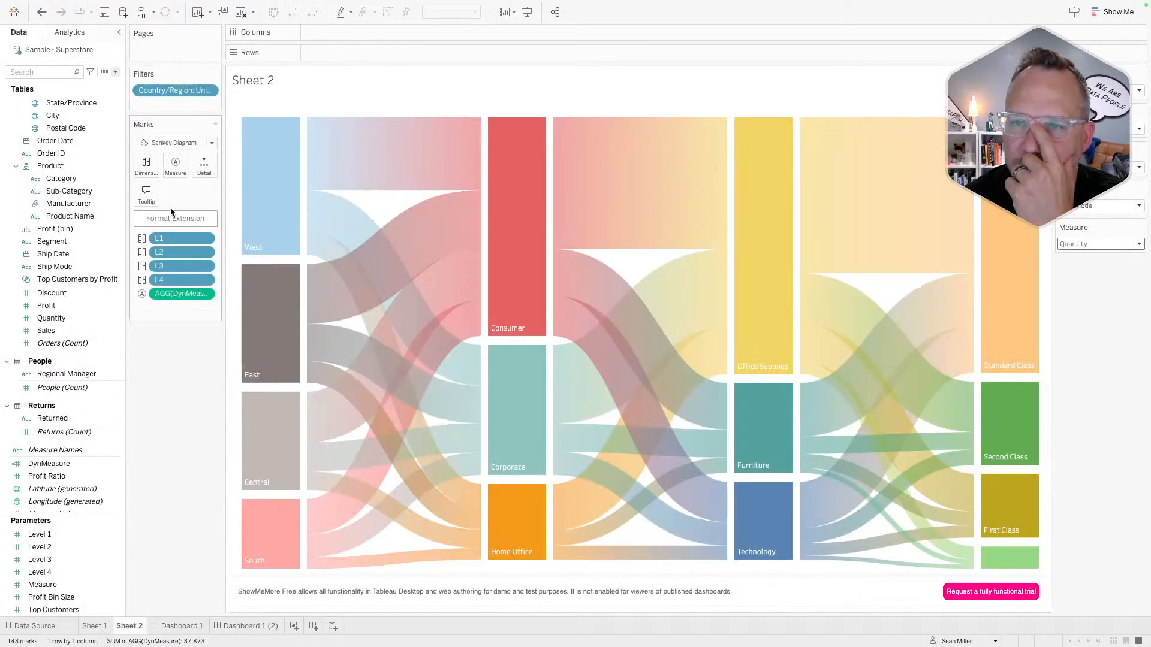
- Format the Sankey extension: vertical node padding 10, horizontal 4, link opacity 38%, node opacity 100%
click(170, 218)
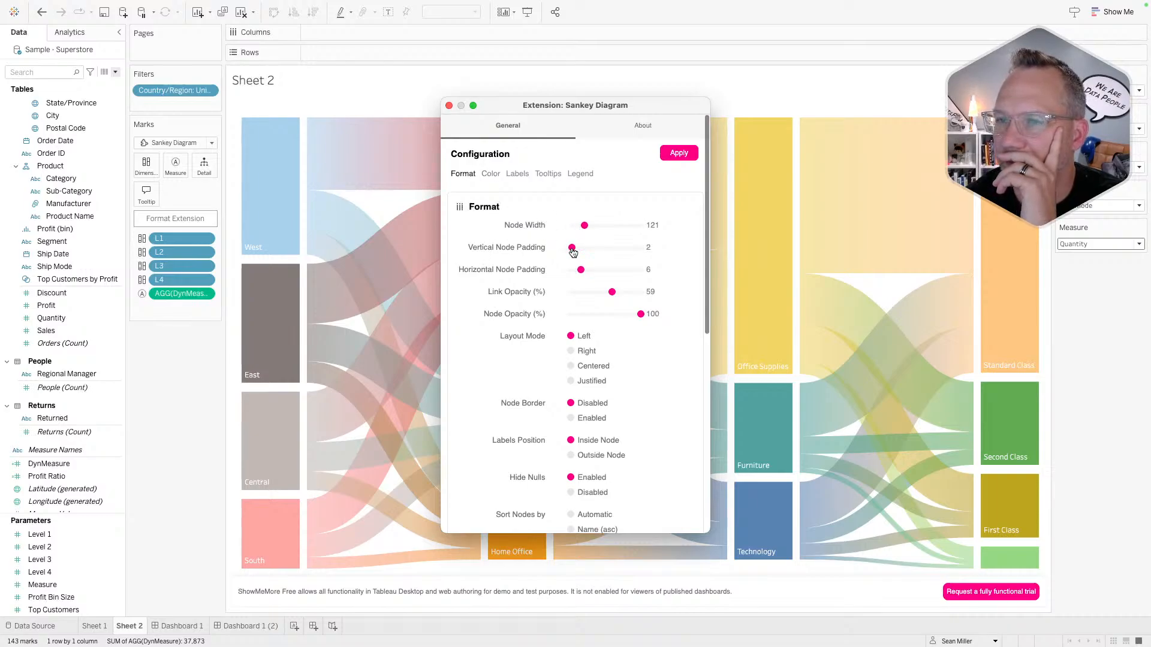
click(577, 248)
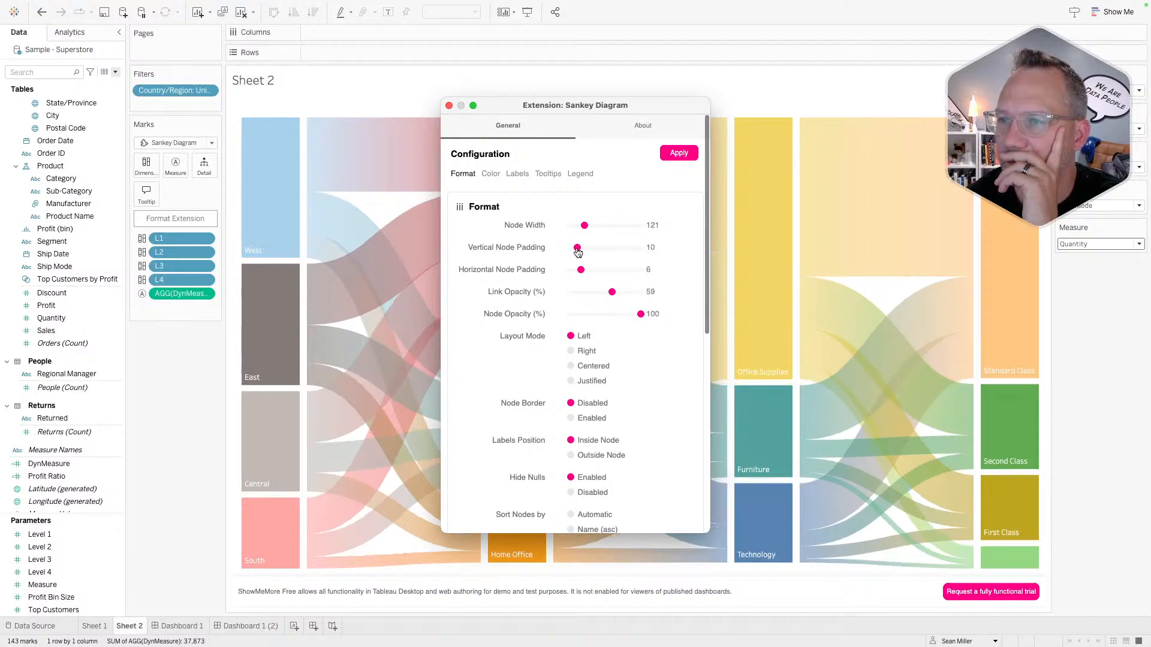
click(577, 270)
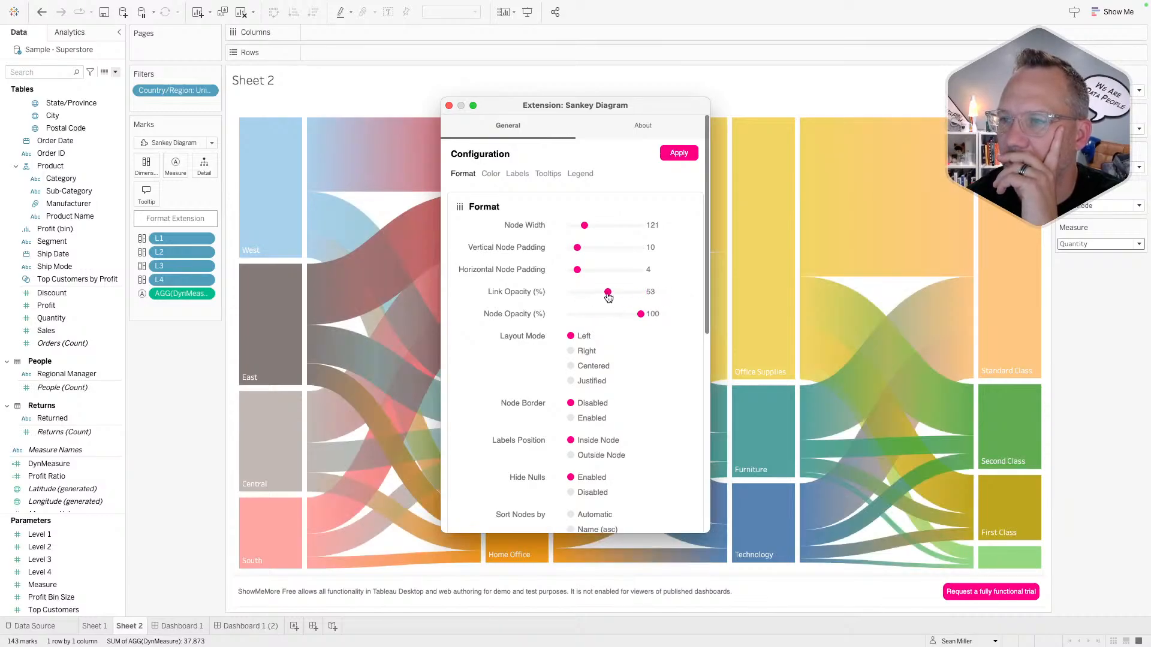
drag(608, 297, 597, 296)
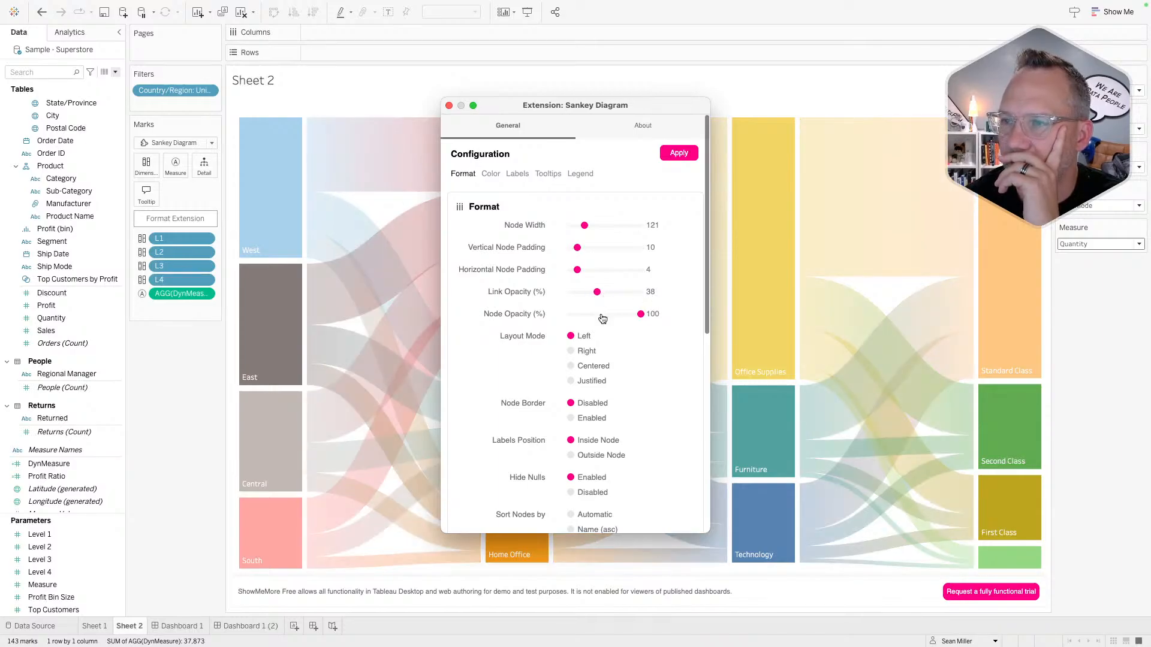
drag(601, 320, 696, 317)
scroll(657, 401, down, 10)
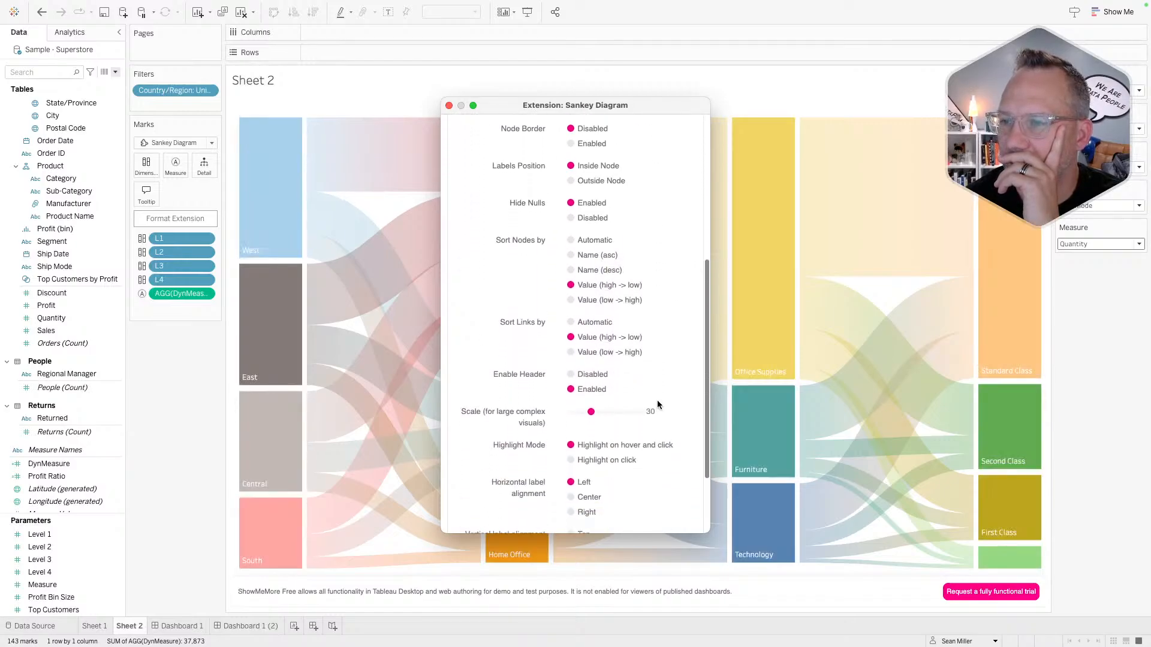
scroll(657, 403, down, 5)
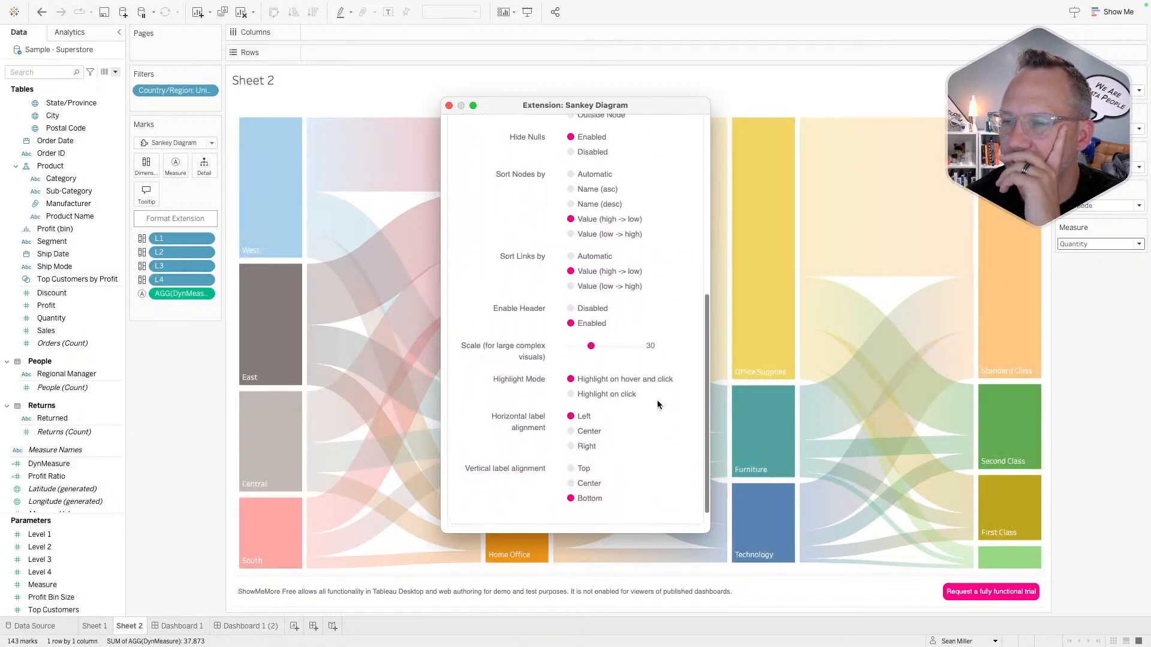
scroll(657, 403, up, 15)
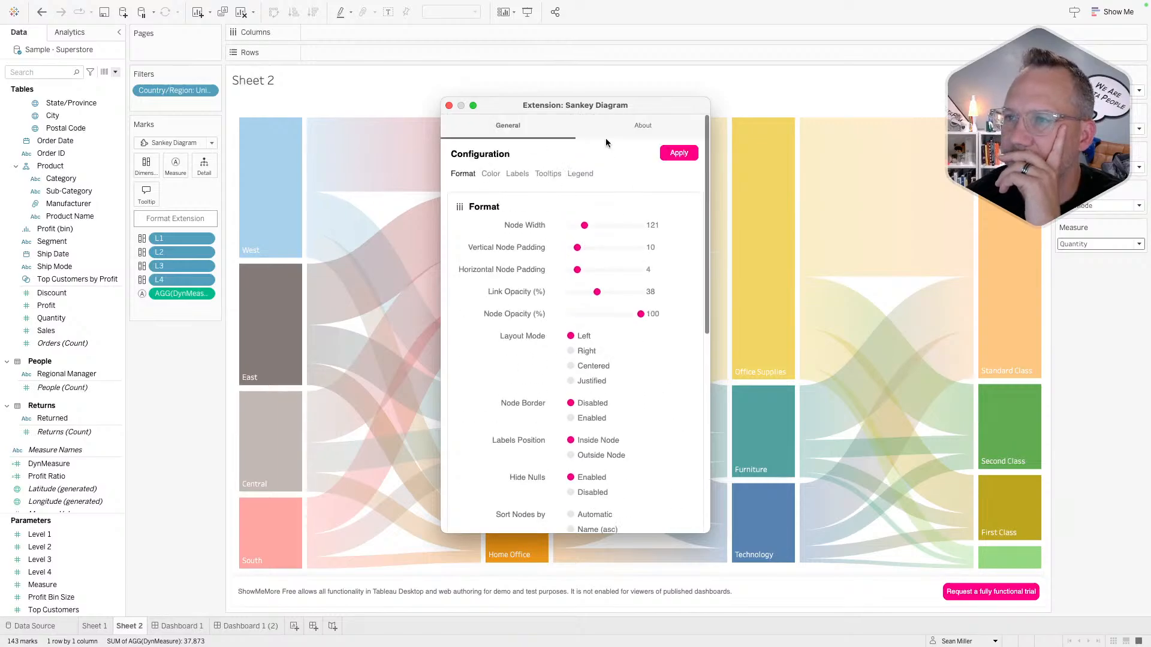
- Close the extension settings and return to Dashboard 1 (2)
click(449, 106)
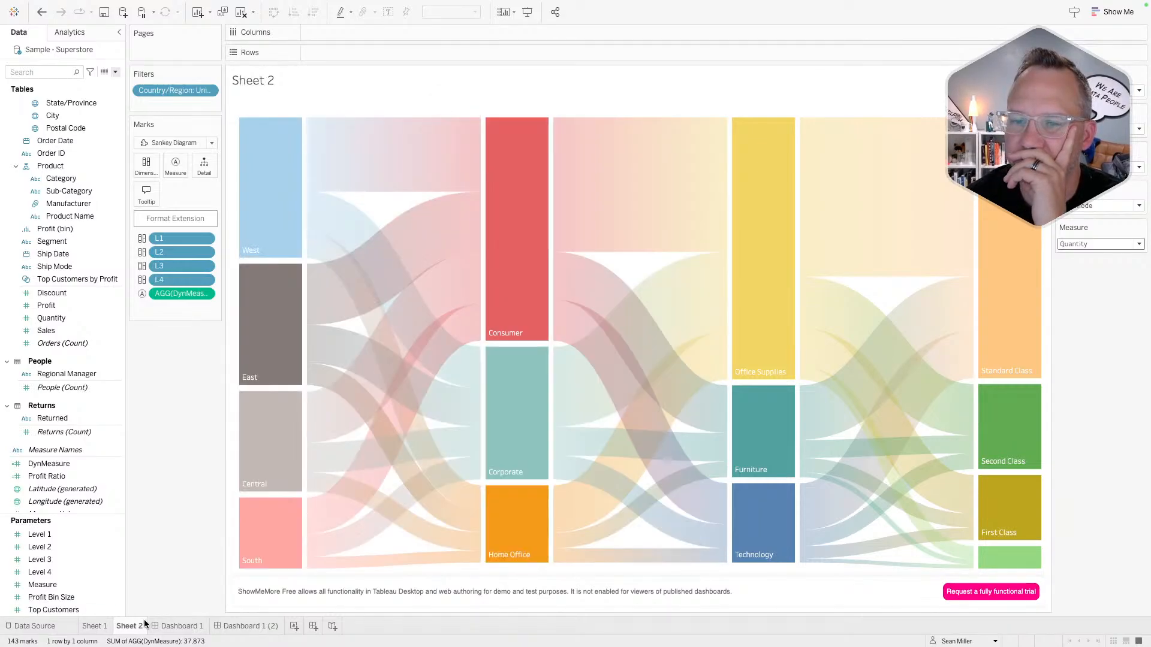
click(178, 626)
click(234, 626)
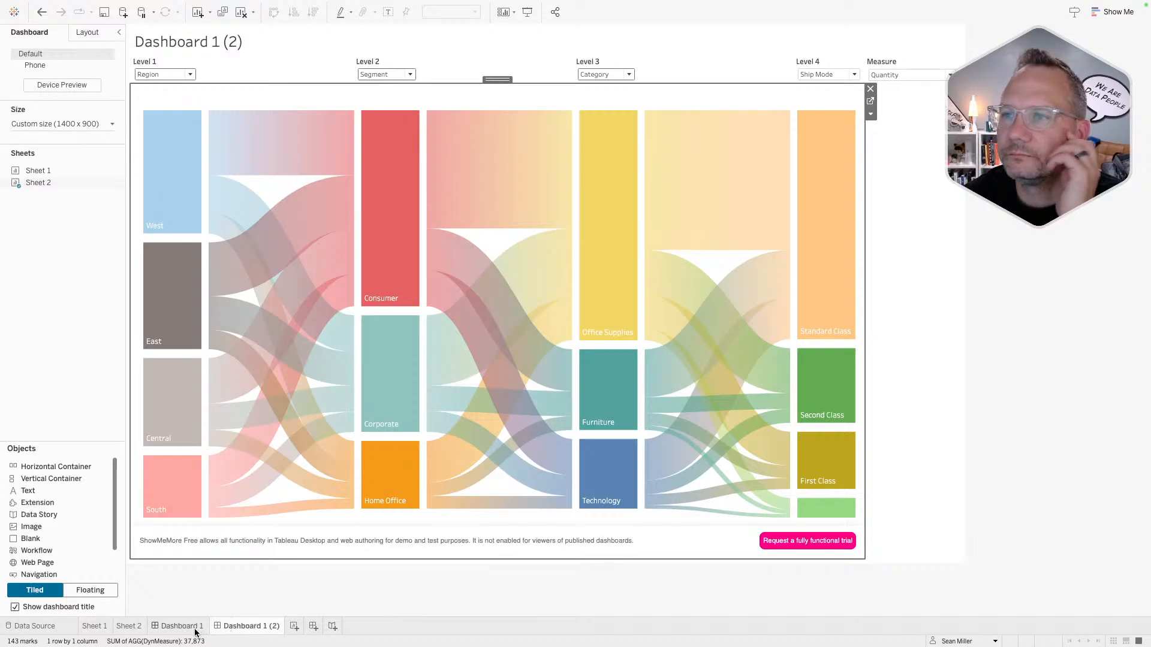
- Switch the dashboard's Measure parameter from Profit to Sales, then go to the Sankey's Sheet 2
click(284, 607)
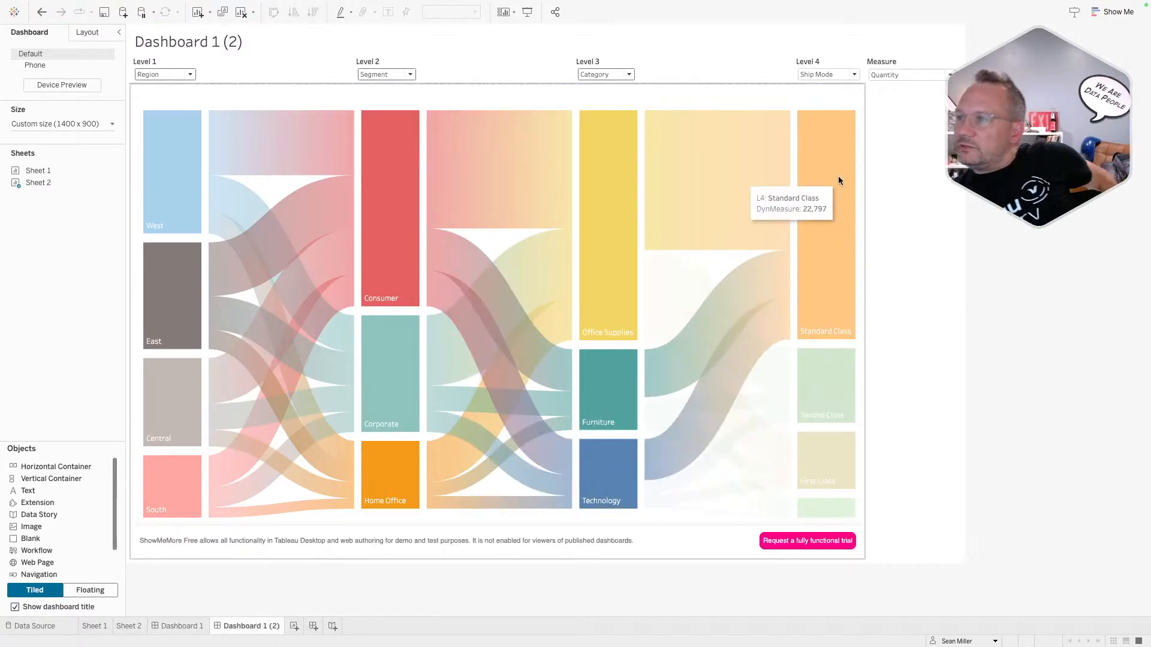
click(916, 74)
click(900, 96)
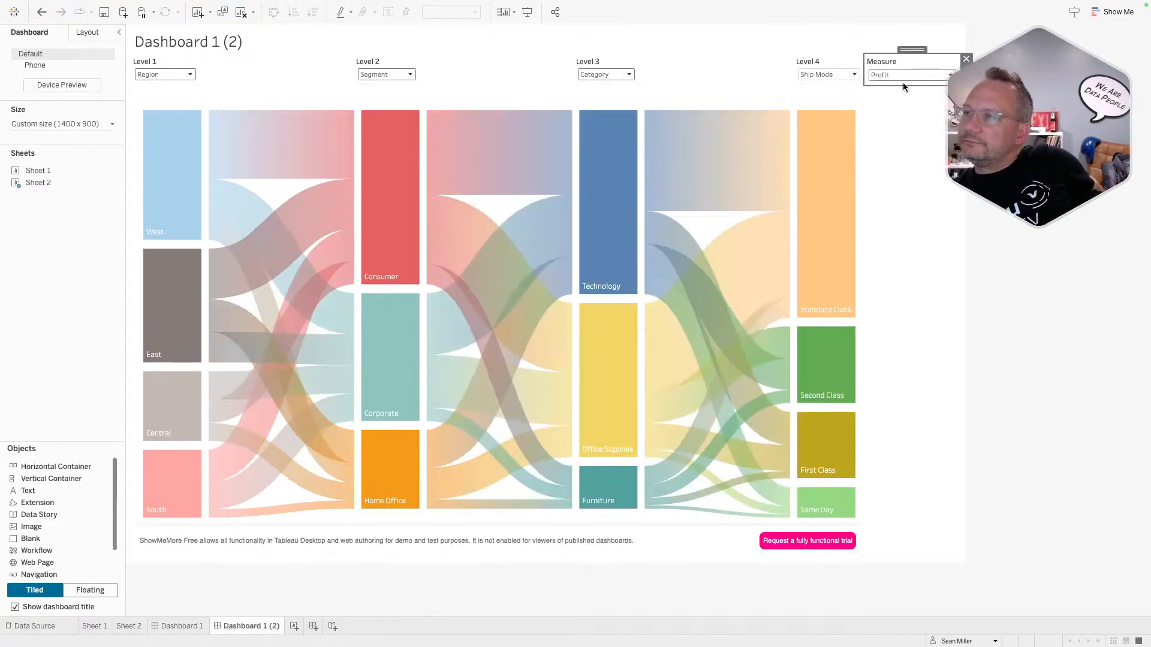
click(904, 77)
click(897, 86)
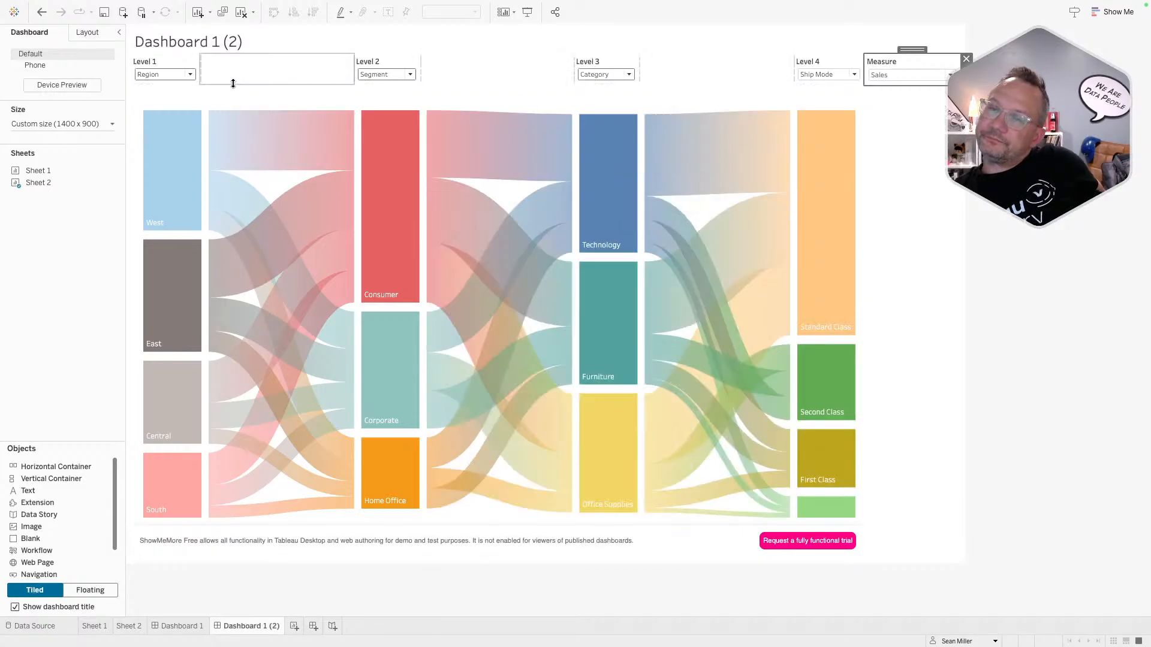
click(228, 88)
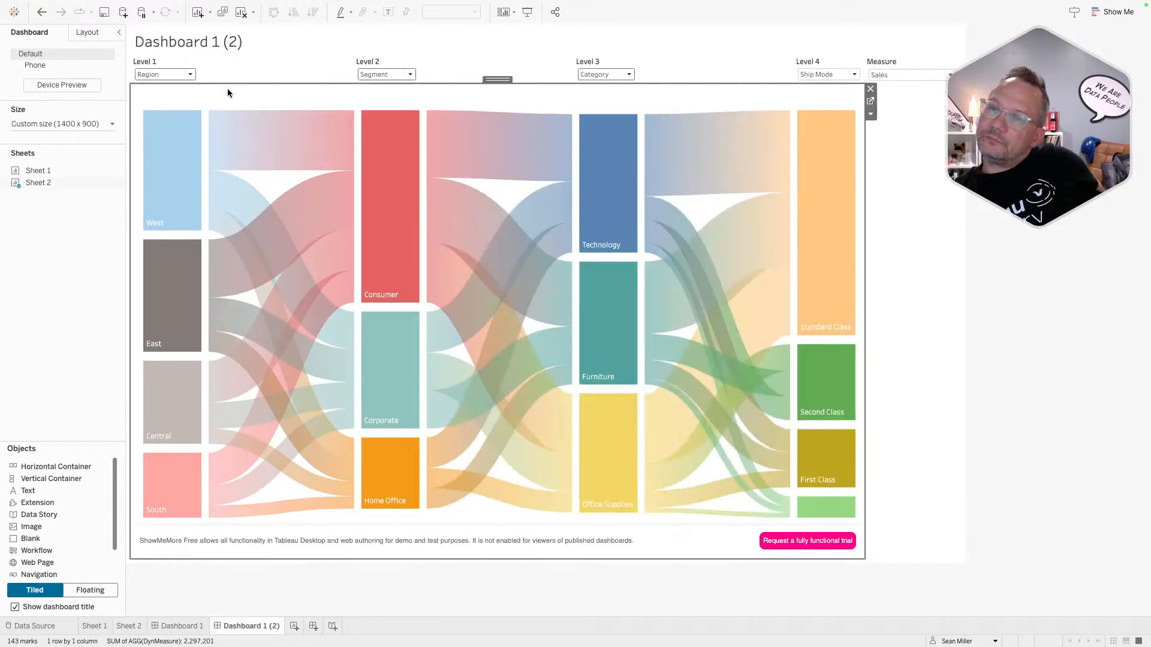
click(871, 101)
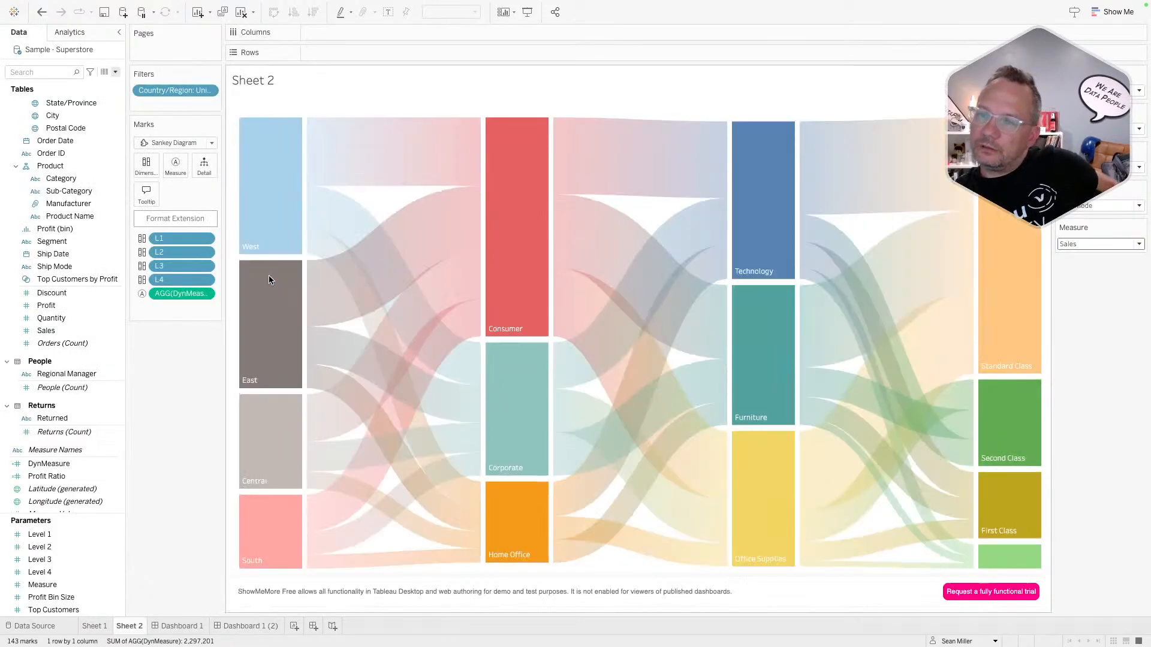
- Look at the worksheet tooltip editor without changes, then show the Sankey extension's Tooltips tab
click(147, 195)
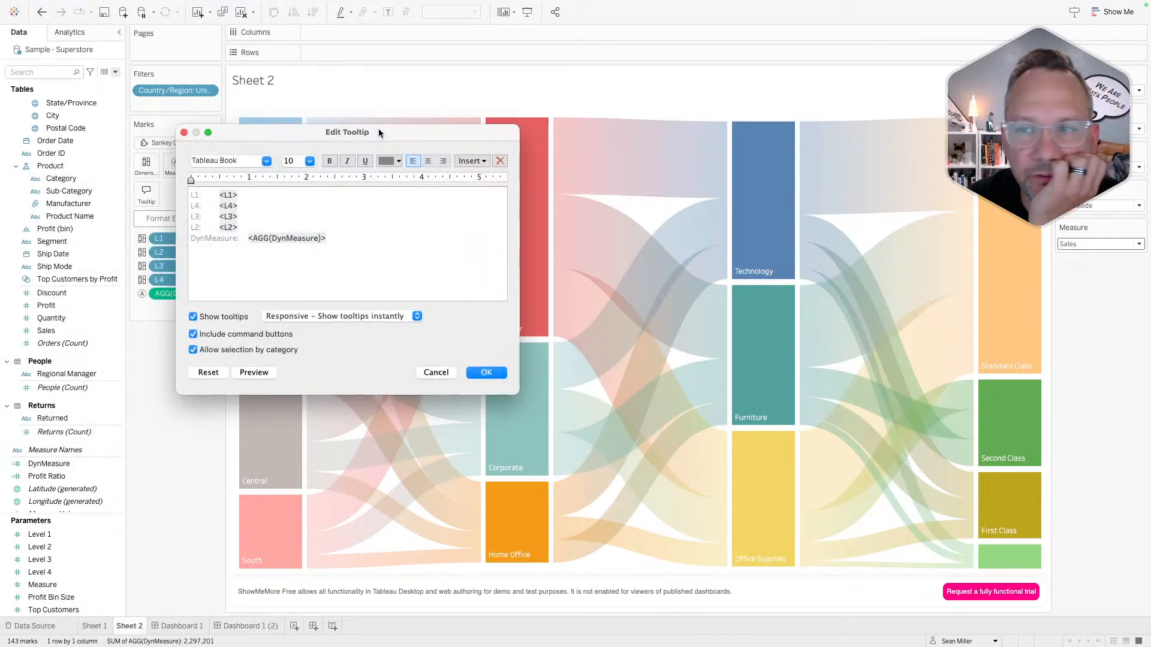
click(426, 371)
mouse_move(523, 369)
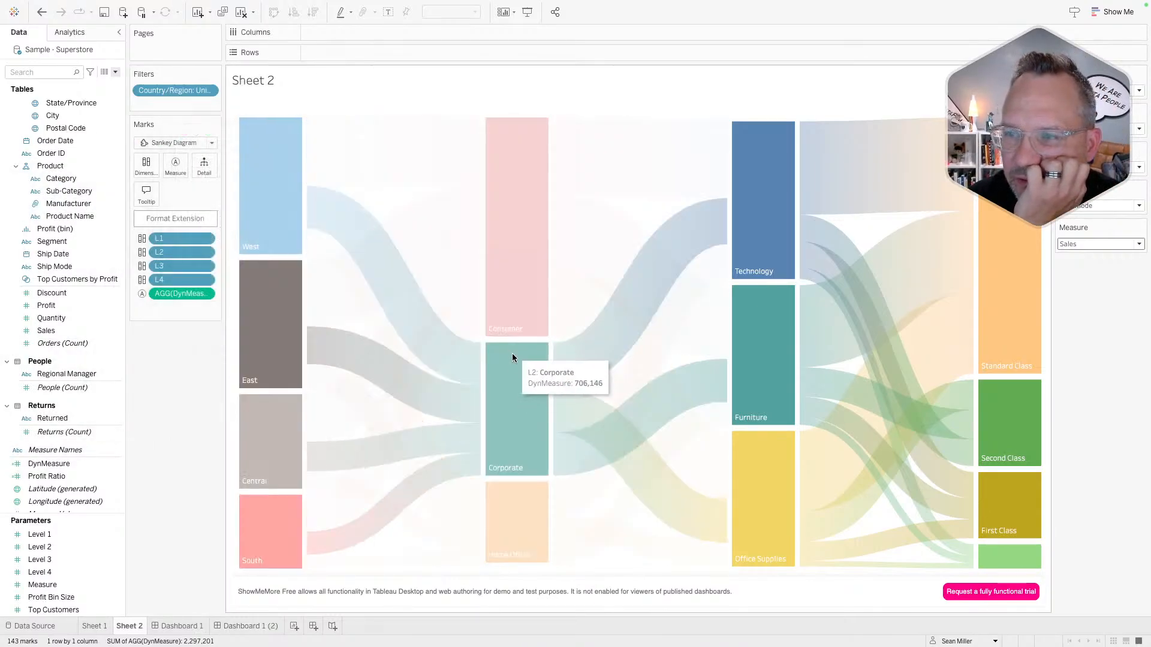
click(169, 217)
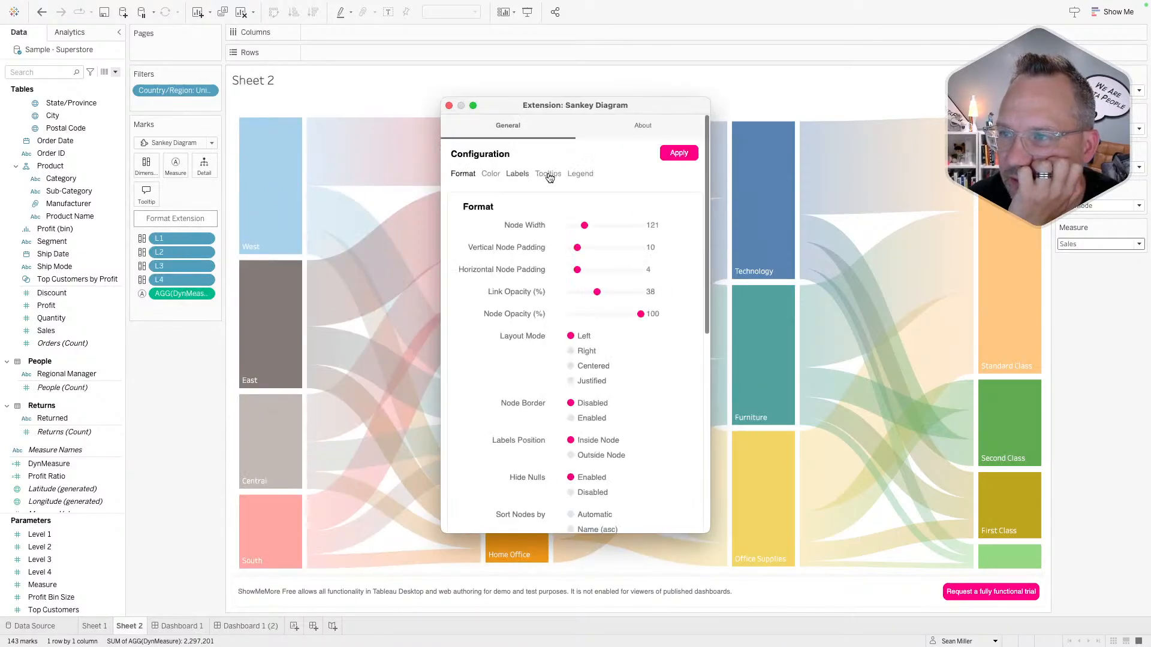
click(548, 174)
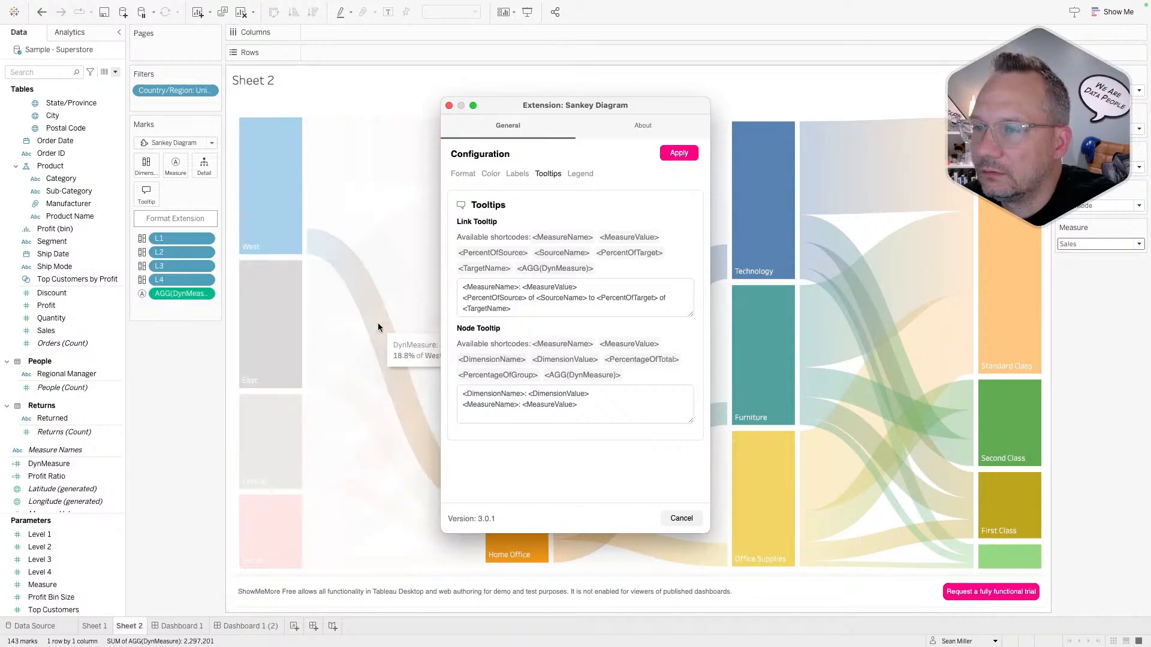
mouse_move(311, 275)
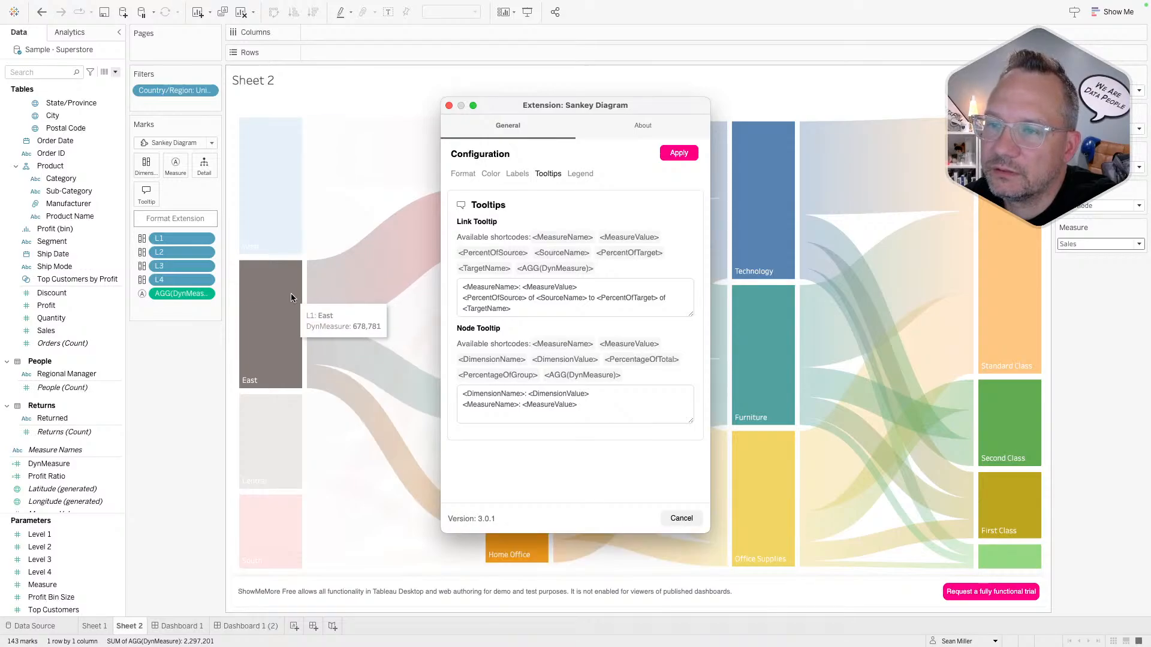
mouse_move(282, 301)
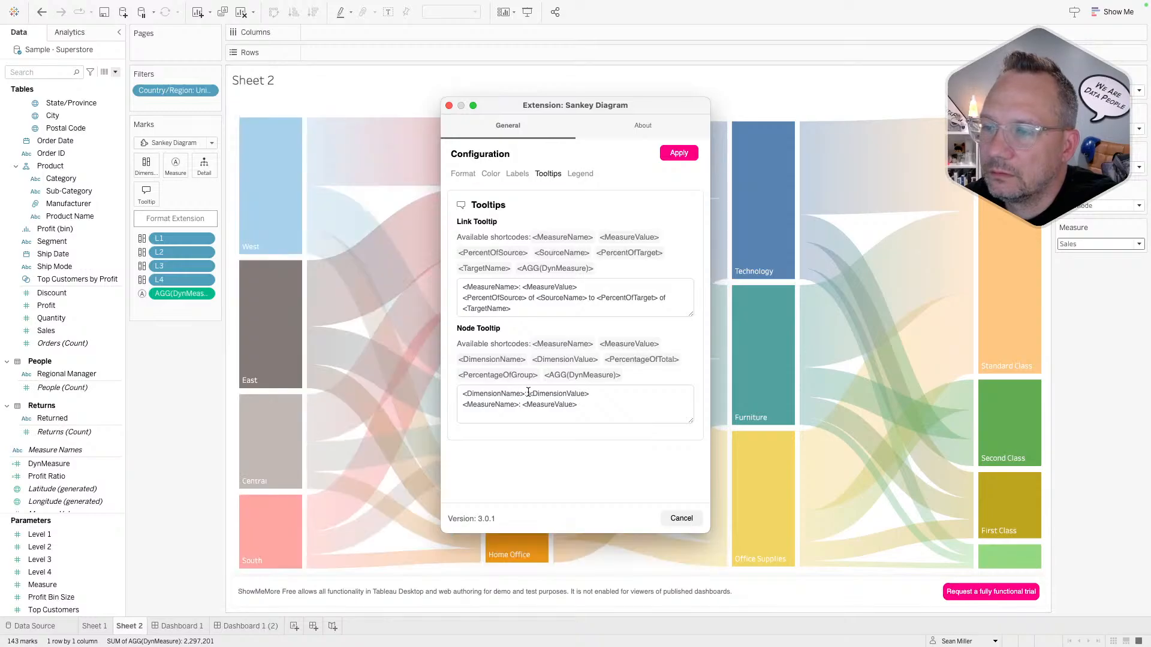
- Delete the "<DimensionName>: " prefix from the Node Tooltip and apply it
drag(528, 393, 414, 395)
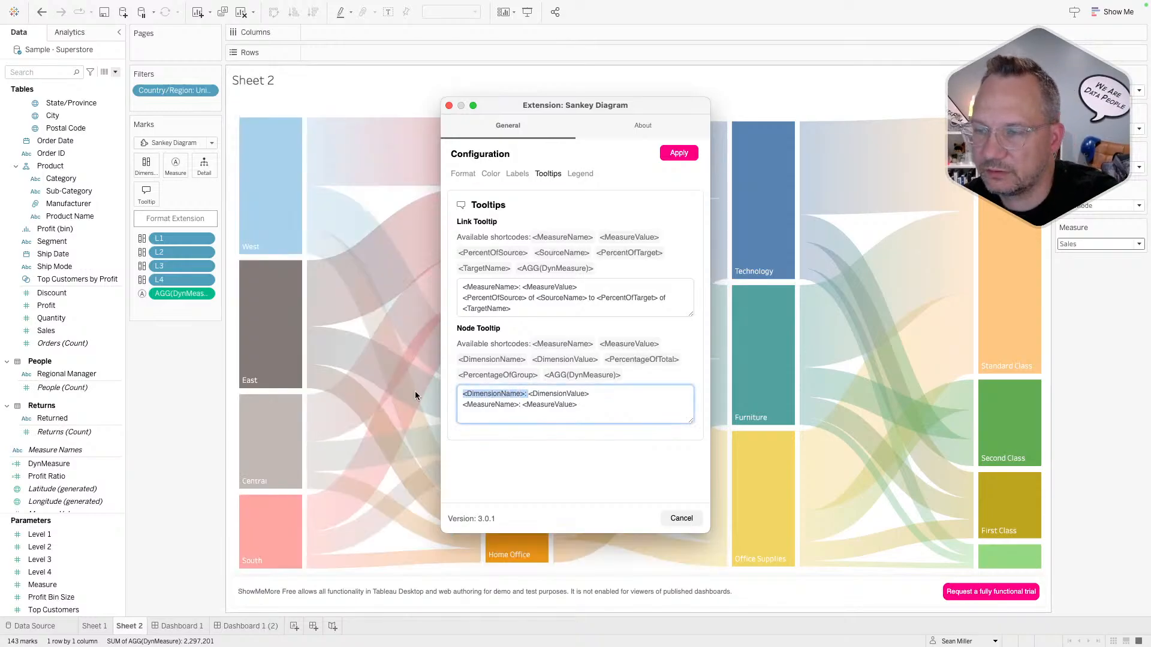
key(BackSpace)
mouse_move(283, 333)
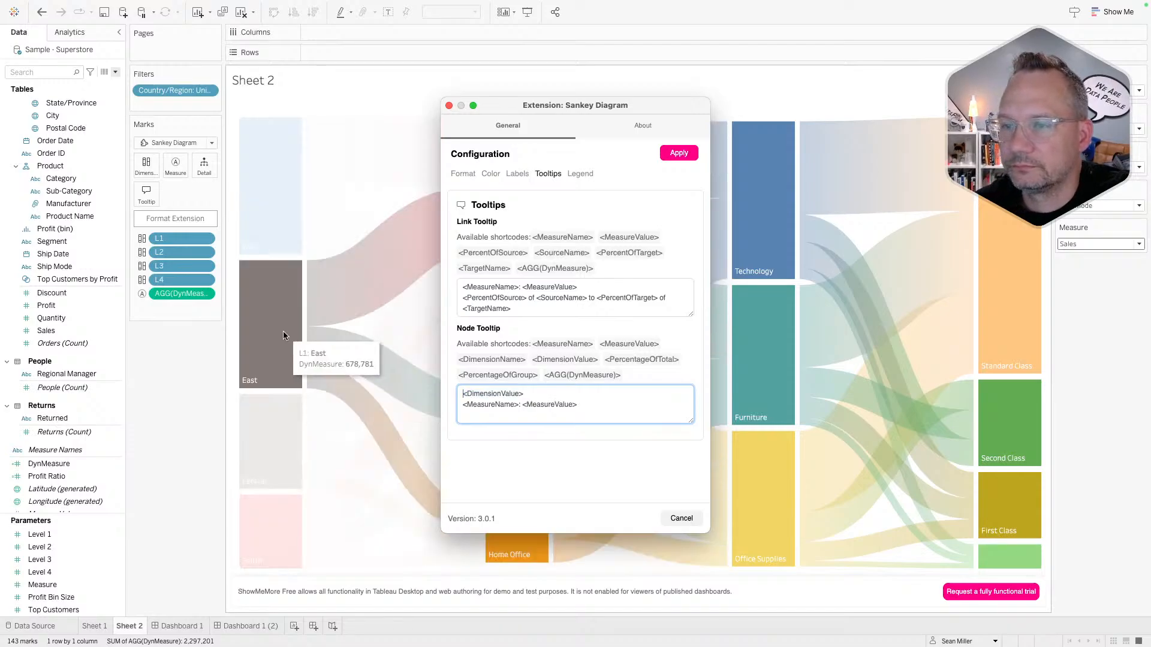
click(681, 154)
- Select the <MeasureName> placeholder in the node tooltip template
mouse_move(249, 324)
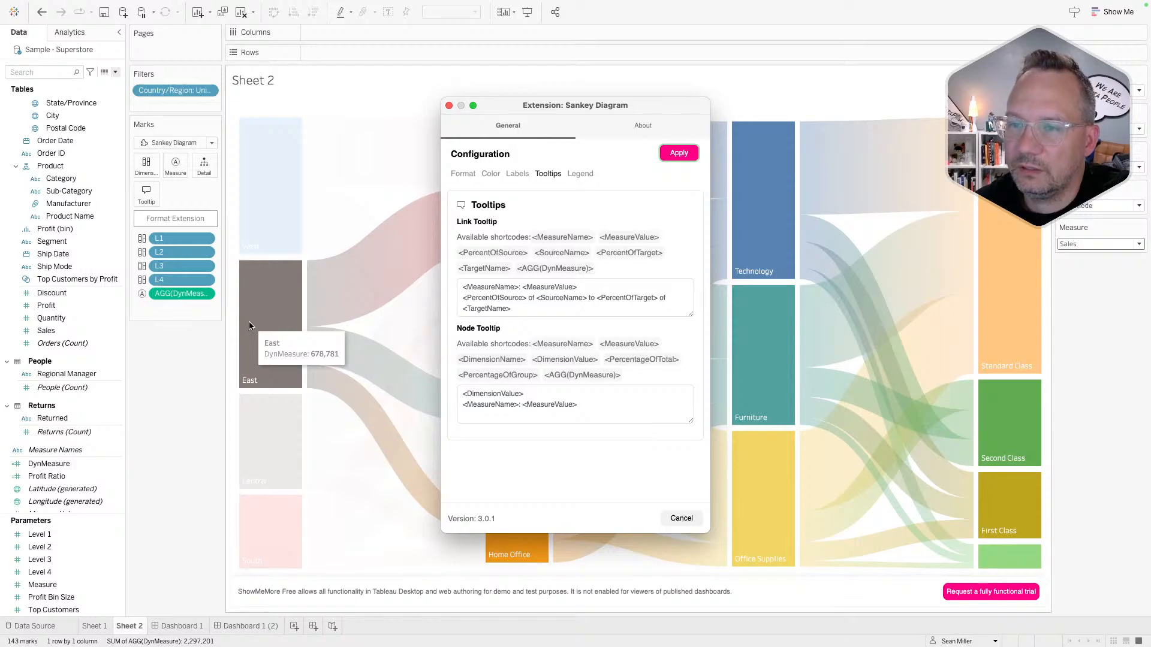
drag(519, 405, 463, 403)
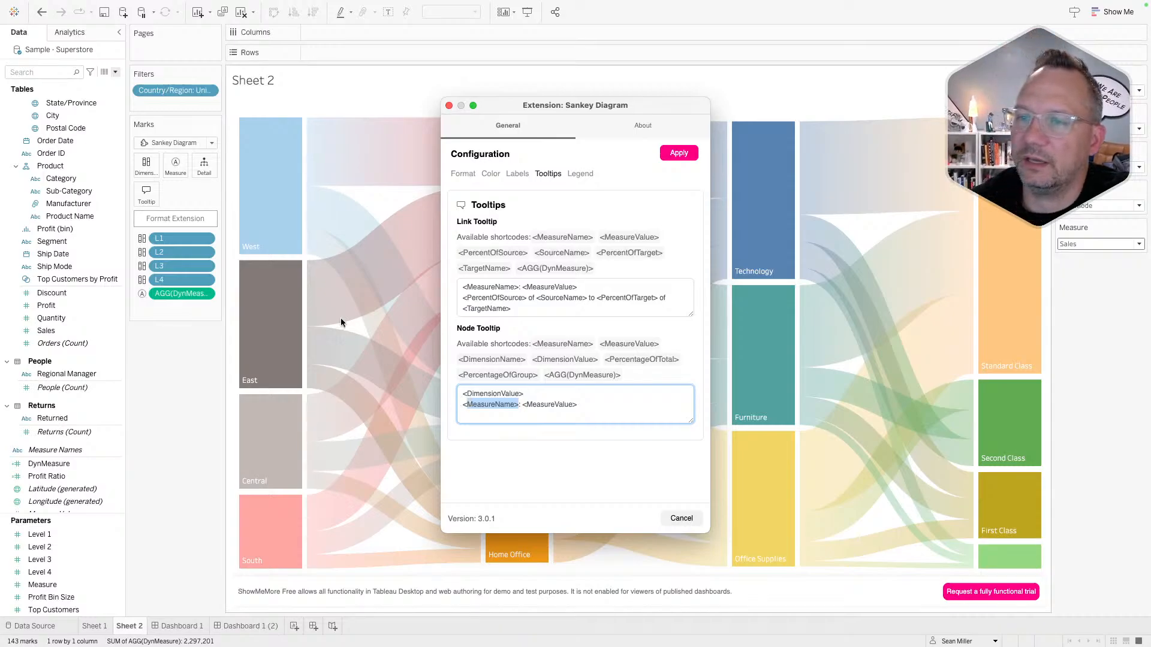
mouse_move(283, 318)
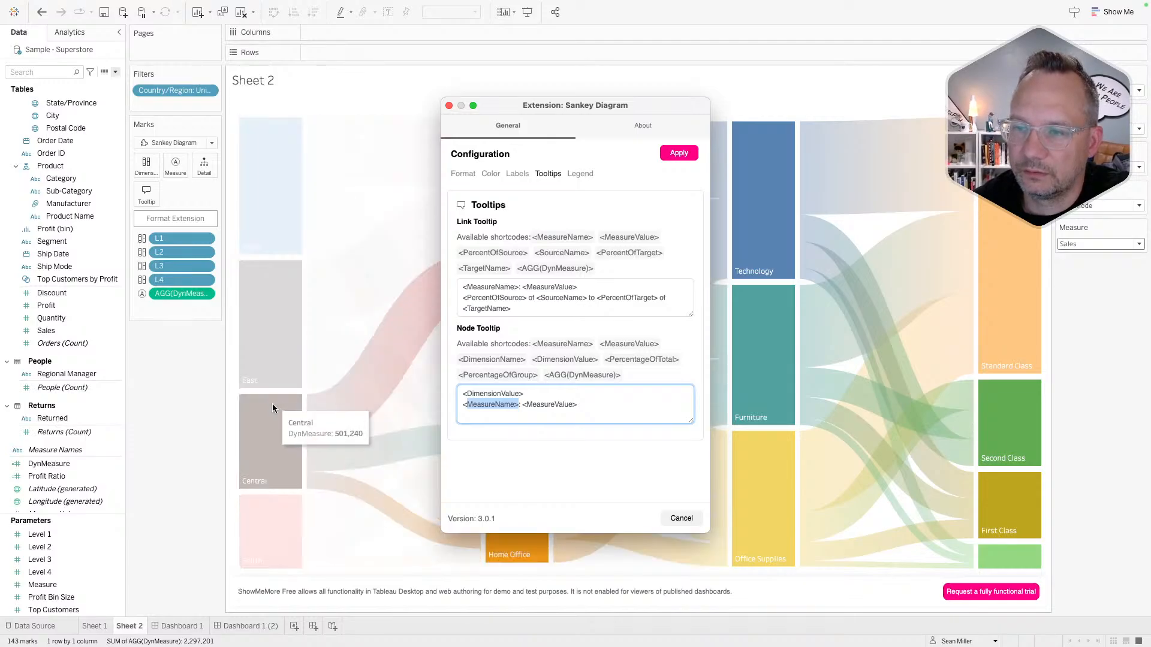
mouse_move(322, 469)
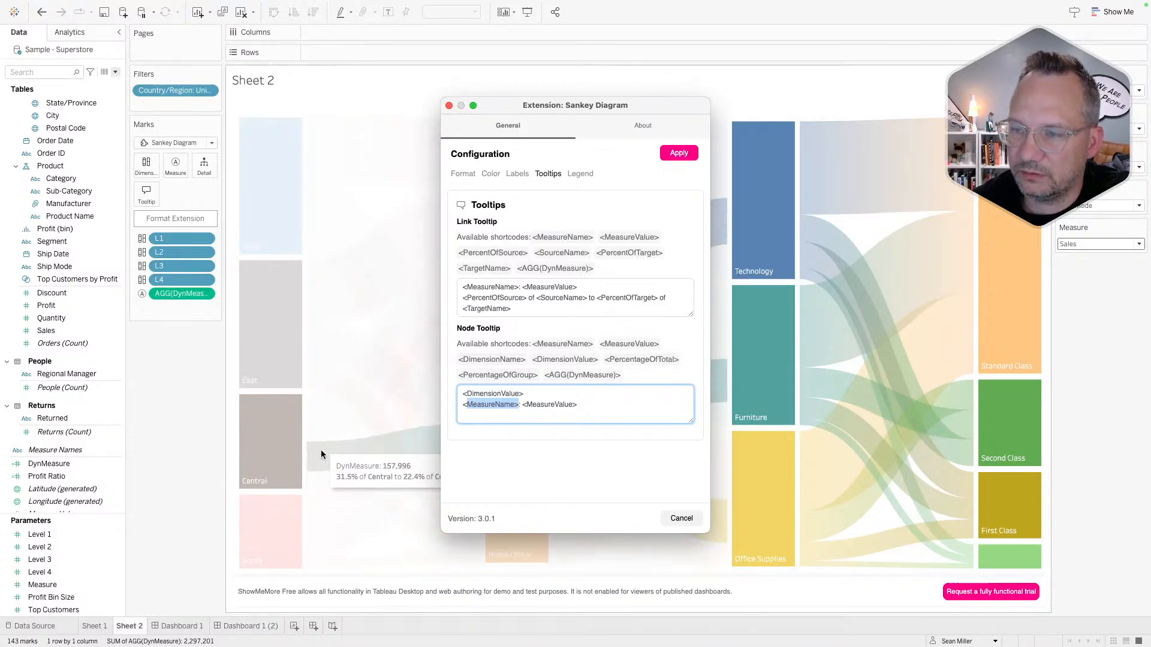
mouse_move(268, 440)
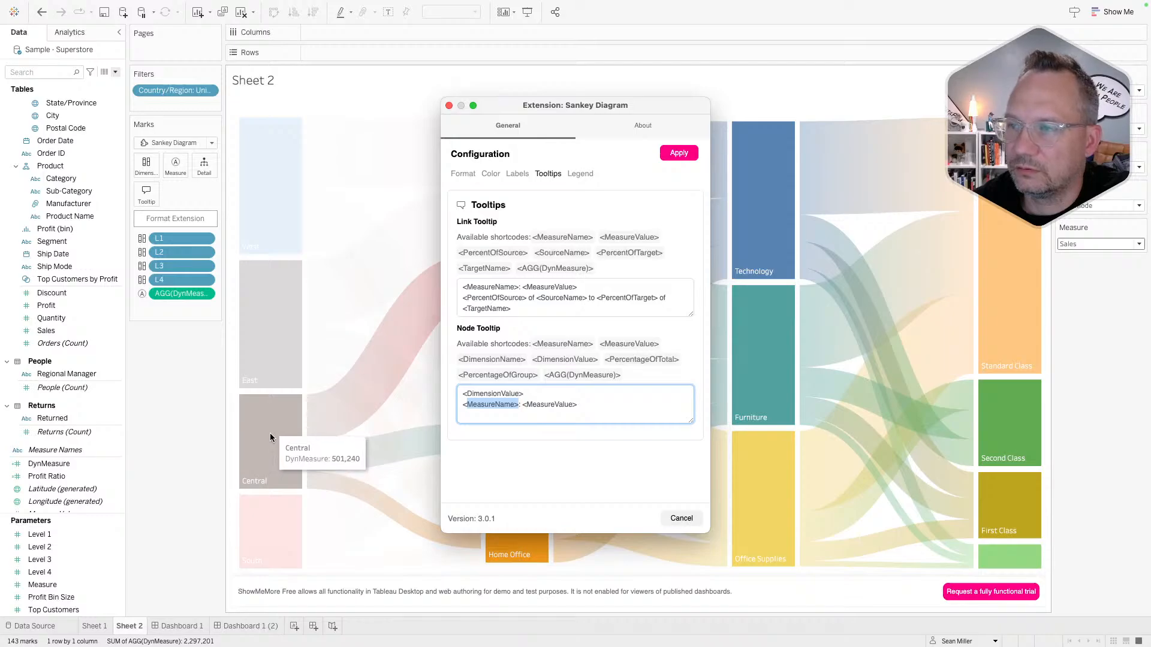
mouse_move(265, 350)
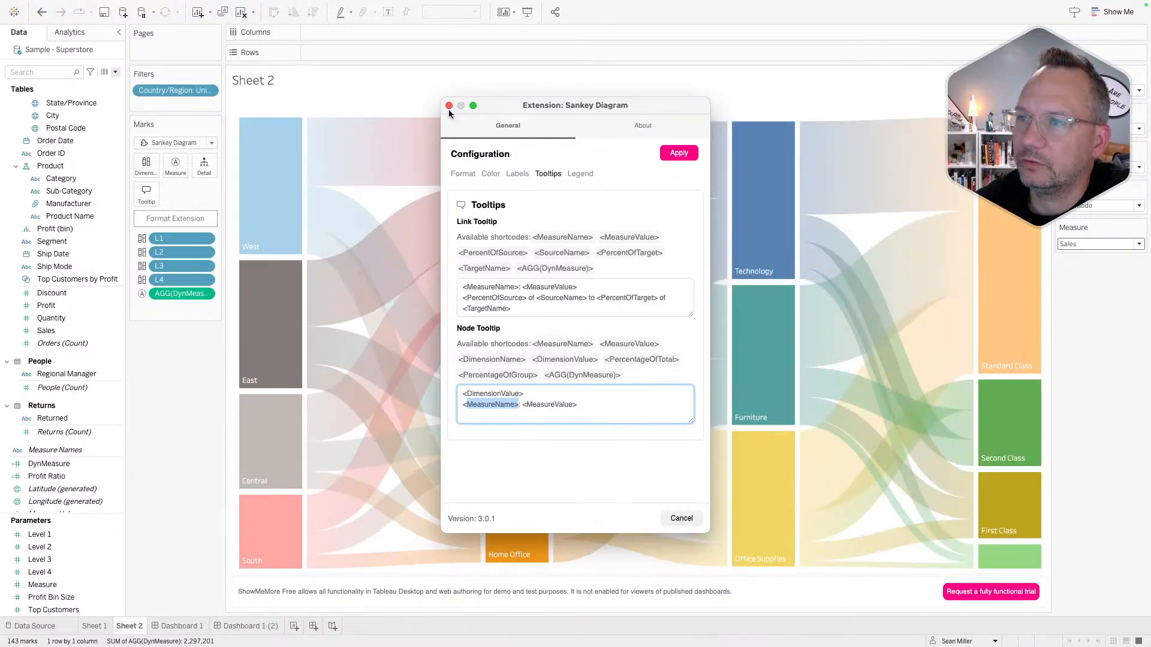
- Close the extension settings and check Sheet 1's Sankey tooltip editor without changes
click(449, 105)
click(94, 626)
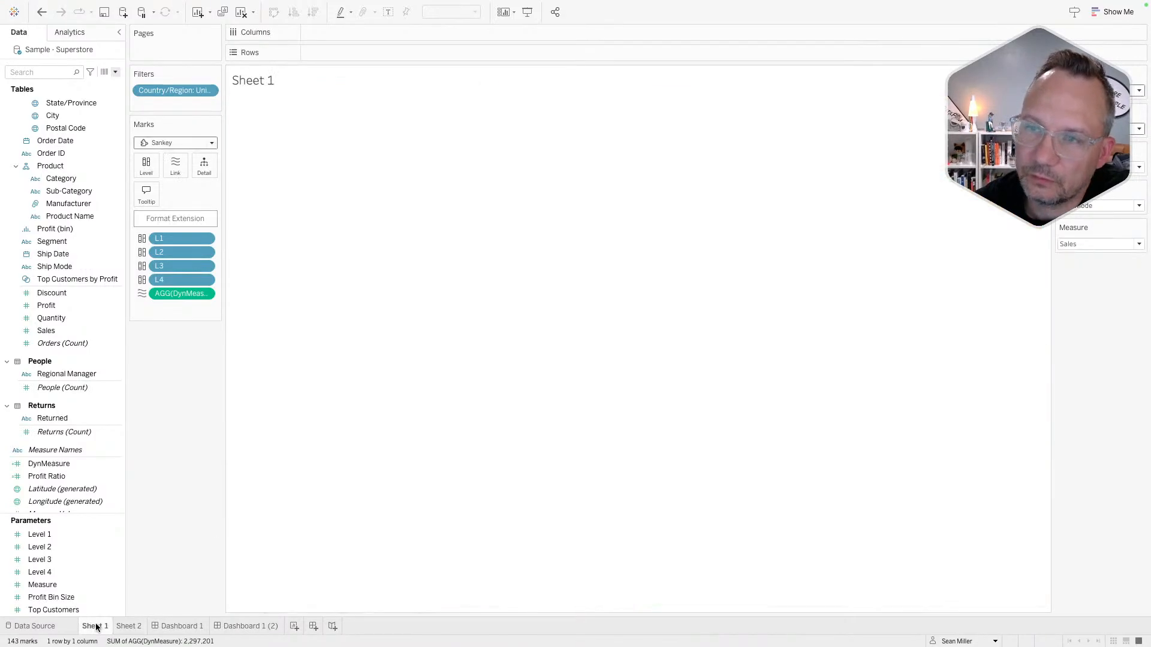
click(146, 194)
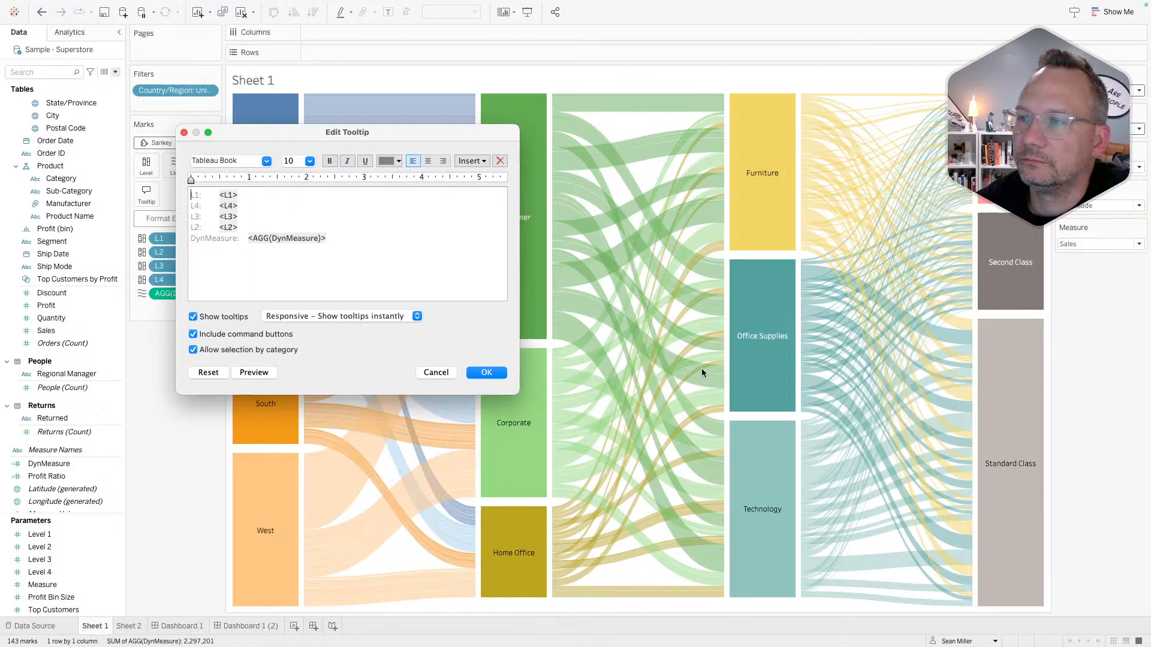
click(438, 373)
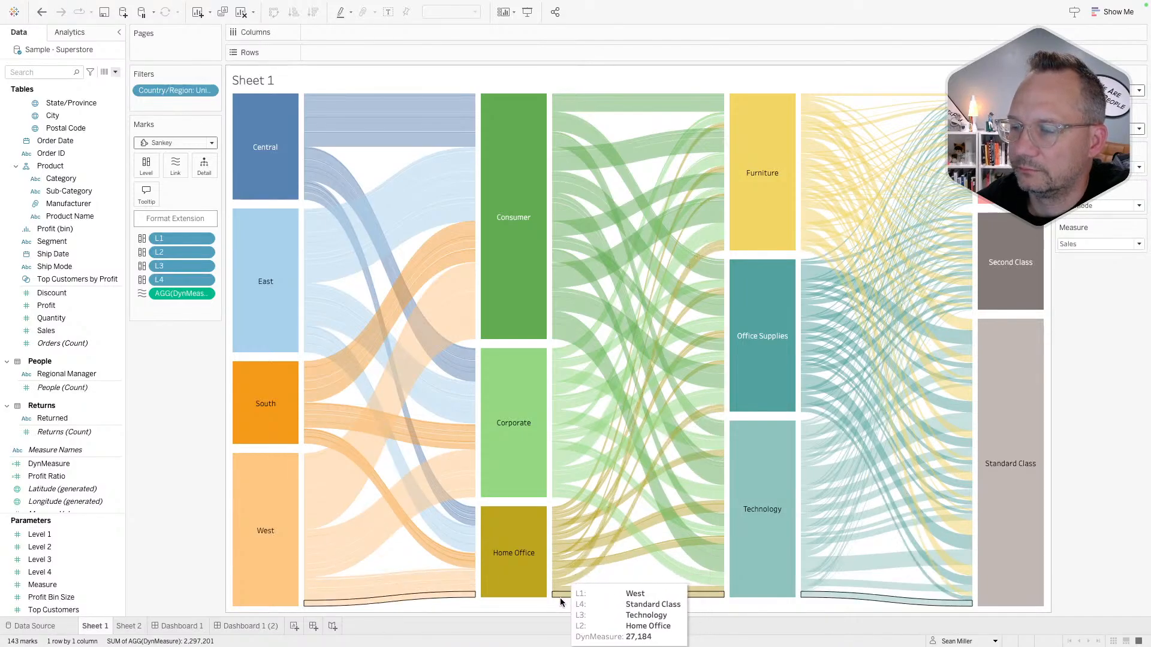
- Select the West to Standard Class link on Sheet 1, then clear the selection
click(704, 405)
click(683, 411)
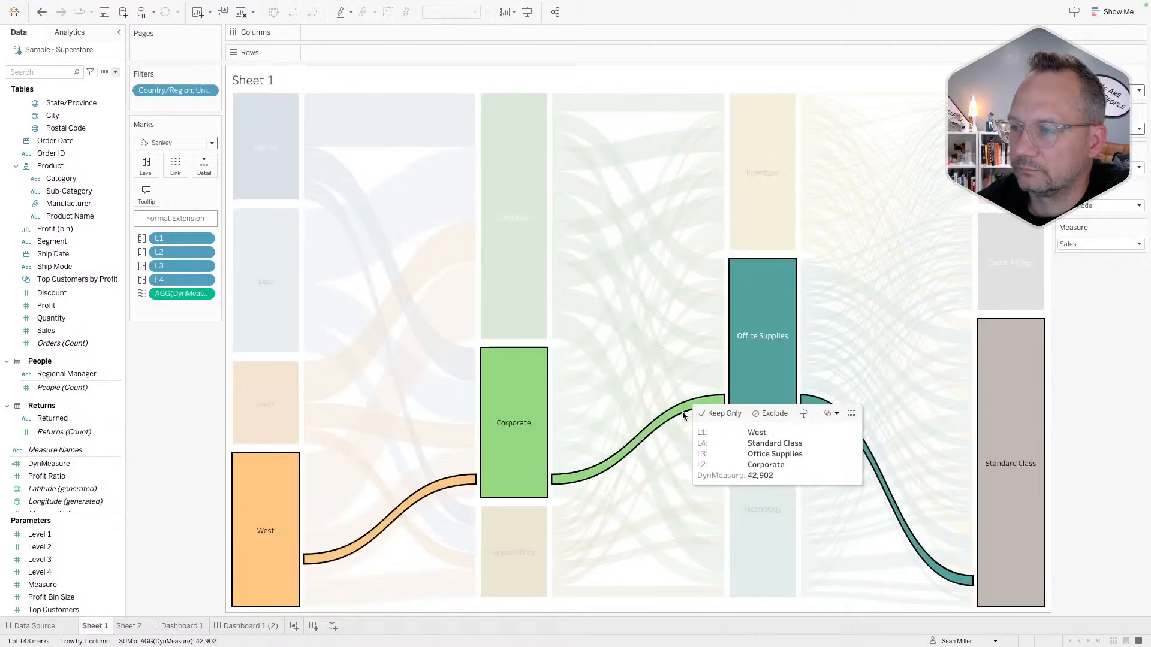
click(676, 414)
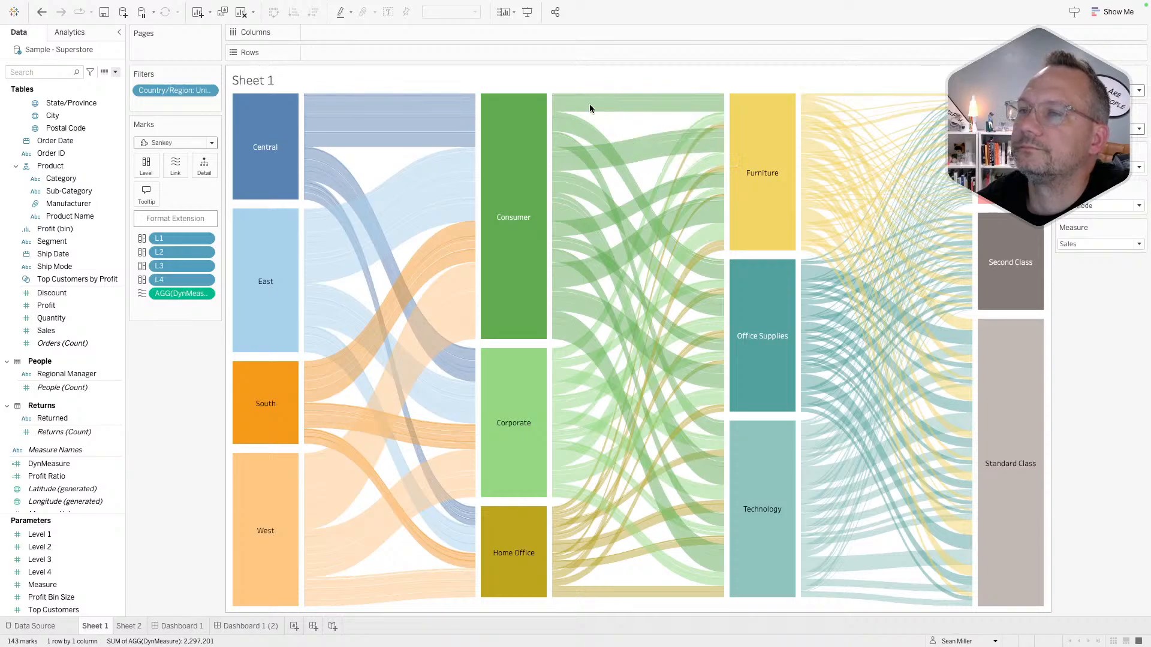
click(205, 294)
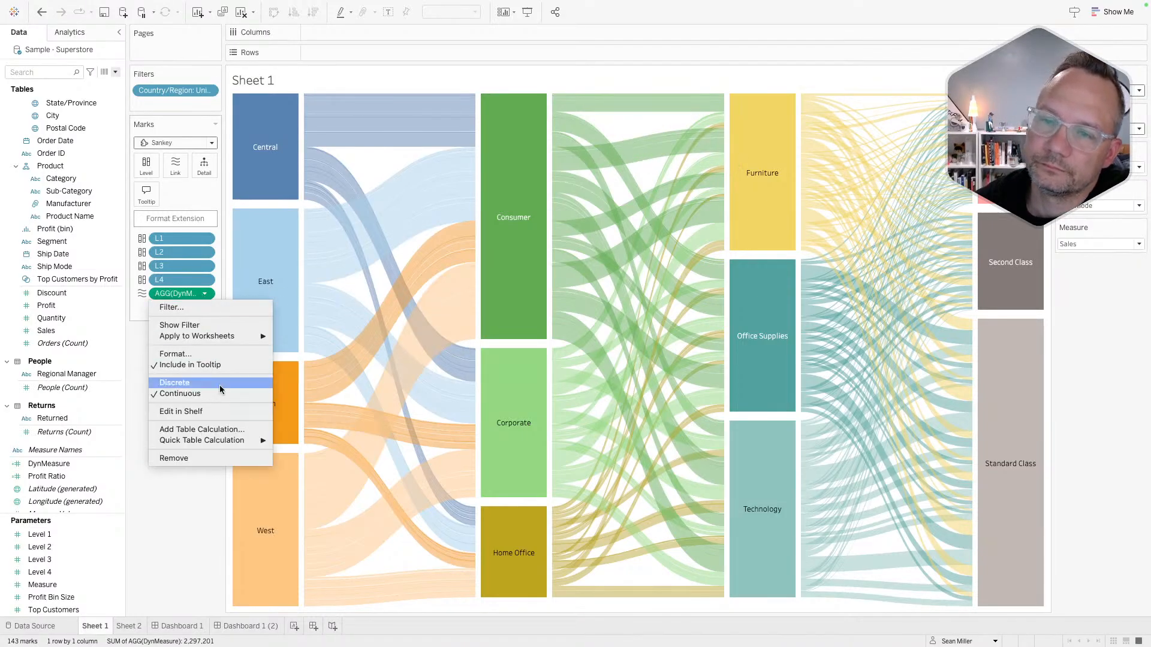
mouse_move(231, 442)
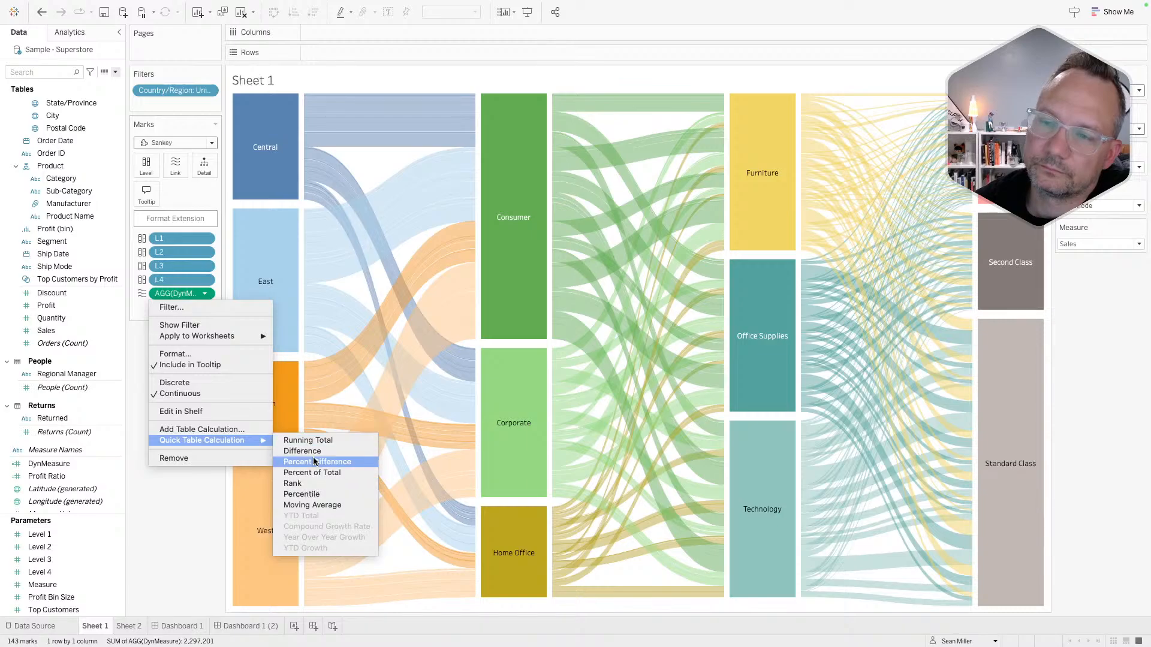
click(210, 519)
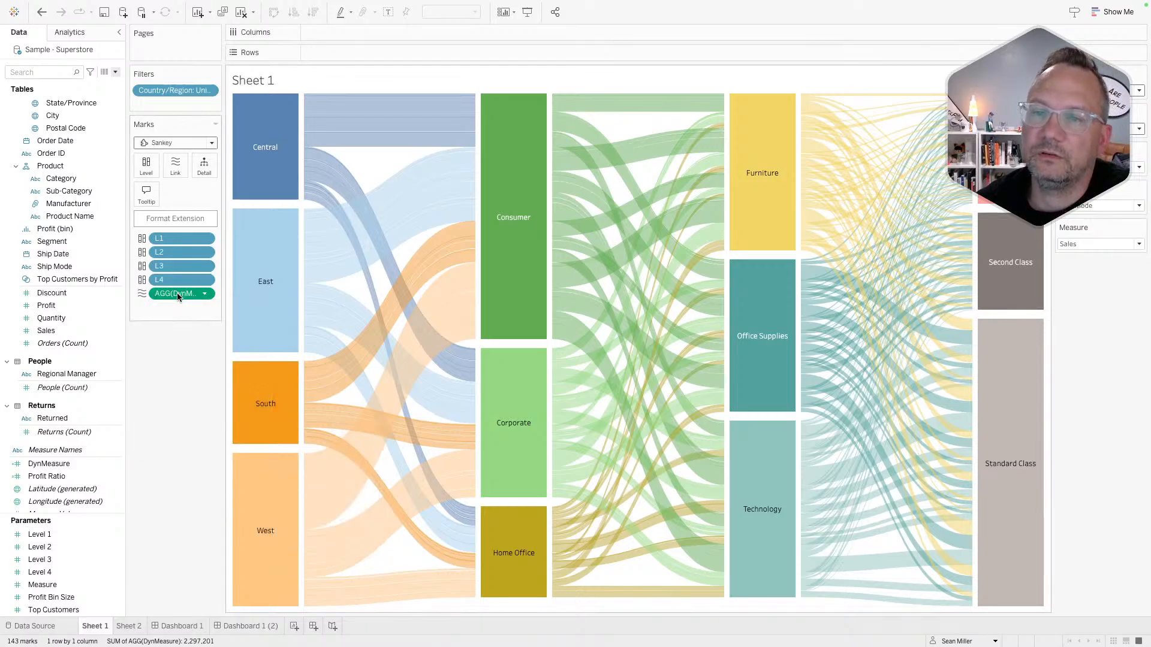
text(total([DynMeas)
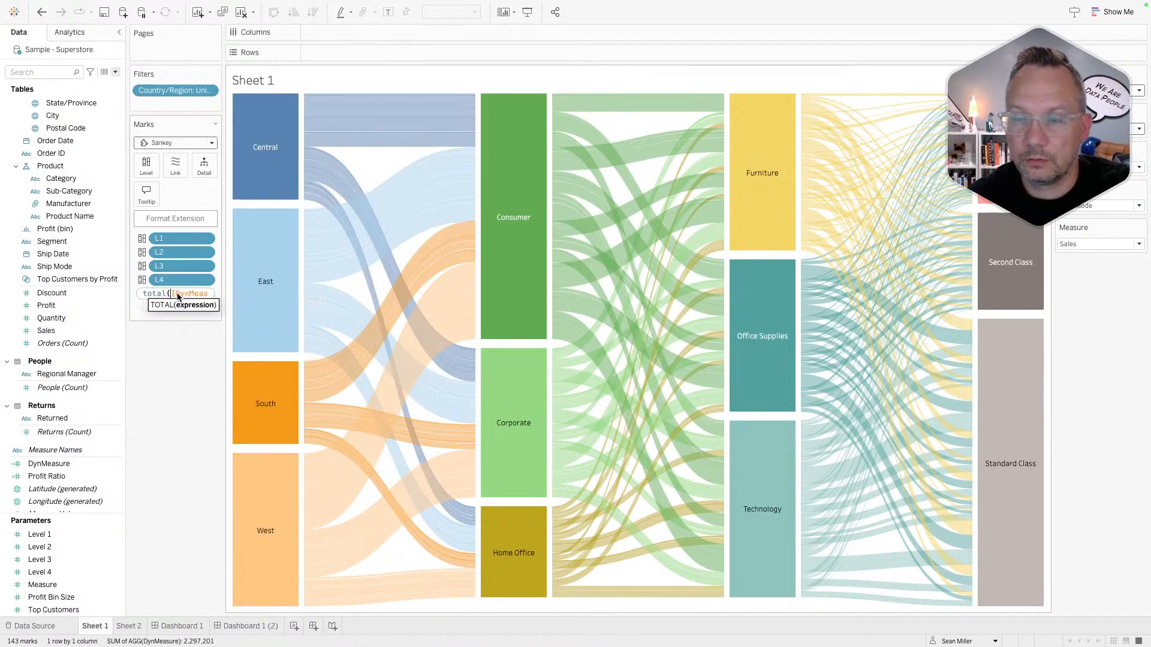
key(End)
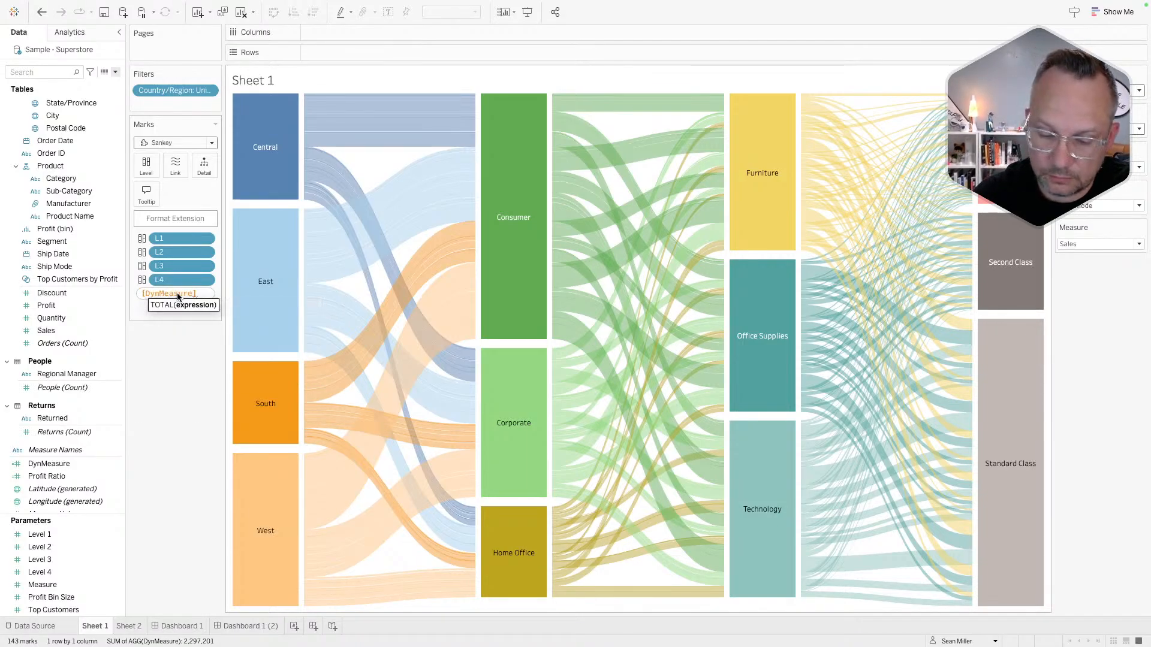
text())
key(Return)
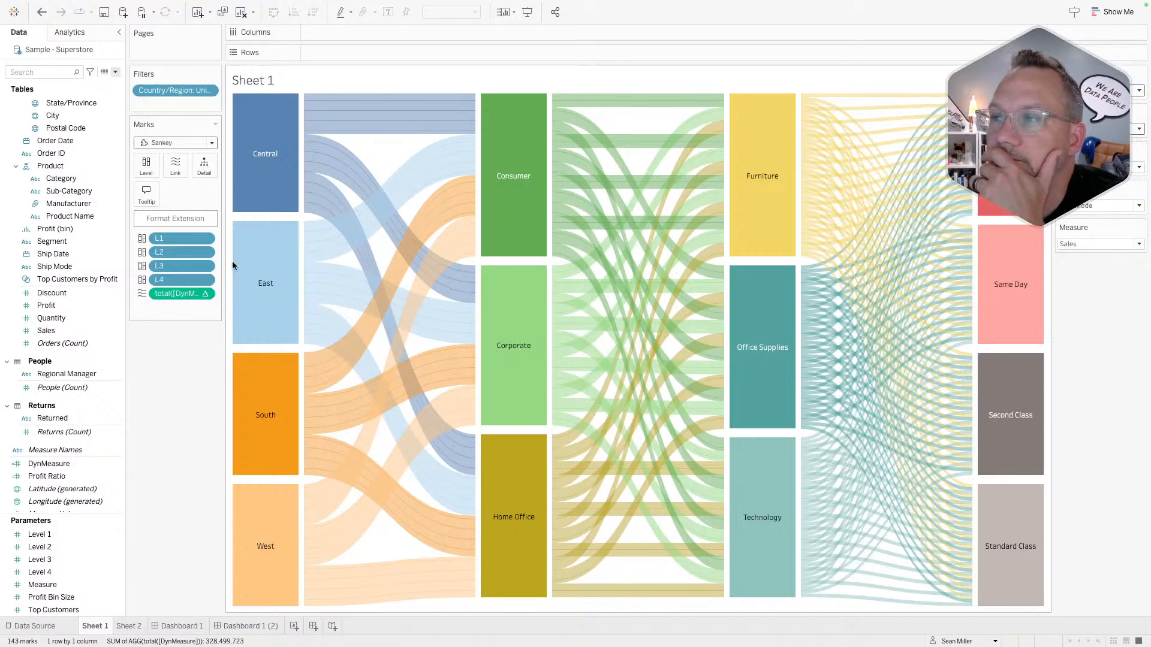
click(201, 295)
mouse_move(214, 384)
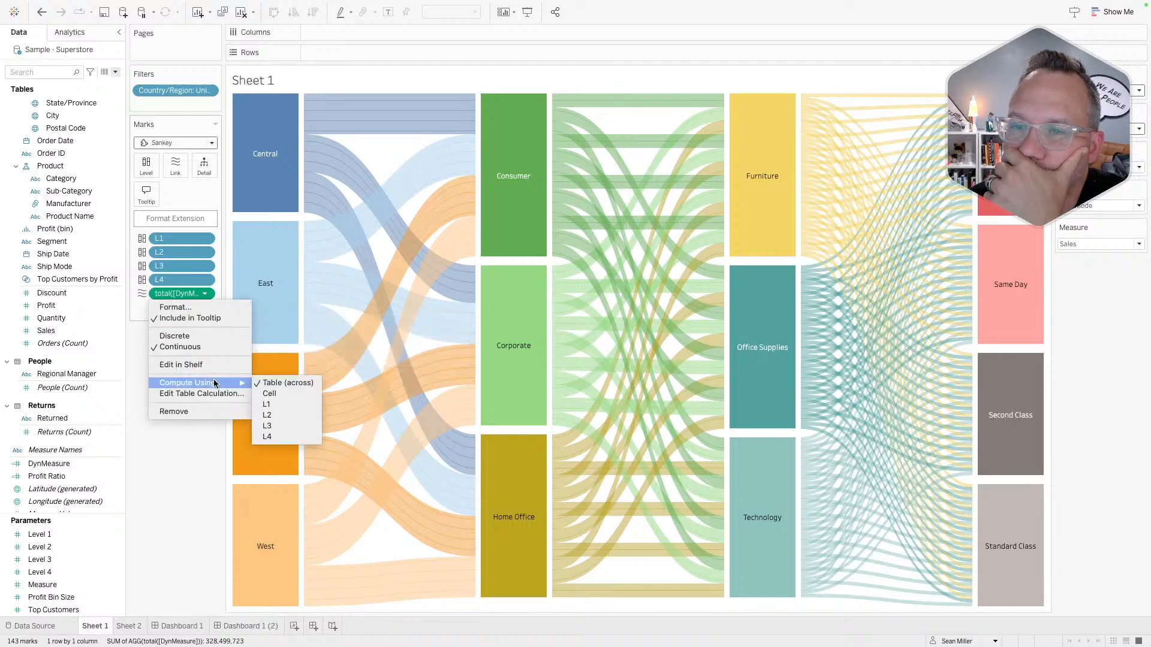
click(277, 404)
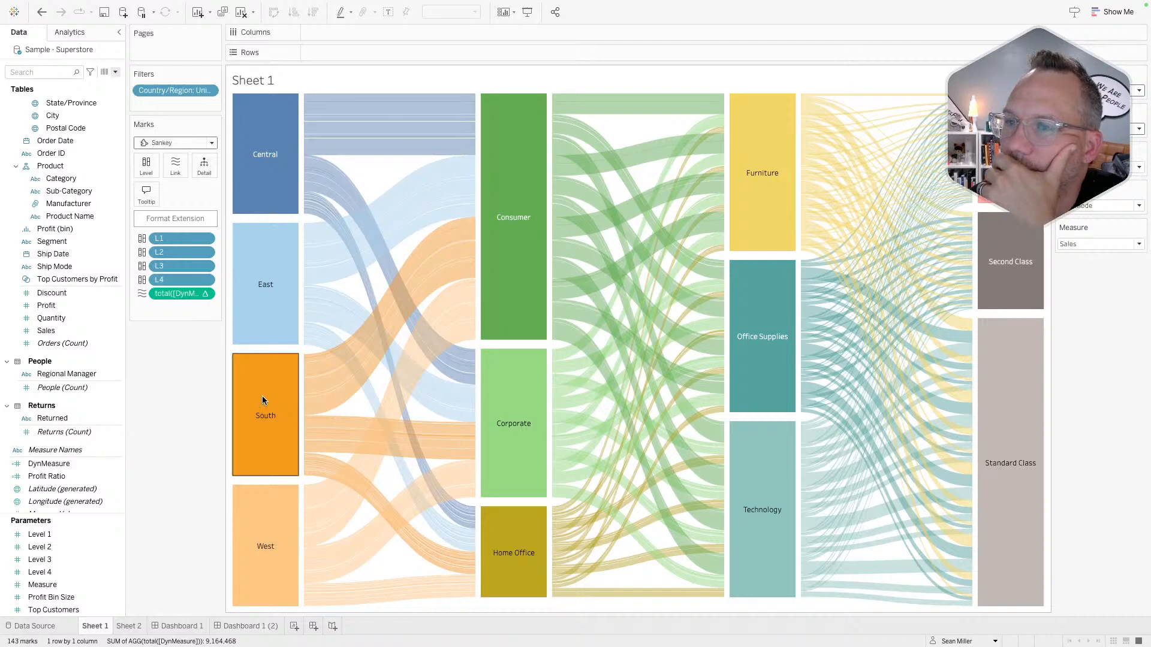
click(204, 293)
mouse_move(205, 380)
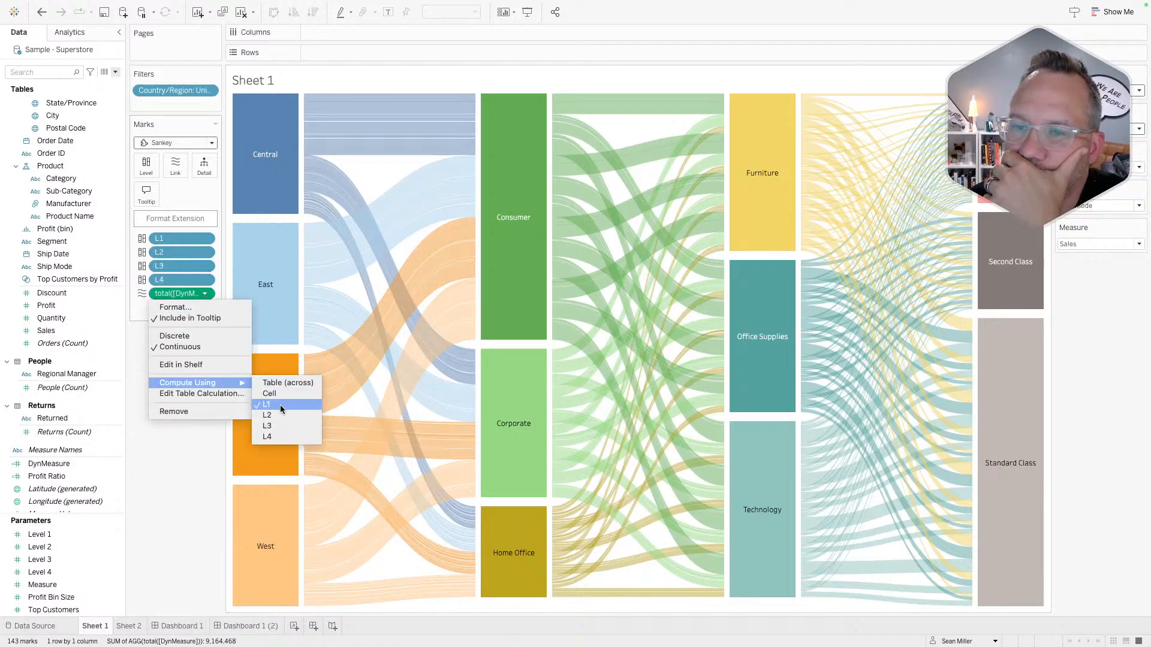
click(268, 432)
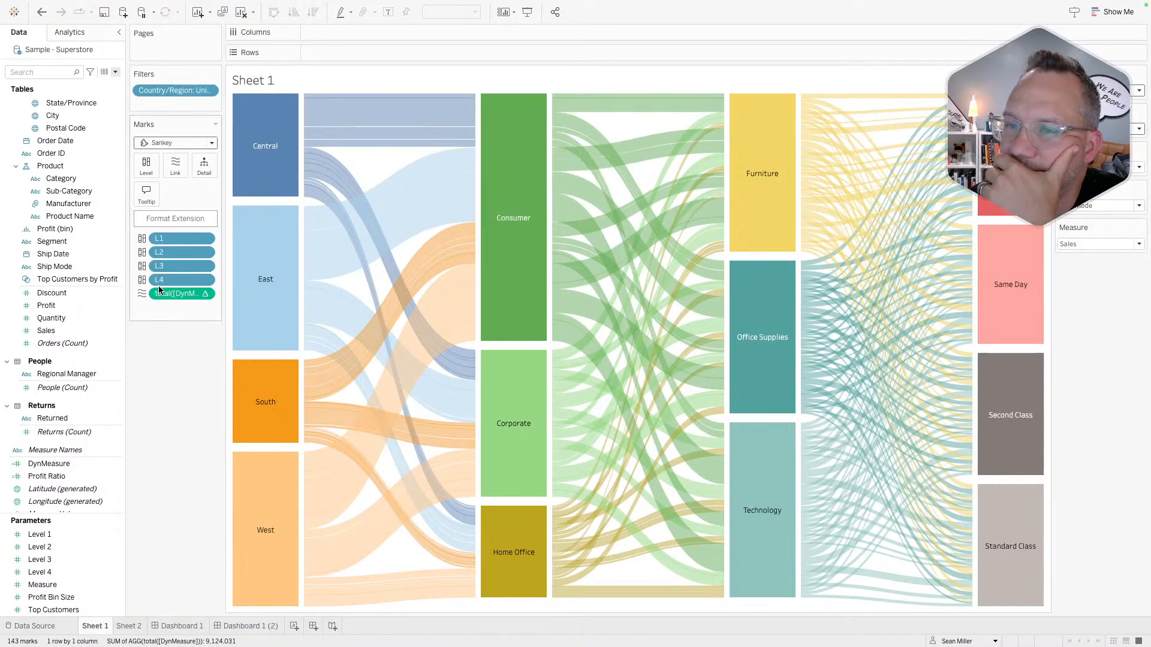
click(204, 293)
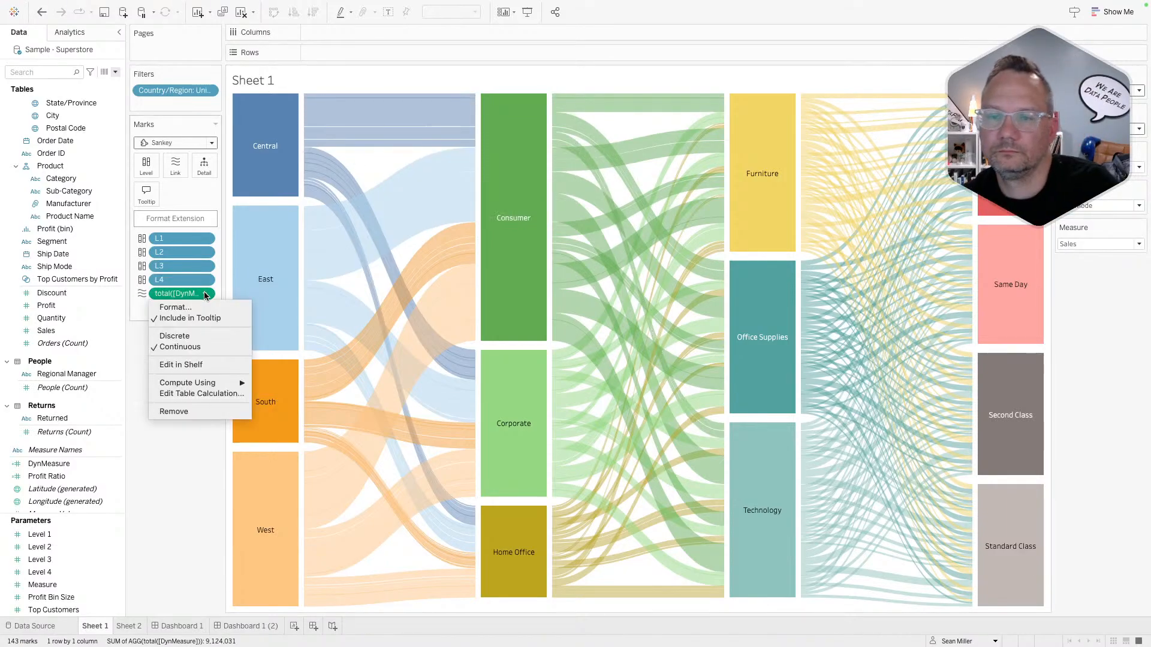
click(141, 414)
key(super+z)
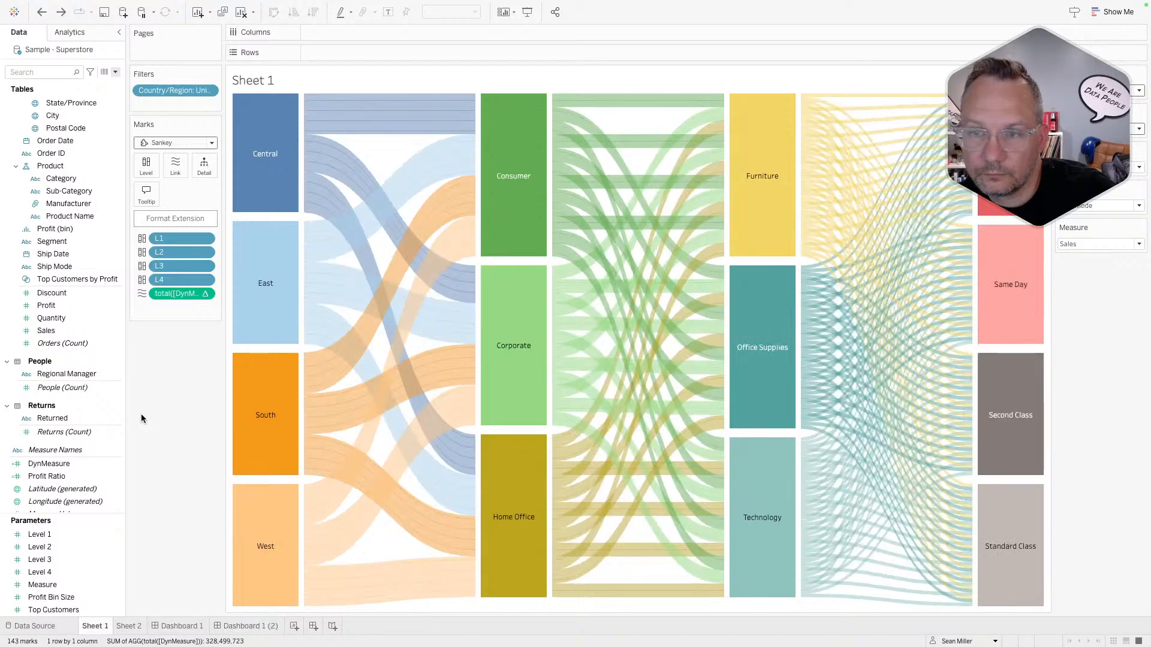
key(super+z)
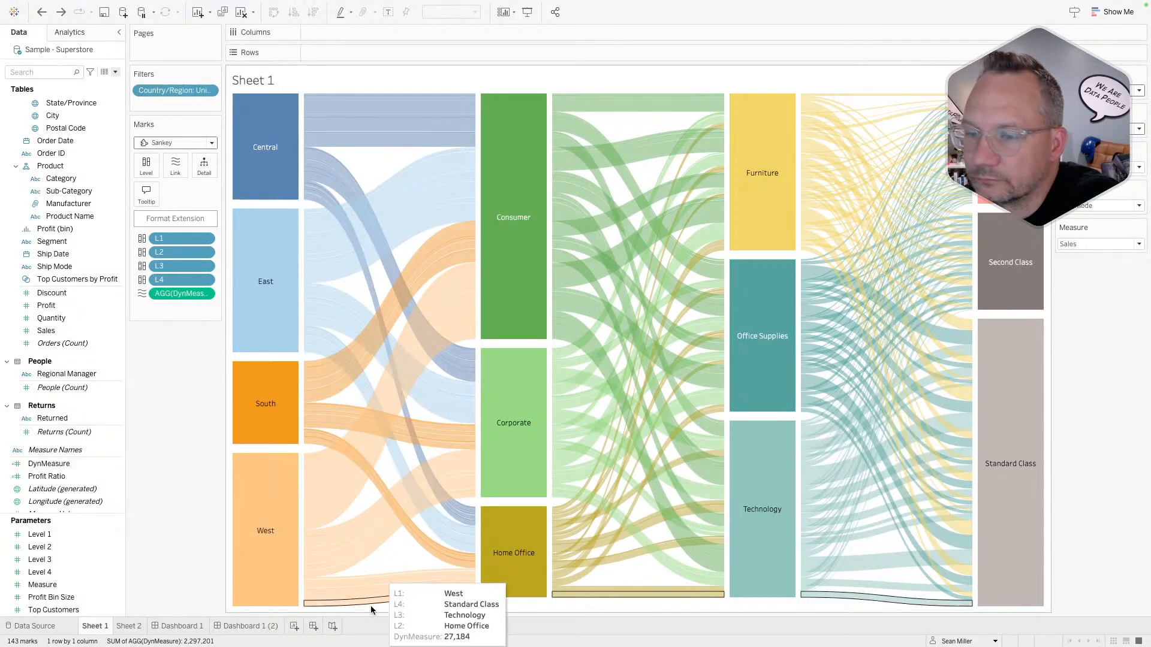
- Flip between Sheet 2 and Sheet 1 to compare their Sankey diagrams
click(134, 627)
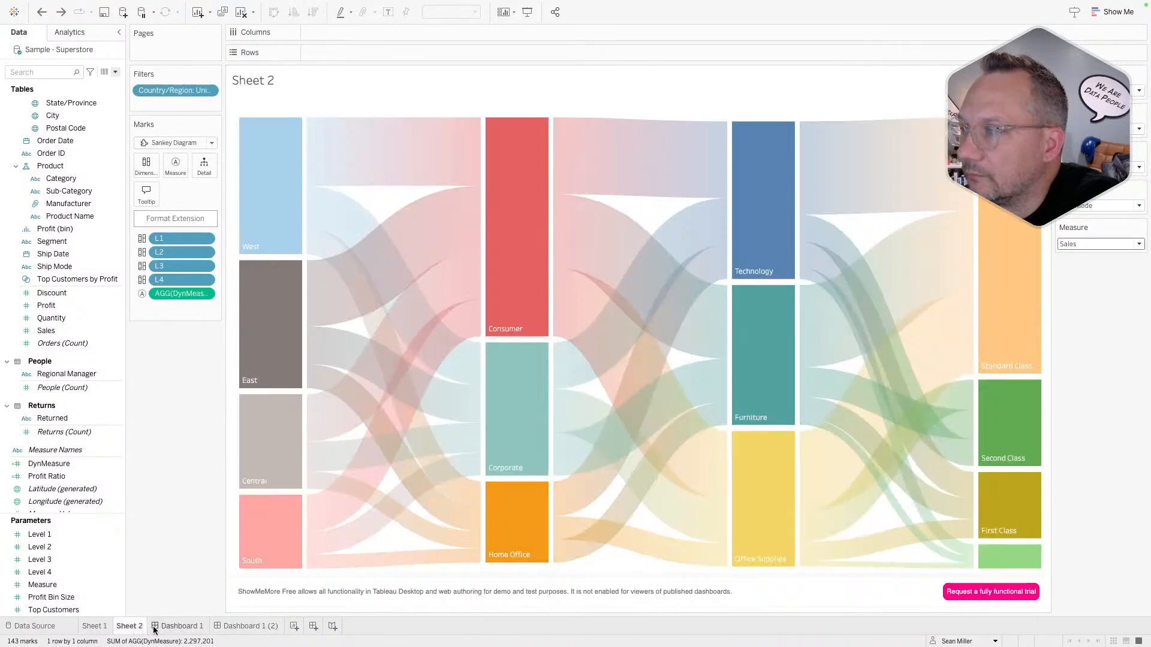
click(99, 628)
click(119, 628)
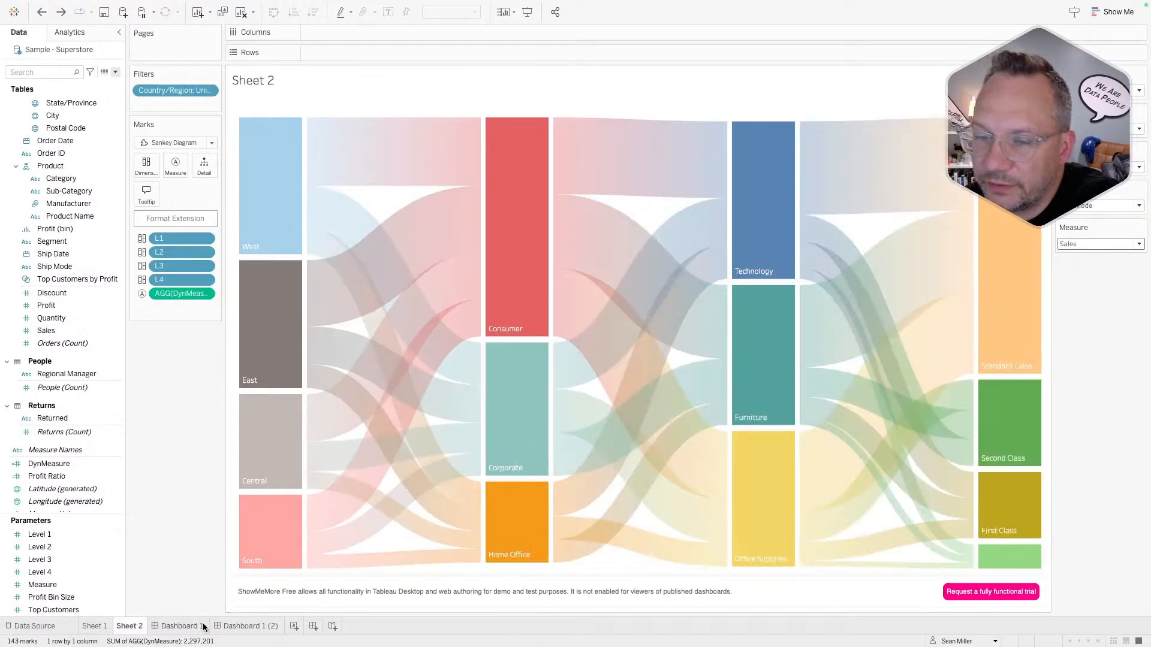
click(96, 628)
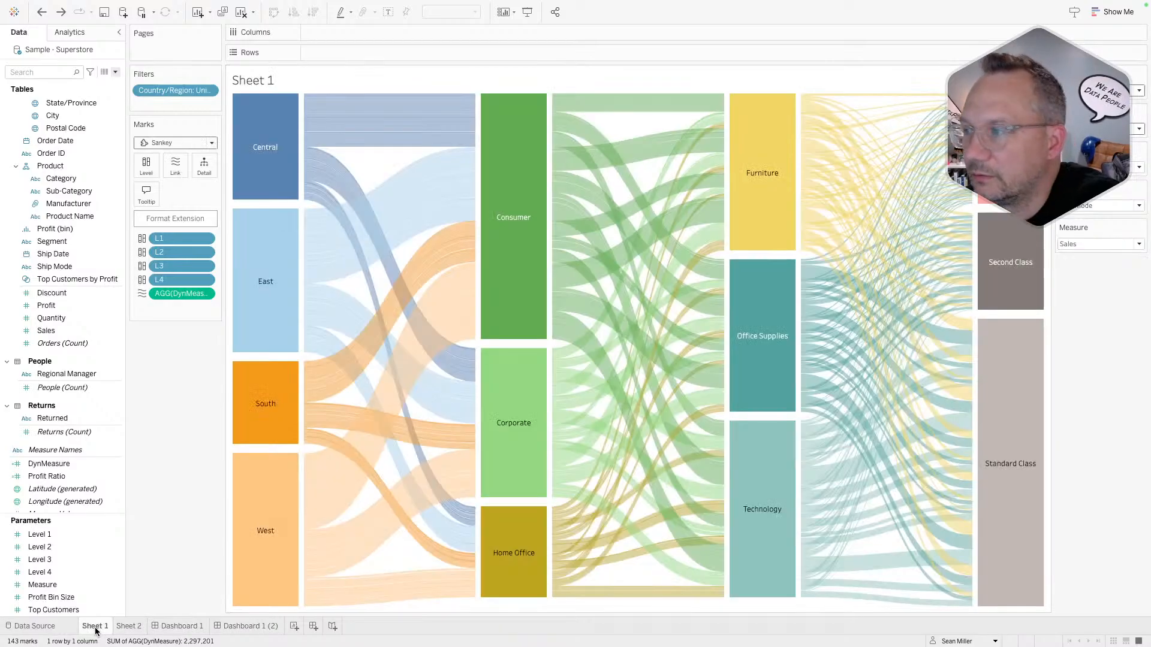
- Select Sheet 1's Office Supplies–Standard Class link, then Sheet 2's Technology–Second Class link
click(866, 294)
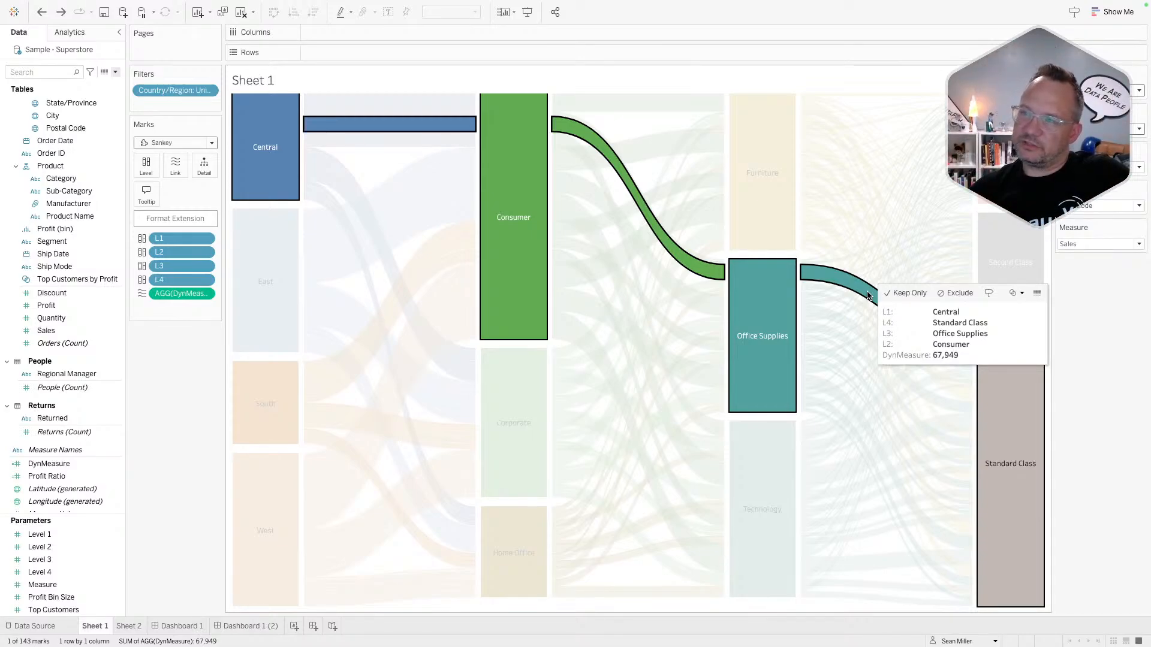
click(129, 626)
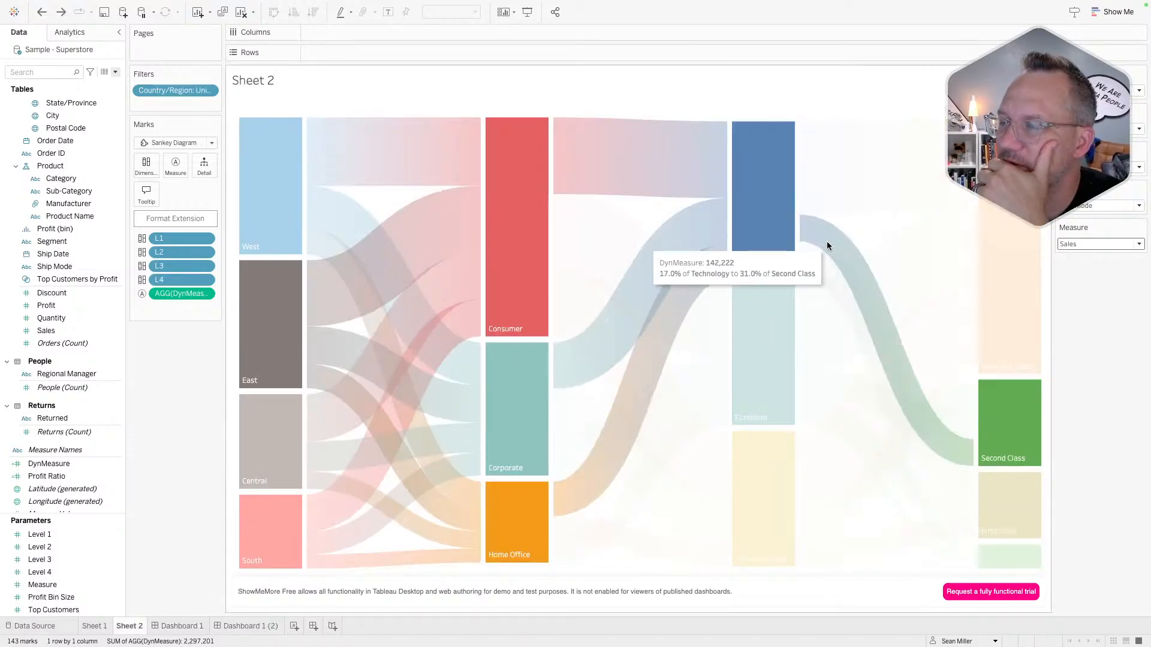
click(821, 240)
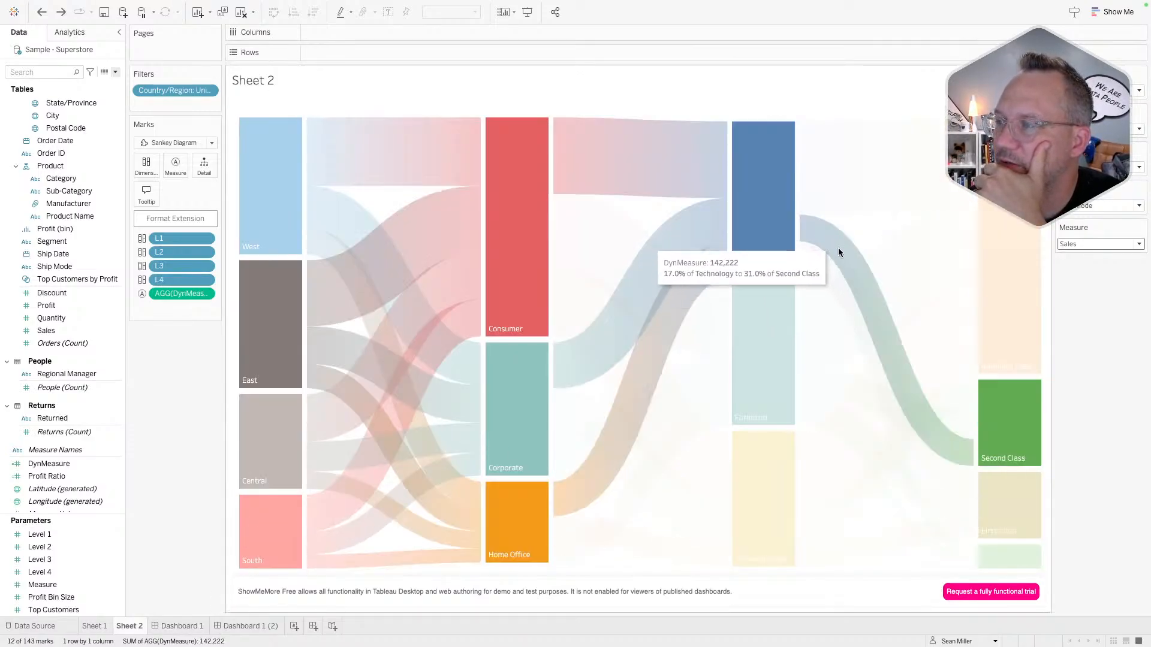
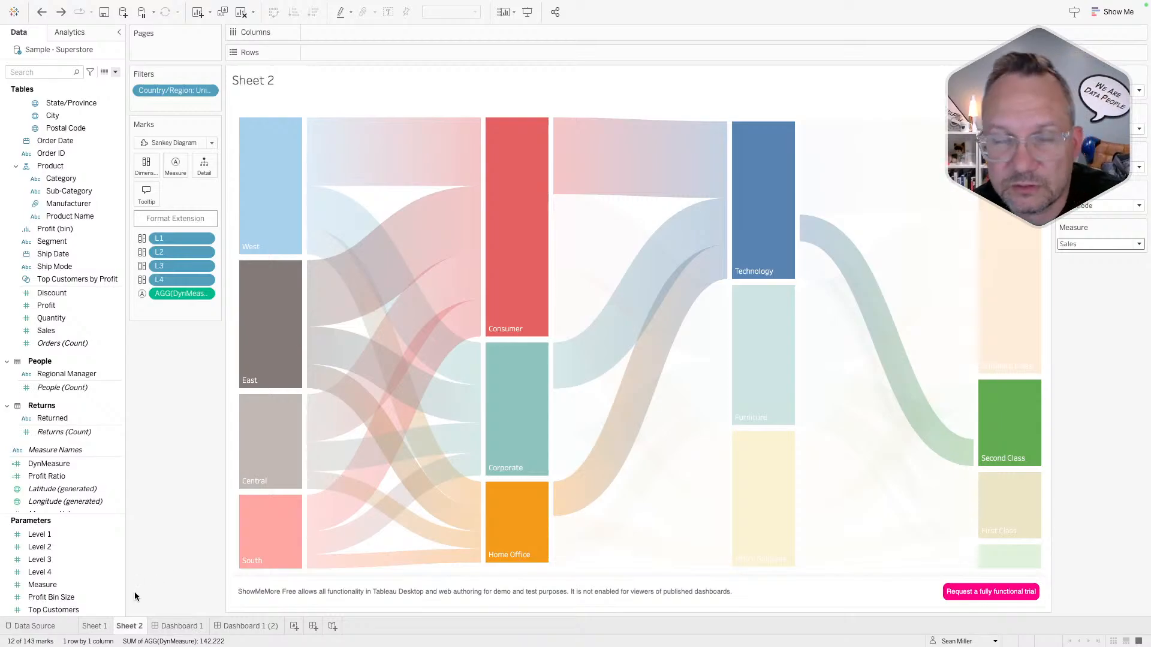
- Show Sheet 1's Sankey with every flow coloured and no path highlighted
click(108, 626)
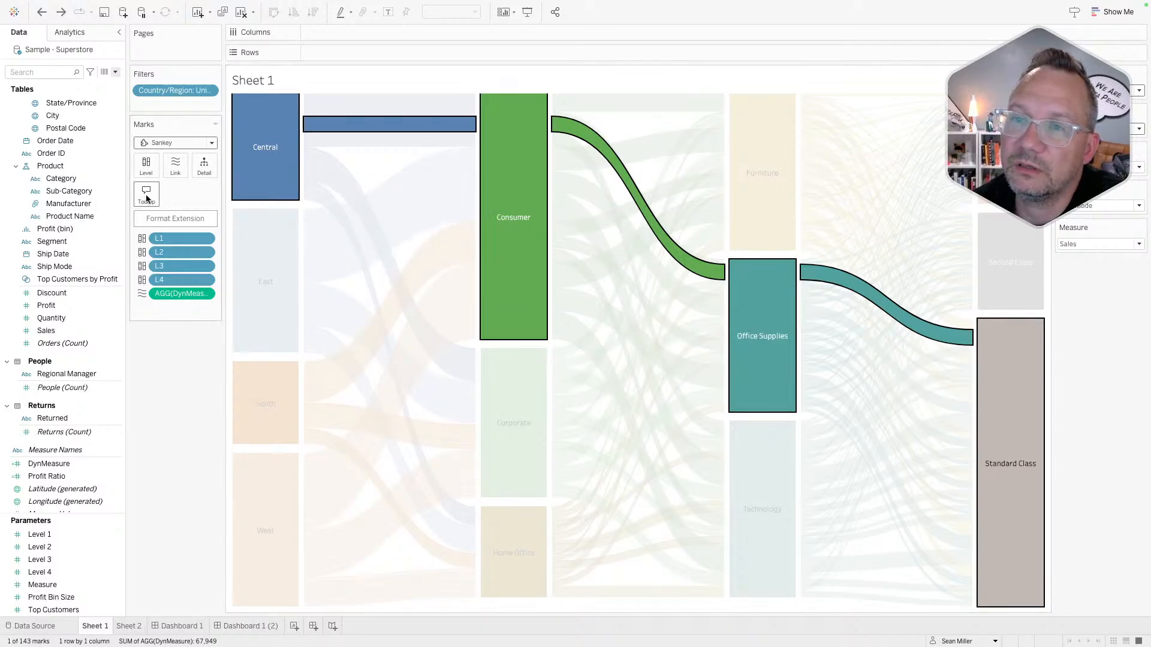
click(262, 202)
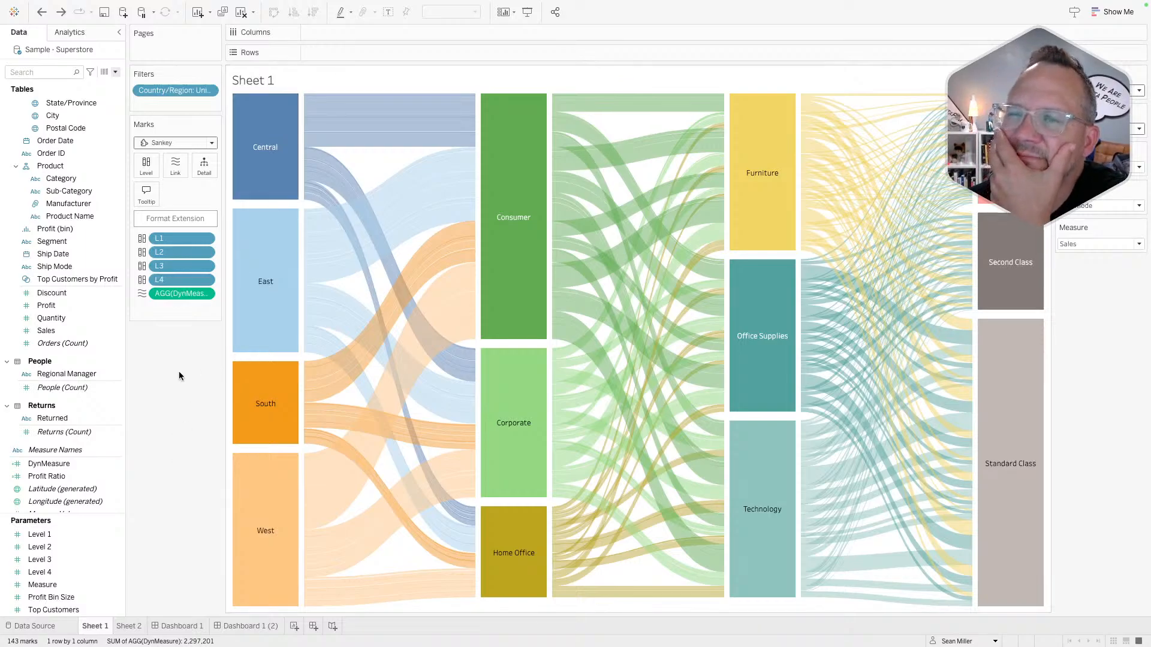
- Turn off Align Edges Horizontally in the Sankey extension's format settings so Same Day appears
click(168, 220)
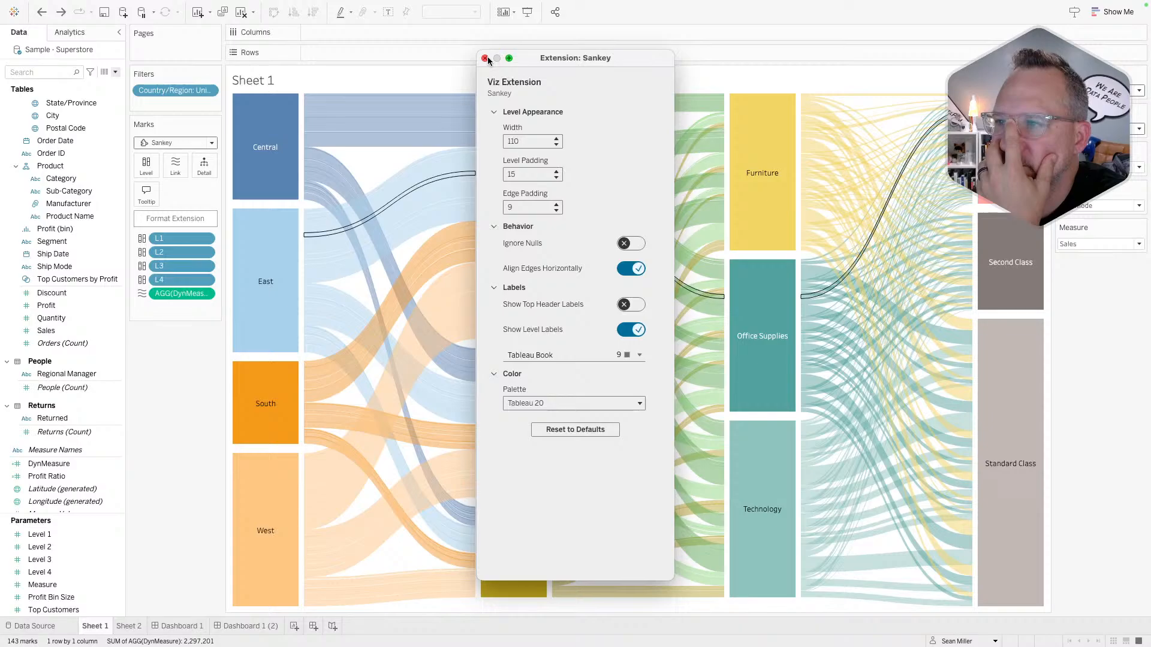
click(632, 269)
click(631, 268)
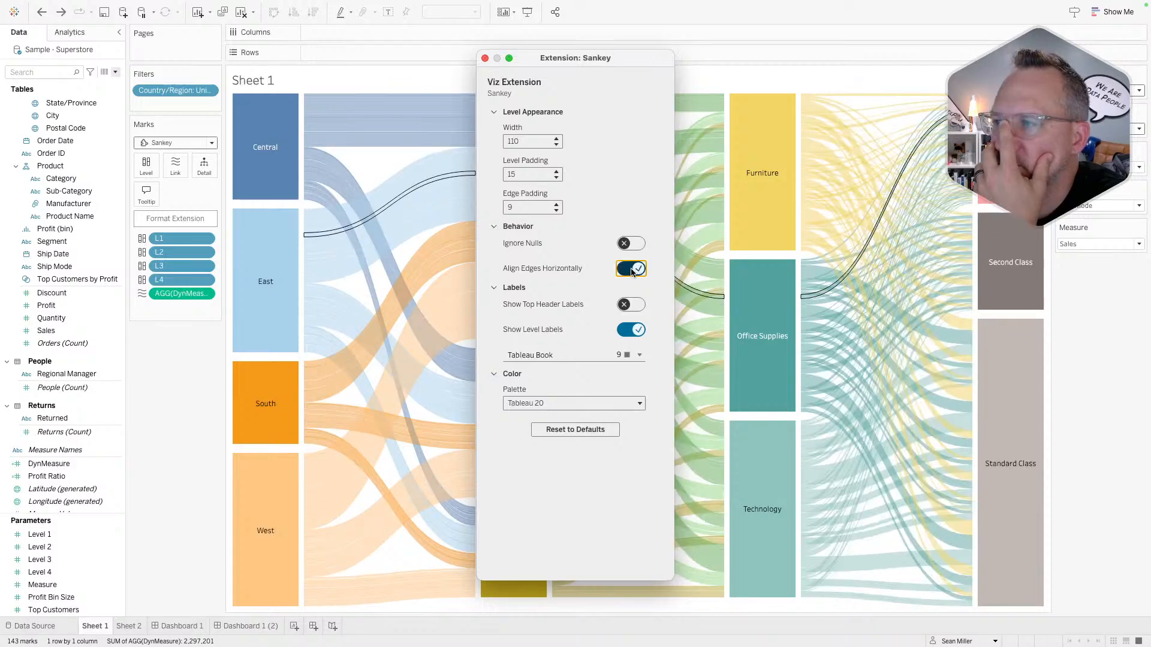
click(631, 269)
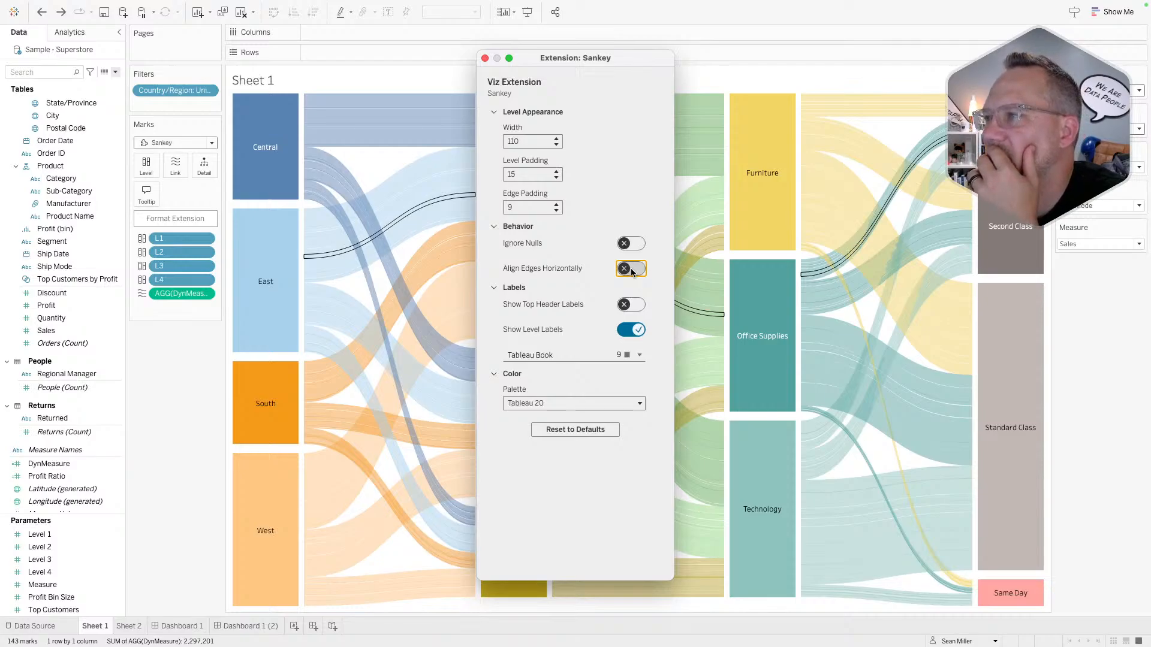
click(631, 268)
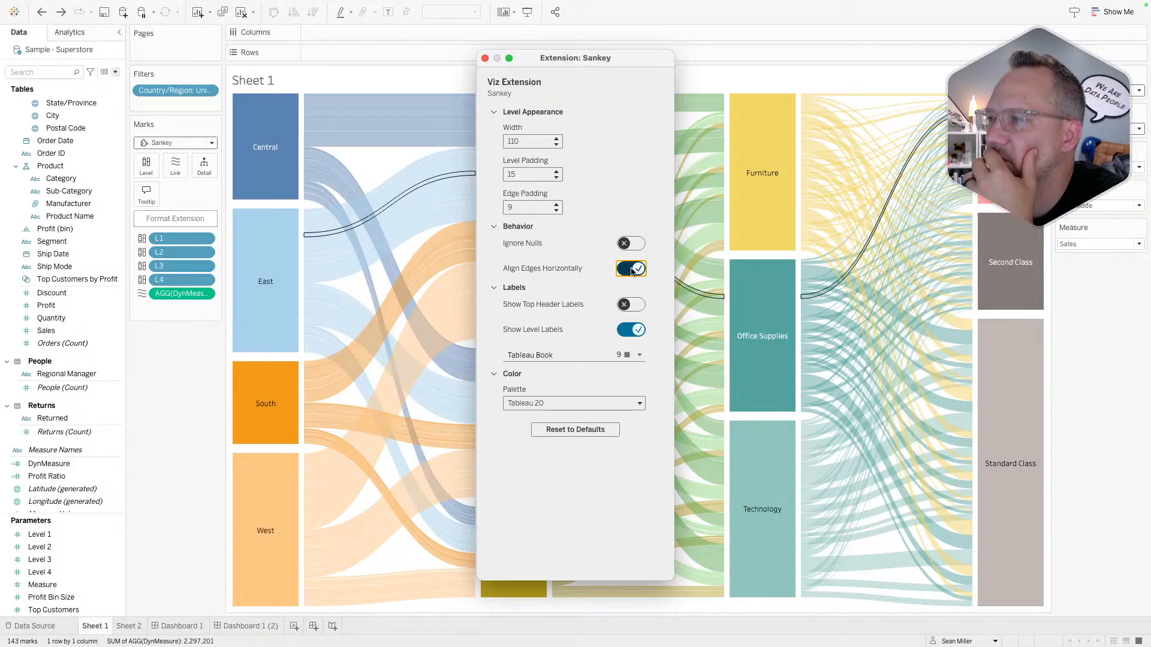
click(631, 270)
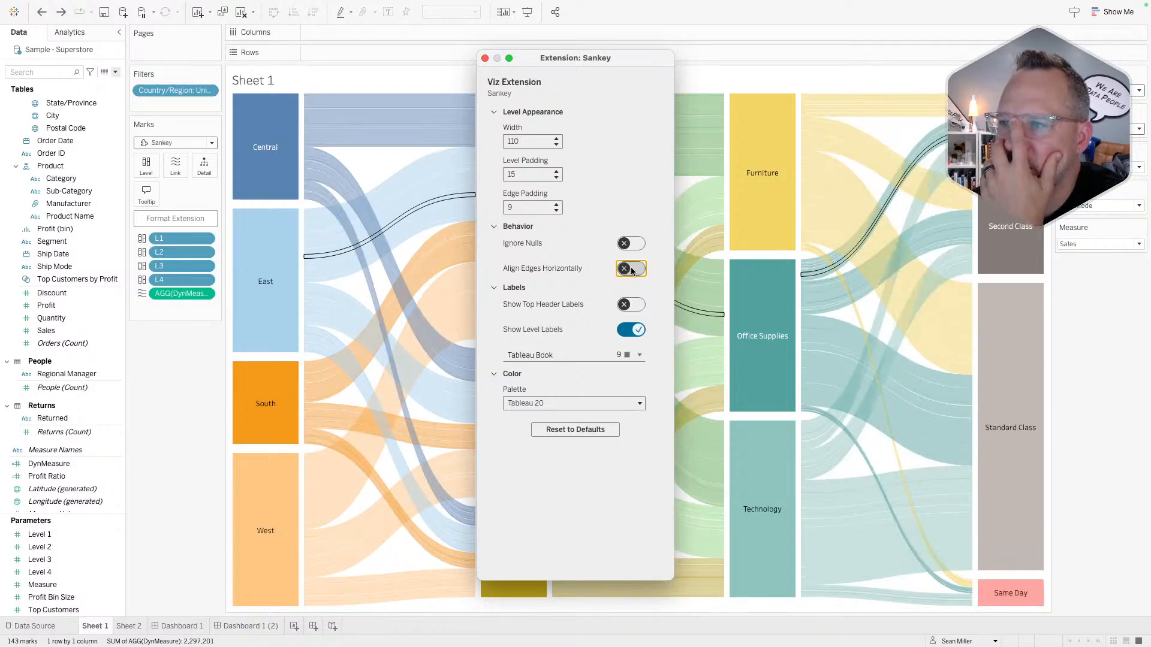
click(485, 58)
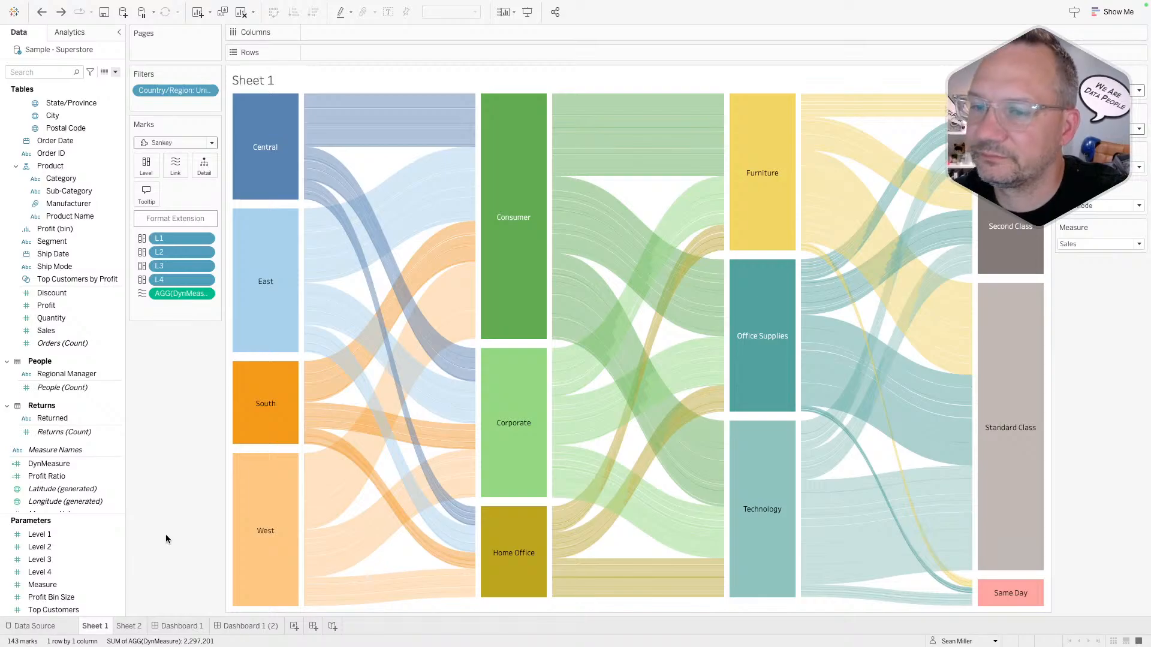
- Compare Sheet 2, Dashboard 1 and Dashboard 1 (2), settling on Dashboard 1 (2)'s title
click(129, 626)
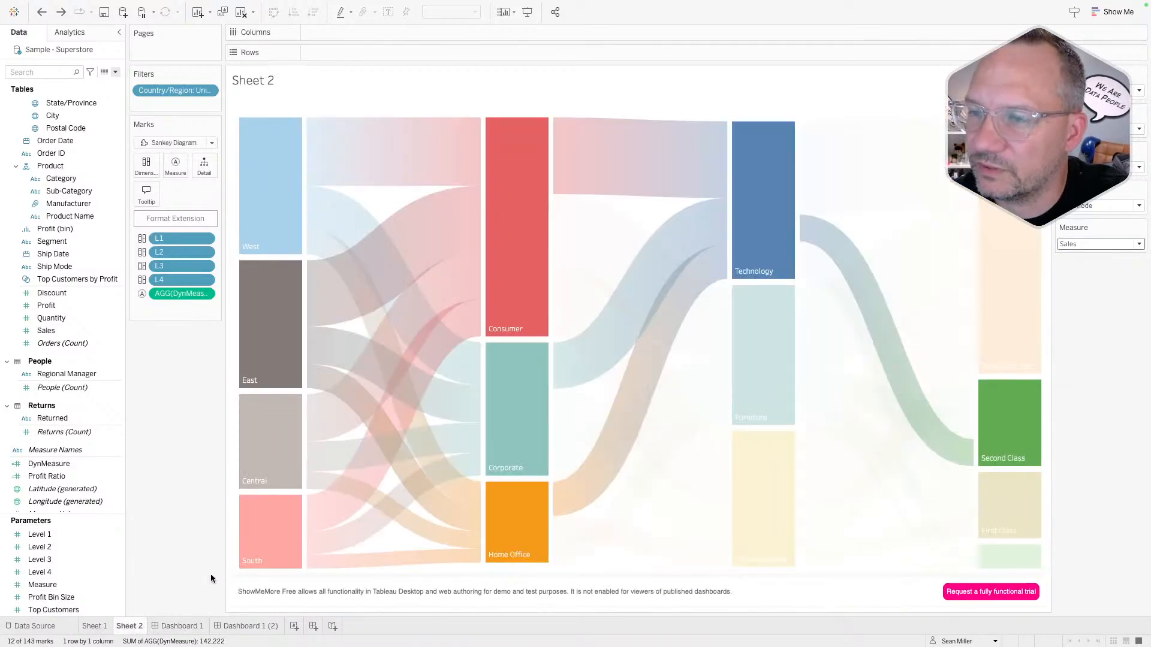
click(179, 626)
click(226, 627)
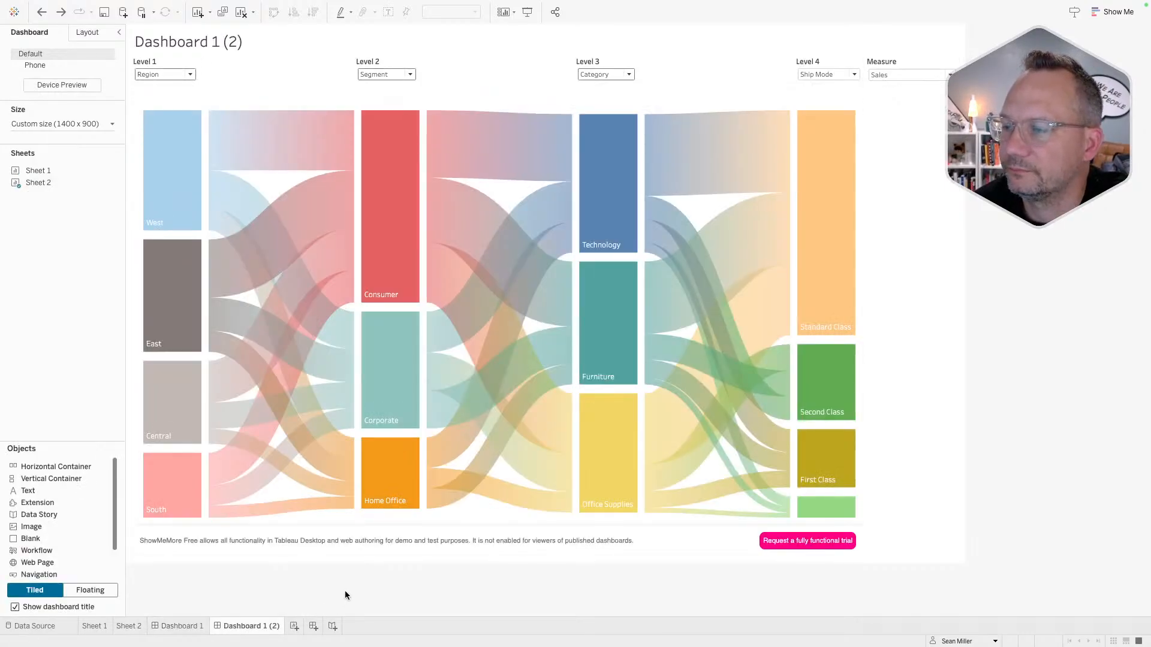
click(918, 110)
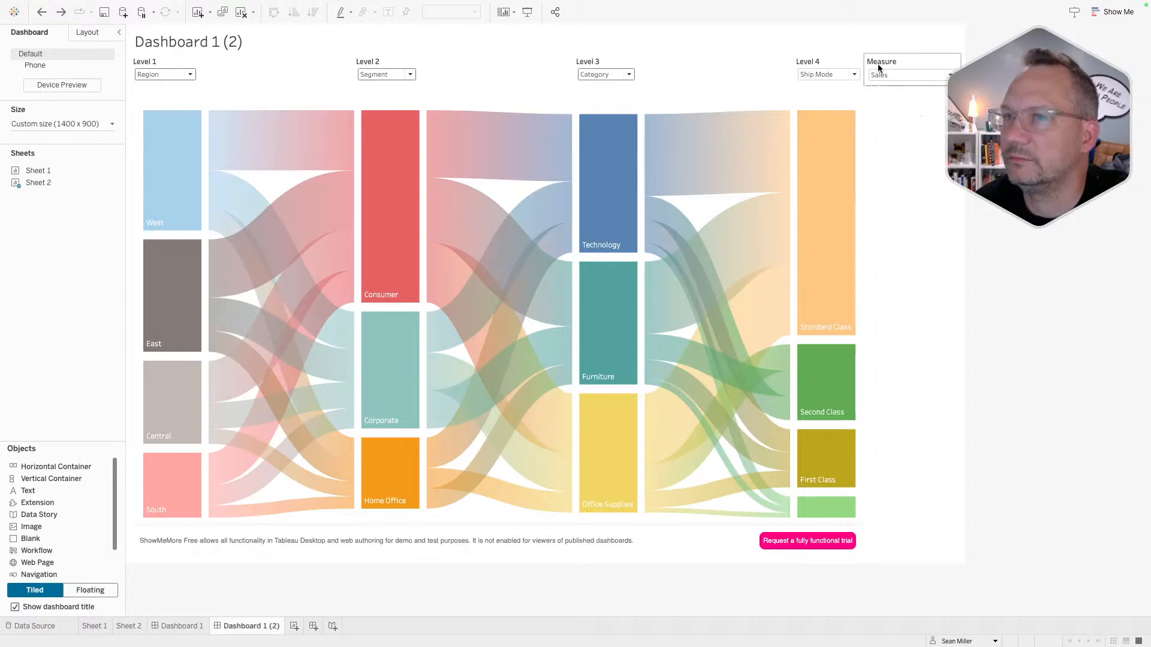
click(175, 626)
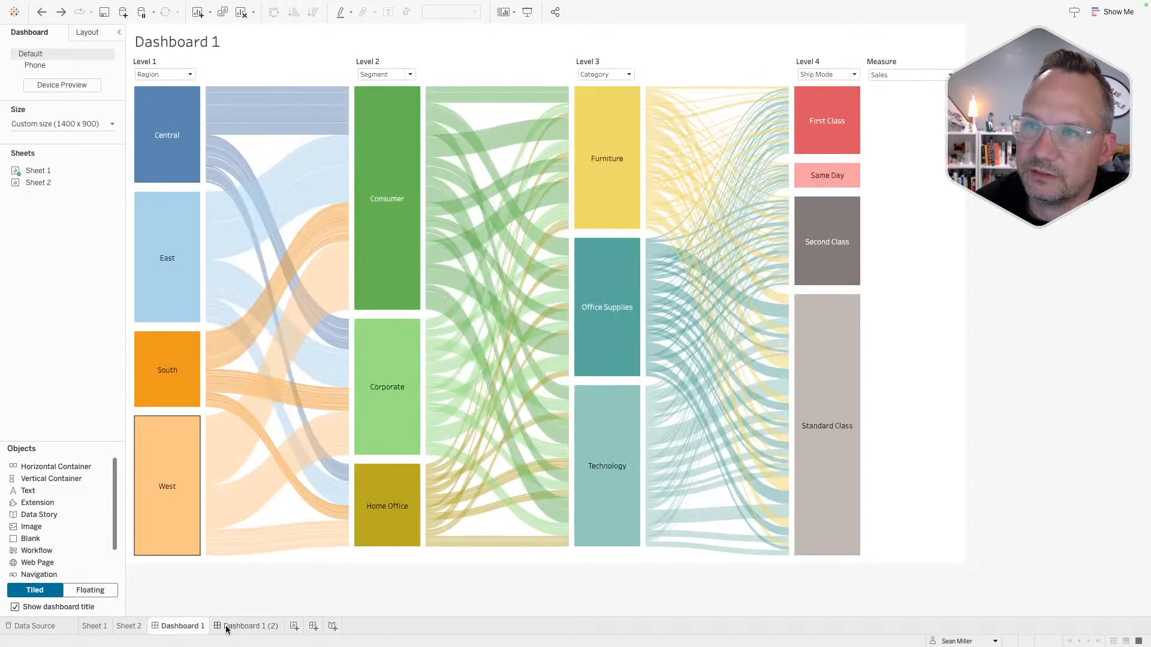
click(227, 626)
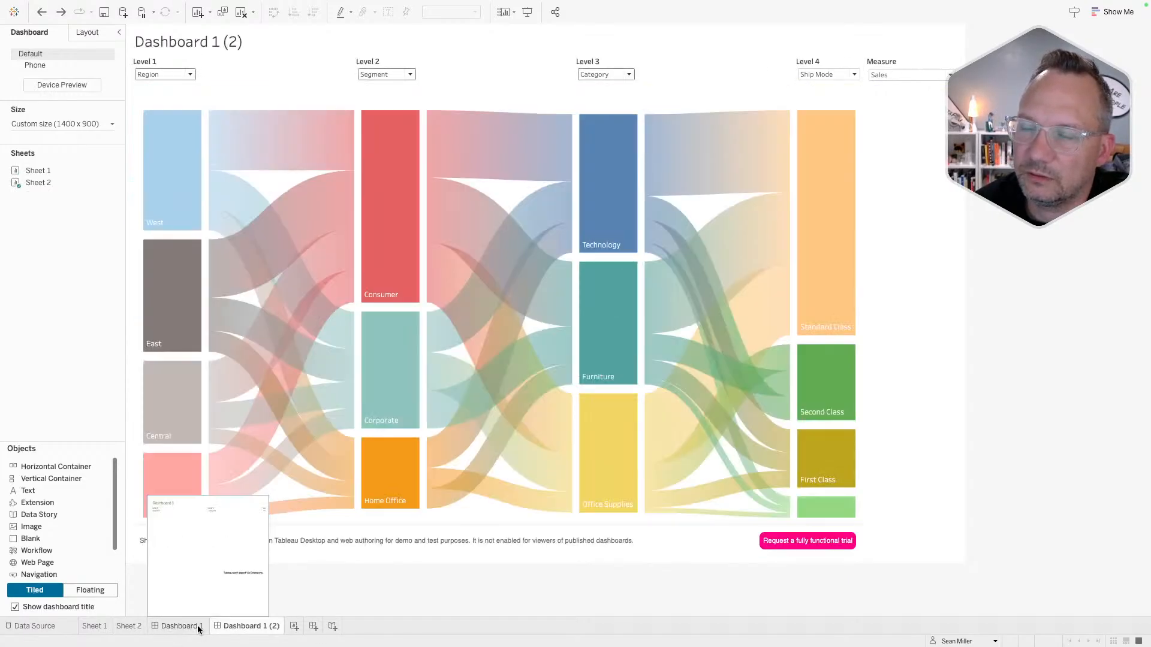
click(198, 627)
click(225, 626)
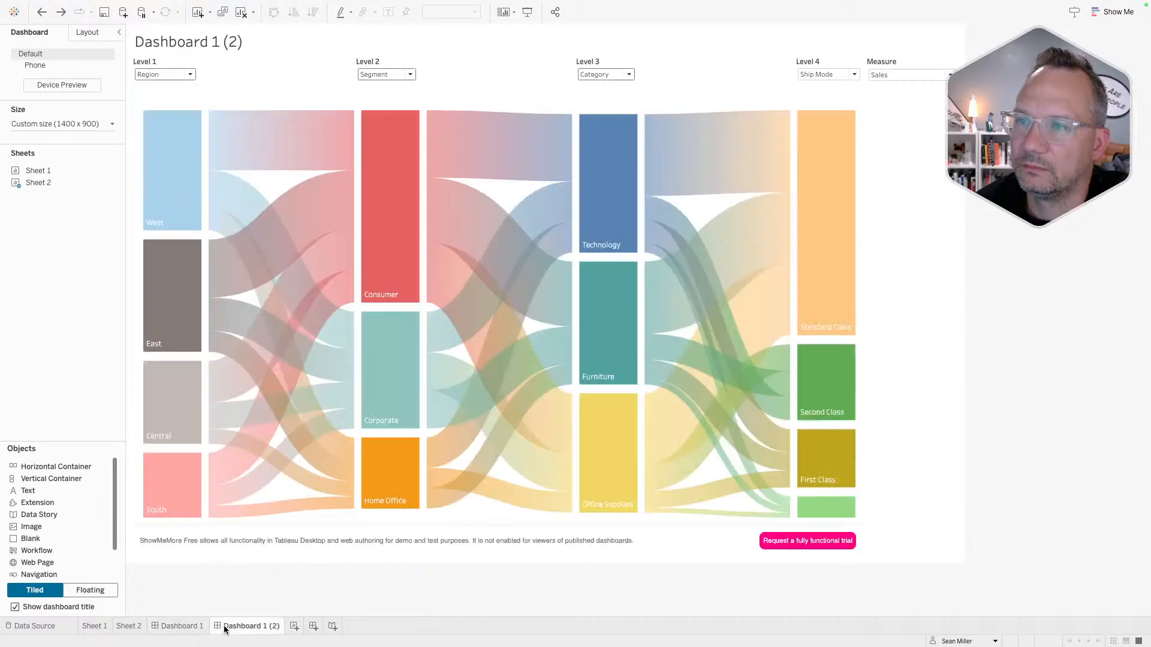
click(401, 35)
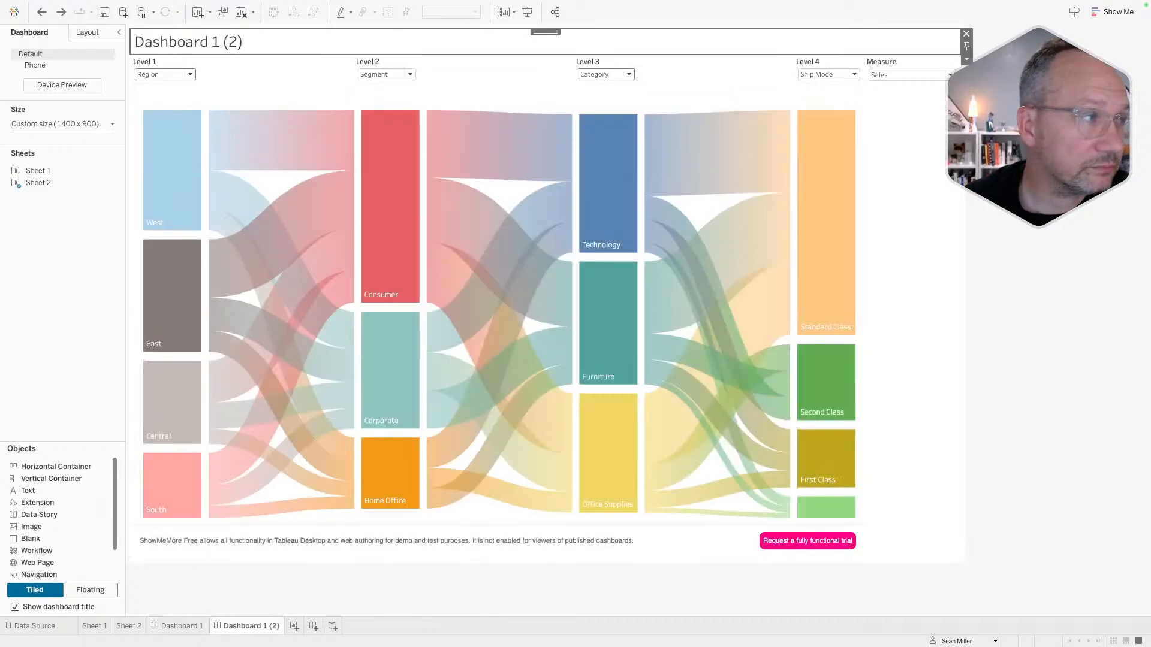
- Replace the title placeholder with '#B2VB Create a Dynamic Sankey Diagram'
double_click(642, 36)
key(super+a)
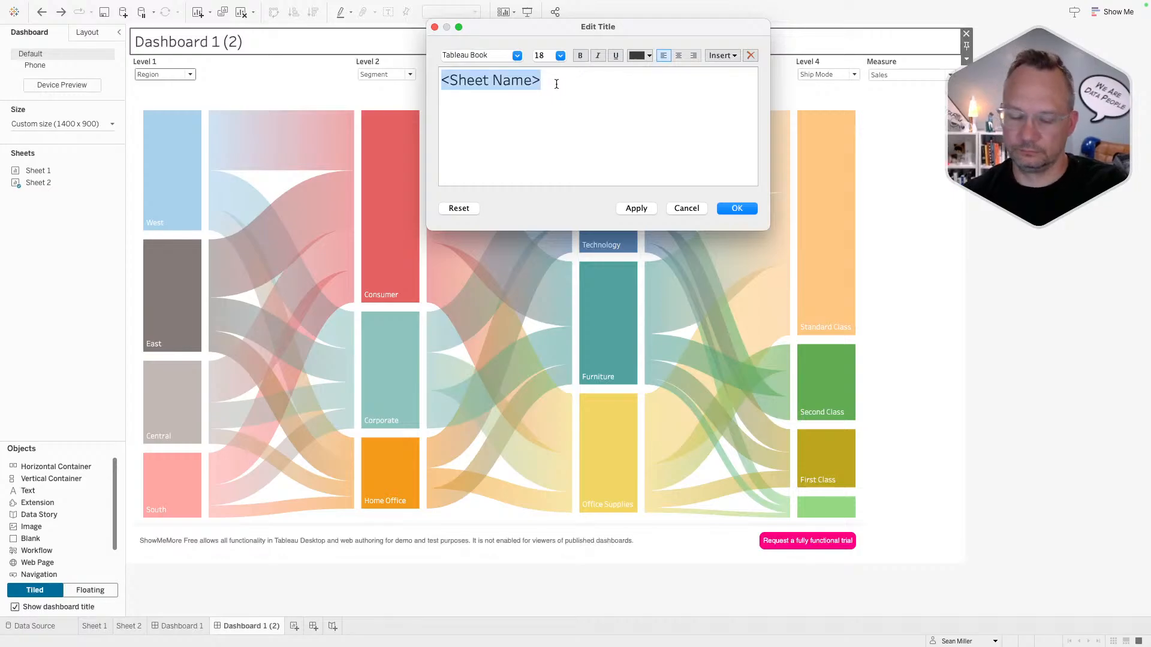
text(#B)
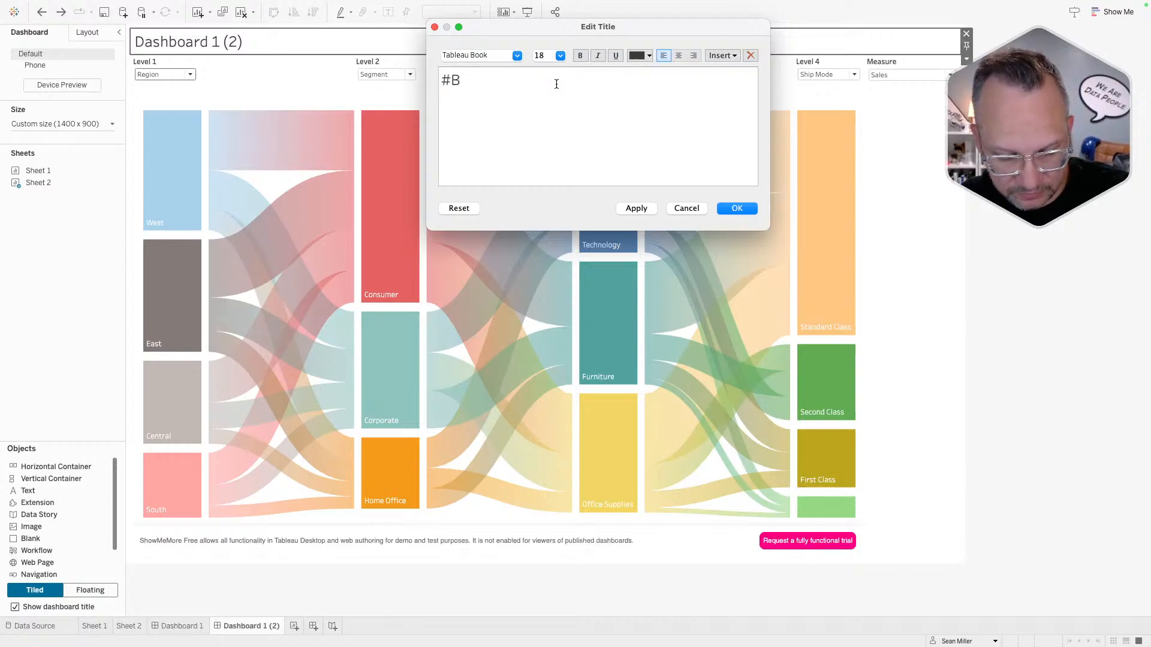
text(2VB)
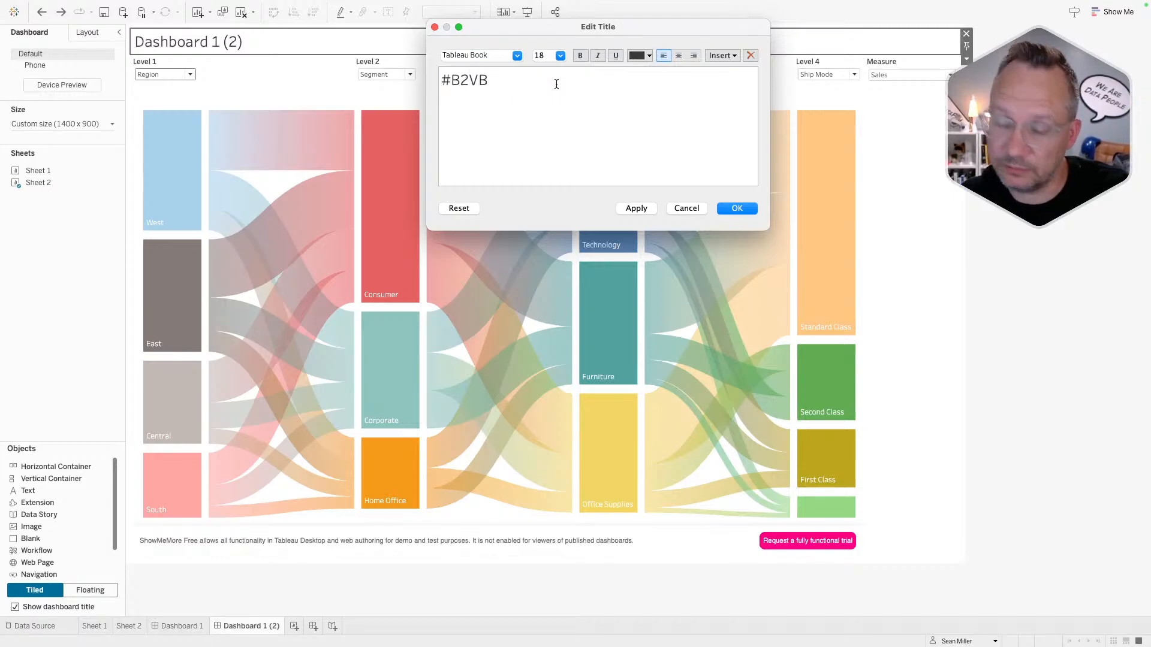
text( Create y)
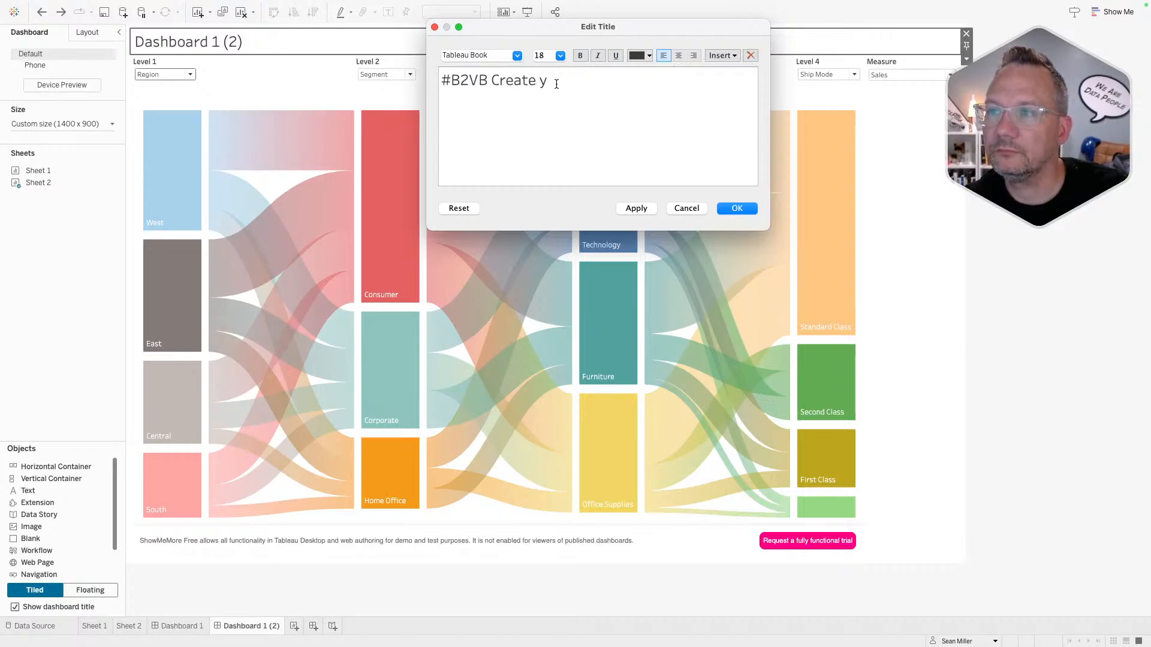
text(our own)
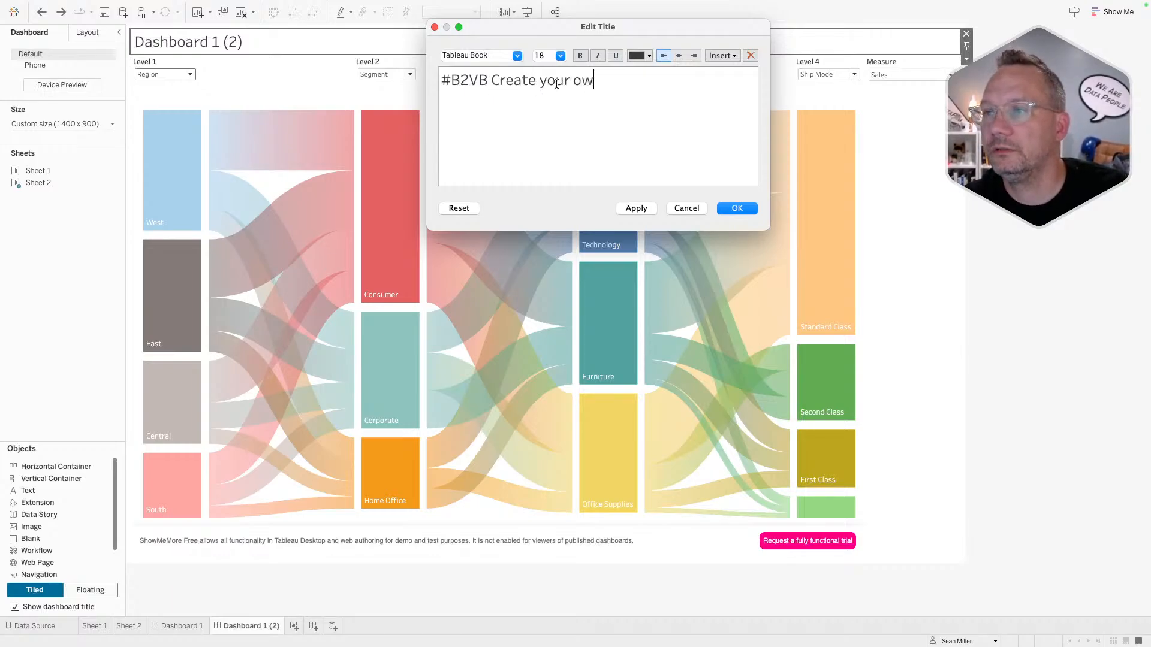
key(BackSpace)
key(BackSpace)
key(BackSpace)
key(BackSpace)
key(BackSpace)
key(BackSpace)
key(BackSpace)
key(BackSpace)
text(a )
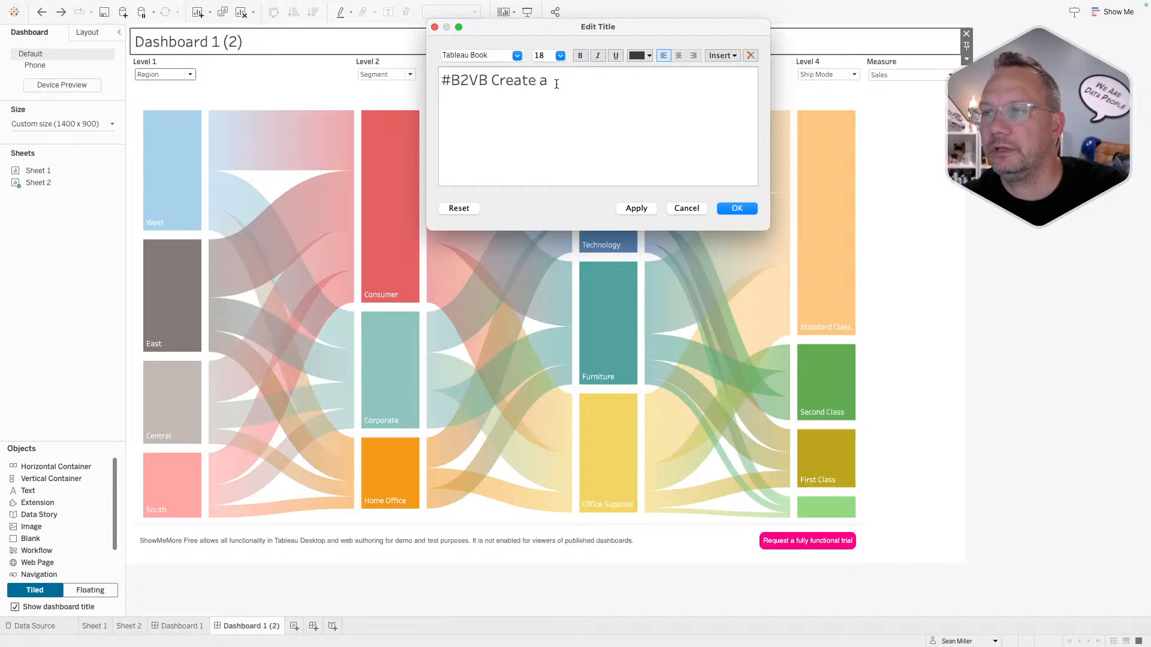
text(Dynamic)
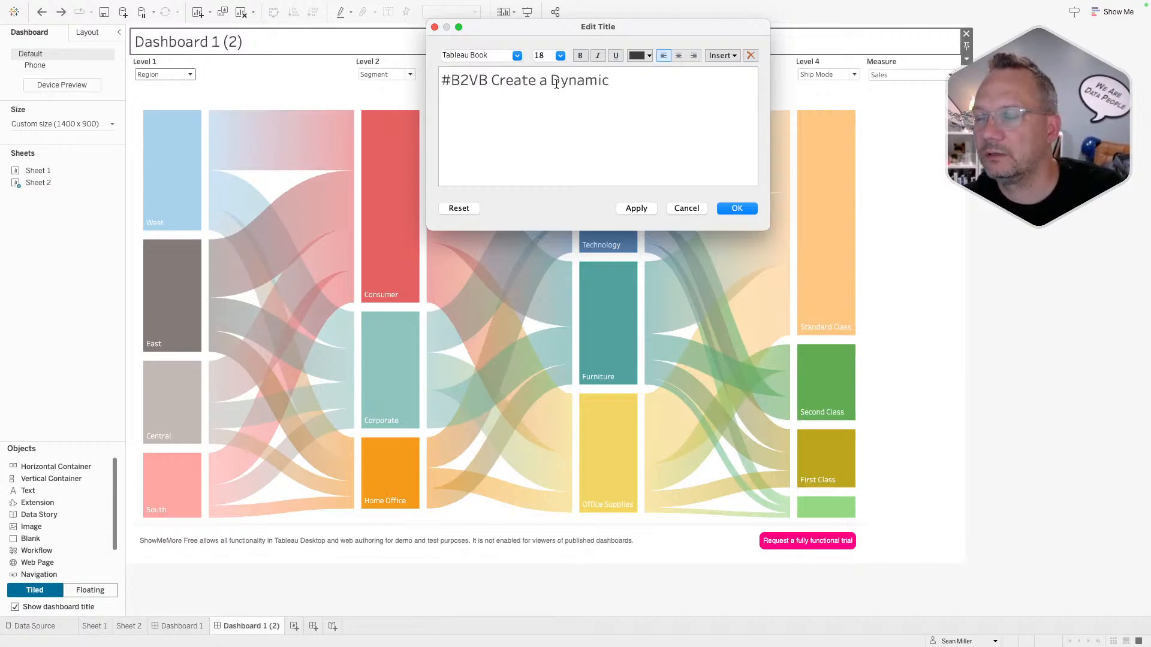
text( Sankey )
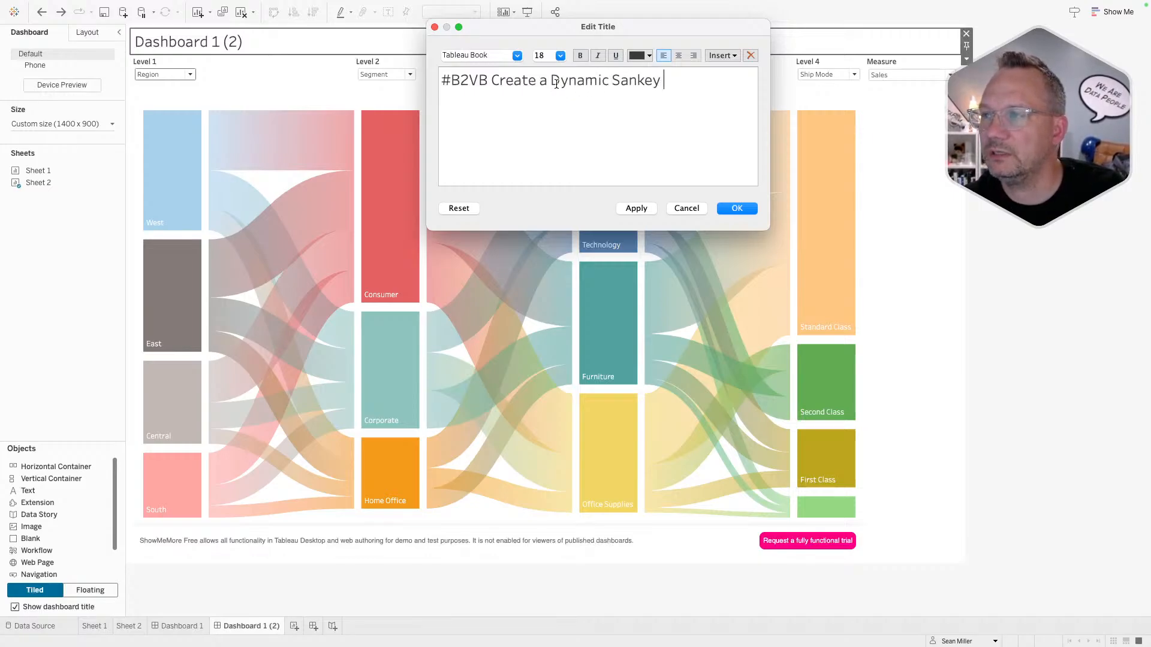
text(Diagram)
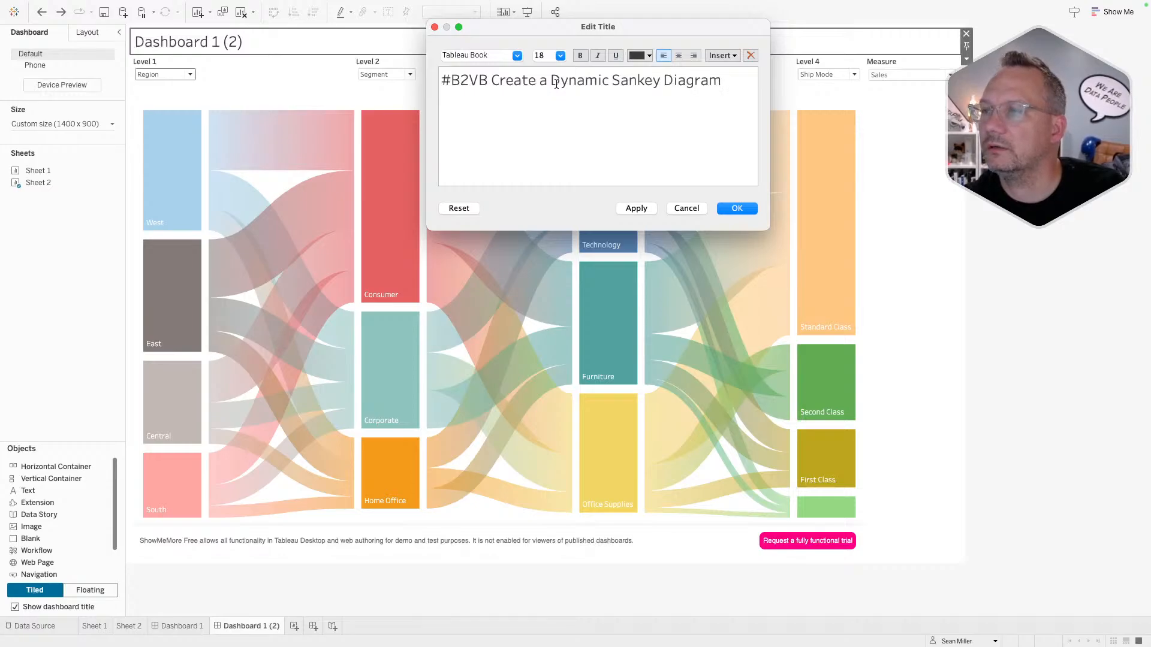
- Left-align the title text and its new empty second line
click(679, 56)
click(680, 56)
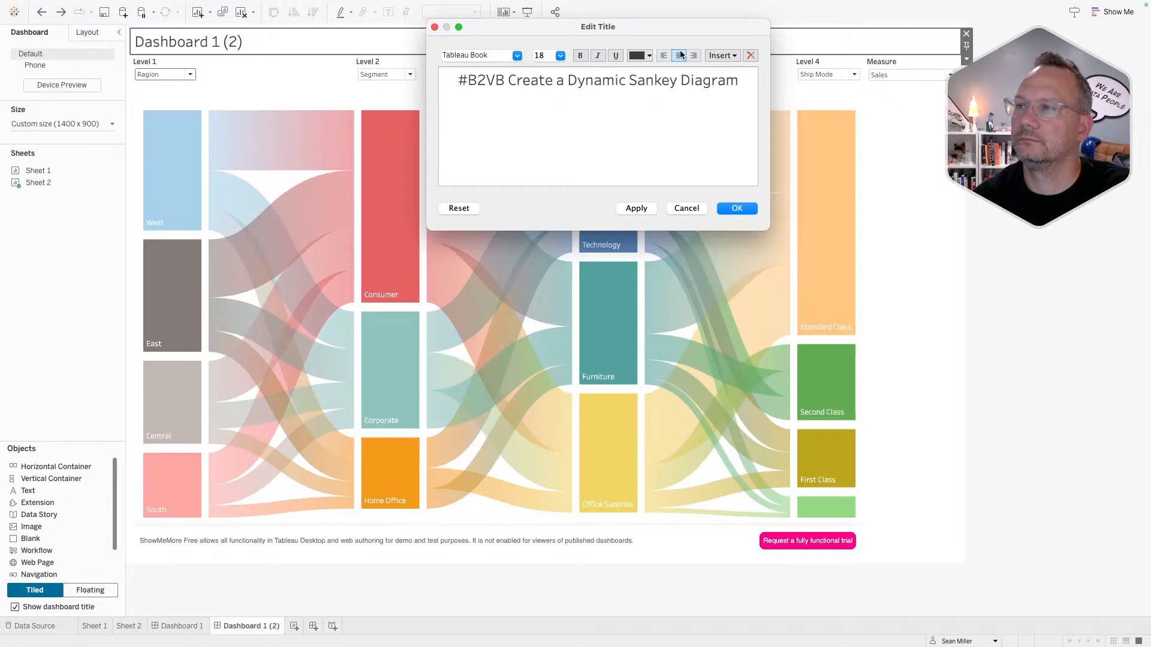
drag(746, 81, 426, 82)
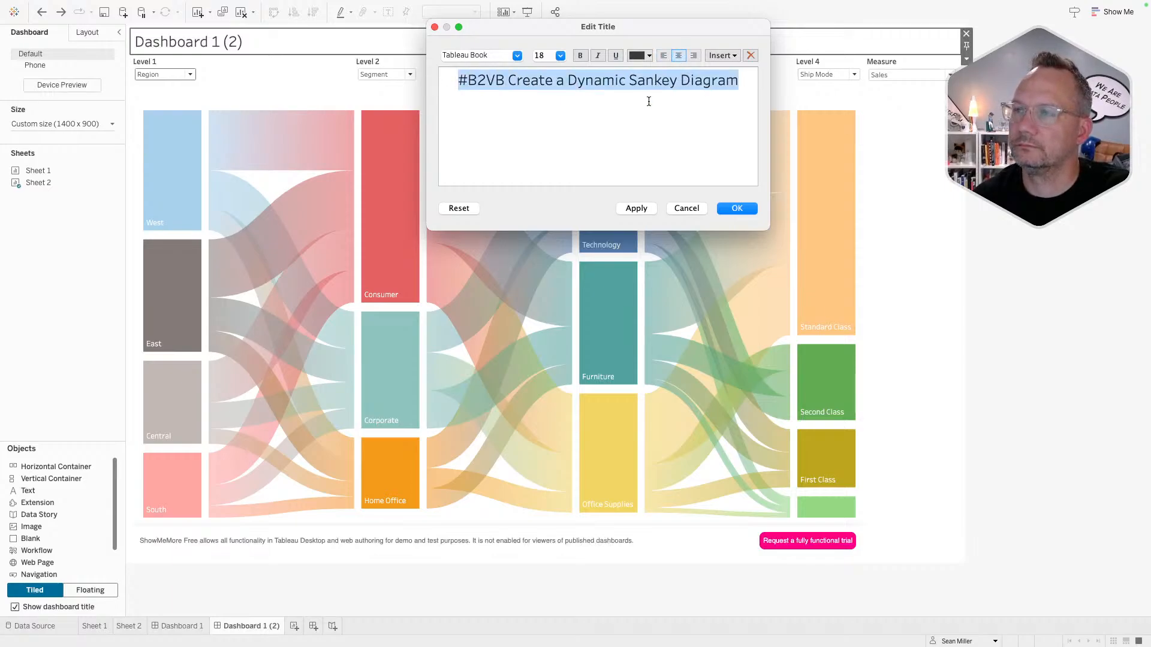
click(663, 55)
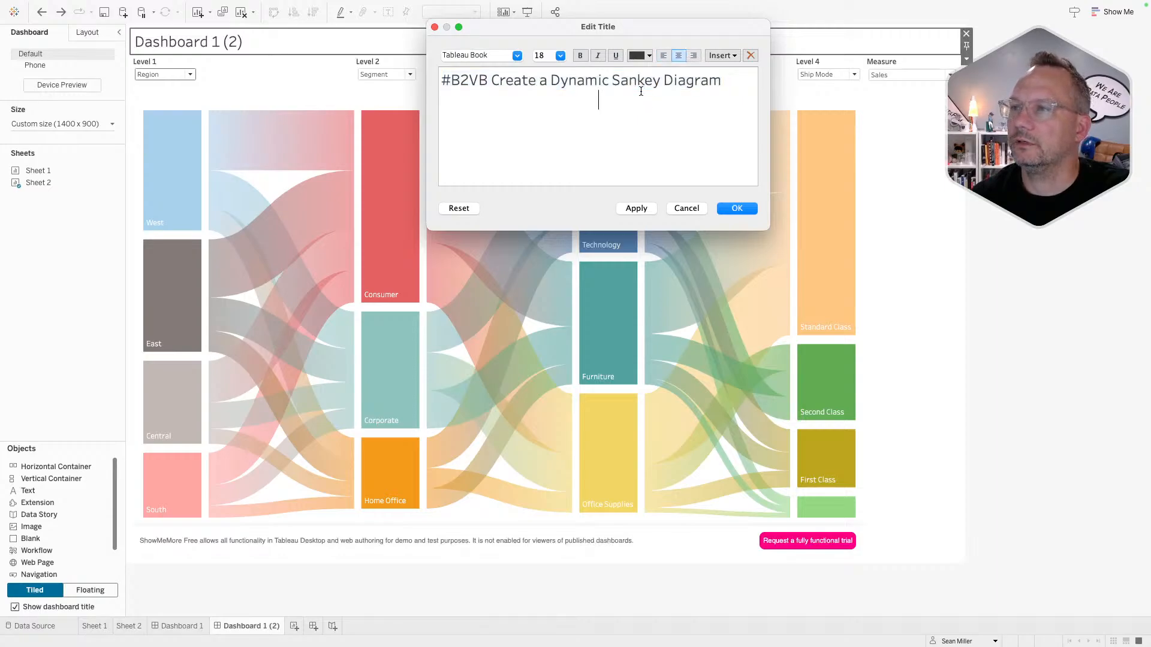
click(663, 55)
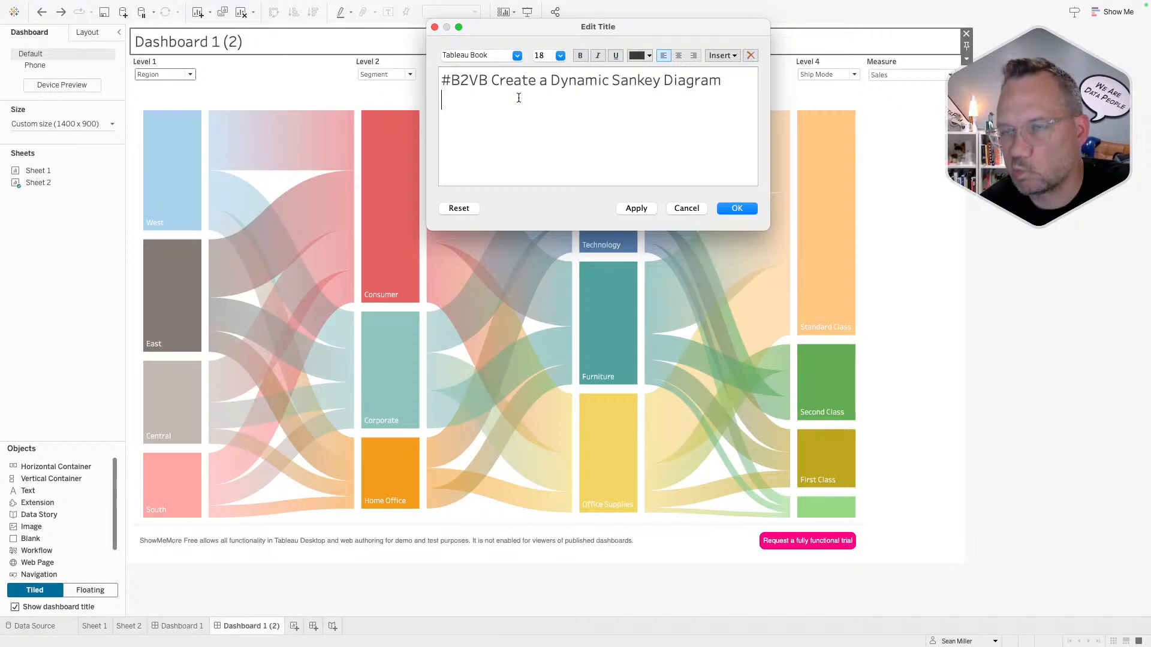
click(560, 56)
- Add a size-10 credit line reading 'Sankey created by InfoTopics'
click(552, 87)
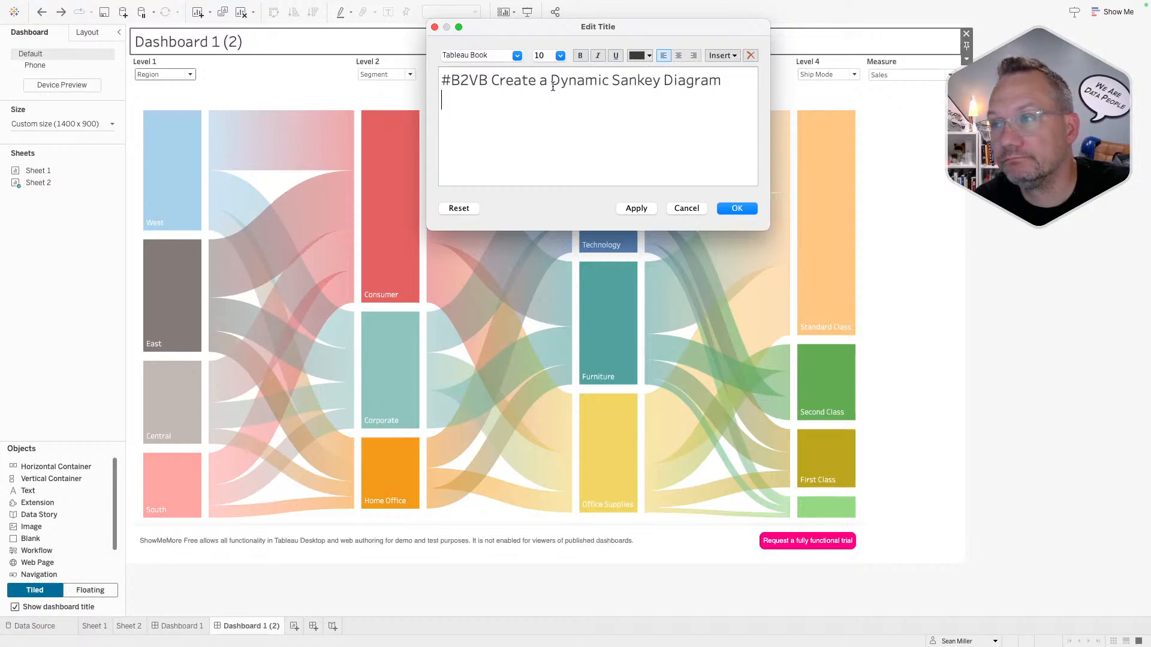
key(Return)
text(Sankey)
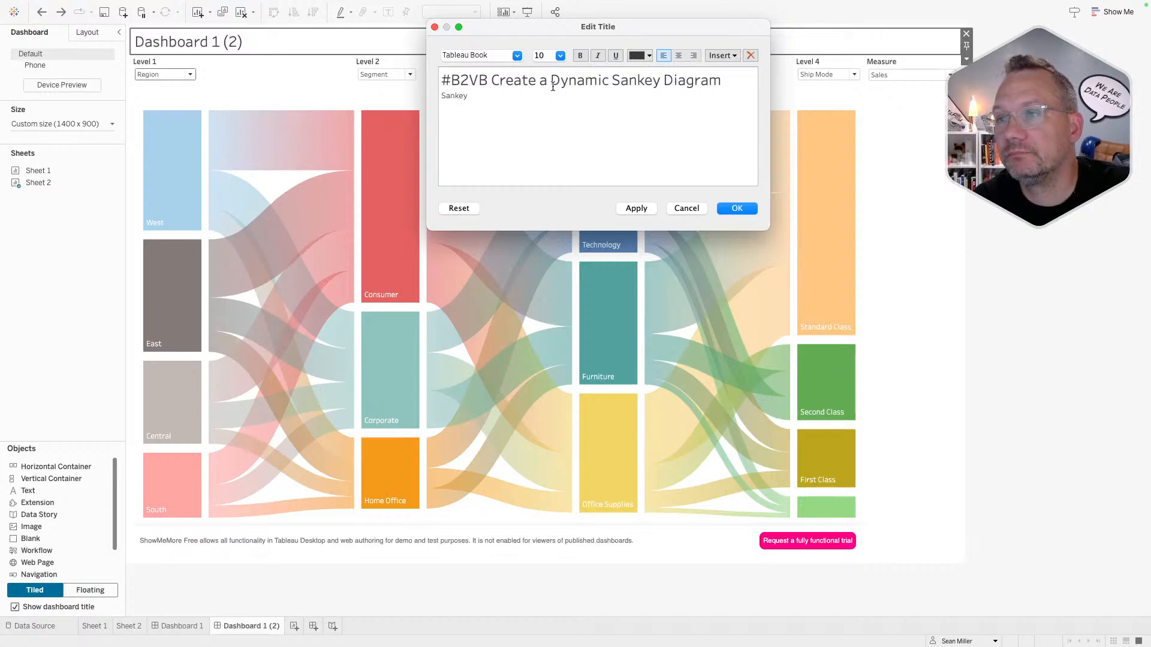
text( created by)
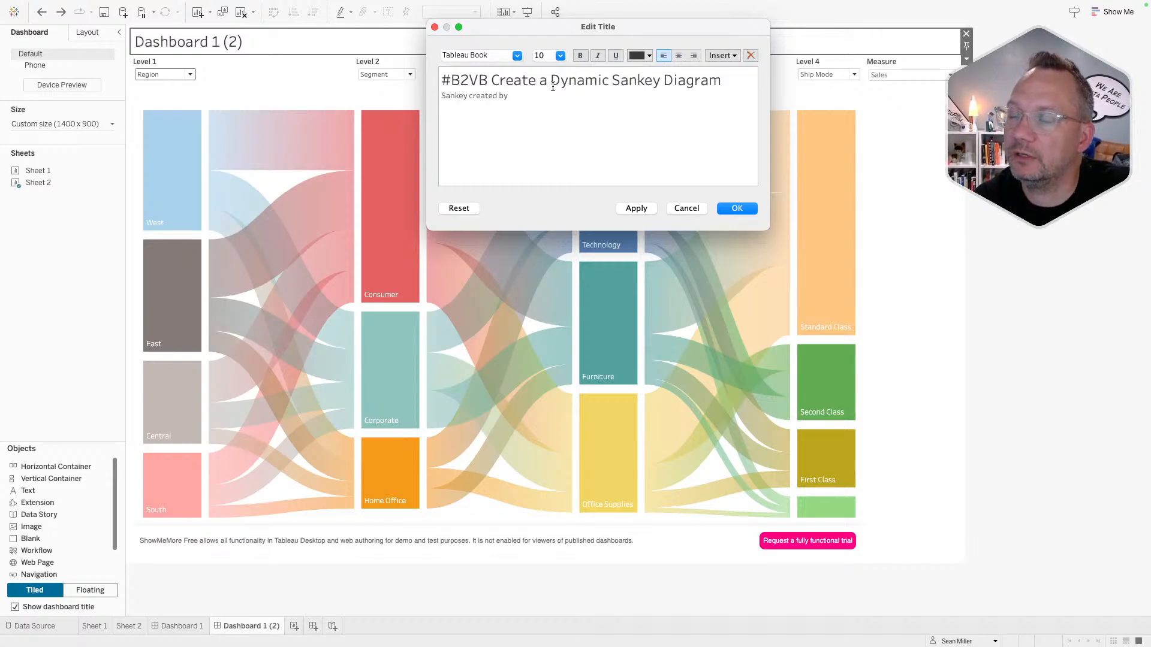
text( Tabl)
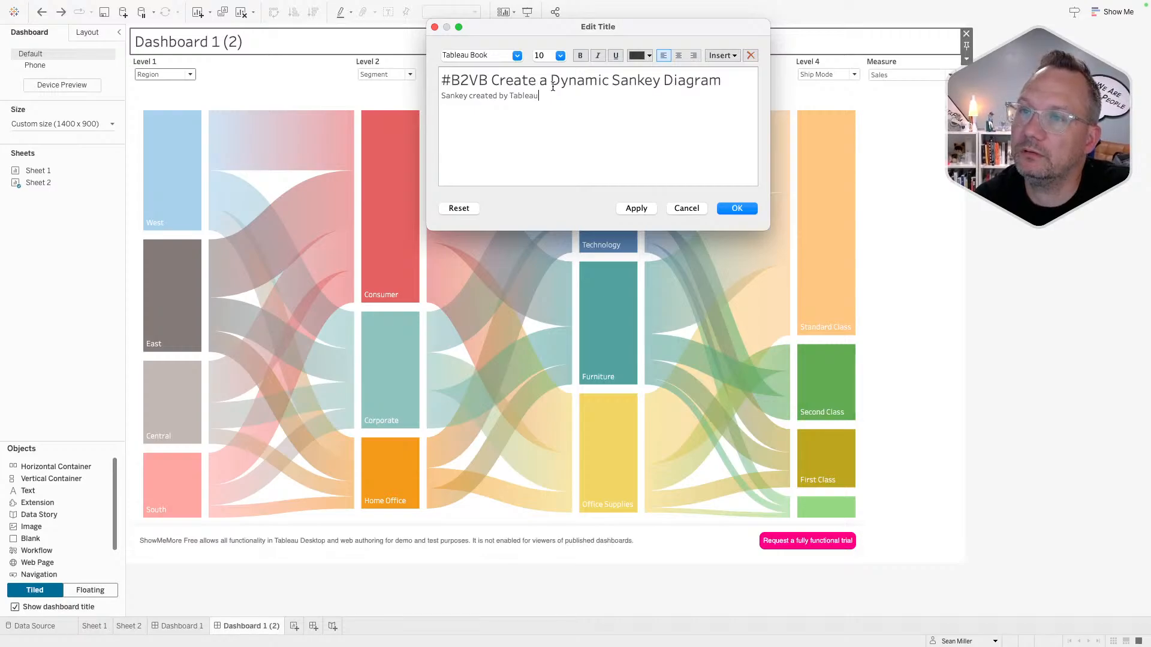
text(eau)
key(shift+Left)
key(shift+Left)
key(shift+Left)
key(shift+Left)
key(shift+Left)
key(shift+Left)
key(shift+Left)
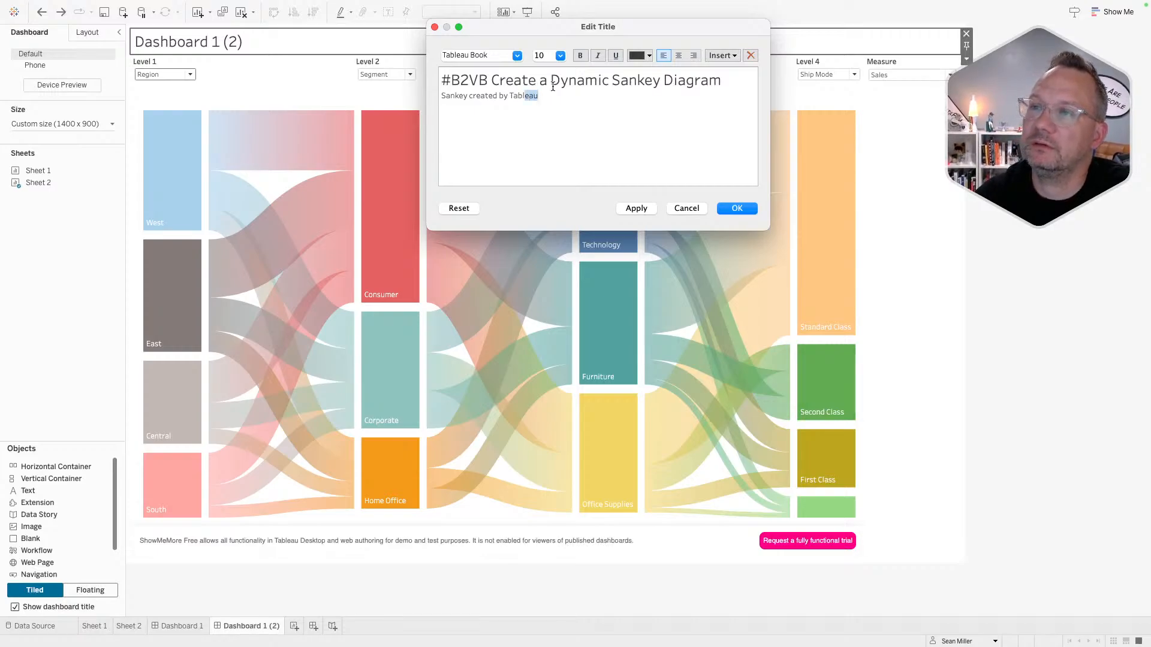
text(Inf)
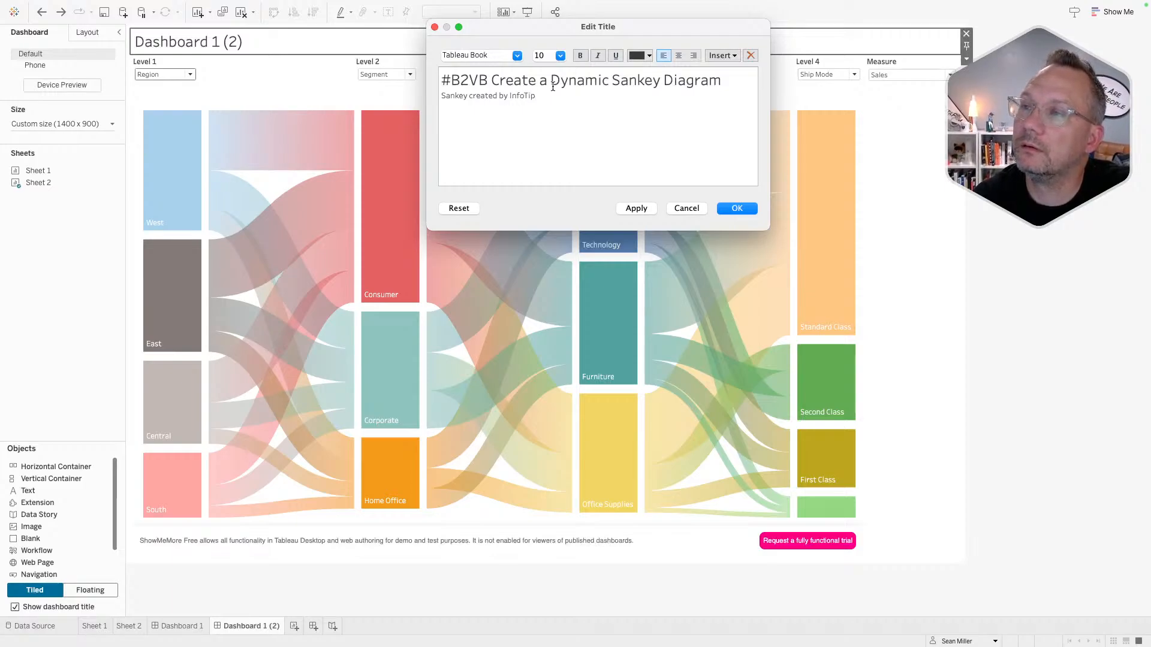
text(oTopics)
key(Return)
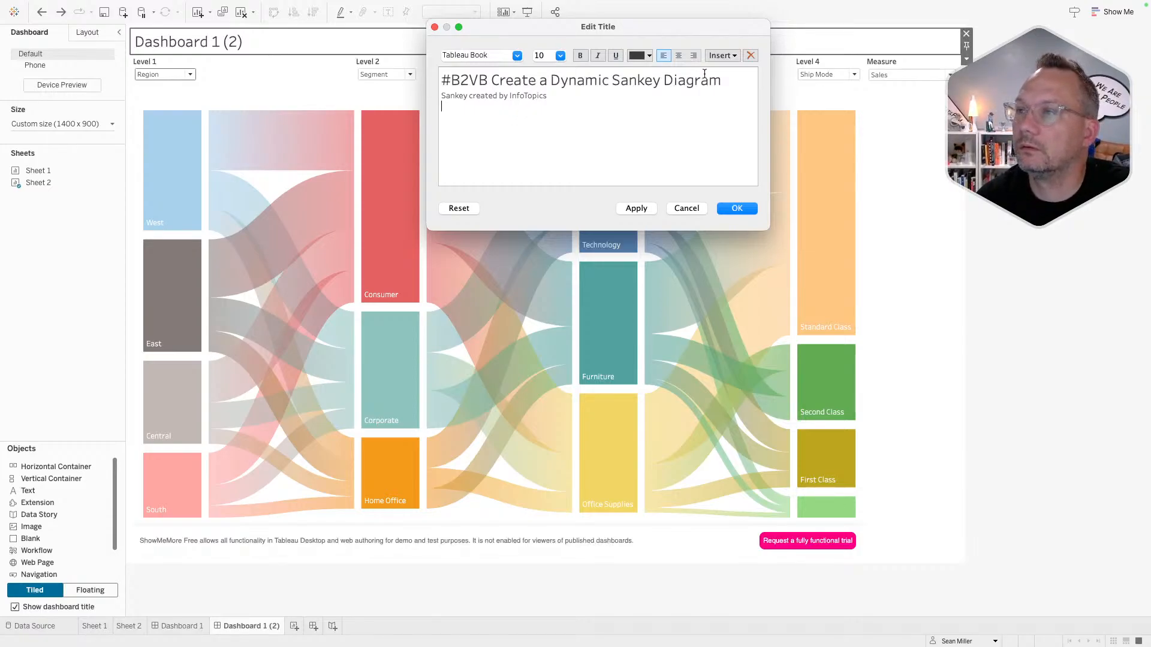
- Insert a blank line directly below the main title
click(724, 80)
key(Return)
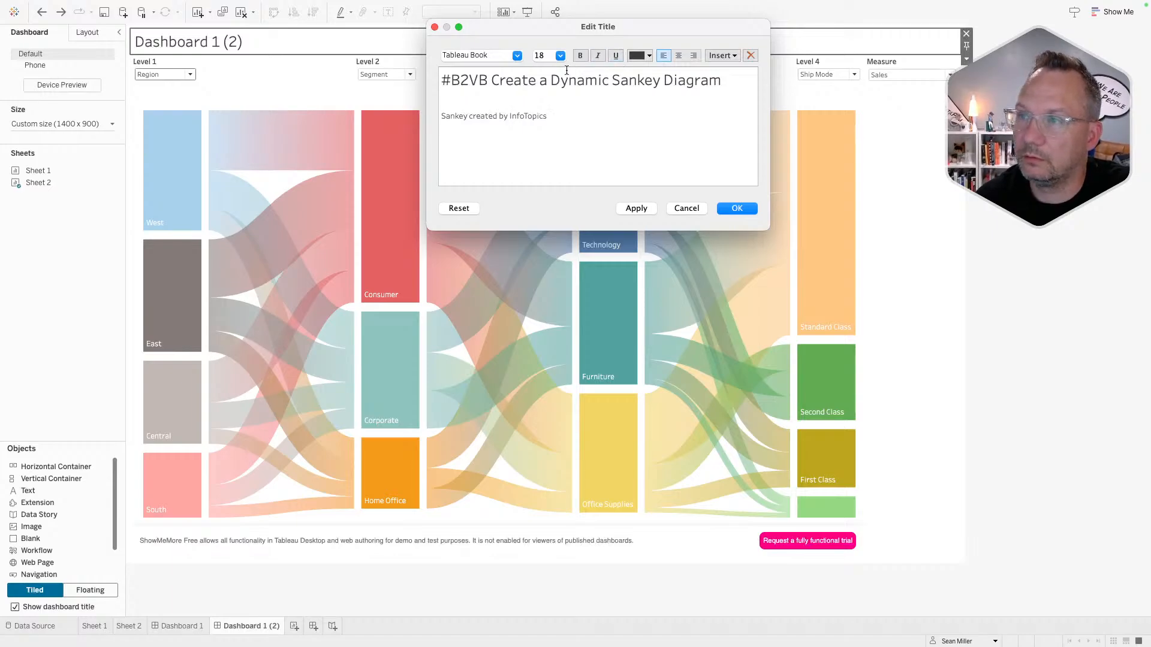
click(560, 55)
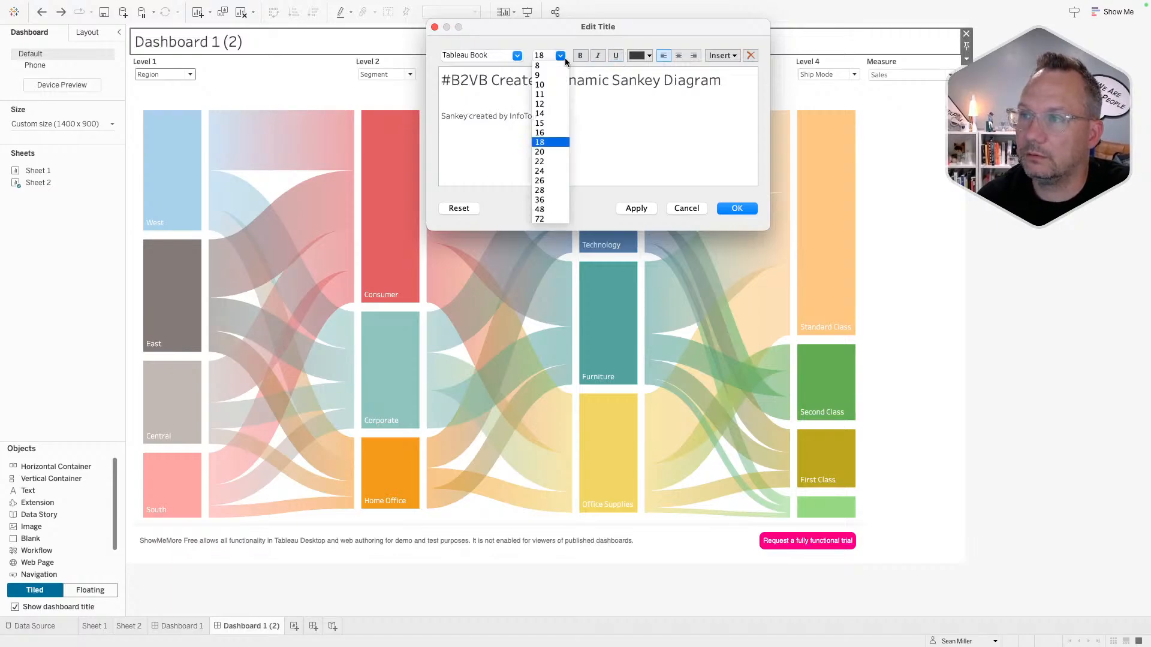
- Type the 12-point subtitle 'Use the selections to create your own sankey to analyze'
click(552, 106)
text(User the)
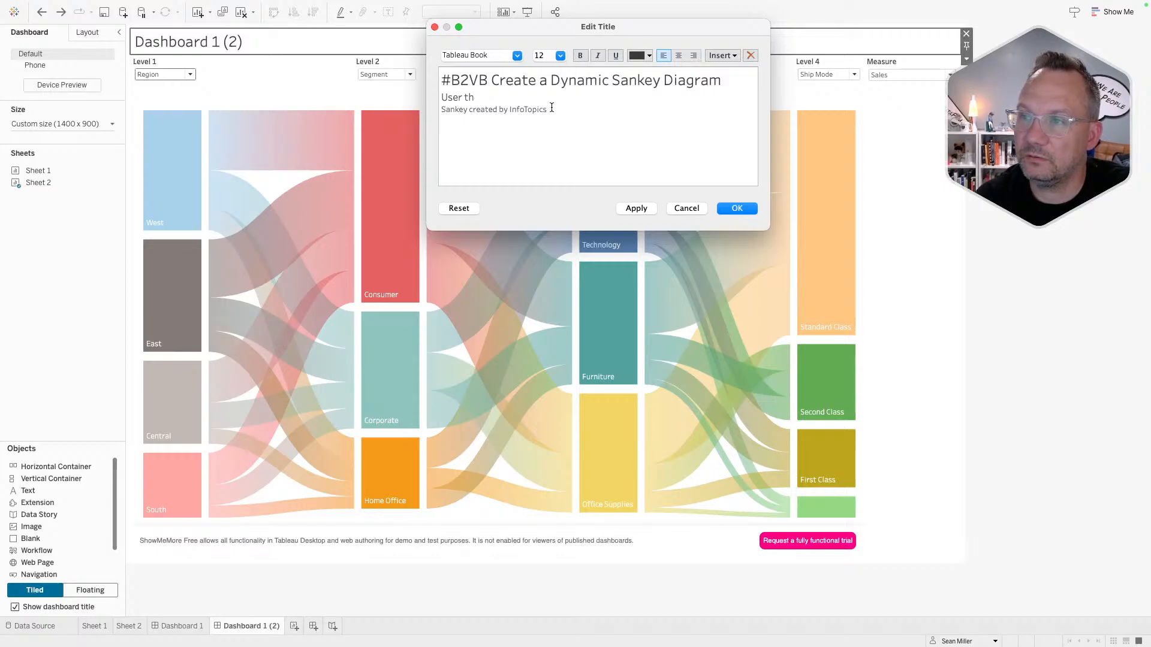
key(BackSpace)
key(BackSpace)
key(BackSpace)
key(BackSpace)
text(the)
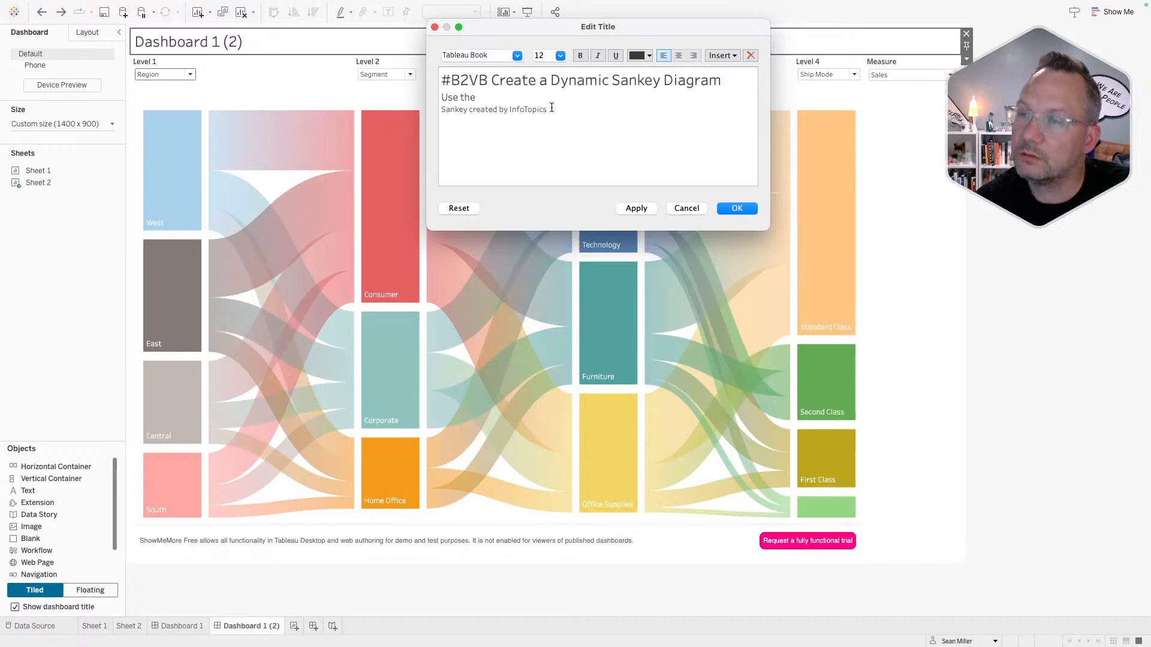
text( selections to creat)
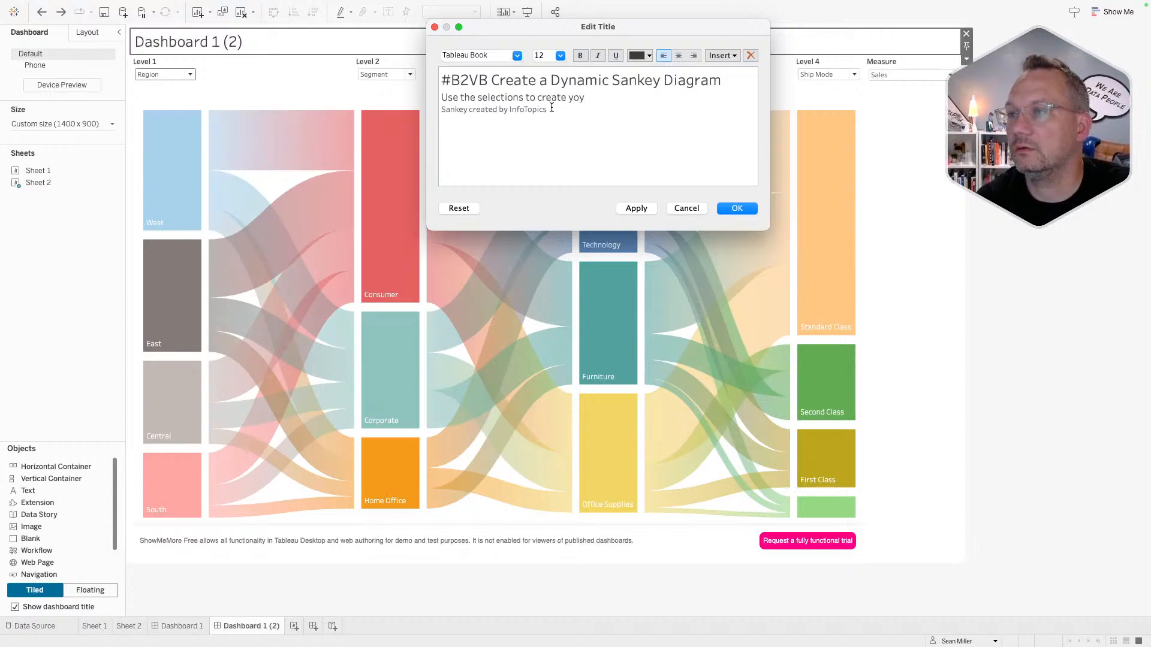
text(e your o)
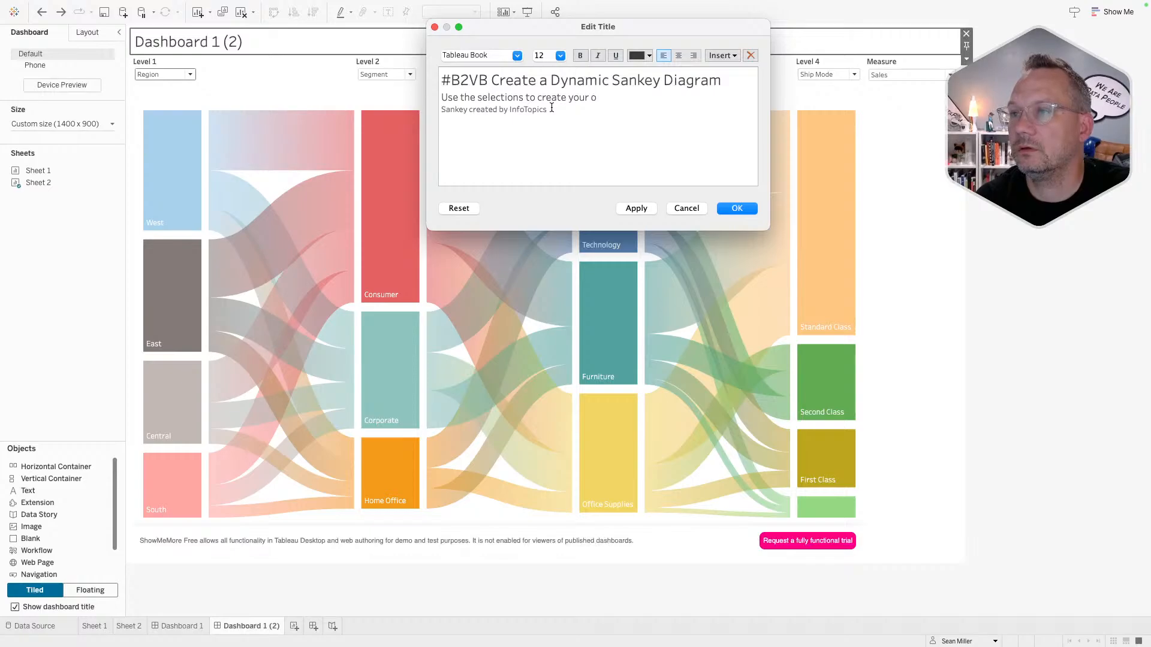
text(wn sankey)
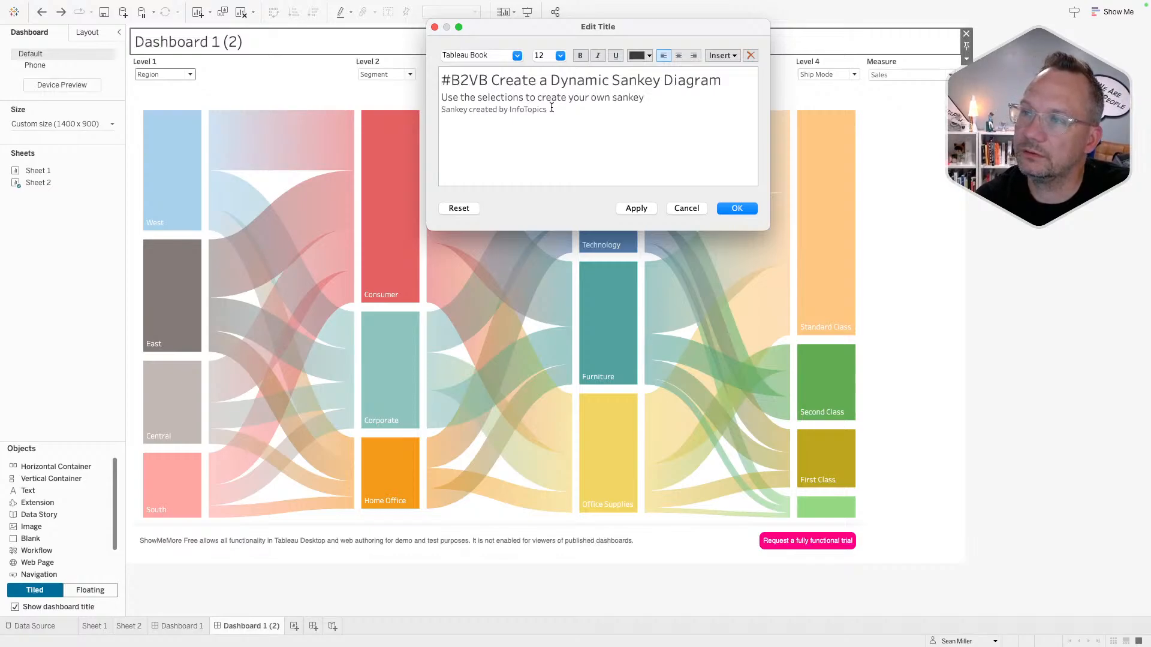
text( to)
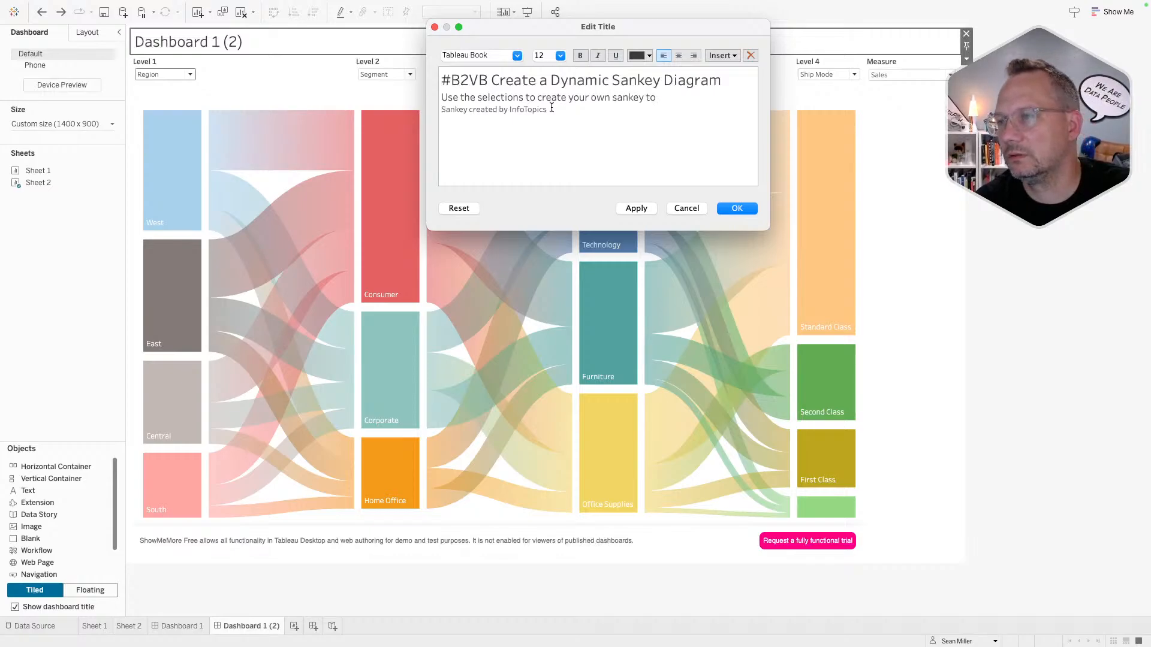
text( vi)
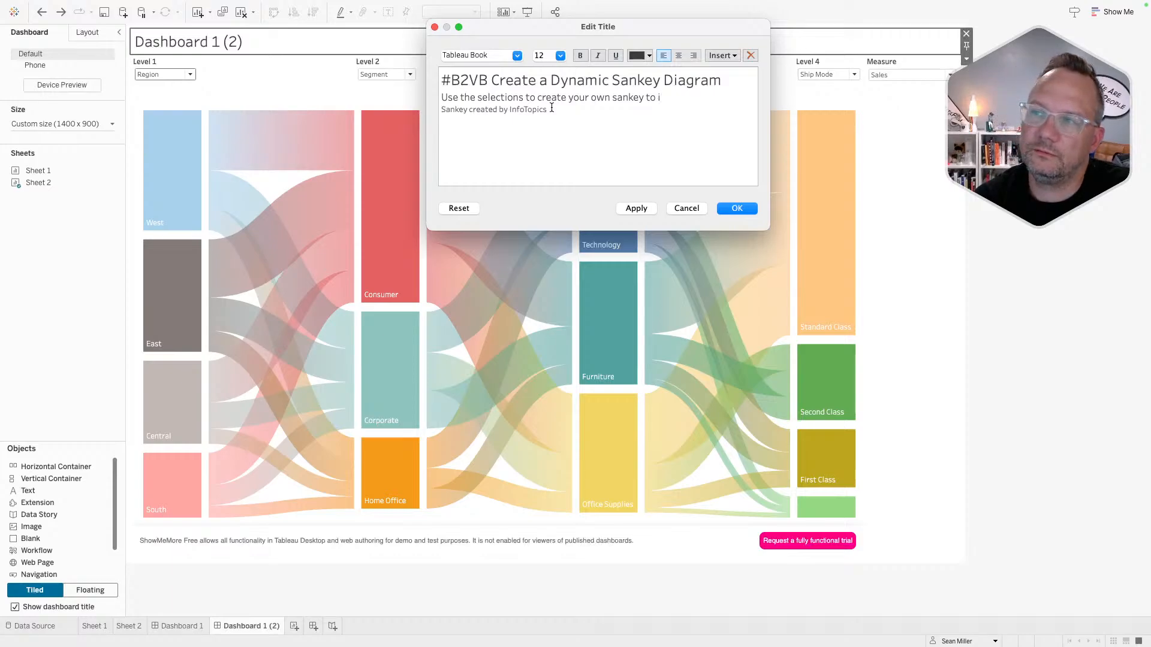
text(sua)
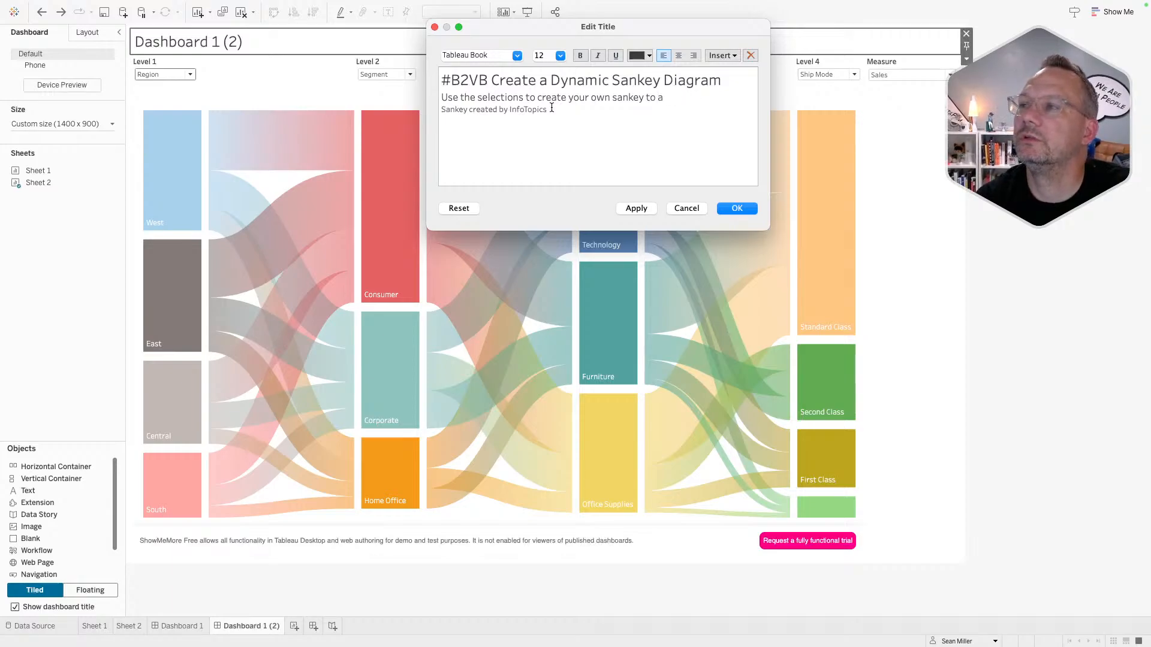
text(nalys)
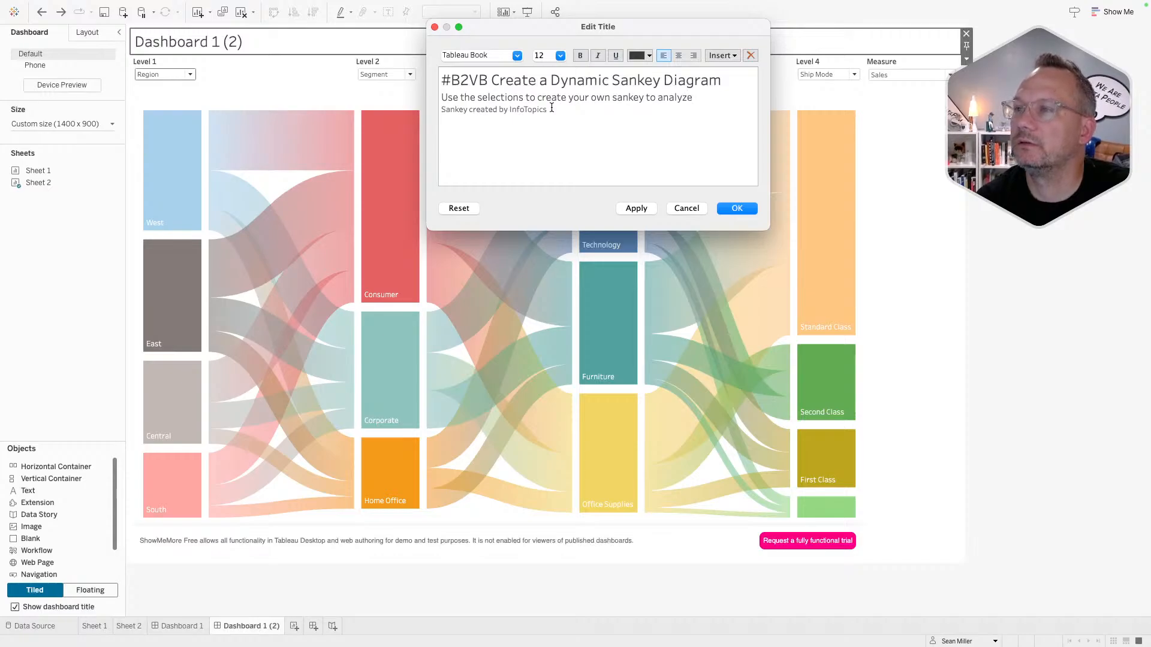
click(727, 56)
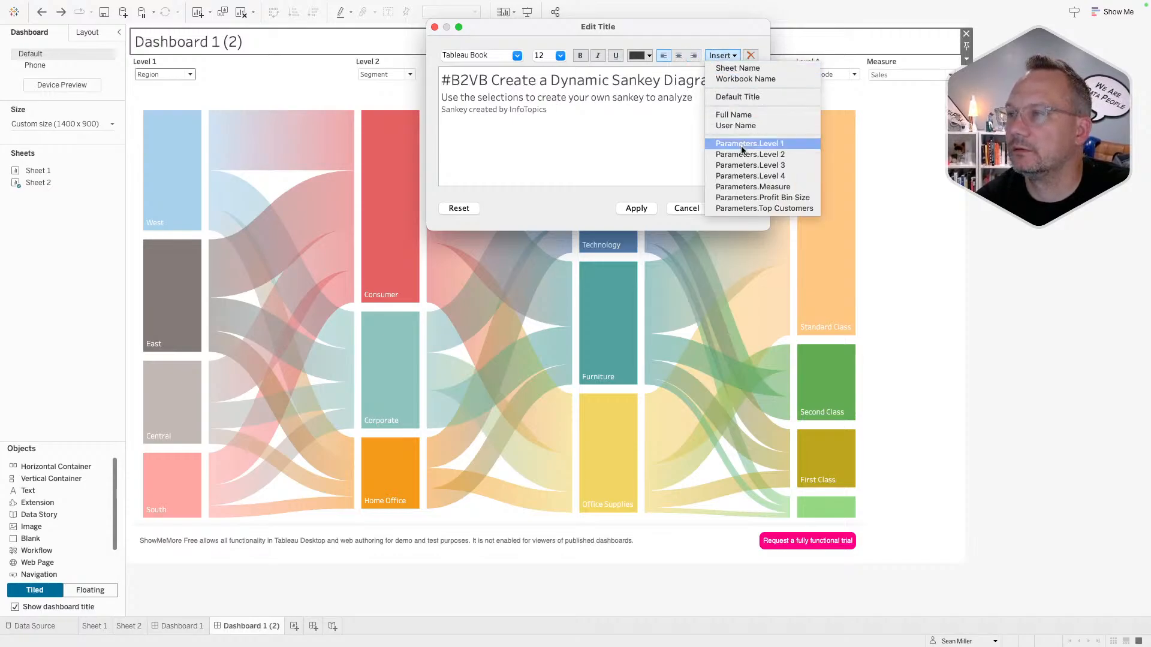
- End the subtitle with 'the flow of' and a bold Measure parameter, then apply
click(744, 187)
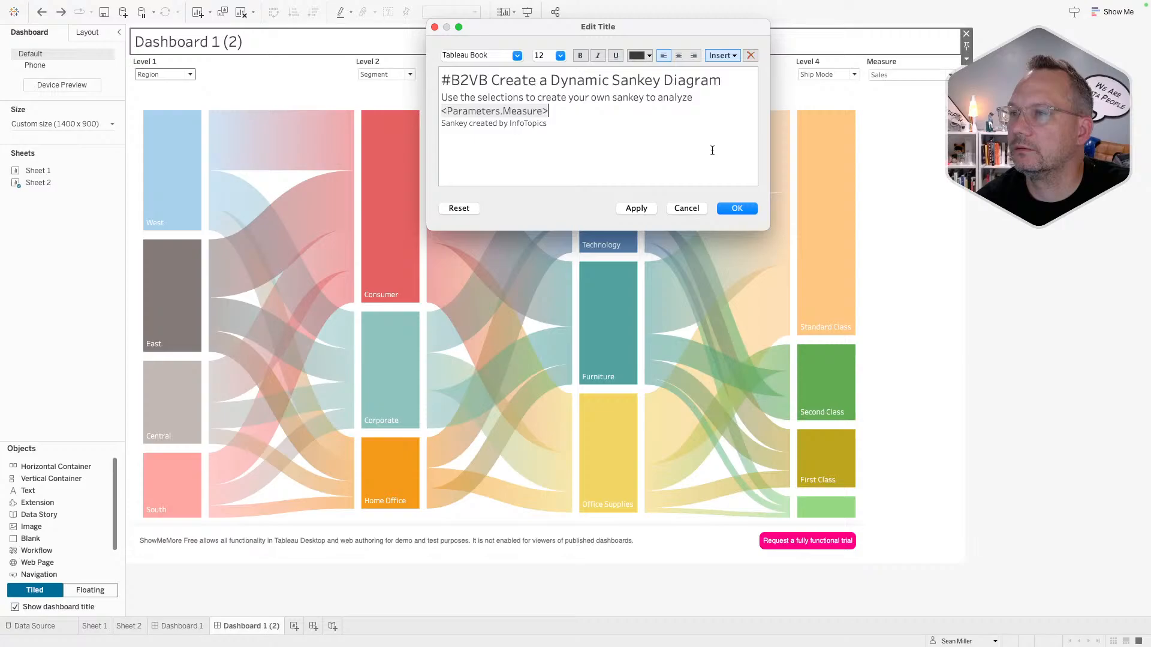
double_click(527, 112)
click(581, 58)
click(571, 108)
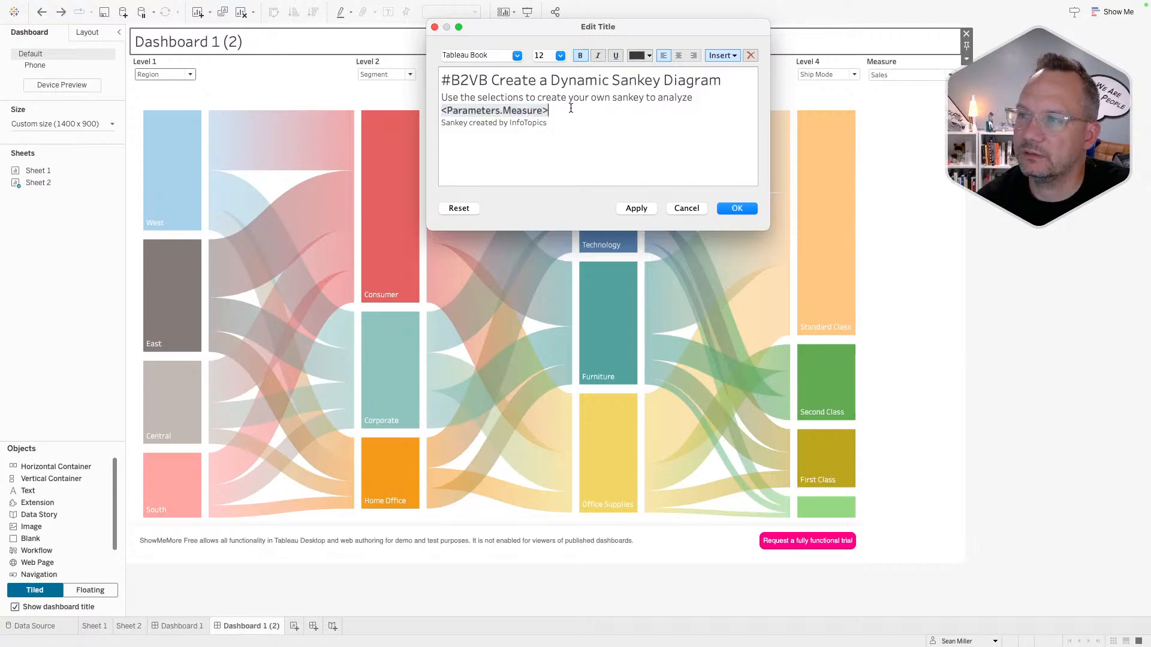
click(580, 55)
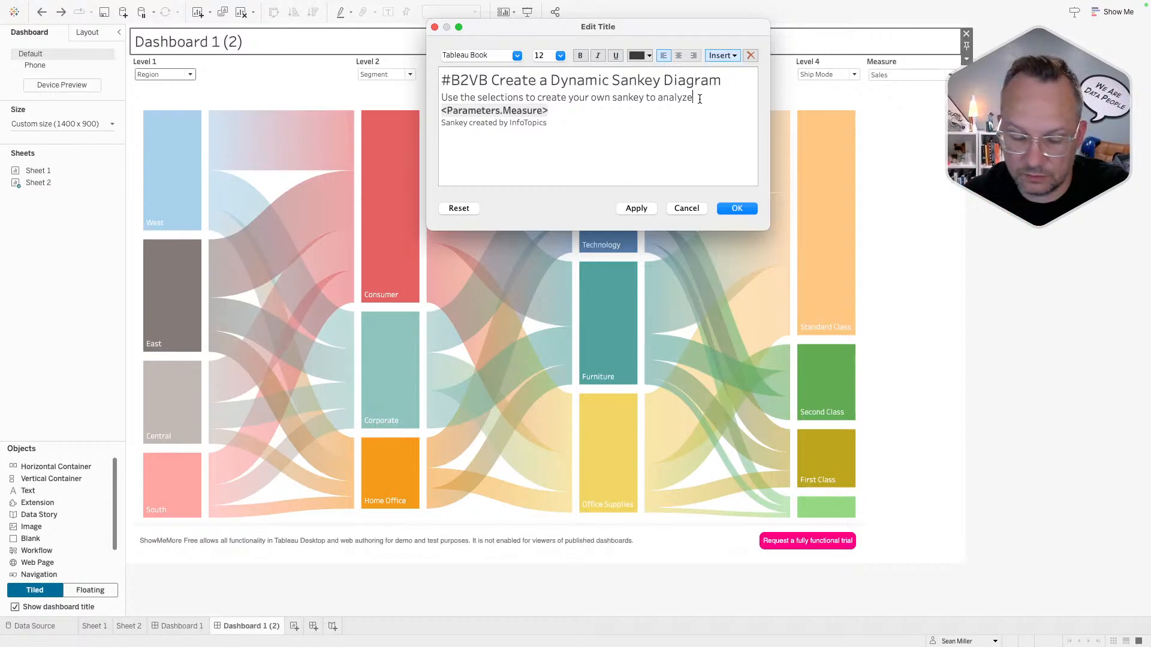
text(of)
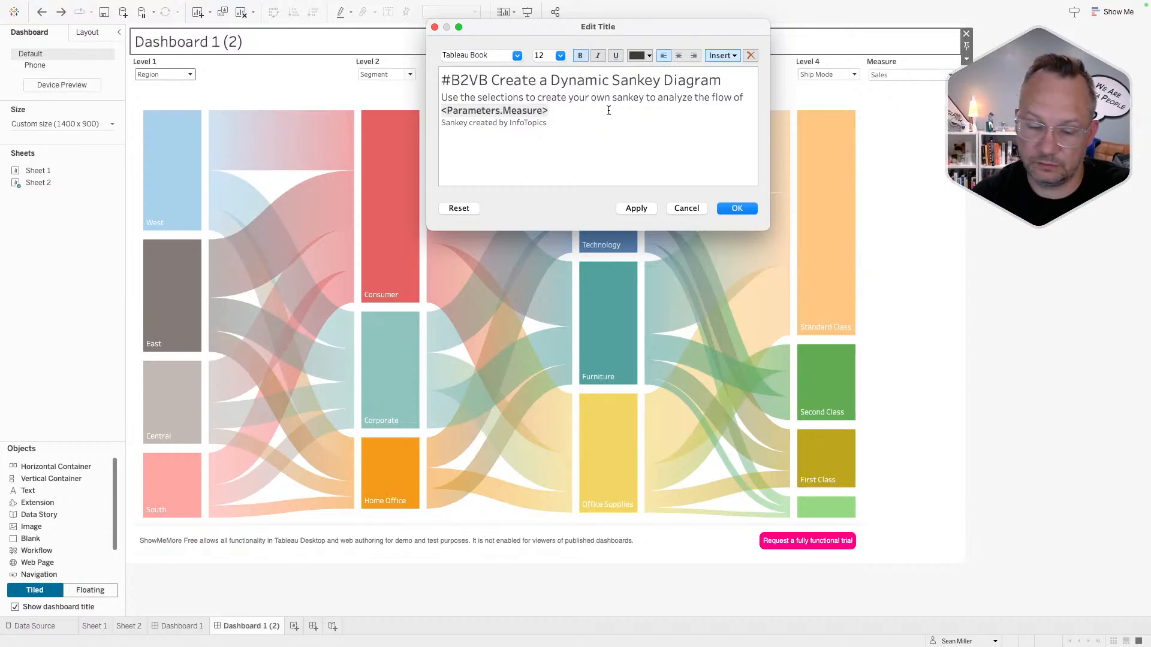
click(632, 208)
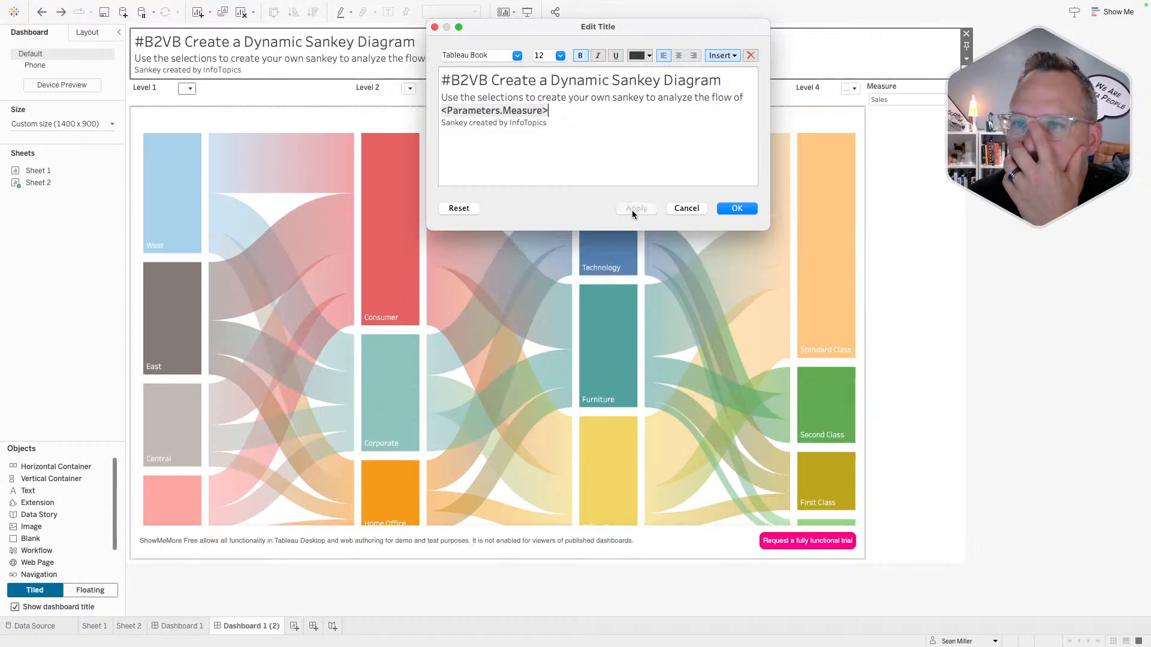
- Make the size-10 InfoTopics credit line bold italic and confirm the title
drag(552, 126, 411, 133)
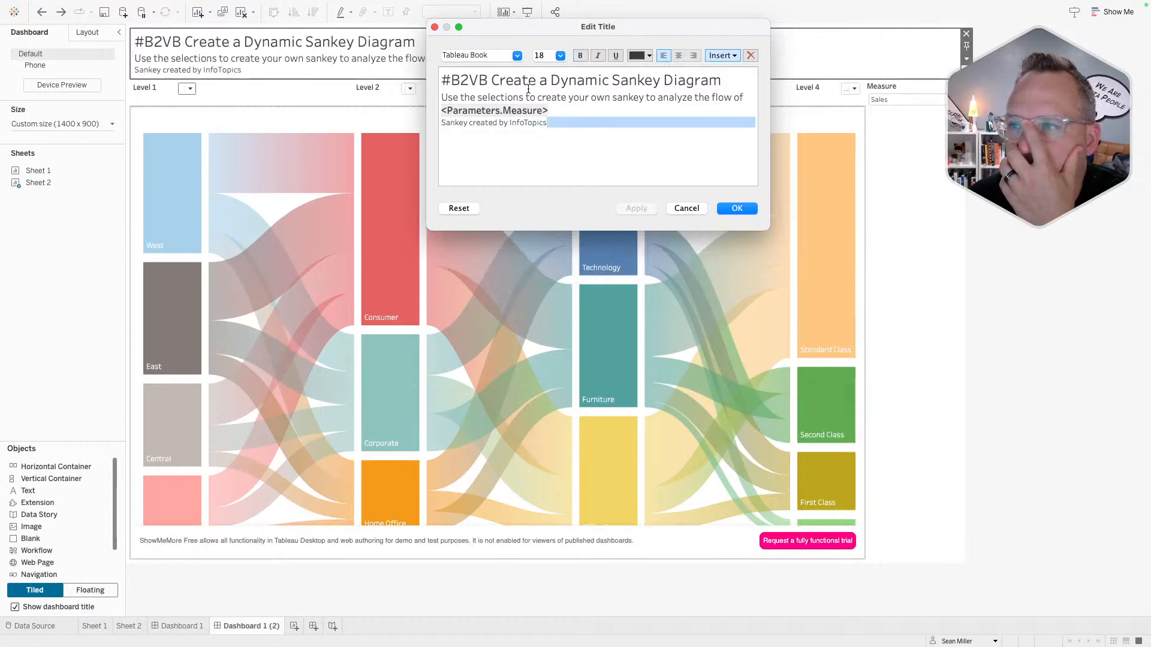
click(553, 129)
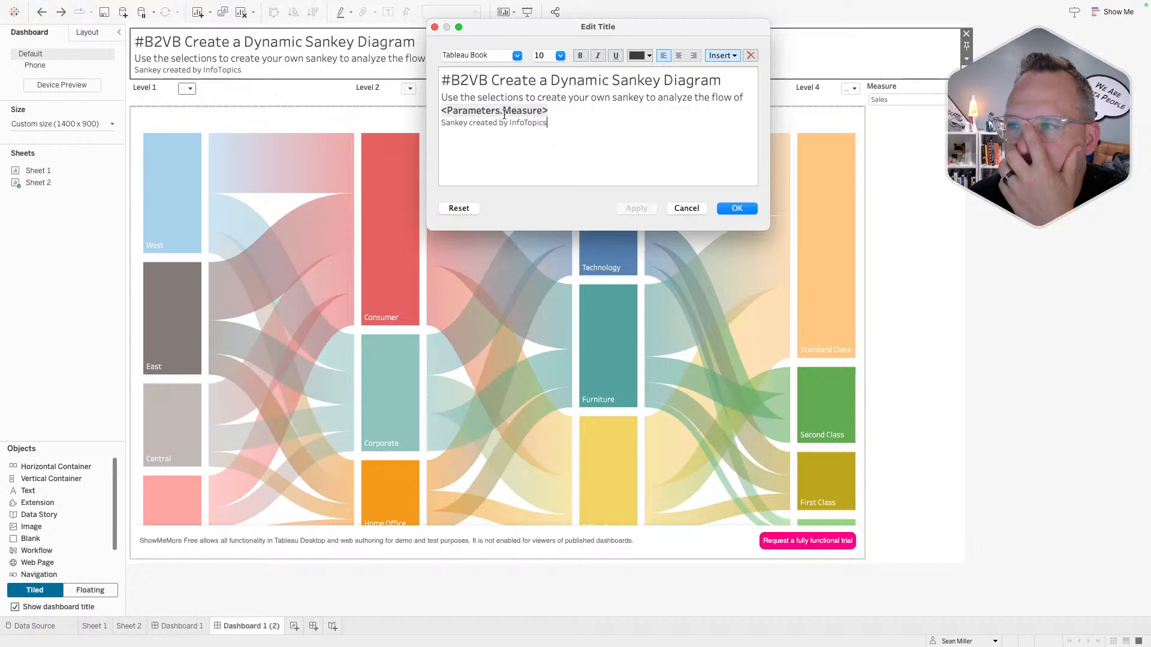
drag(554, 124, 443, 124)
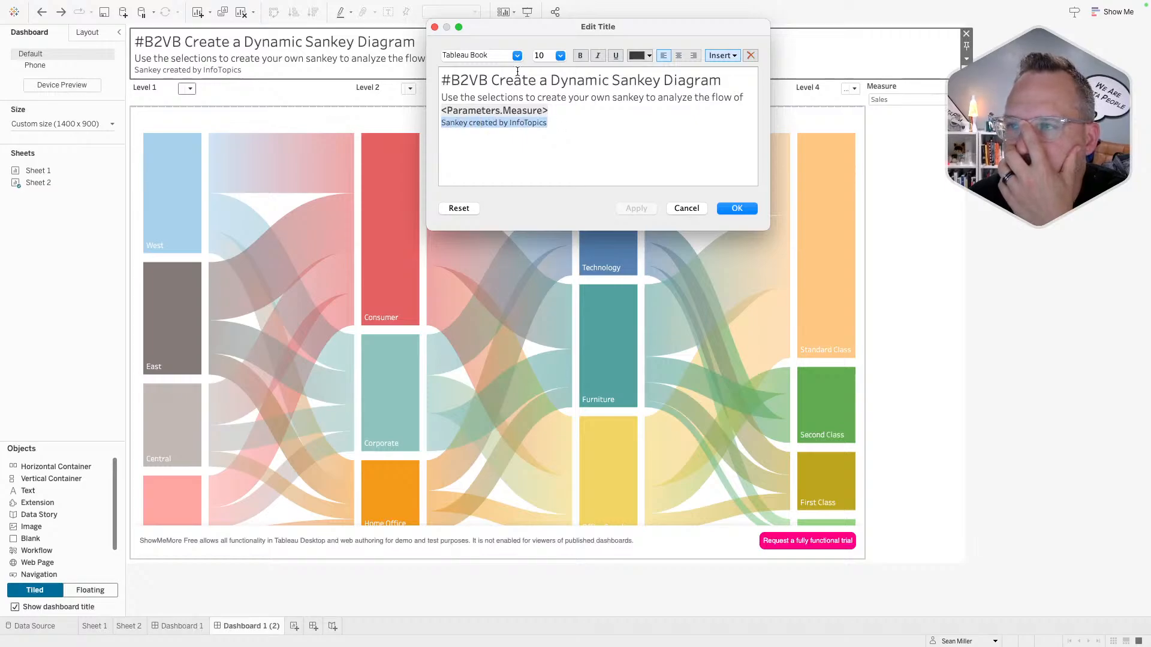
click(552, 56)
click(555, 55)
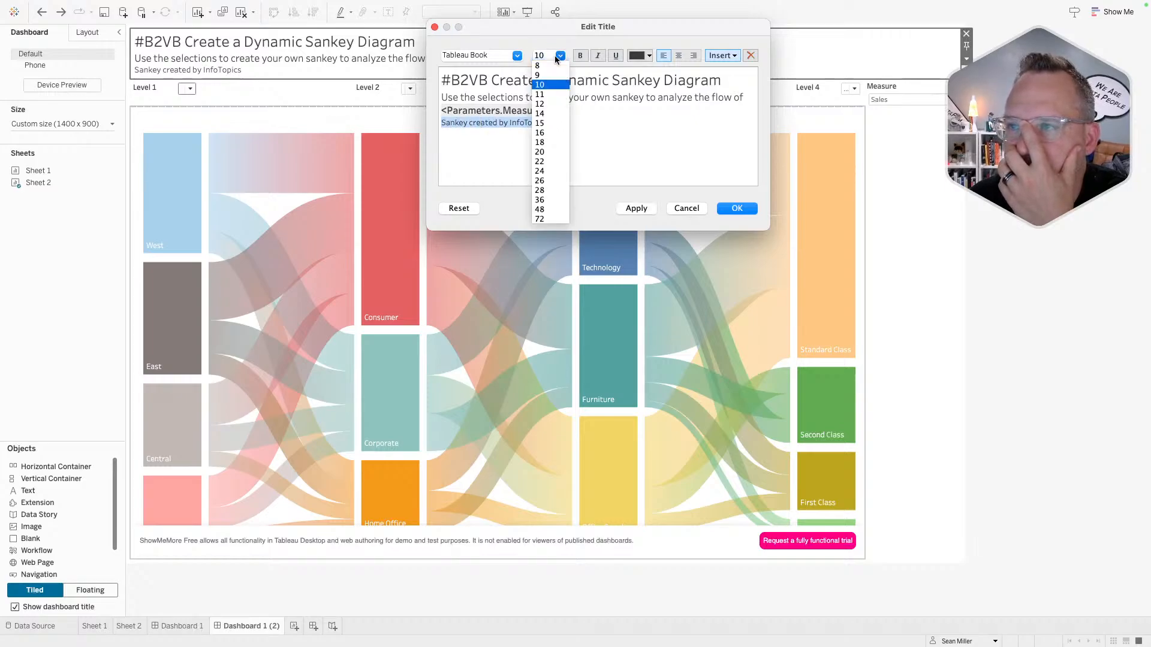
click(556, 56)
click(586, 56)
click(598, 55)
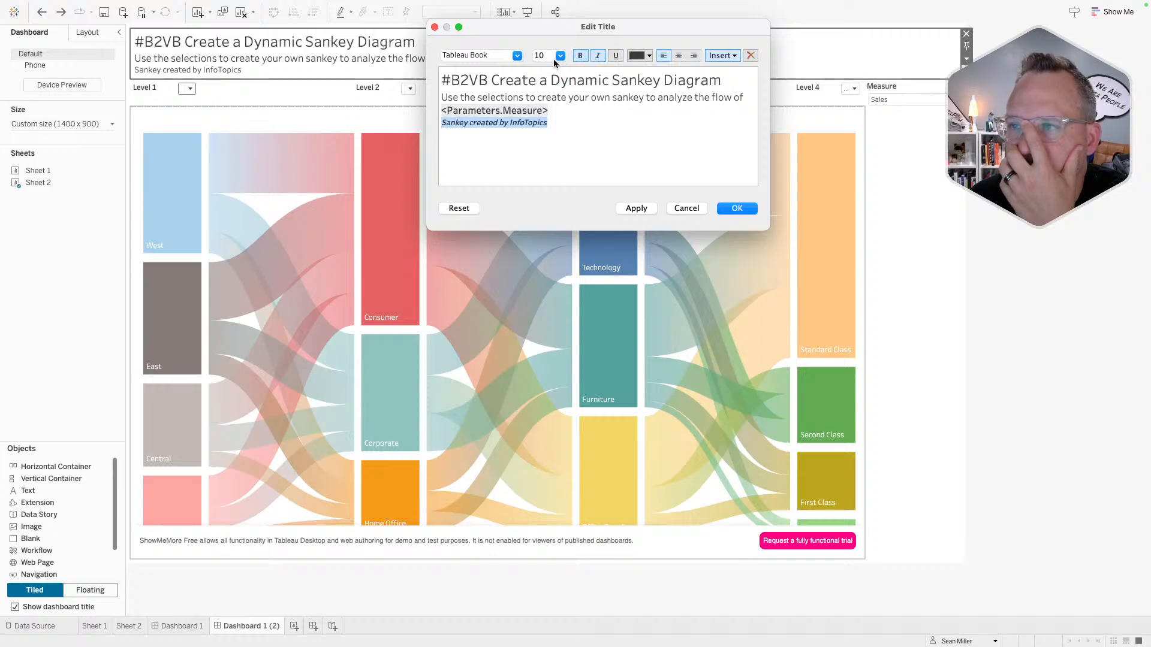
click(632, 208)
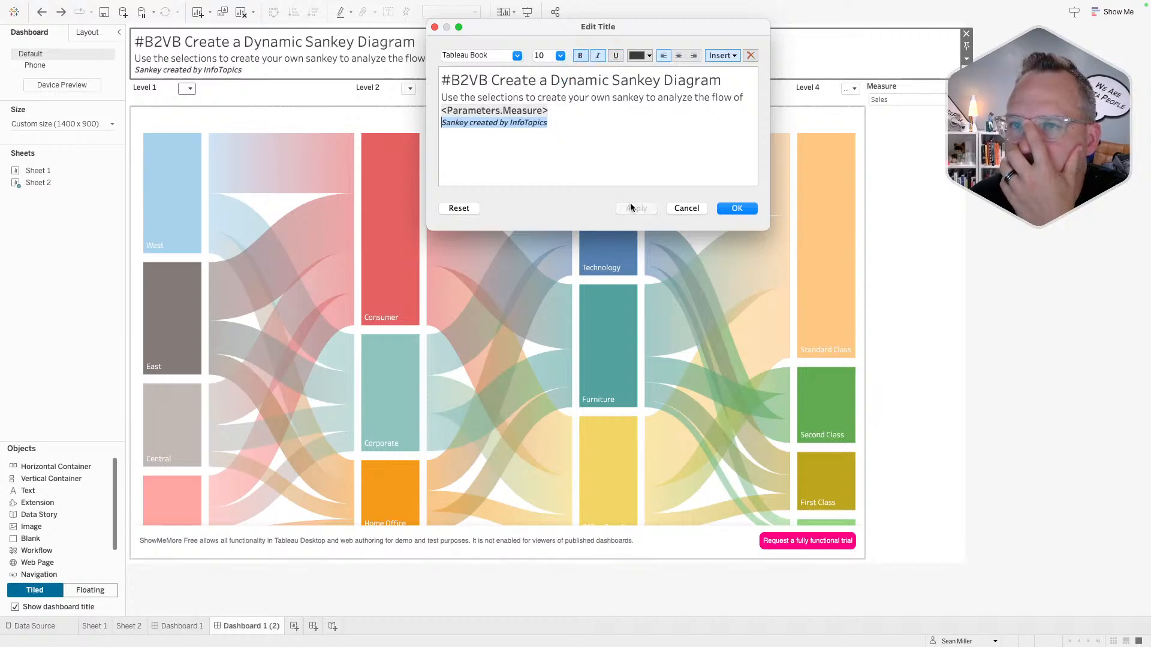
click(736, 209)
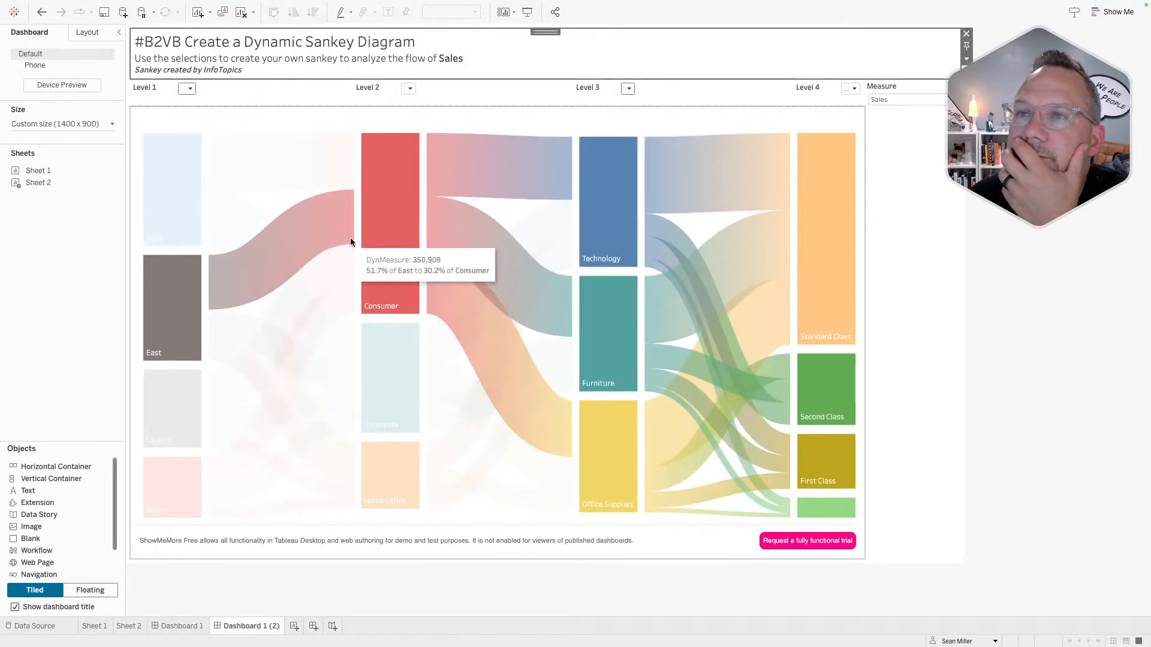
- Copy the full three-line title text from Dashboard 1 (2)
double_click(446, 56)
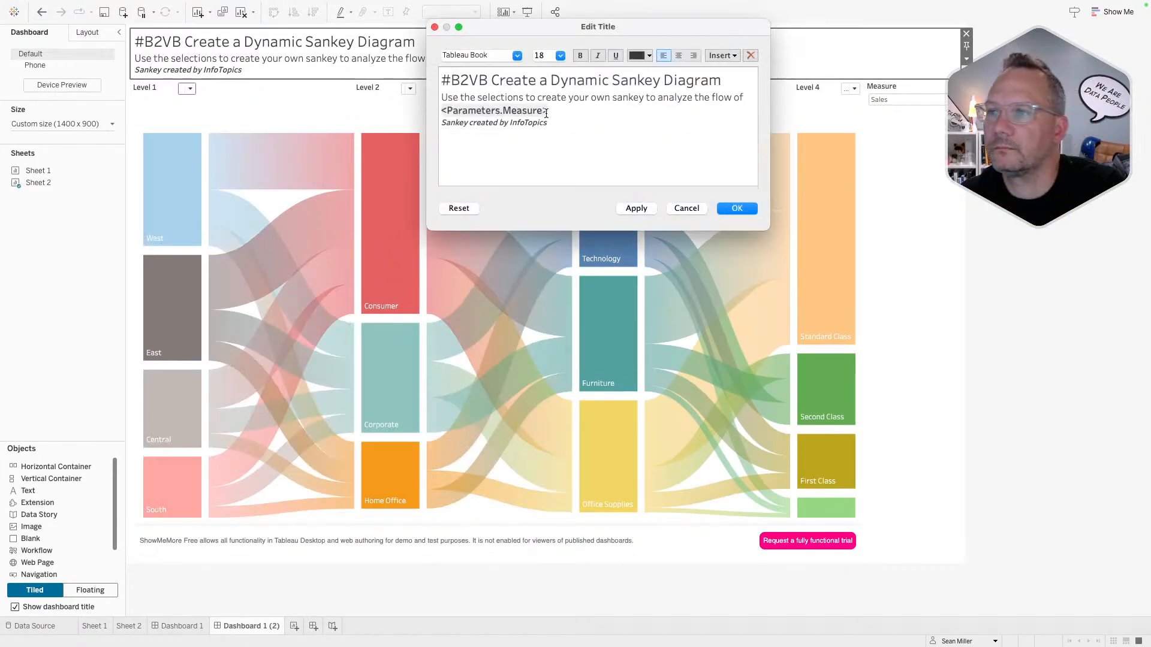
key(super+a)
key(ctrl+c)
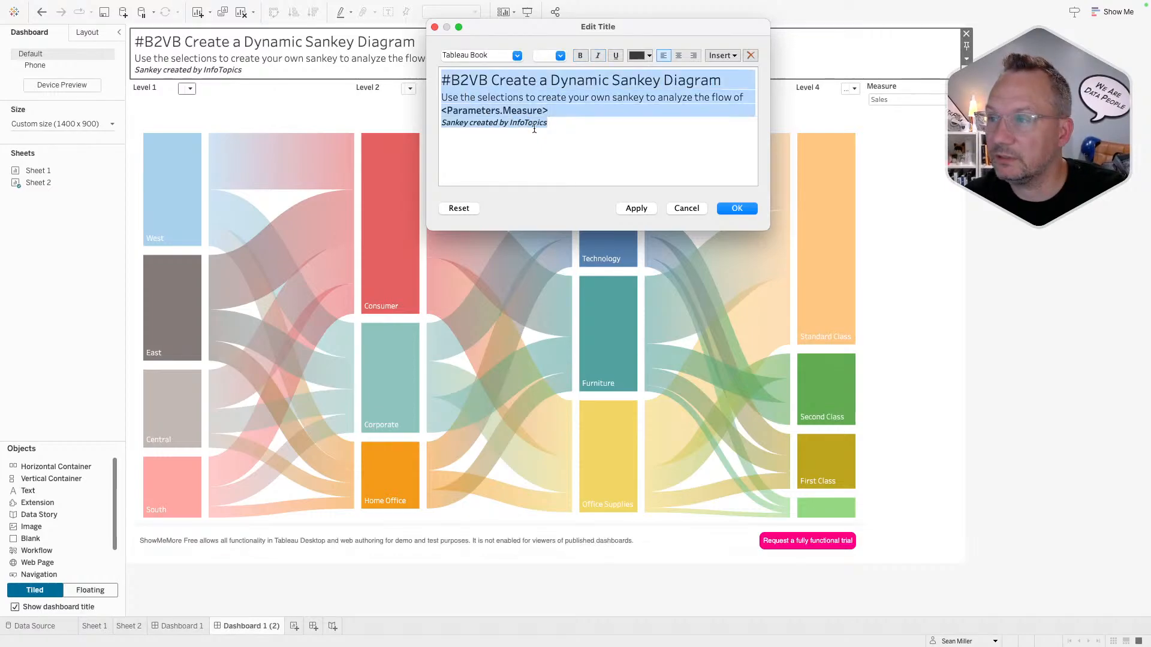
click(730, 210)
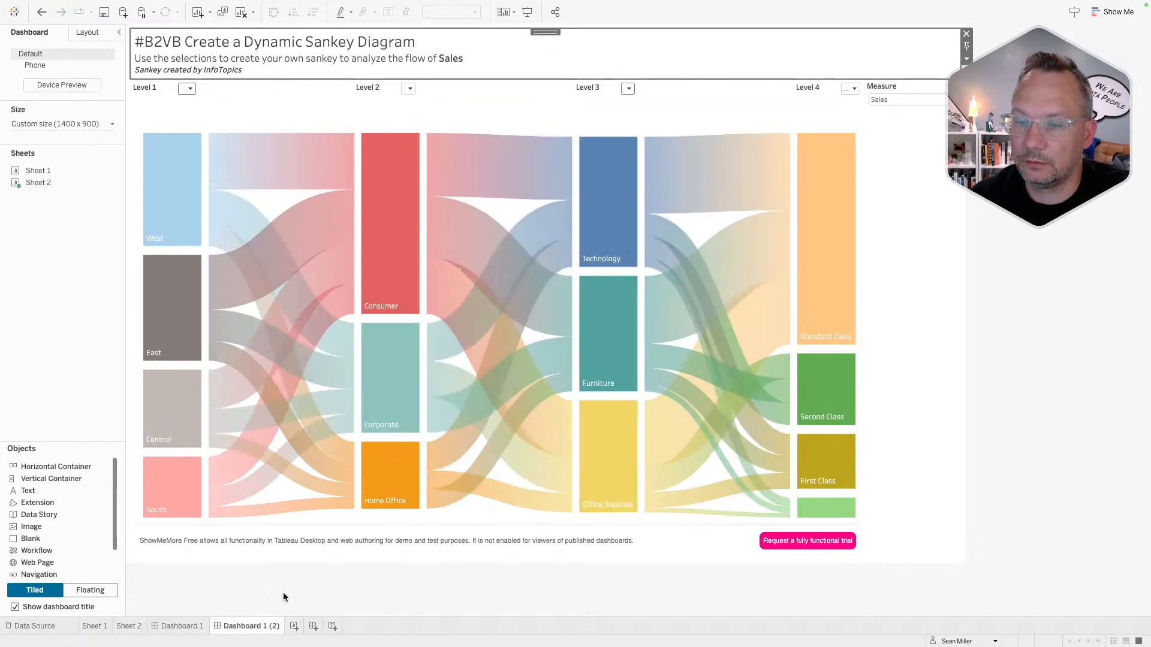
- Paste it as Dashboard 1's title with the credit line changed to 'Sankey created by Tableau'
double_click(180, 626)
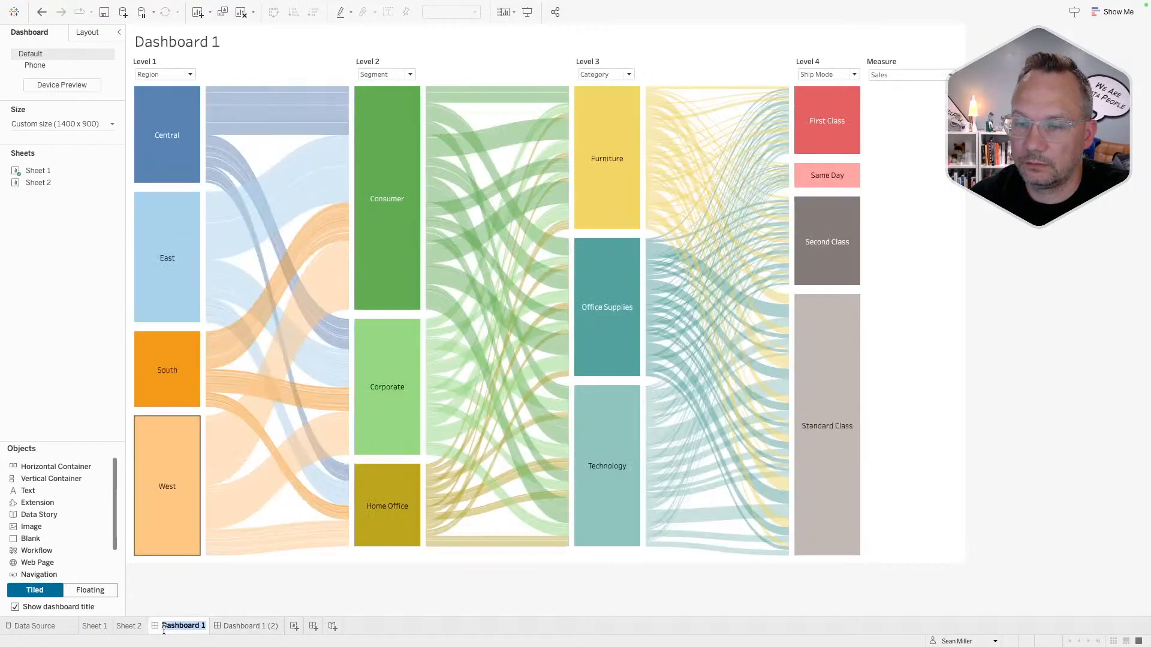
click(226, 41)
double_click(227, 41)
key(ctrl+a)
key(ctrl+v)
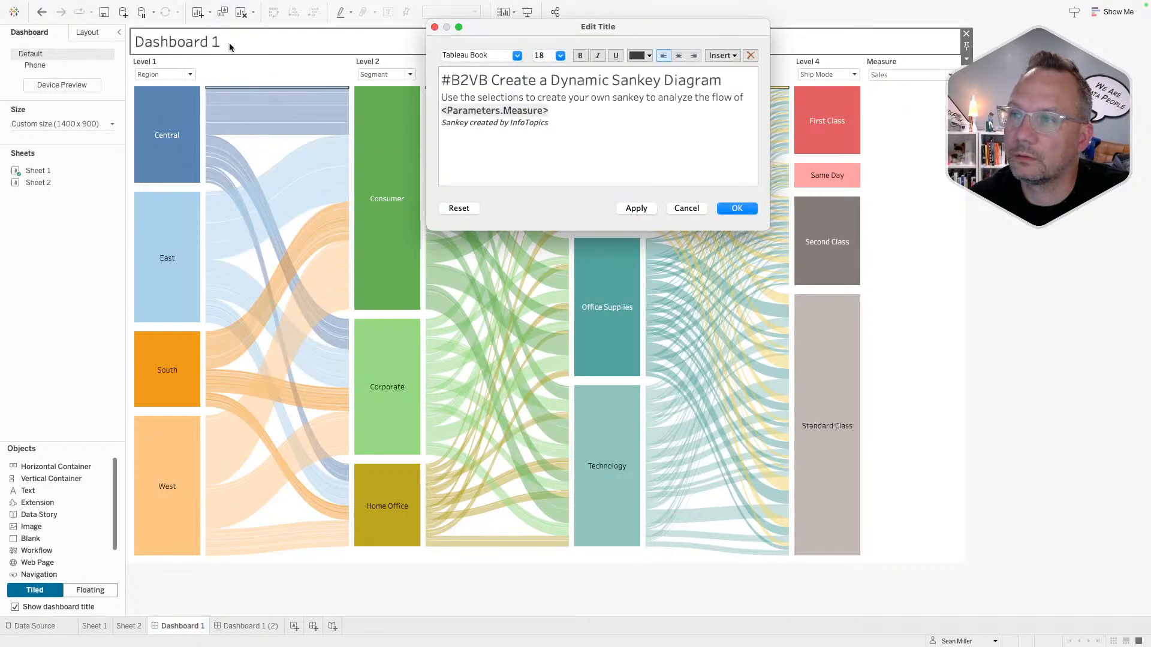
drag(548, 122, 510, 122)
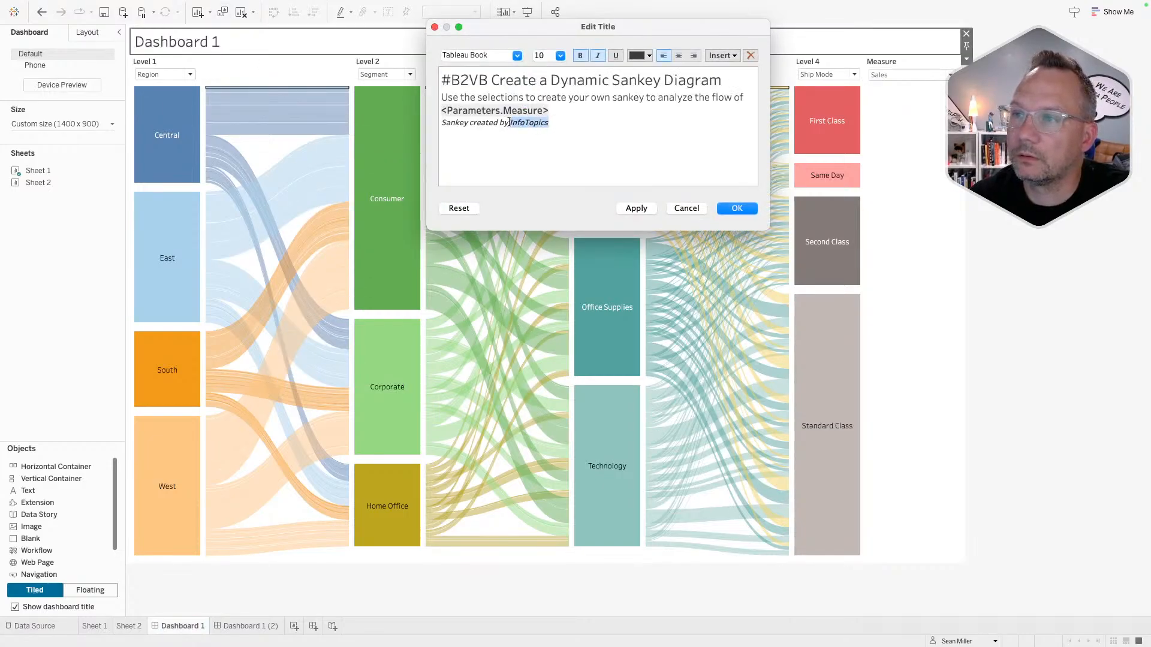
text(Tabl)
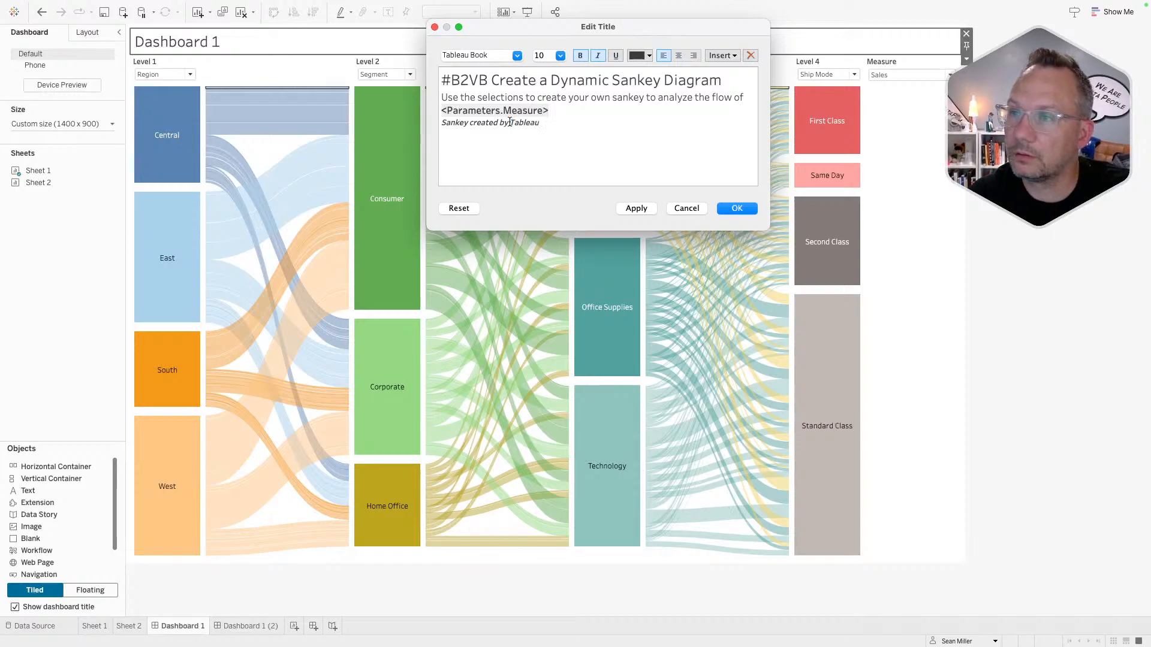
text(eau)
click(728, 205)
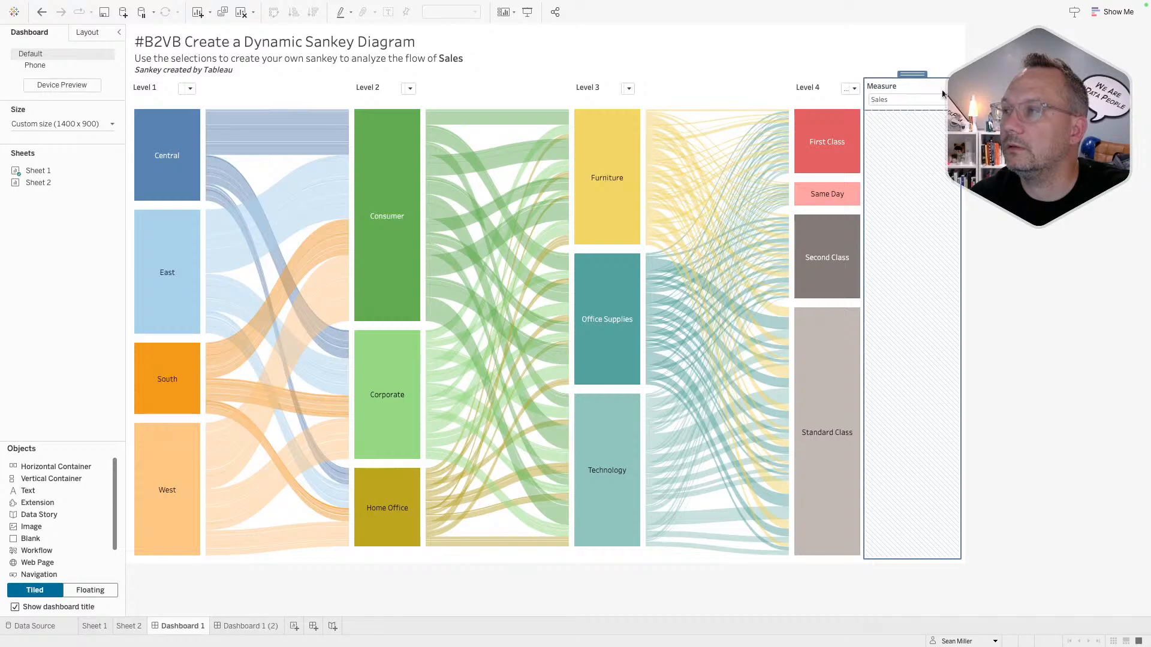
- Shrink the blank header strip on both dashboards so the Level 1–4 filter values show
click(1007, 108)
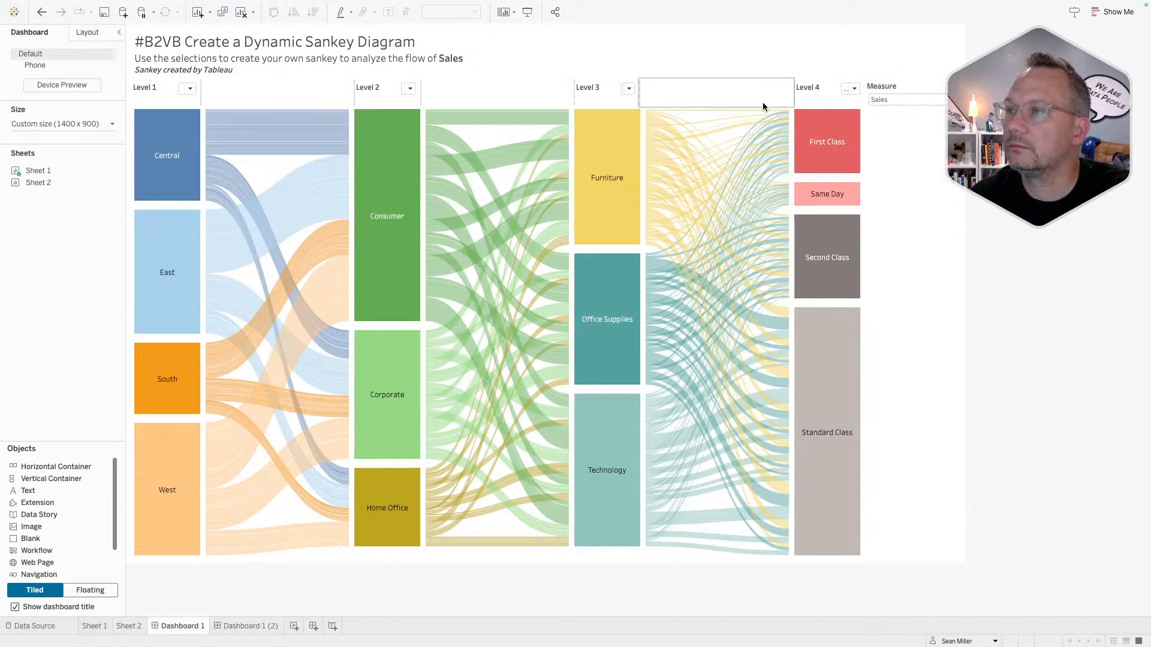
drag(762, 105, 761, 111)
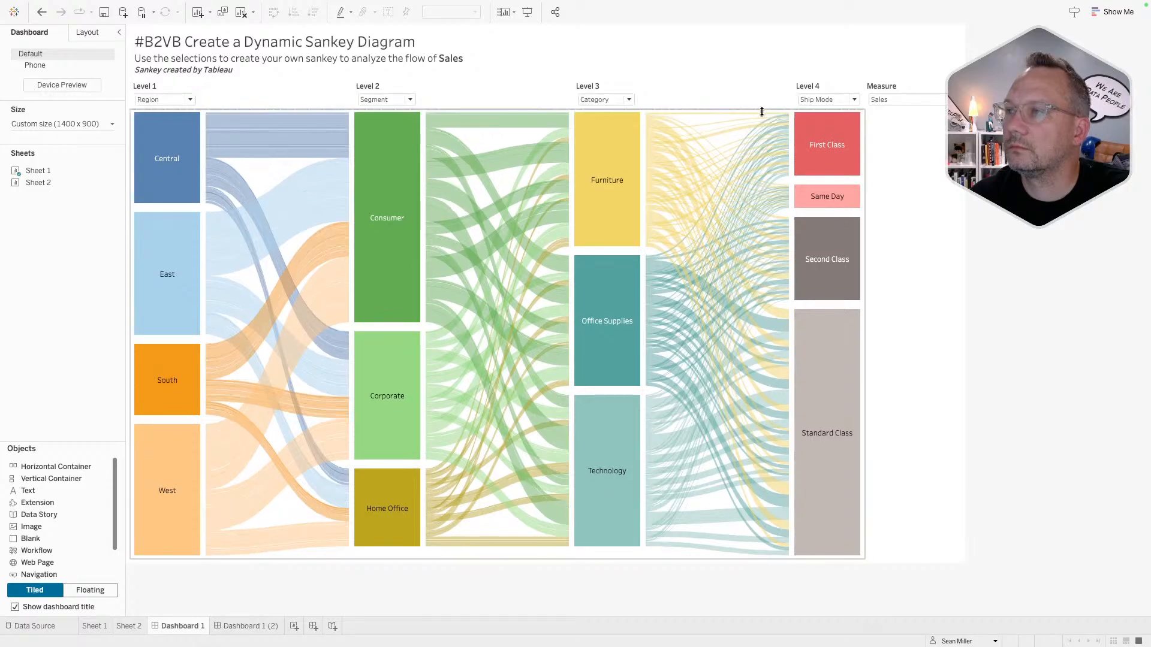
click(245, 626)
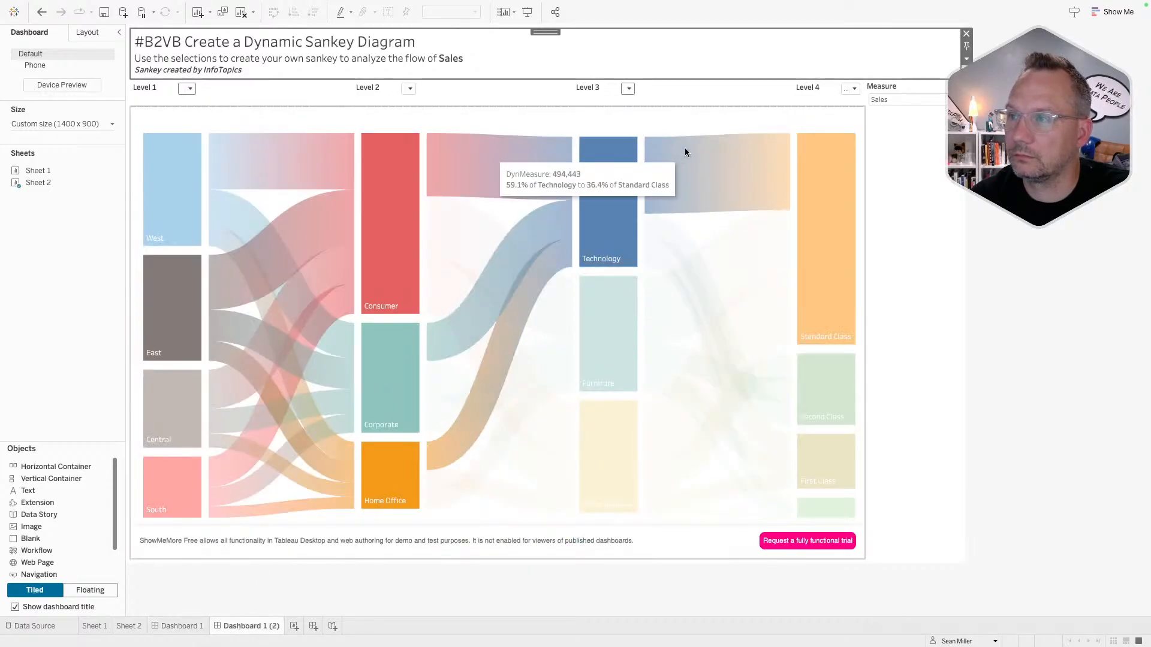
drag(734, 105, 733, 109)
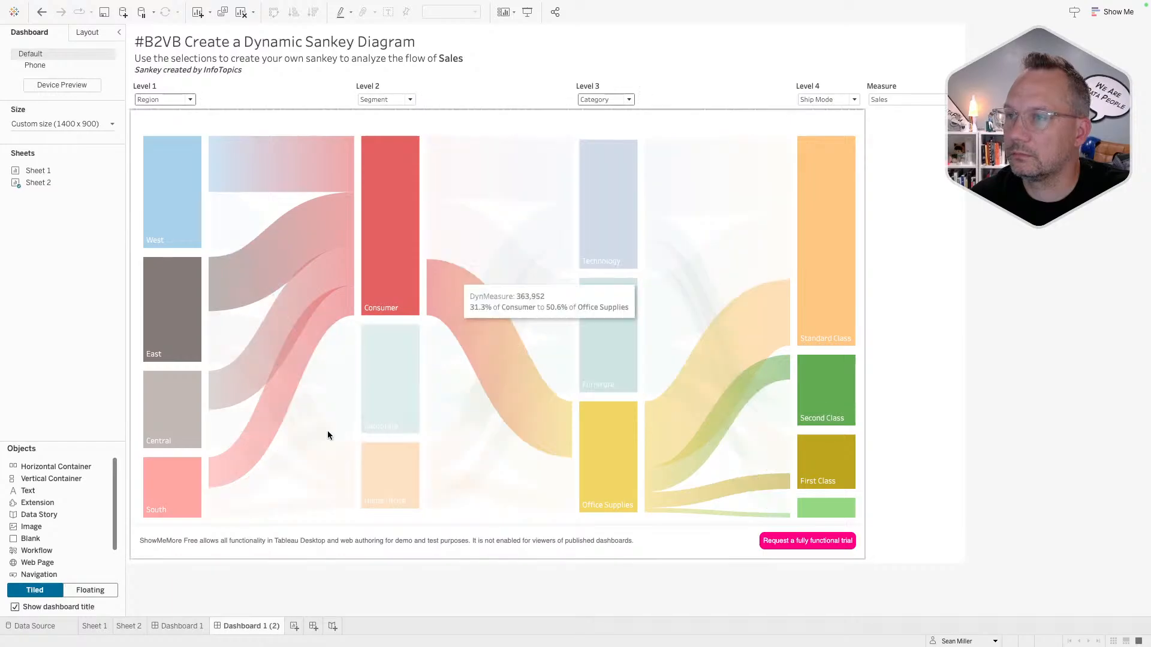
click(180, 626)
click(217, 626)
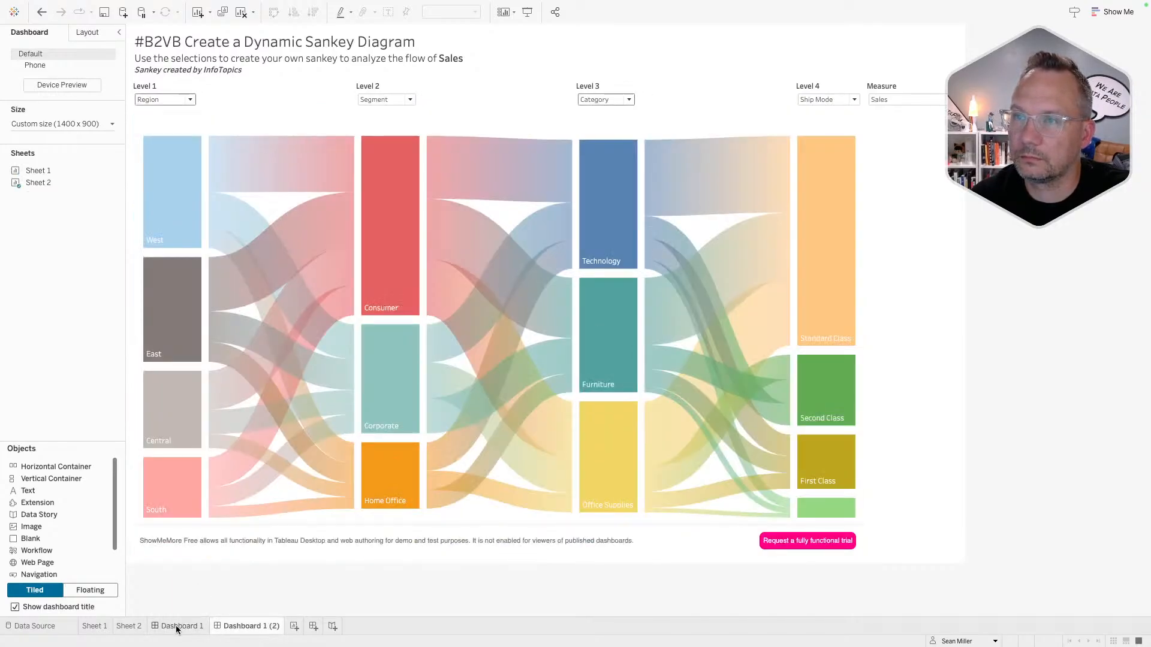
click(203, 627)
mouse_move(222, 632)
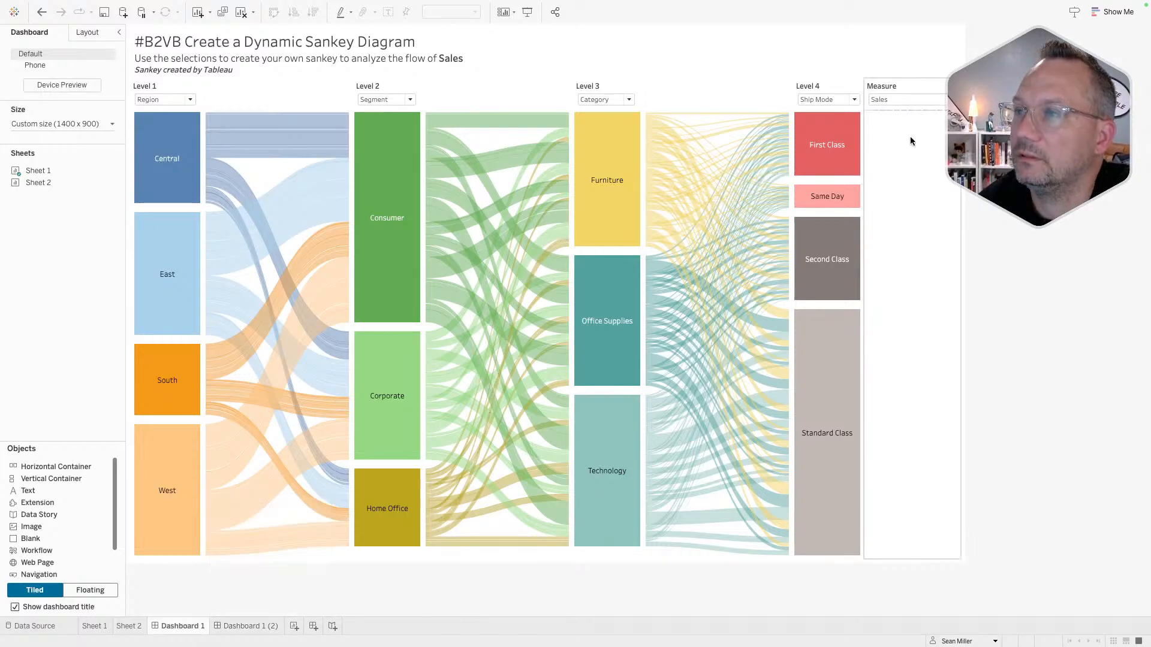
click(921, 88)
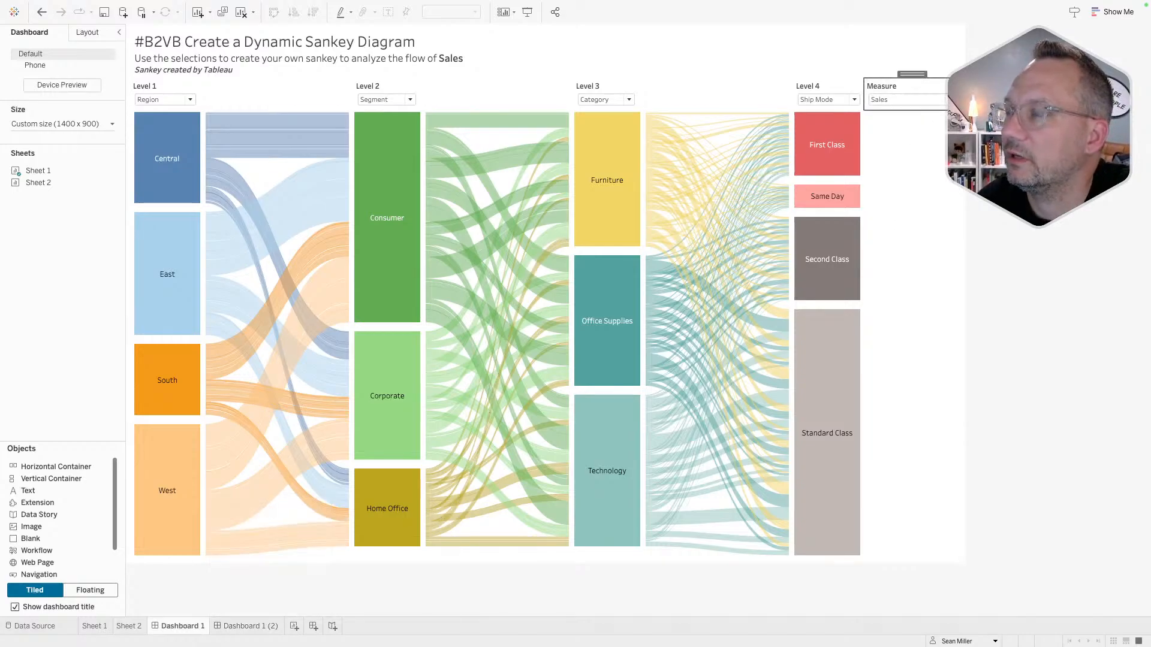
- Float the Measure container and shrink it to a short strip at top right
double_click(920, 76)
click(967, 99)
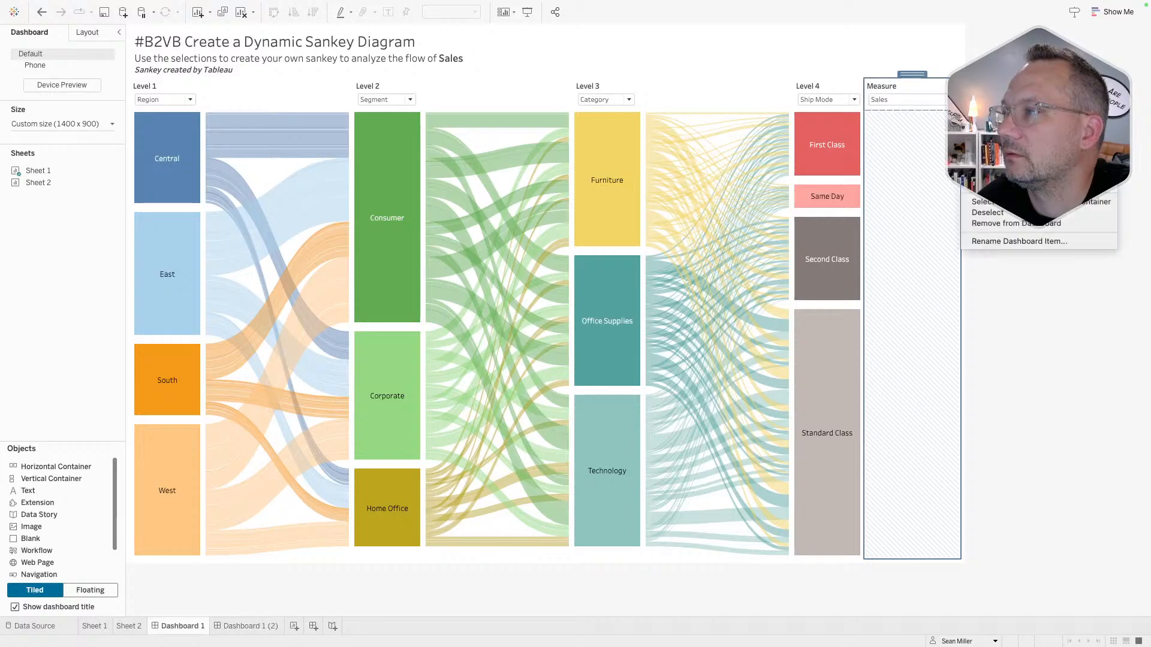
click(986, 139)
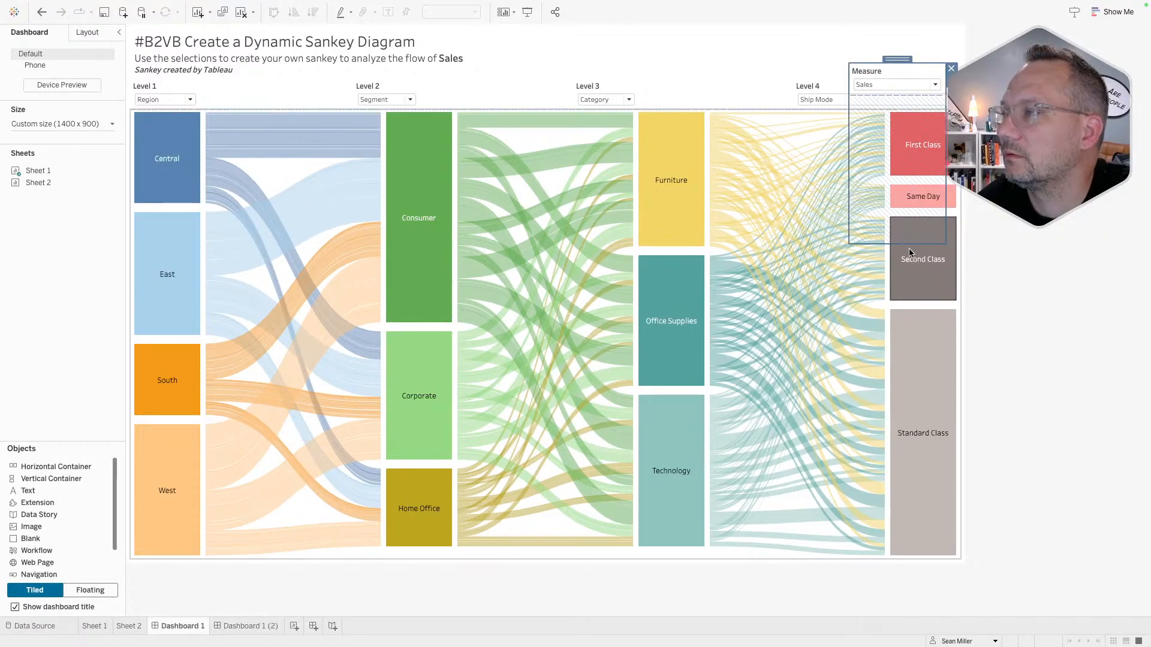
drag(907, 243, 889, 103)
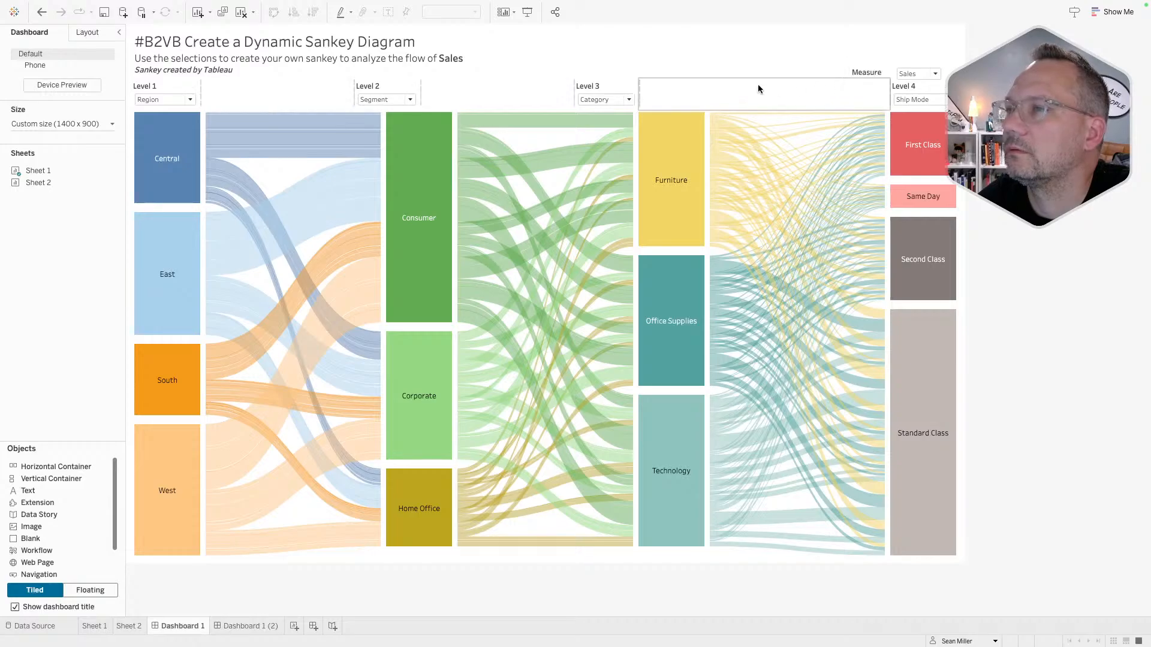
- Resize the blank spacers so Level 2–4 filters sit above Segment, Category and Ship Mode
click(563, 97)
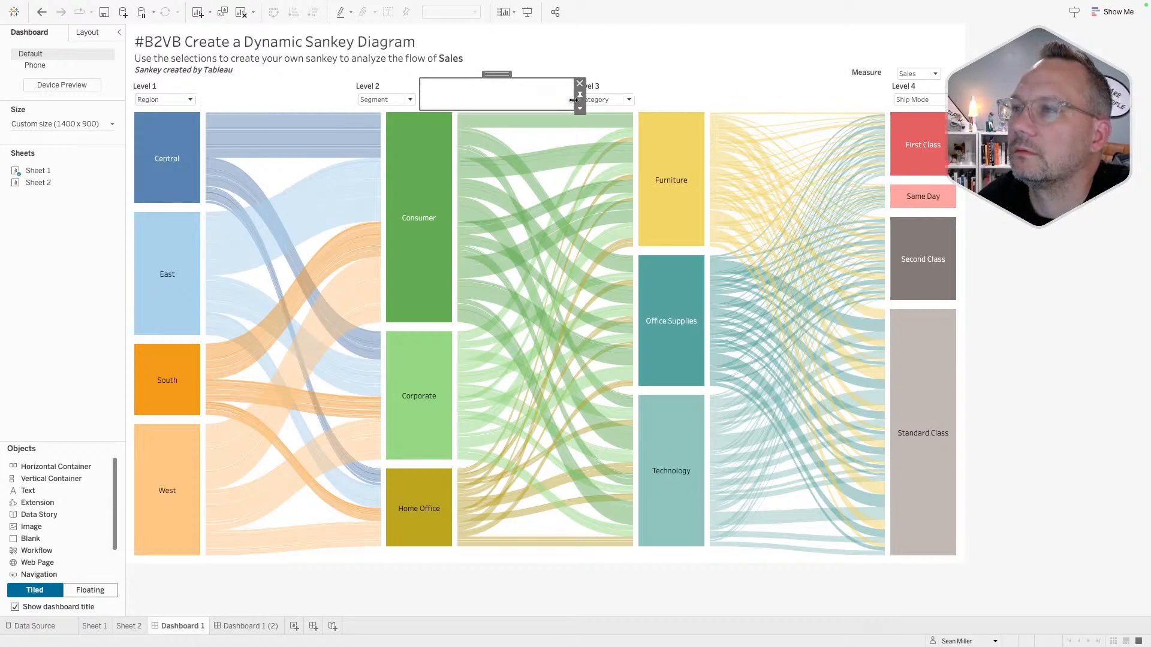
drag(574, 101, 637, 100)
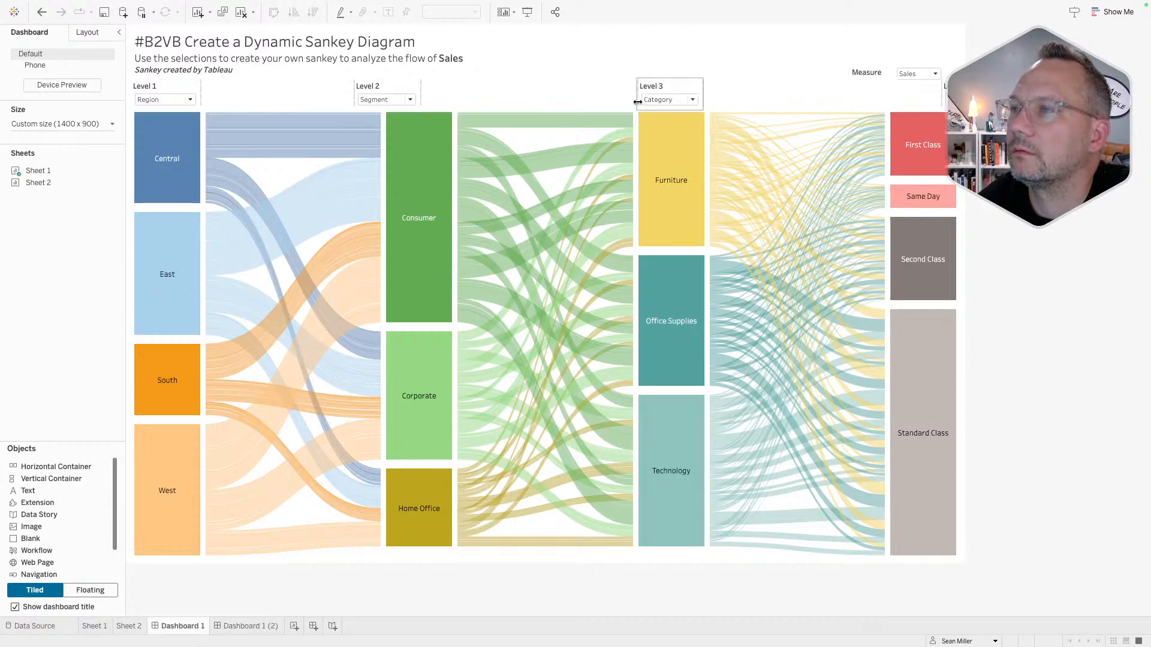
click(340, 104)
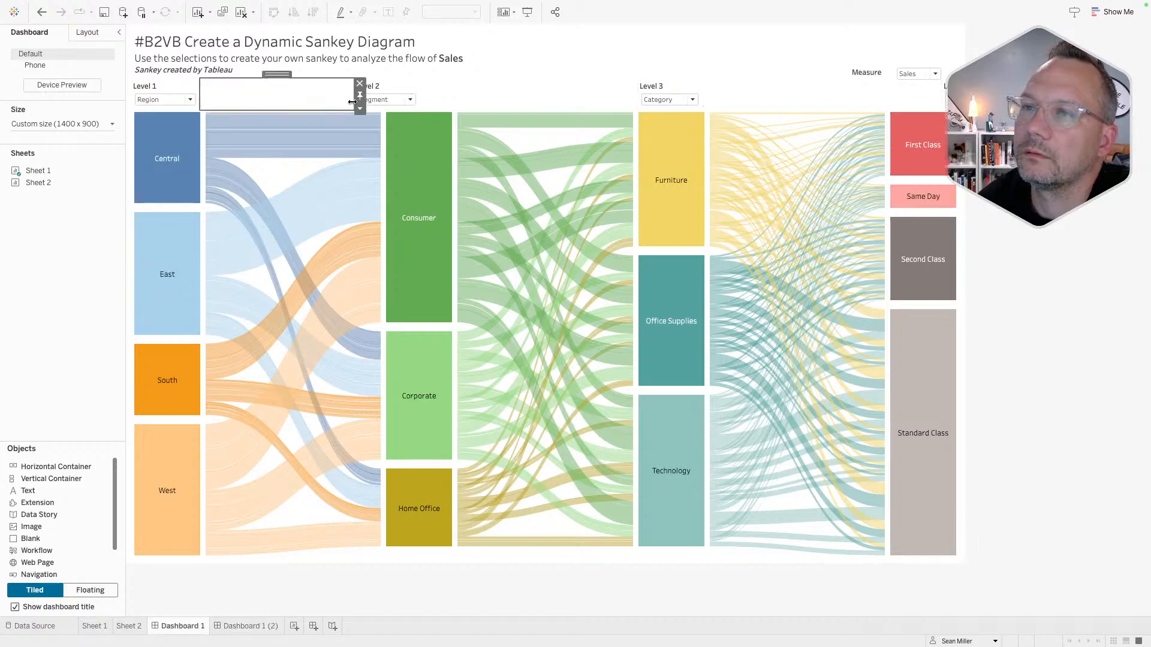
drag(352, 102, 385, 102)
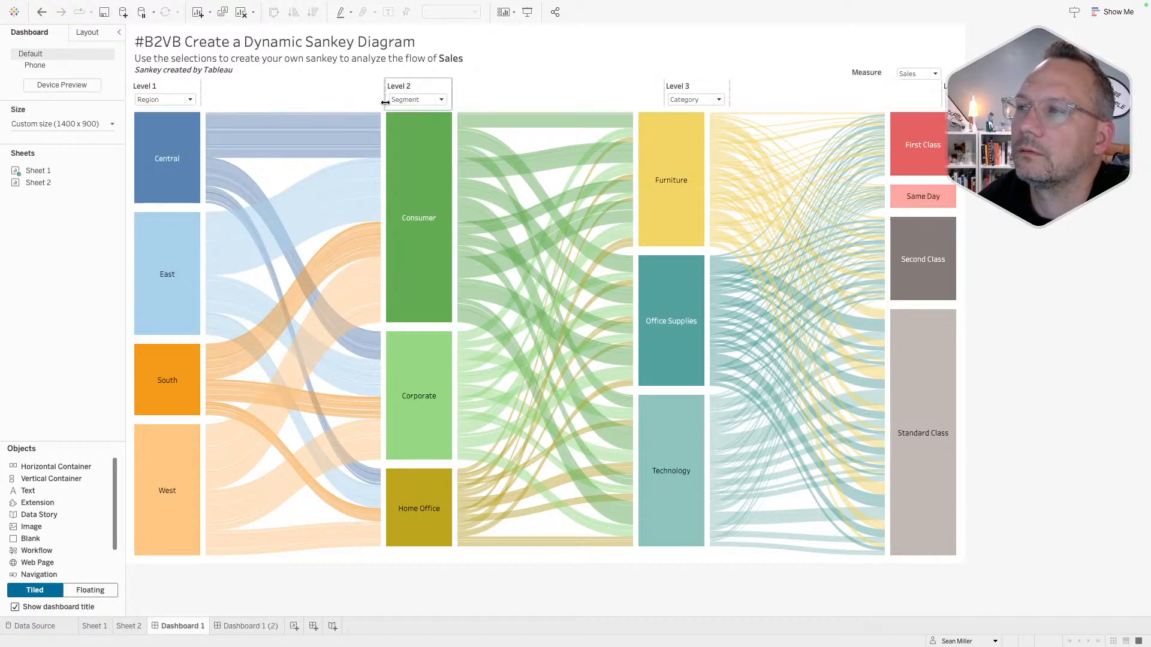
click(641, 102)
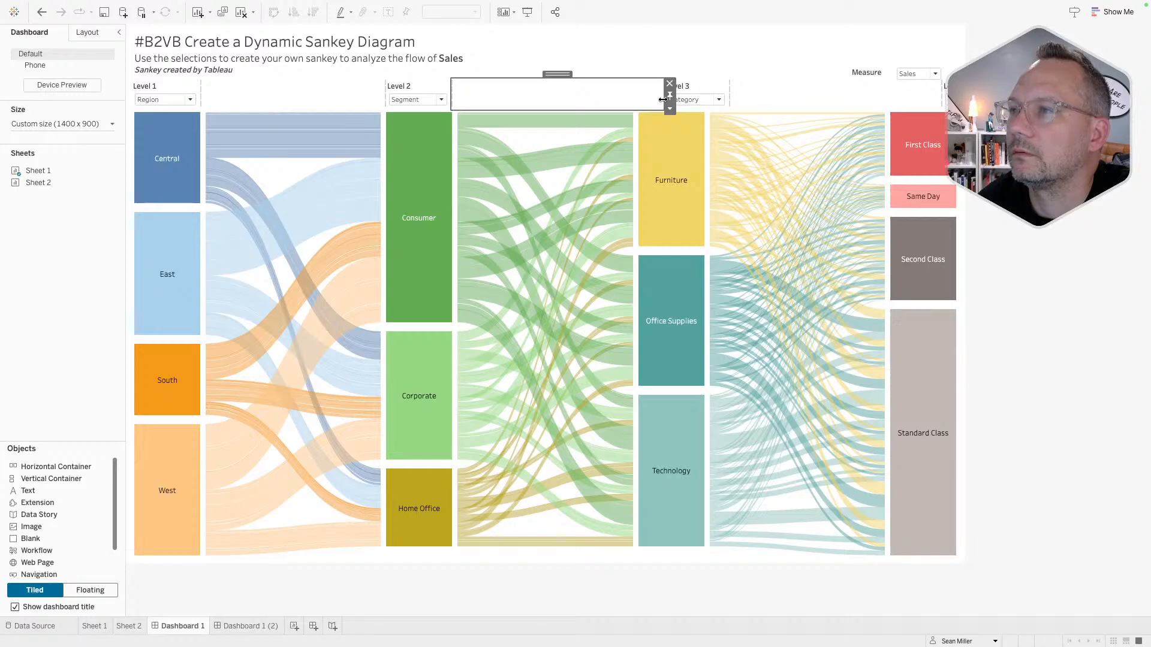
drag(662, 100, 639, 103)
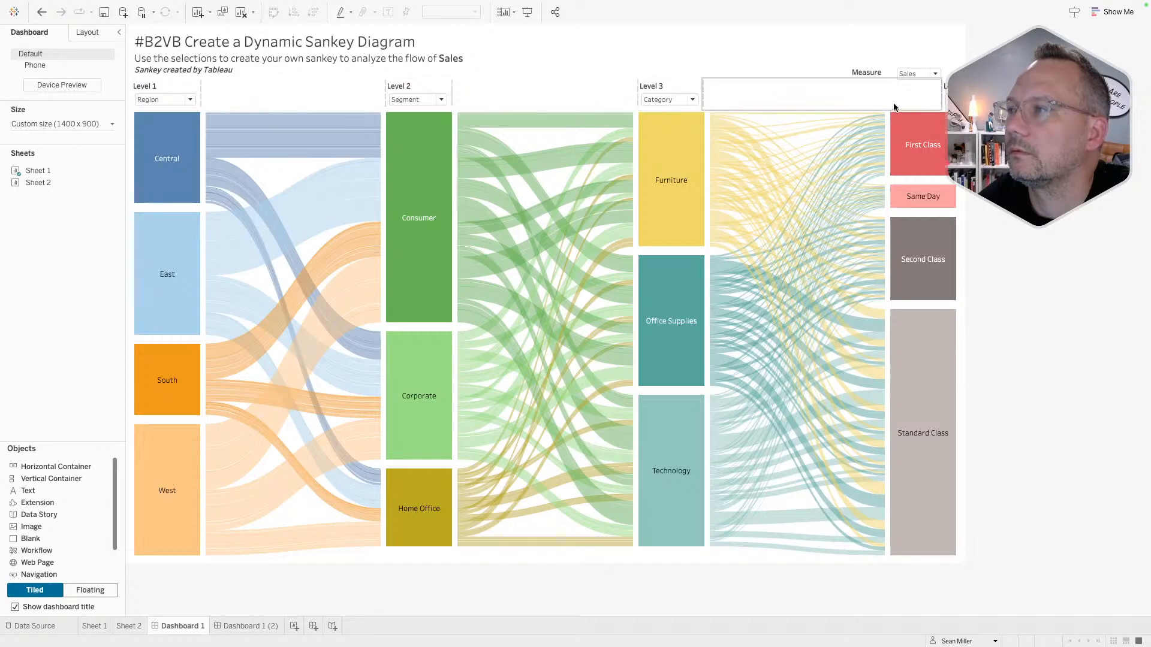
click(930, 96)
drag(941, 99, 888, 97)
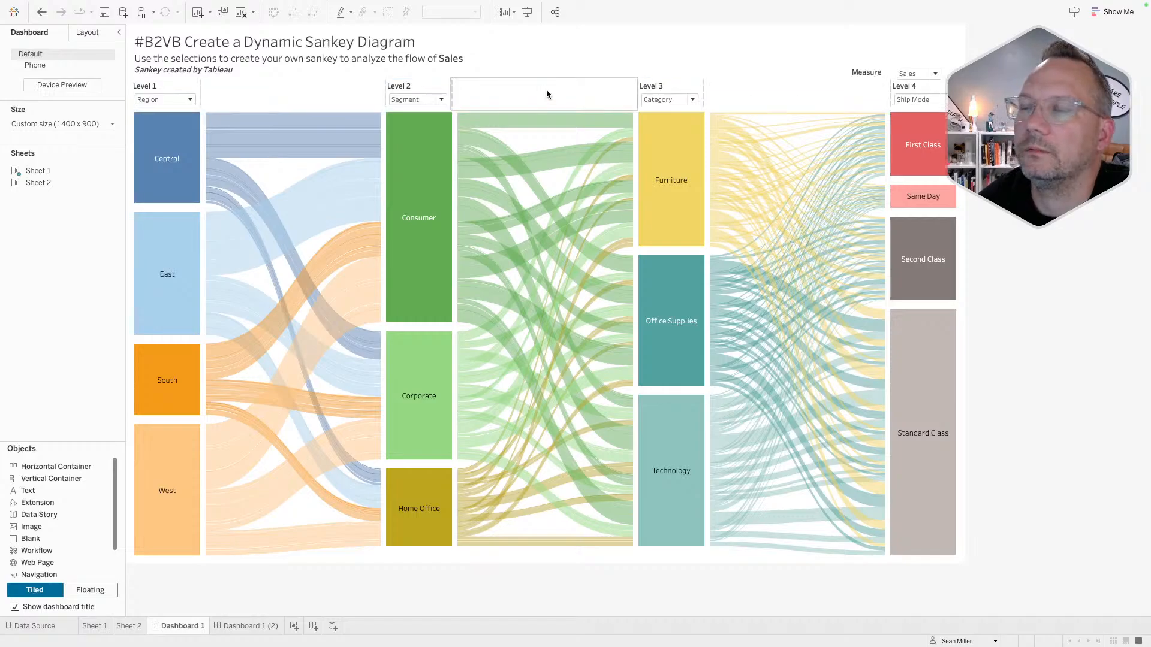
click(864, 67)
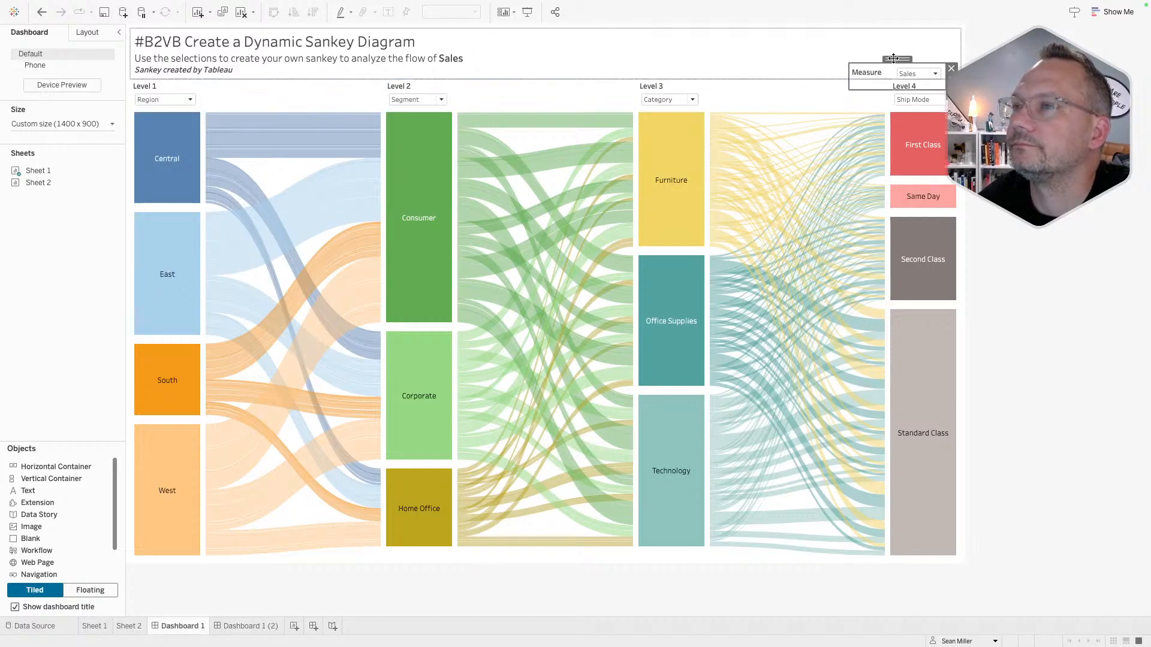
- Float the Measure control beside the dashboard title after undoing an accidental tiled drop
drag(893, 58, 480, 32)
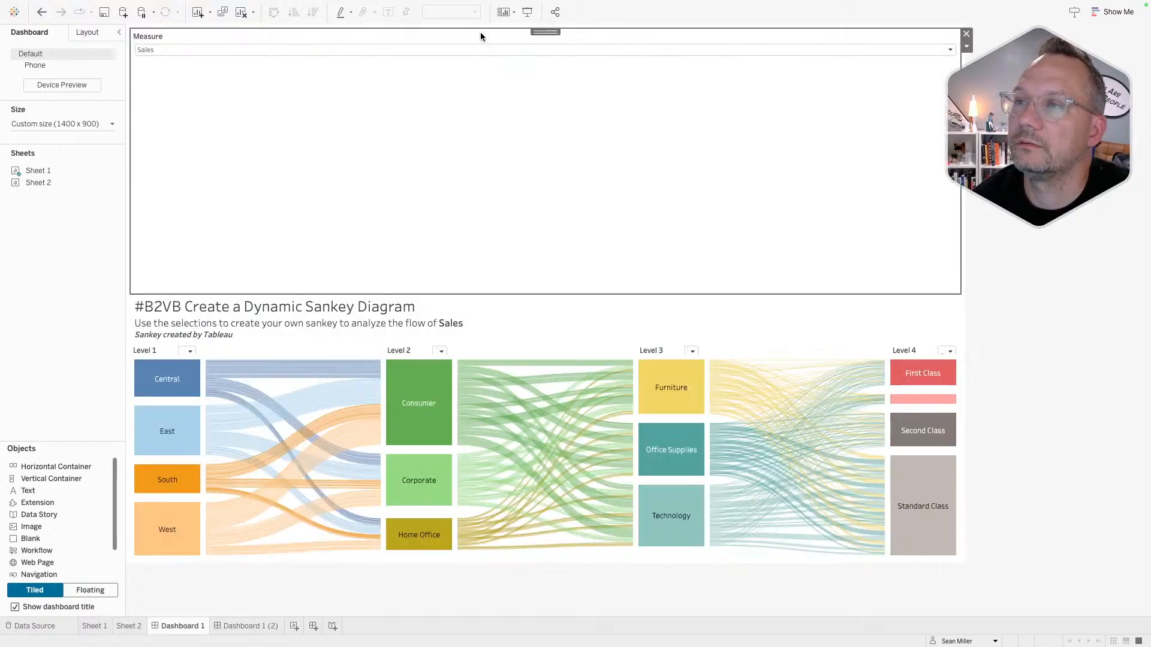
key(super+z)
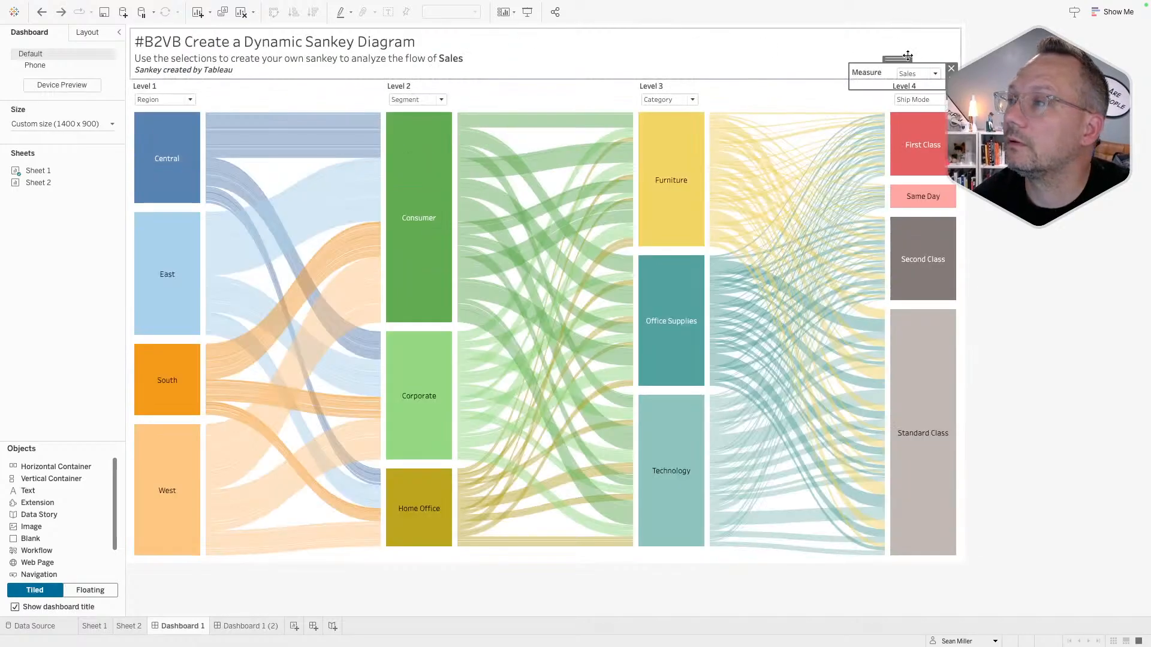
drag(898, 59, 487, 40)
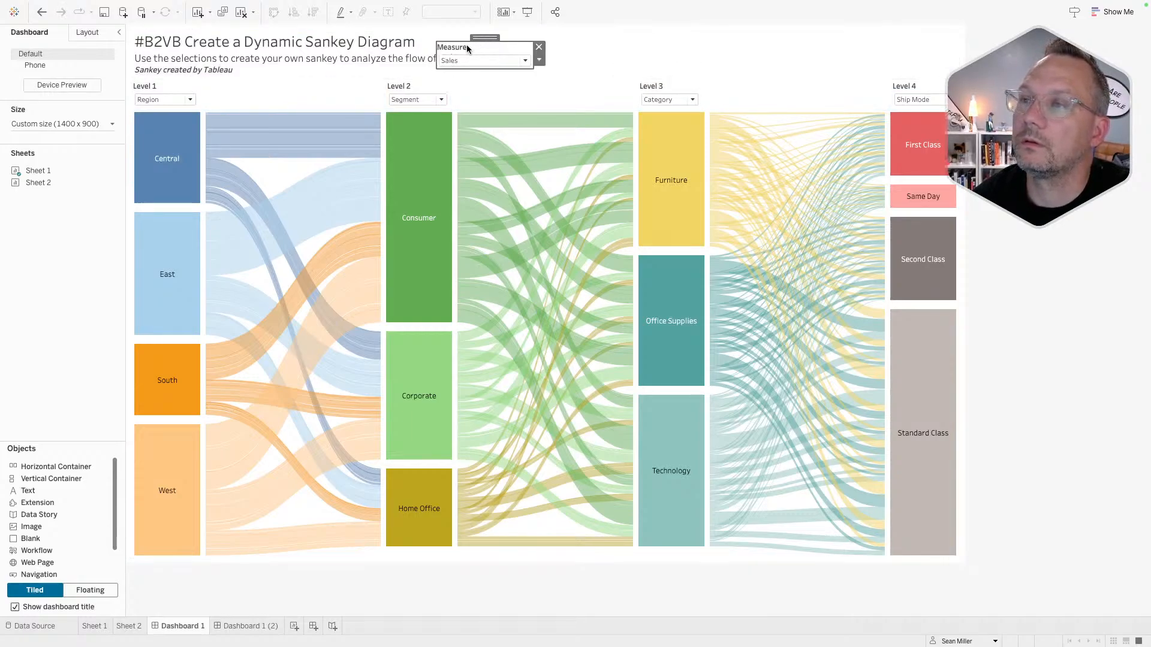
- Hide the Measure control's title and shorten its height to fit the subtitle
right_click(466, 46)
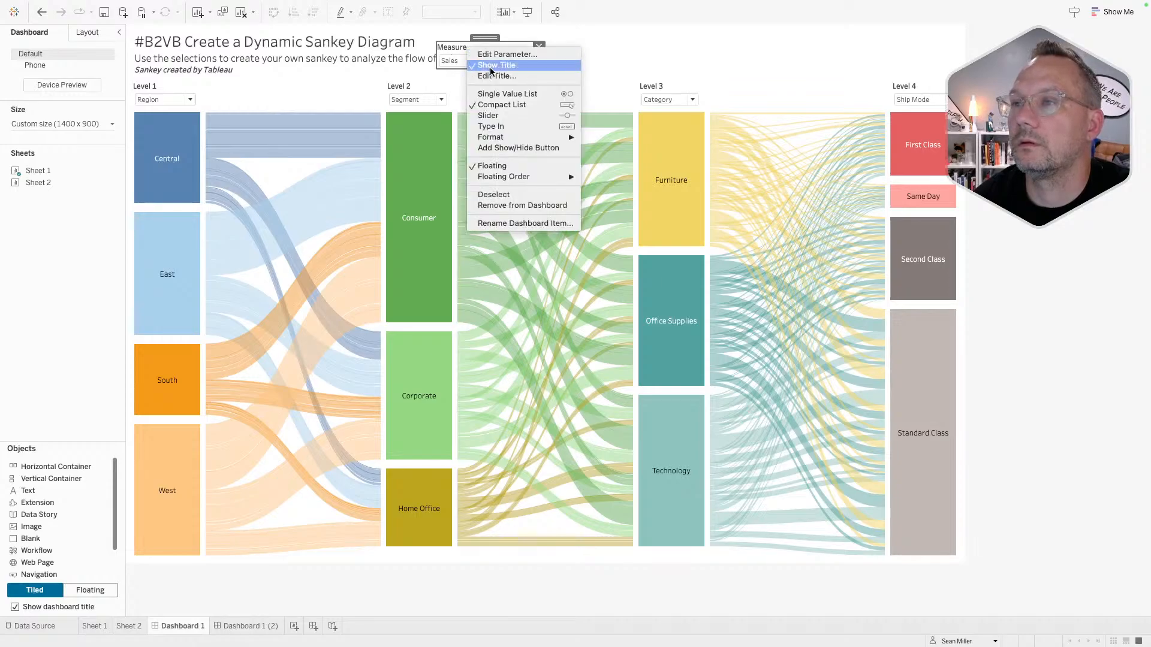
click(491, 69)
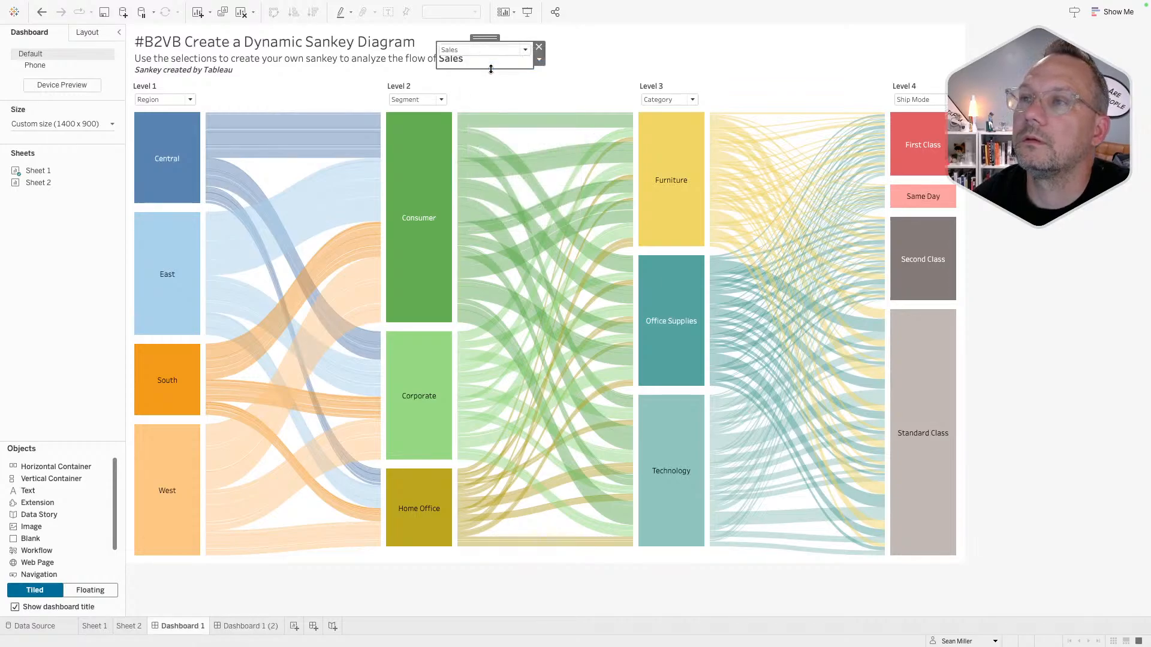
drag(490, 69, 490, 59)
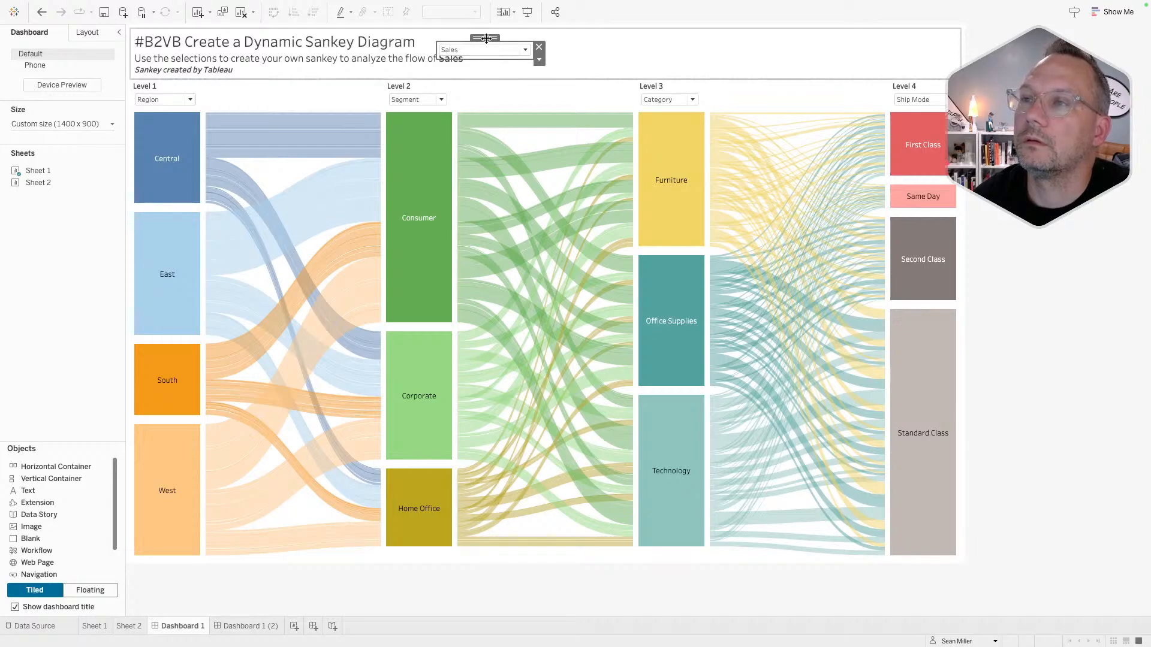
- Delete the <Parameters.Measure> placeholder from the dashboard title
double_click(395, 60)
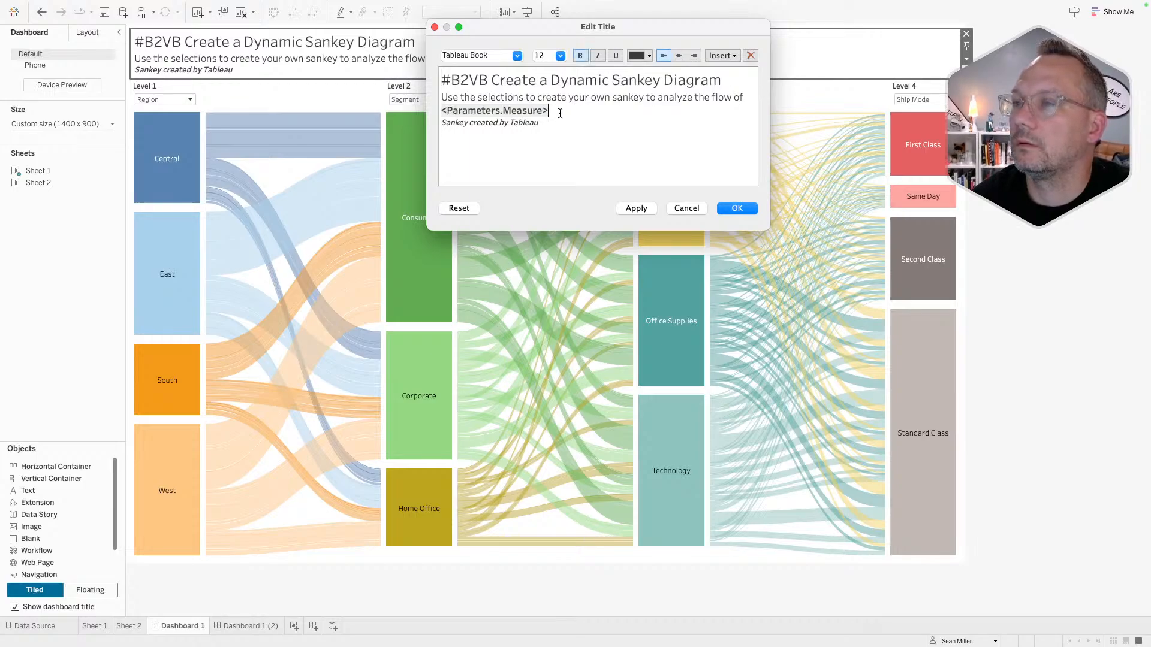
drag(549, 110, 386, 117)
key(BackSpace)
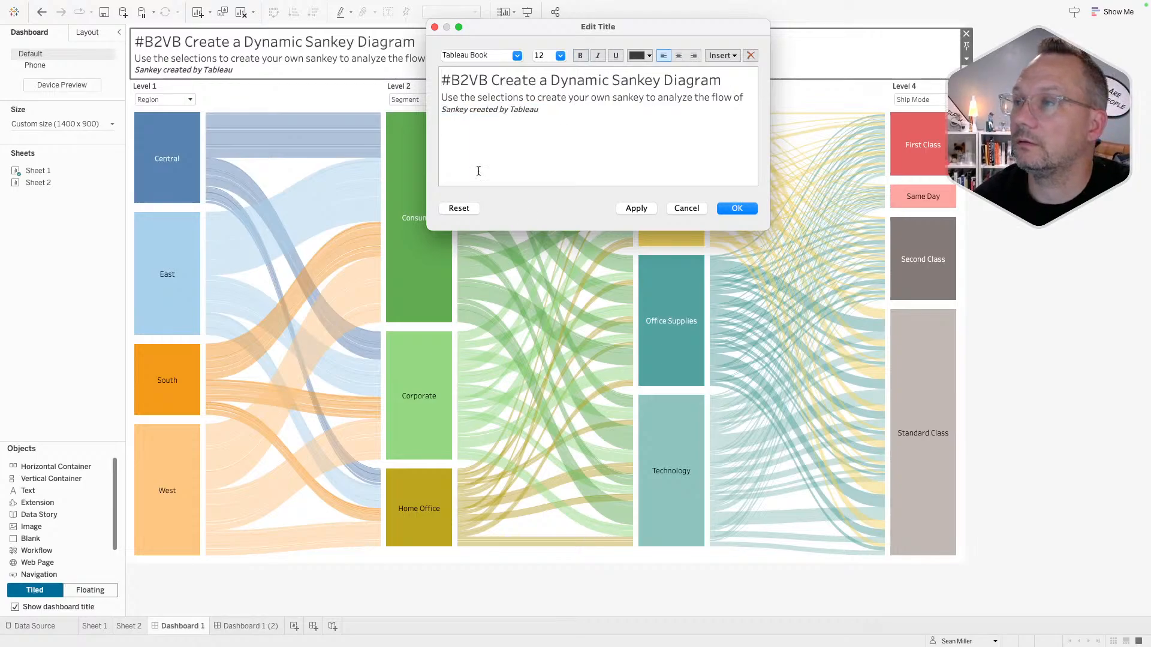
click(737, 209)
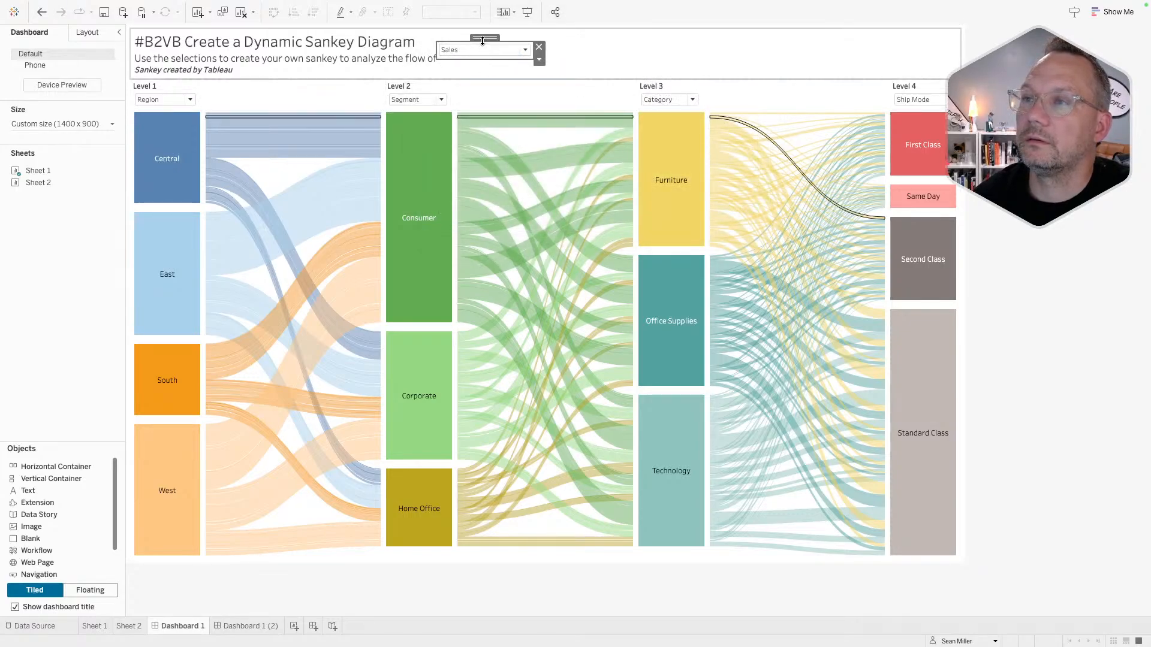
- Set the Sales selector inline after 'the flow of', then go to Dashboard 1 (2)
drag(483, 39, 485, 47)
click(632, 60)
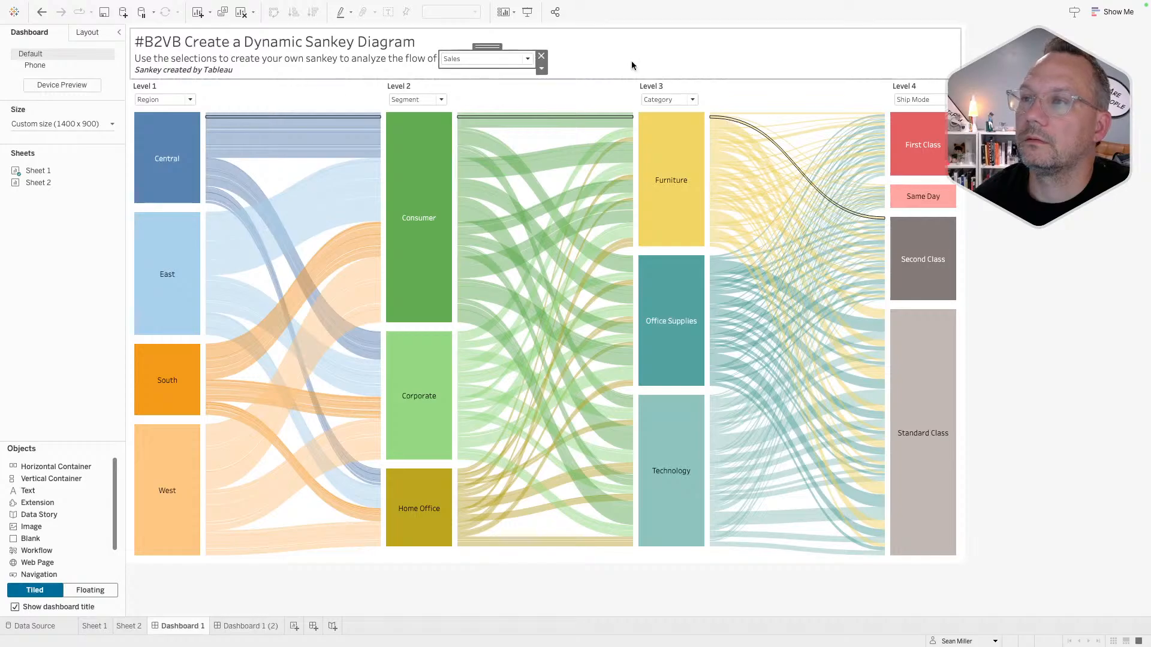
click(1013, 150)
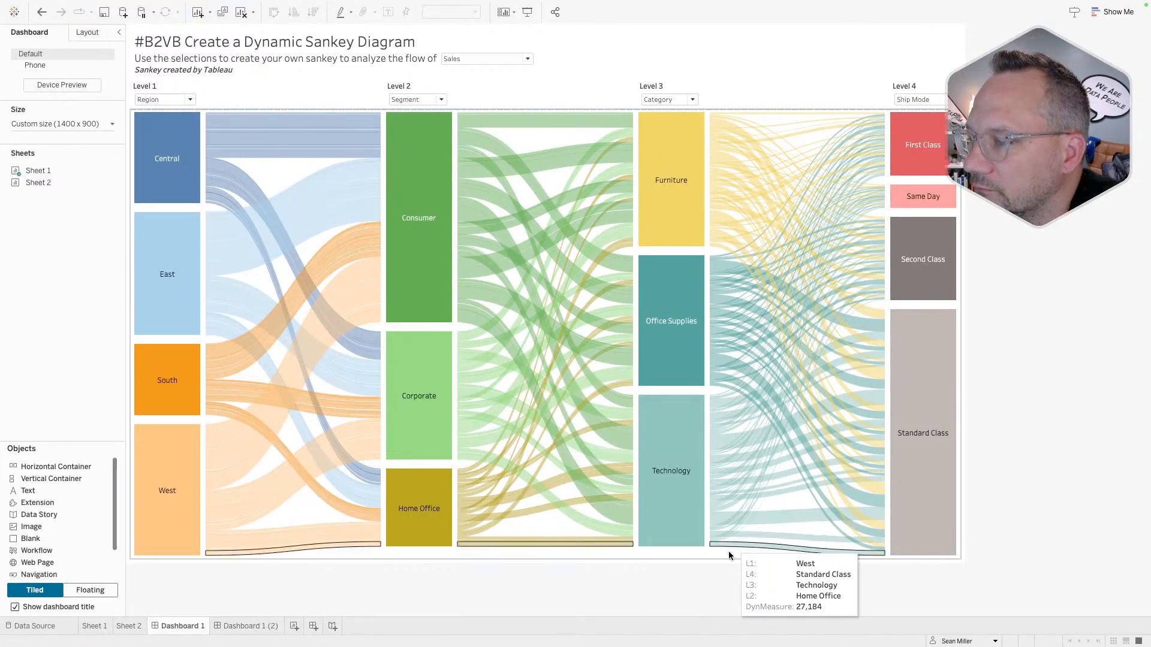
click(247, 626)
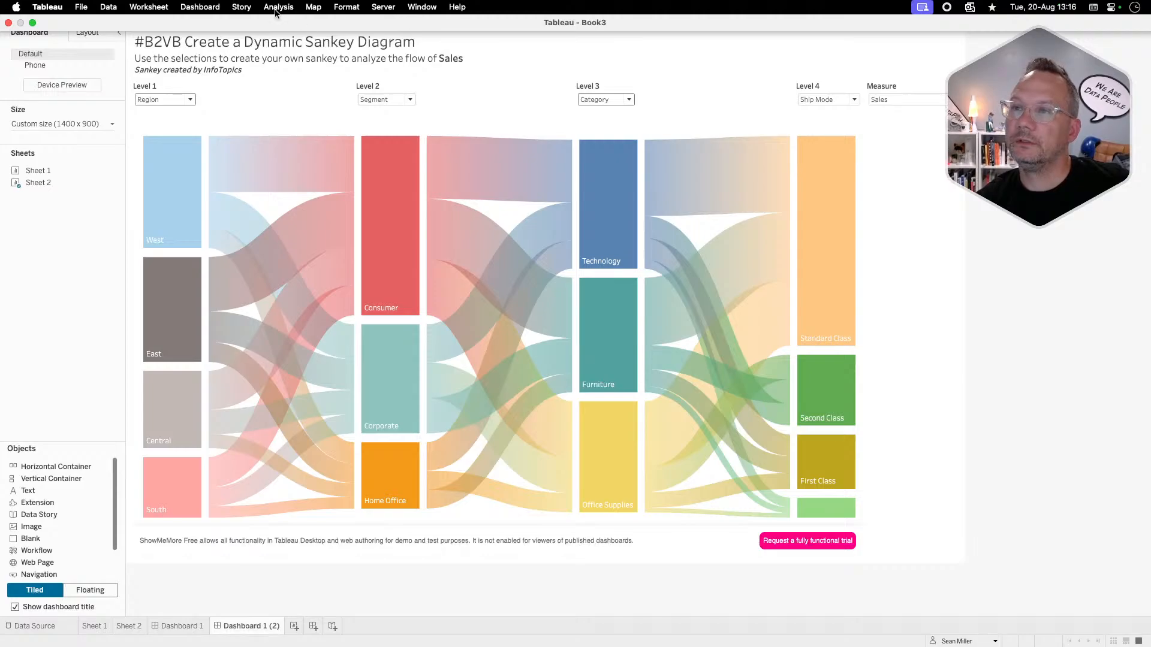
- Extract the Sample - Superstore data with default settings, saved as Sample - Superstore
click(109, 6)
mouse_move(217, 118)
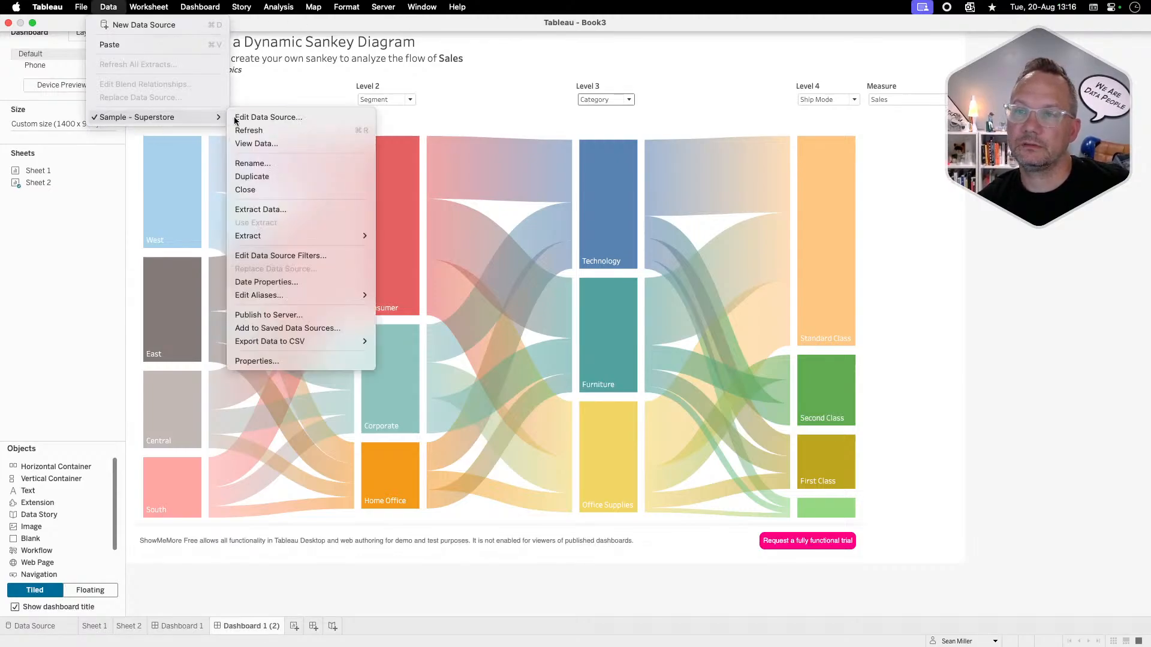
click(267, 209)
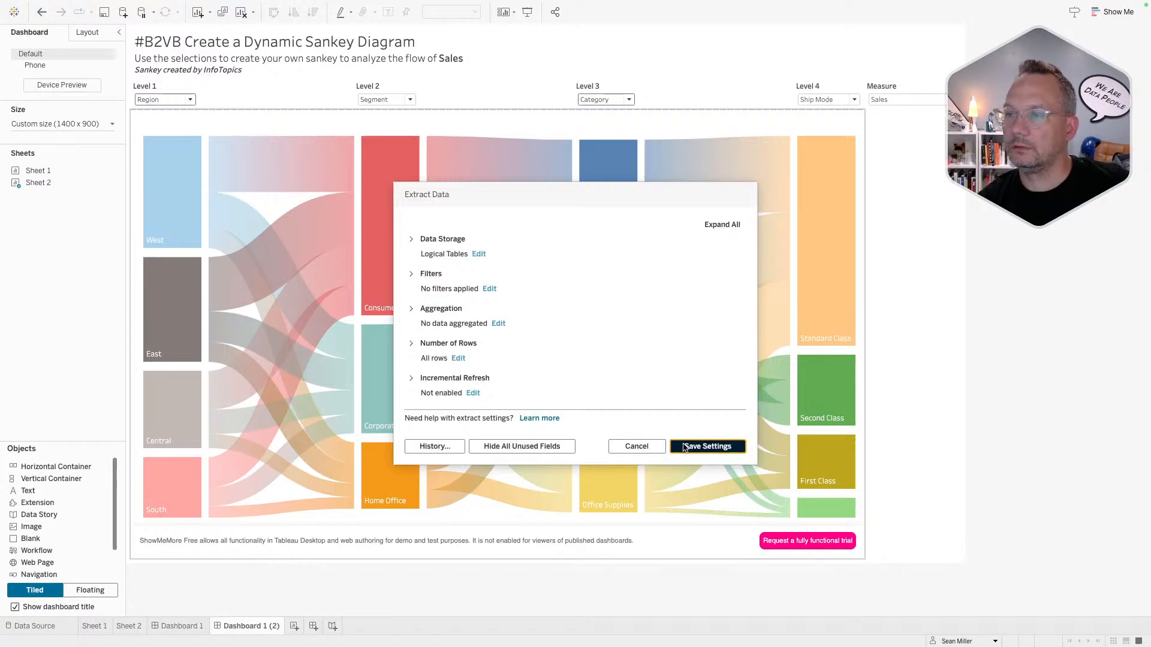
click(684, 446)
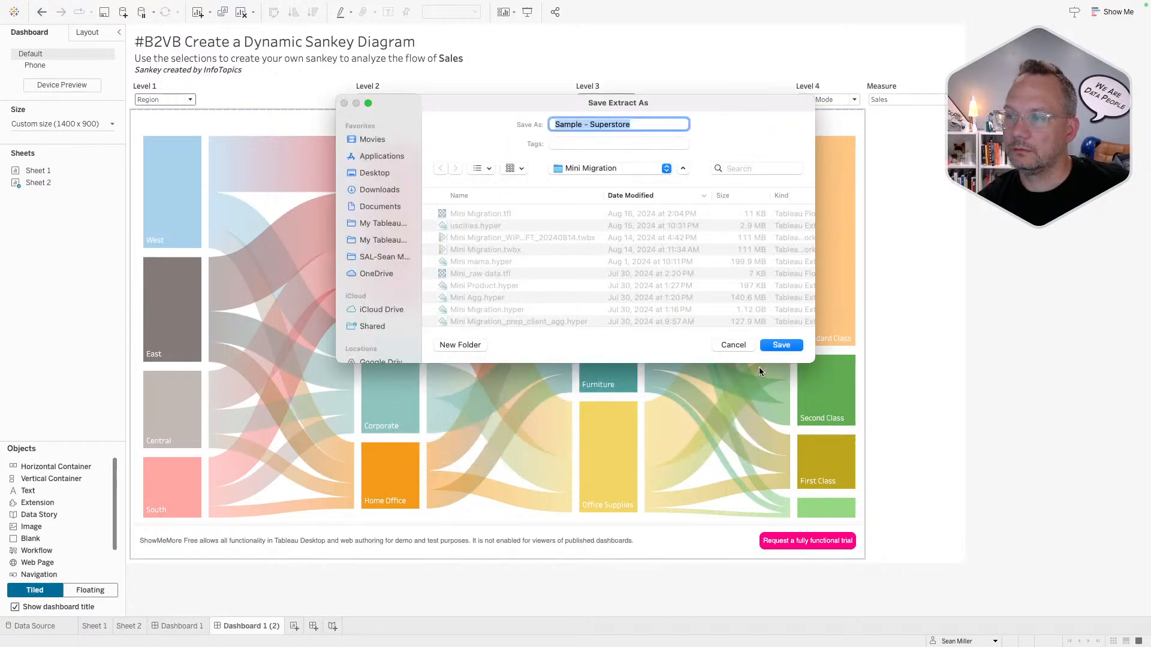
click(779, 343)
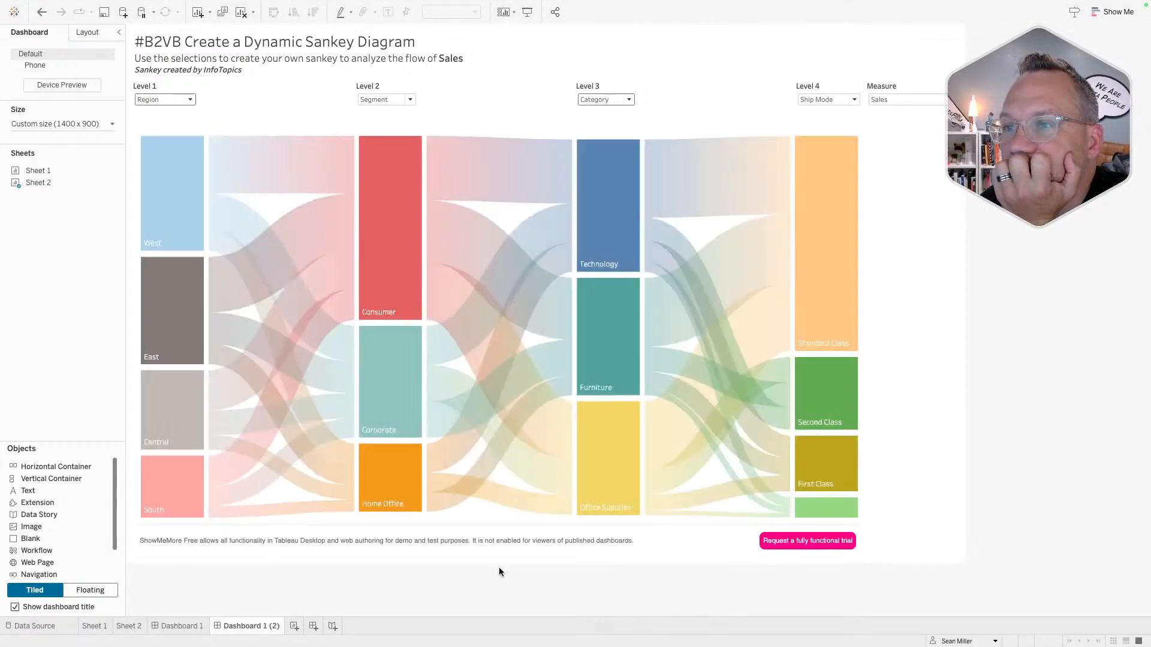
click(384, 6)
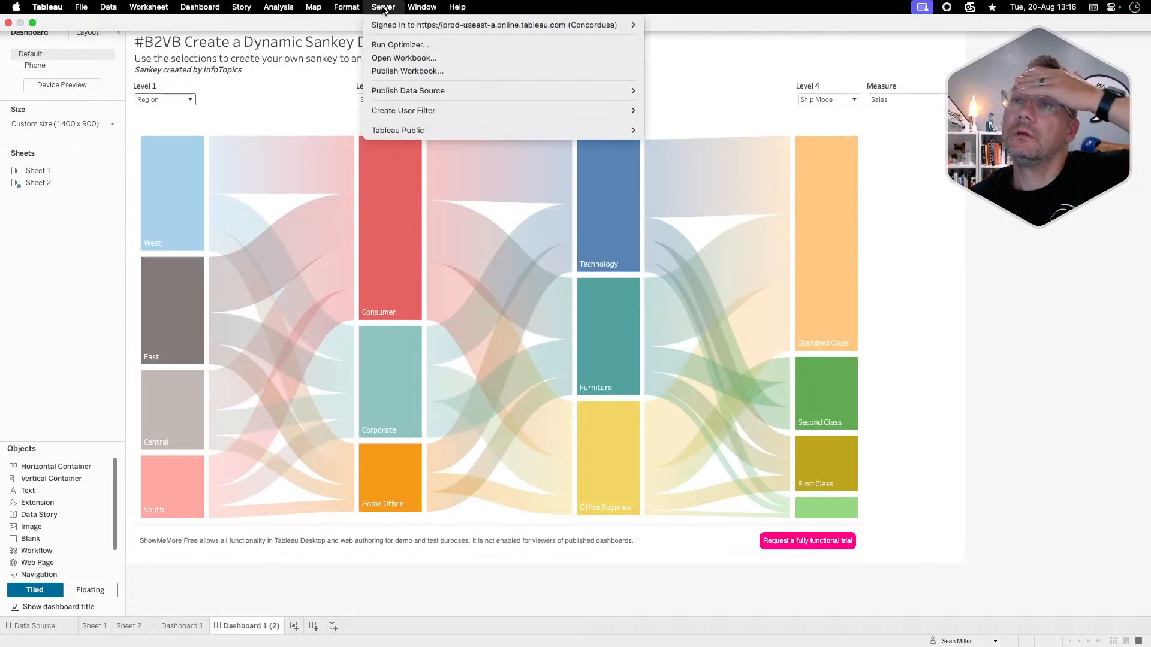
- Start Save to Tableau Public and enter the account email address
mouse_move(421, 131)
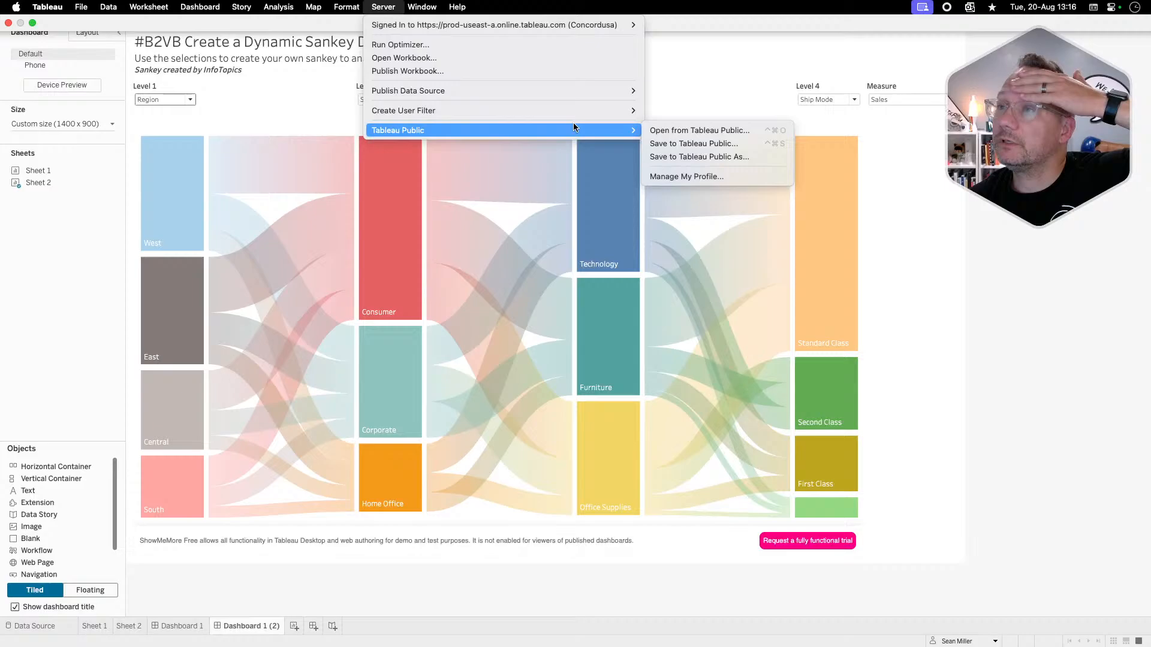
click(711, 144)
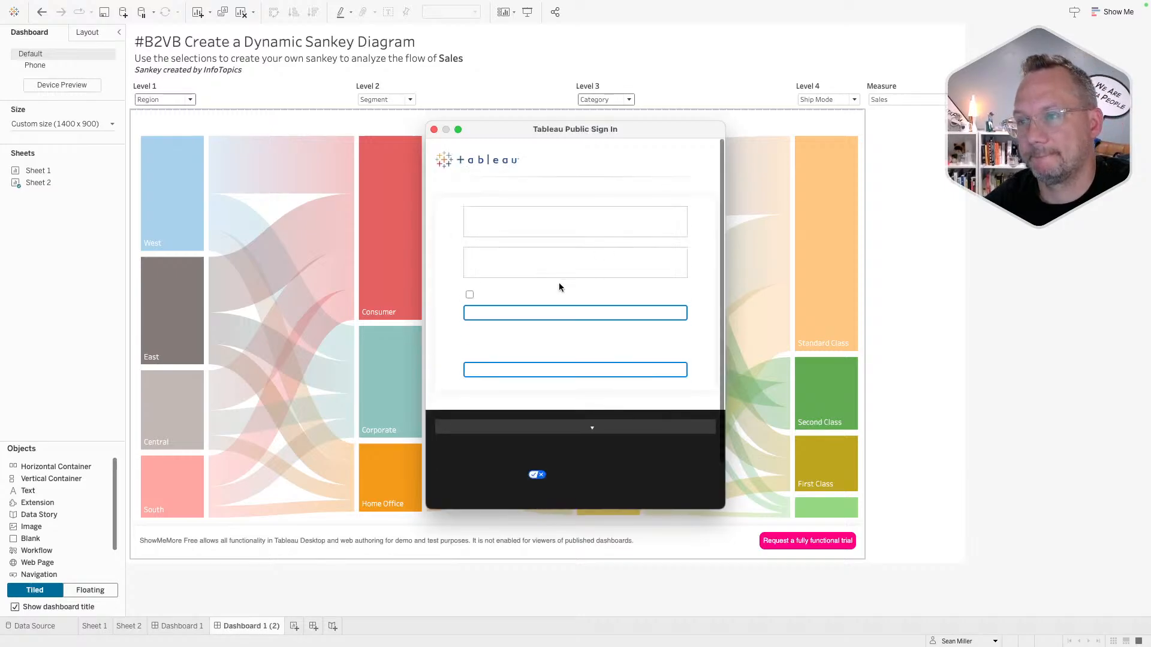
click(498, 252)
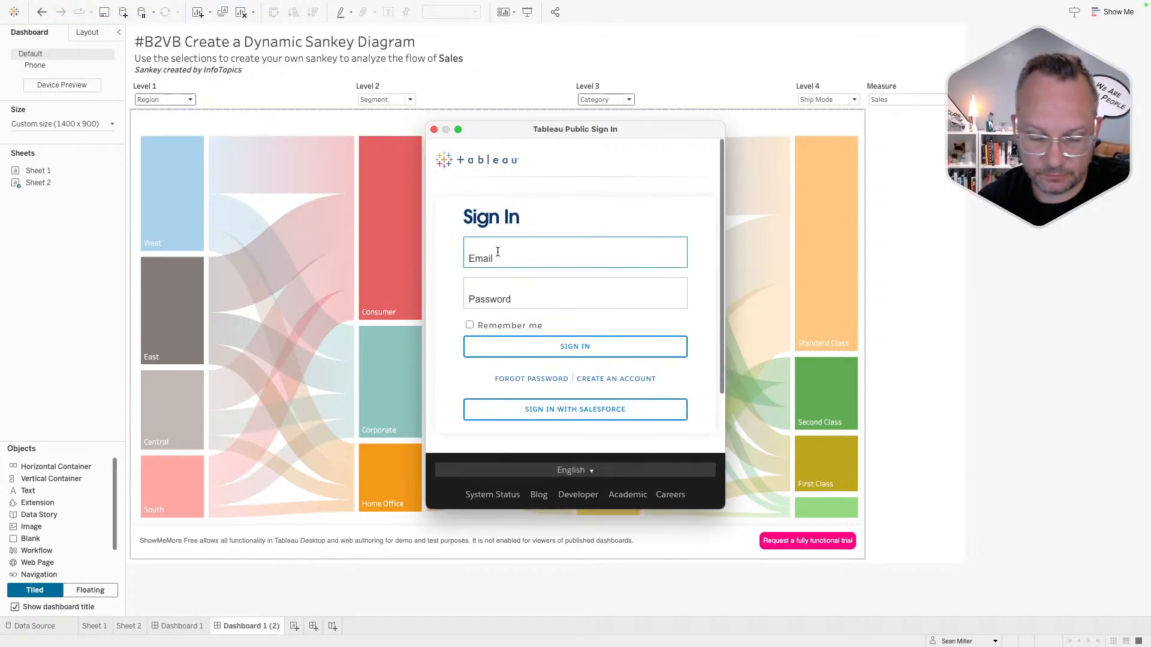
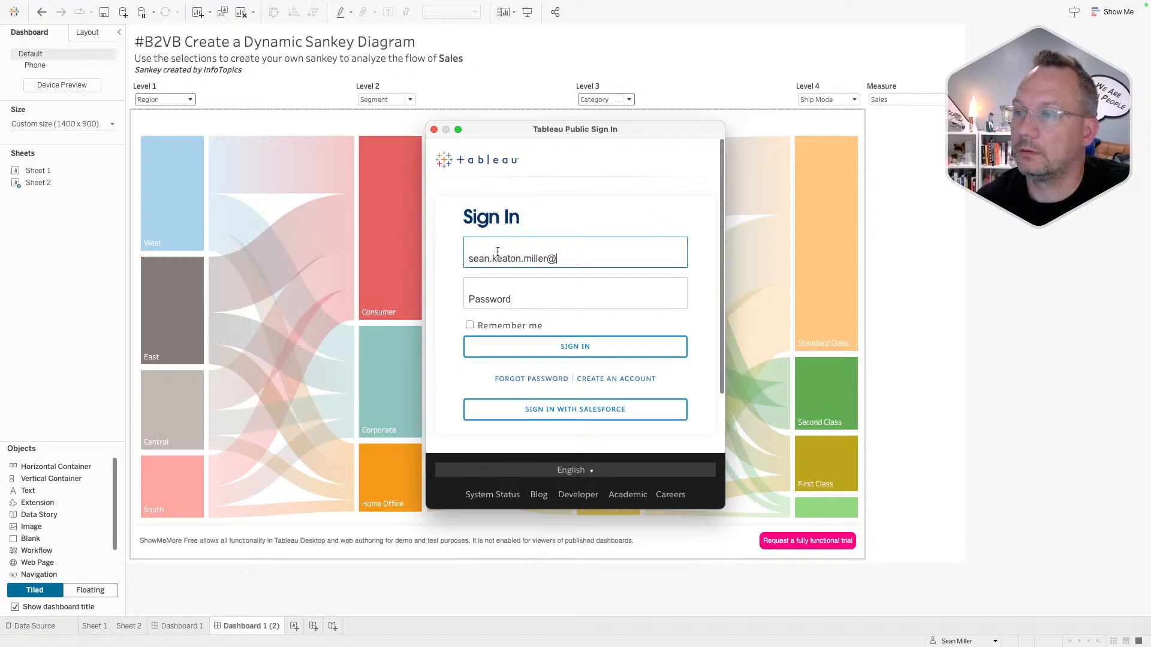
- Enter the account password and sign in to Tableau Public
key(Tab)
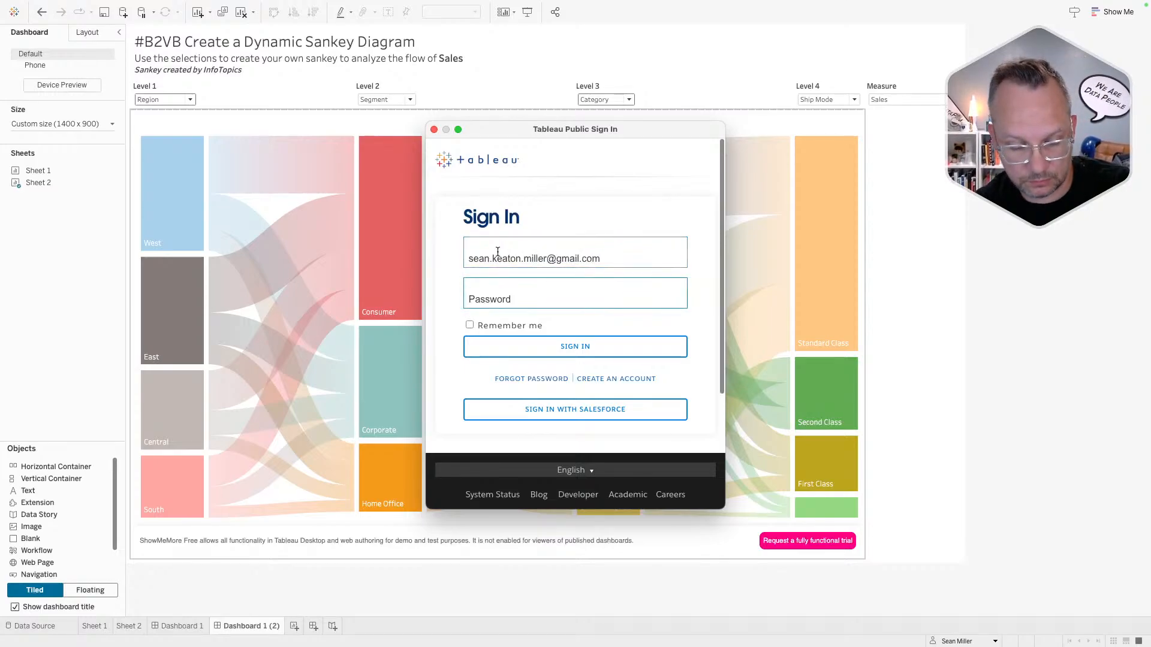
text(•••)
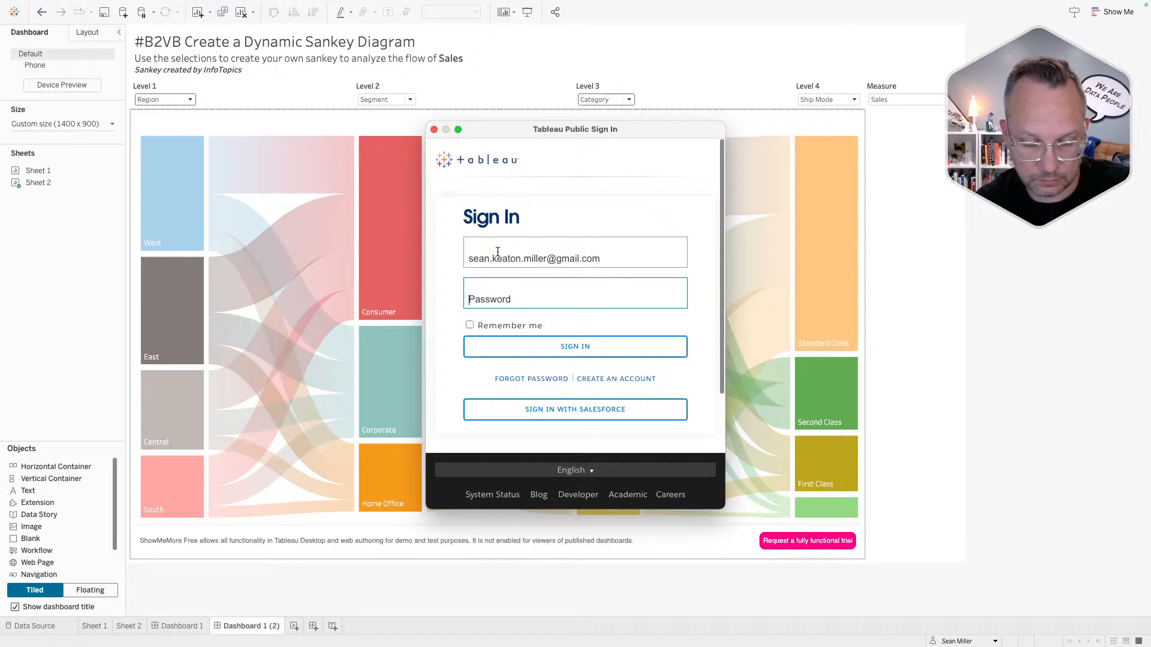
text(•••••)
key(BackSpace)
key(BackSpace)
key(BackSpace)
key(BackSpace)
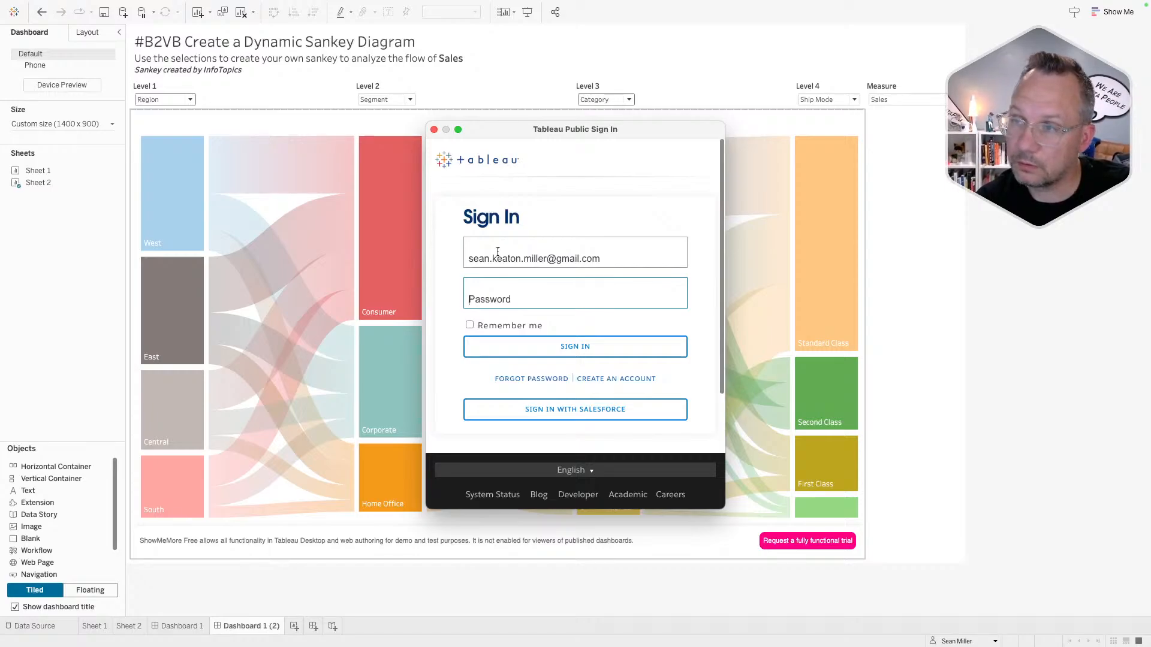
text(•••••••••)
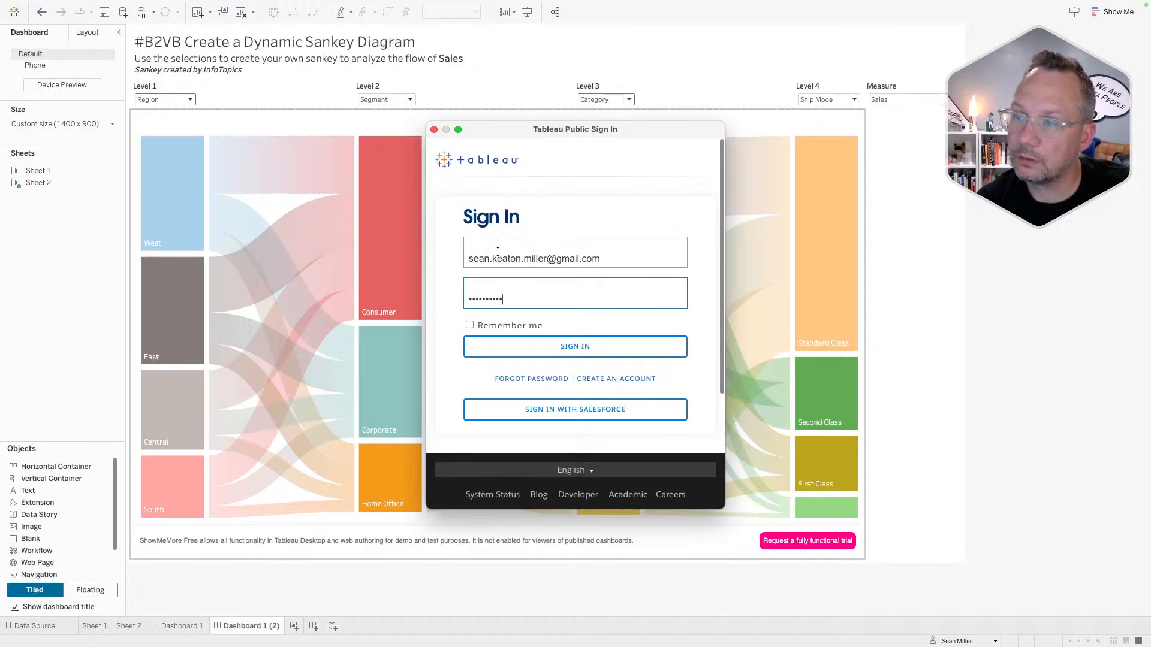
key(Return)
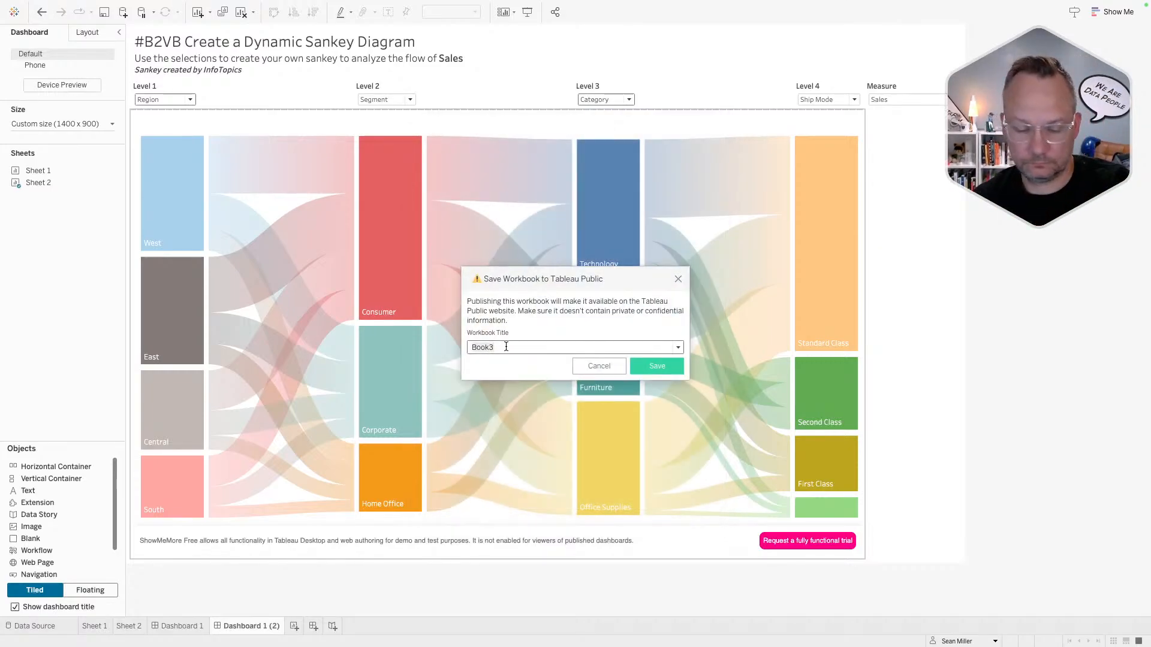
- Title the workbook '#B2VB: Sankeys' and save it to Tableau Public
text(B)
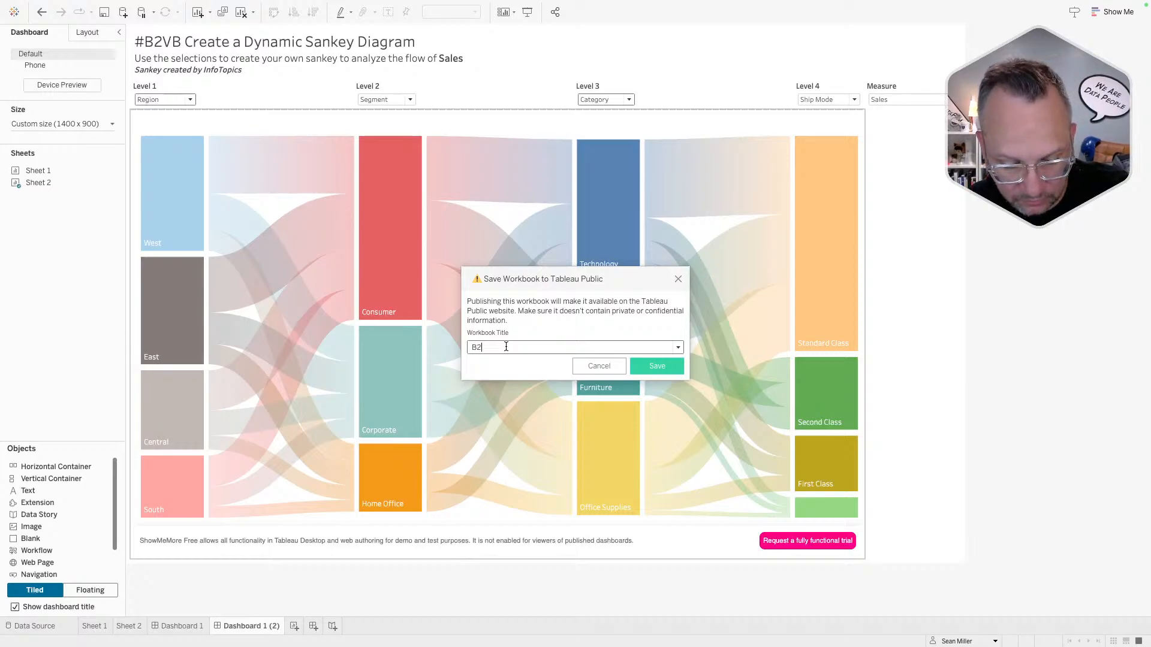
key(BackSpace)
text(#)
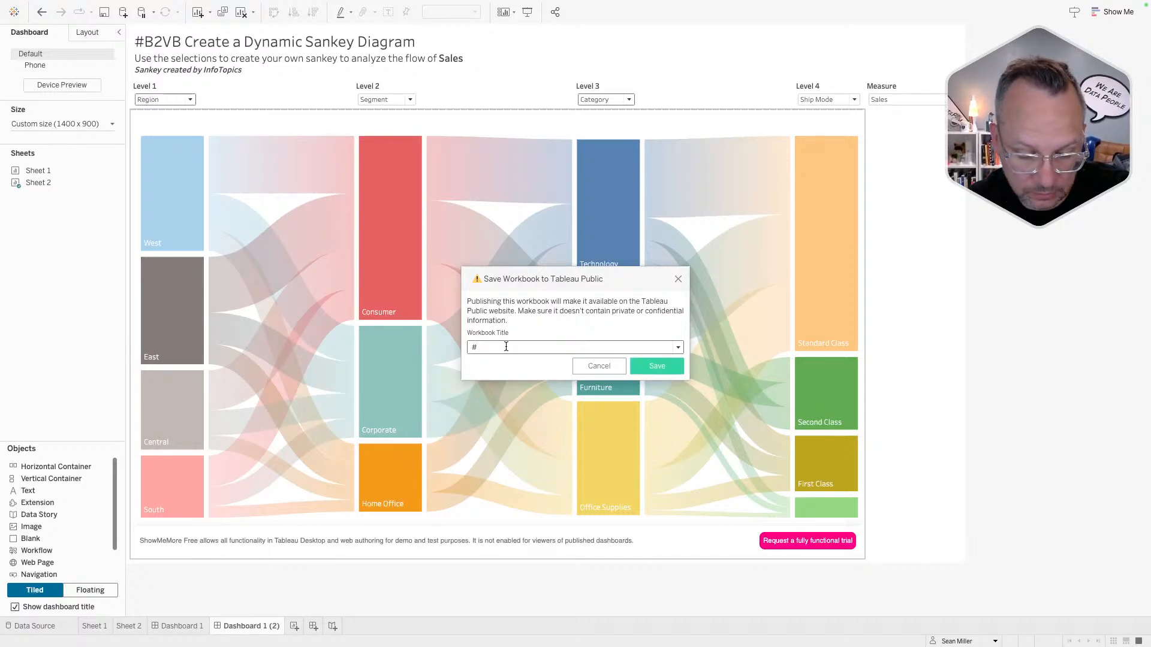
text(B2VB: S)
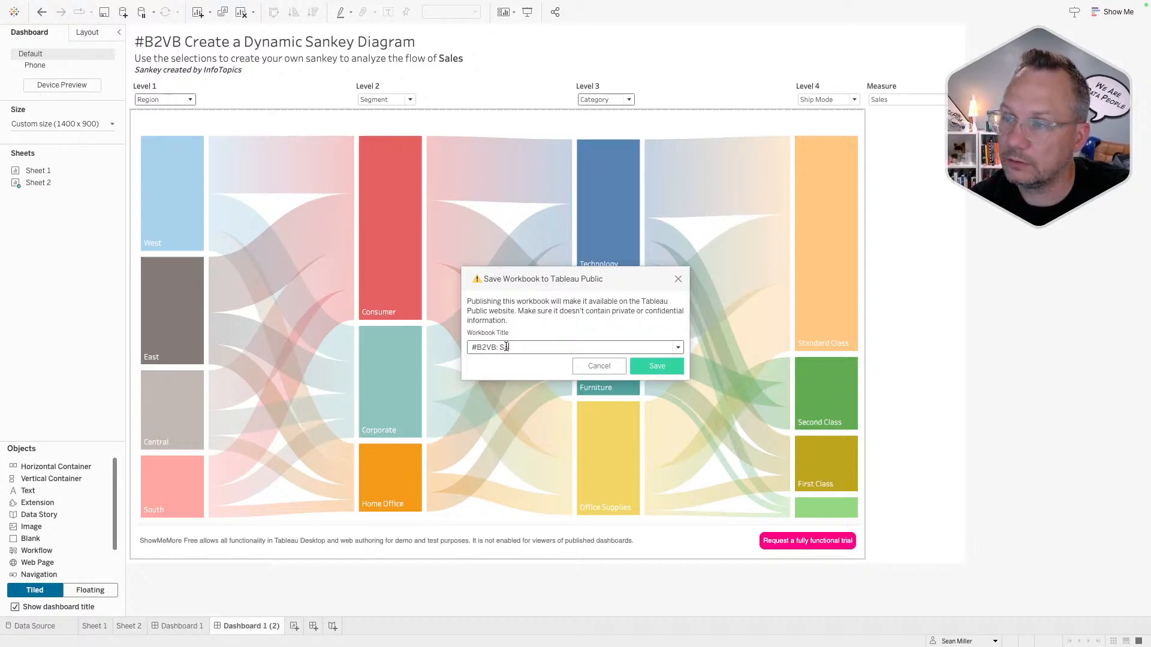
text(ankeys)
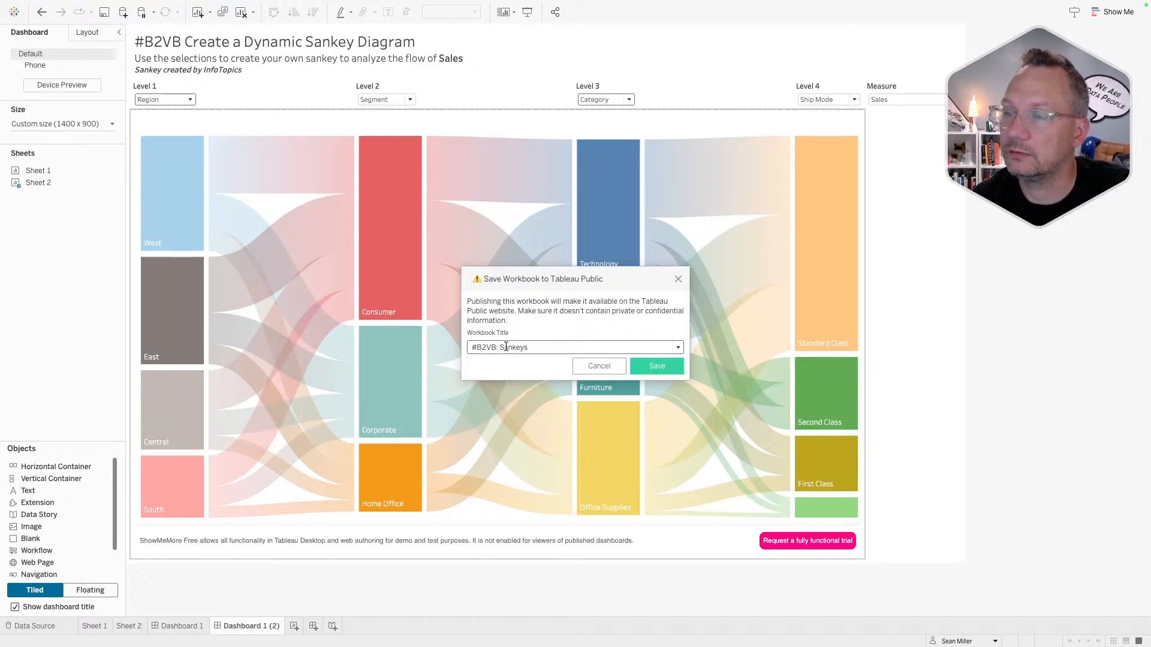
click(653, 369)
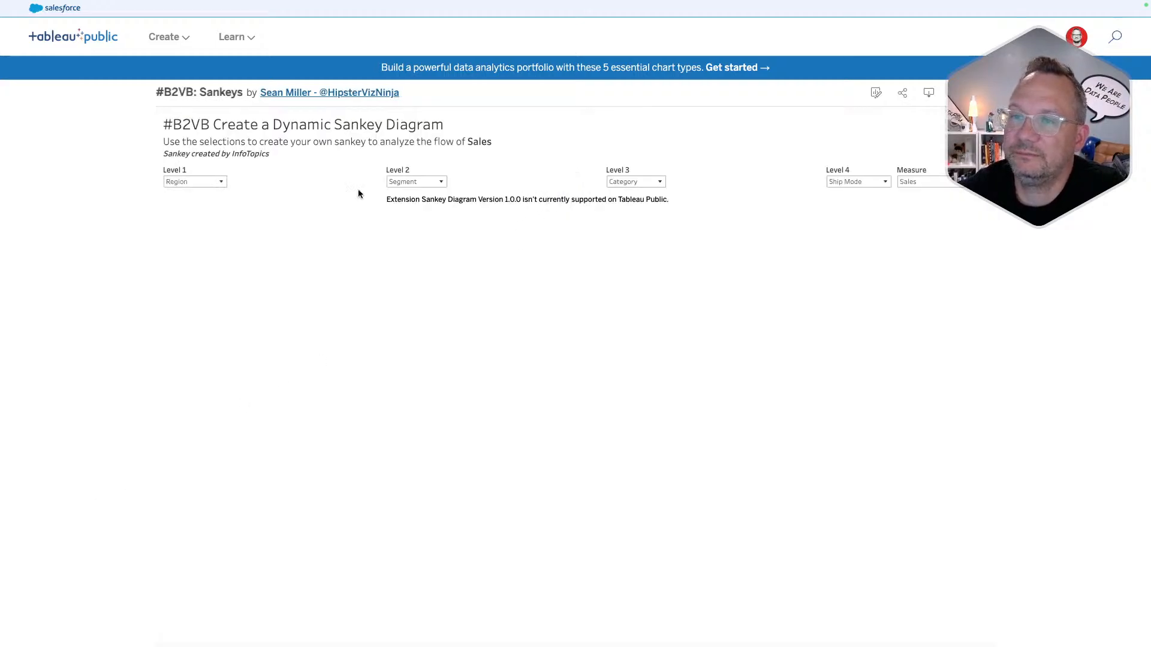
- Hide the worksheets behind both Sankey dashboards
key(ctrl+Left)
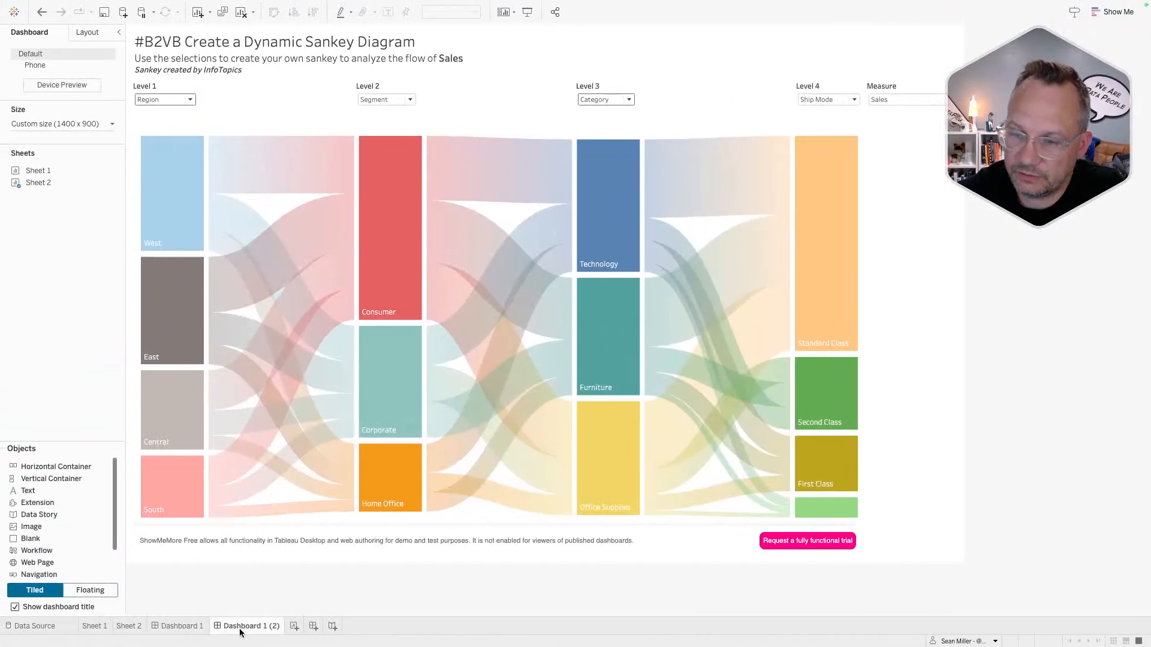
right_click(239, 627)
click(276, 561)
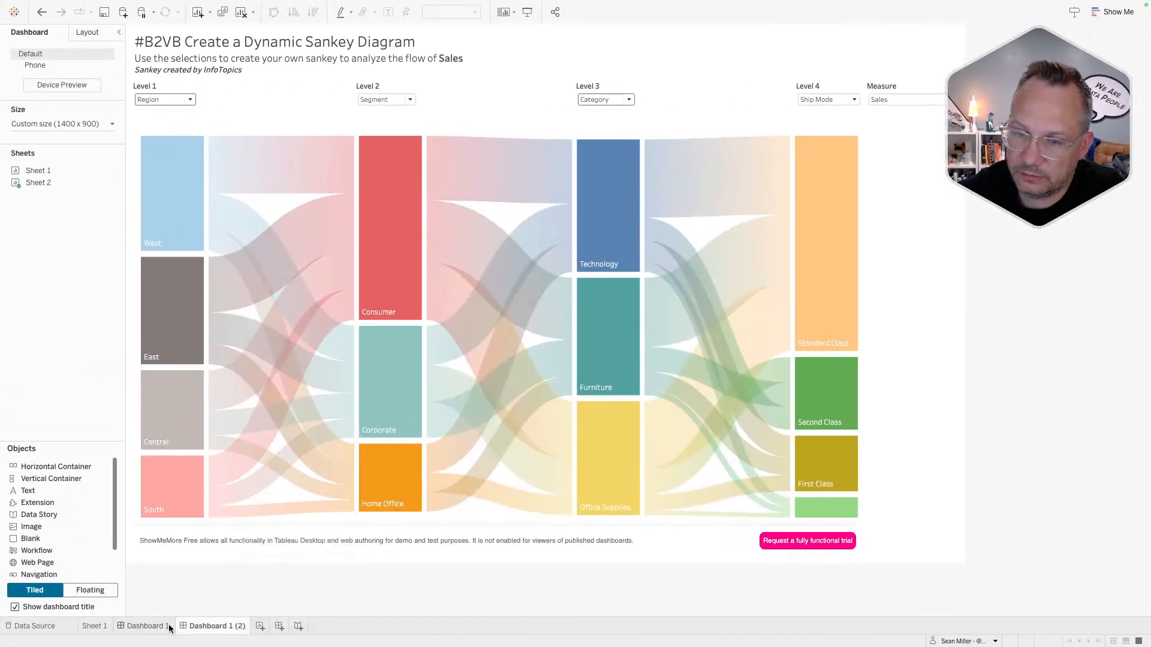
right_click(169, 626)
click(198, 557)
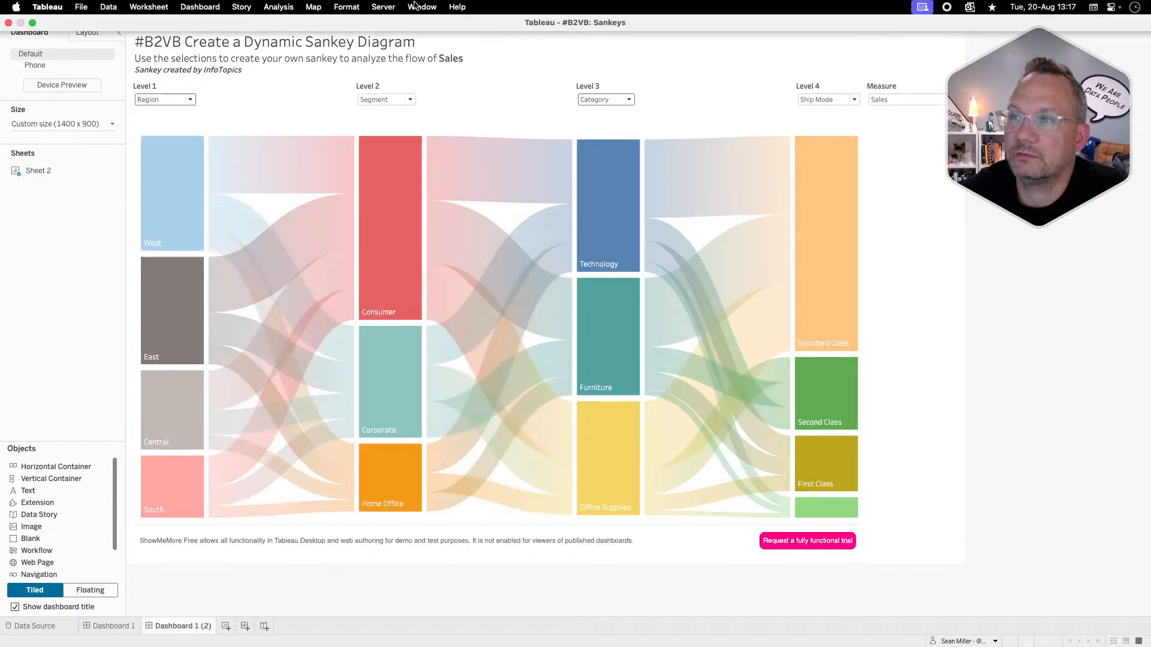
- Show the Dashboard 1 Sankey
click(383, 7)
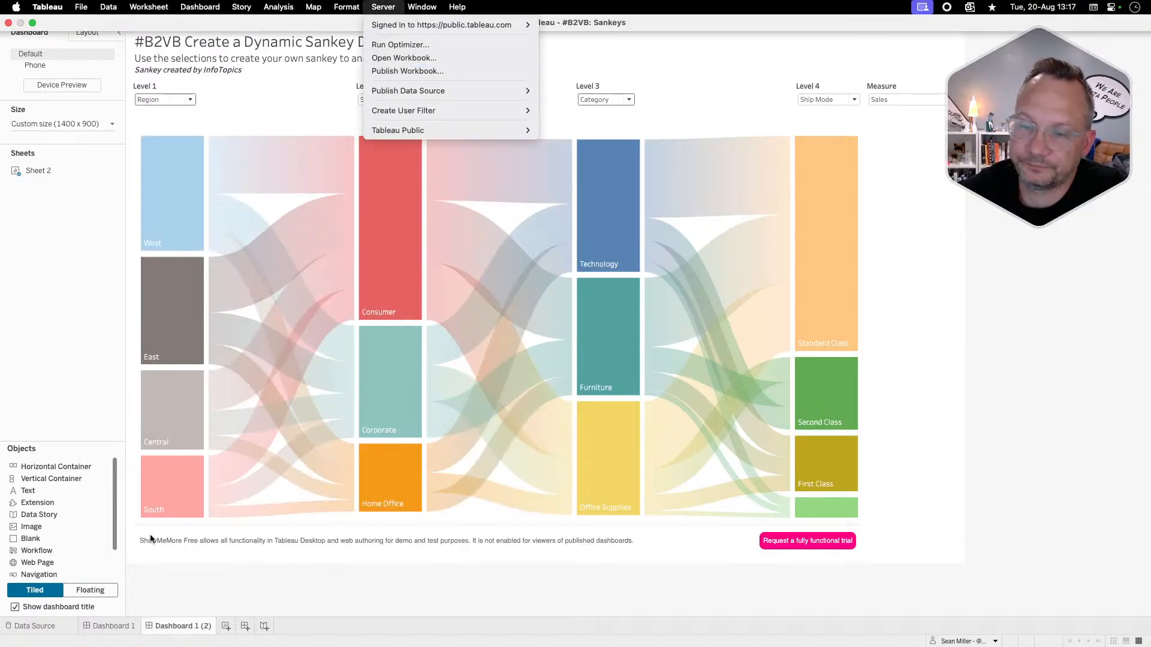
click(129, 627)
click(113, 626)
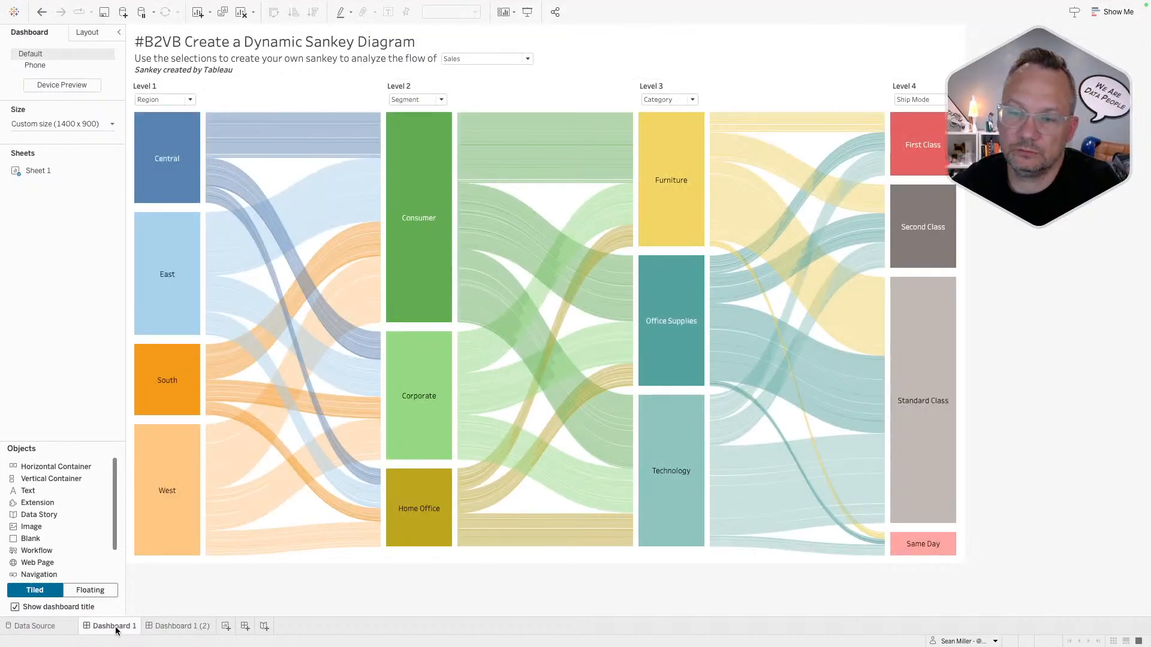
- Rename Dashboard 1 to 'Built by Tableau'
double_click(115, 626)
text(Built by Tableau)
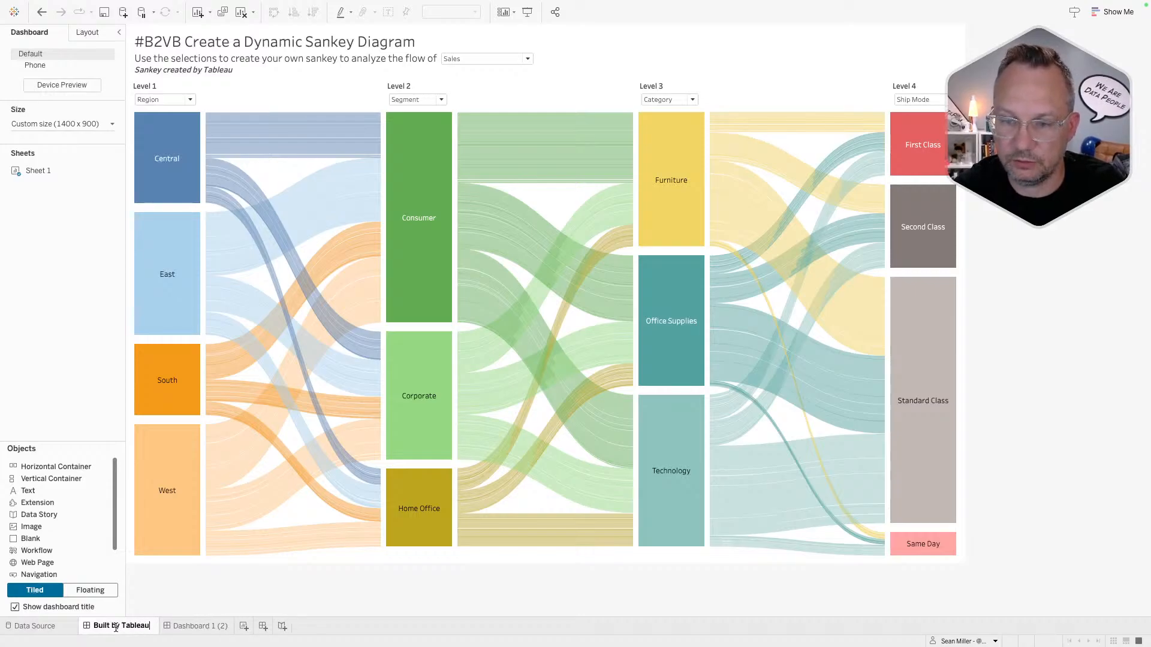
key(Return)
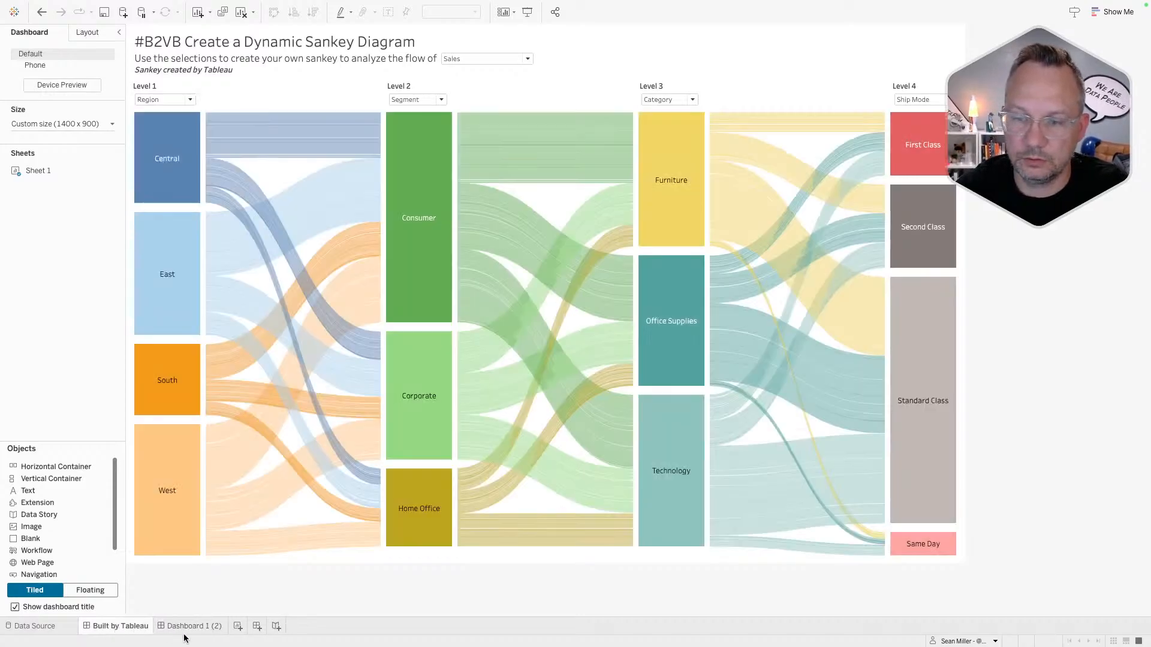
- Rename Dashboard 1 (2) to 'Built by InfoTopics (Open in Tableau Desktop)'
click(193, 627)
double_click(194, 627)
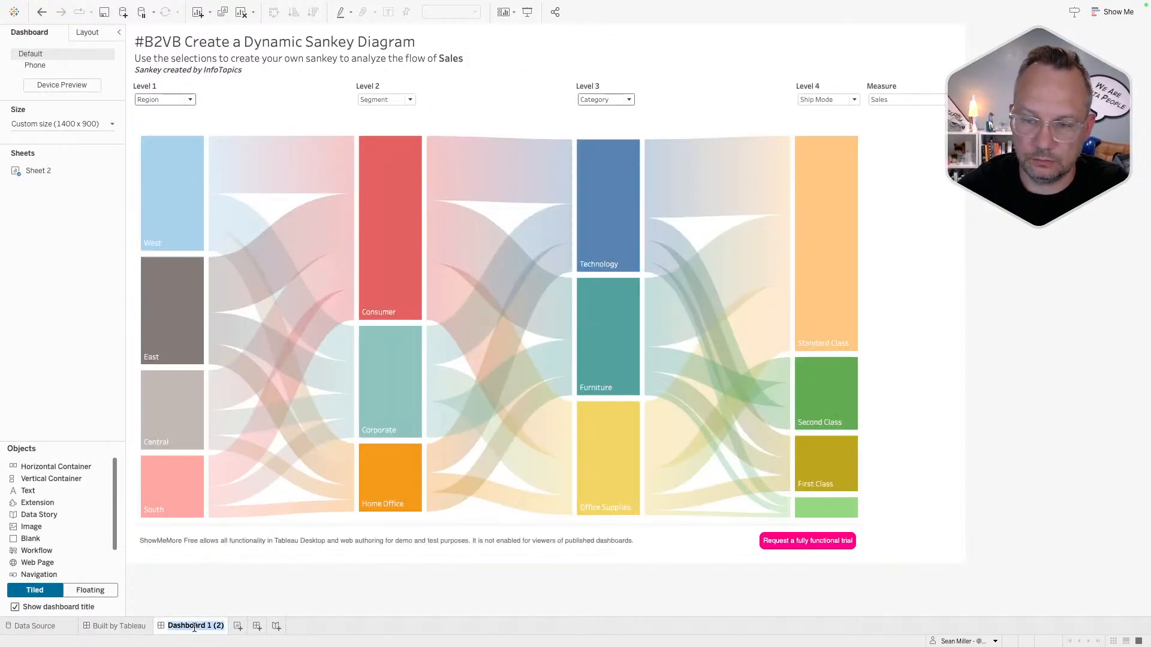
text(Built by In)
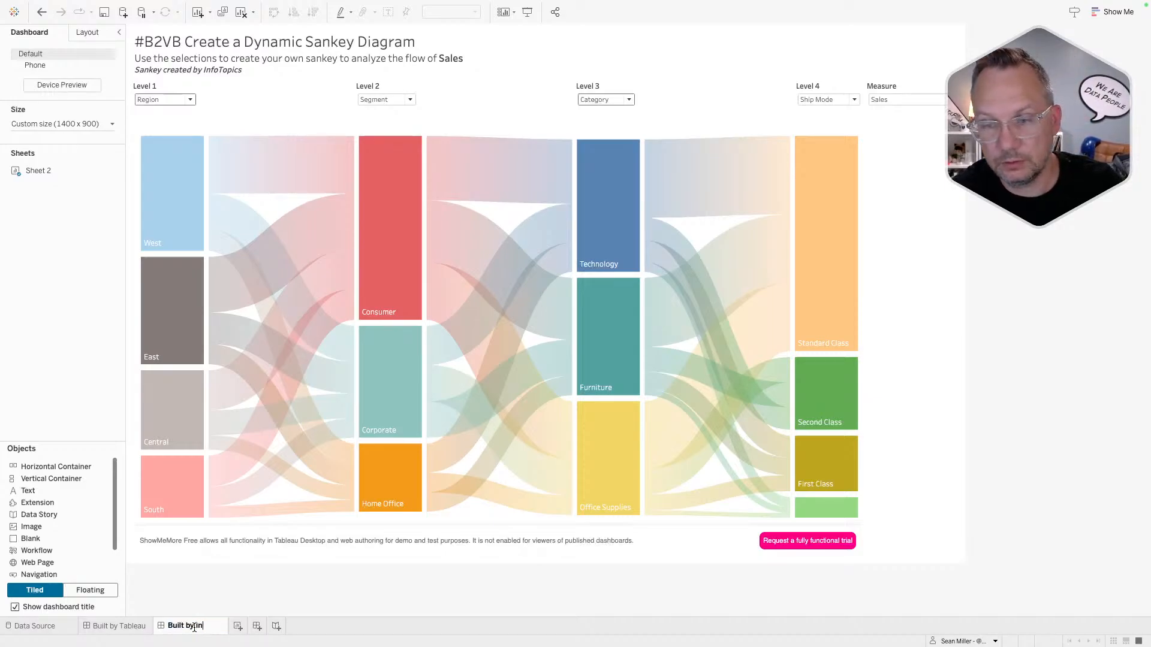
text(foTopic)
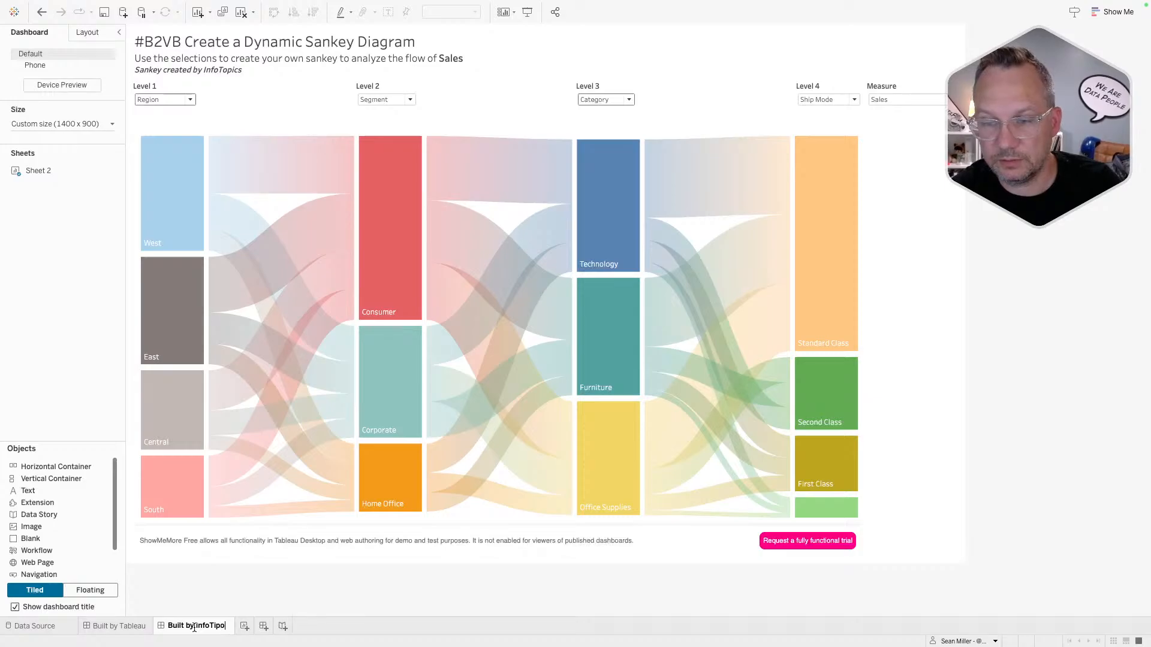
text(s ()
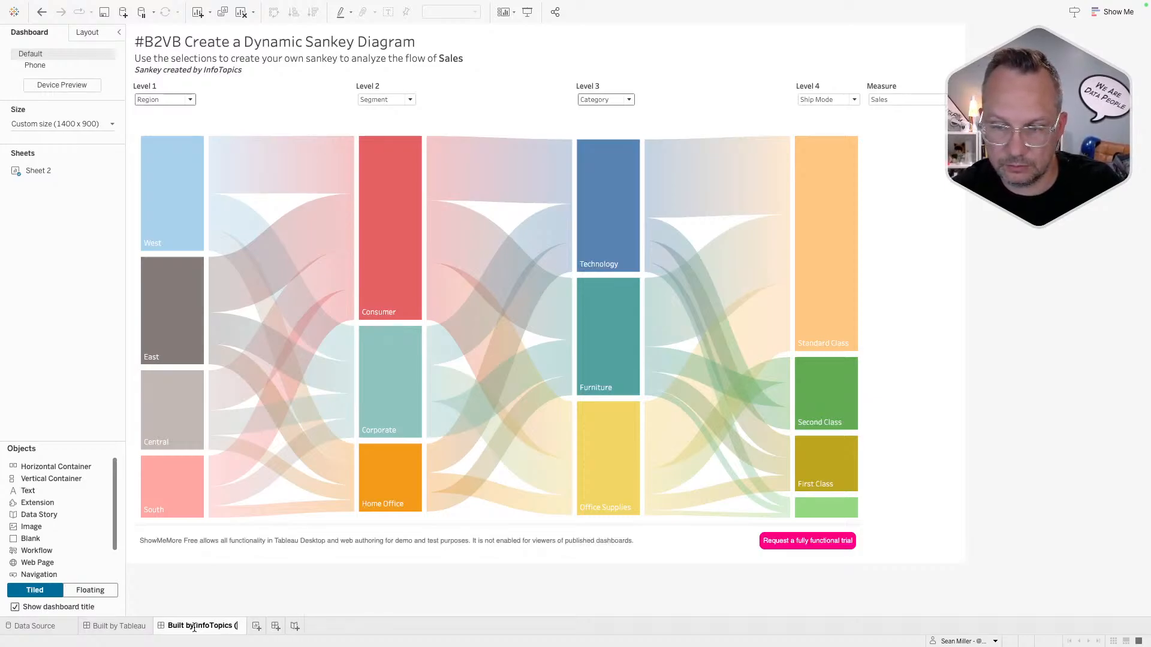
text(Open in Ta)
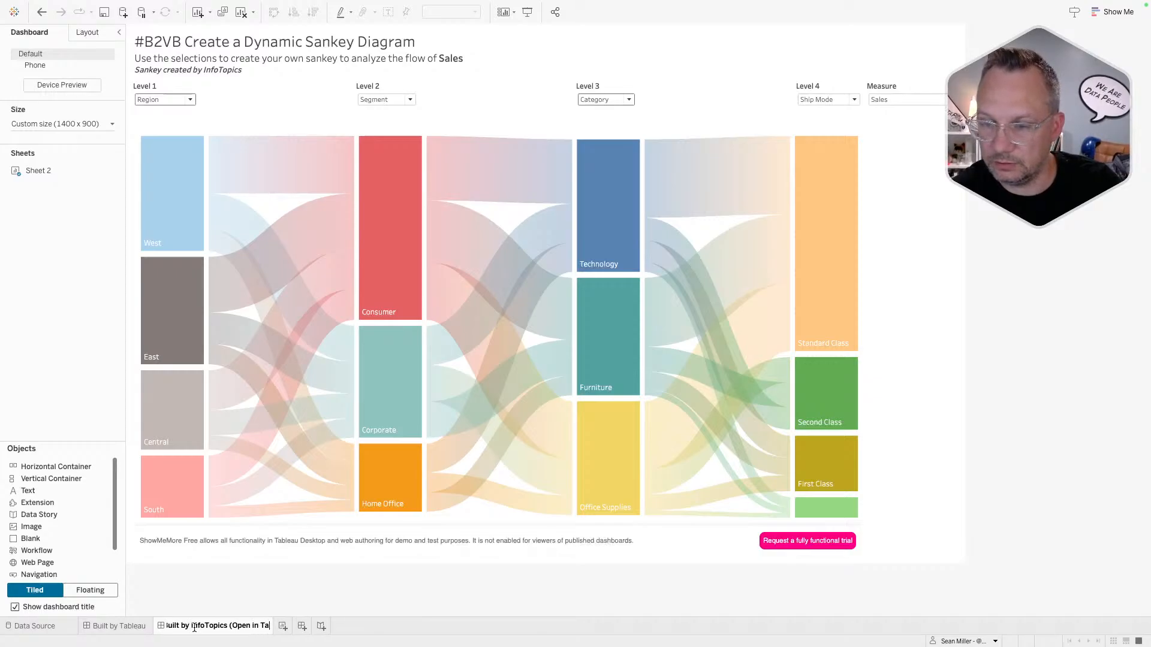
text(bleau Desktop))
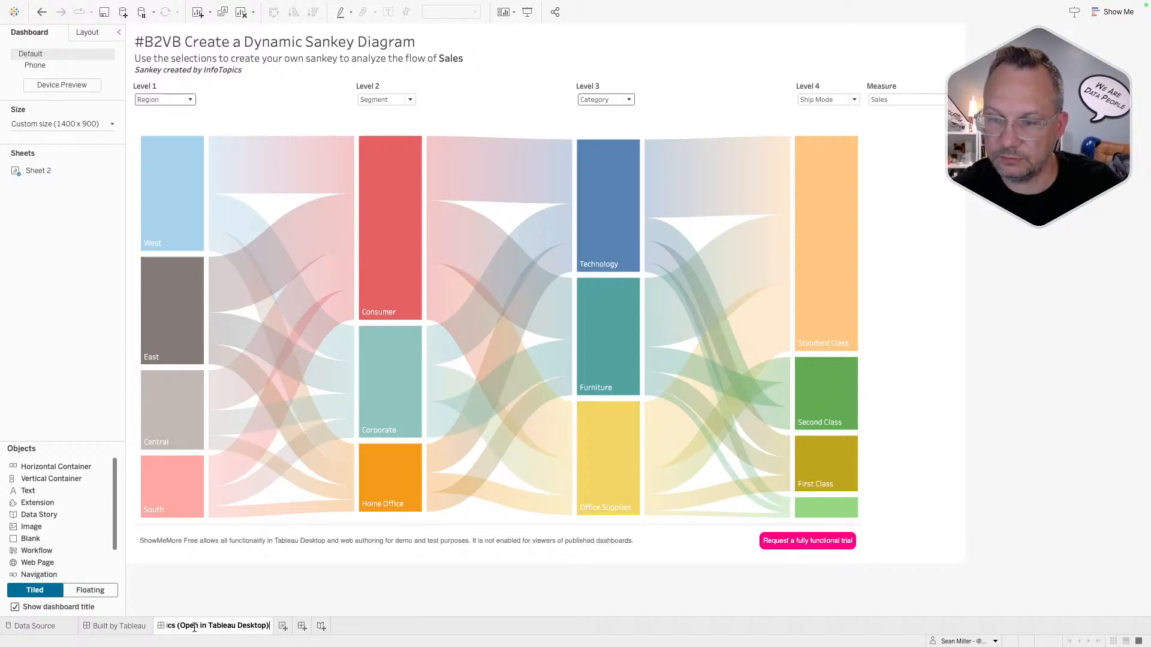
key(Return)
- Flip between the two dashboards, ending on Built by Tableau
click(123, 626)
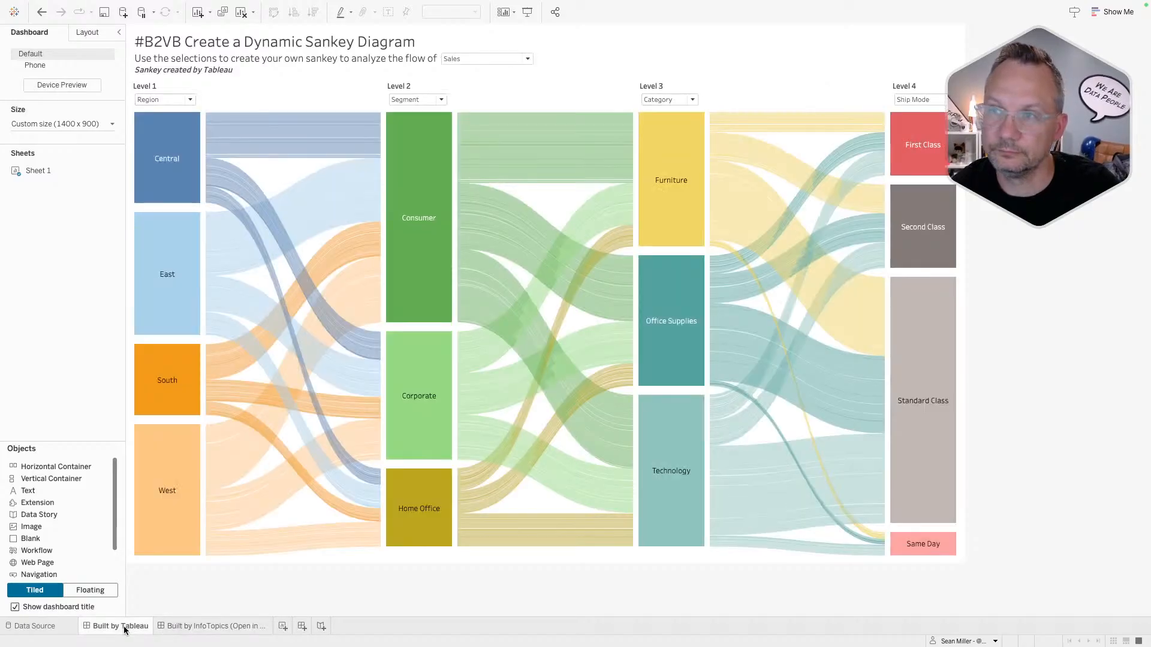
click(161, 626)
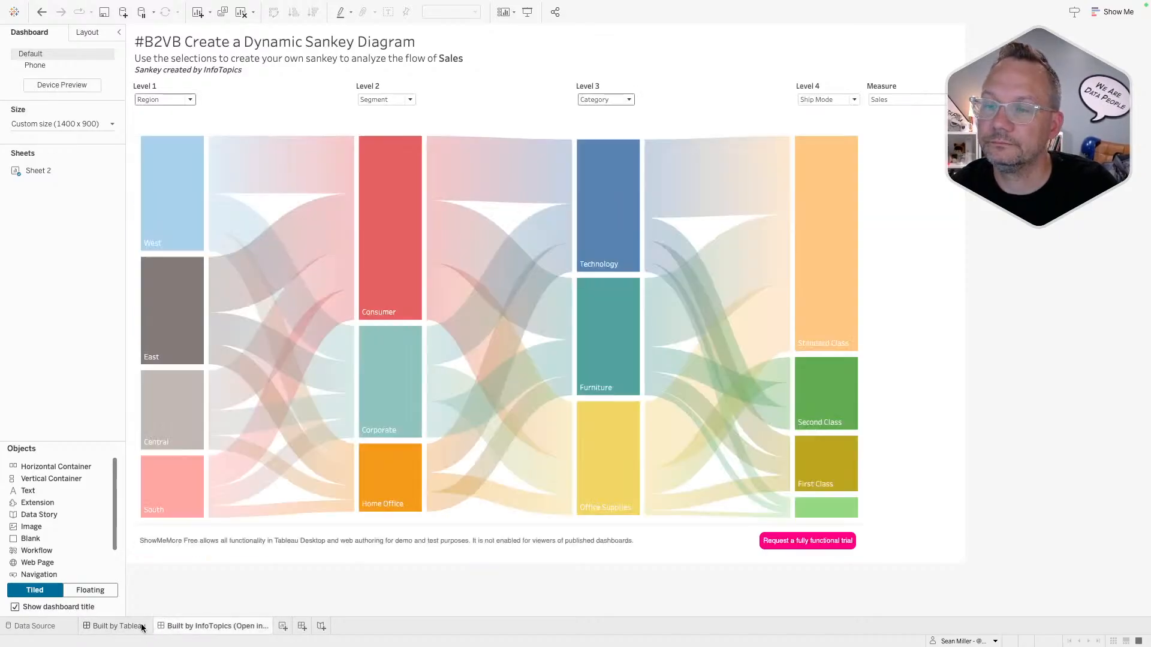
click(133, 627)
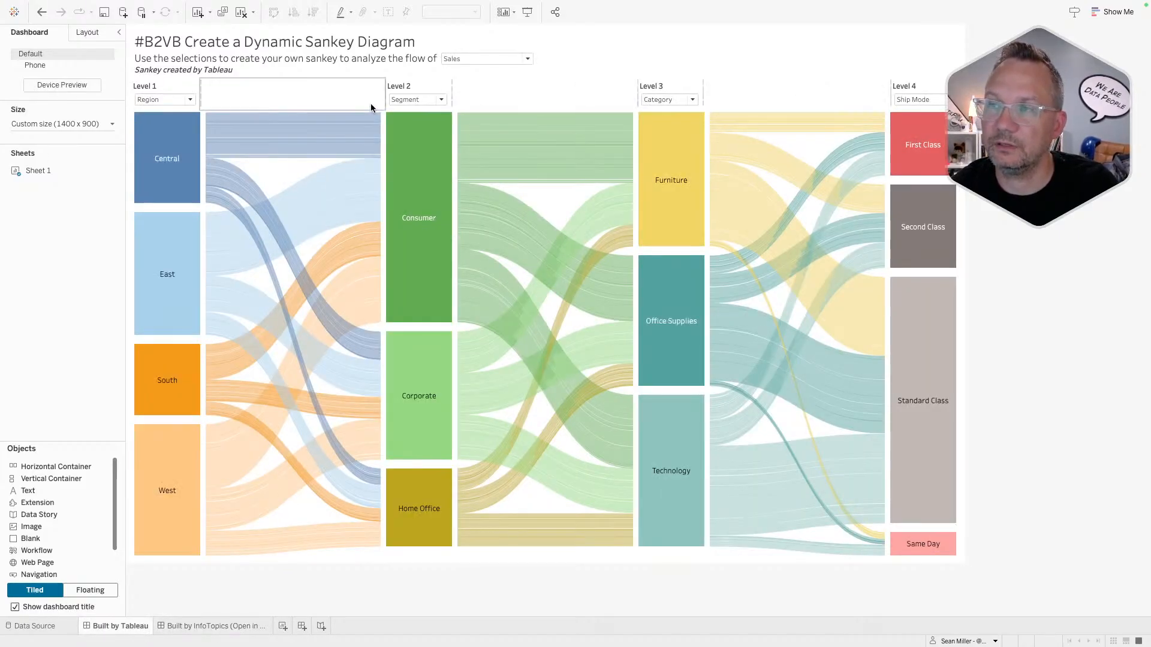
- Republish to Tableau Public as '#B2VB: Sankeys', overwriting the existing workbook
click(384, 7)
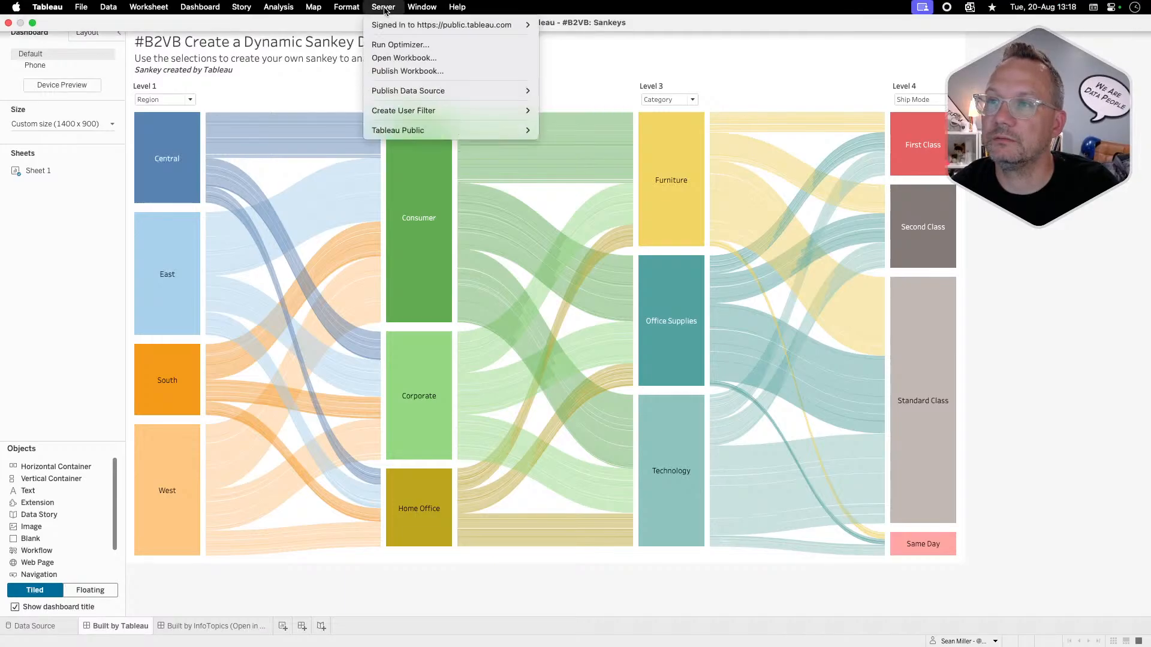
click(402, 68)
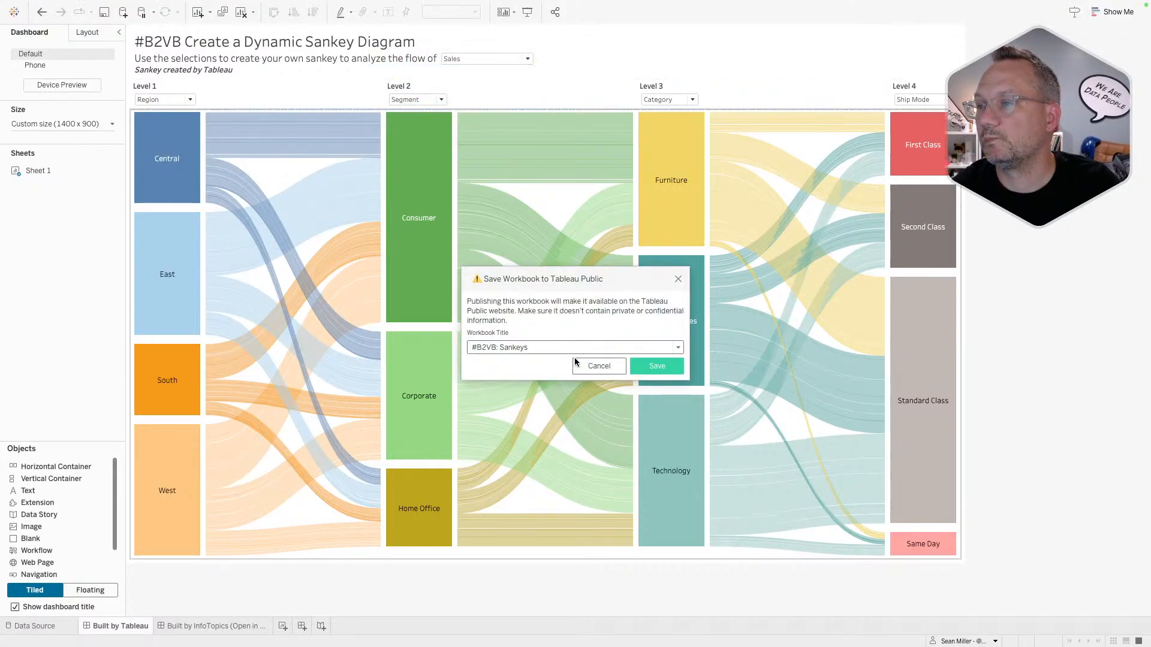
click(644, 364)
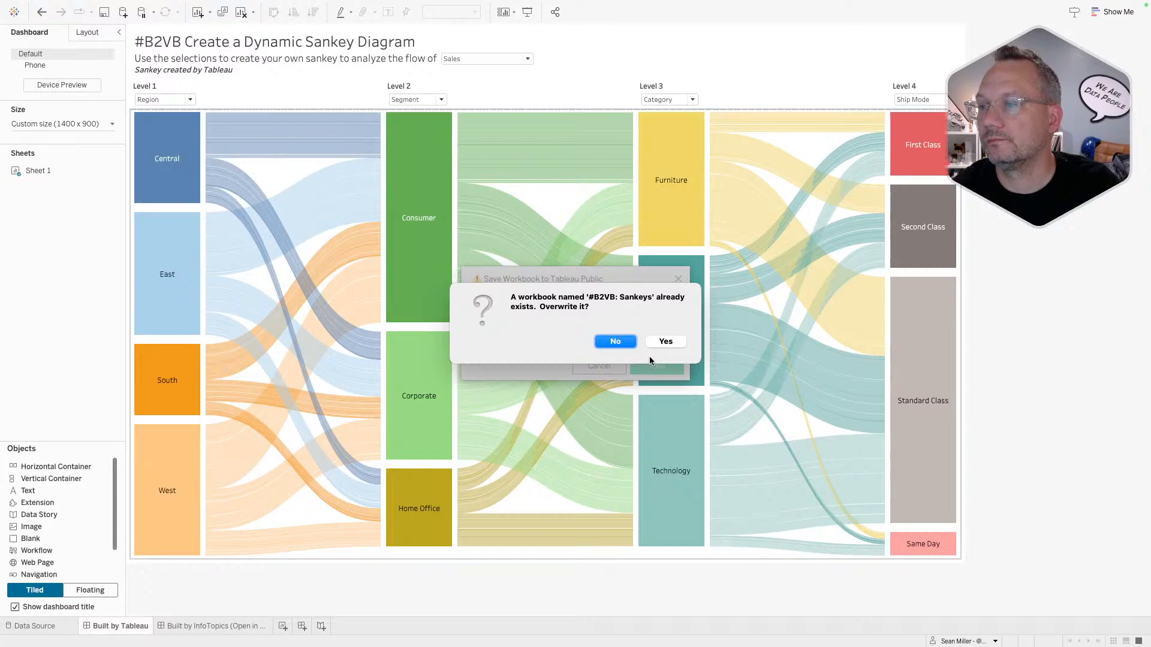
click(664, 342)
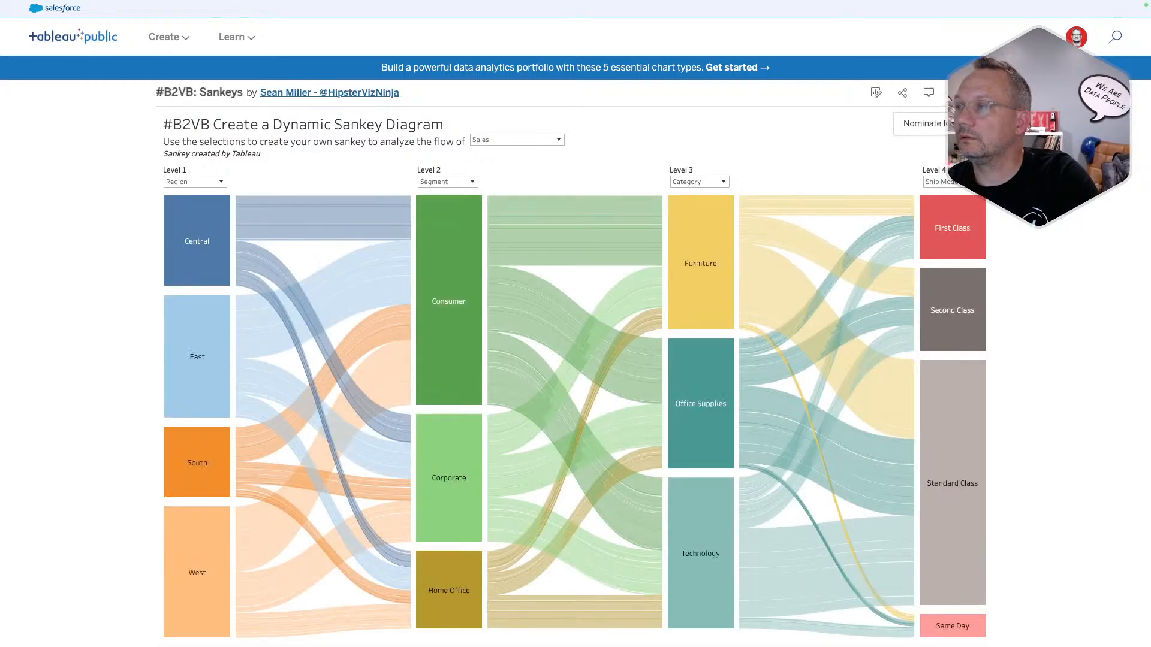
- Show the viz's sheets as tabs and switch the flow measure to Profit
click(982, 93)
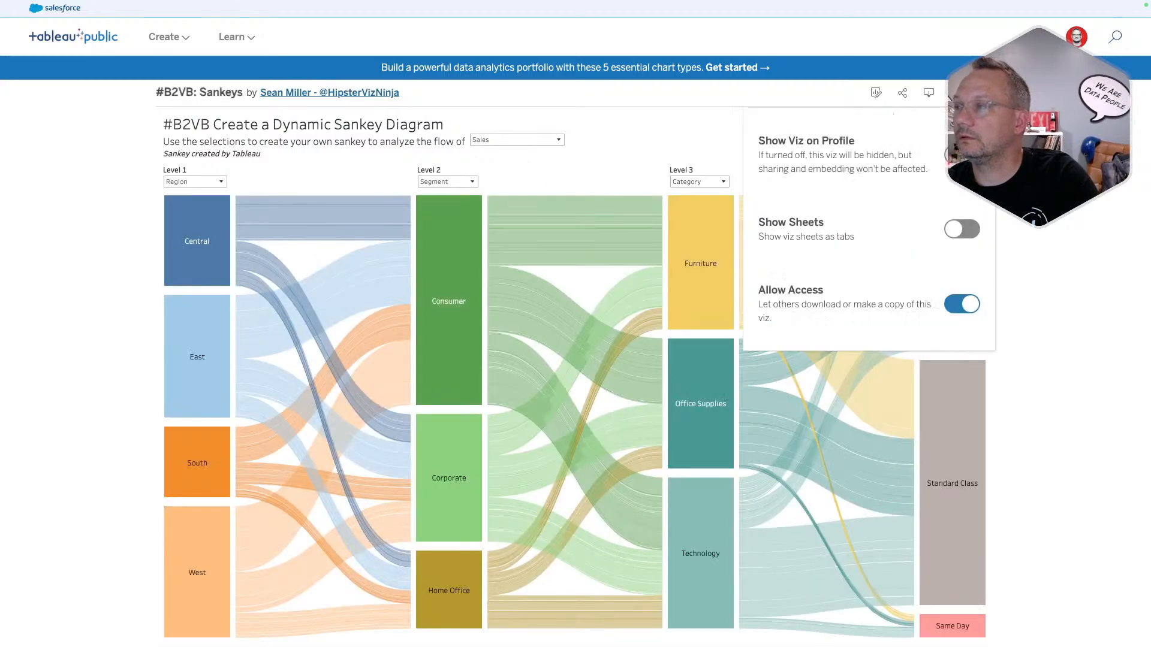
click(963, 230)
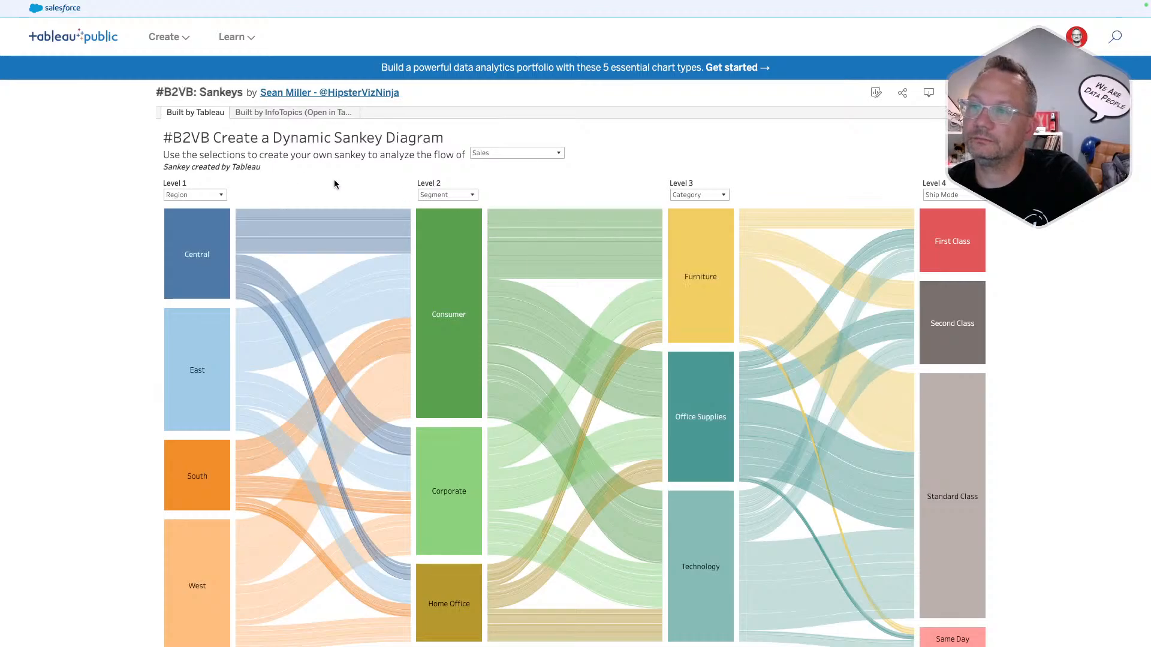
click(504, 153)
click(501, 171)
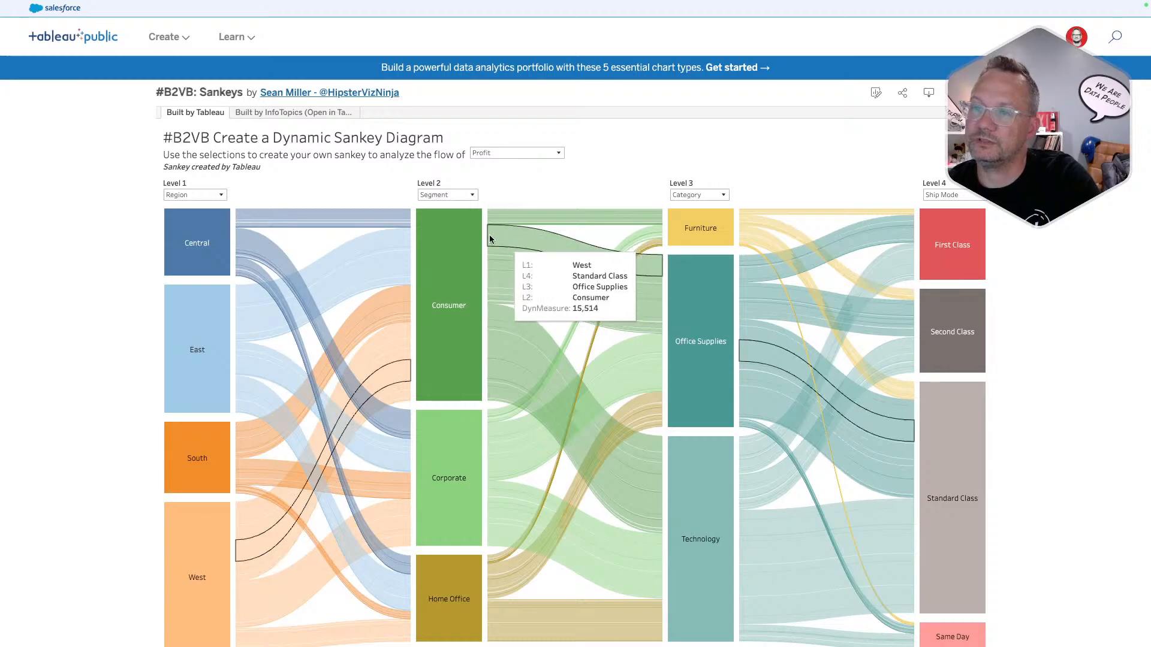
- Check the Level 1 choices, keeping Region, and view both dashboard tabs
click(211, 194)
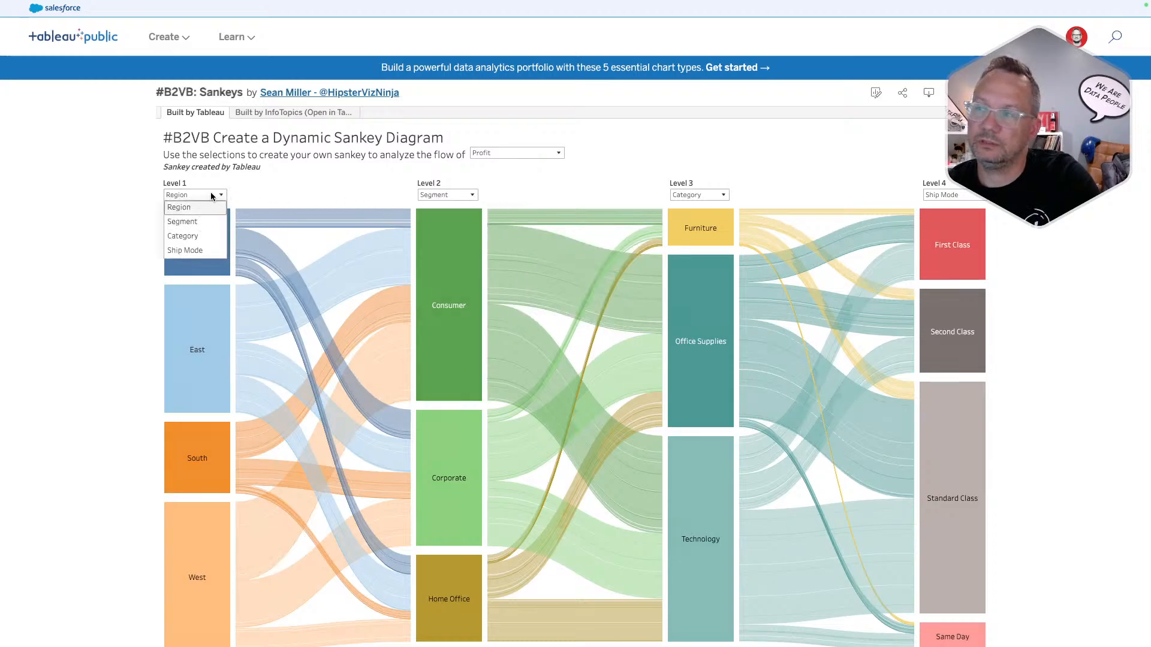
click(403, 174)
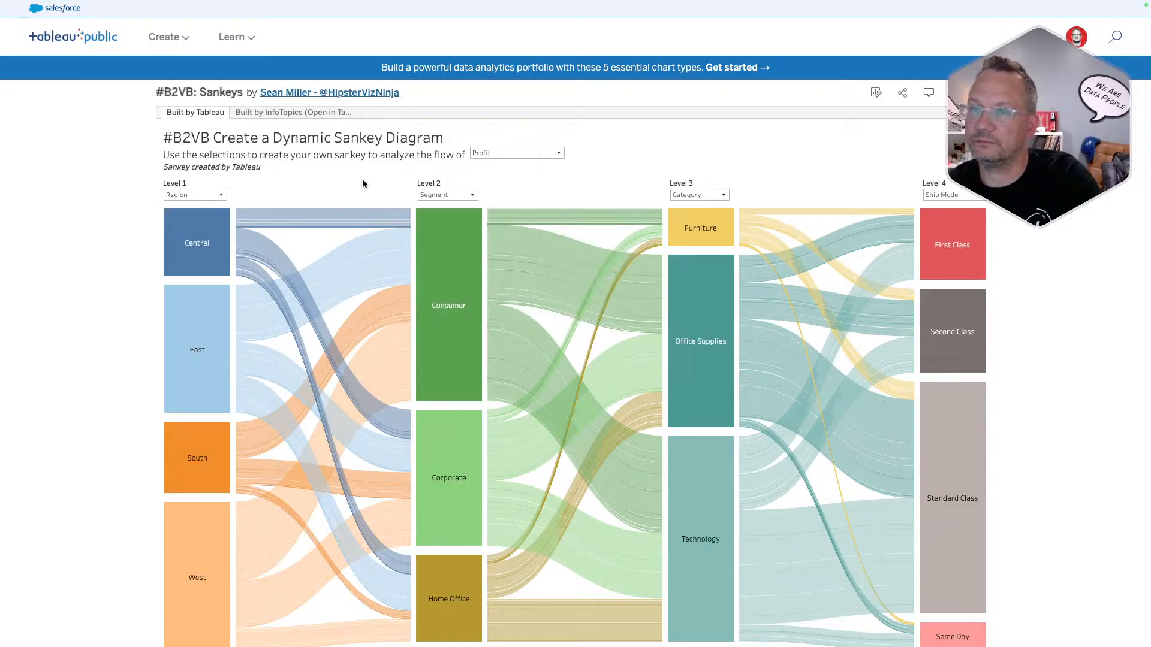
click(283, 112)
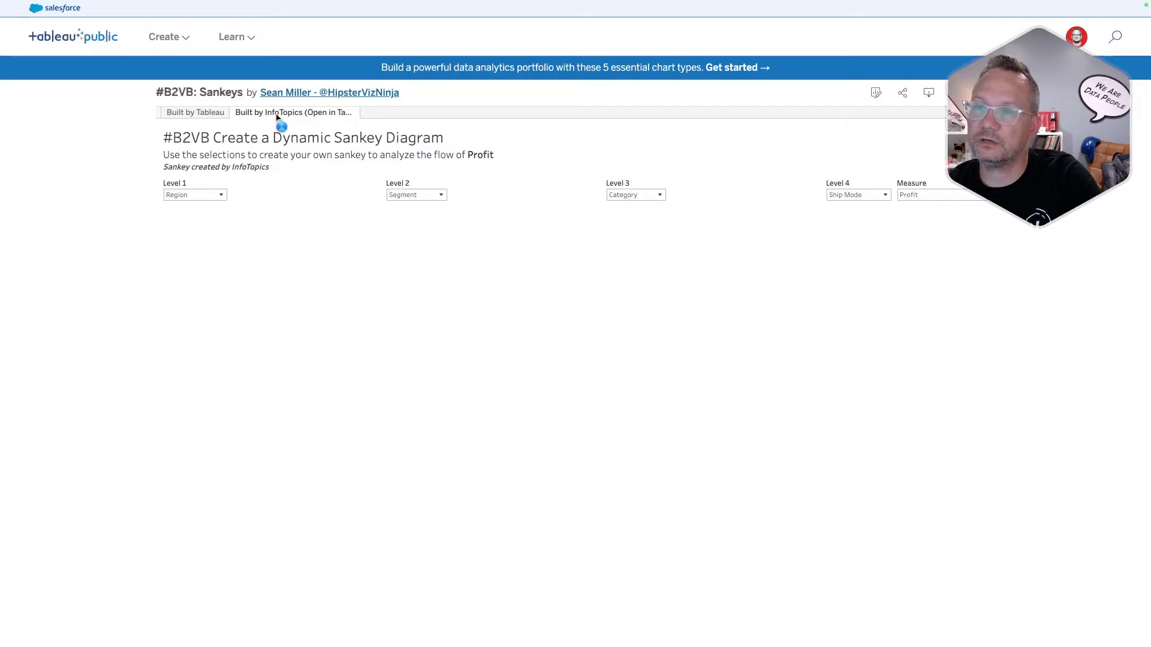
click(201, 118)
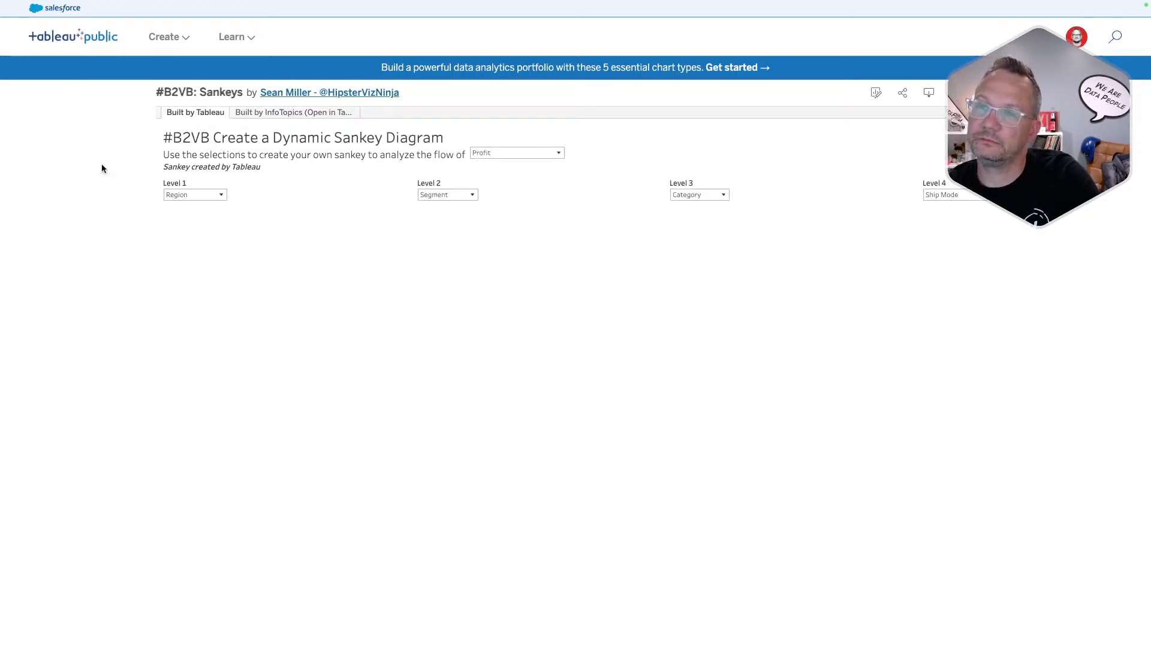